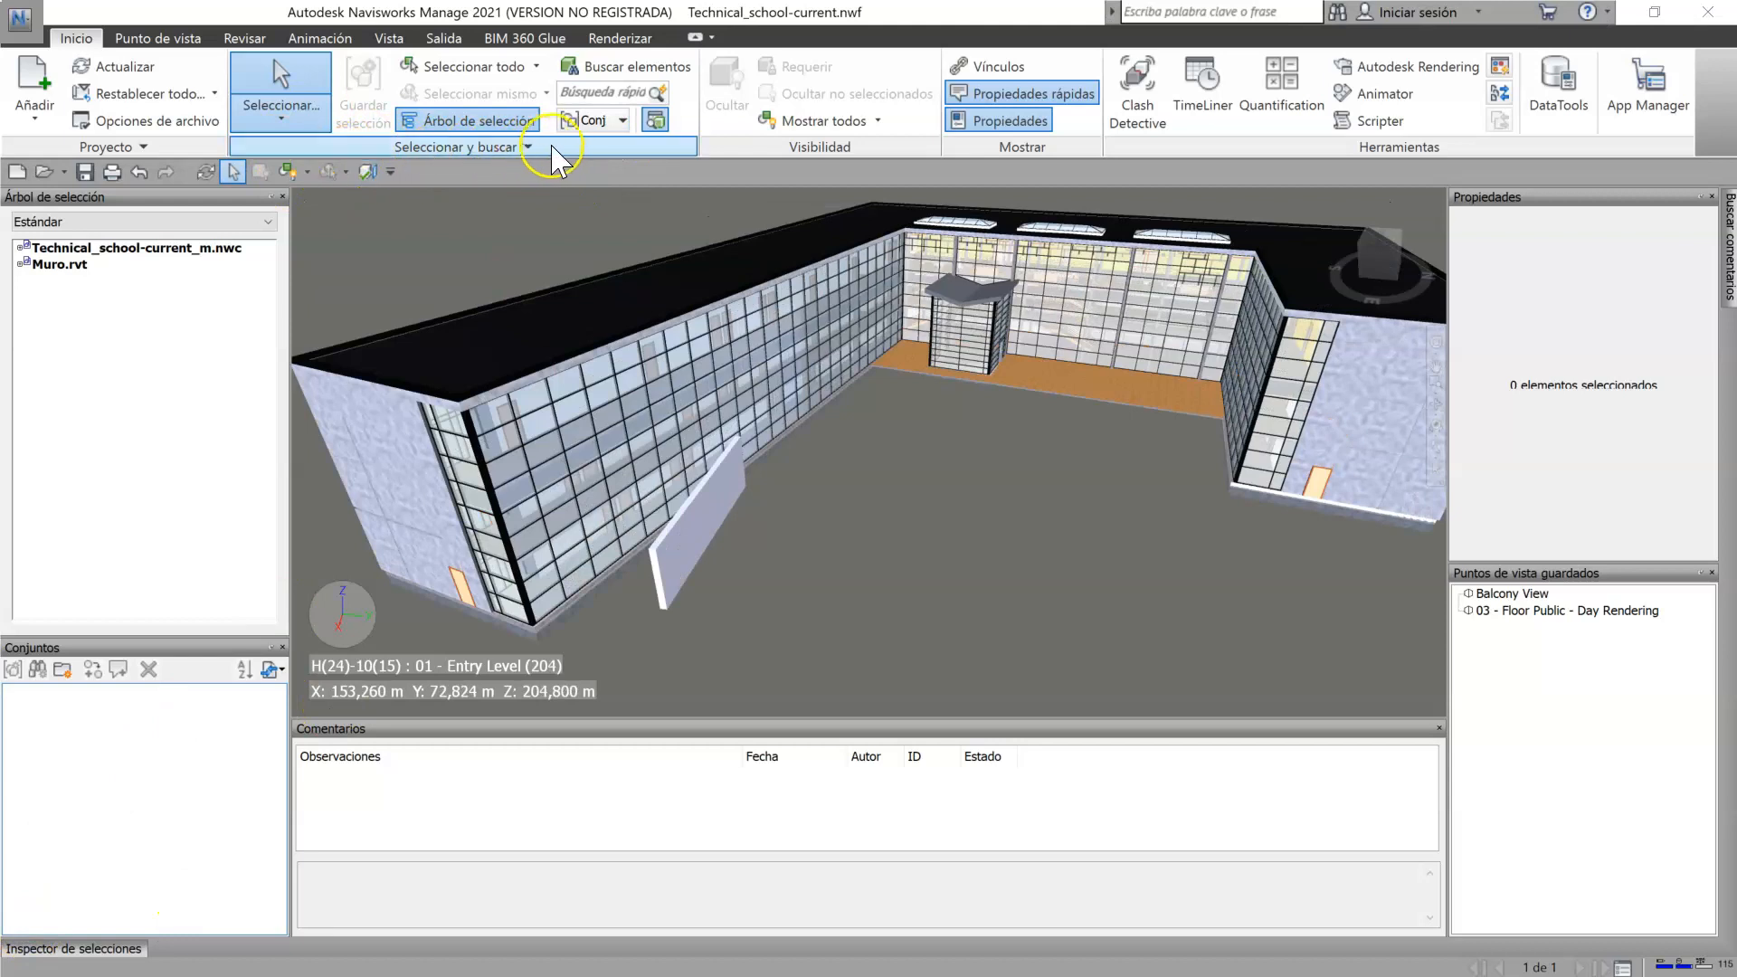
# Step: Select the timber courtyard floor with the standard Select tool and add the slab edge below the long curtain wall
pyautogui.click(488, 151)
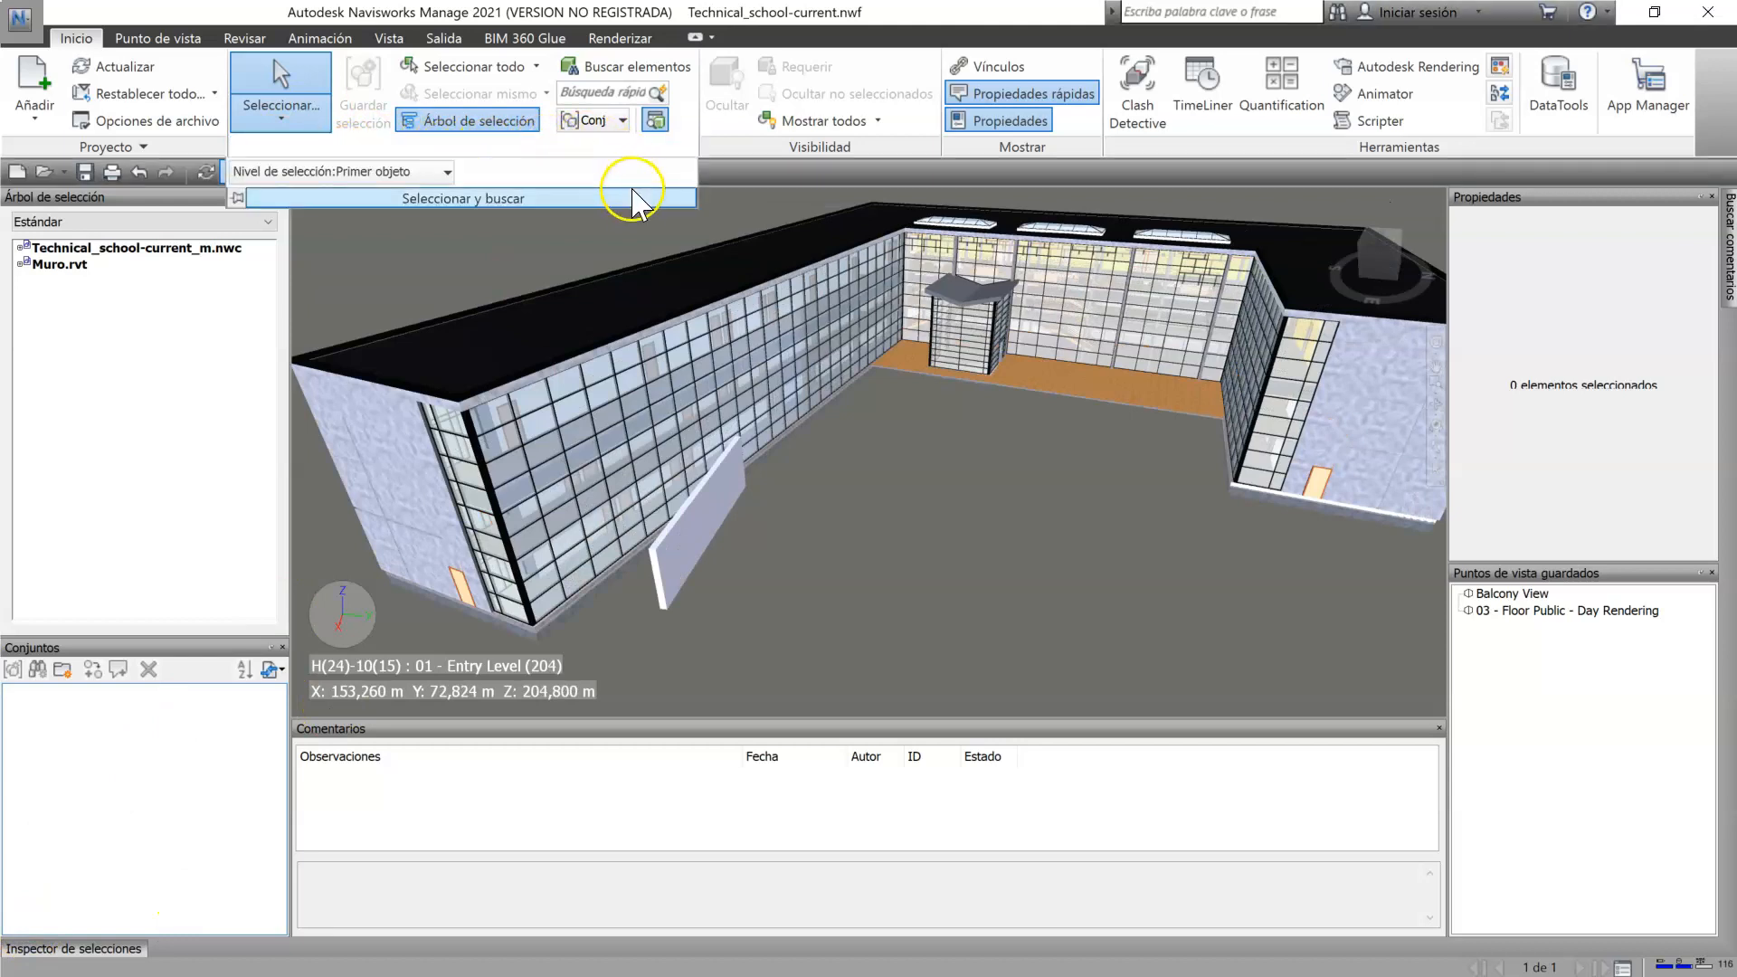
pyautogui.click(307, 116)
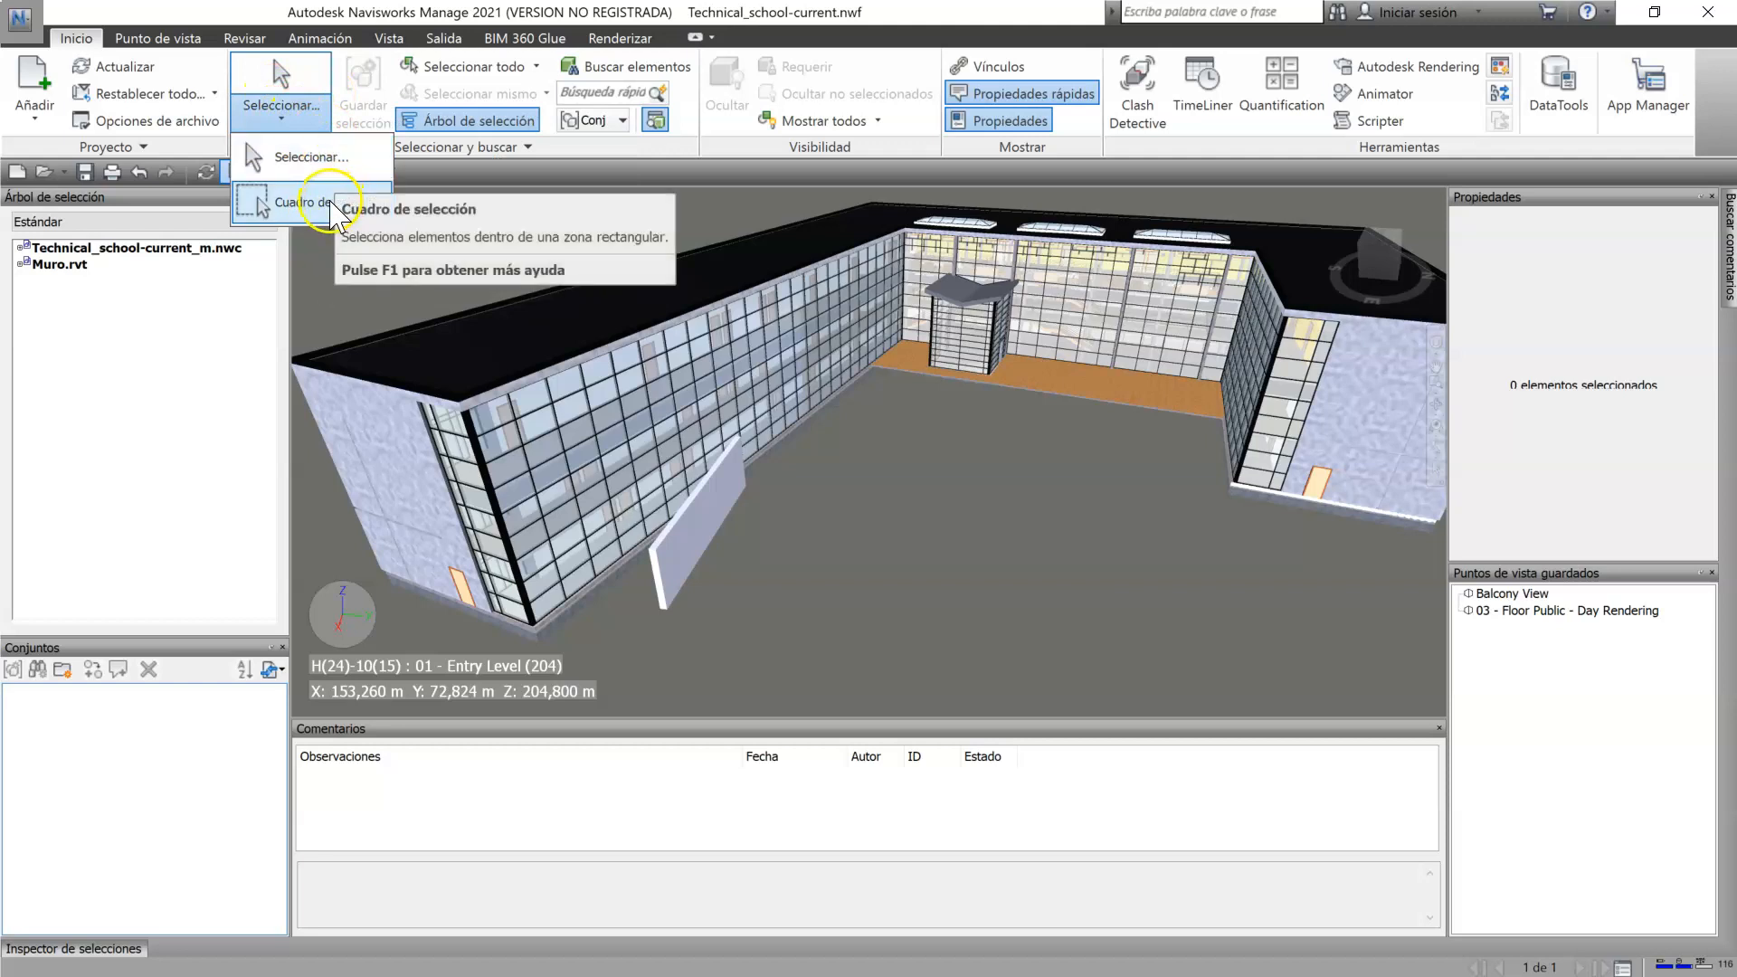
pyautogui.click(309, 163)
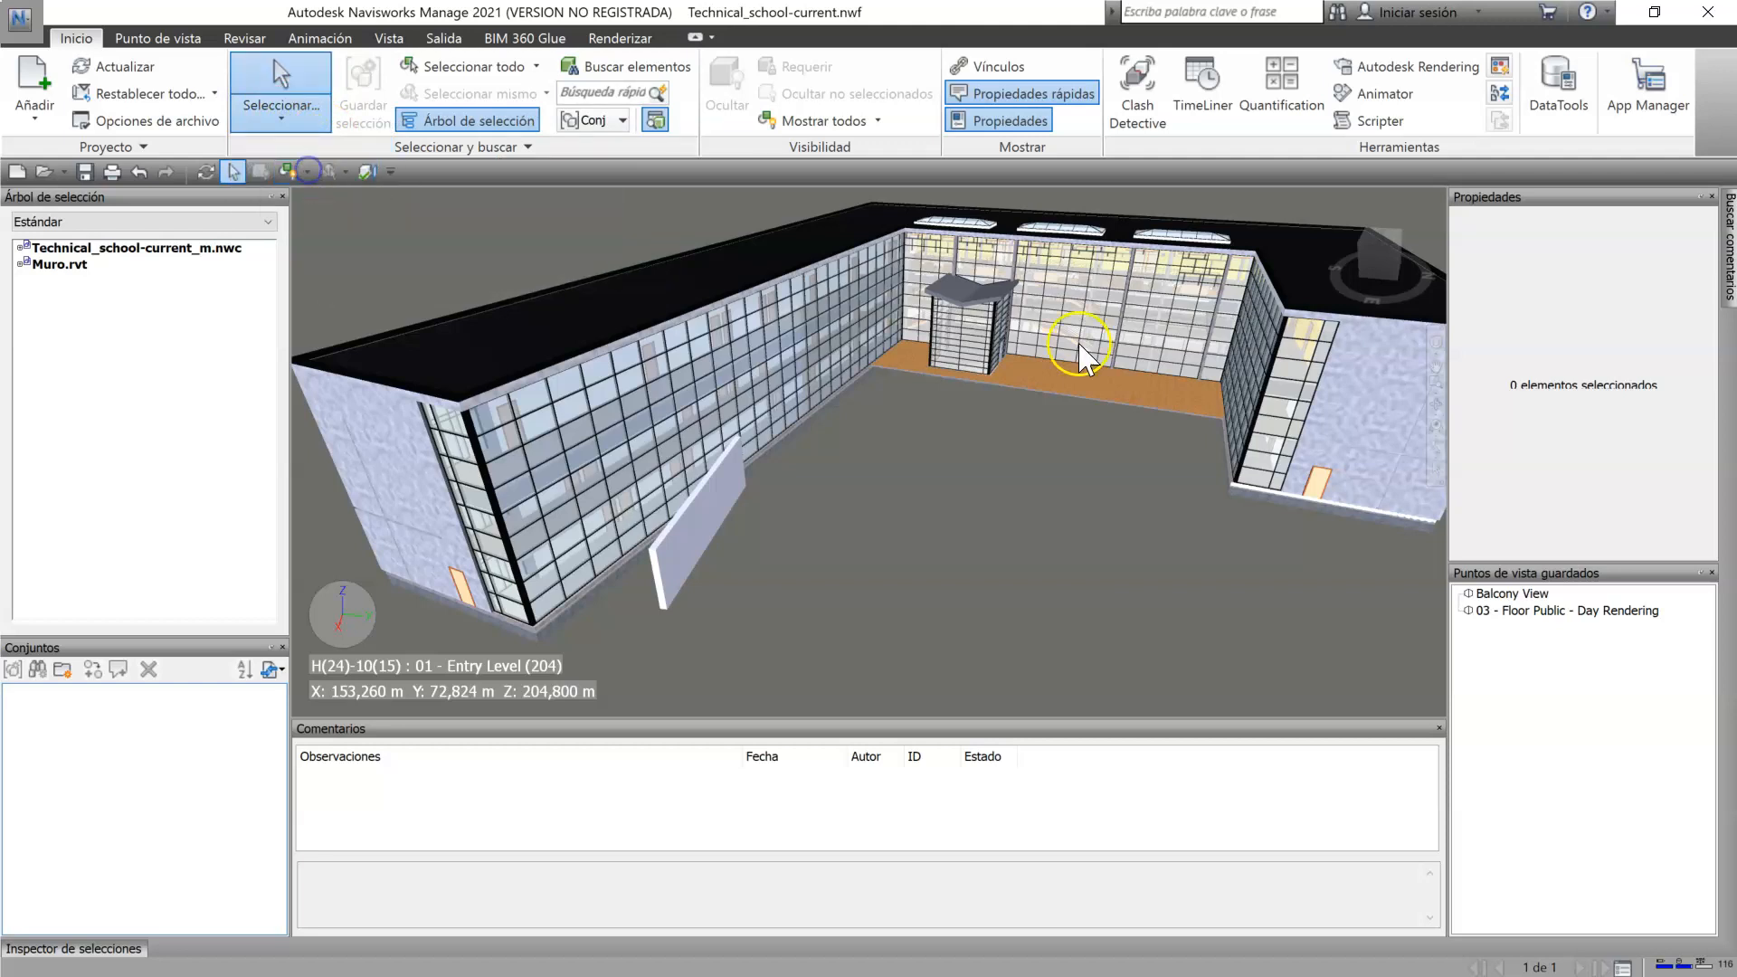
pyautogui.click(1087, 366)
pyautogui.scroll(5, 1088, 361)
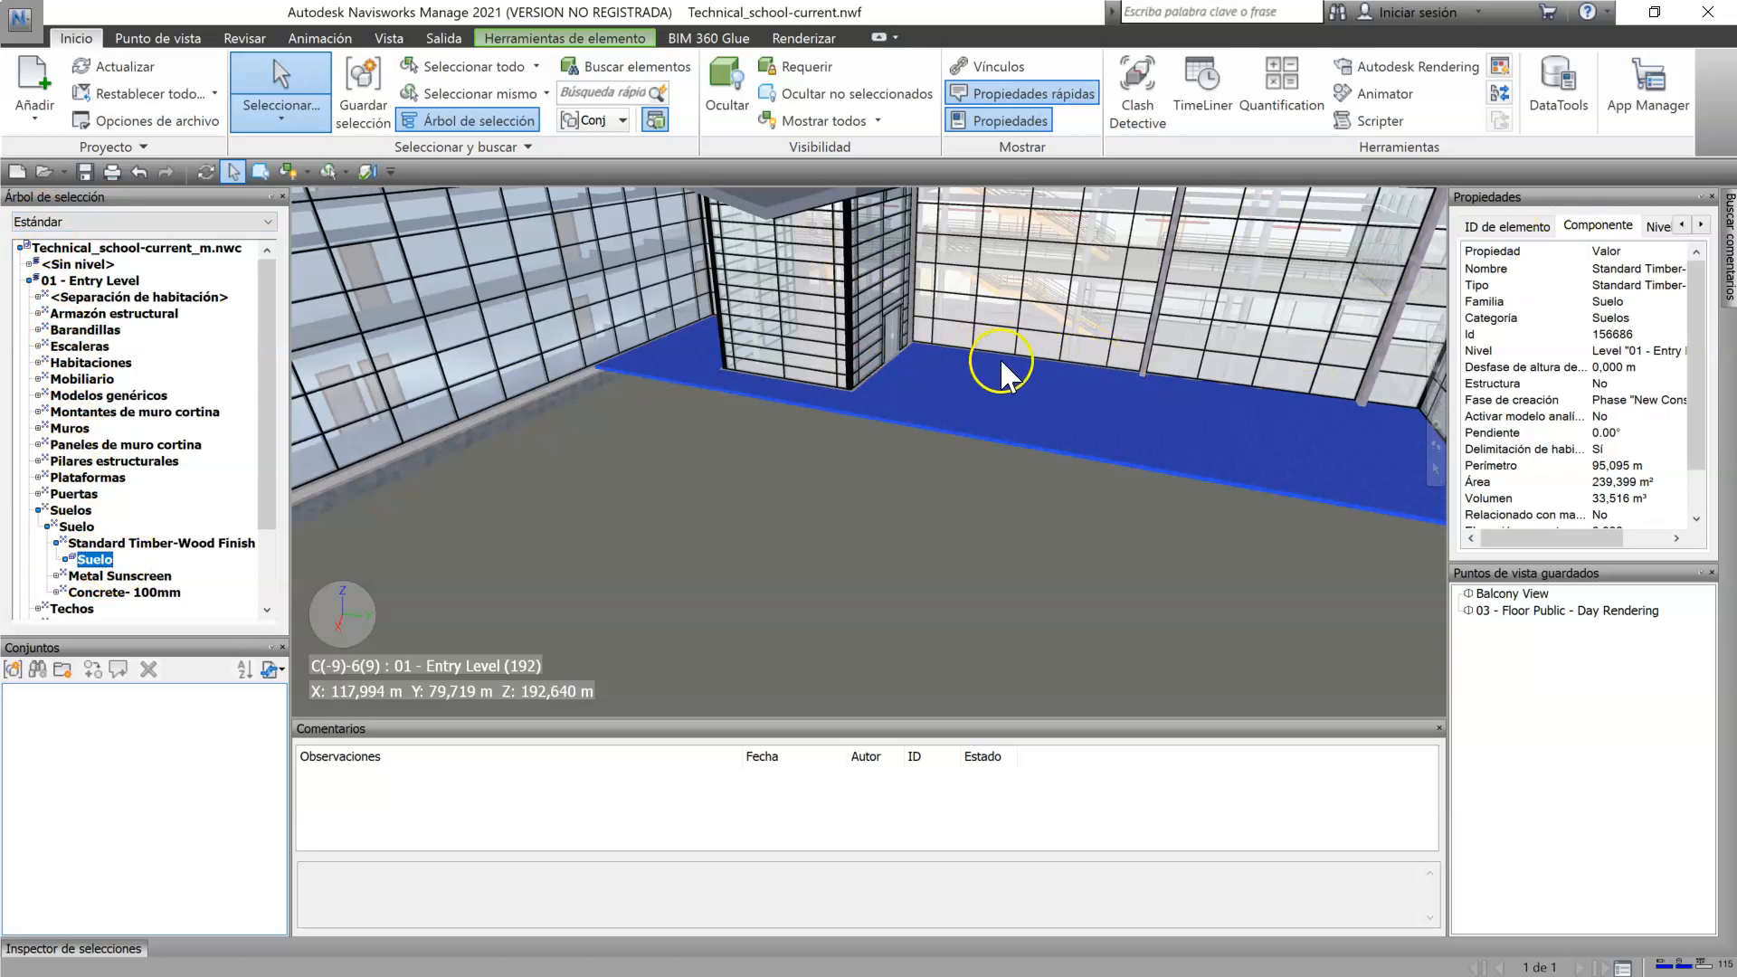
pyautogui.keyDown('ctrl'); pyautogui.click(516, 408); pyautogui.keyUp('ctrl')
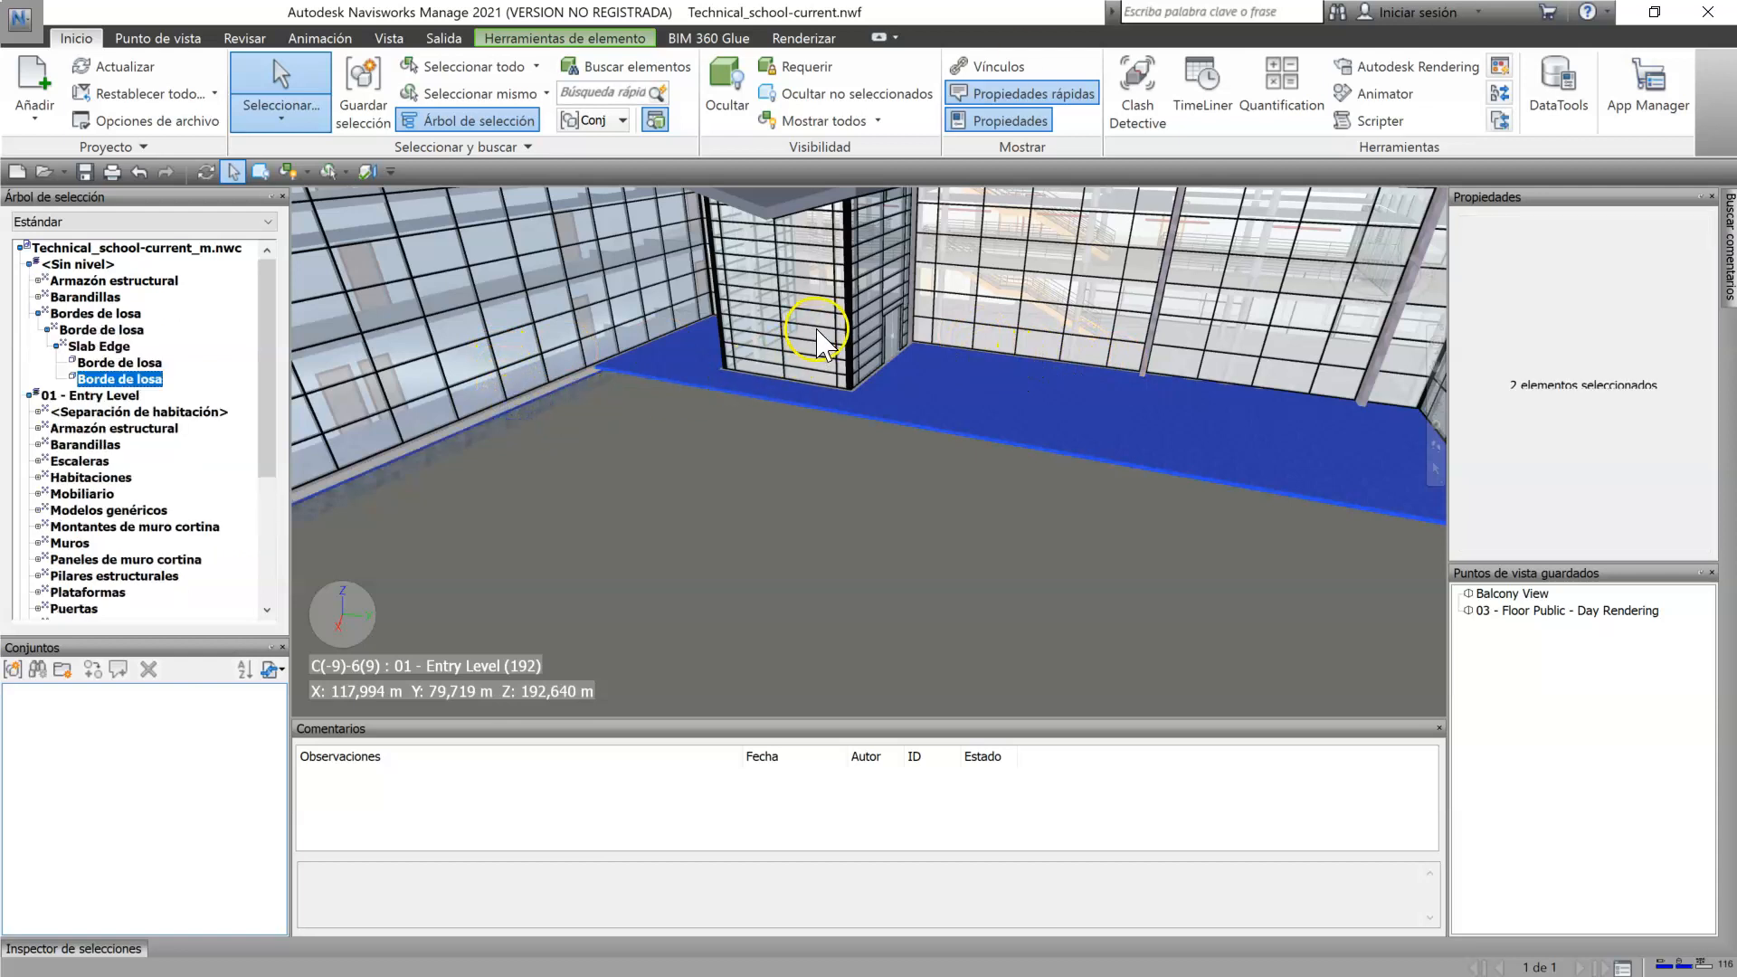
# Step: Add three glazed panels of the long curtain wall to the selection, then remove those panels one by one
pyautogui.keyDown('ctrl'); pyautogui.click(491, 343); pyautogui.keyUp('ctrl')
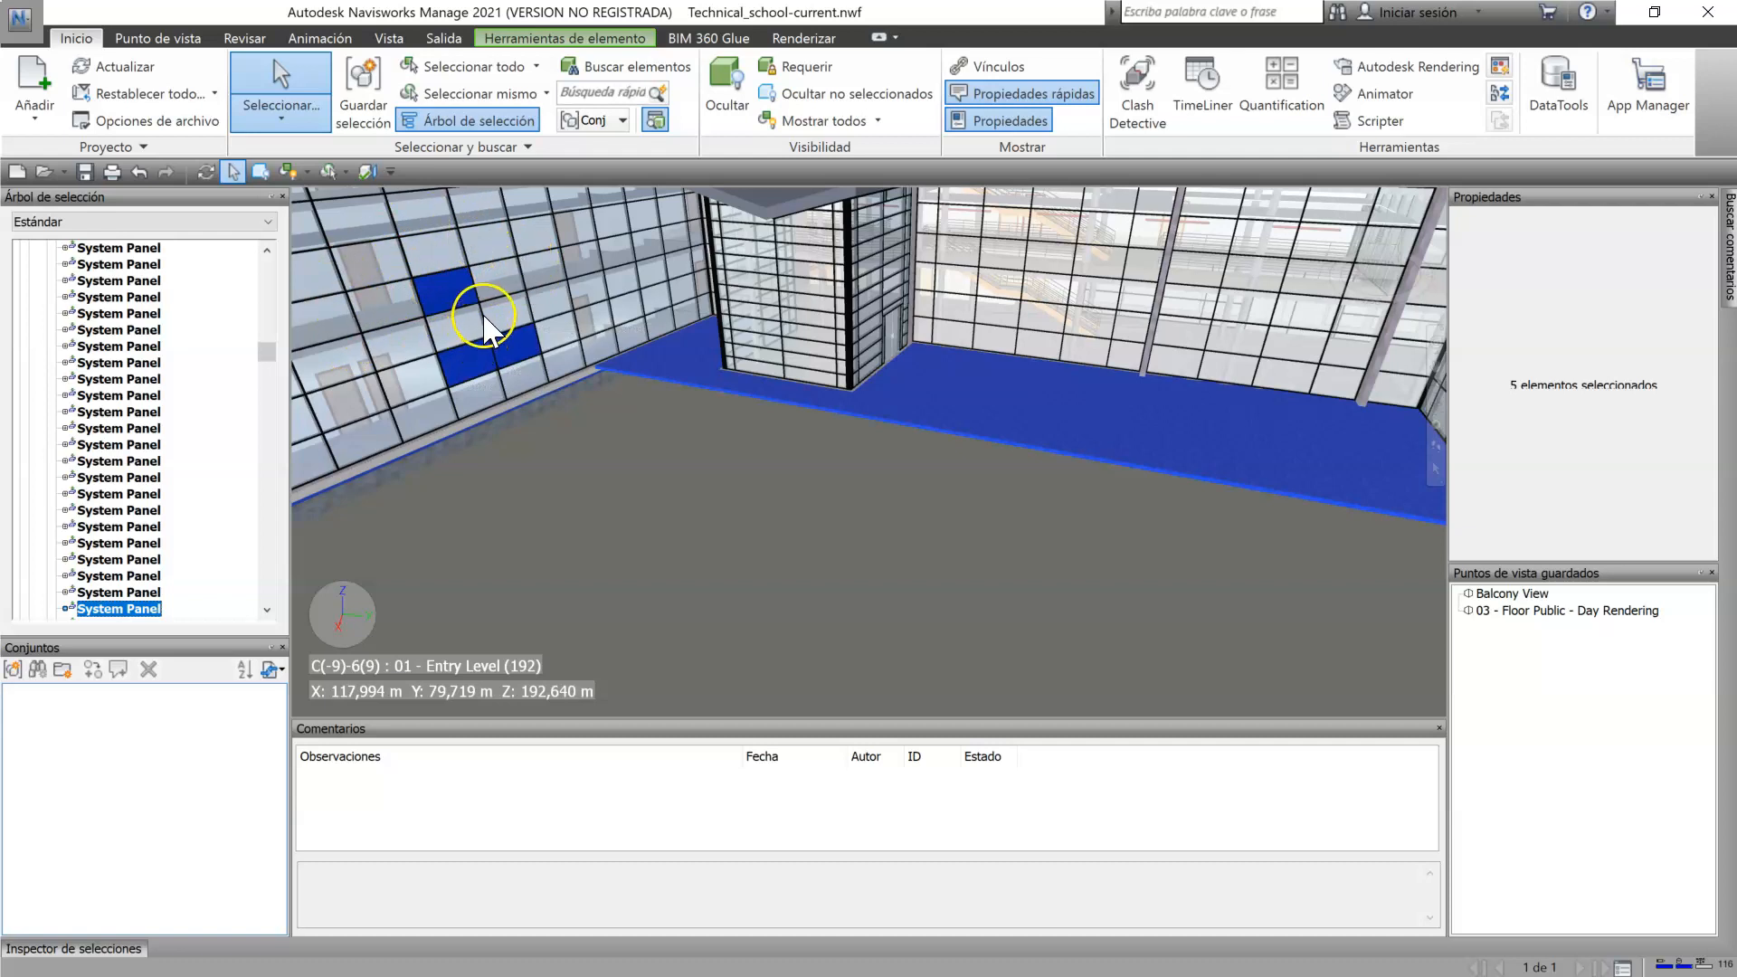
pyautogui.keyDown('ctrl'); pyautogui.click(443, 280); pyautogui.keyUp('ctrl')
pyautogui.keyDown('ctrl'); pyautogui.click(469, 374); pyautogui.keyUp('ctrl')
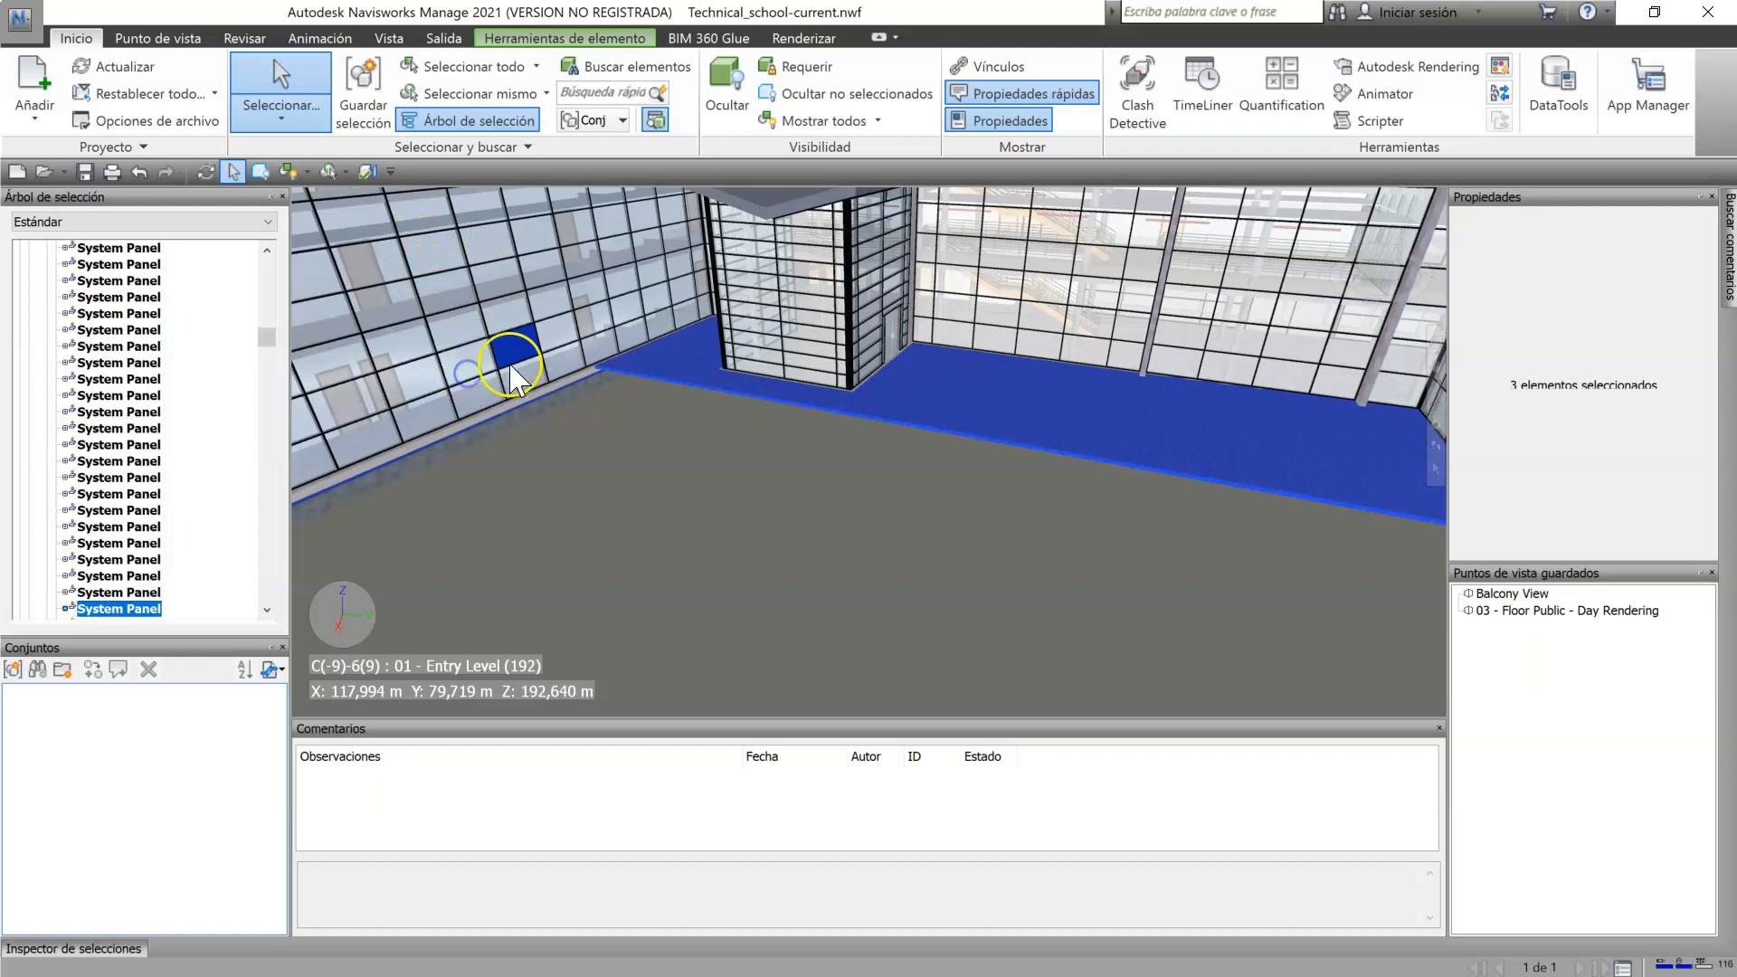
pyautogui.keyDown('ctrl'); pyautogui.click(527, 359); pyautogui.keyUp('ctrl')
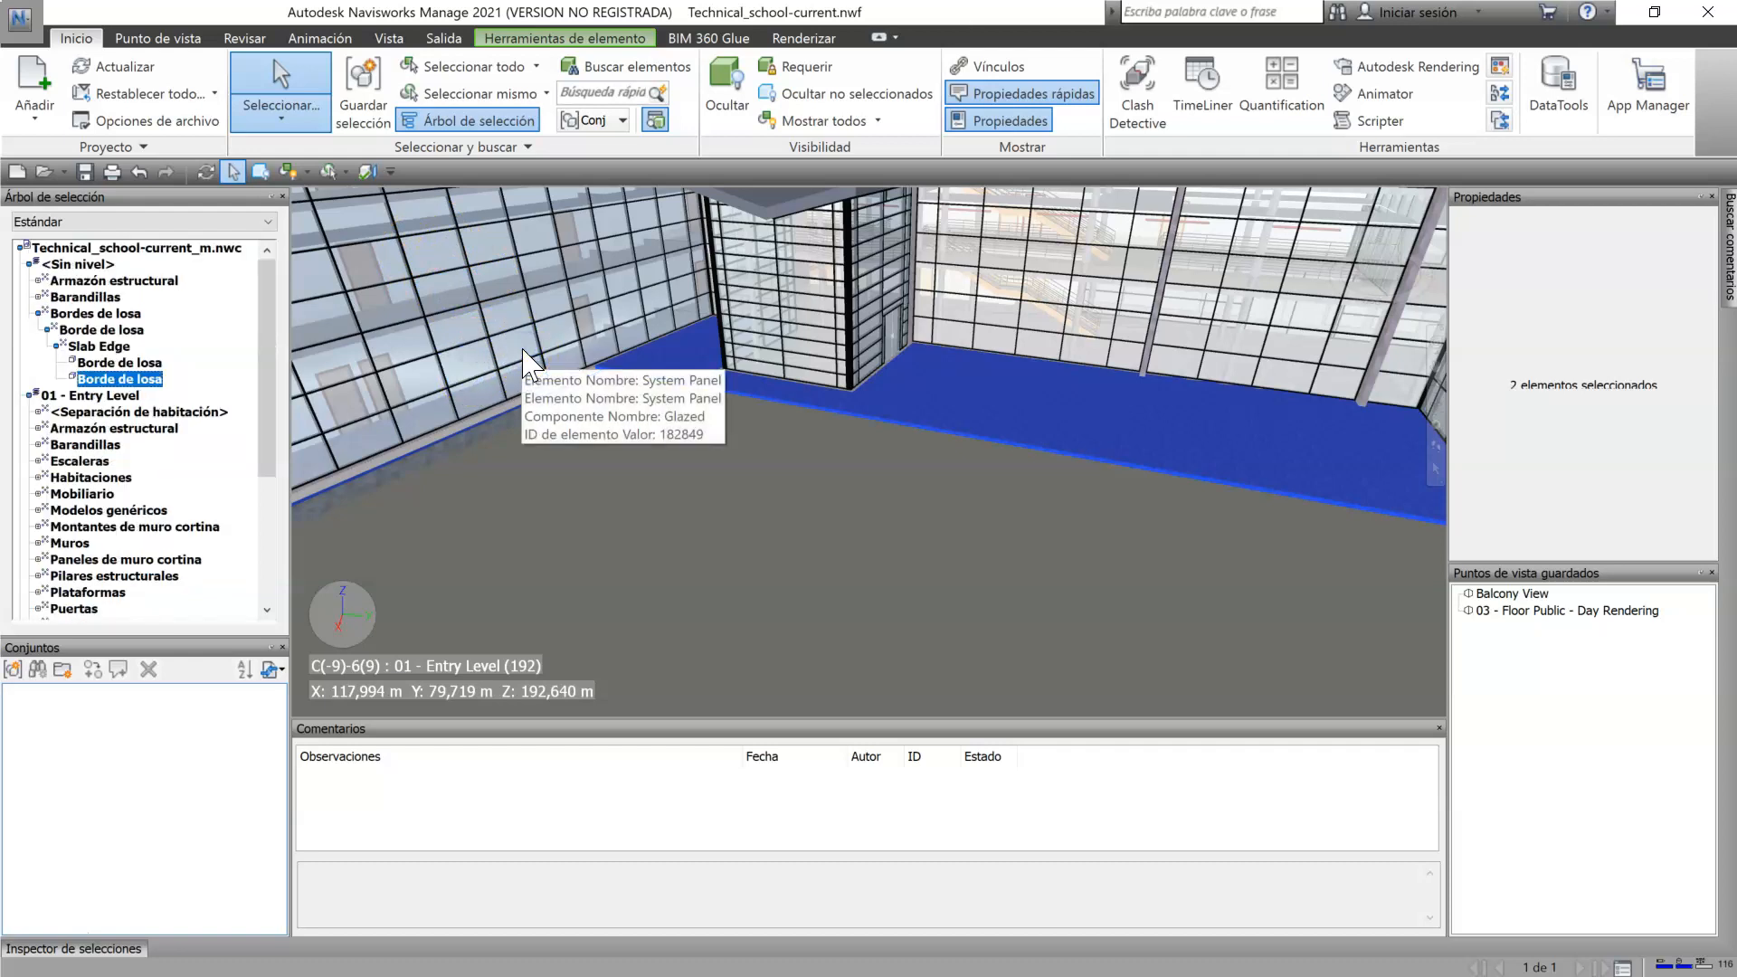
# Step: Add another group of adjoining curtain wall panels to the selection, then clear the whole selection
pyautogui.keyDown('ctrl'); pyautogui.click(496, 302); pyautogui.keyUp('ctrl')
pyautogui.keyDown('ctrl'); pyautogui.click(453, 333); pyautogui.keyUp('ctrl')
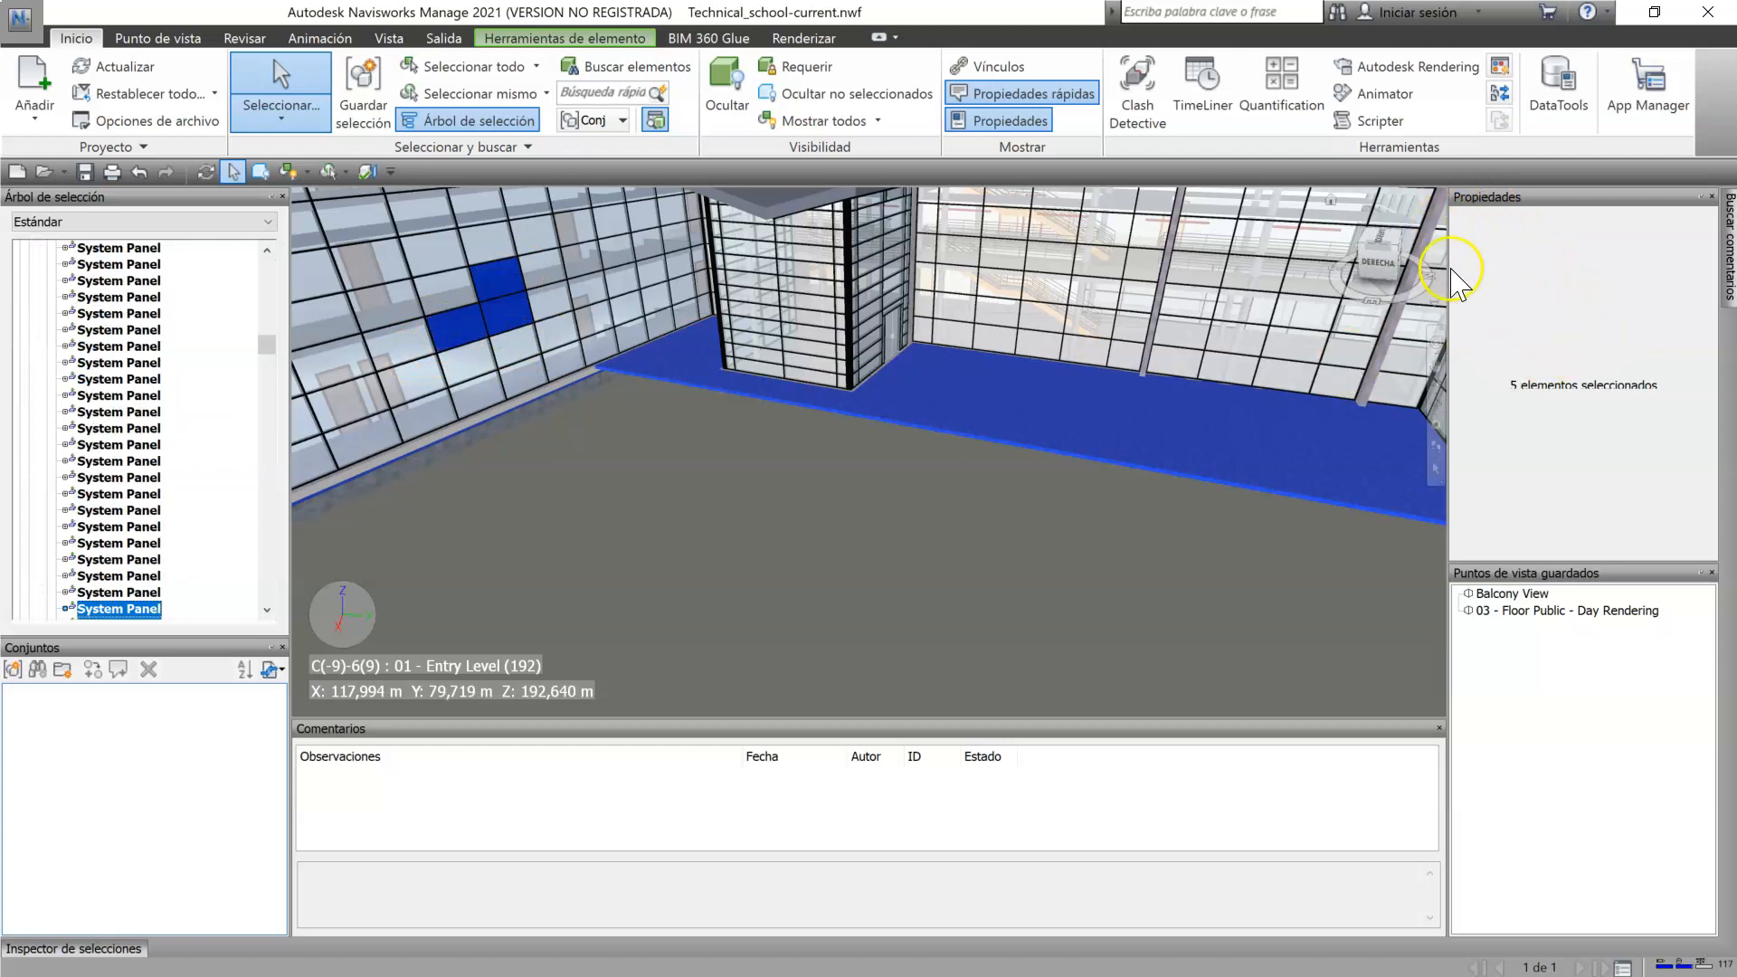
pyautogui.keyDown('ctrl'); pyautogui.click(423, 387); pyautogui.keyUp('ctrl')
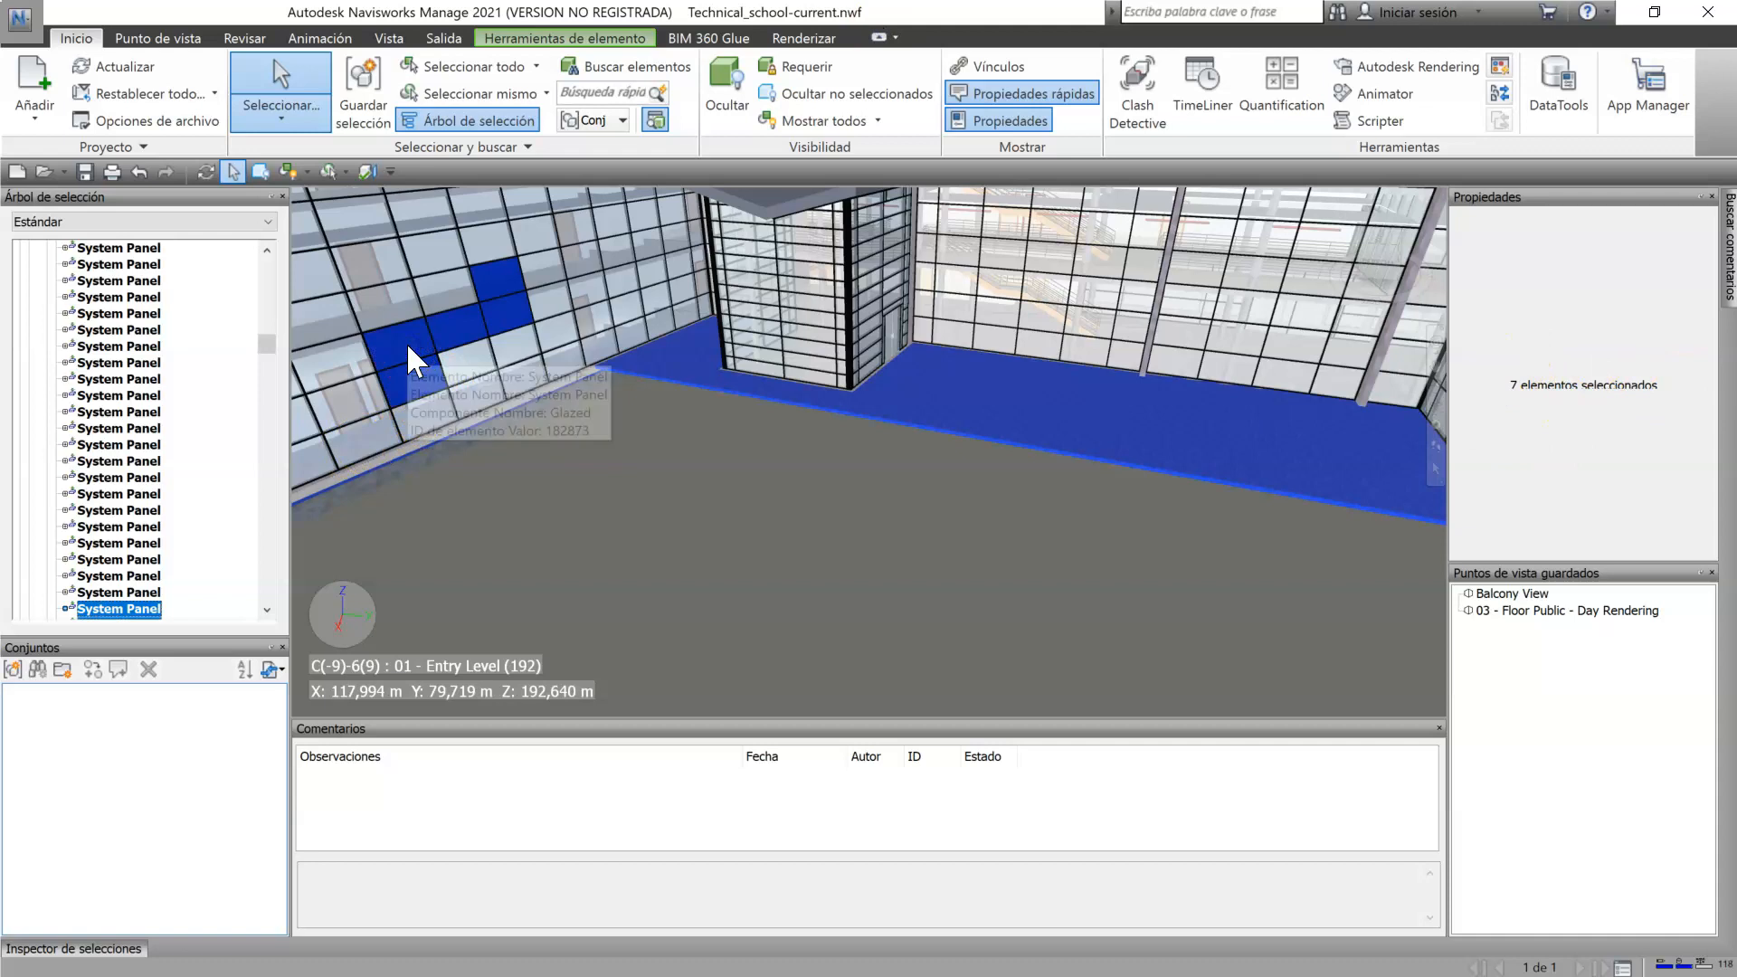
pyautogui.click(723, 550)
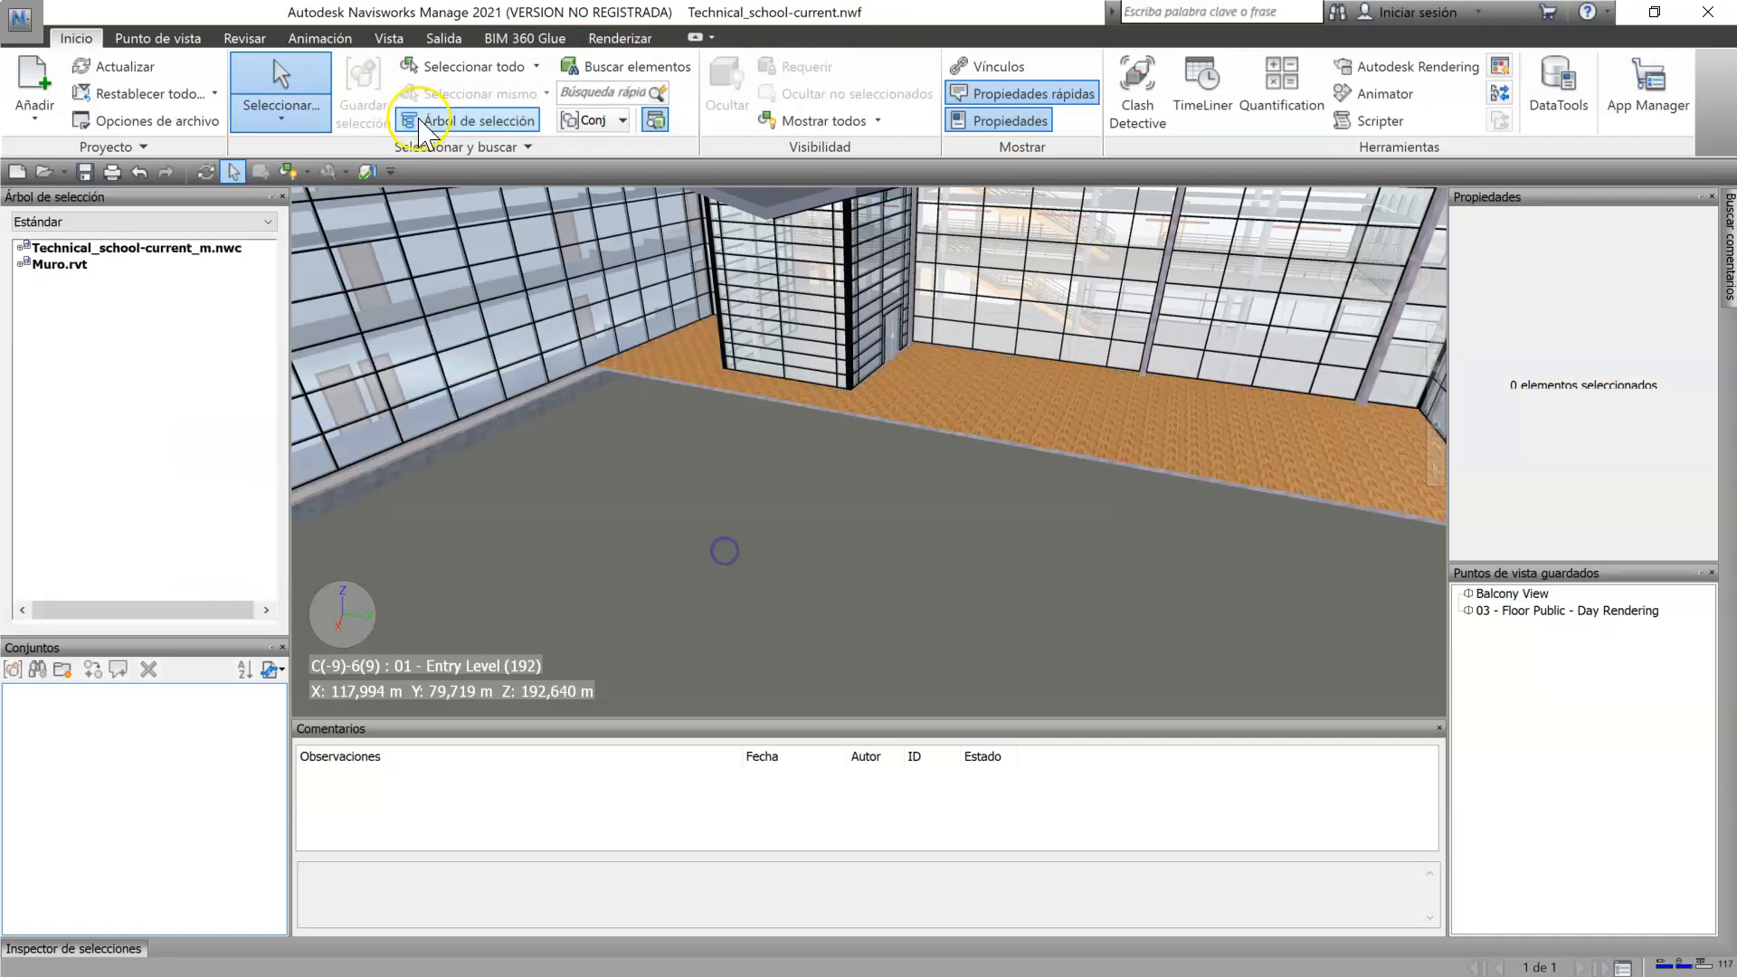
# Step: Activate the selection box tool, enable sectioning and align the section plane to the surface of the timber courtyard floor
pyautogui.click(280, 113)
pyautogui.click(318, 205)
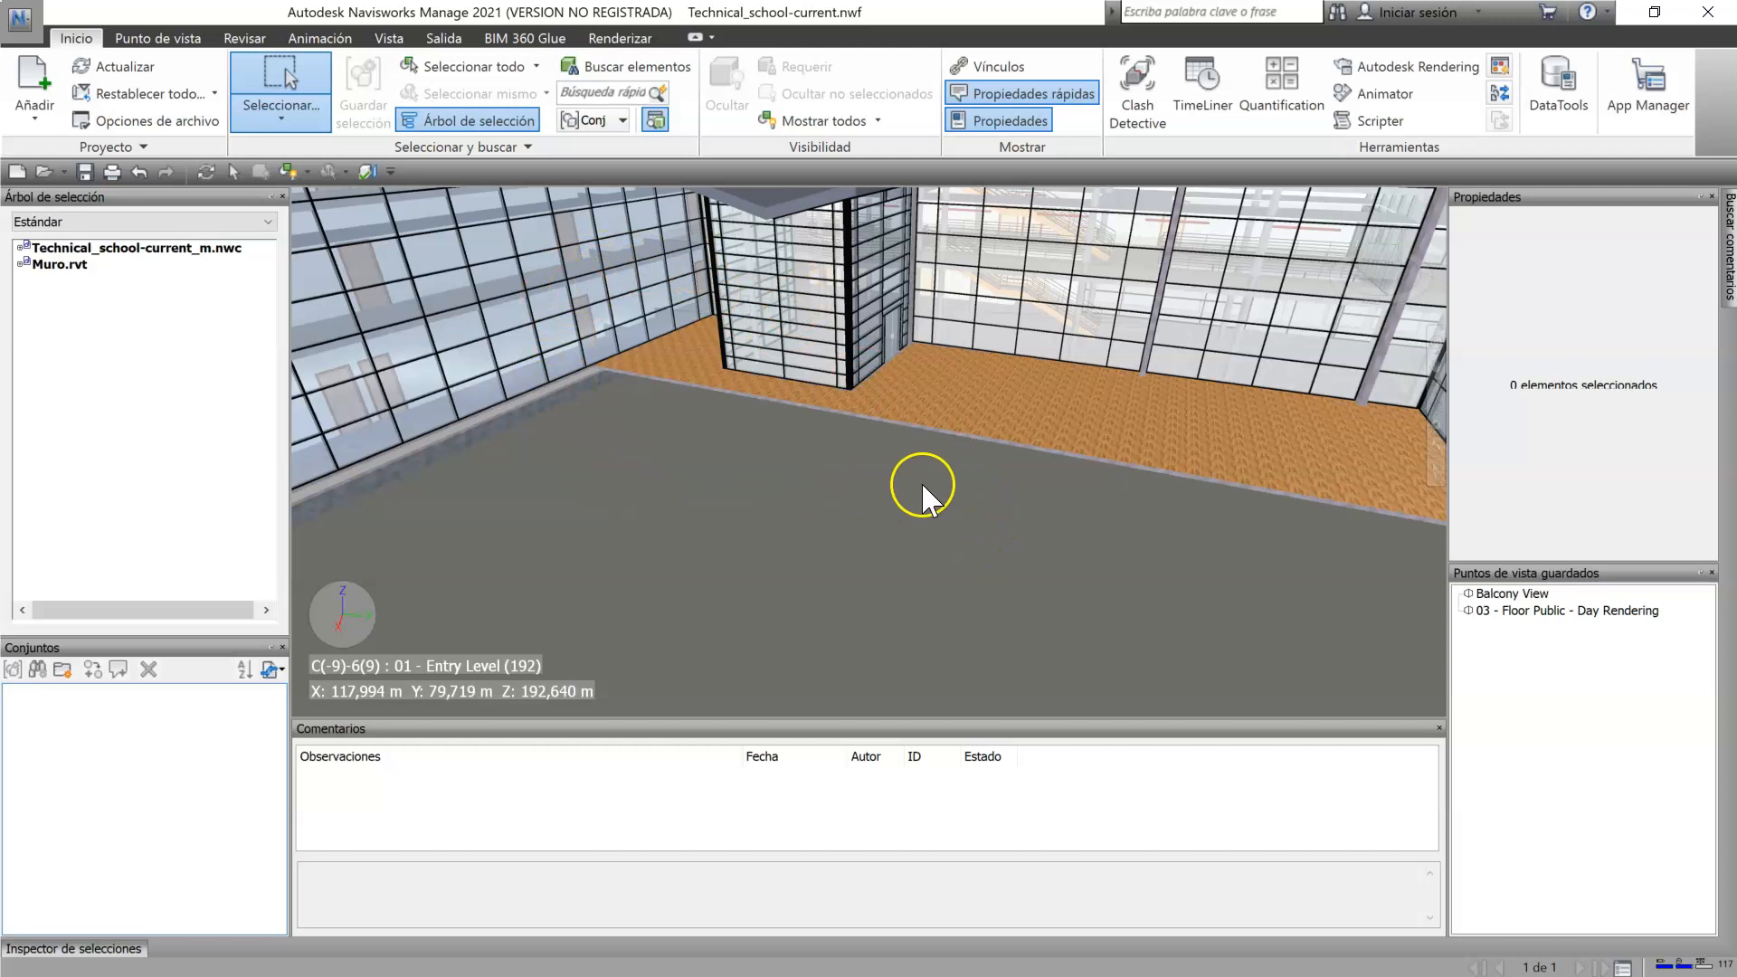
pyautogui.scroll(-5, 702, 570)
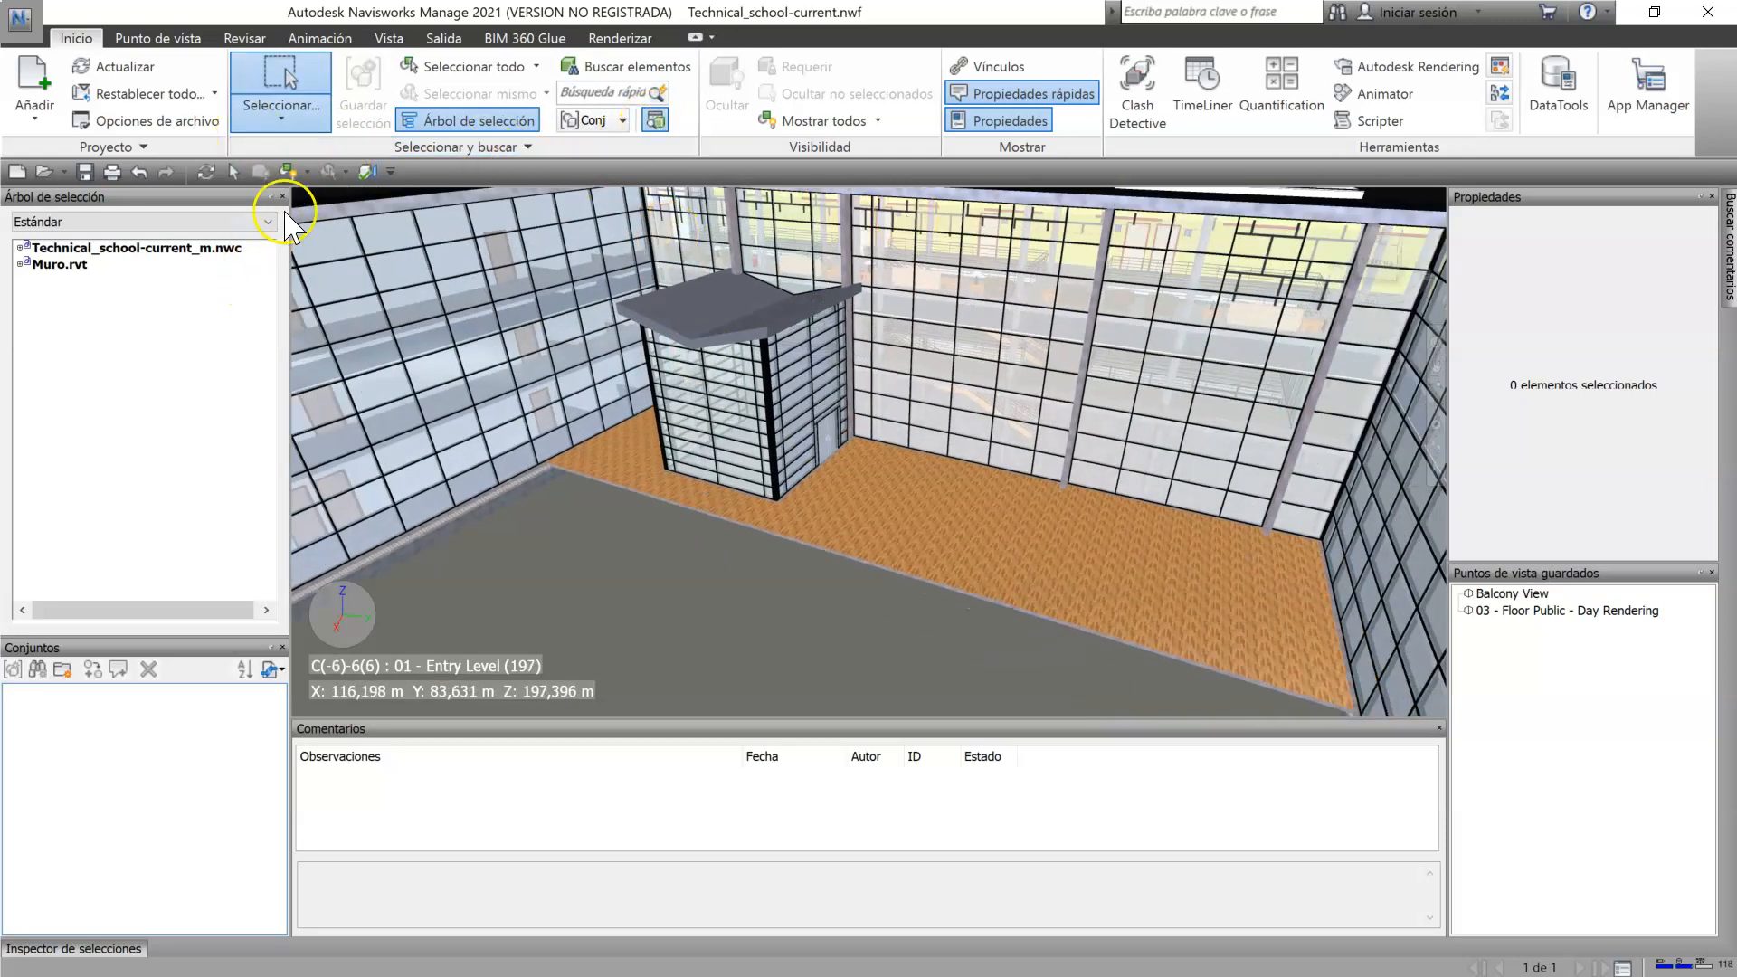
pyautogui.click(367, 171)
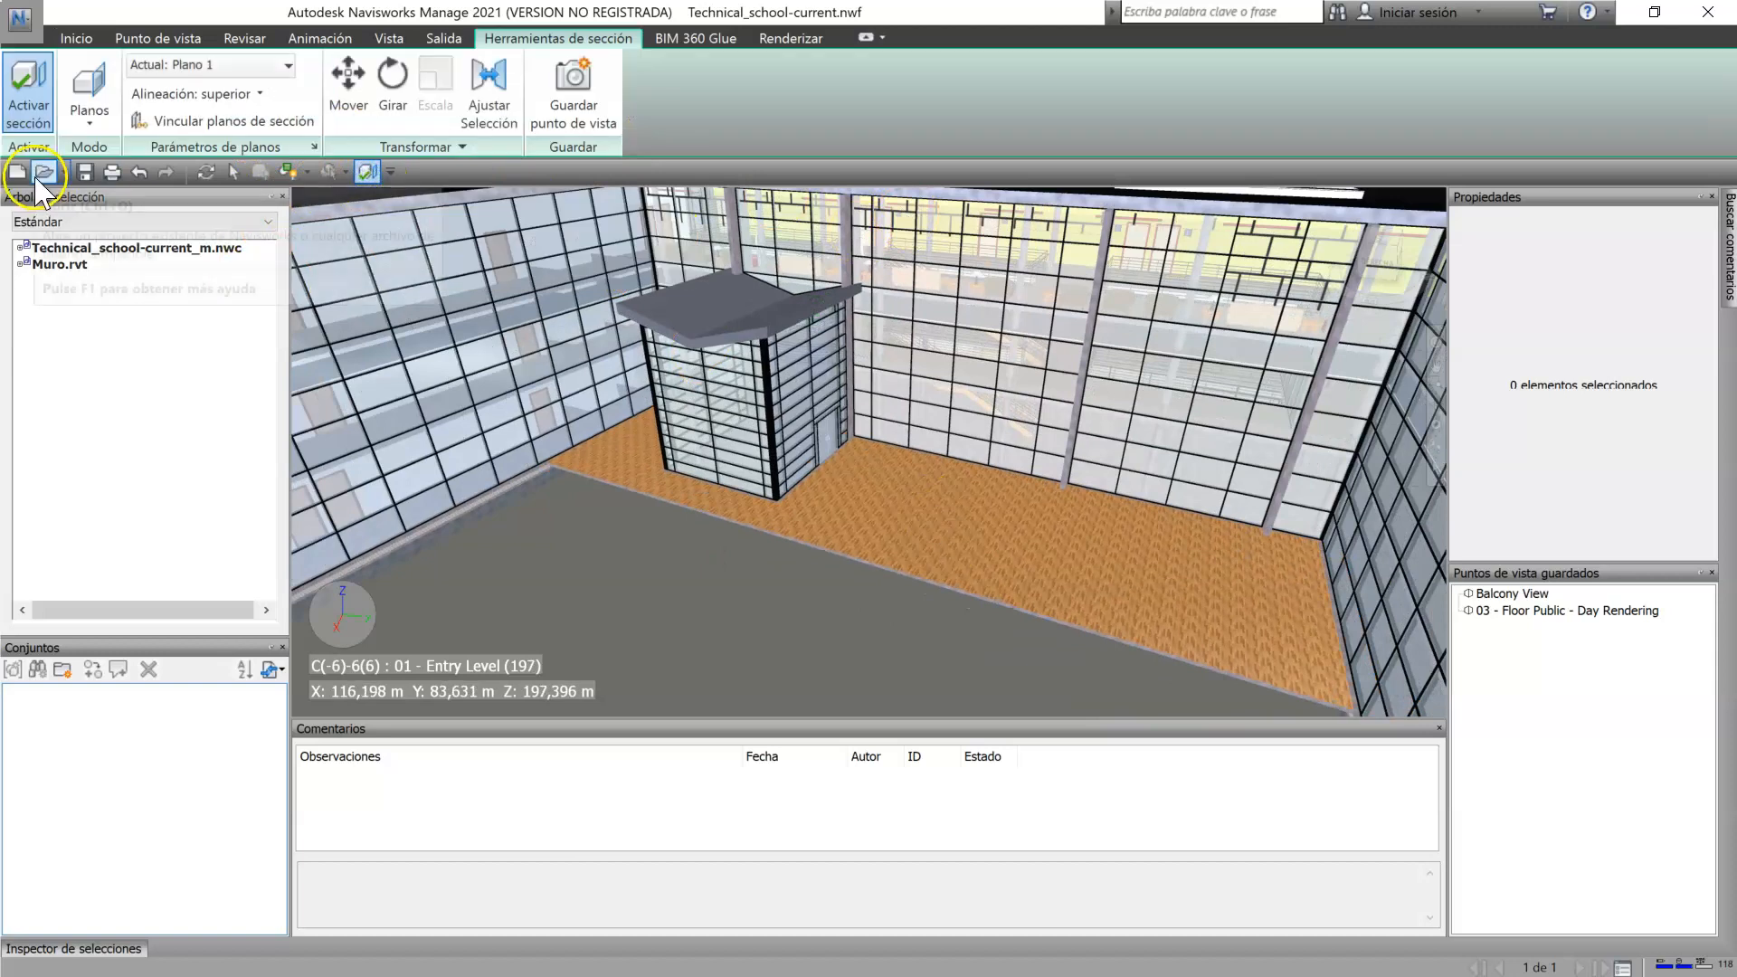
pyautogui.click(194, 93)
pyautogui.click(213, 322)
pyautogui.click(909, 511)
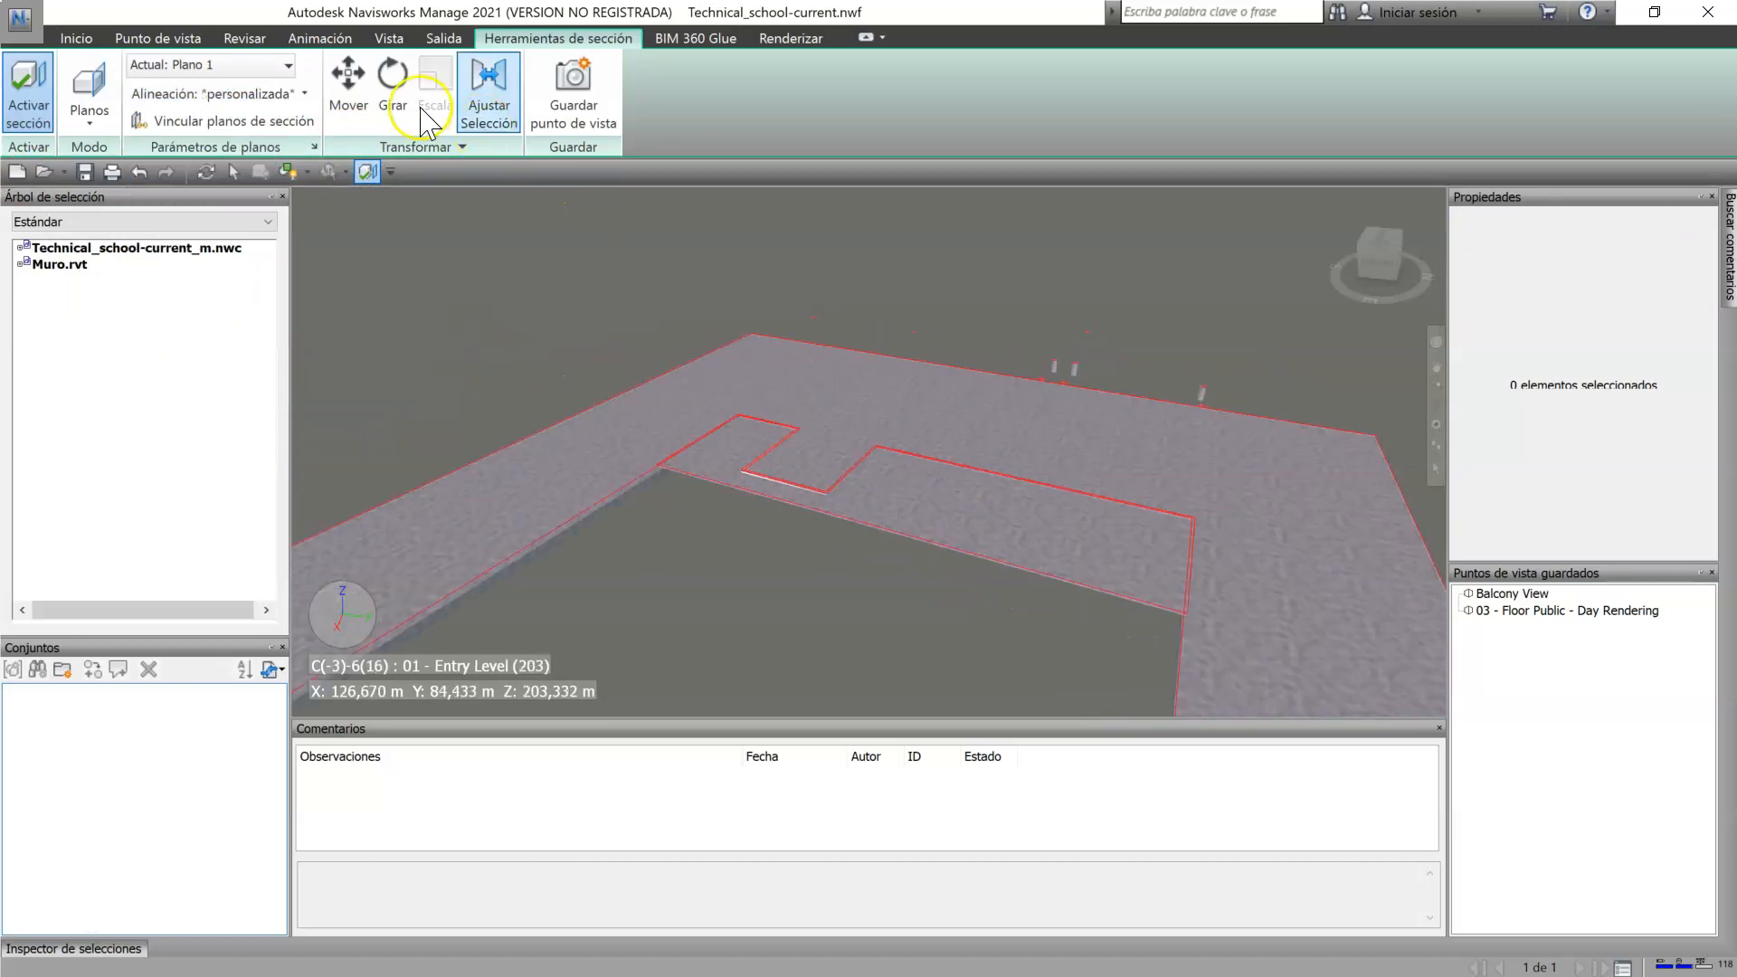
# Step: Move the section plane up from the timber floor so it cuts through the entry level walls
pyautogui.click(348, 86)
pyautogui.moveTo(924, 455)
pyautogui.mouseDown()
pyautogui.moveTo(938, 338)
pyautogui.moveTo(936, 354)
pyautogui.mouseUp()
pyautogui.scroll(2, 908, 483)
pyautogui.scroll(1, 907, 483)
pyautogui.keyDown('shift'); pyautogui.moveTo(915, 489); pyautogui.dragTo(967, 608, button='middle'); pyautogui.keyUp('shift')
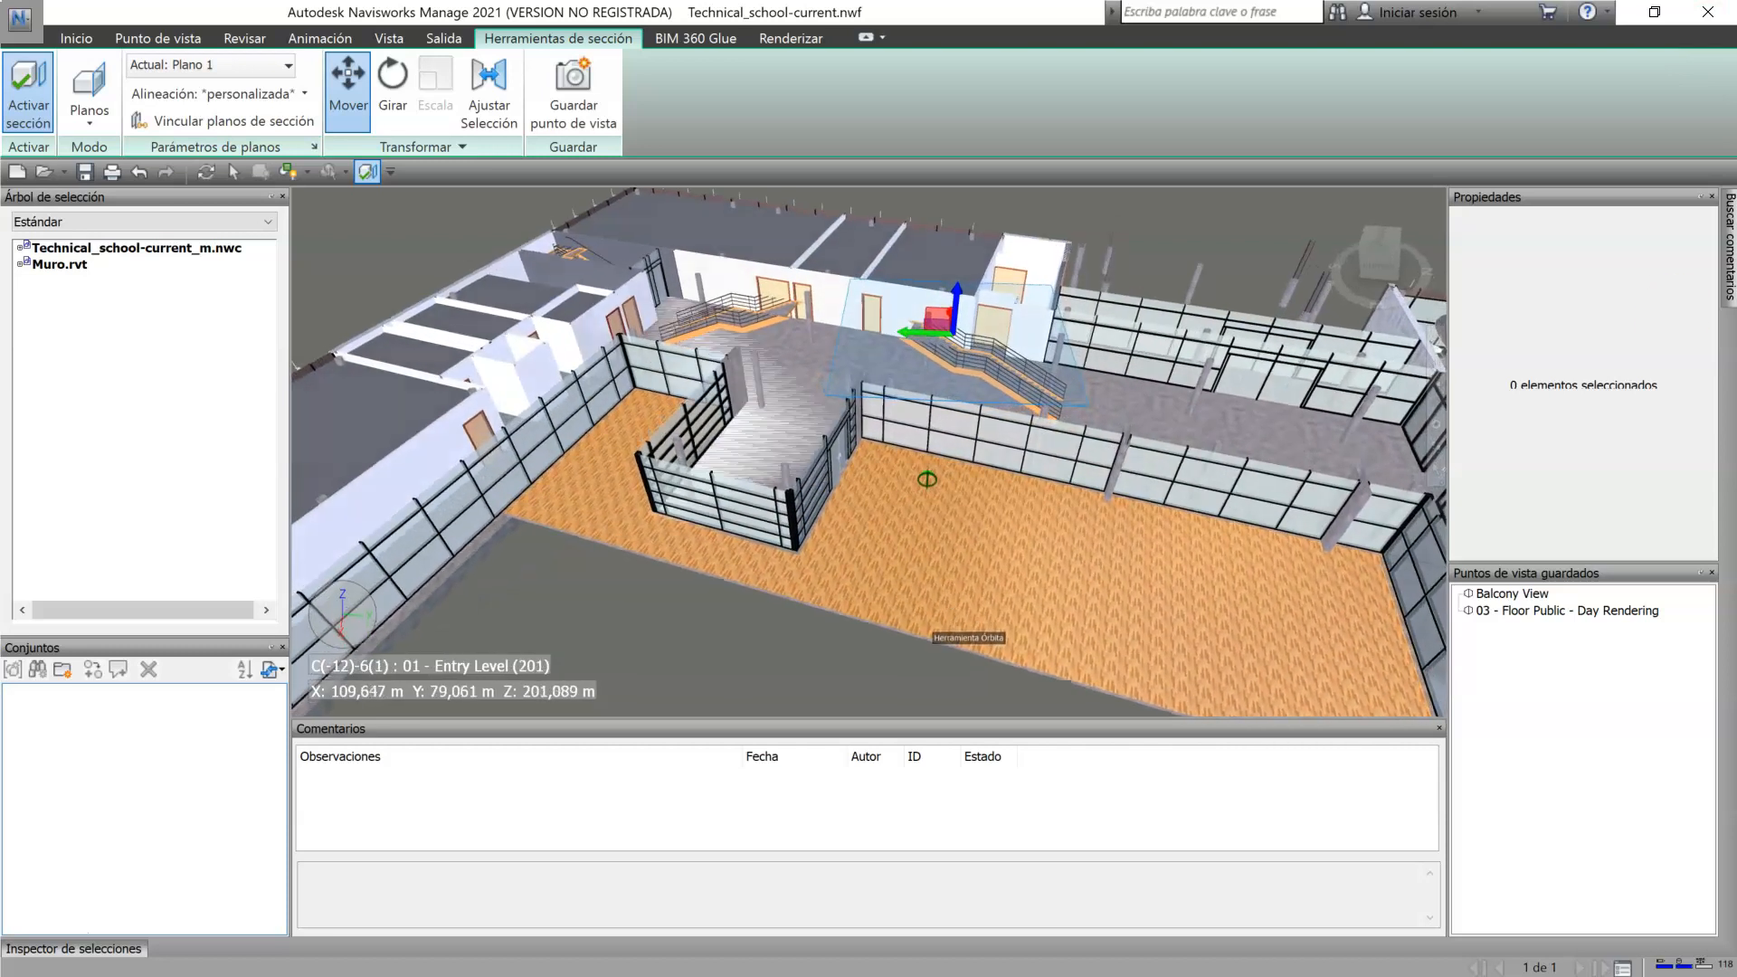
# Step: Box-select the glazed entrance vestibule and the elements around it with the selection box
pyautogui.click(76, 38)
pyautogui.click(281, 113)
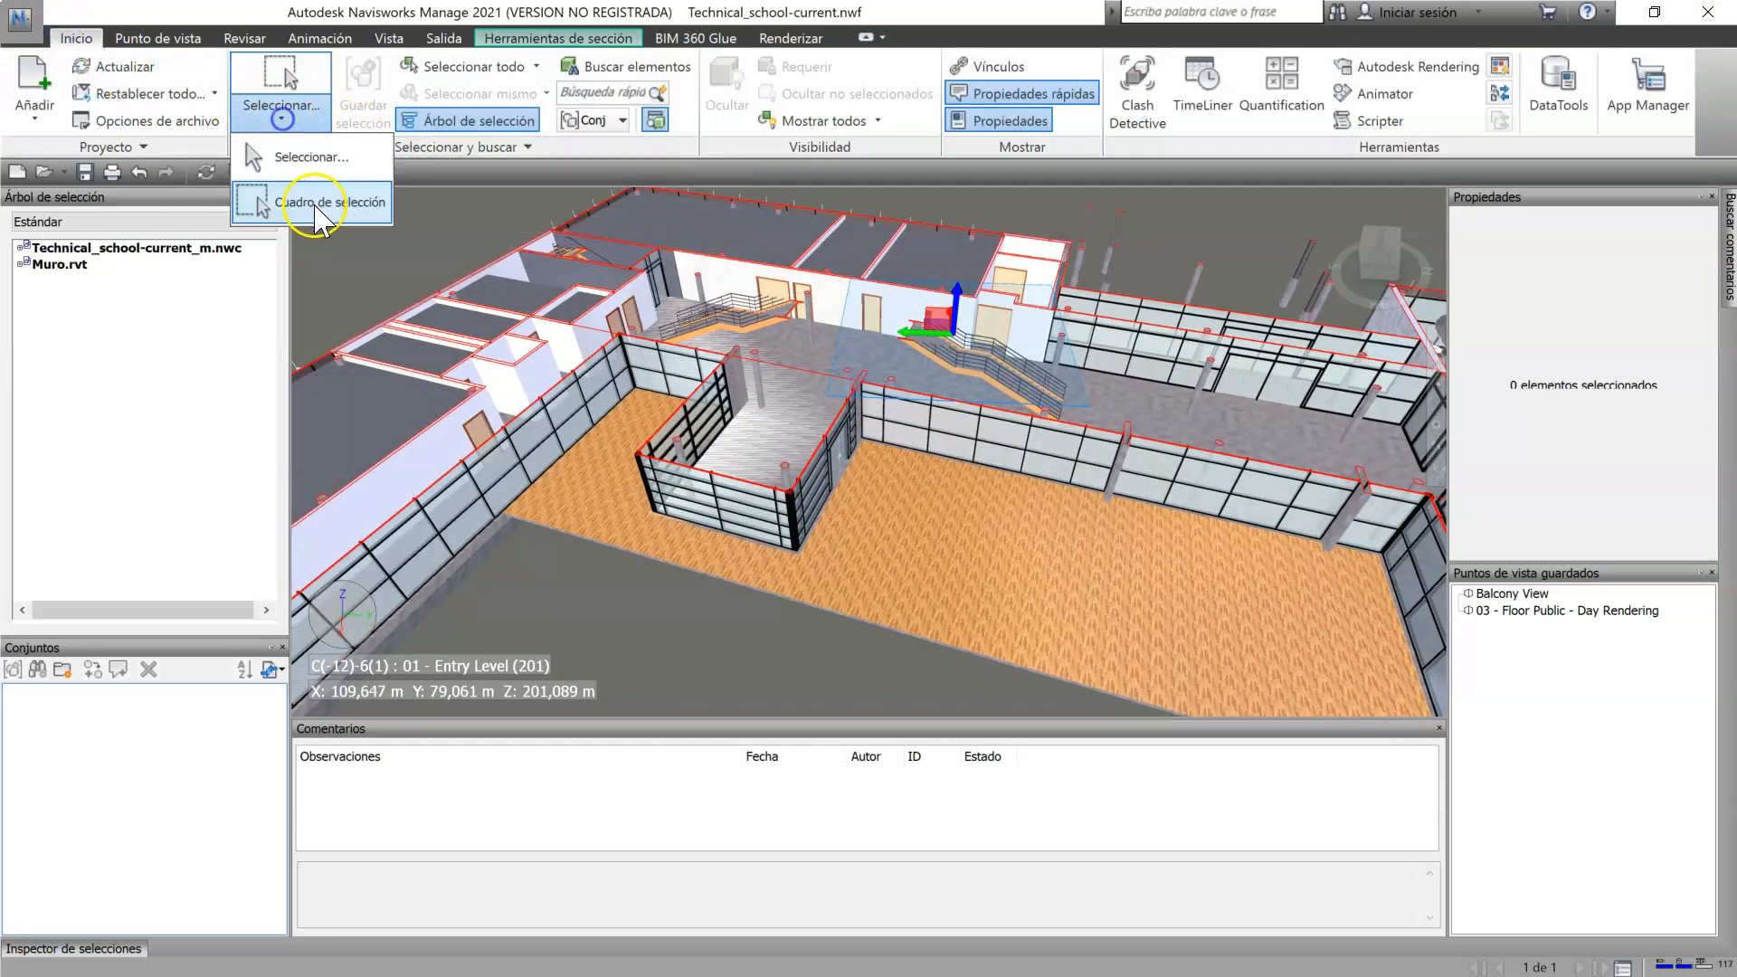
pyautogui.click(316, 204)
pyautogui.moveTo(1007, 547); pyautogui.dragTo(697, 240)
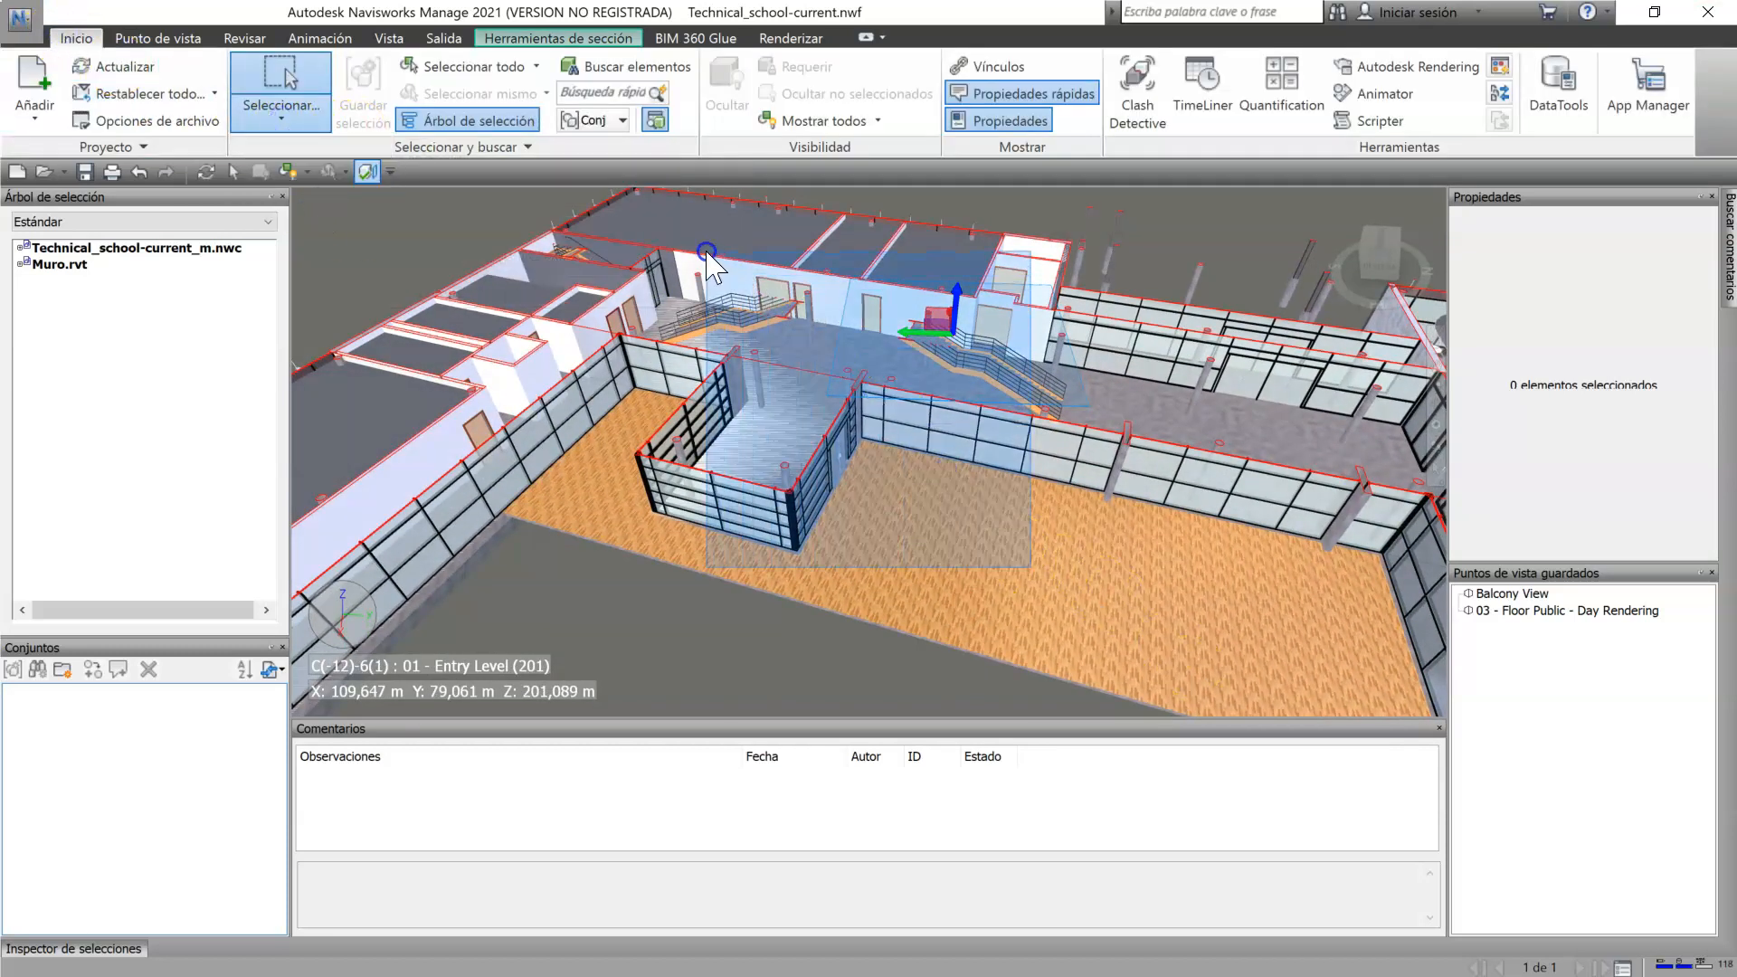
pyautogui.keyDown('shift'); pyautogui.moveTo(946, 607); pyautogui.dragTo(962, 692, button='middle'); pyautogui.keyUp('shift')
pyautogui.moveTo(978, 708); pyautogui.dragTo(488, 278)
pyautogui.keyDown('shift'); pyautogui.moveTo(799, 473); pyautogui.dragTo(776, 484, button='middle'); pyautogui.keyUp('shift')
# Step: Isolate the box-selected elements by hiding everything unselected, then bring the hidden elements back
pyautogui.click(880, 95)
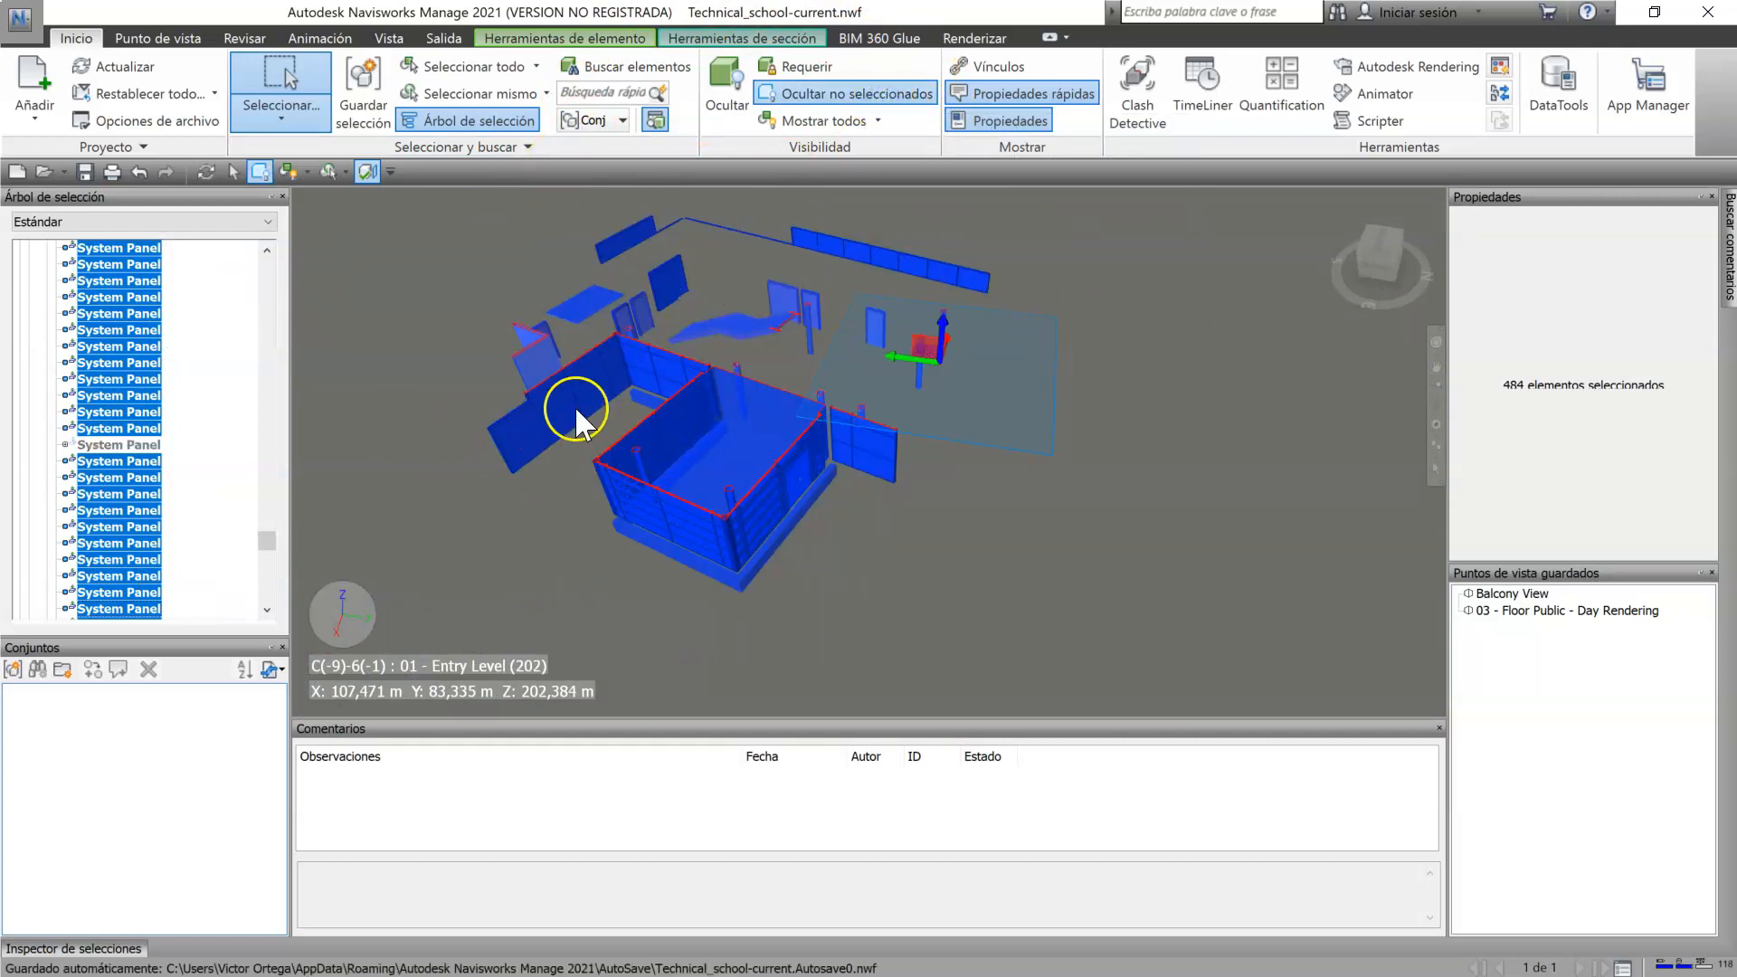
pyautogui.click(822, 94)
pyautogui.moveTo(892, 511); pyautogui.dragTo(904, 493, button='middle')
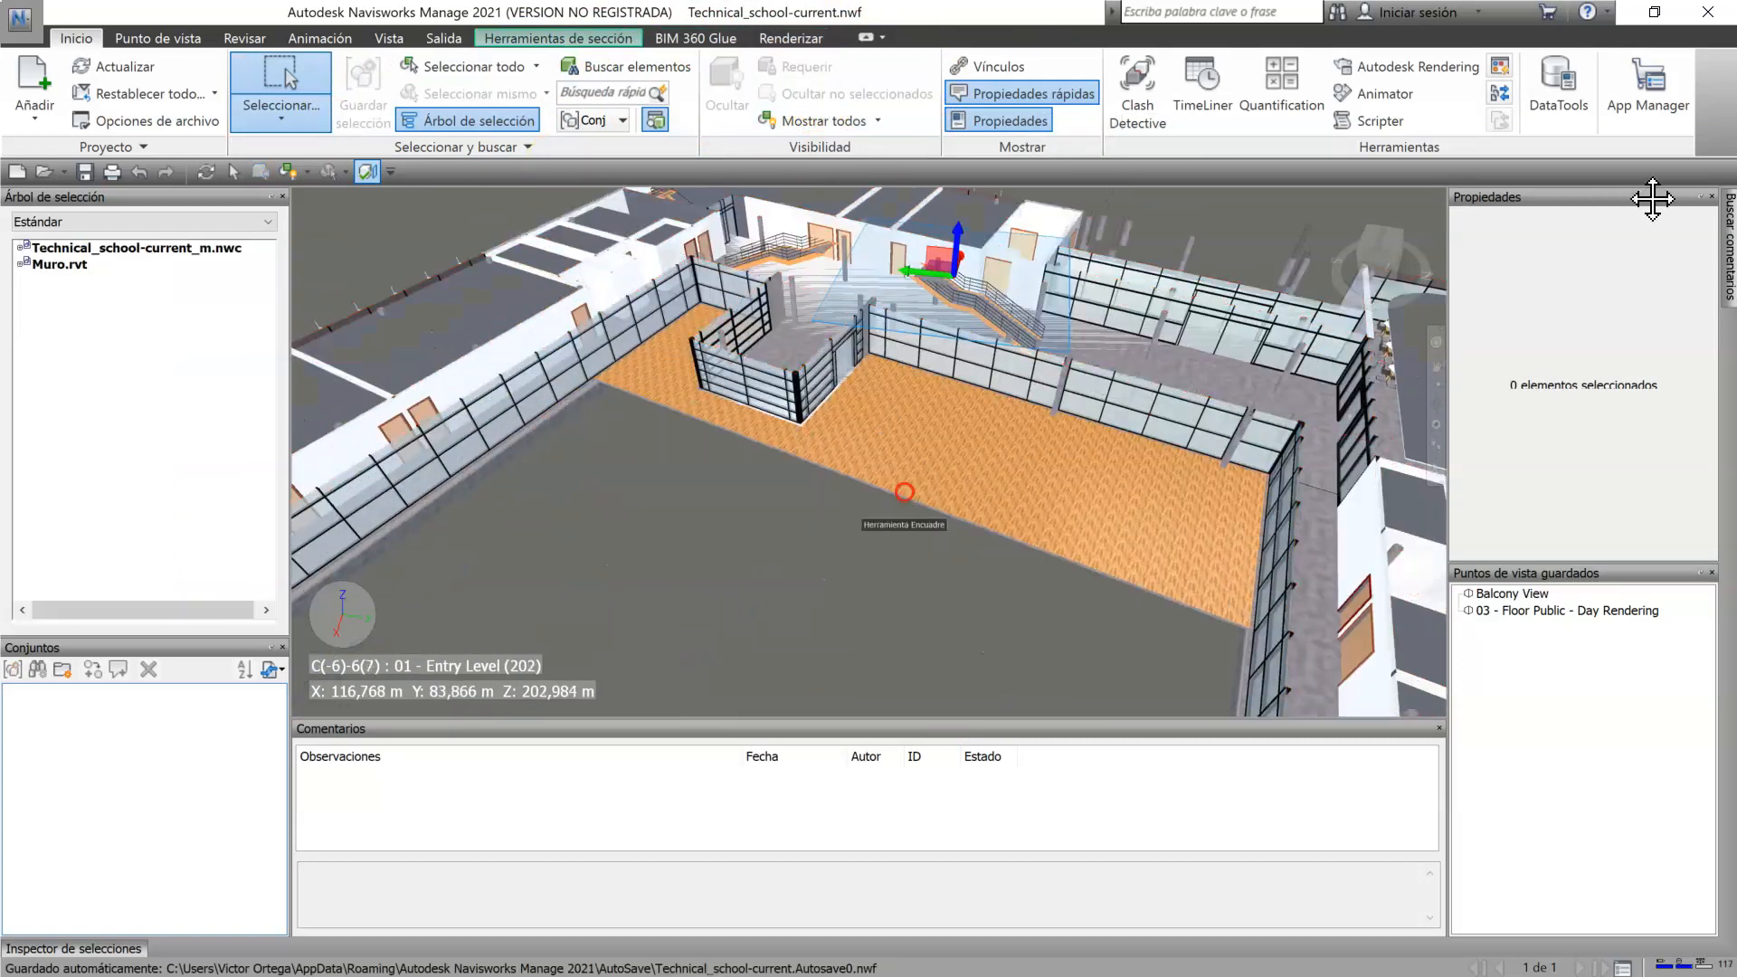
# Step: Box-select the entrance vestibule and save the selection as a set named "Cuadro de selección"
pyautogui.click(281, 118)
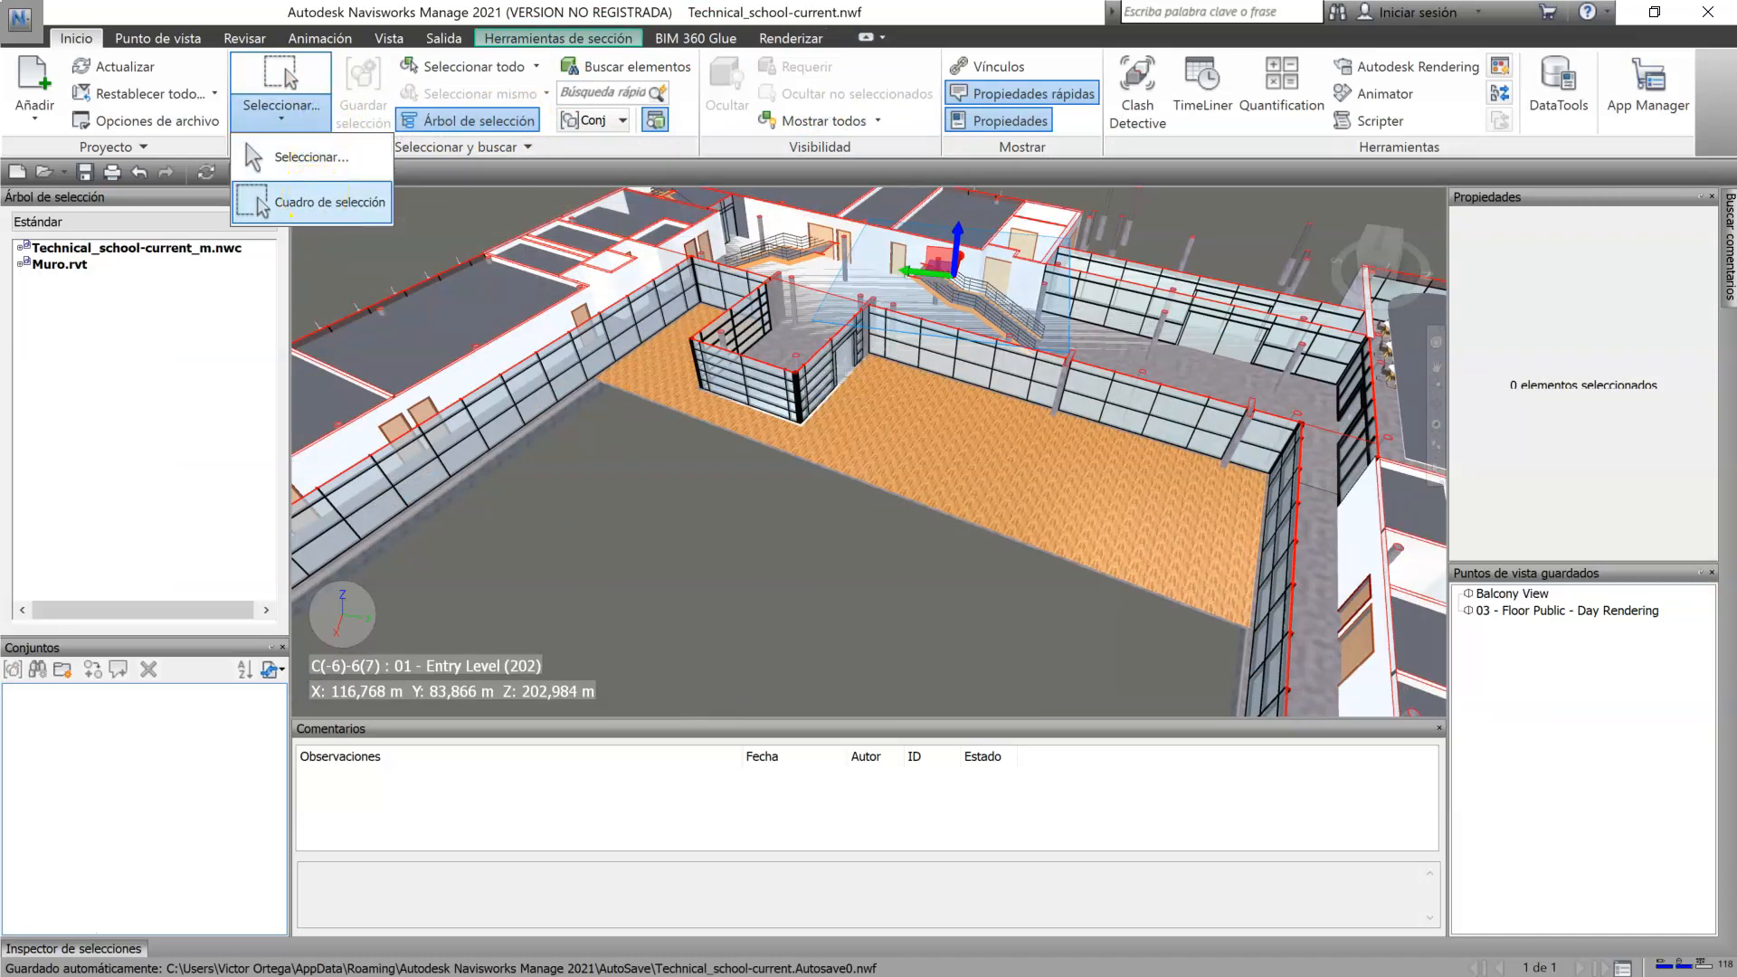
pyautogui.click(258, 206)
pyautogui.moveTo(968, 582); pyautogui.dragTo(685, 225)
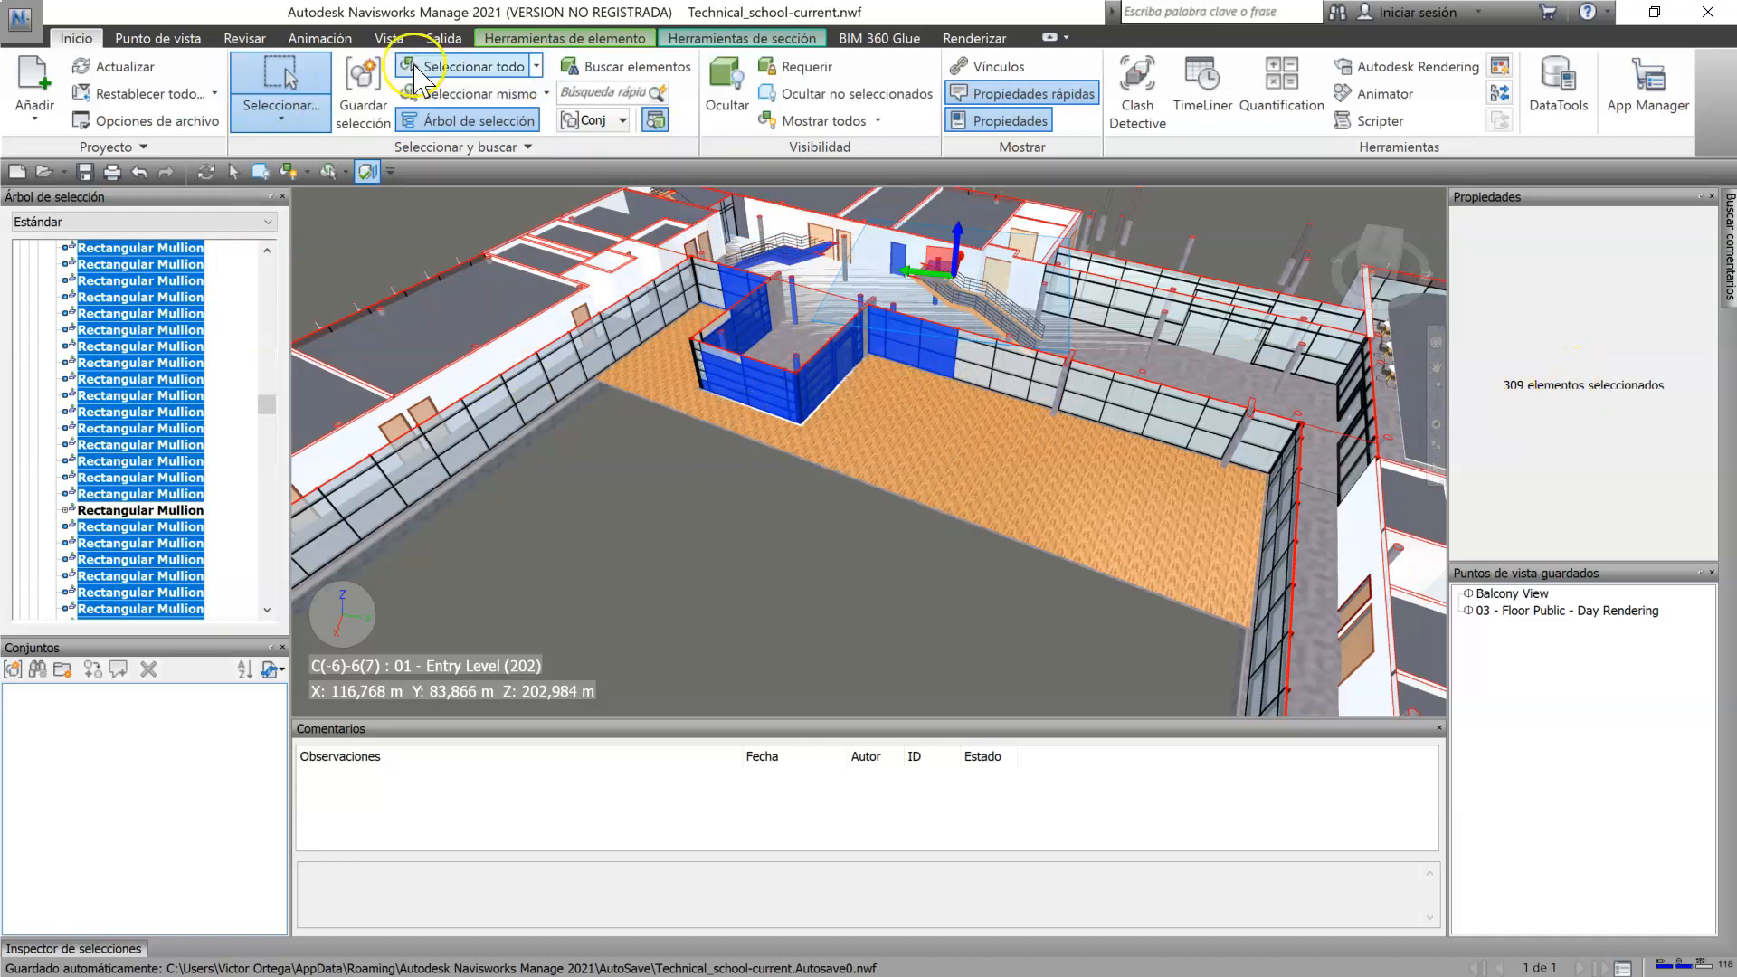
pyautogui.click(371, 104)
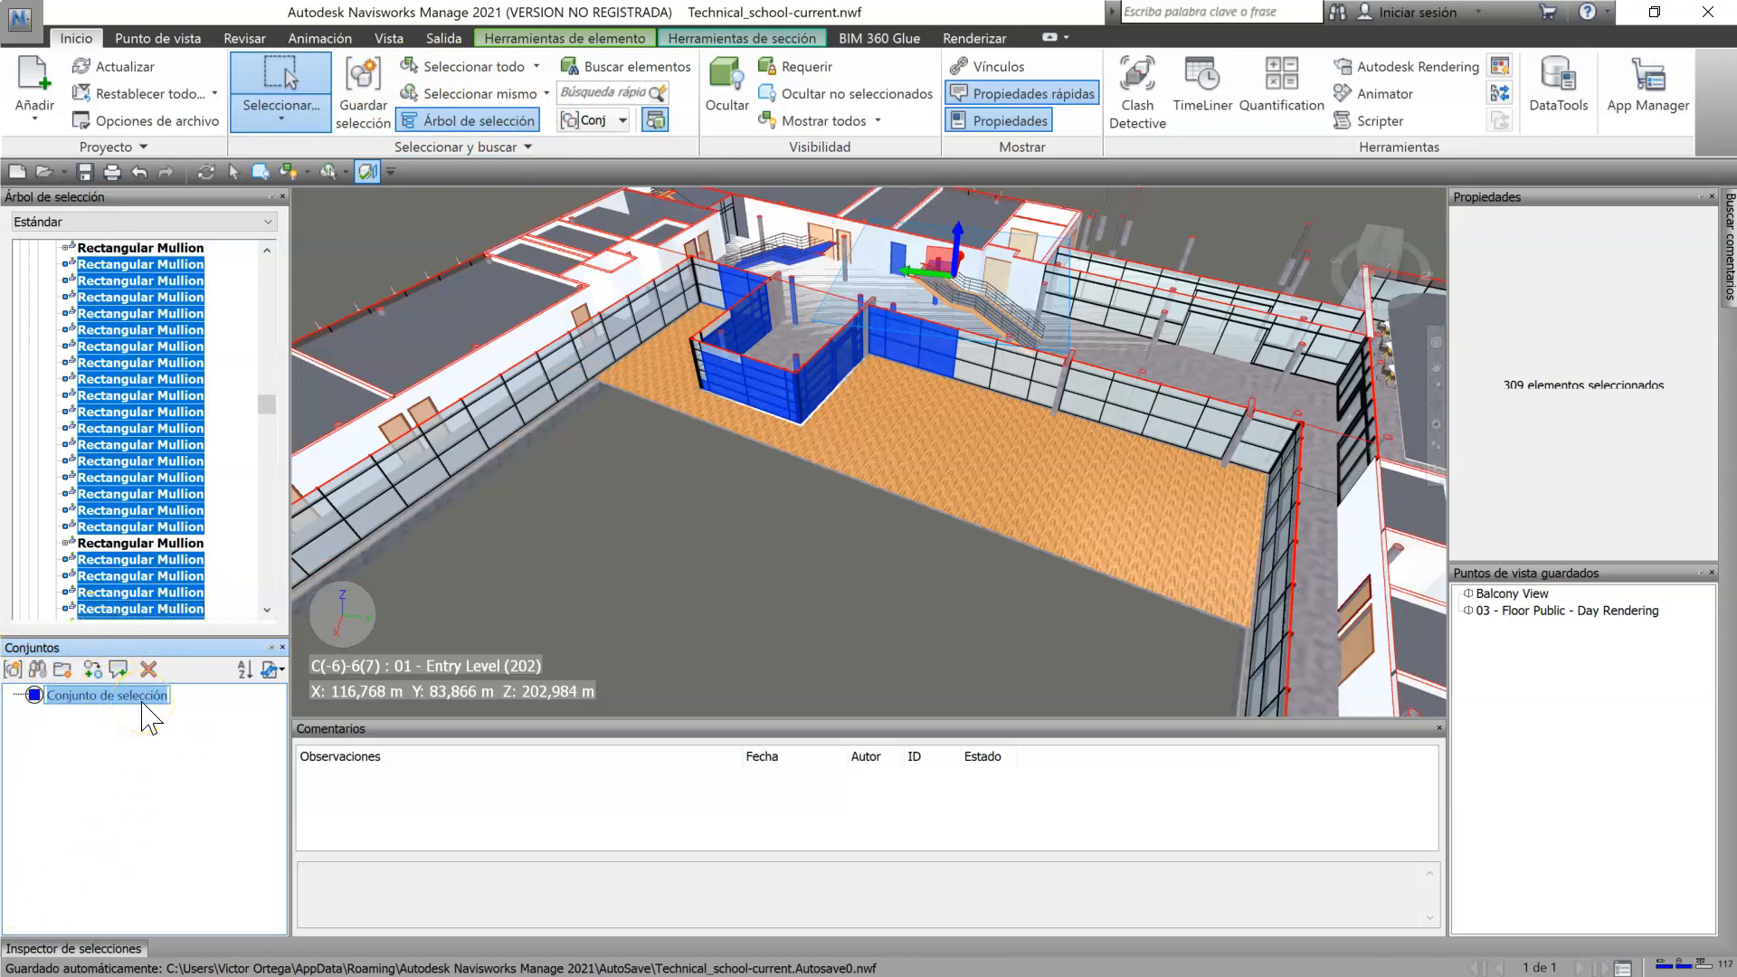
pyautogui.write('Cuadr')
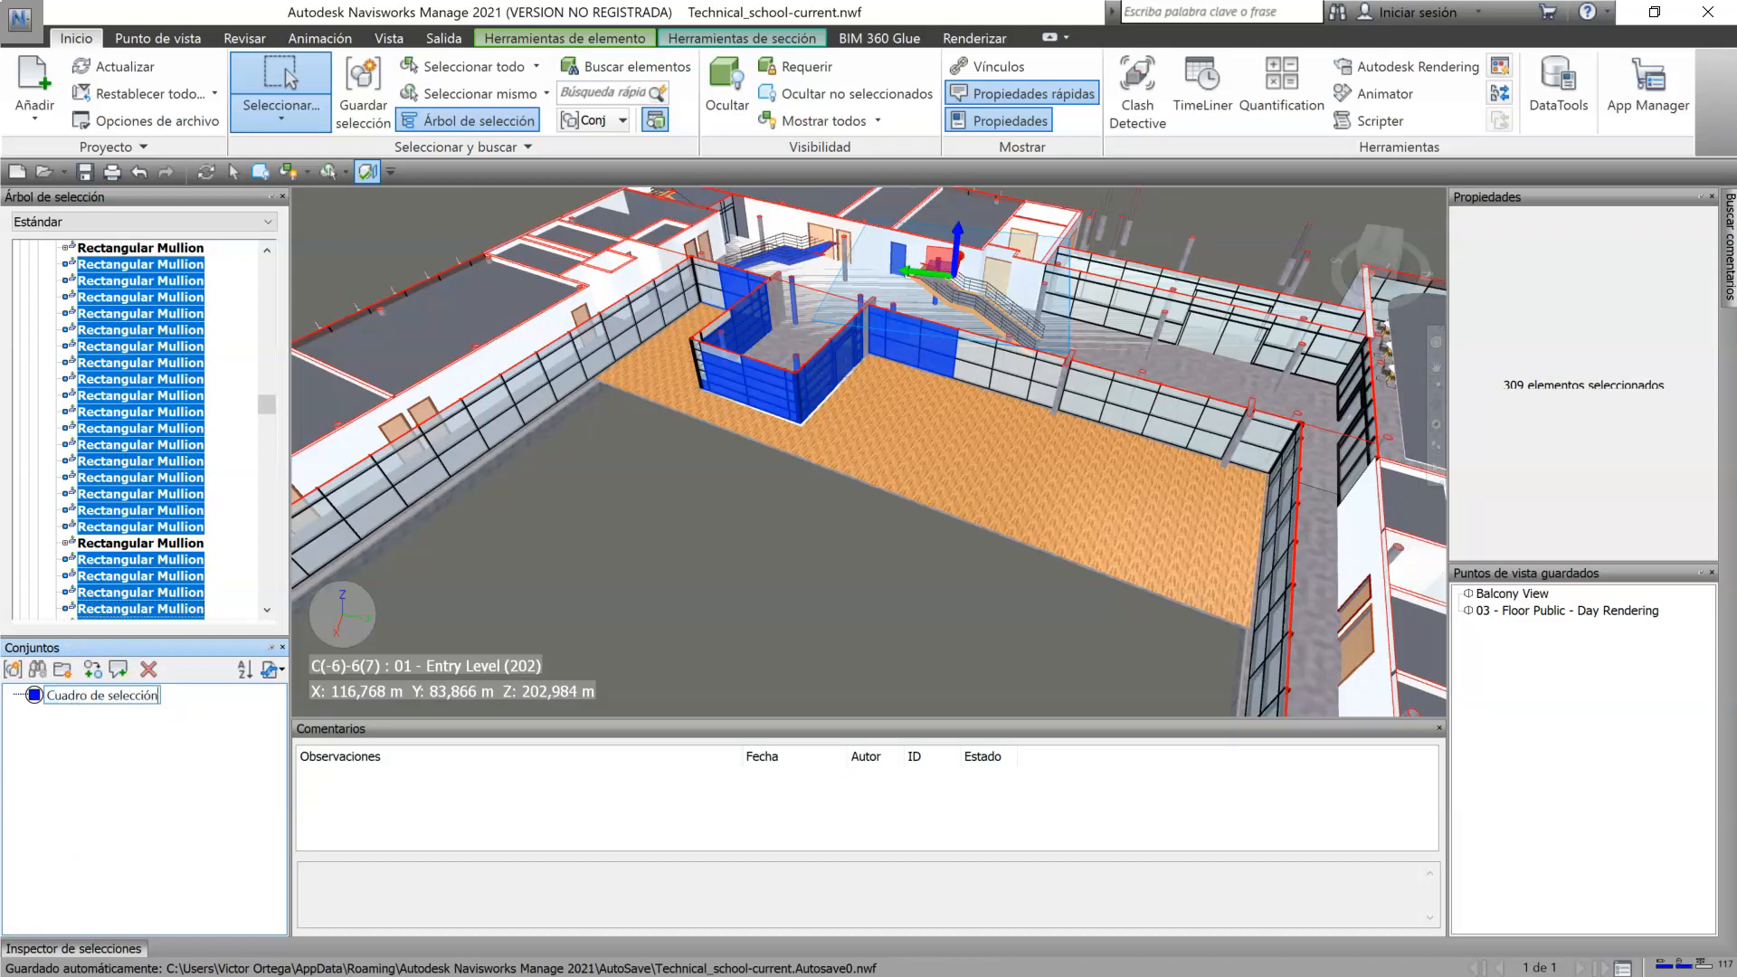
pyautogui.press('Return')
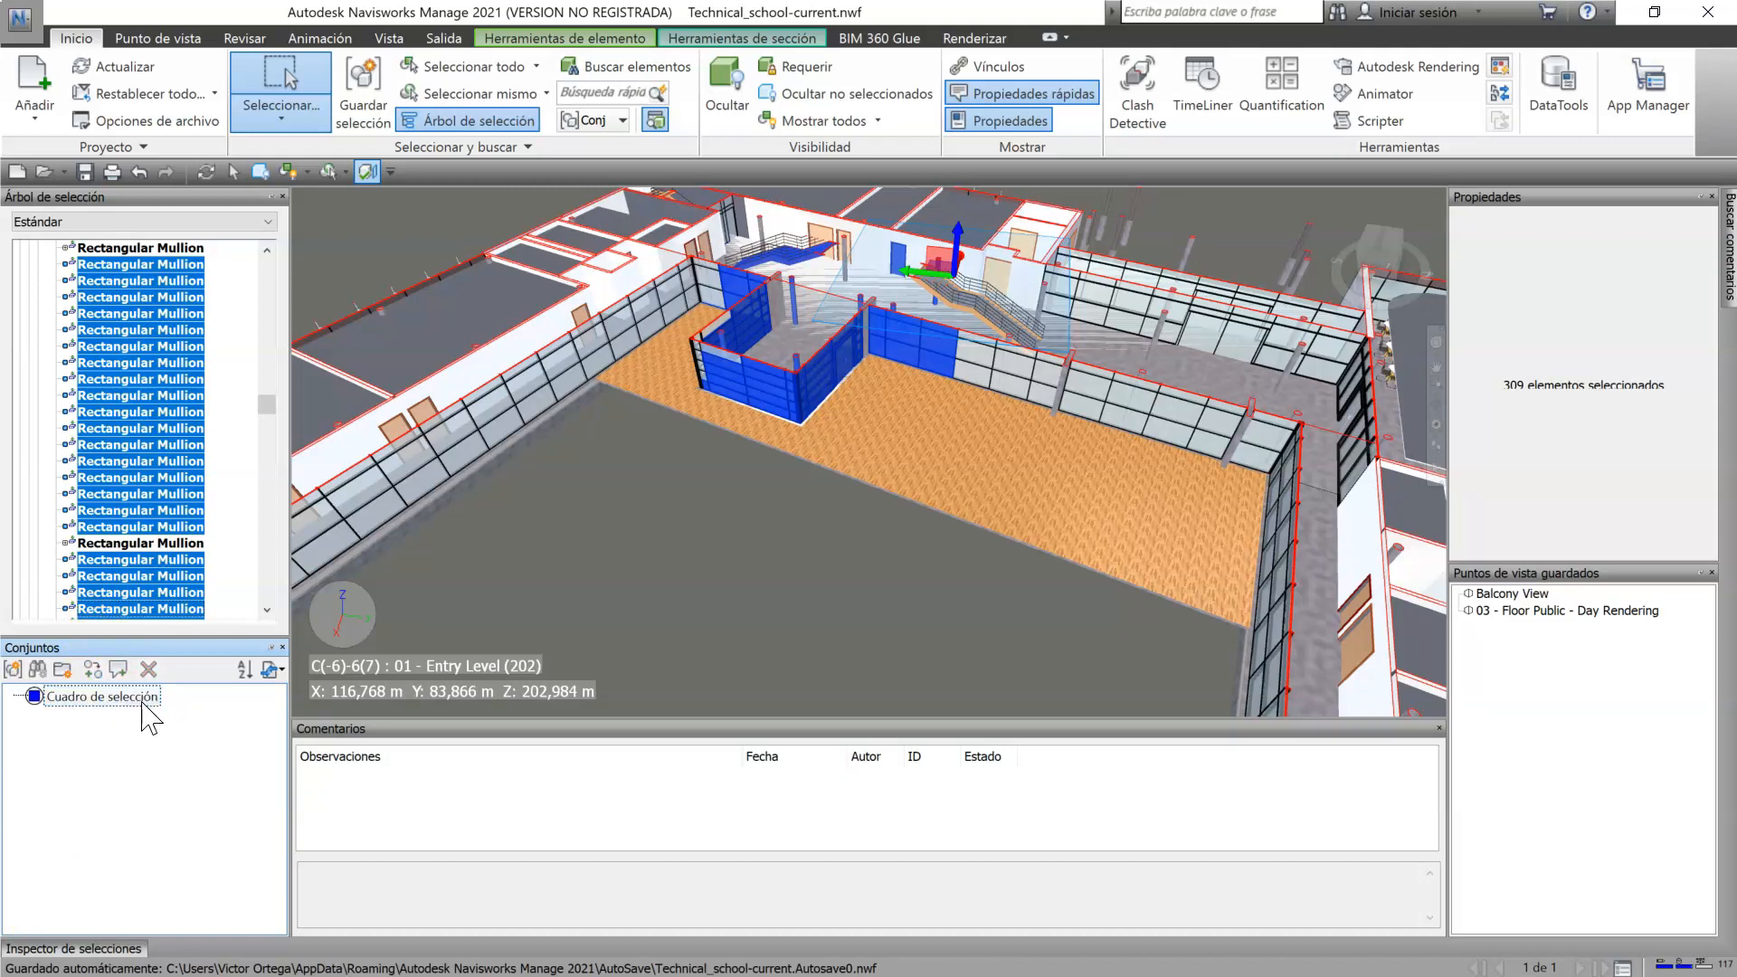
# Step: Recall the "Cuadro de selección" set and isolate its elements by hiding the rest, then show all elements again
pyautogui.click(757, 501)
pyautogui.keyDown('shift'); pyautogui.moveTo(756, 501); pyautogui.dragTo(348, 644, button='middle'); pyautogui.keyUp('shift')
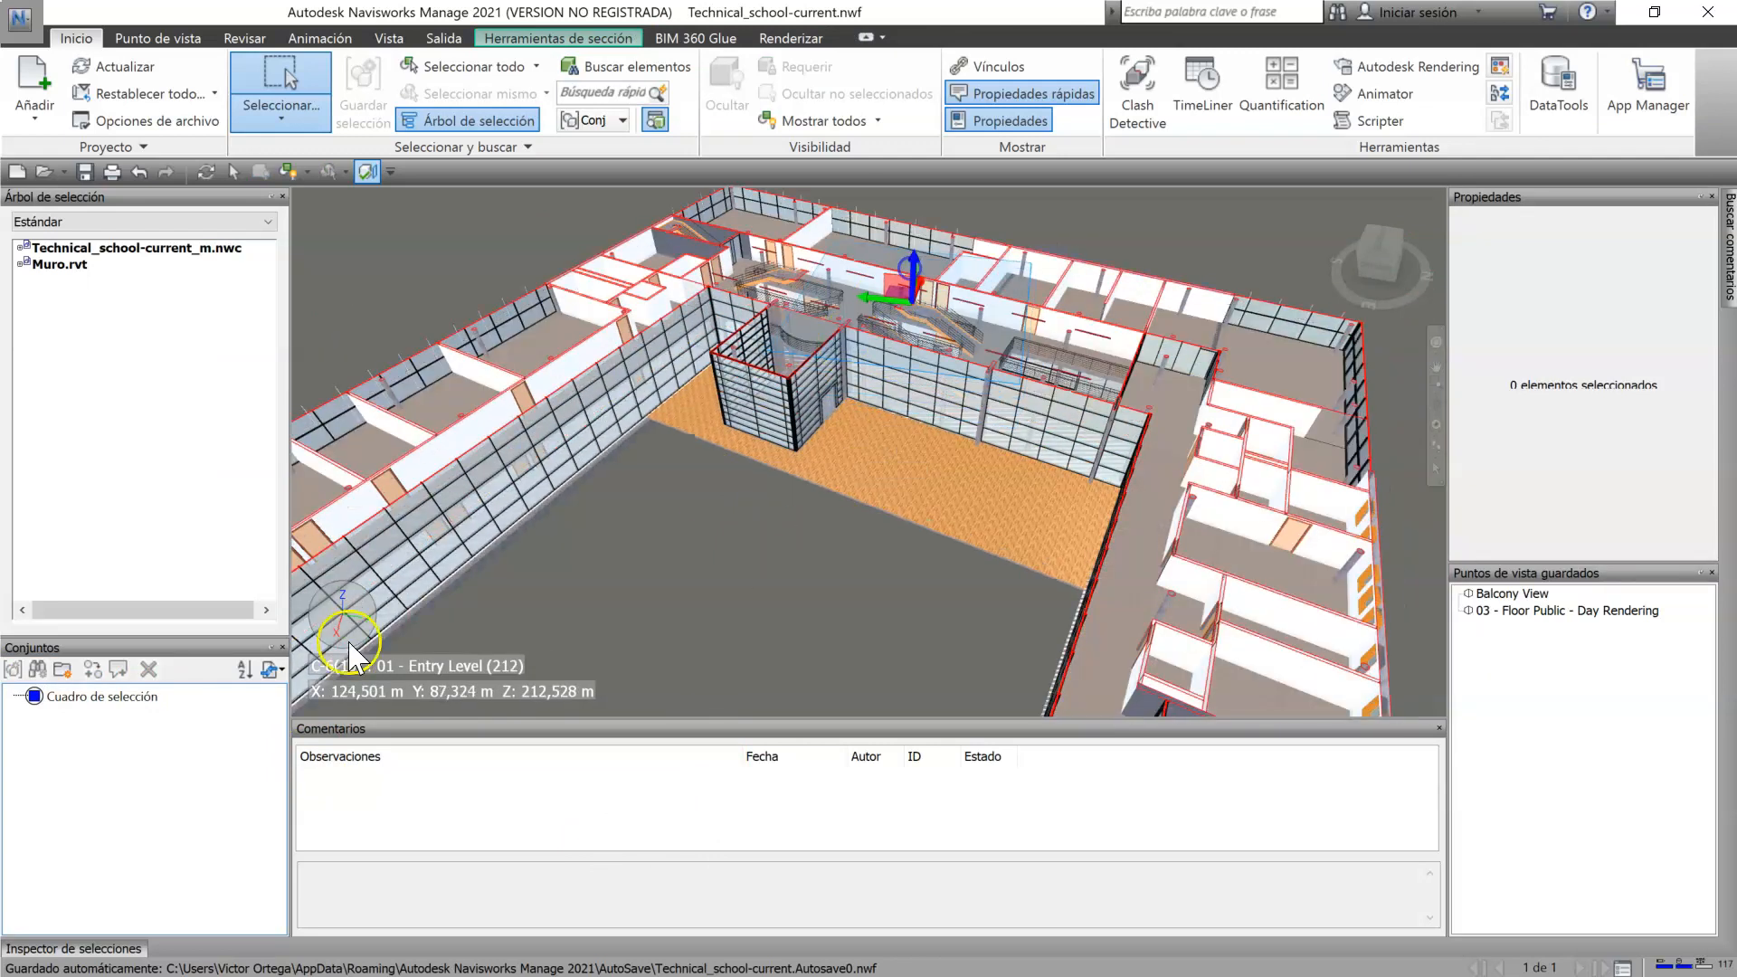
pyautogui.click(104, 698)
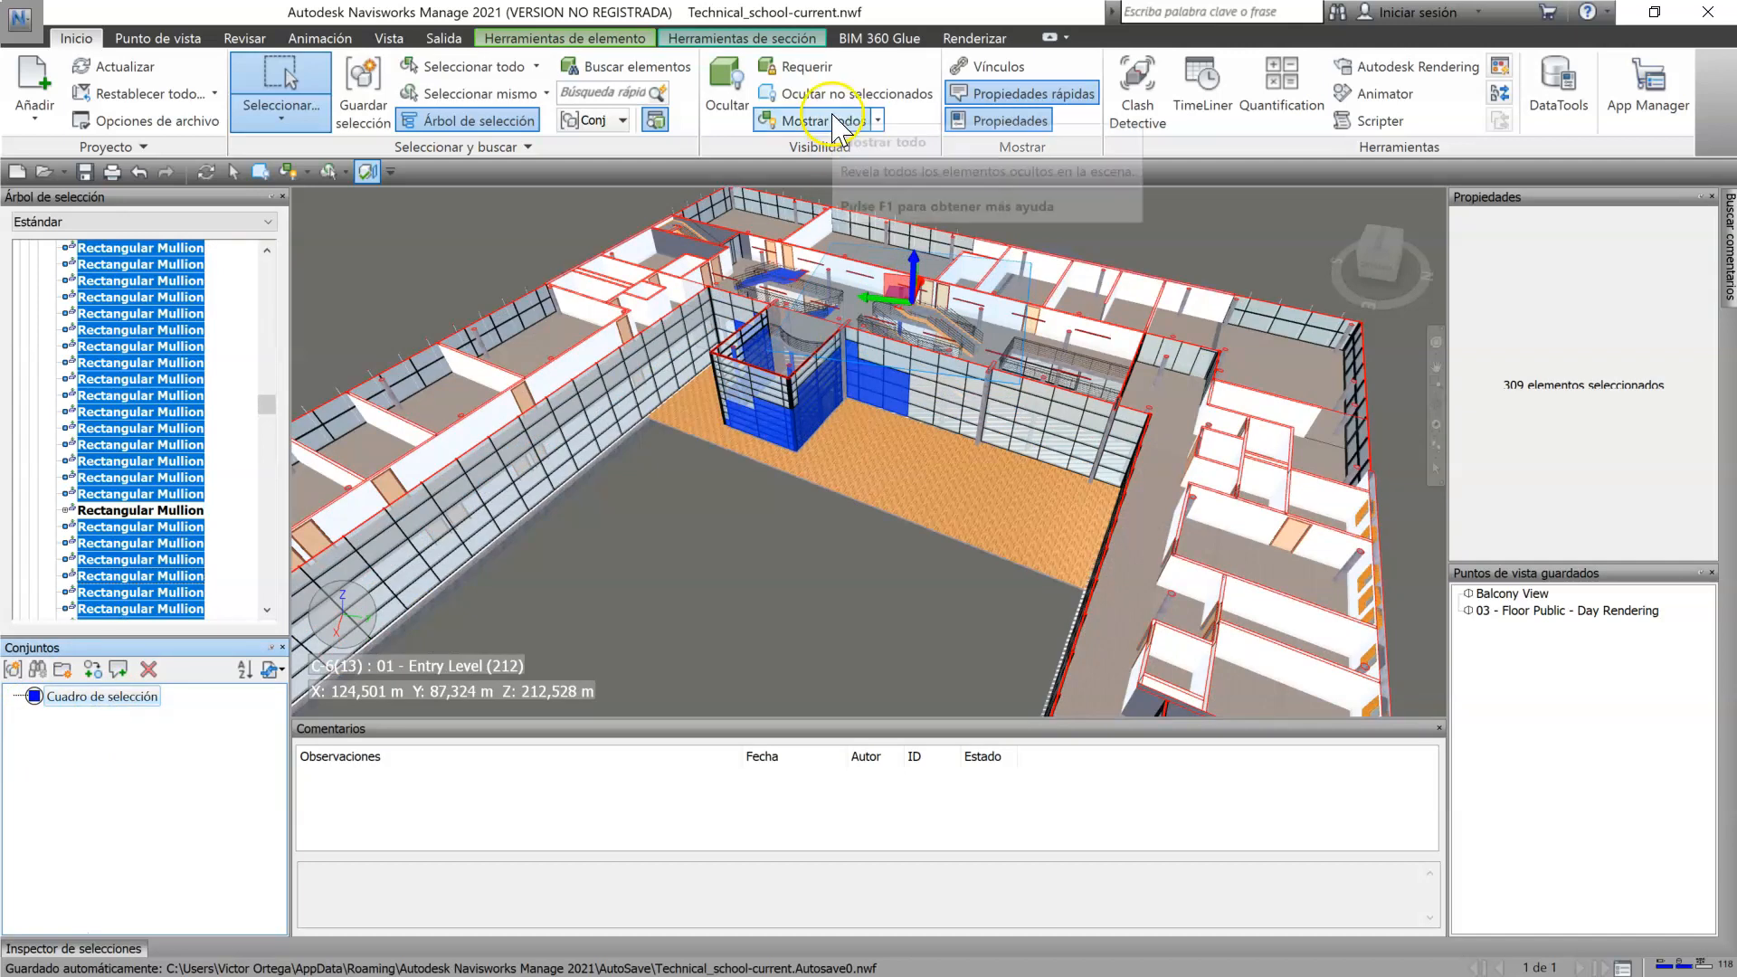
pyautogui.click(856, 93)
pyautogui.click(801, 366)
pyautogui.moveTo(811, 373)
pyautogui.keyDown('shift'); pyautogui.mouseDown(button='middle')
pyautogui.moveTo(858, 351)
pyautogui.moveTo(796, 338)
pyautogui.moveTo(818, 412)
pyautogui.moveTo(793, 396)
pyautogui.mouseUp(button='middle'); pyautogui.keyUp('shift')
pyautogui.scroll(3, 789, 402)
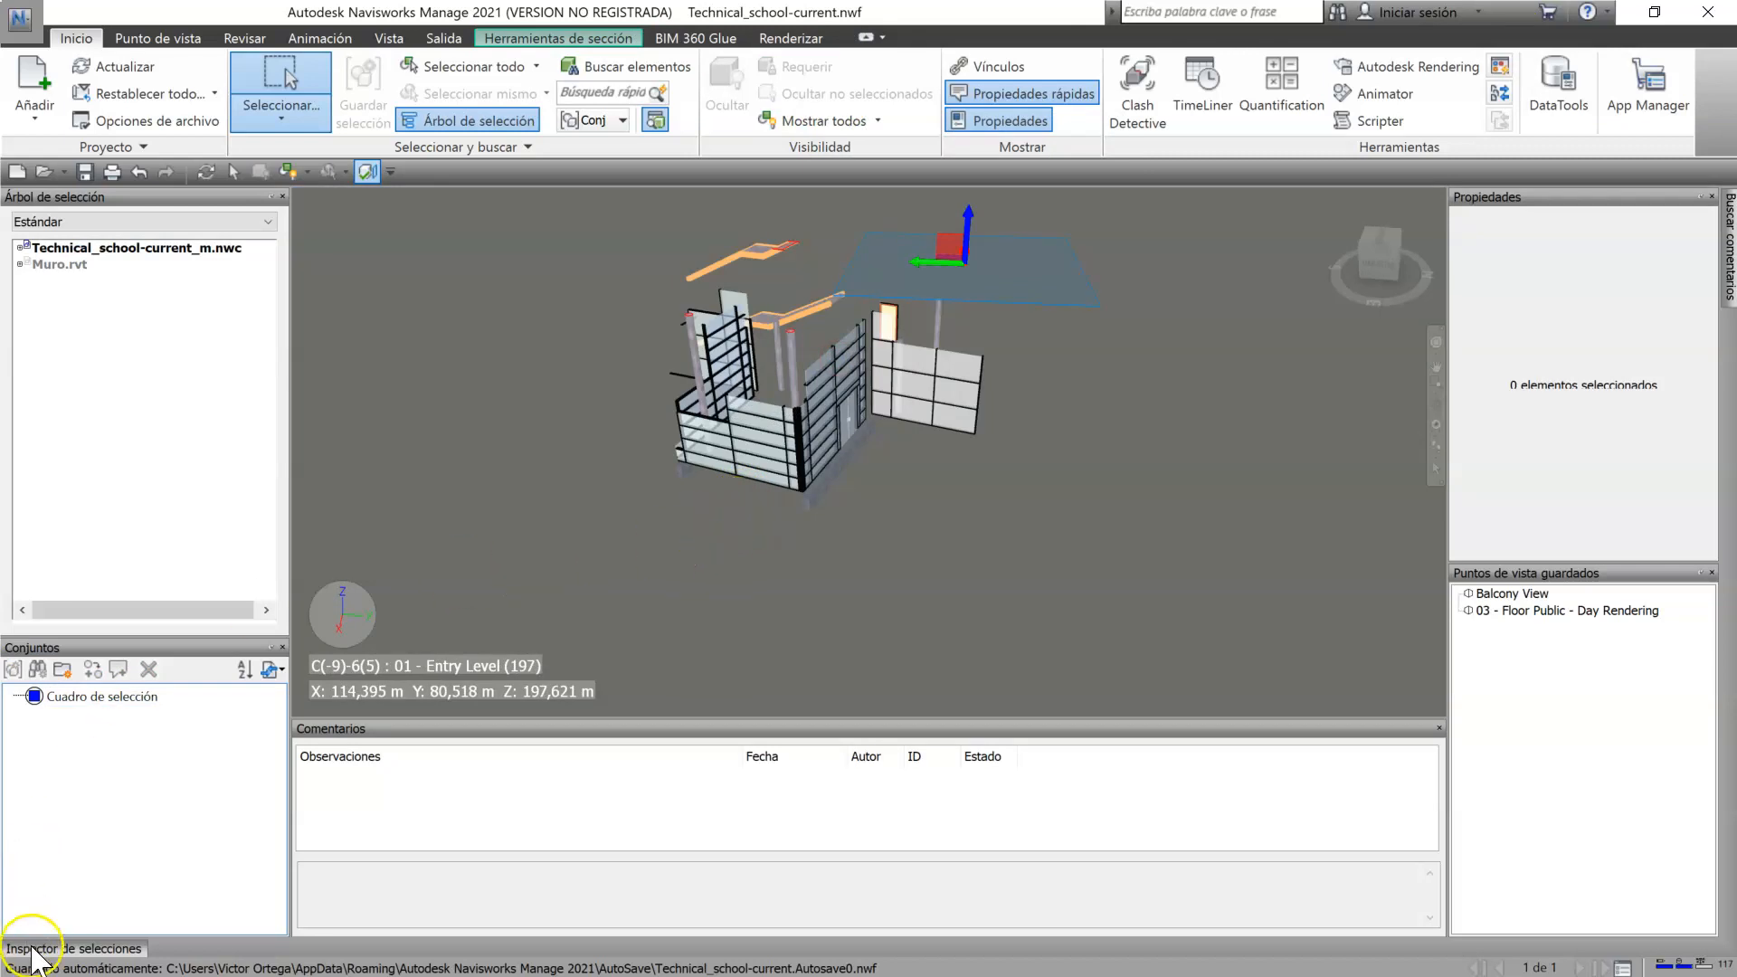
pyautogui.hotkey('ctrl', 'shift', 'a')
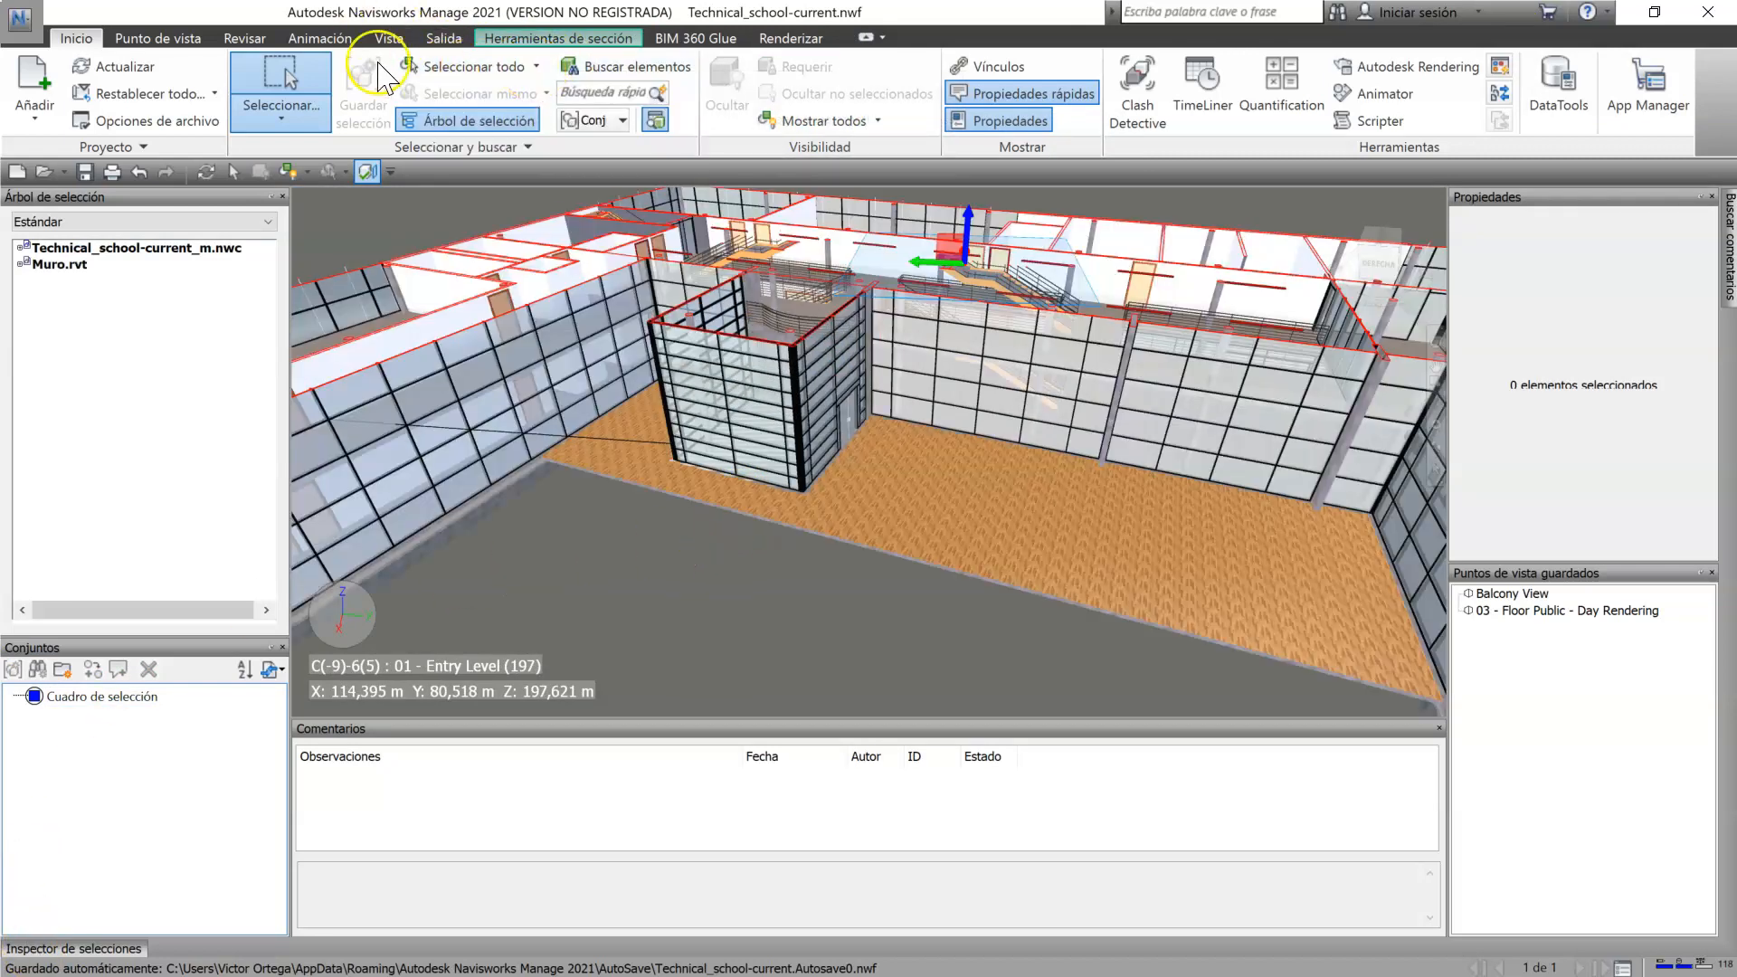
# Step: Select the entire model, then try inverting the selection and leave nothing selected
pyautogui.click(467, 67)
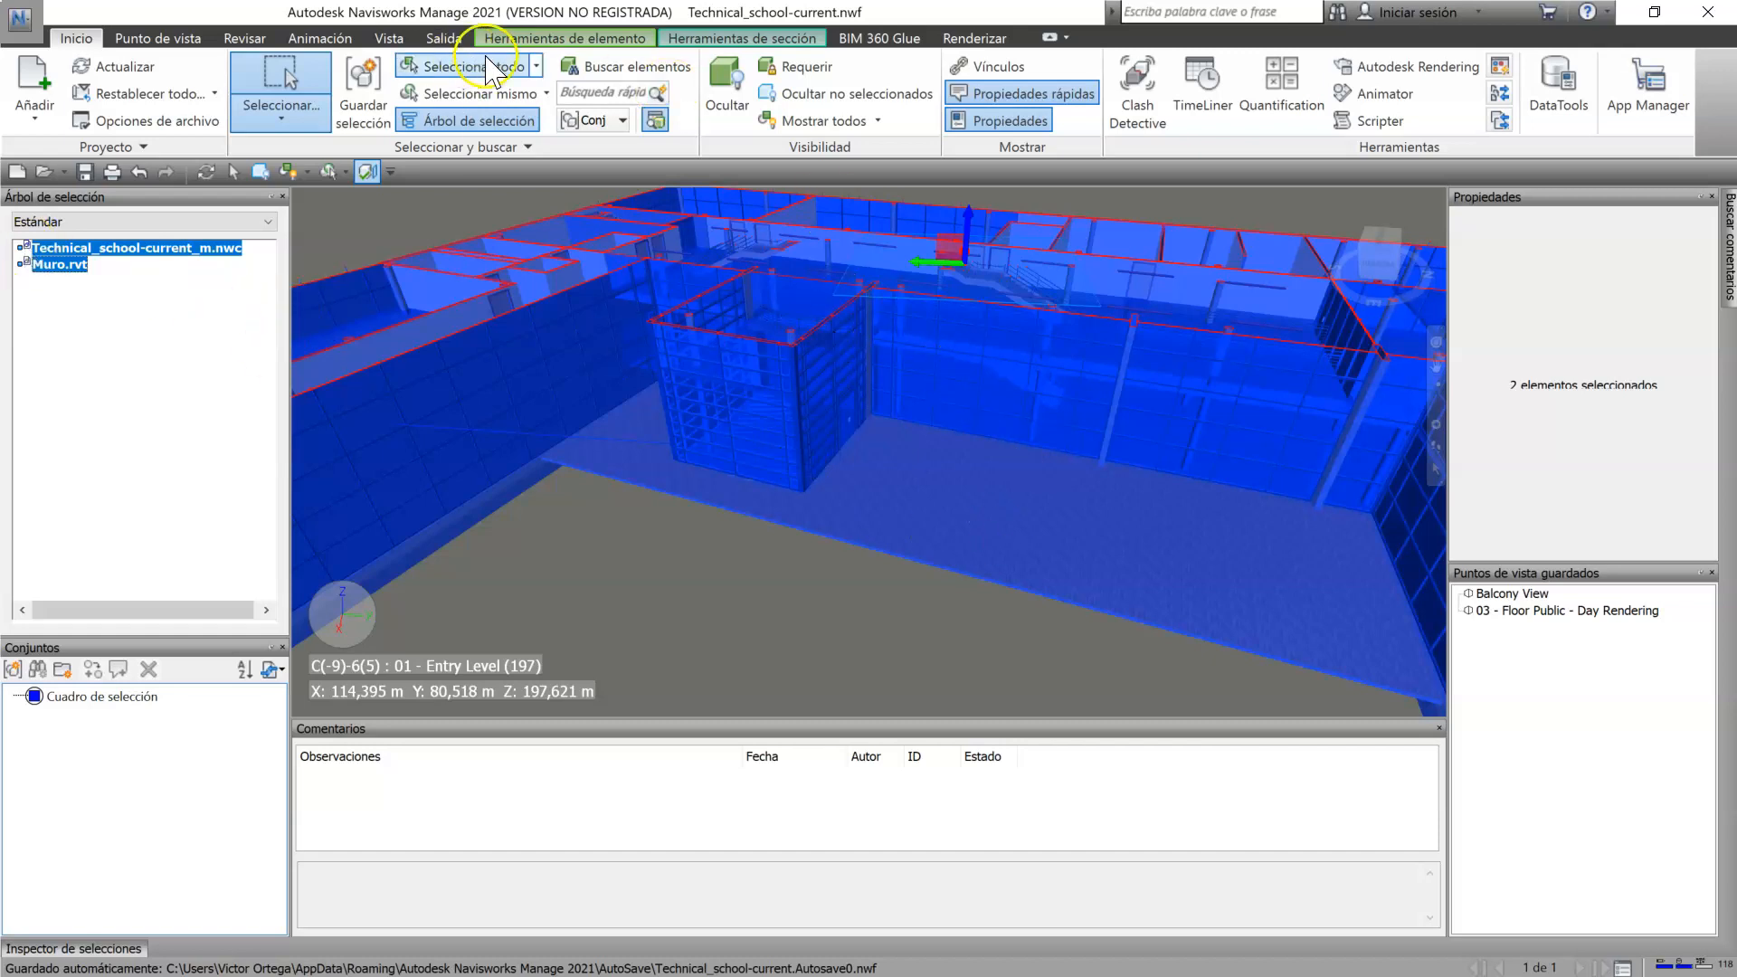
pyautogui.click(536, 66)
pyautogui.click(506, 194)
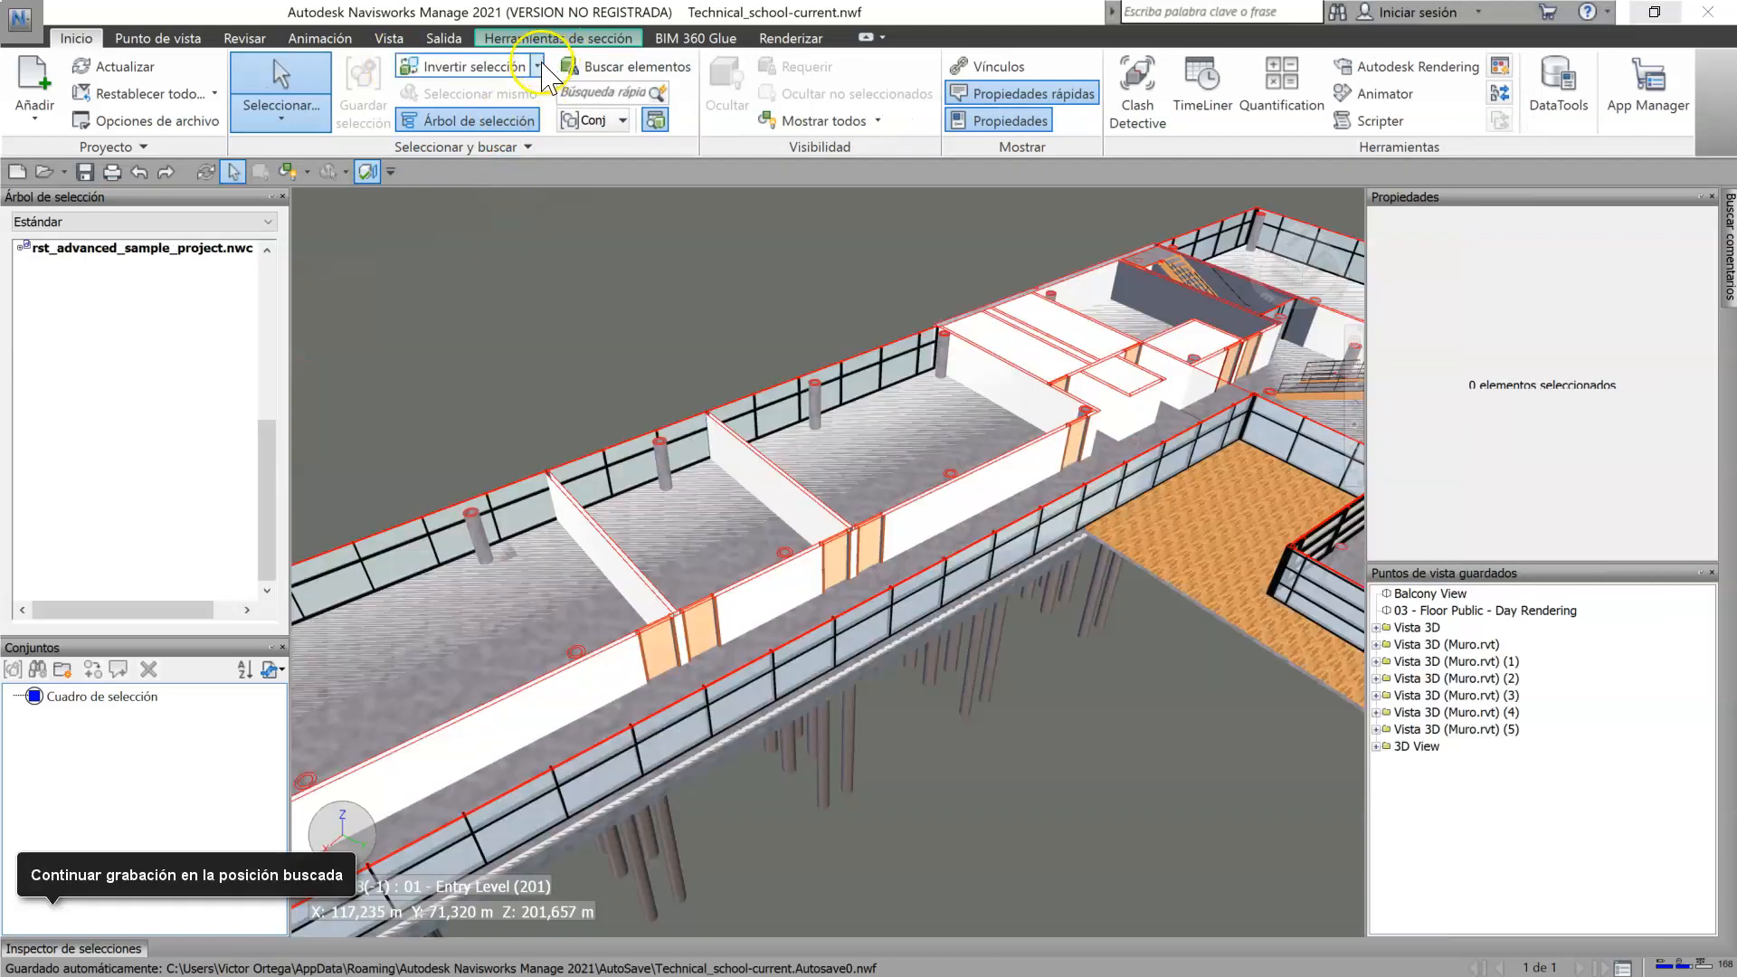
pyautogui.click(537, 66)
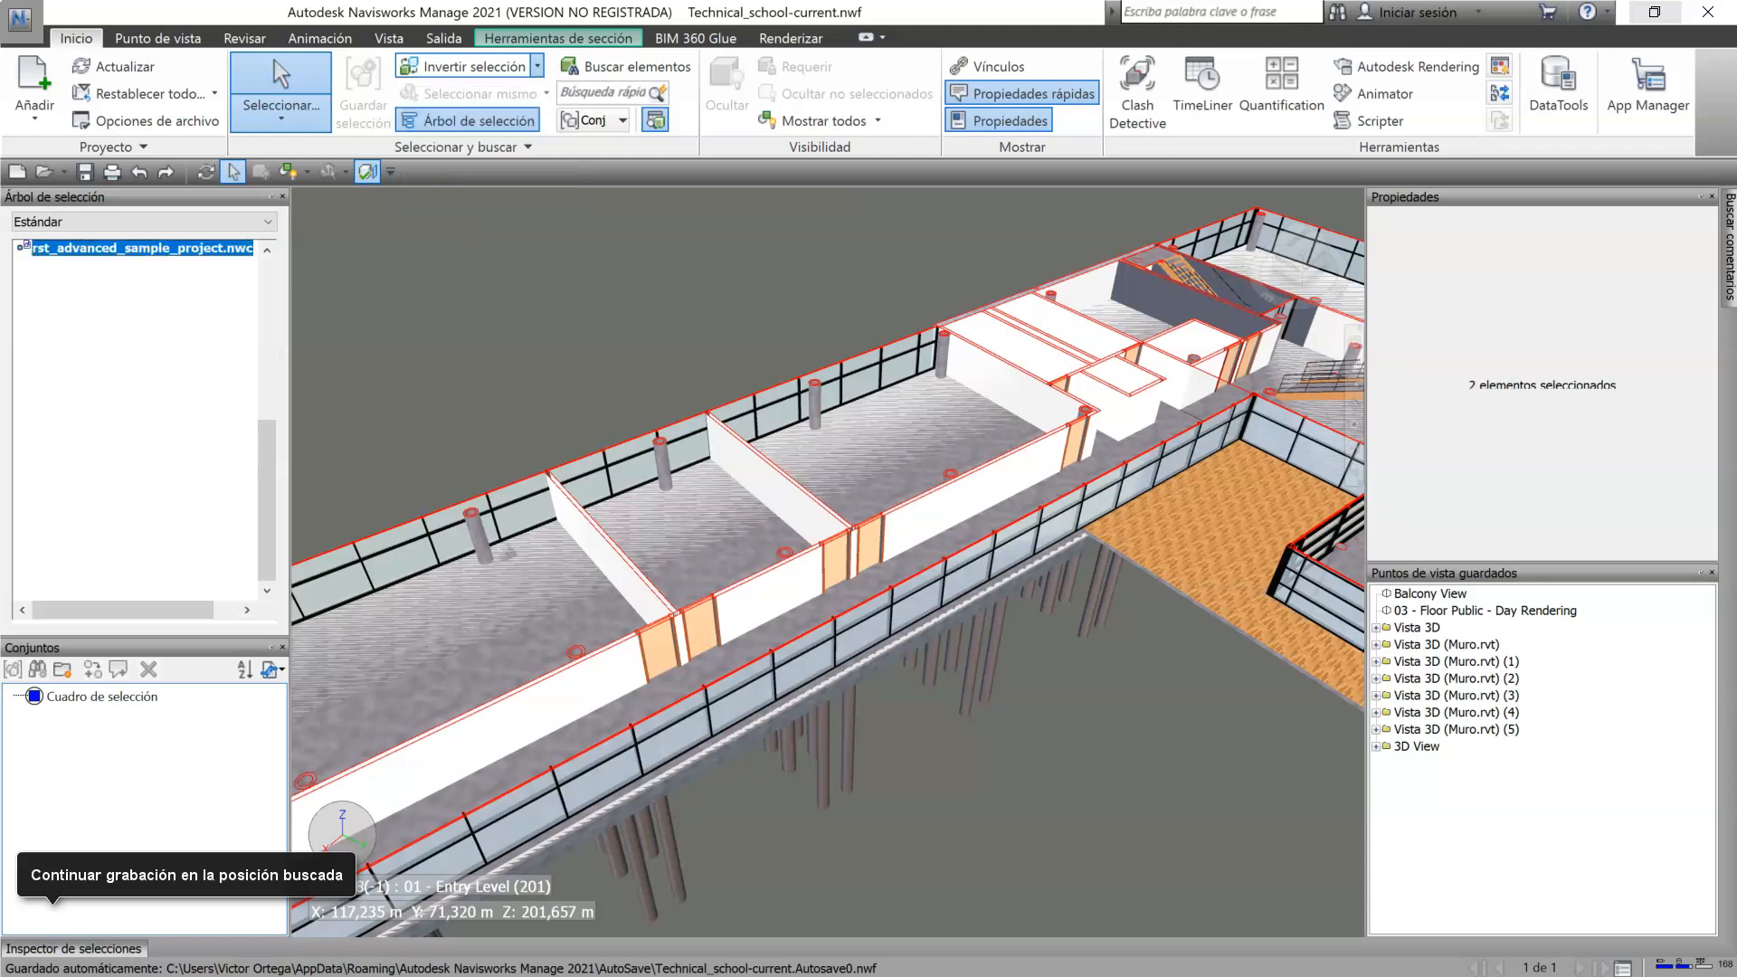
pyautogui.click(504, 195)
pyautogui.click(1052, 709)
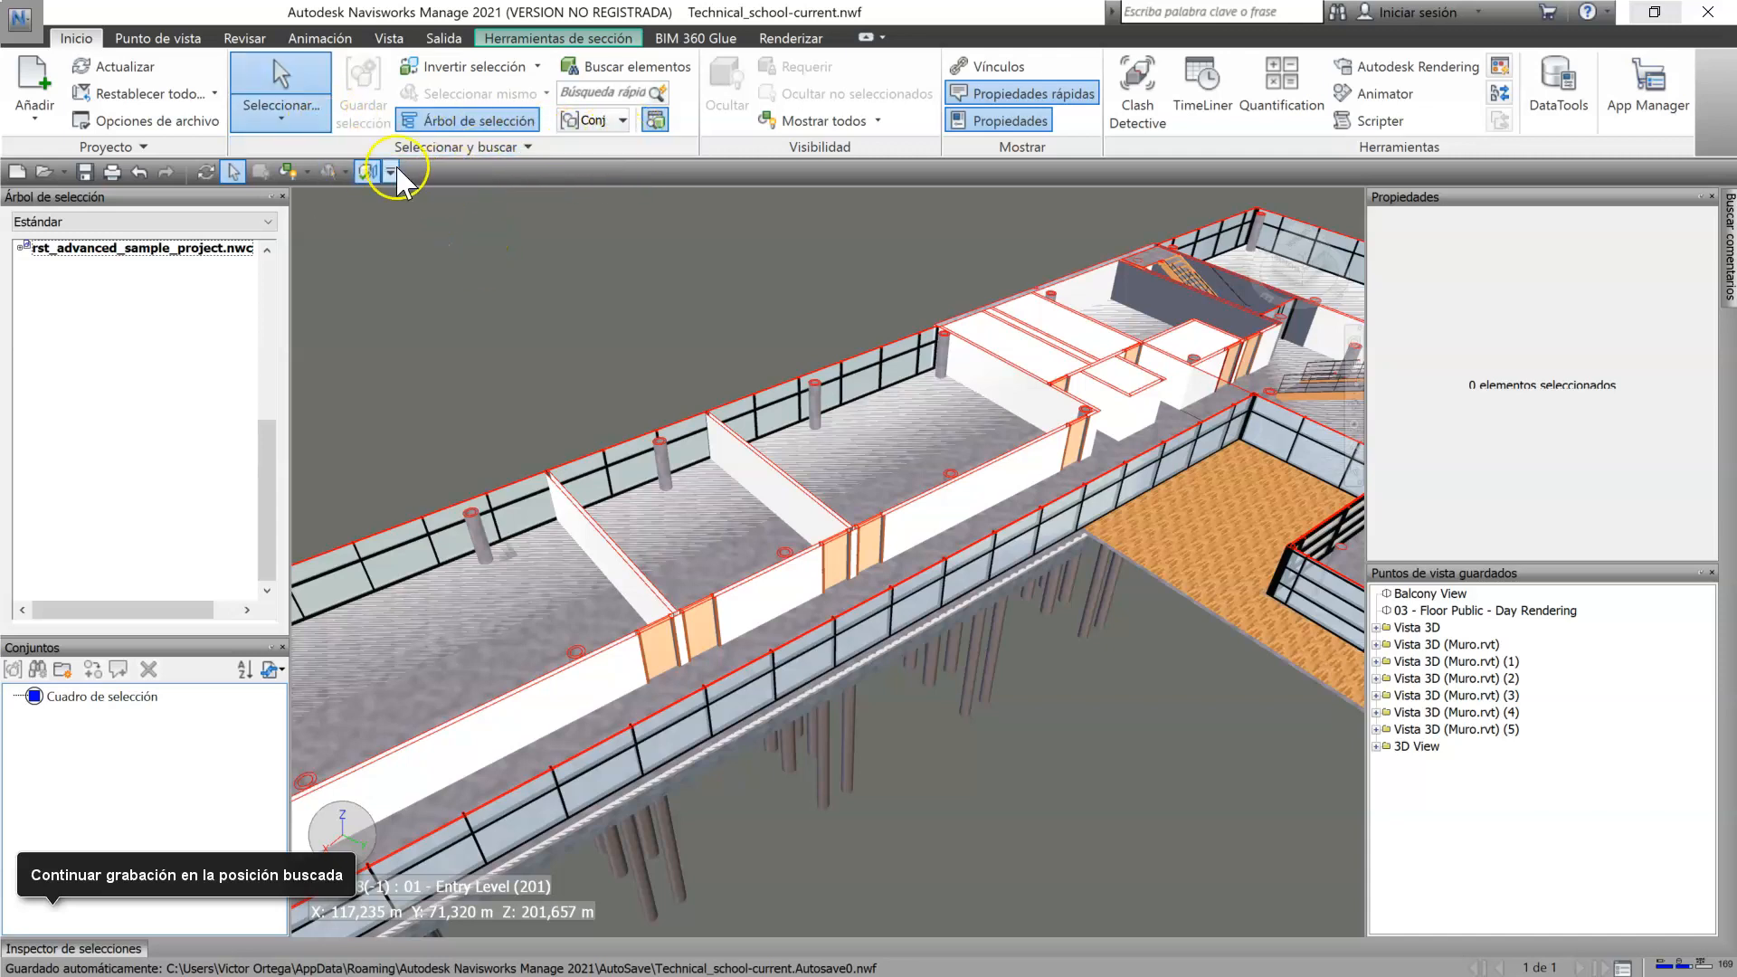
# Step: Disable sectioning and box-select the middle stretch of the long curtain wall facade with the selection box
pyautogui.click(368, 171)
pyautogui.scroll(-3, 806, 621)
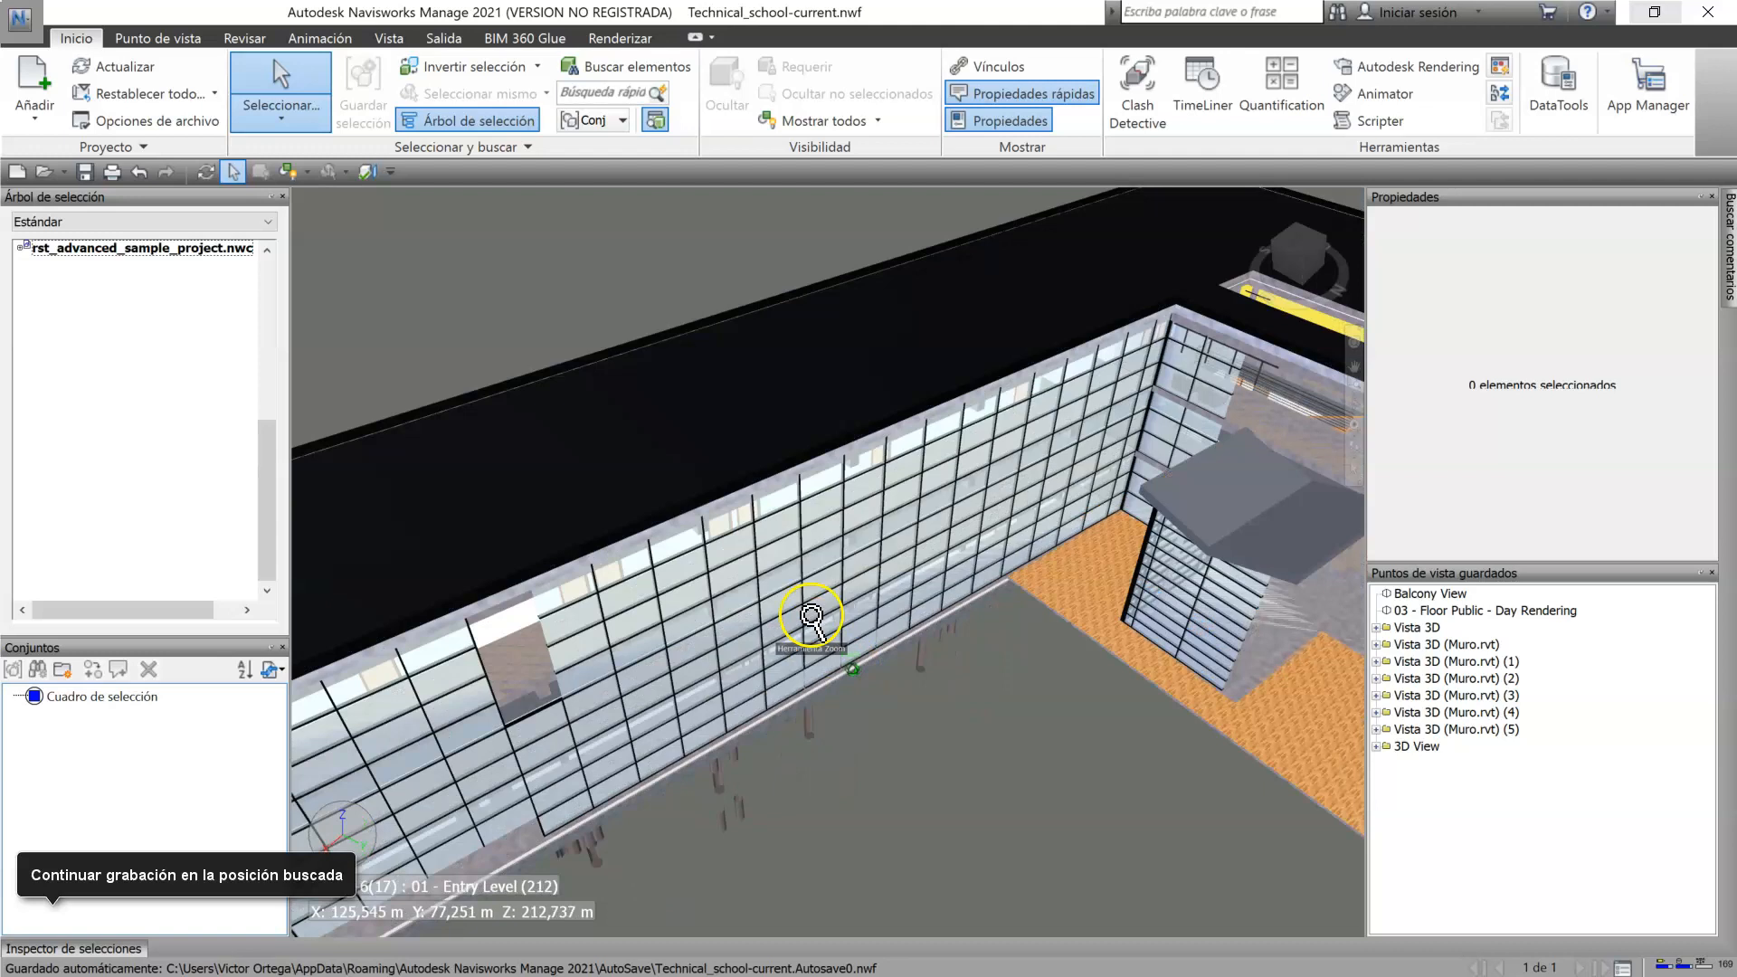
pyautogui.click(280, 118)
pyautogui.click(312, 201)
pyautogui.moveTo(867, 840); pyautogui.dragTo(503, 335)
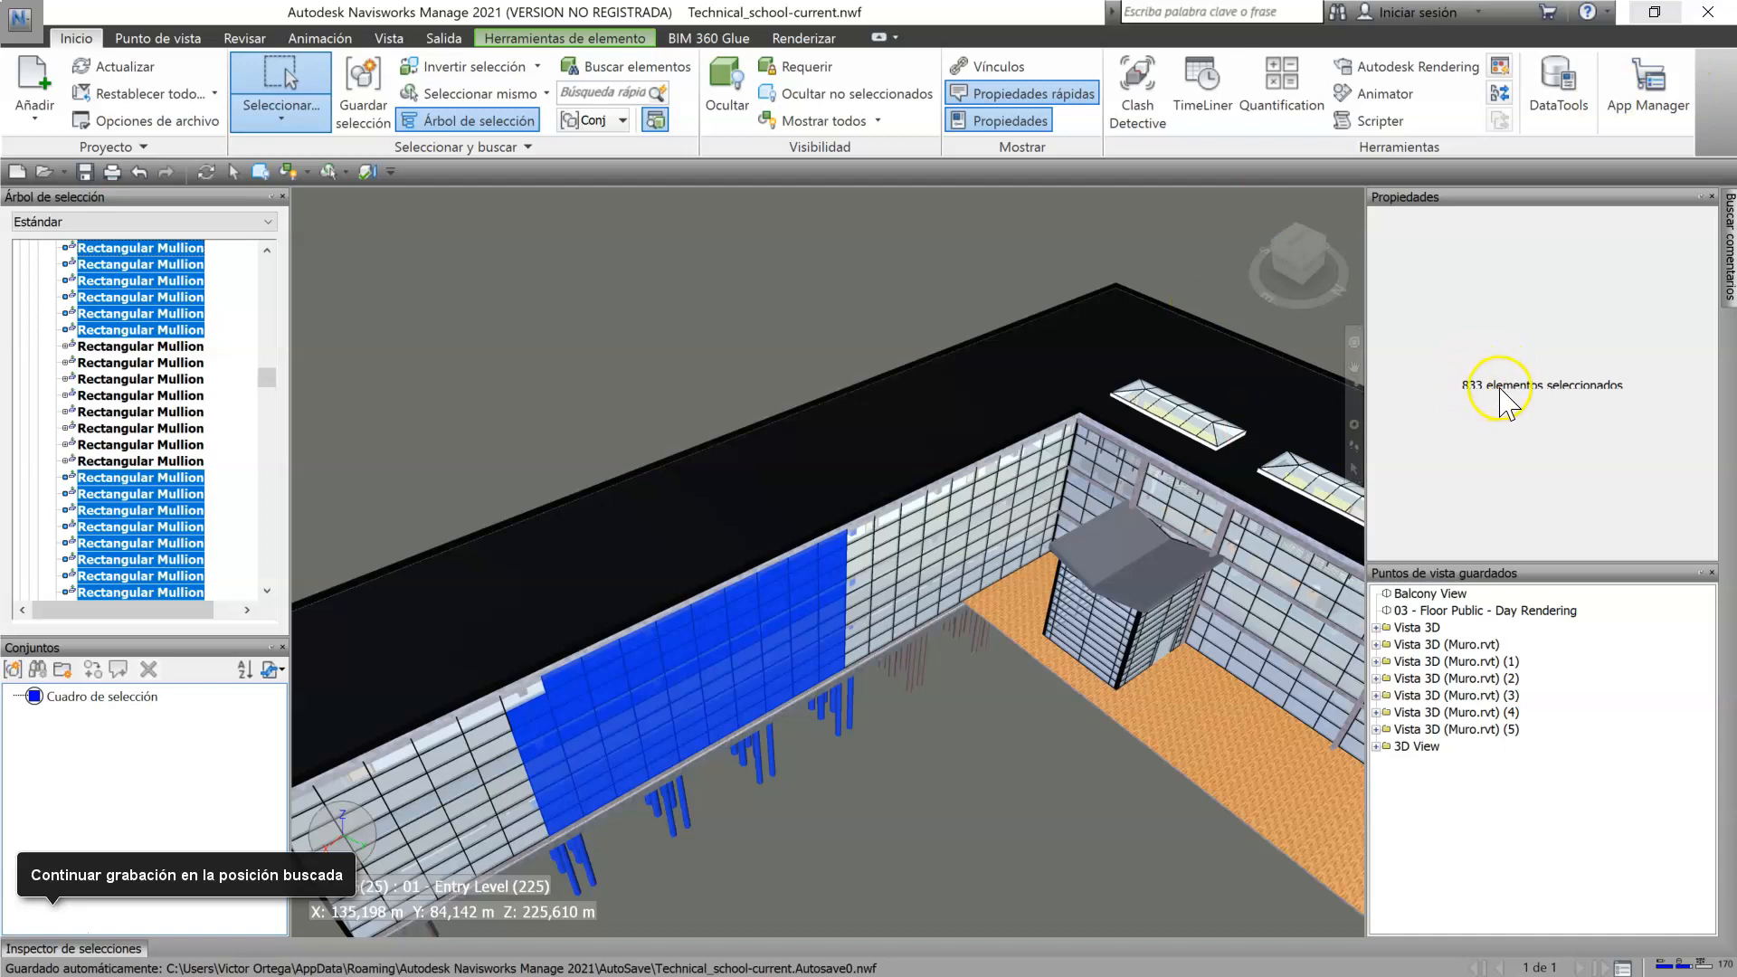
# Step: Invert the facade selection and hide the unselected curtain wall stretch, then show all elements again
pyautogui.click(512, 69)
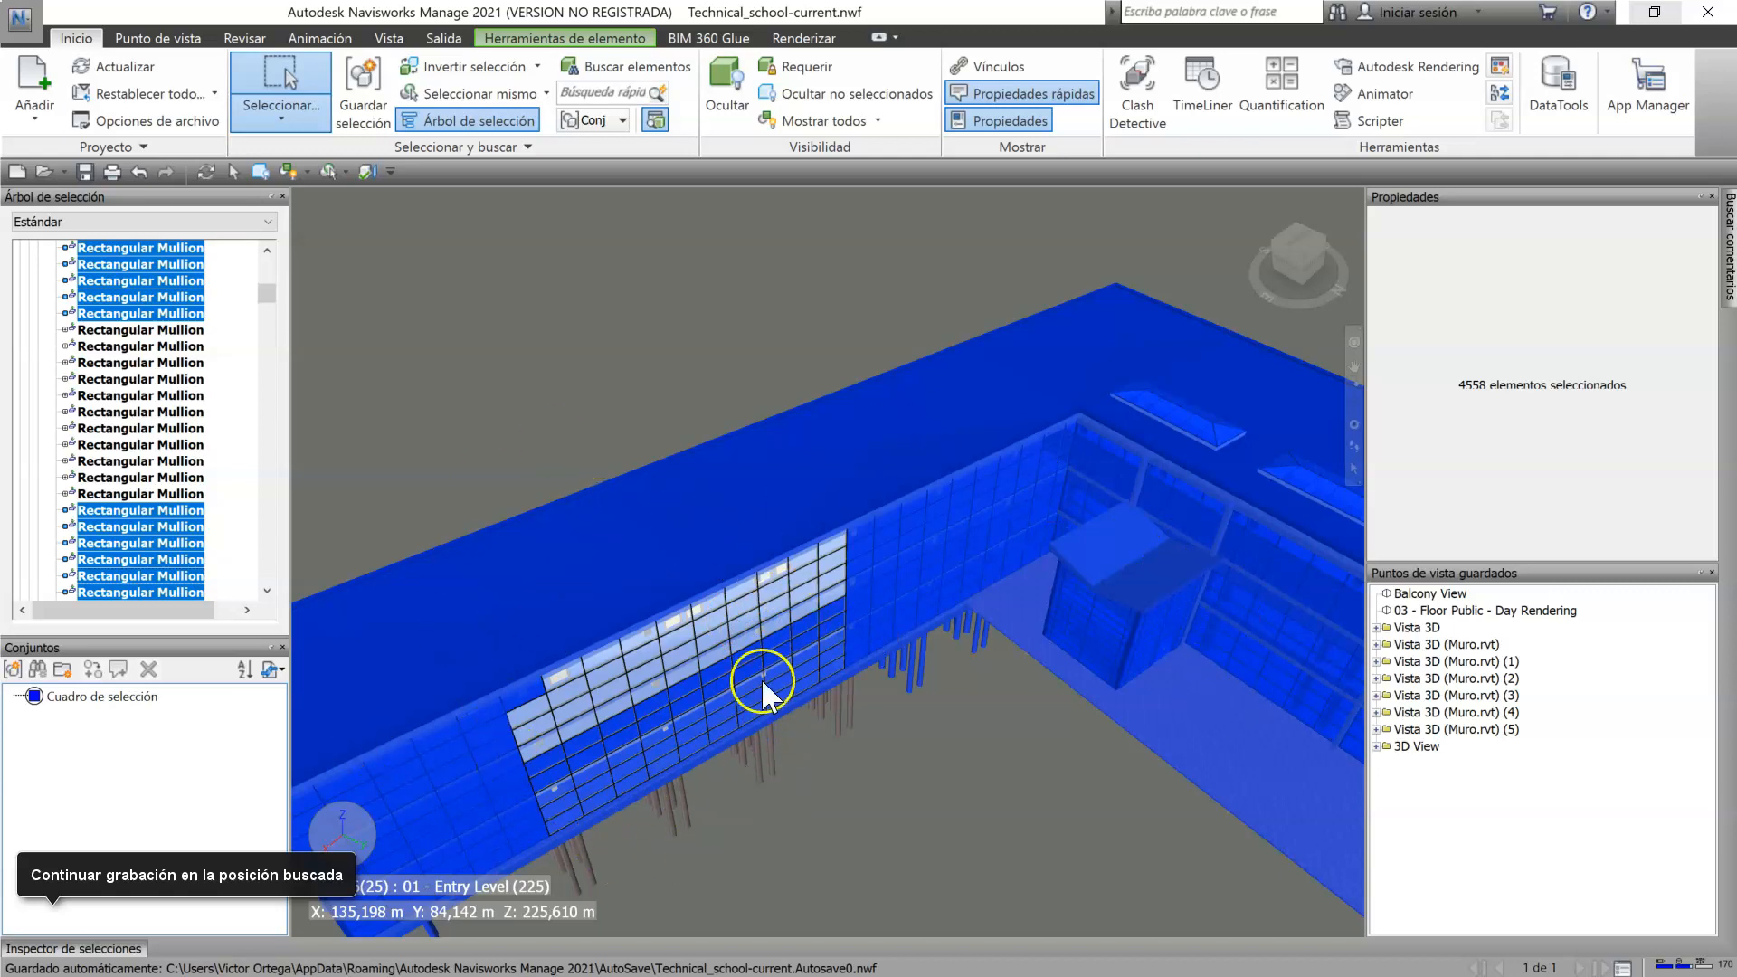
pyautogui.click(819, 93)
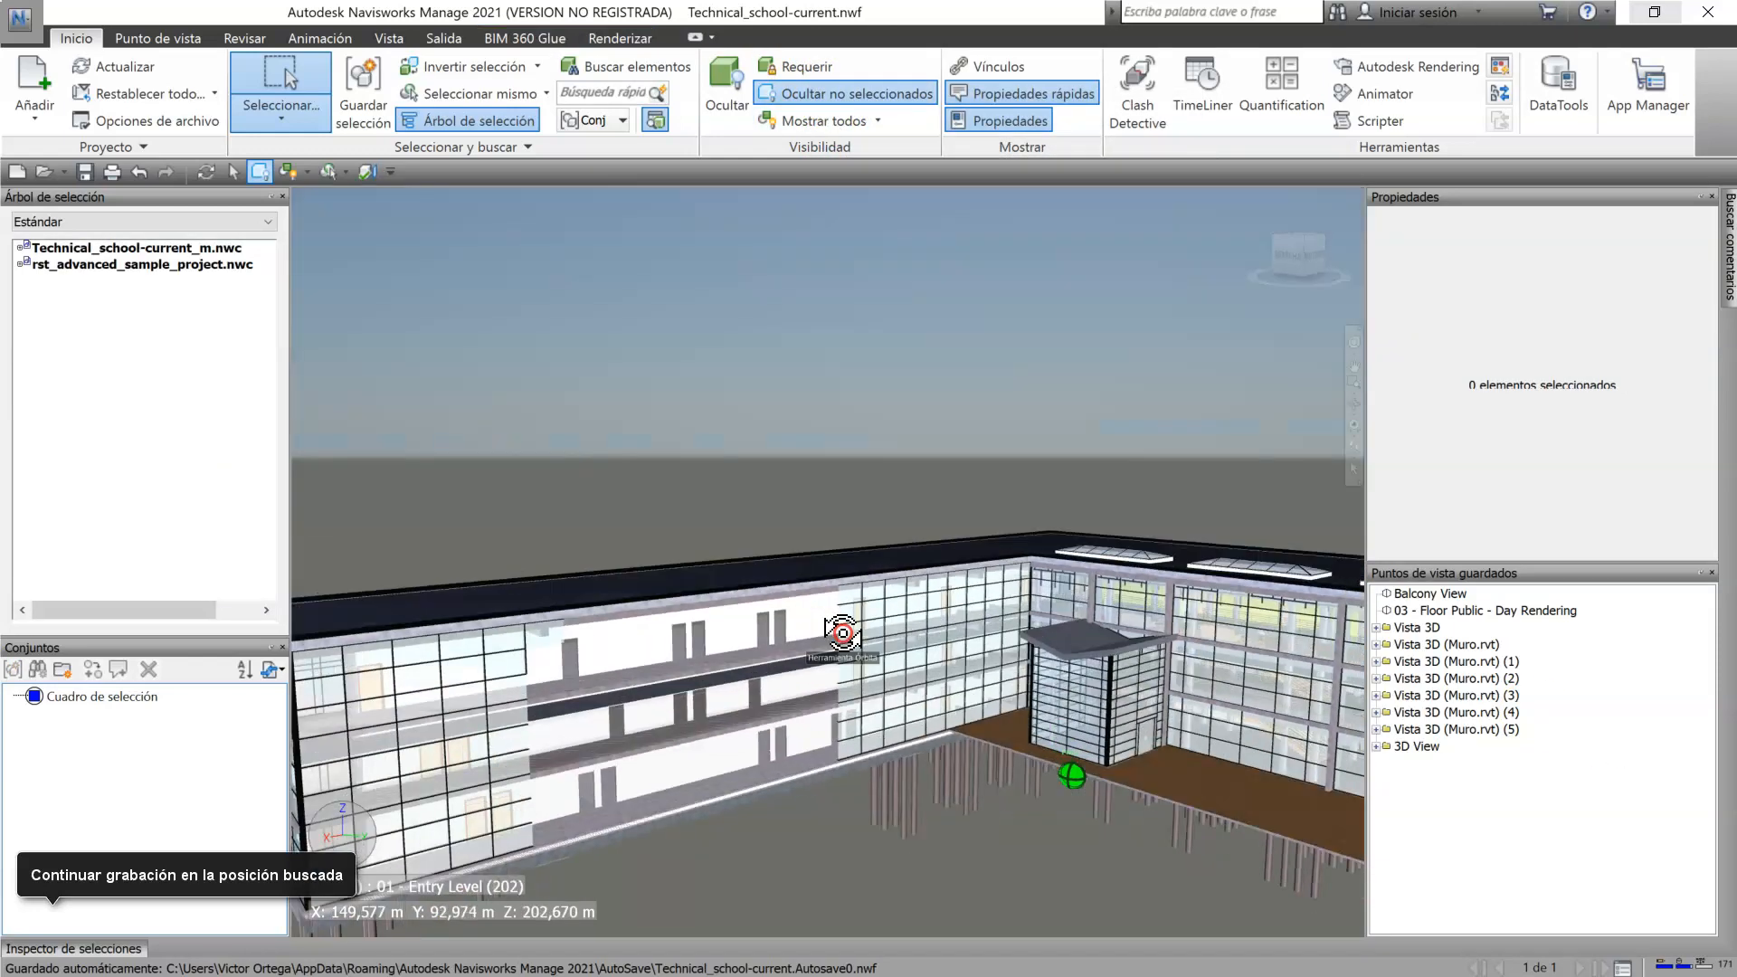
pyautogui.scroll(2, 715, 817)
pyautogui.moveTo(748, 664); pyautogui.dragTo(742, 386, button='middle')
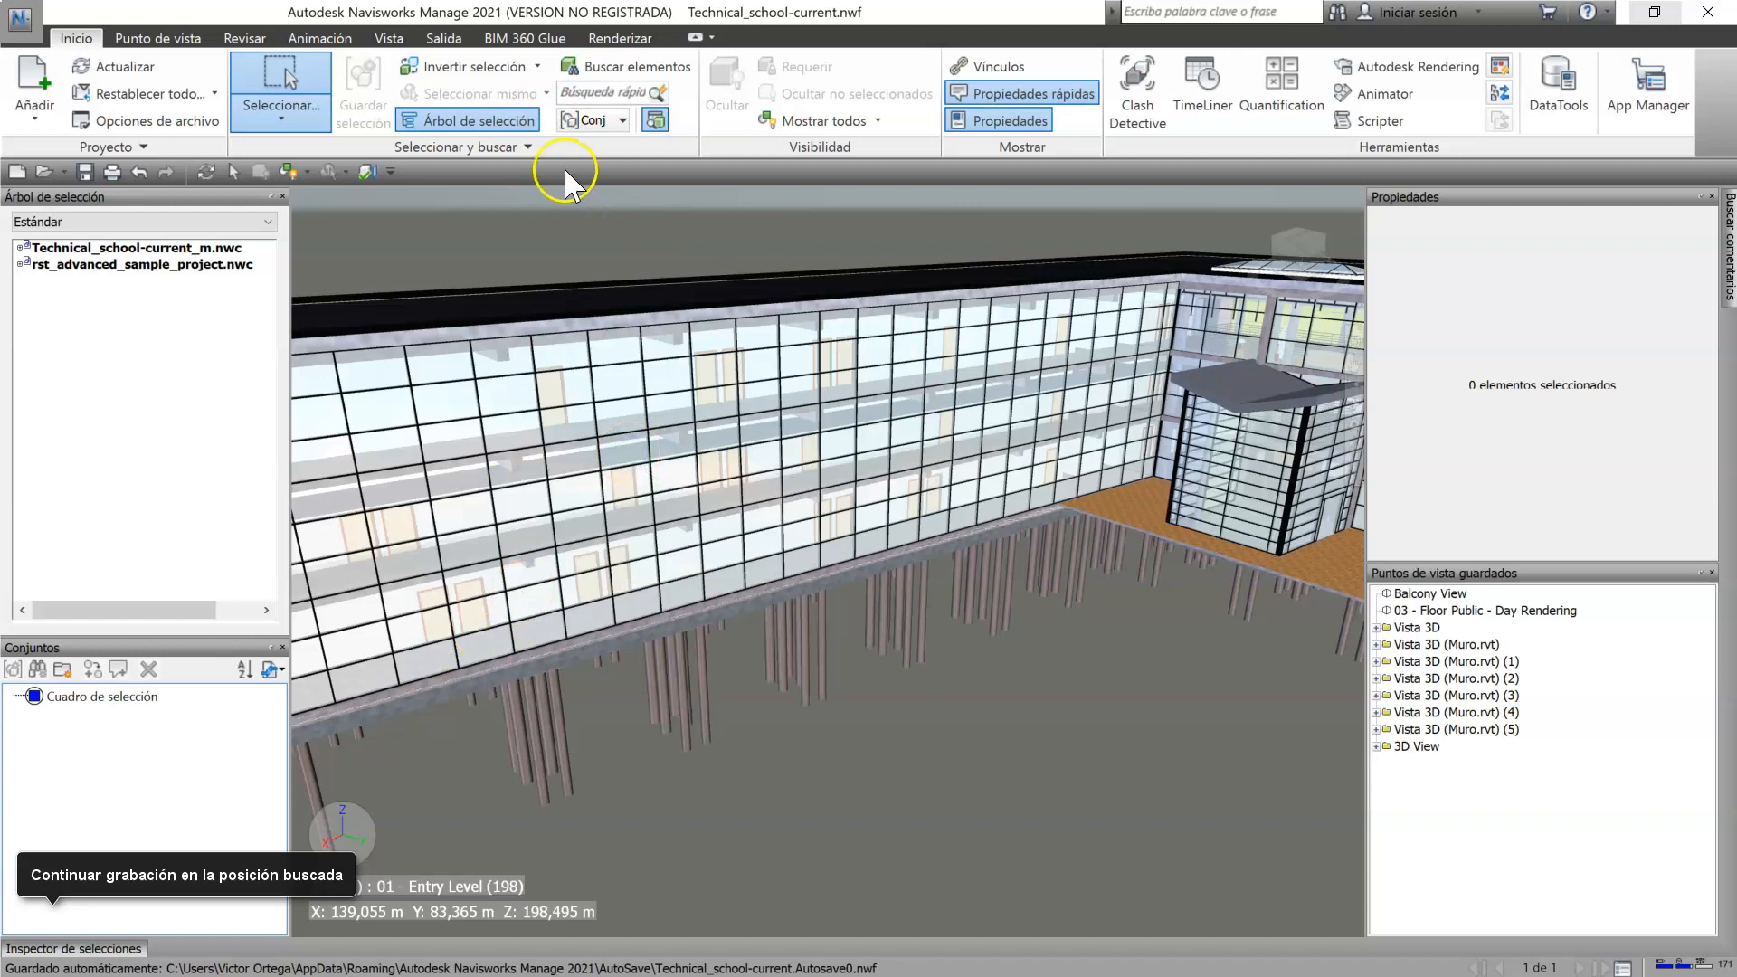
pyautogui.moveTo(921, 626); pyautogui.dragTo(598, 591, button='middle')
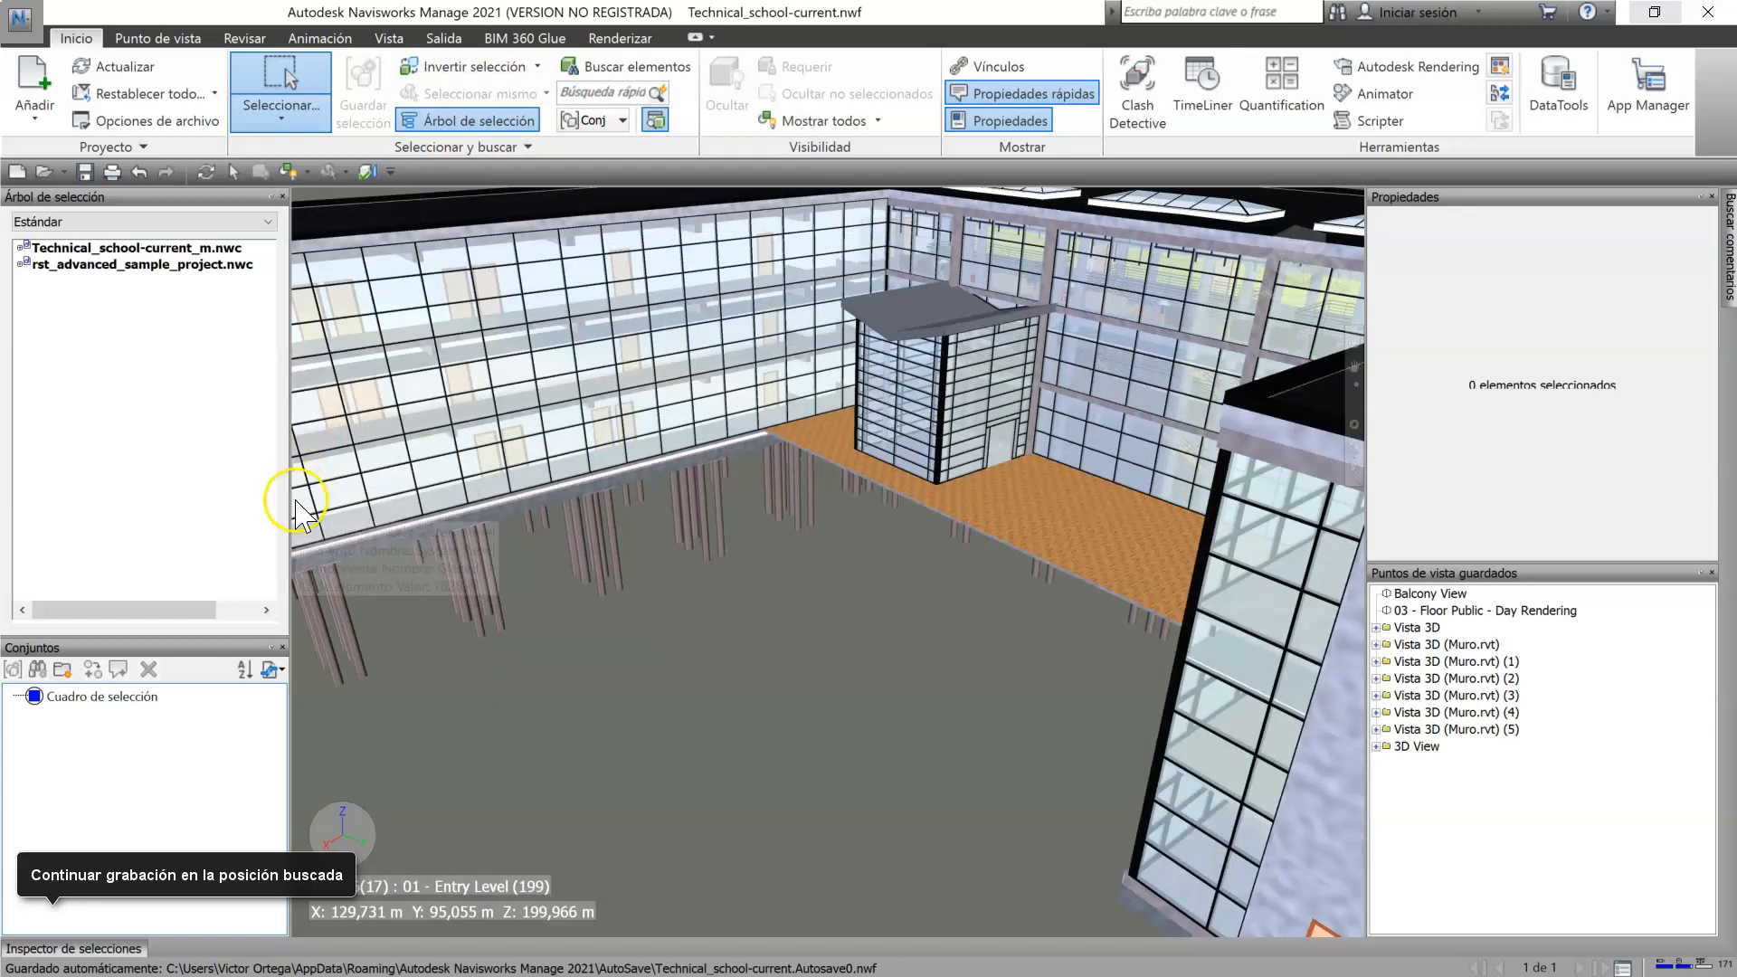
# Step: Select the terrace's timber floor individually and extend the selection to all elements on the same level
pyautogui.moveTo(1013, 511)
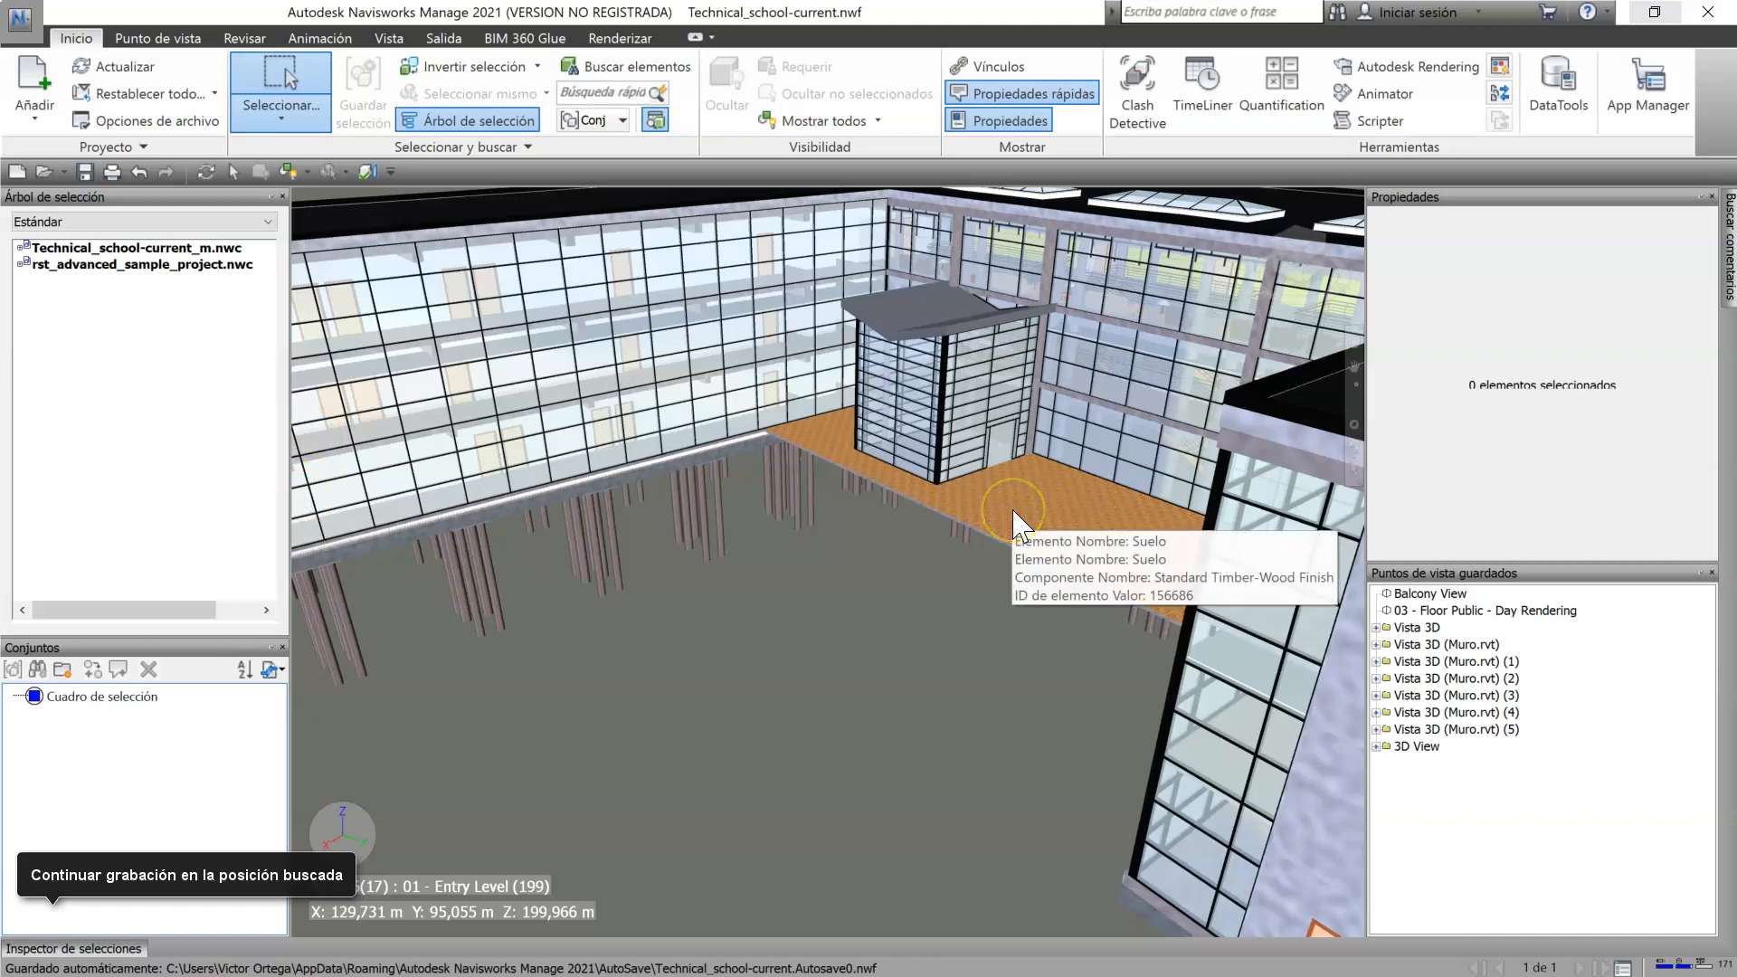
pyautogui.click(276, 113)
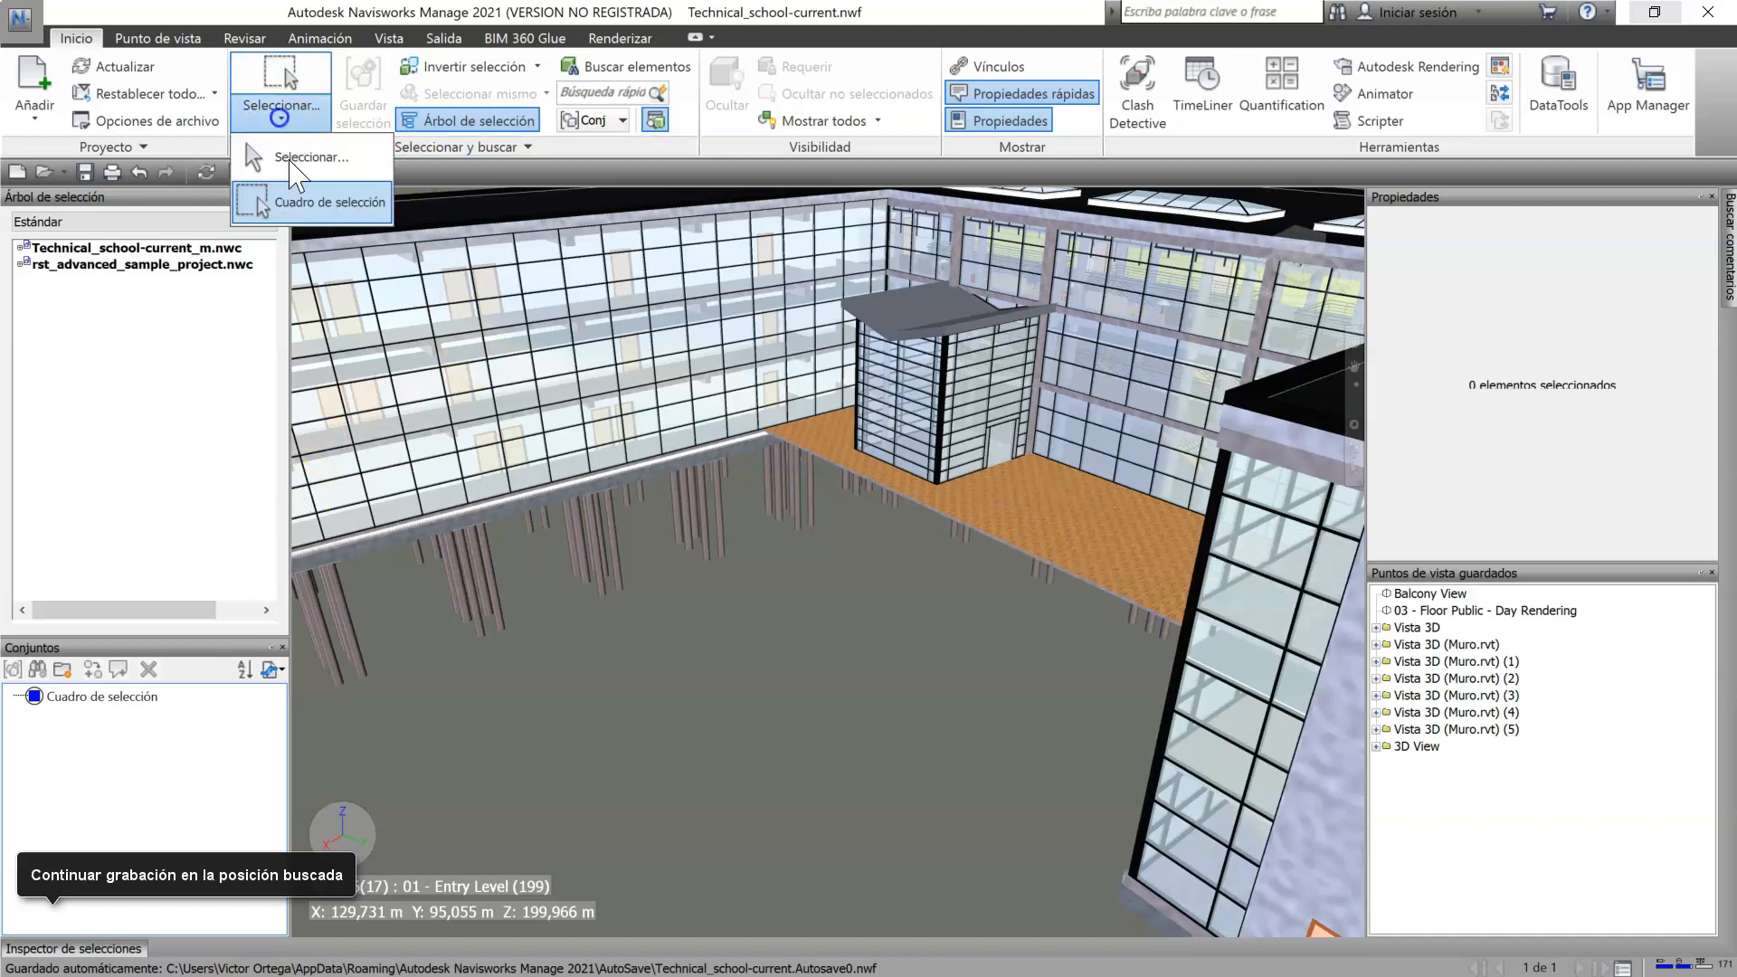
pyautogui.click(263, 147)
pyautogui.click(1001, 499)
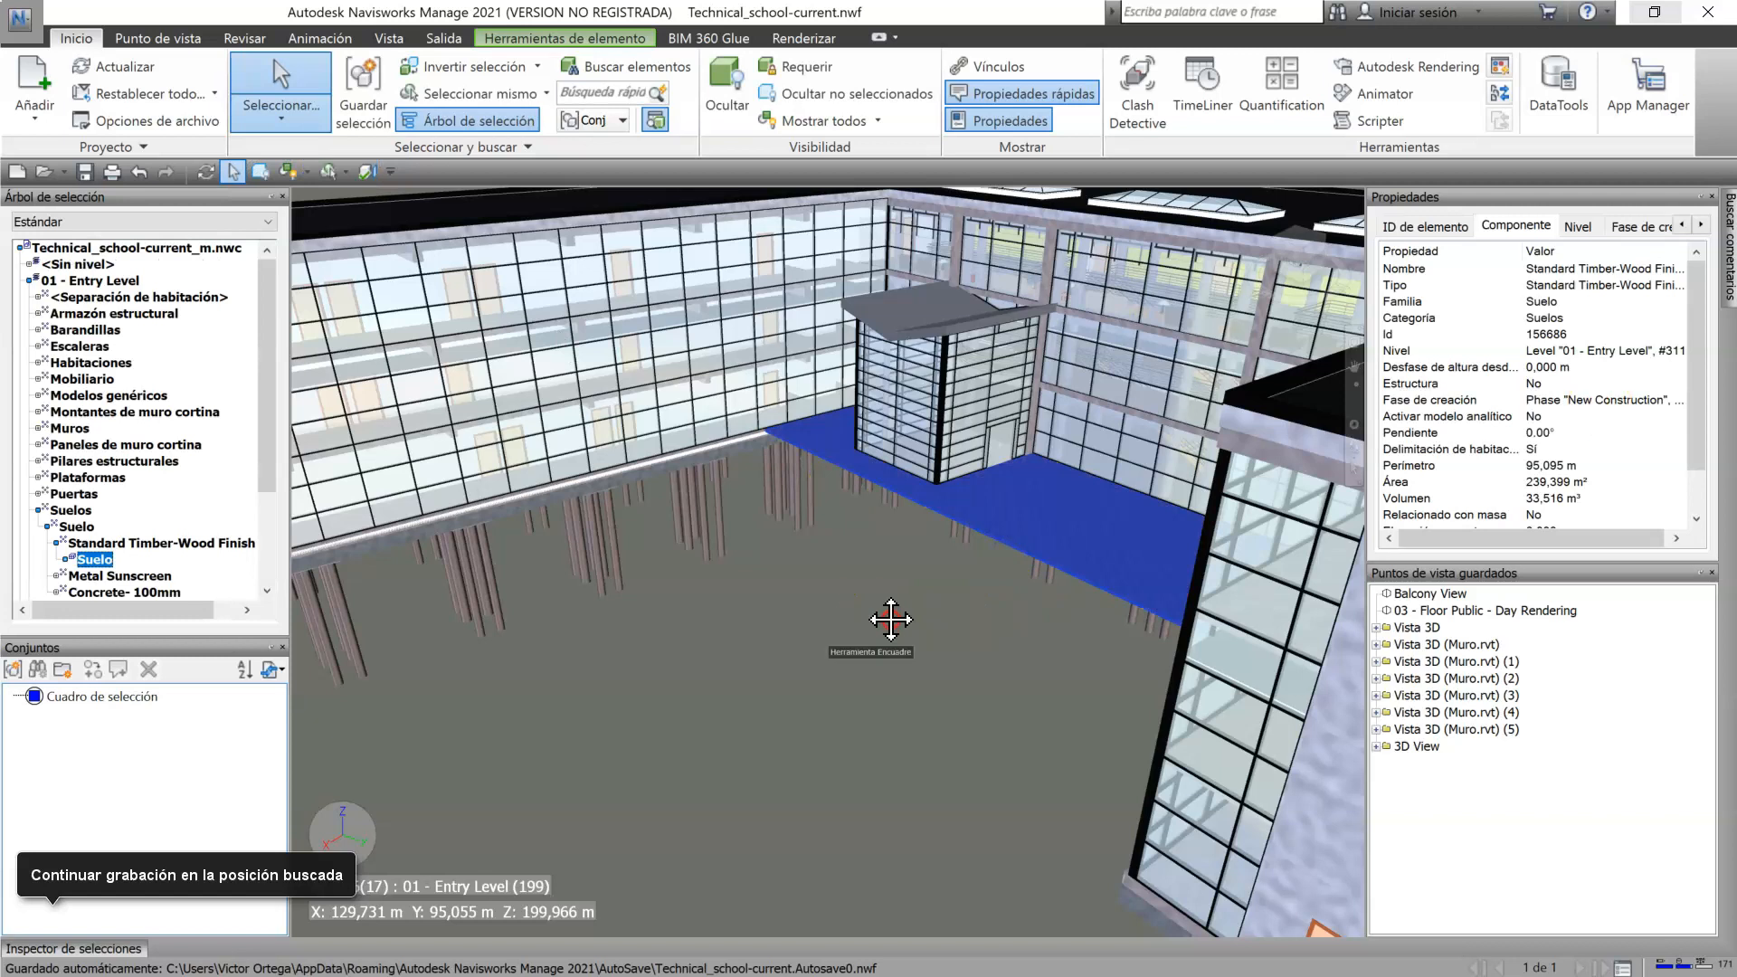
pyautogui.keyDown('shift'); pyautogui.moveTo(883, 617); pyautogui.dragTo(837, 543, button='middle'); pyautogui.keyUp('shift')
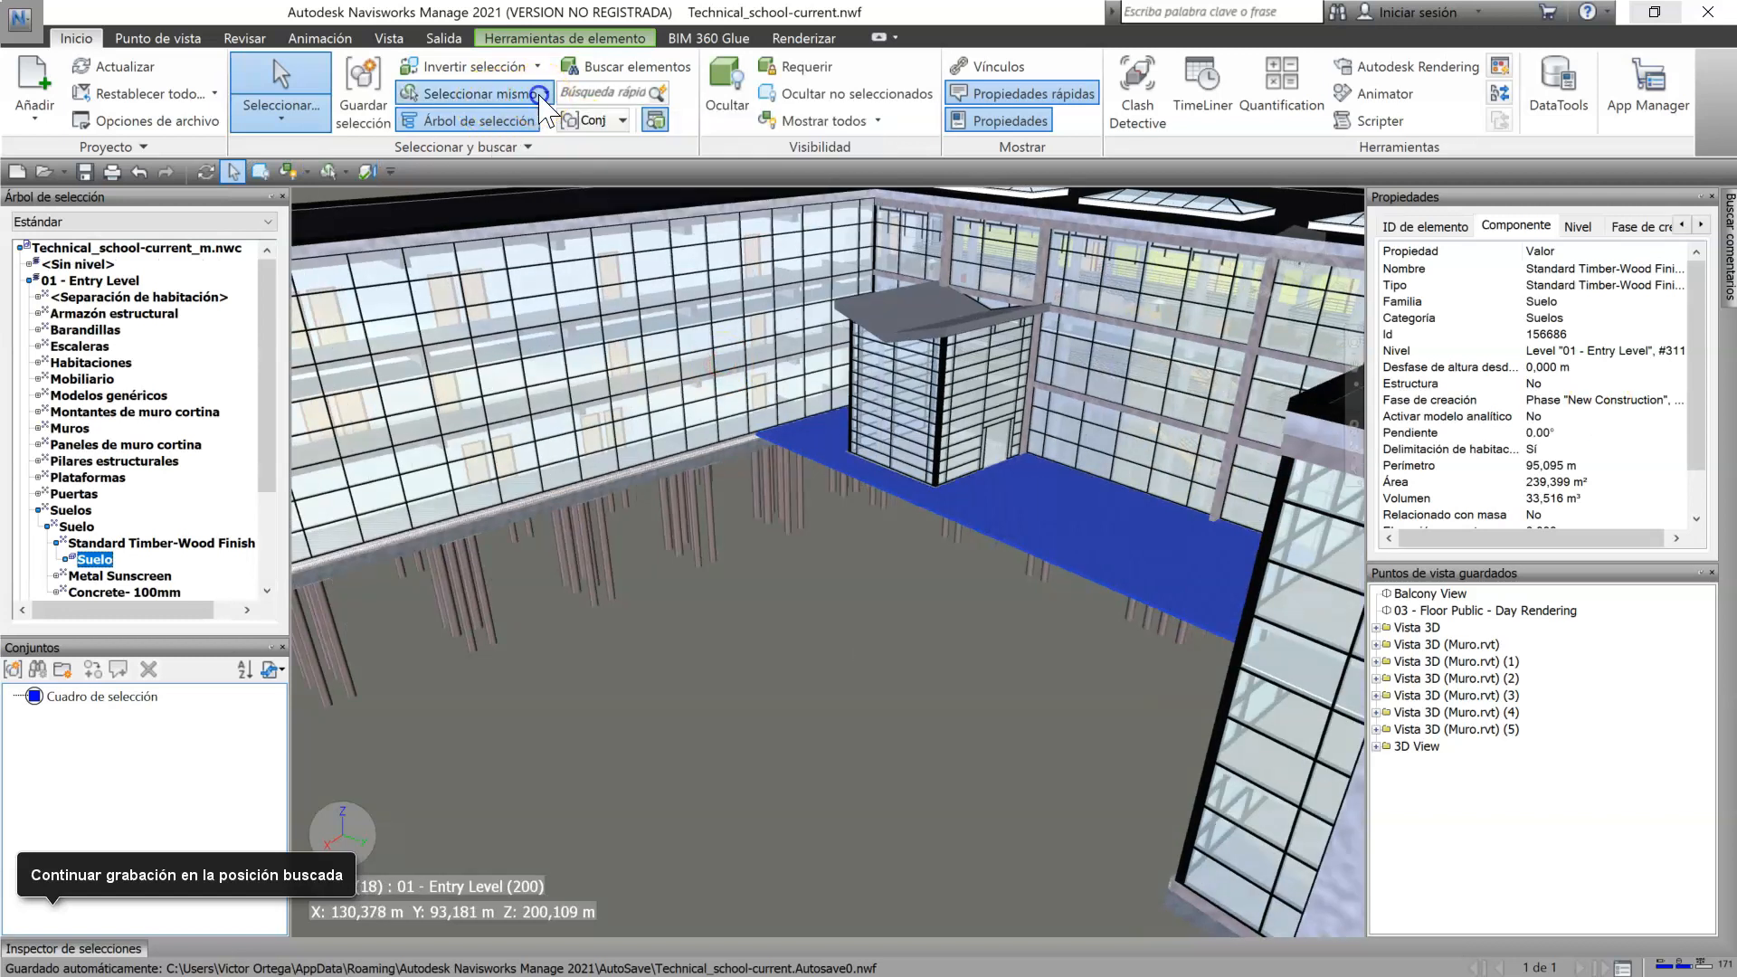
pyautogui.click(487, 95)
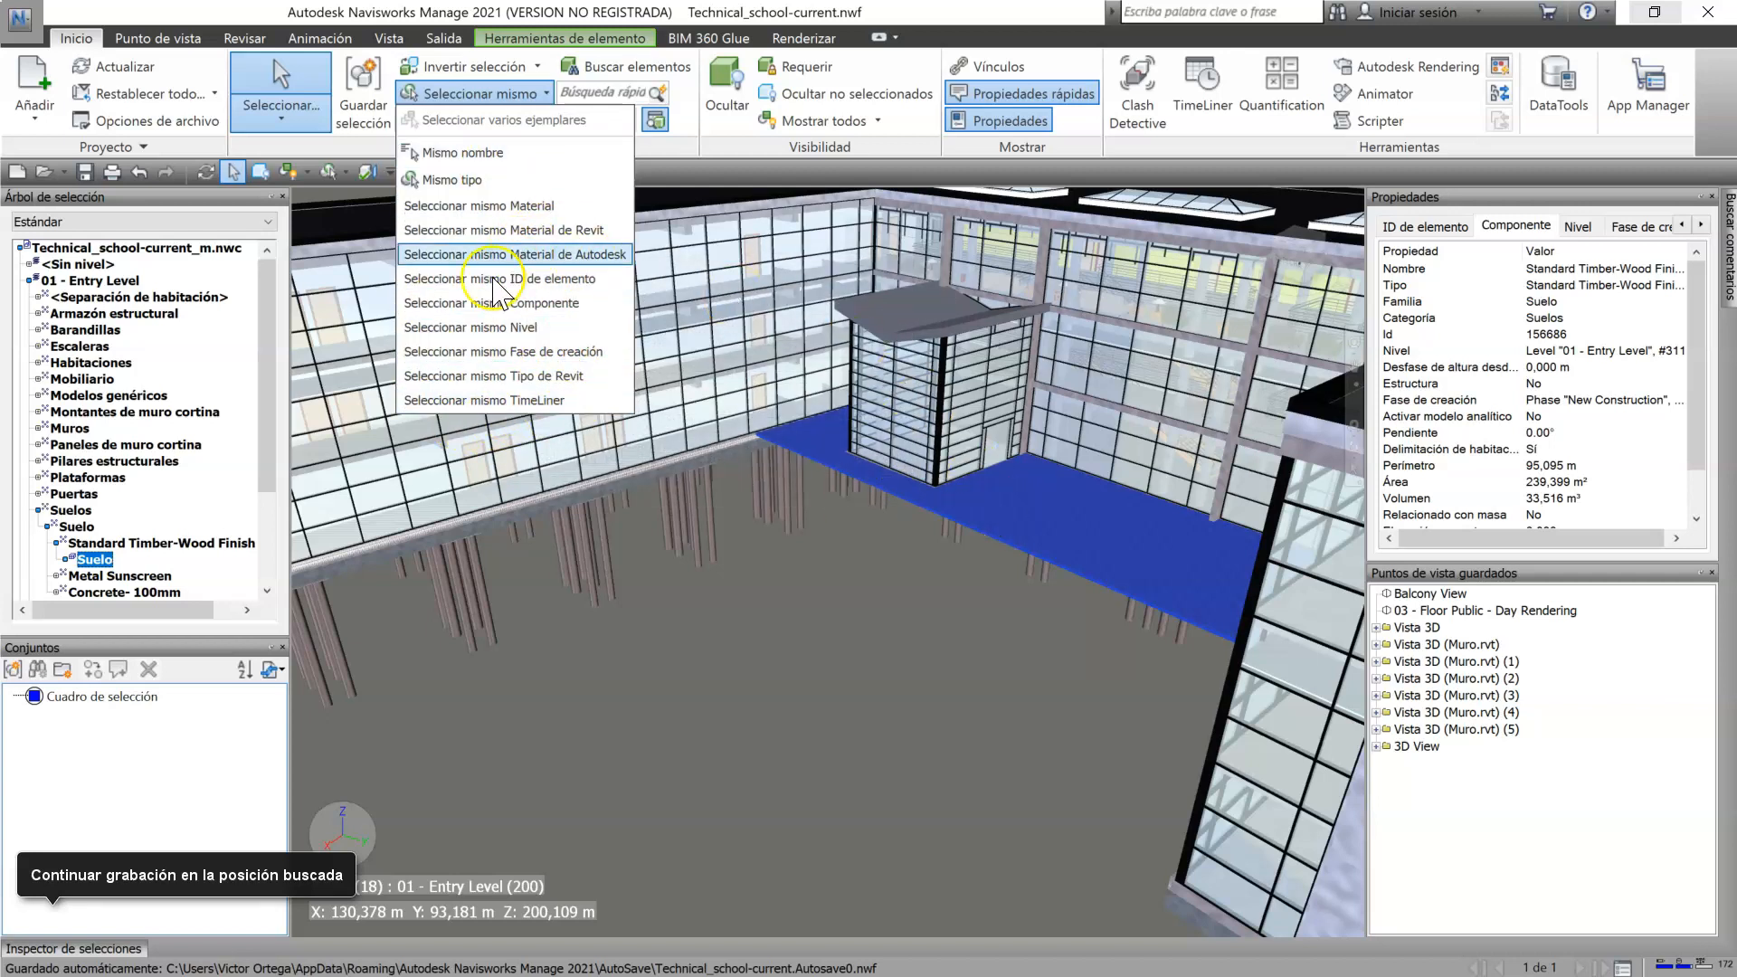
pyautogui.click(523, 255)
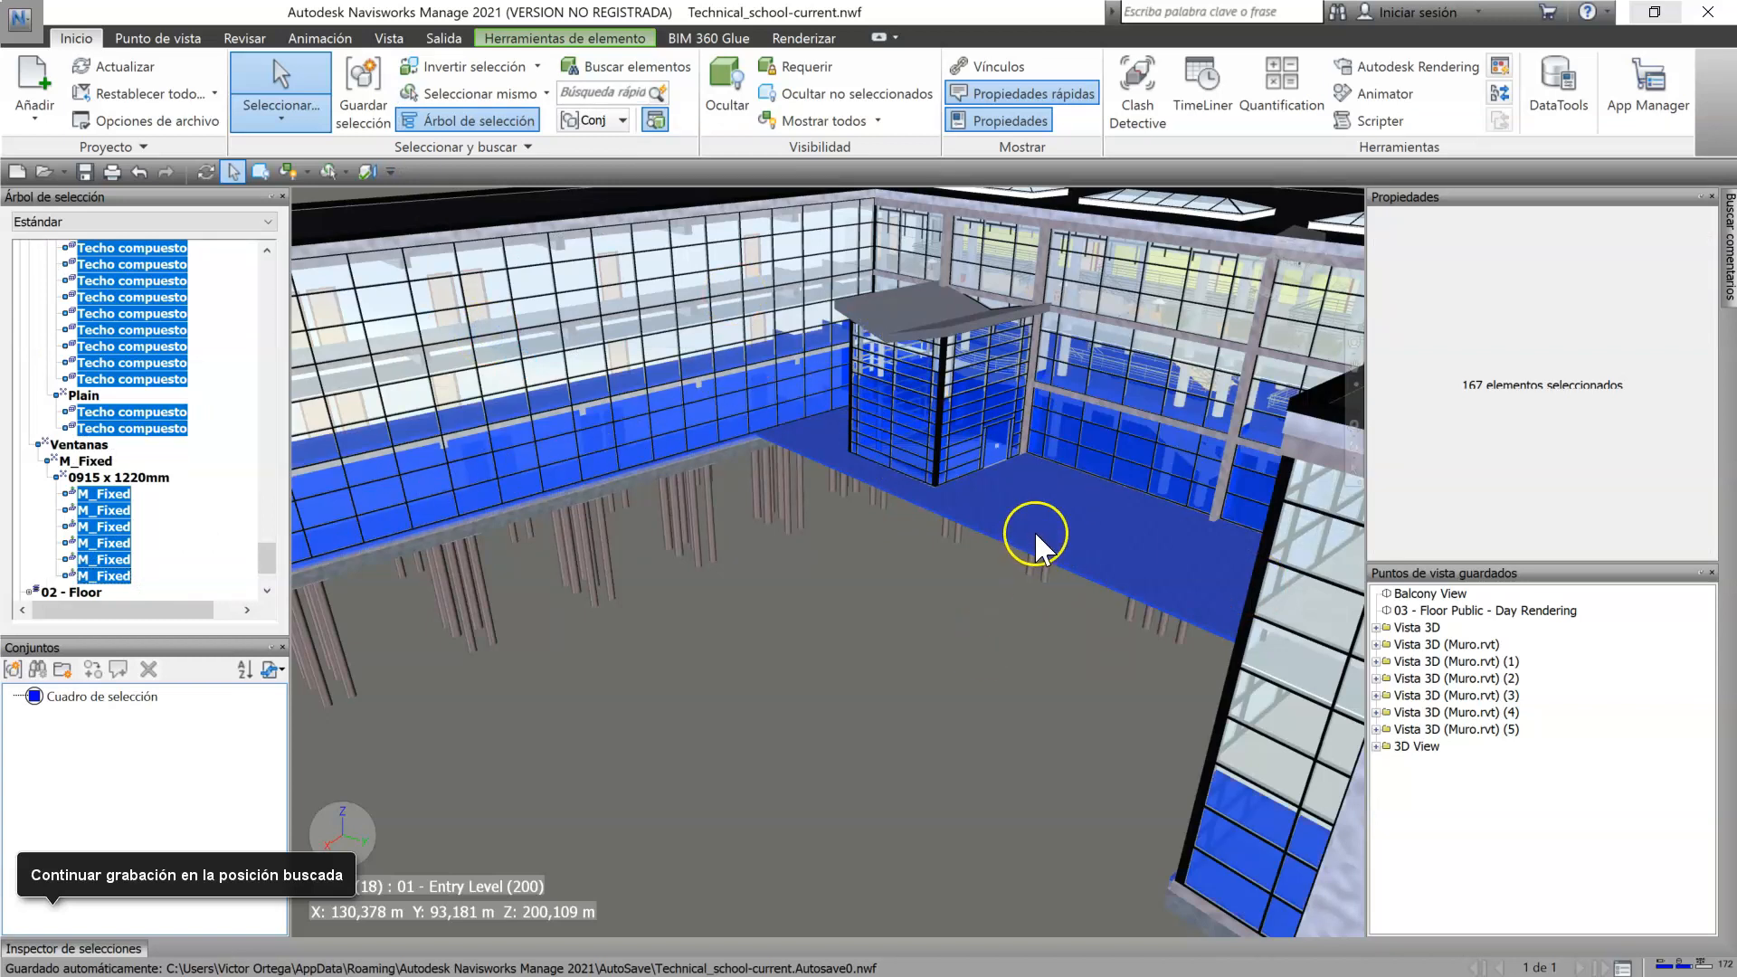
# Step: Section the model through the entry level, select a single-flush corridor door and extend the selection to the same type
pyautogui.click(1023, 503)
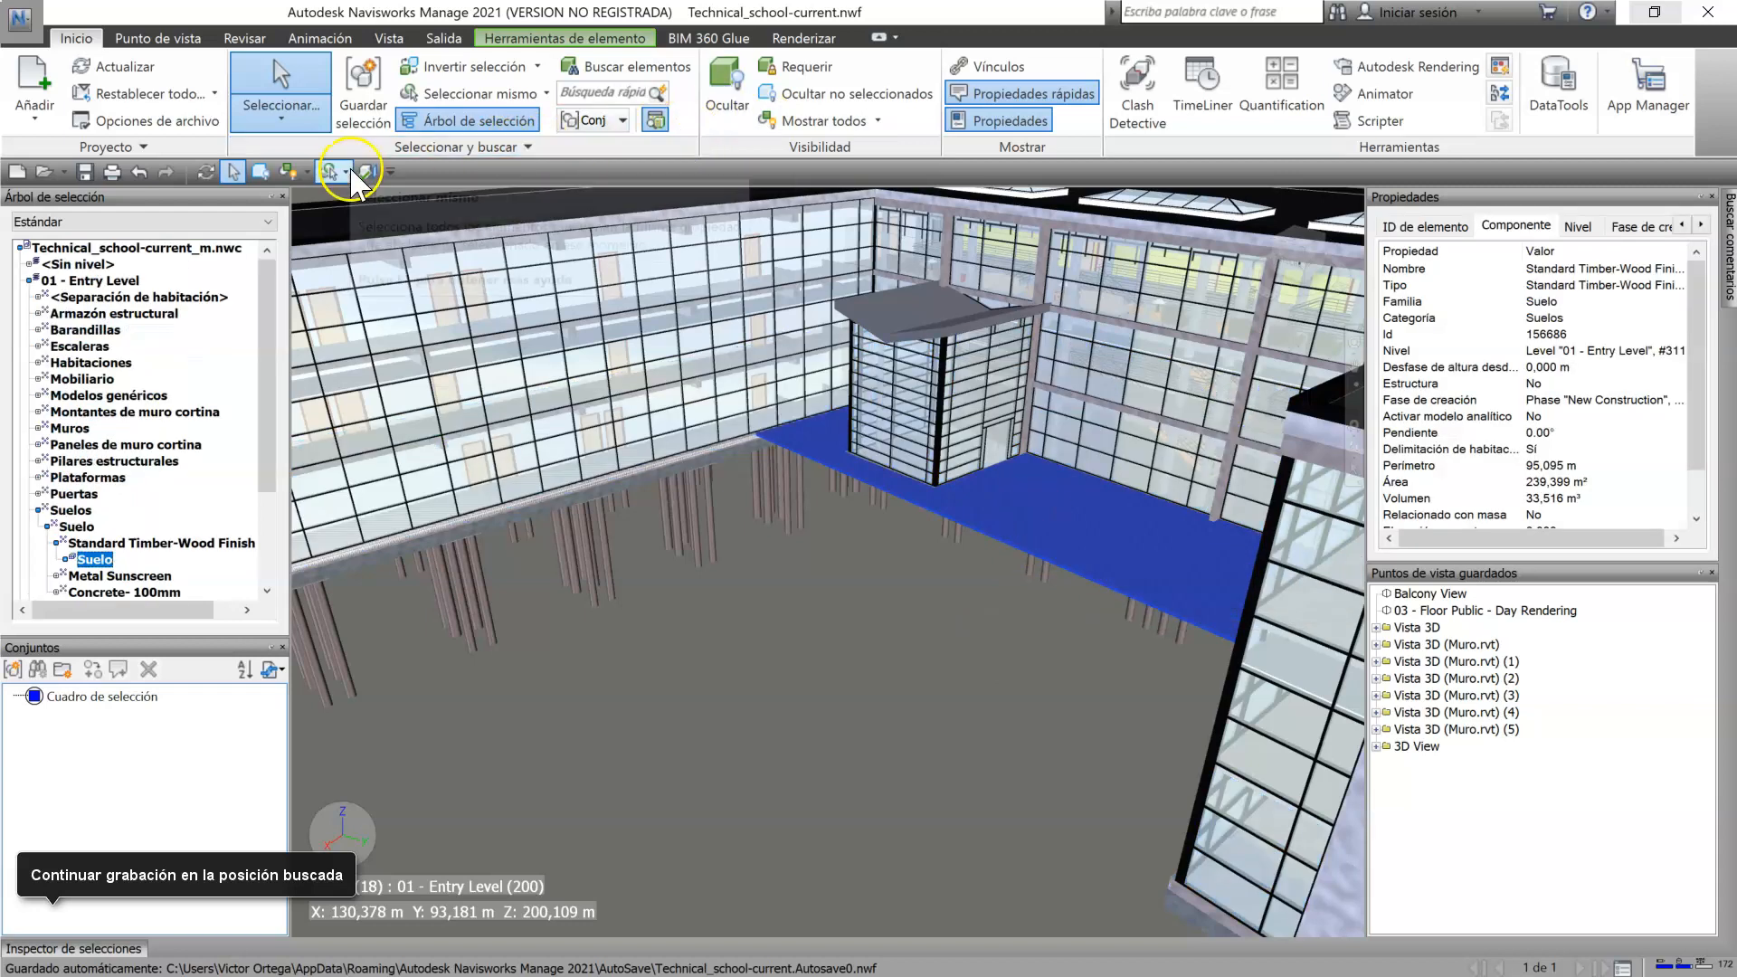
pyautogui.click(360, 172)
pyautogui.scroll(4, 625, 426)
pyautogui.keyDown('shift'); pyautogui.moveTo(624, 425); pyautogui.dragTo(724, 624, button='middle'); pyautogui.keyUp('shift')
pyautogui.click(891, 349)
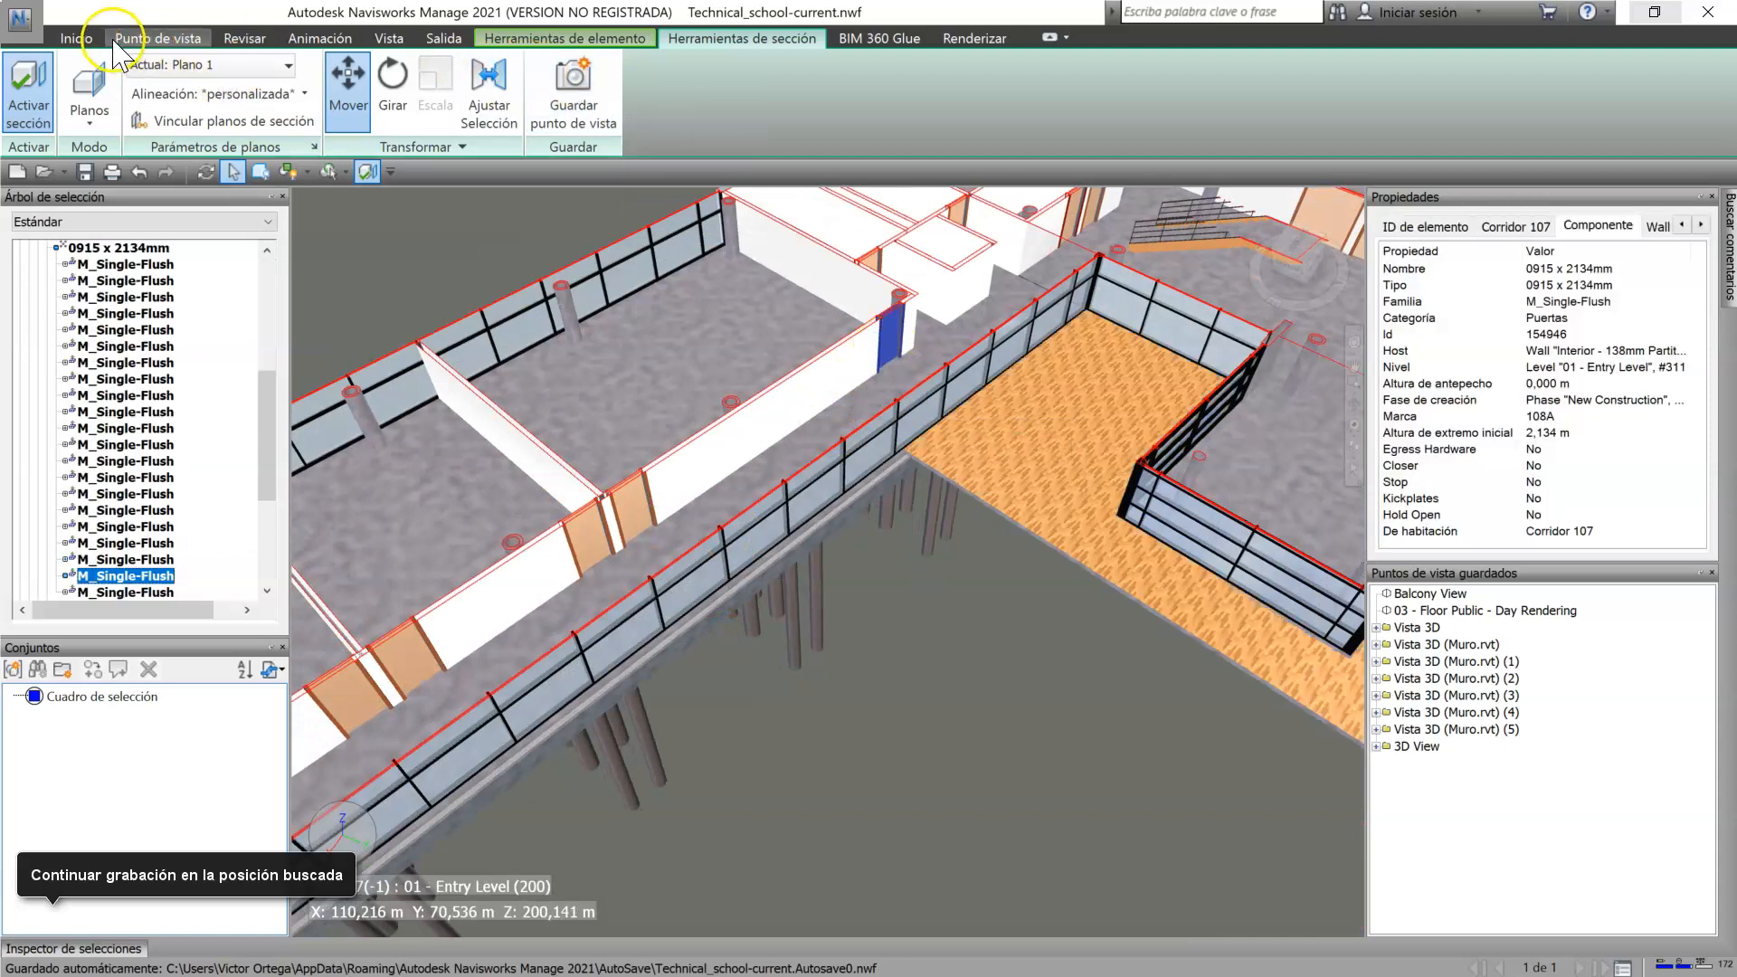
pyautogui.click(76, 38)
pyautogui.click(547, 95)
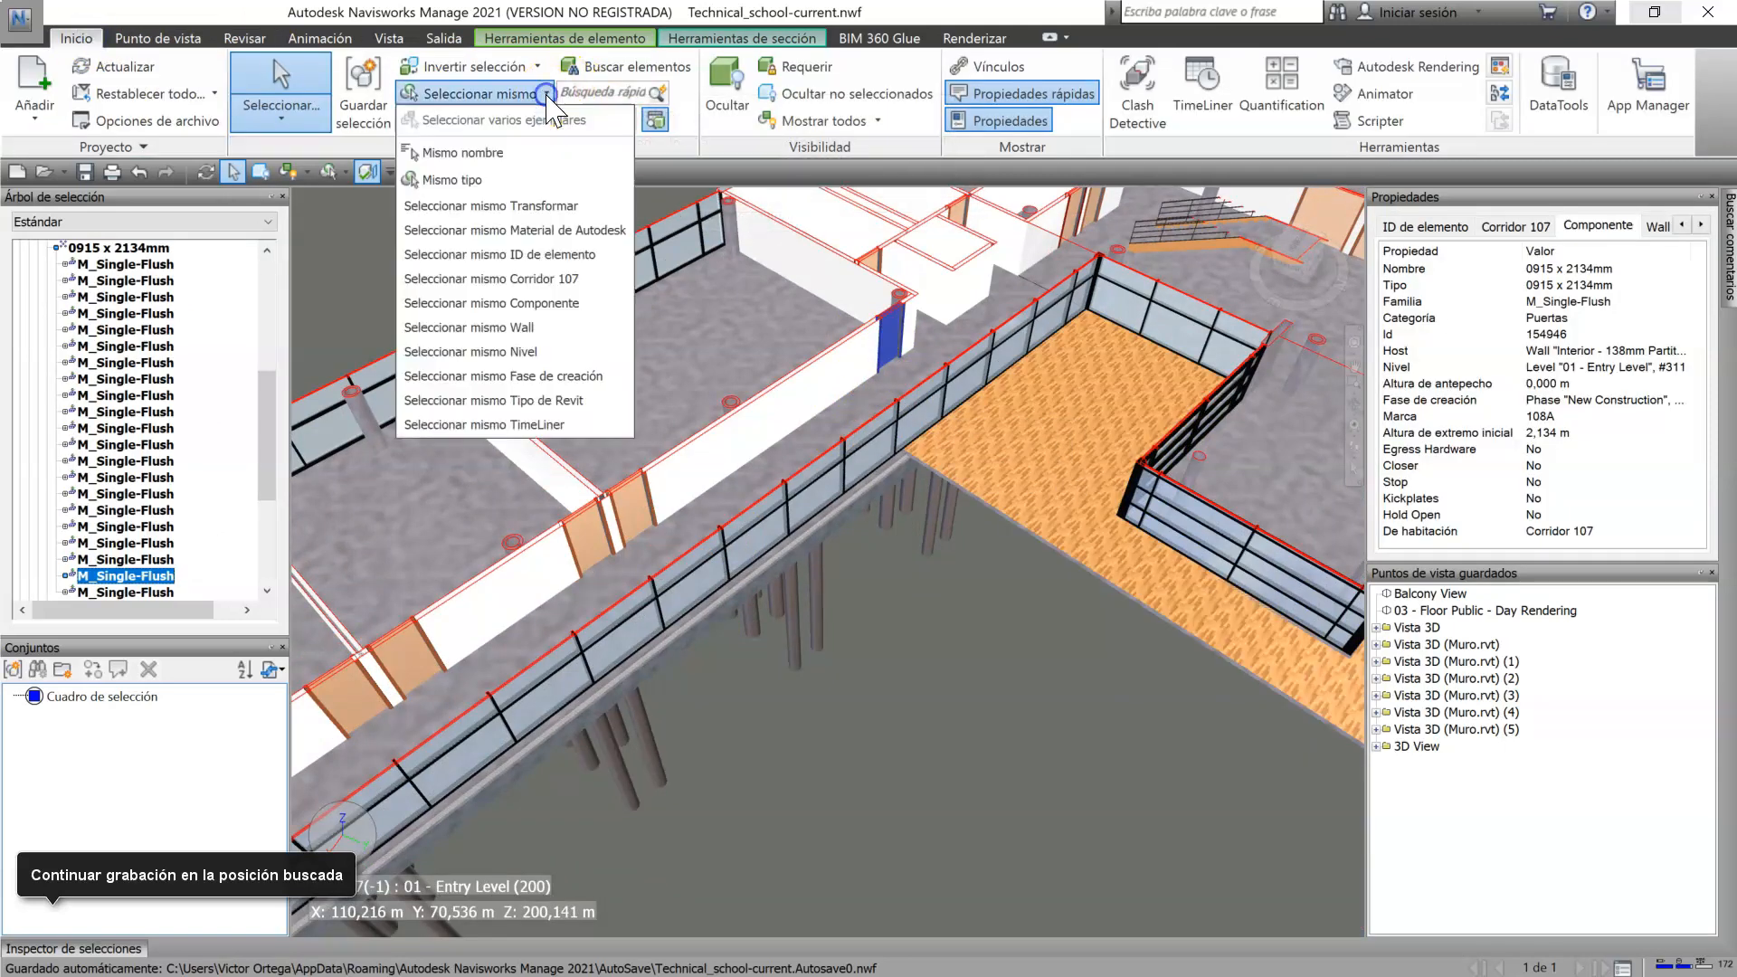
pyautogui.click(471, 179)
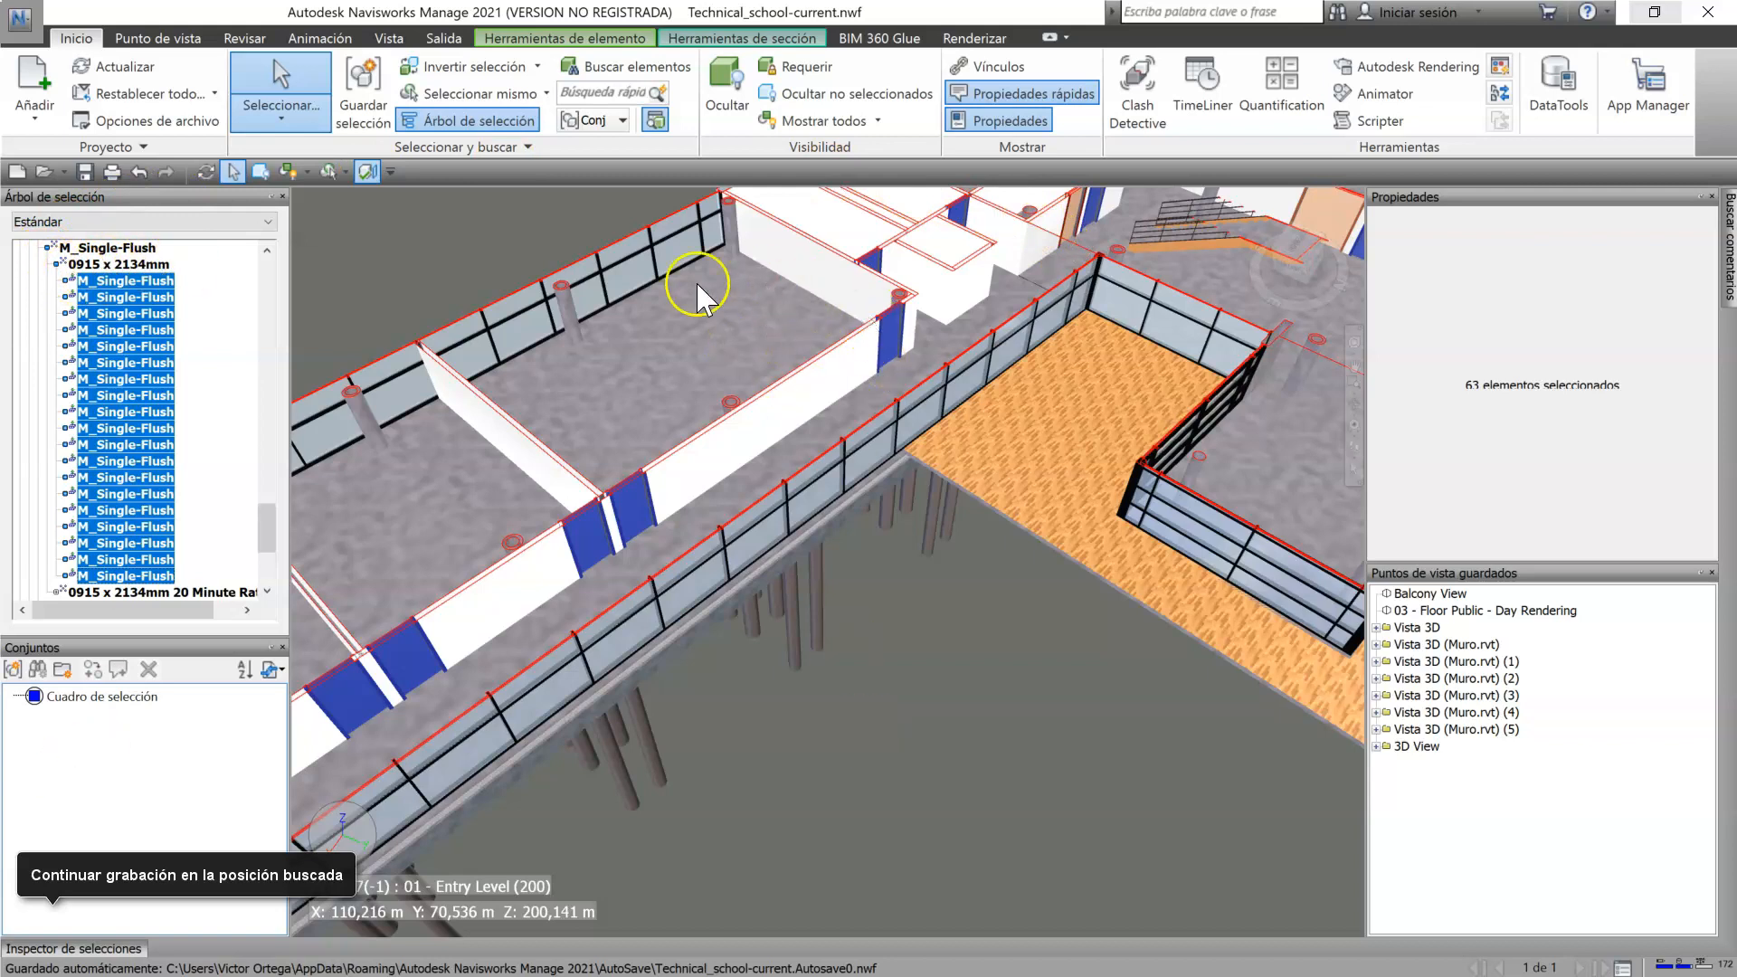
# Step: Select a round concrete column together with a corridor door and extend the selection to all elements with the same names
pyautogui.click(567, 315)
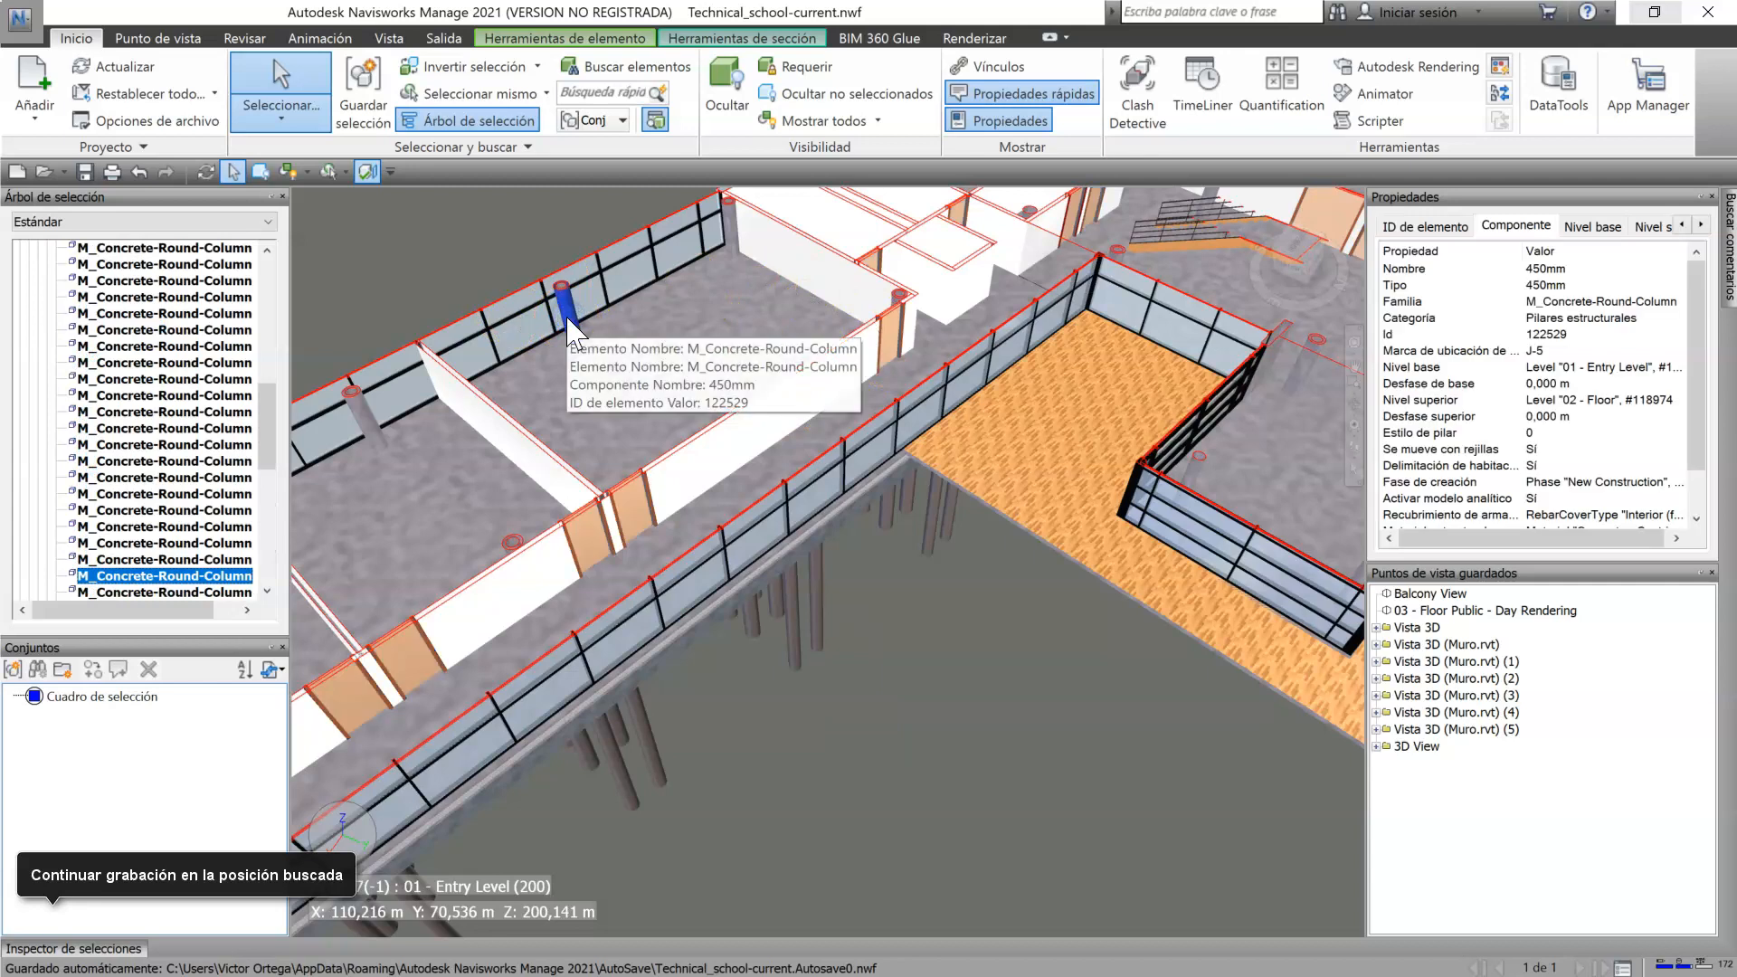
pyautogui.keyDown('ctrl'); pyautogui.click(628, 501); pyautogui.keyUp('ctrl')
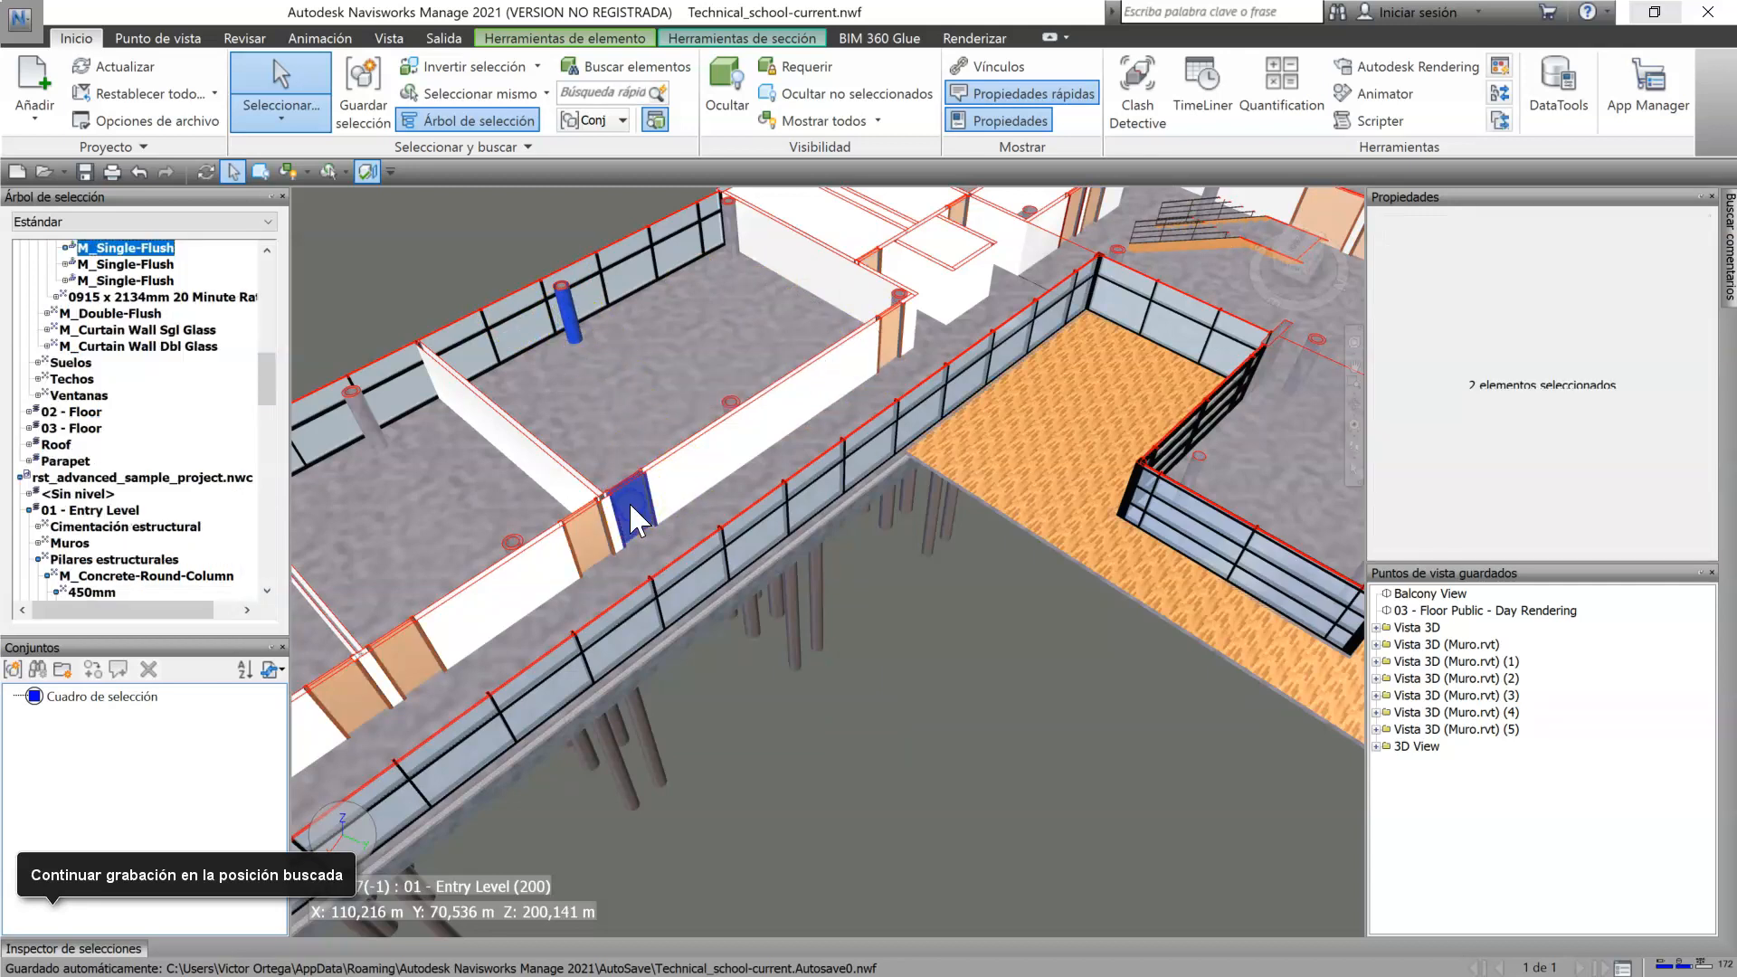
pyautogui.click(510, 93)
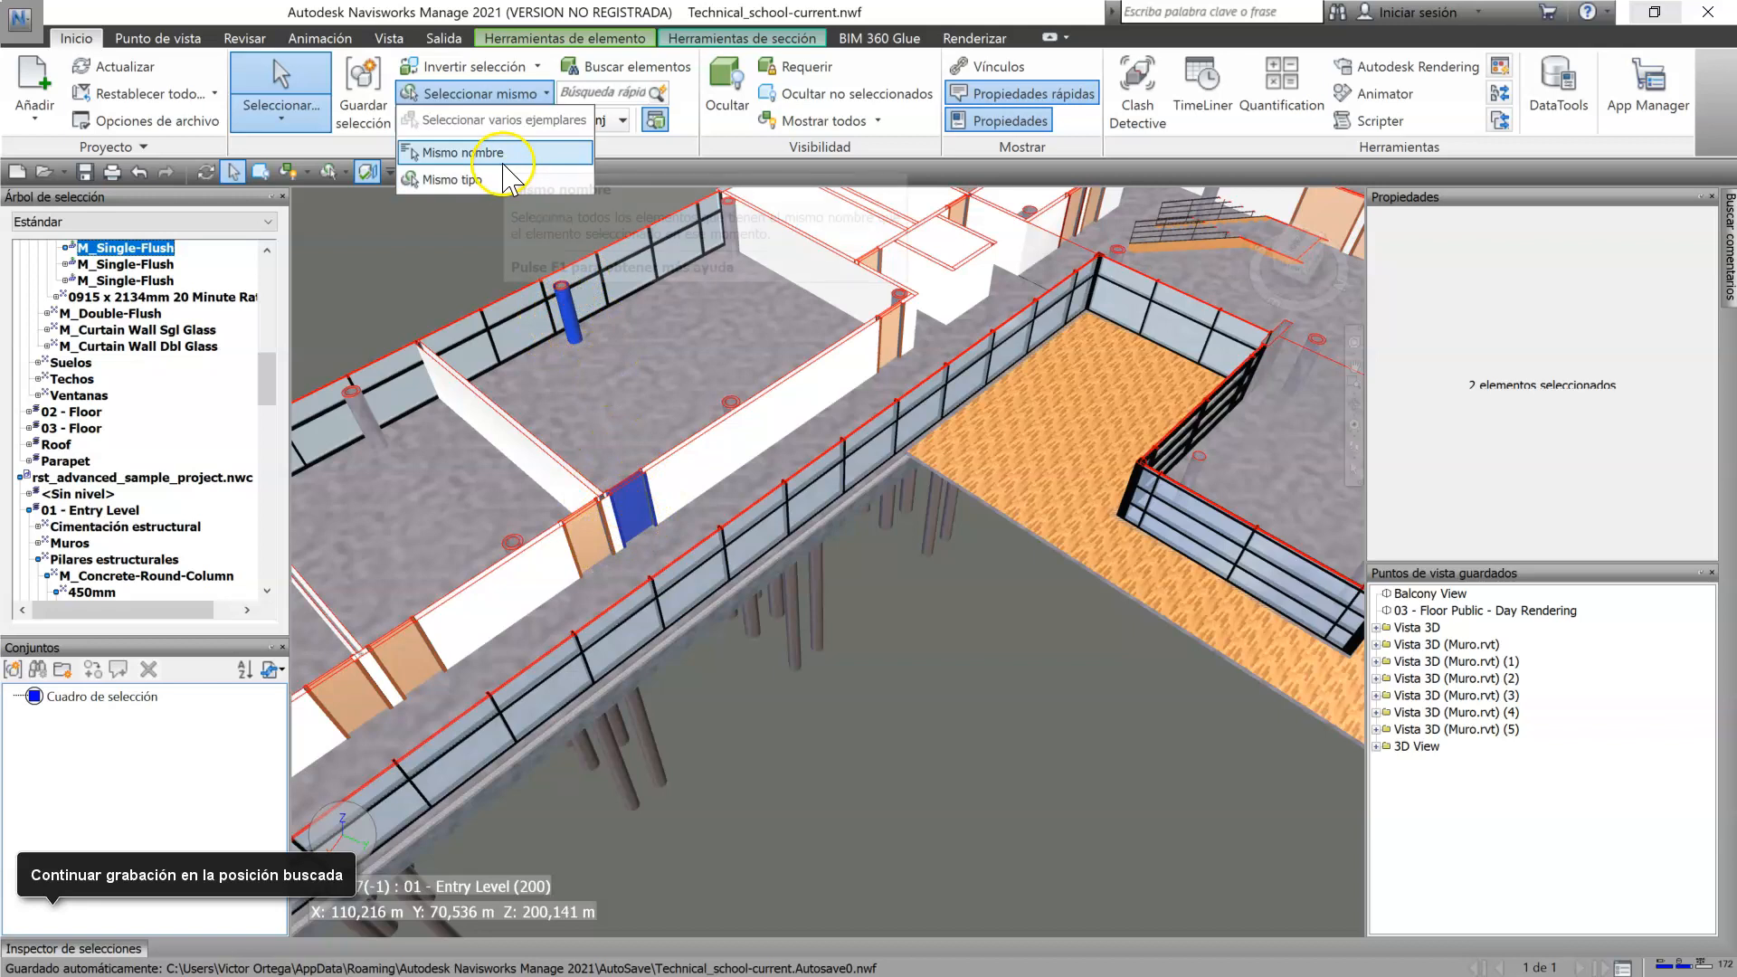
pyautogui.click(466, 154)
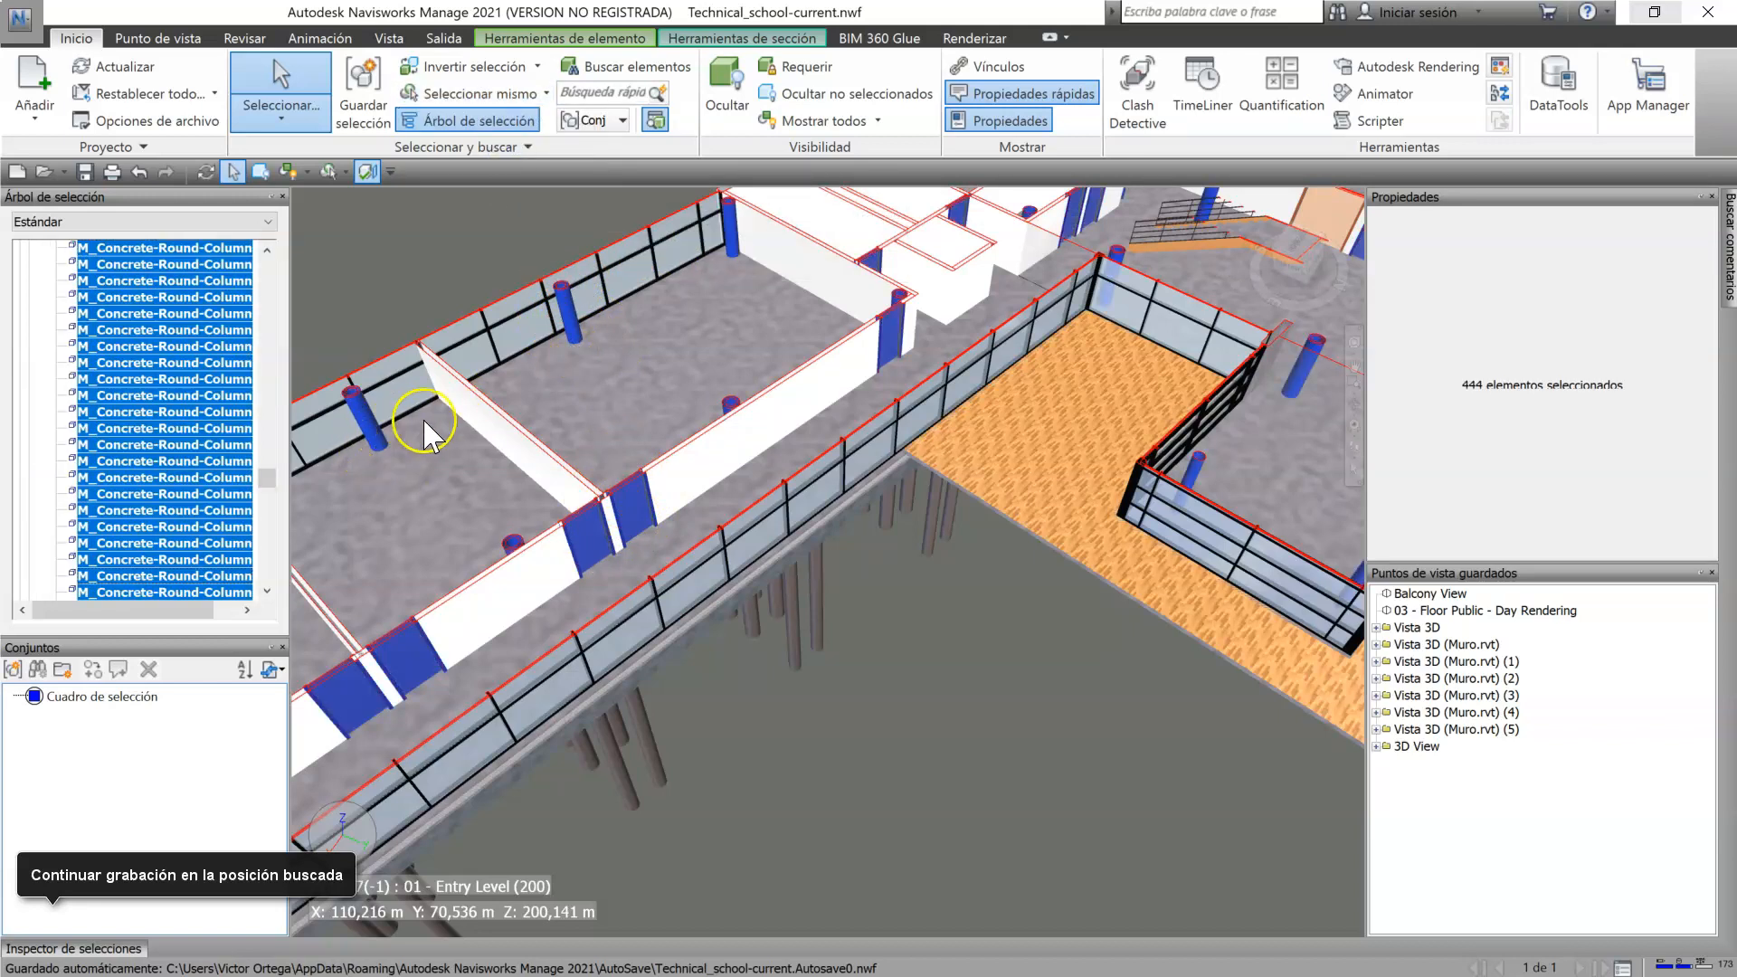
# Step: Isolate the selected columns and doors by hiding the unselected elements, and clear the selection
pyautogui.click(829, 93)
pyautogui.click(931, 595)
pyautogui.scroll(-3, 885, 590)
pyautogui.scroll(3, 726, 570)
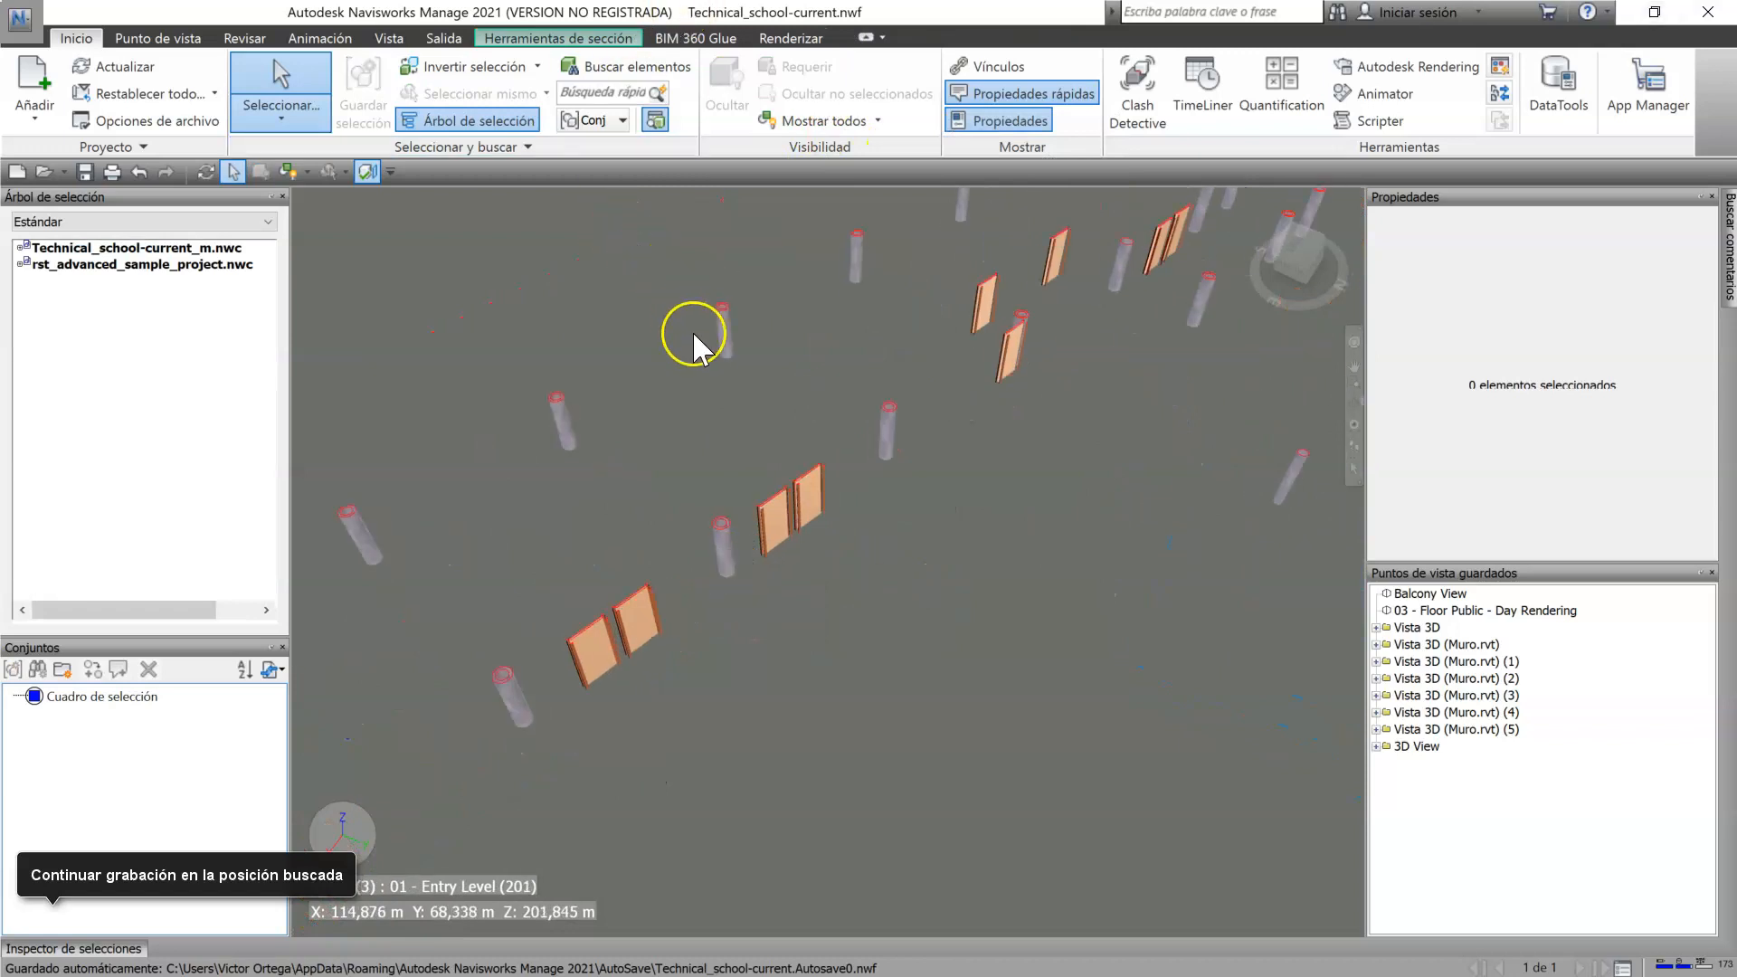
# Step: Undo the view changes, the deselection and the hiding of the unselected elements
pyautogui.click(141, 172)
pyautogui.click(141, 172)
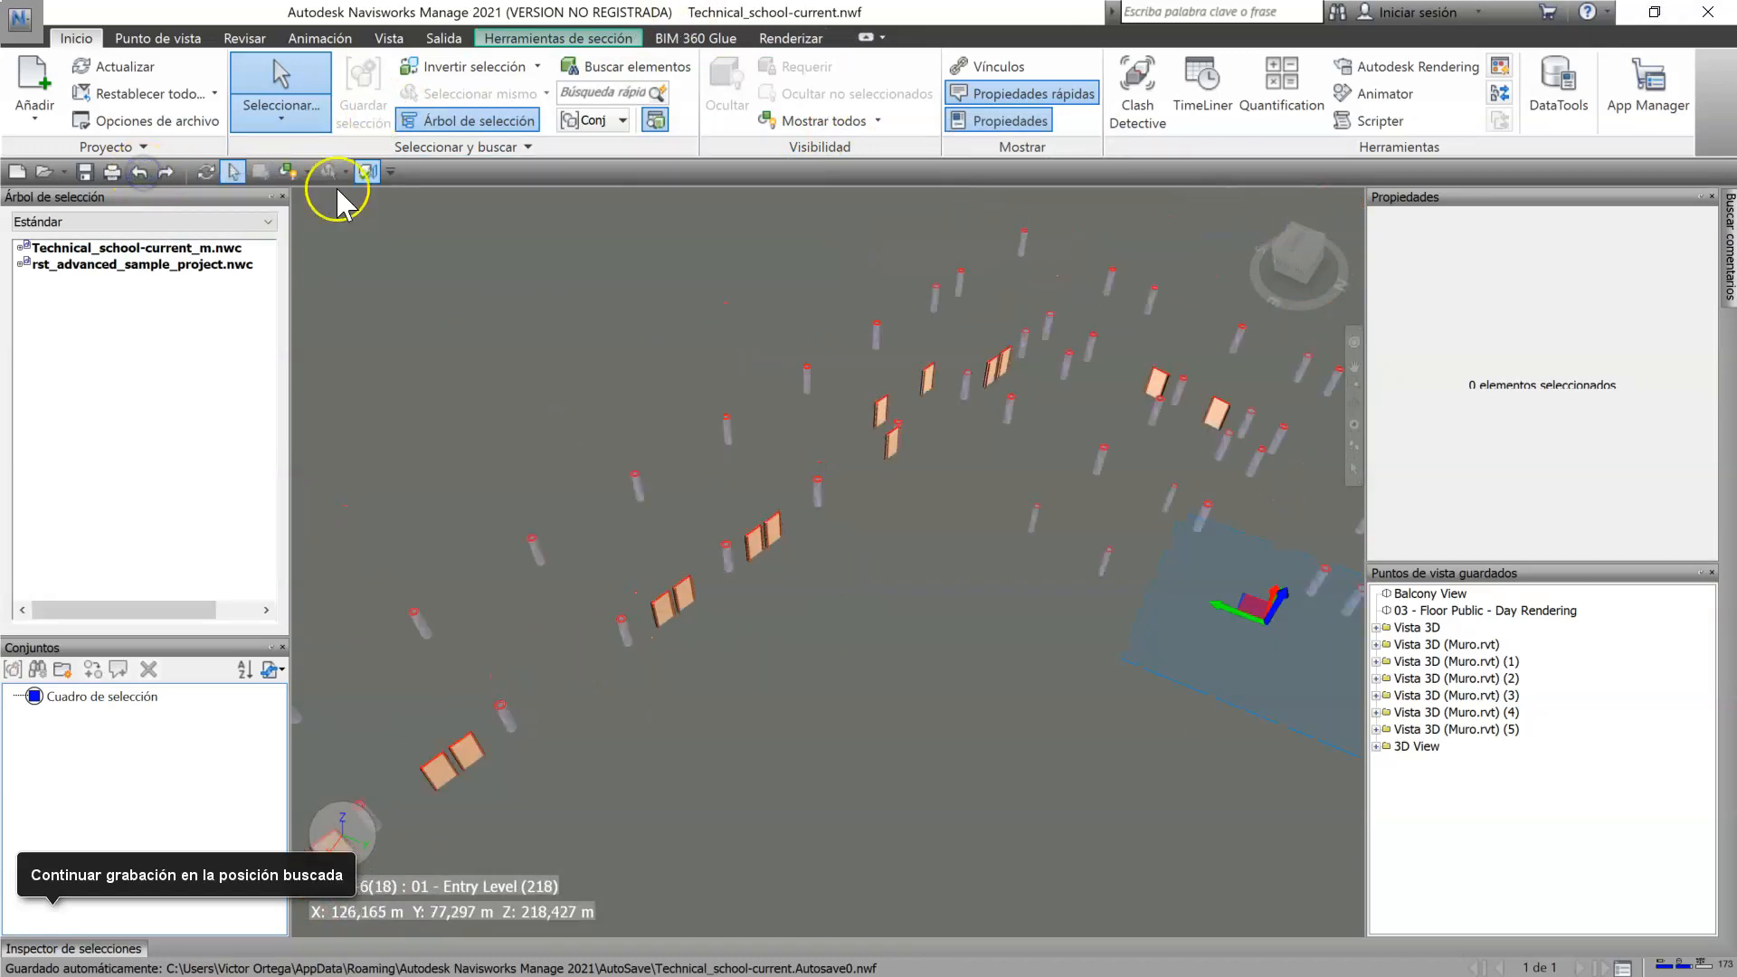
pyautogui.click(141, 172)
pyautogui.click(142, 172)
pyautogui.click(141, 172)
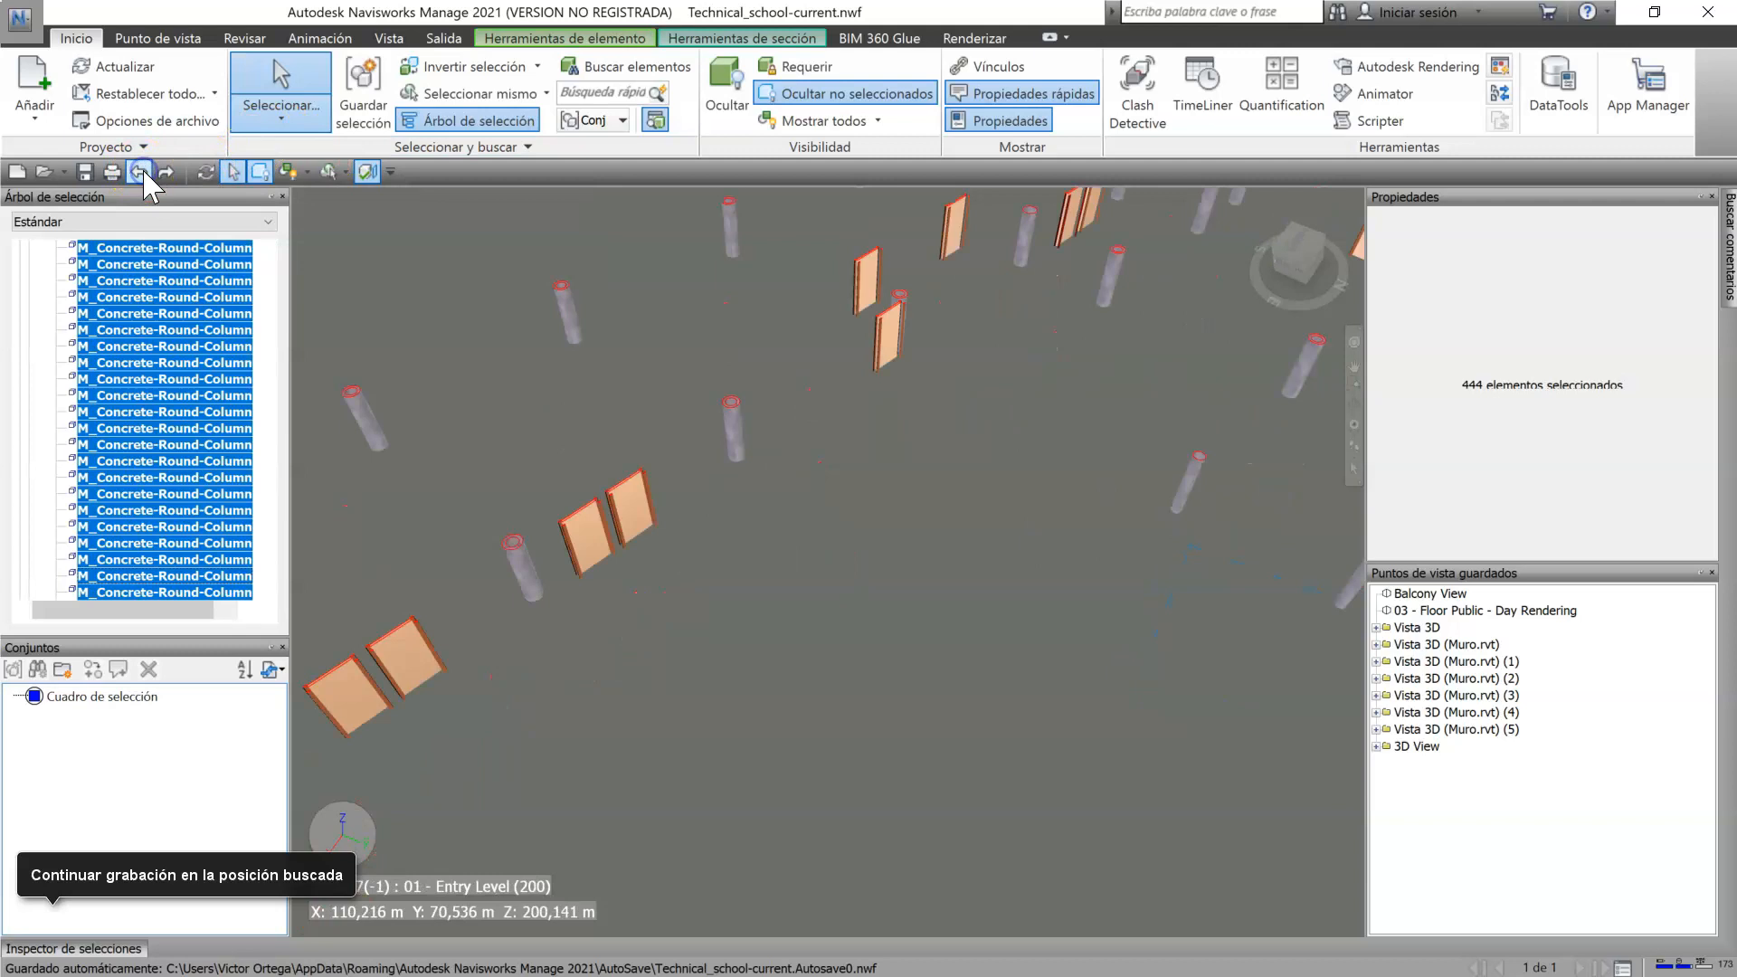
pyautogui.click(141, 172)
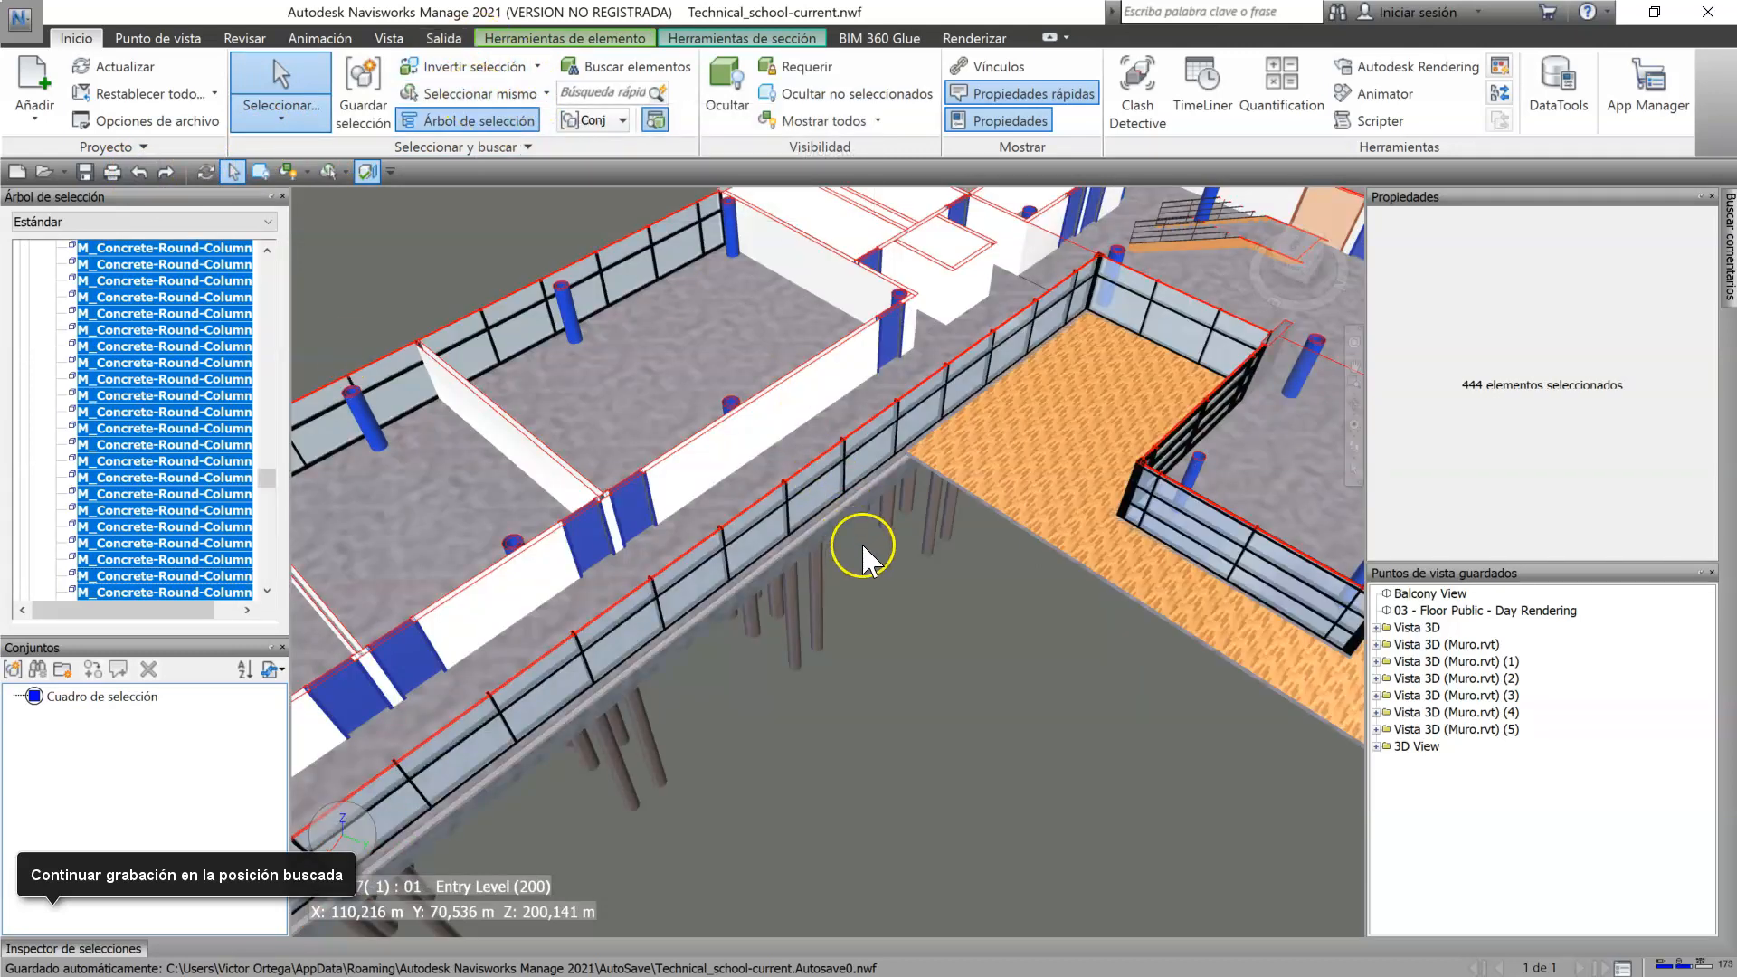
# Step: Start a new selection with one round concrete column and one steel pipe pile, and extend it to the same types
pyautogui.click(946, 693)
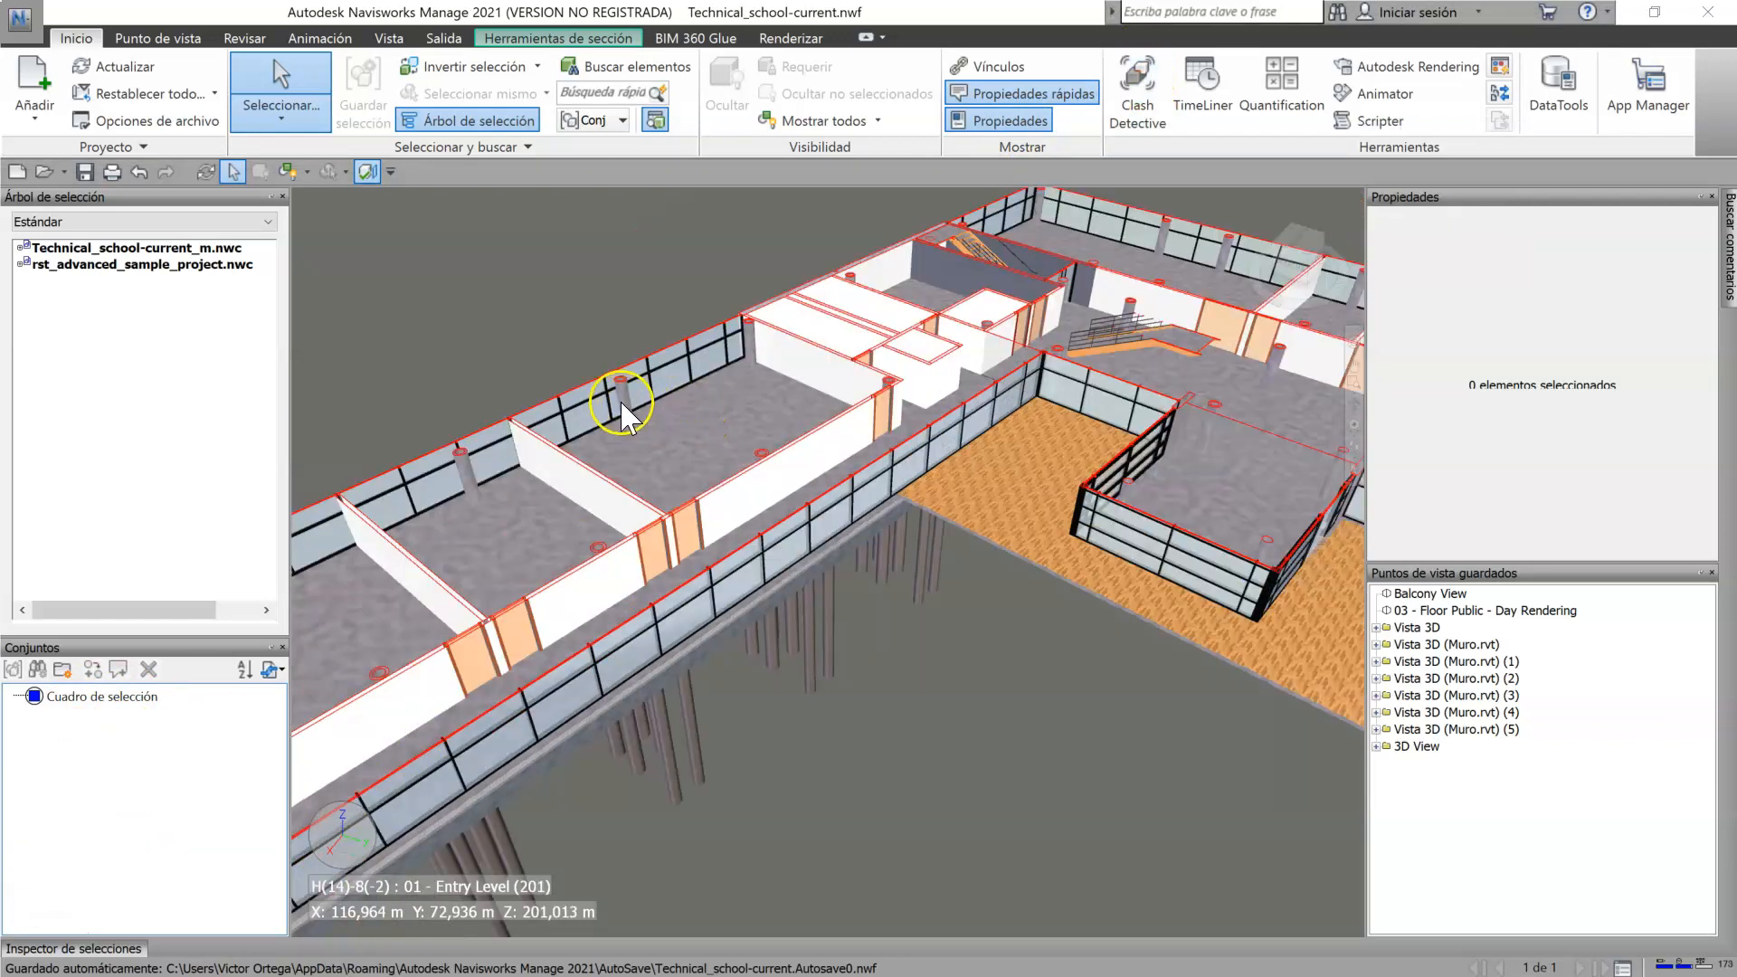
pyautogui.click(622, 403)
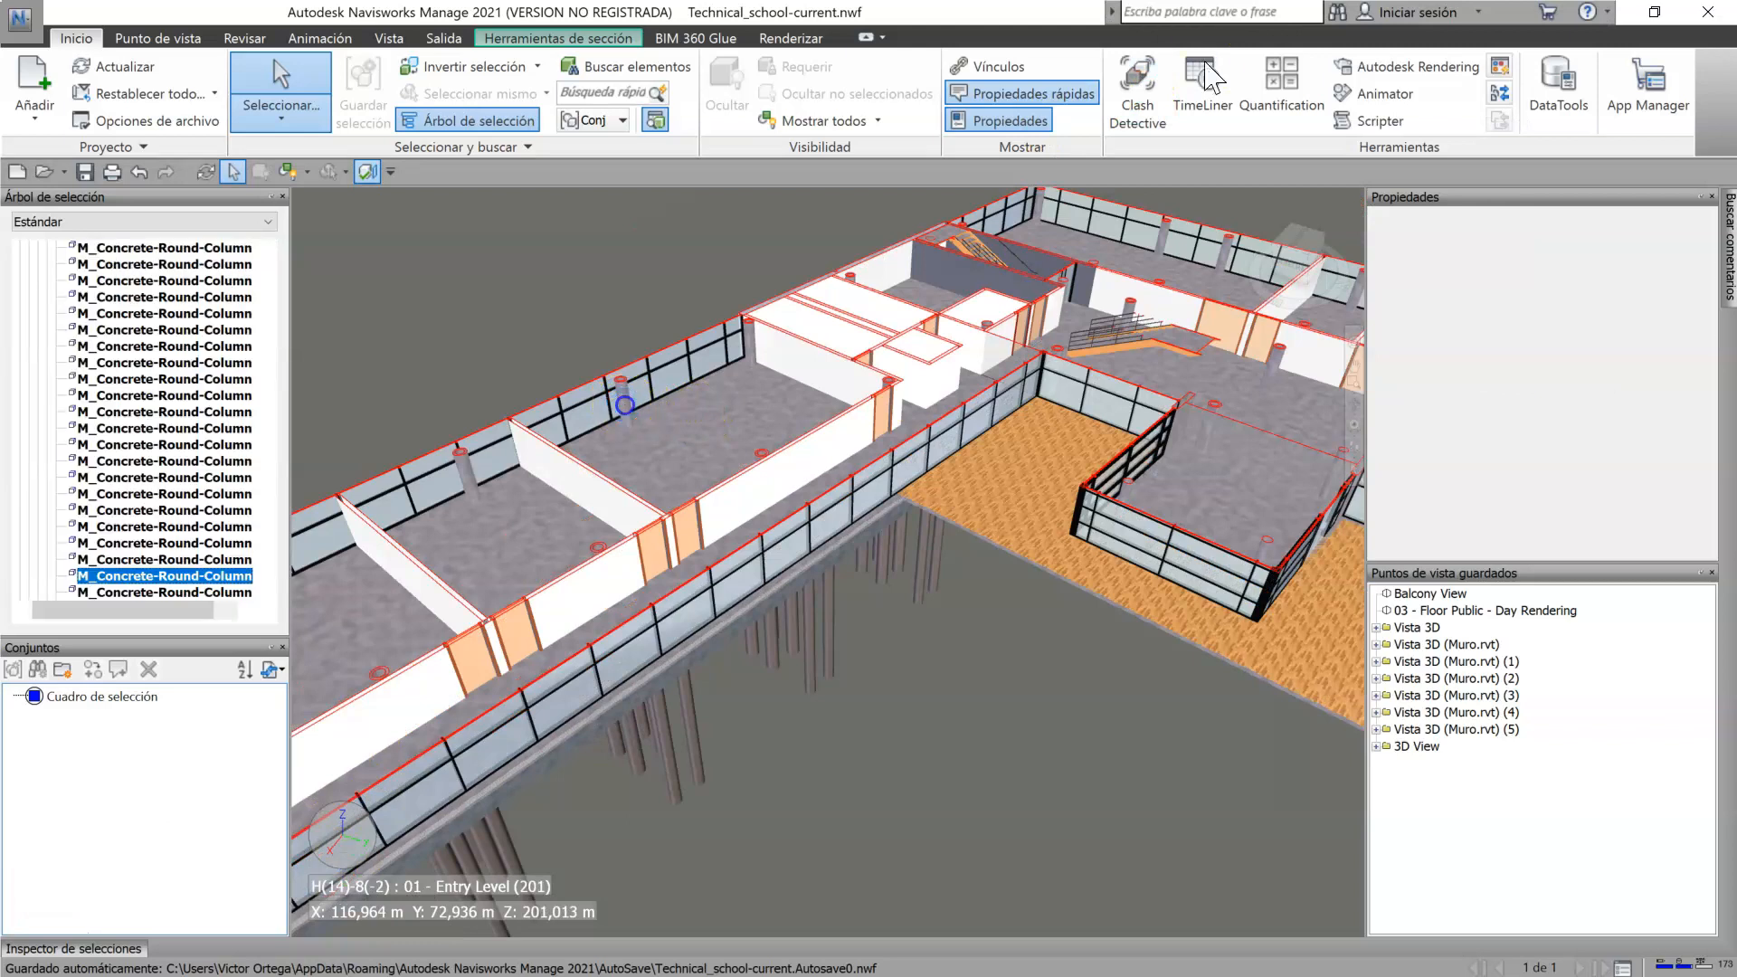
pyautogui.keyDown('ctrl'); pyautogui.click(829, 638); pyautogui.keyUp('ctrl')
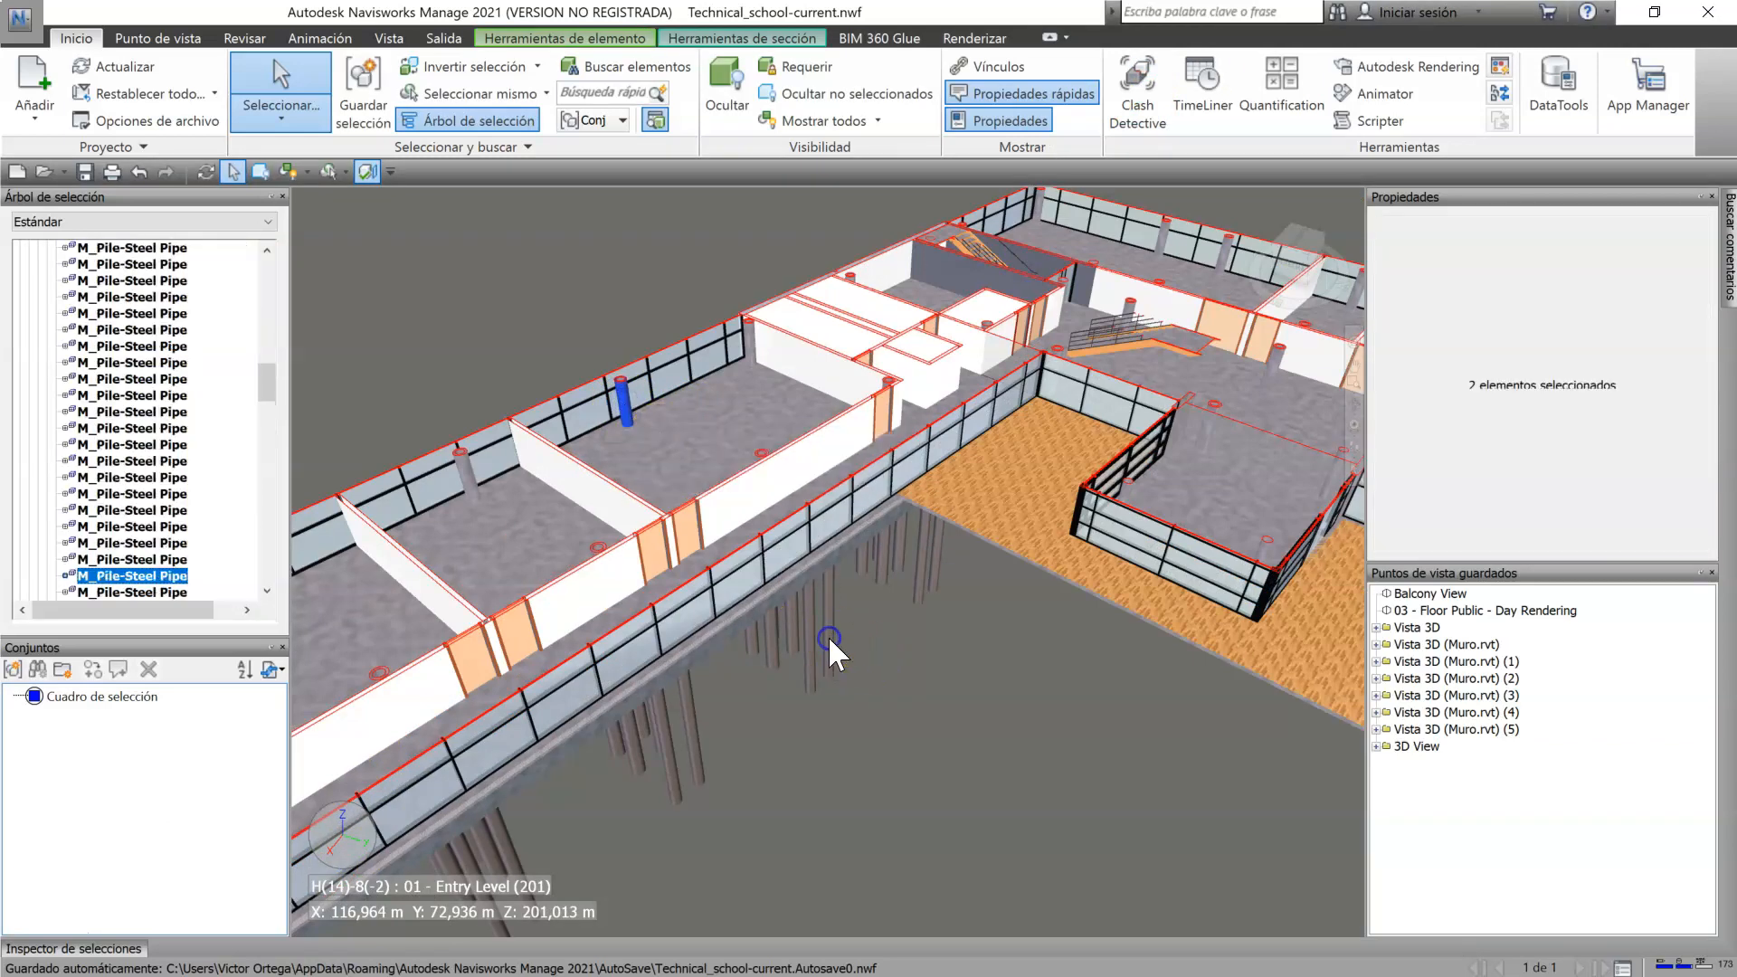
pyautogui.click(541, 95)
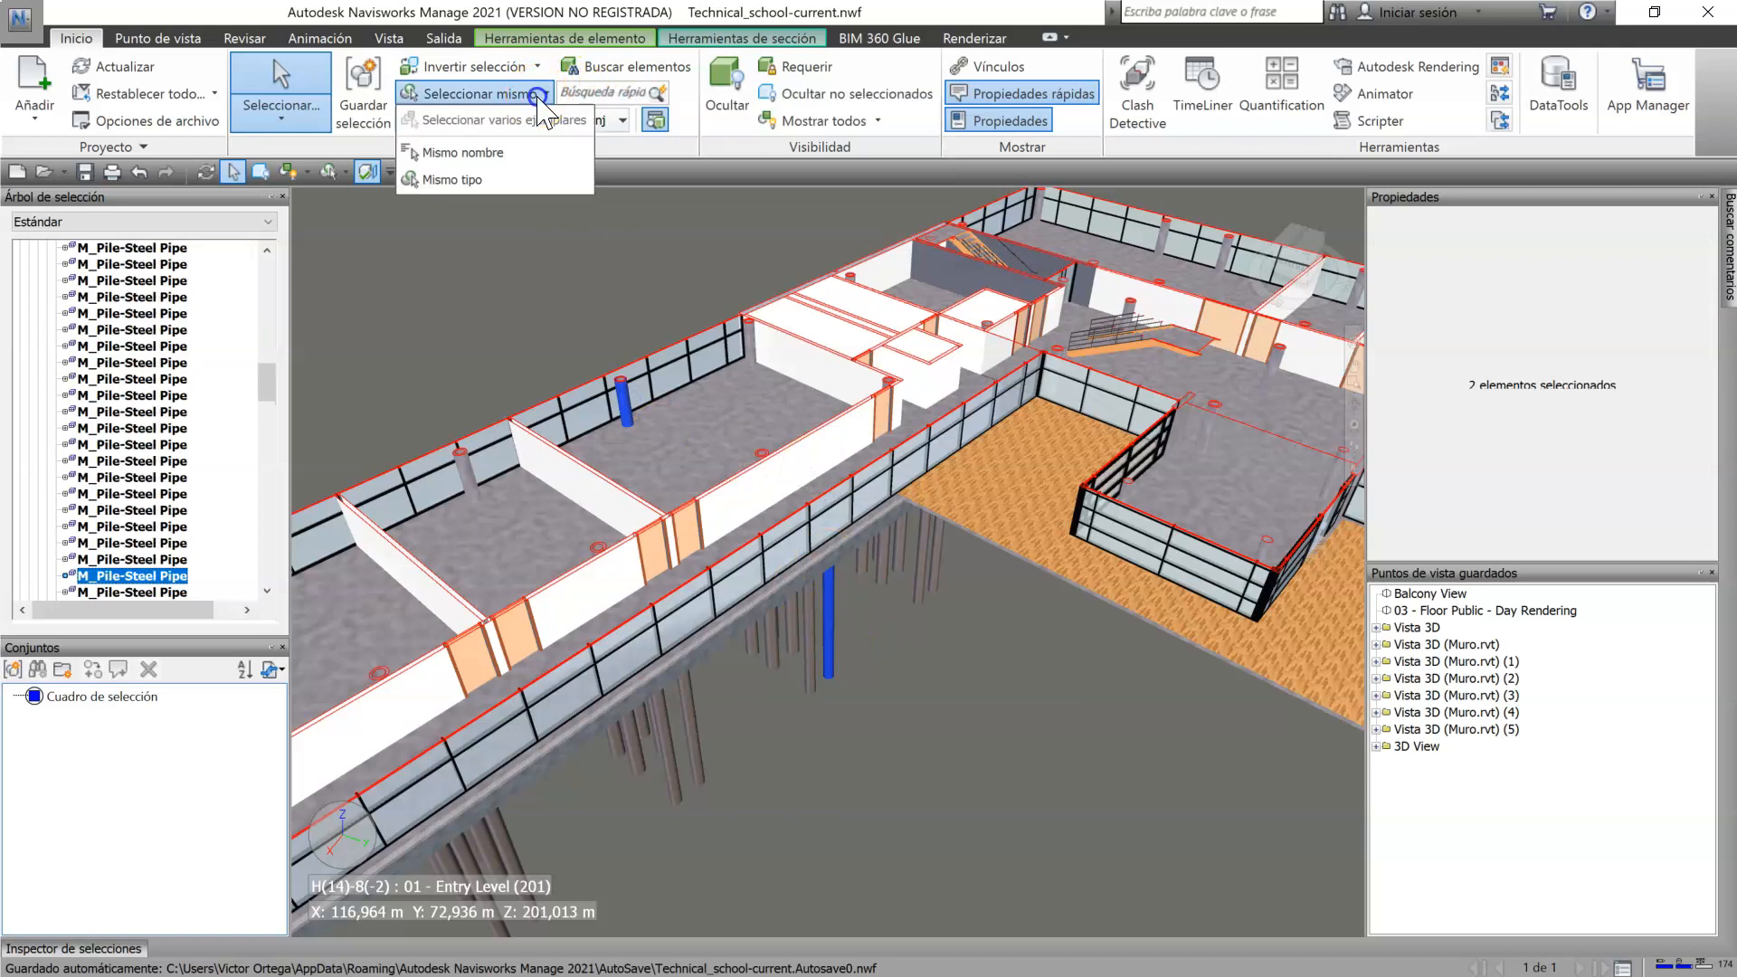
pyautogui.click(492, 174)
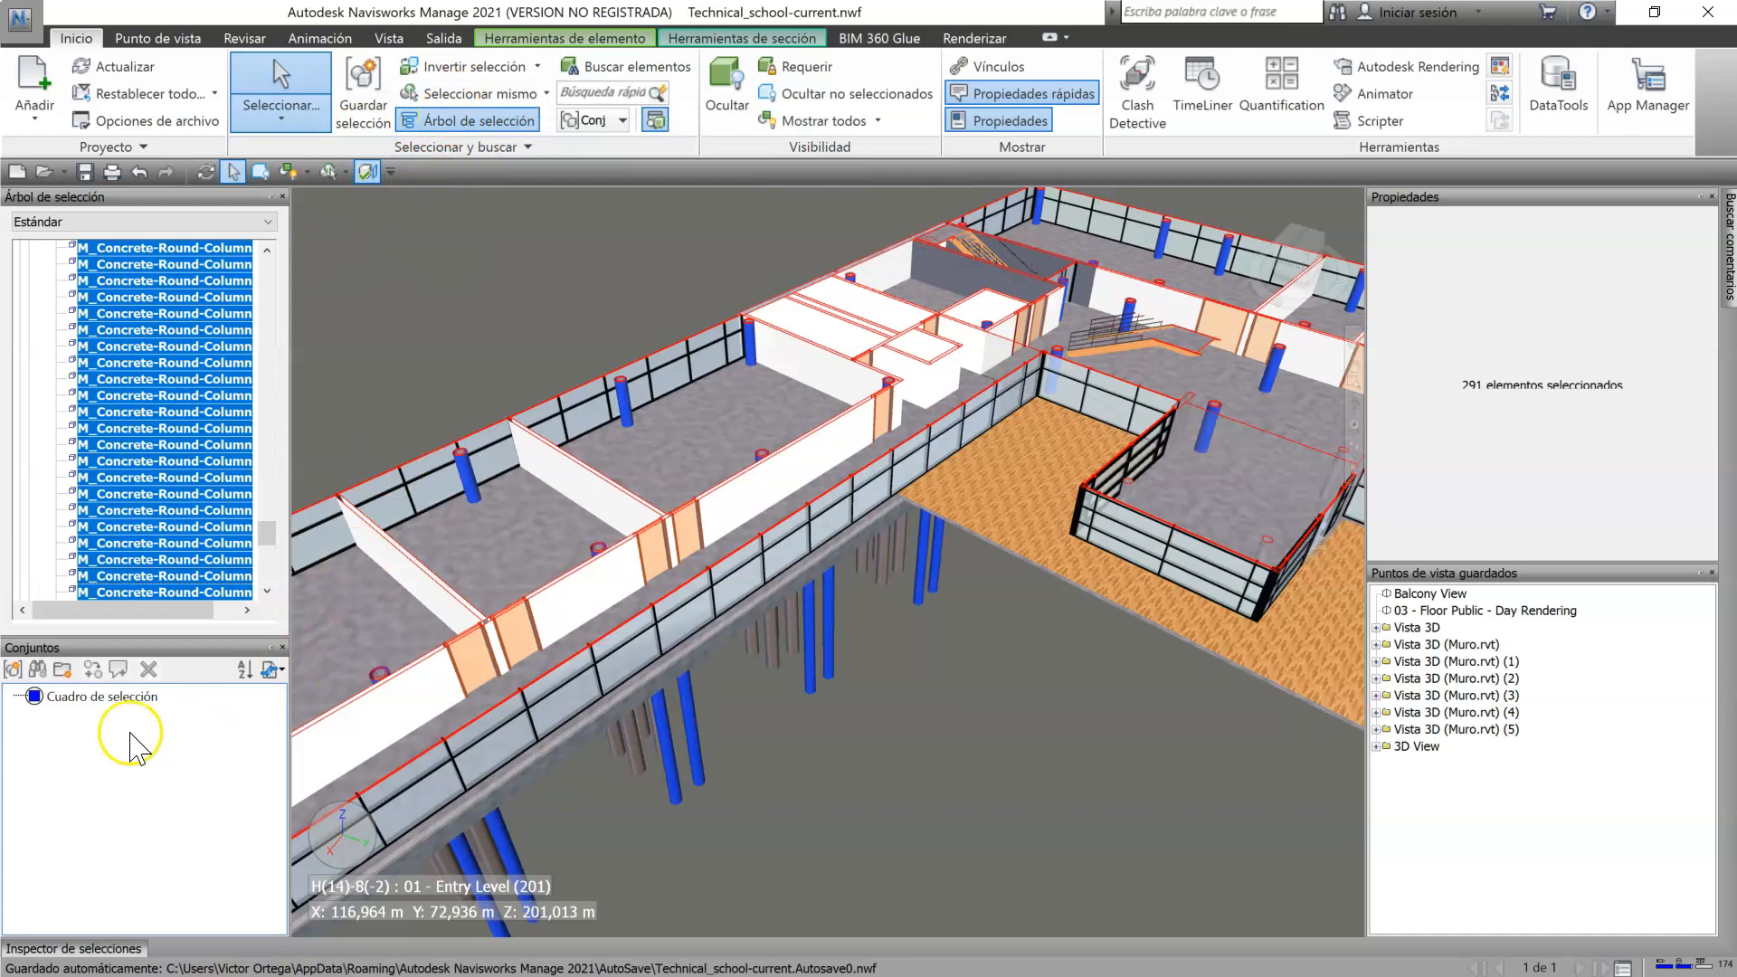
# Step: Save the selected columns and piles as a set named "Todos Pilares y Pilotes", clear the selection and recall the set
pyautogui.rightClick(102, 724)
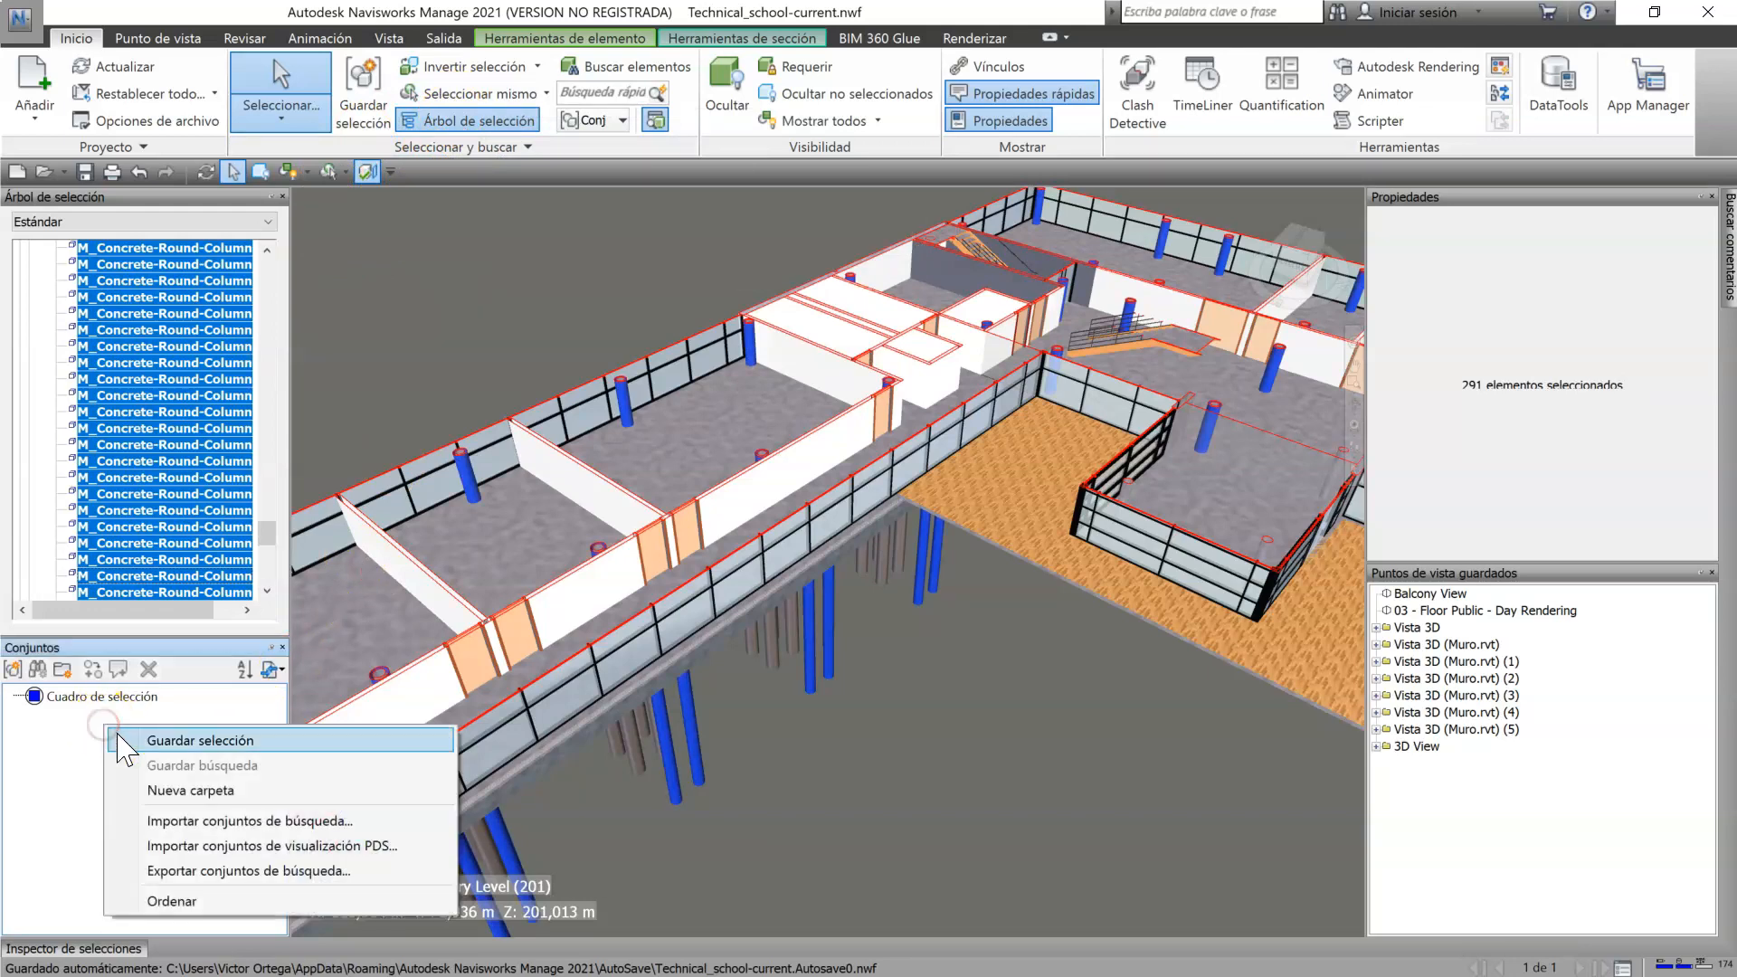
pyautogui.click(176, 742)
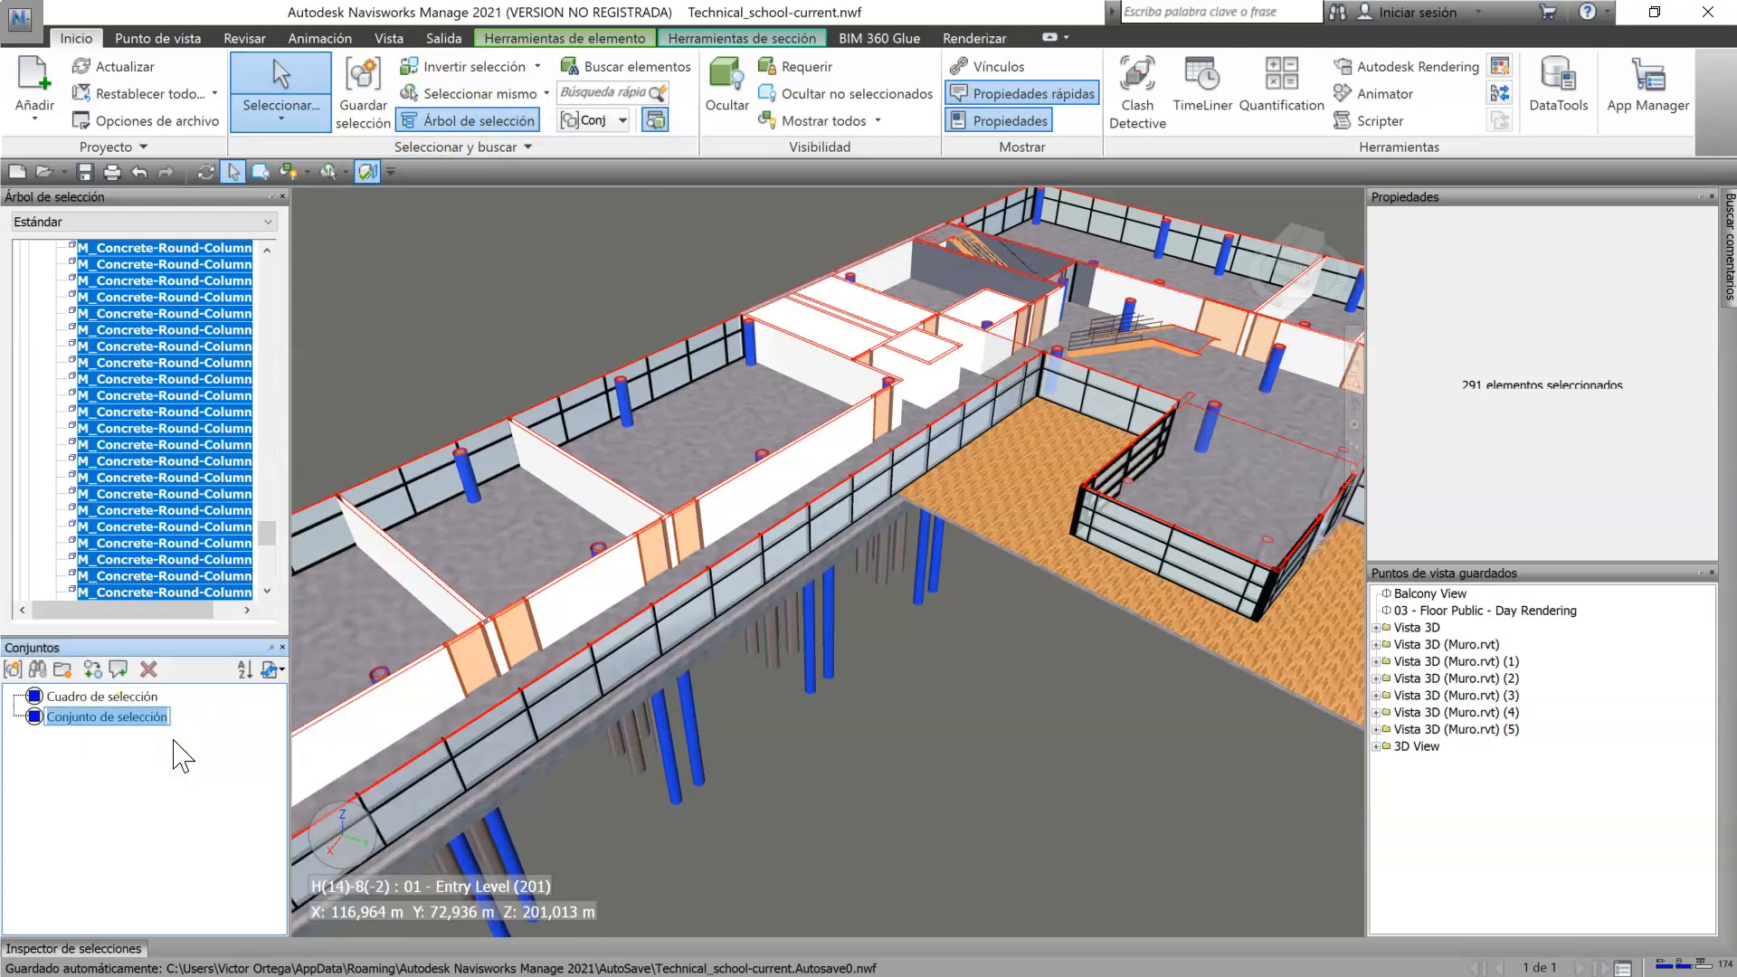
pyautogui.write('Tpdps')
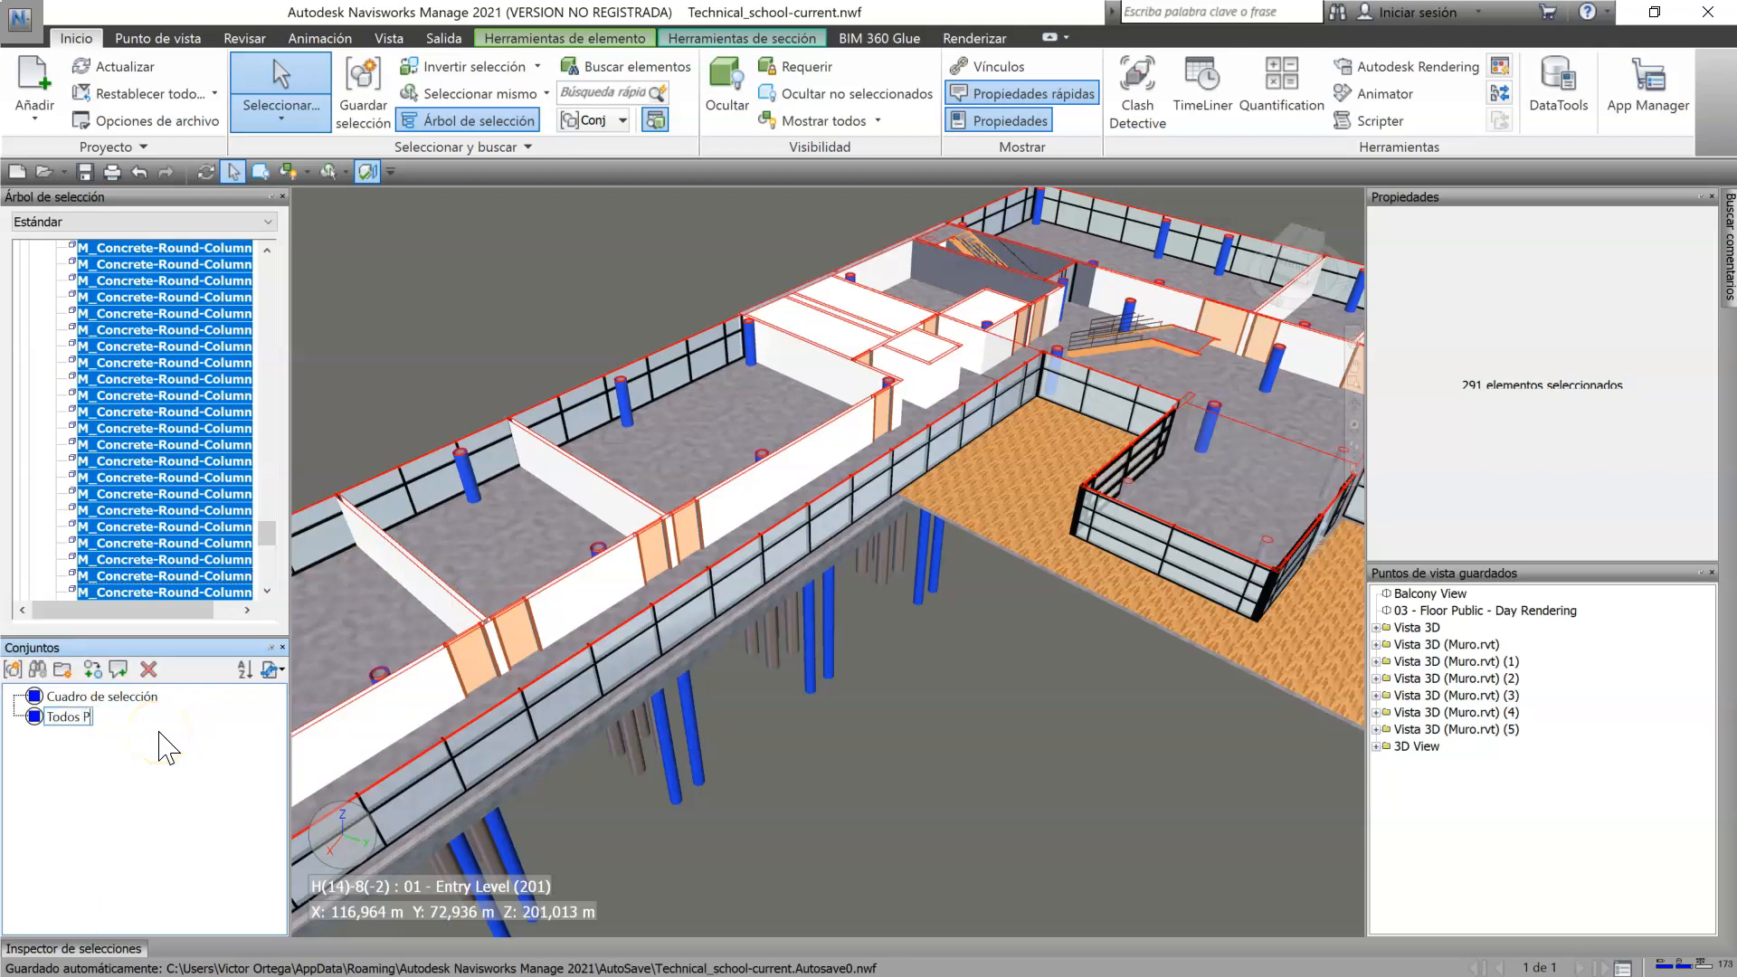
pyautogui.write('tes')
pyautogui.press('Return')
pyautogui.click(997, 787)
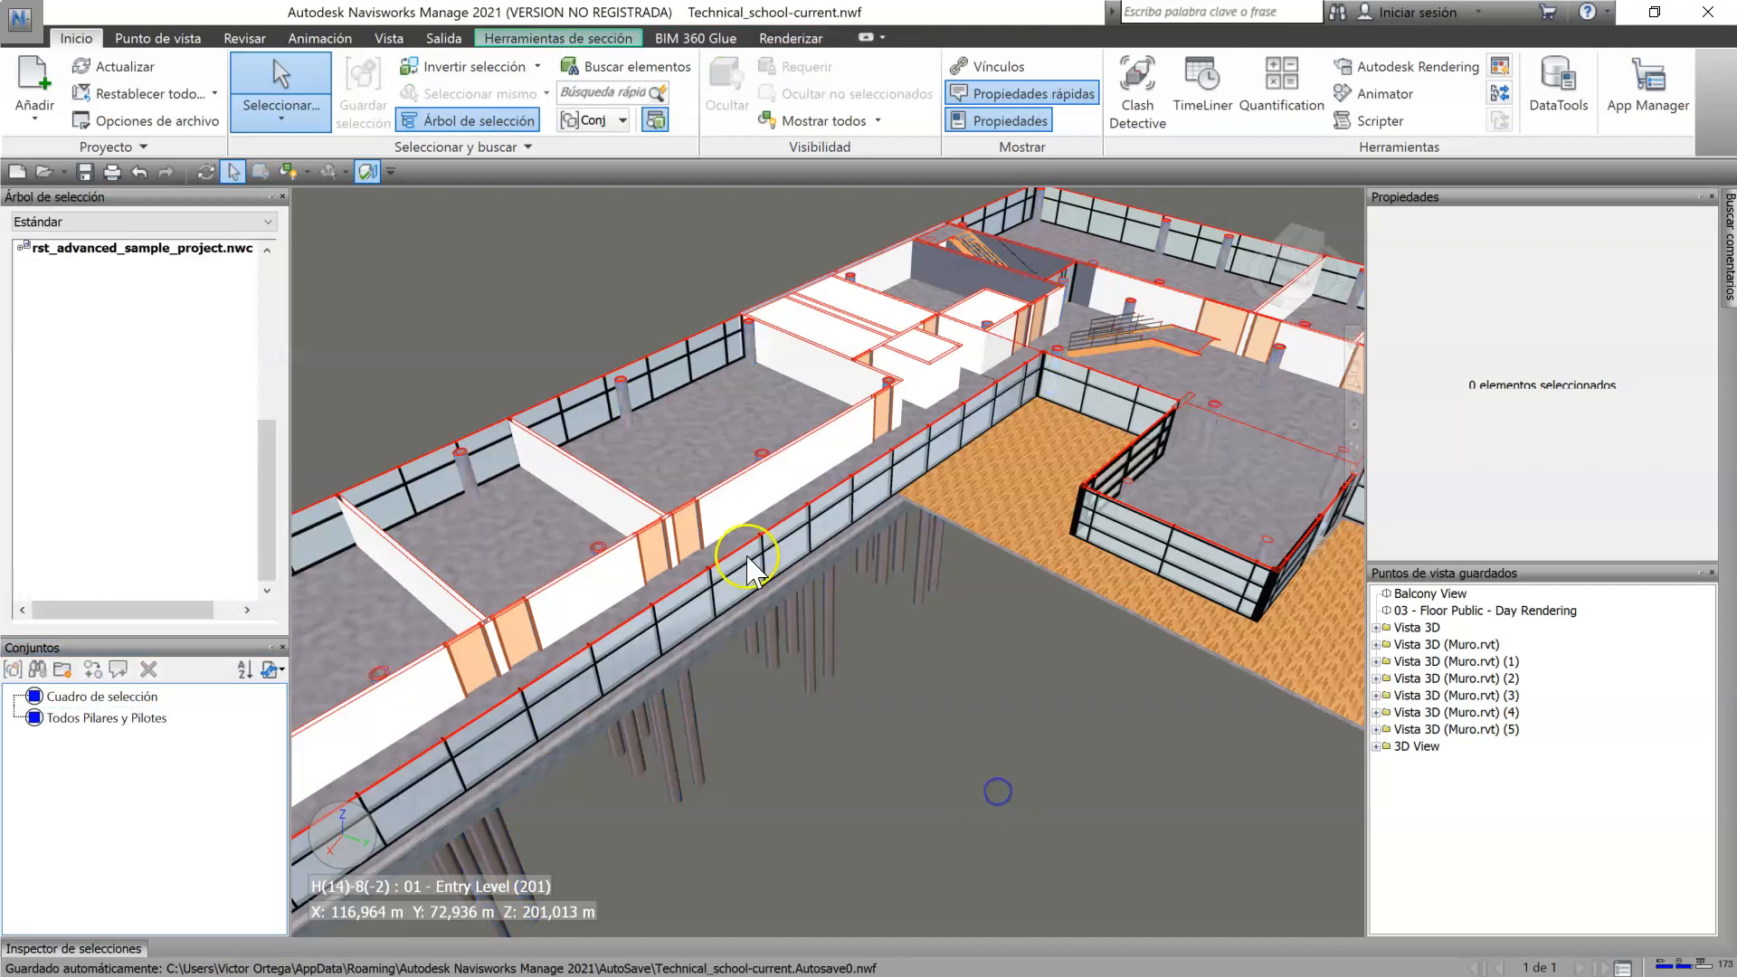
pyautogui.click(99, 719)
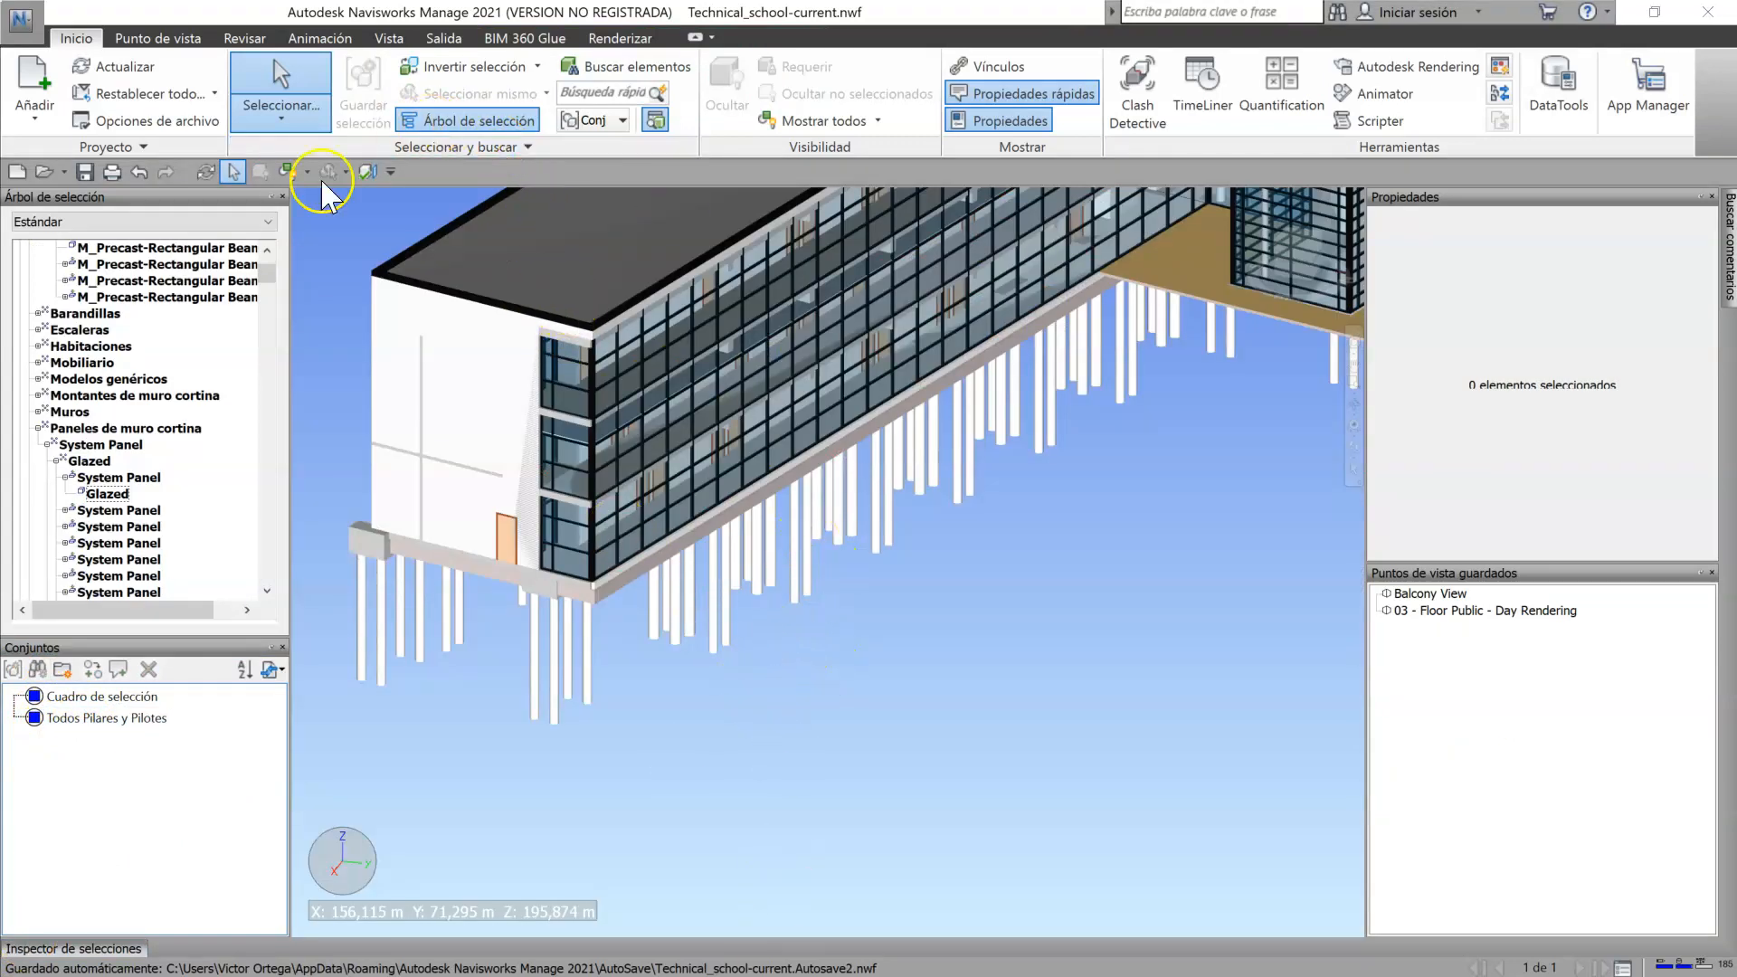
# Step: Select the lowest glazed curtain wall panel at the building's corner and locate it in the selection tree
pyautogui.scroll(5, 206, 325)
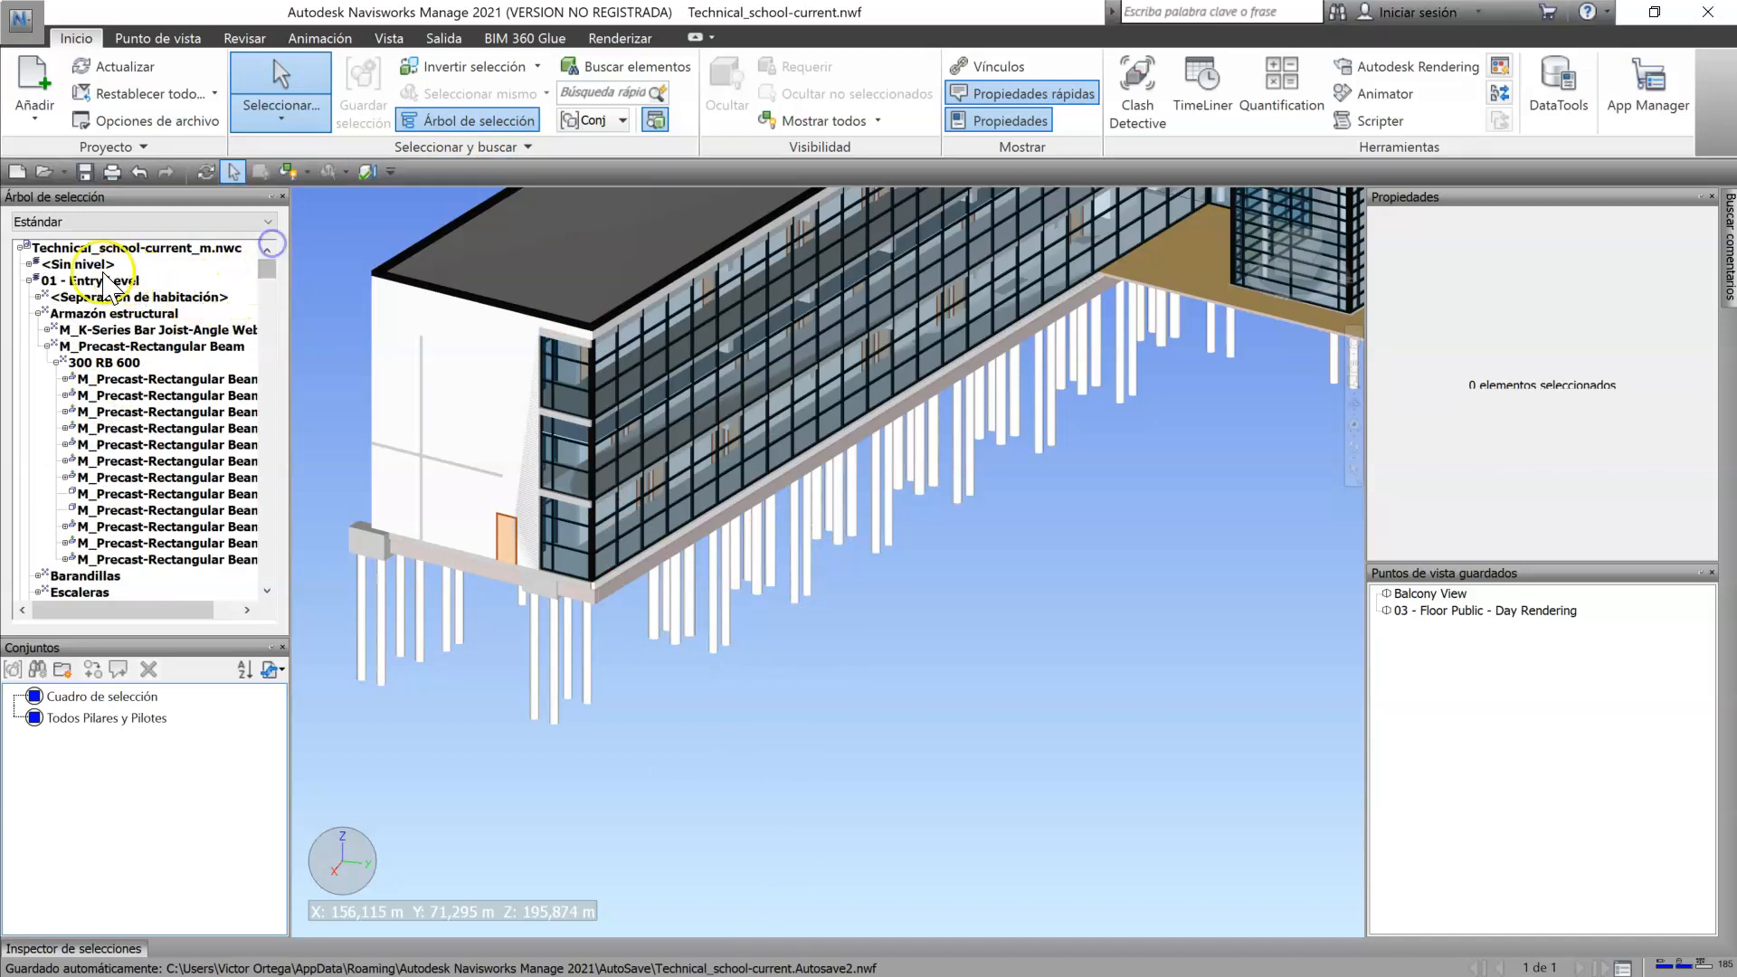
pyautogui.click(597, 565)
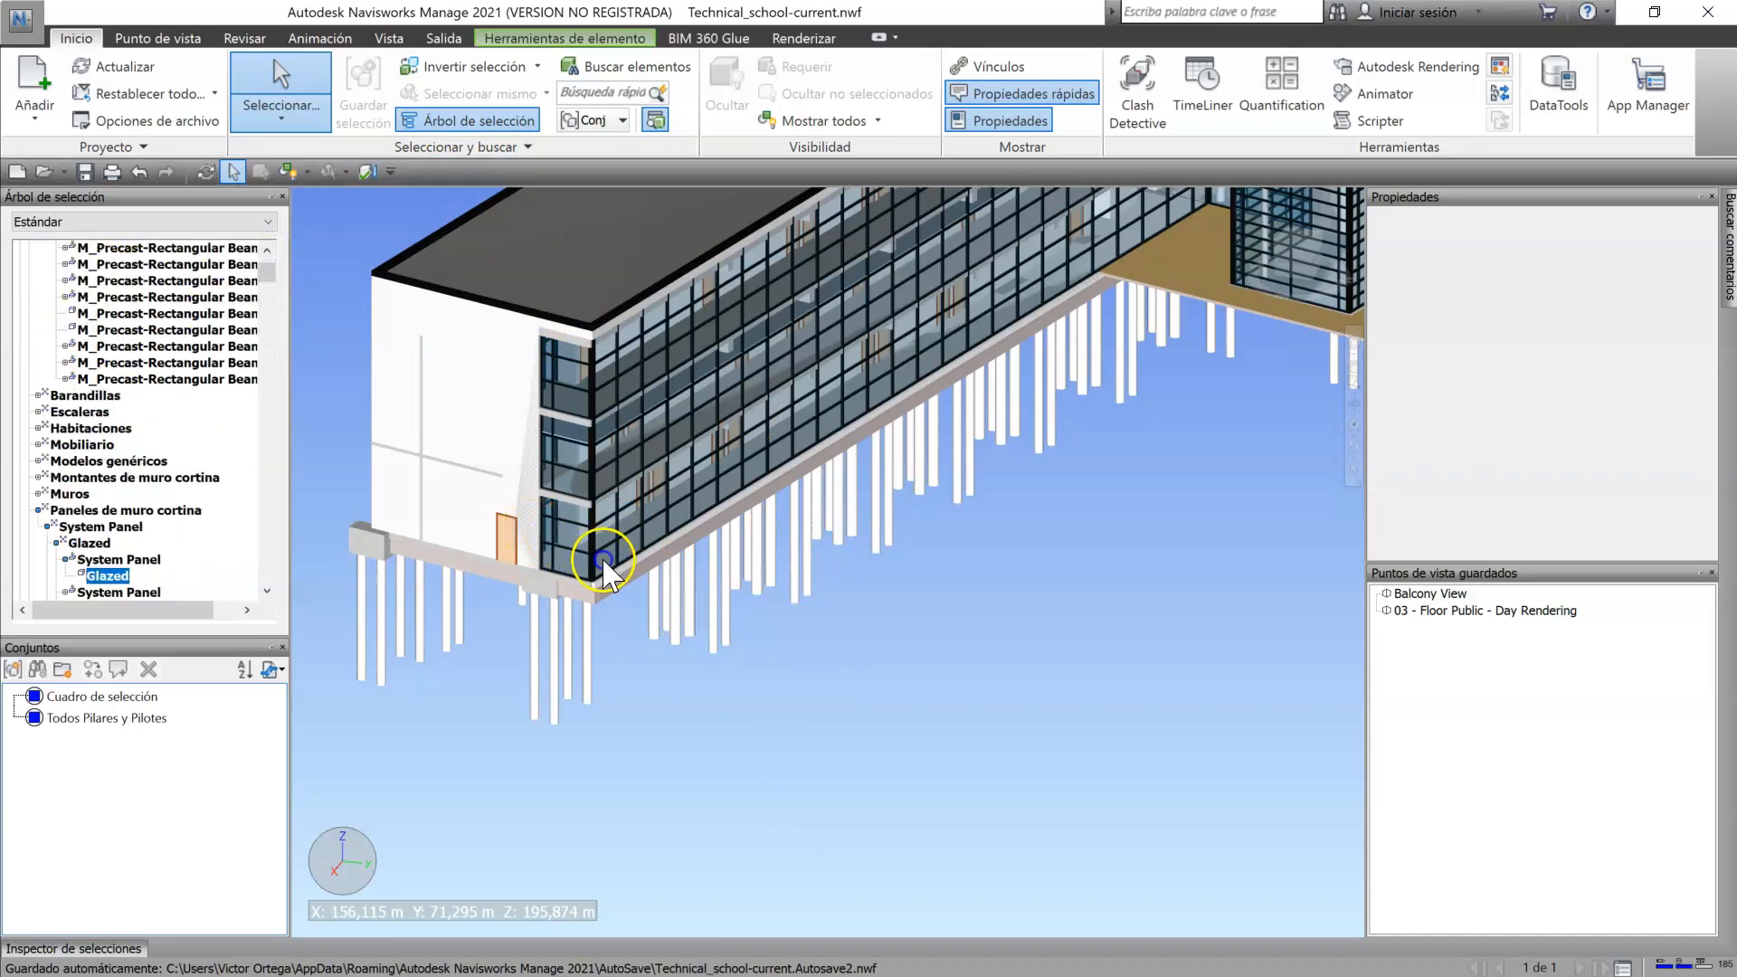
pyautogui.scroll(-2, 124, 497)
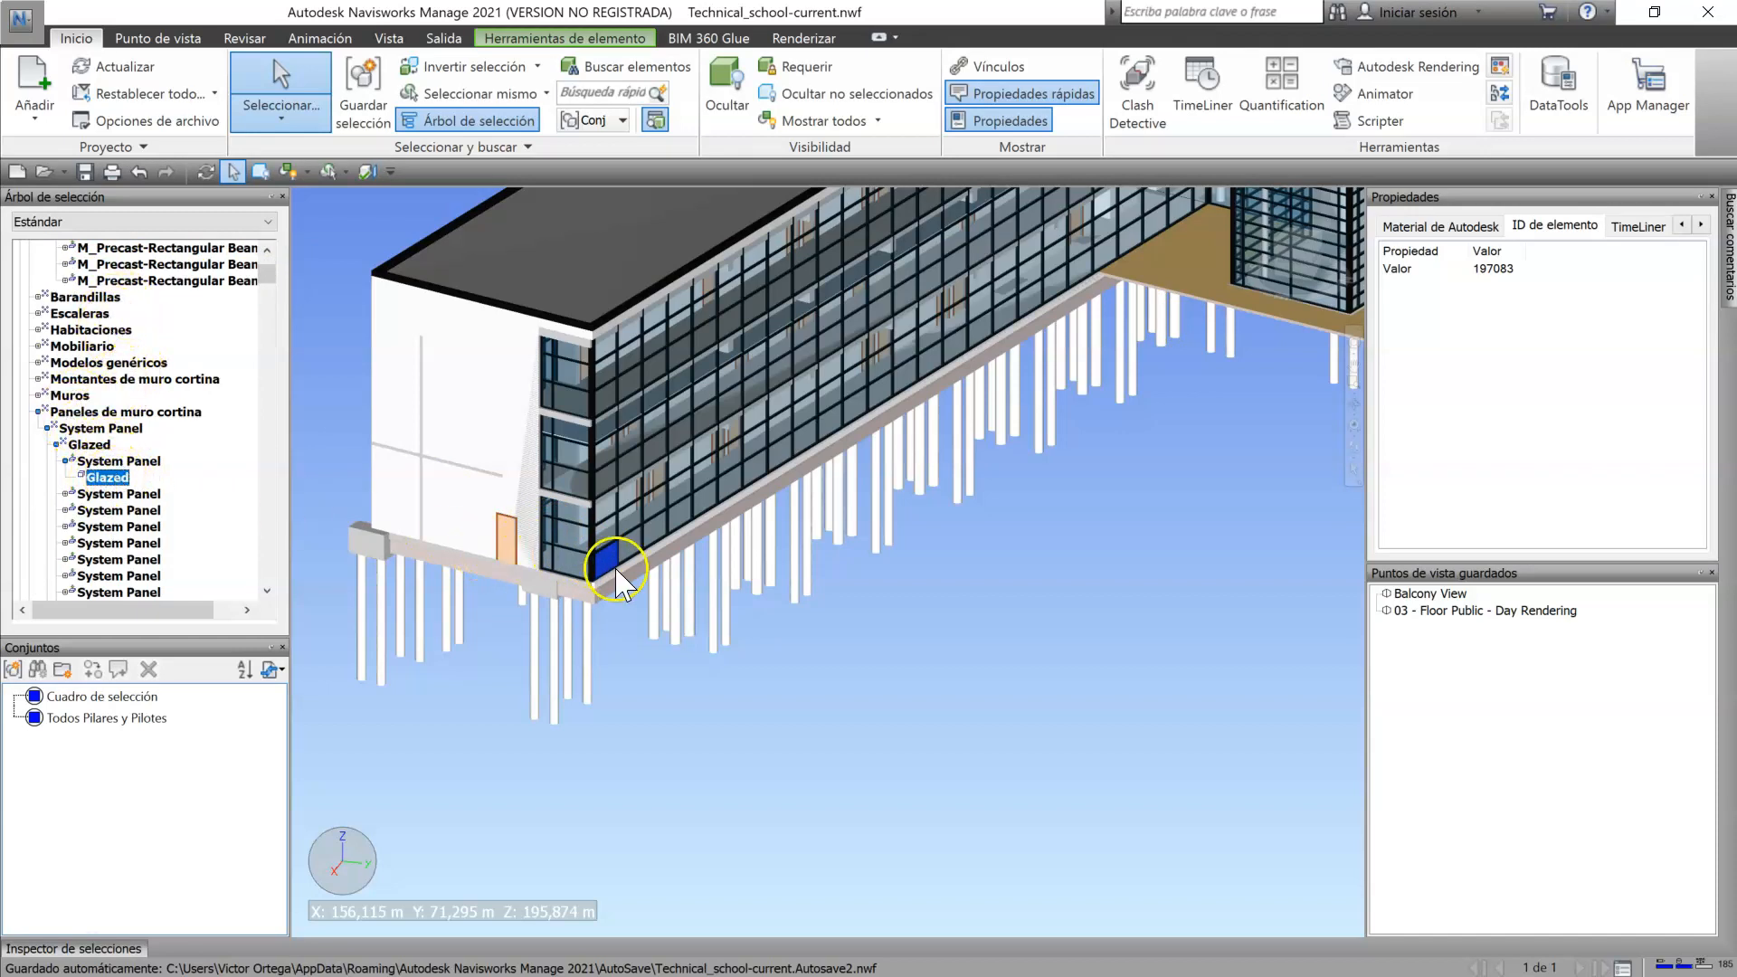
# Step: Trace the glazed corner panel's position in the selection tree, from the model file through the levels and categories down to its geometry
pyautogui.scroll(3, 608, 570)
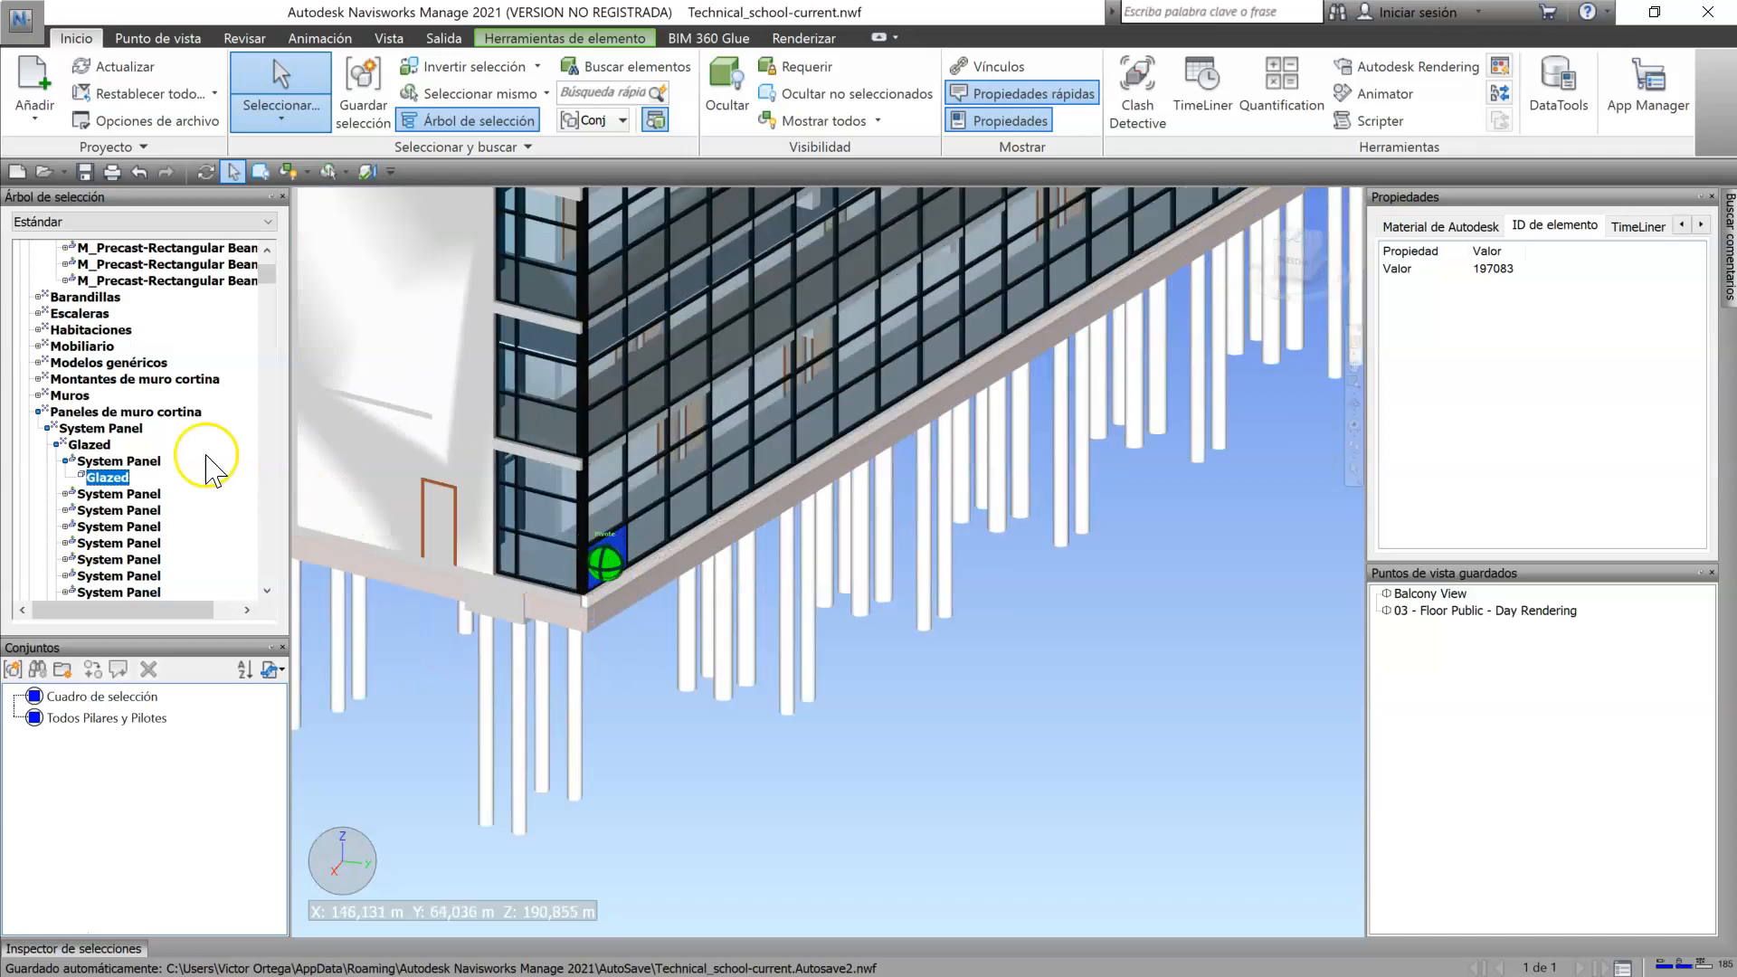
pyautogui.scroll(5, 156, 420)
pyautogui.scroll(2, 152, 414)
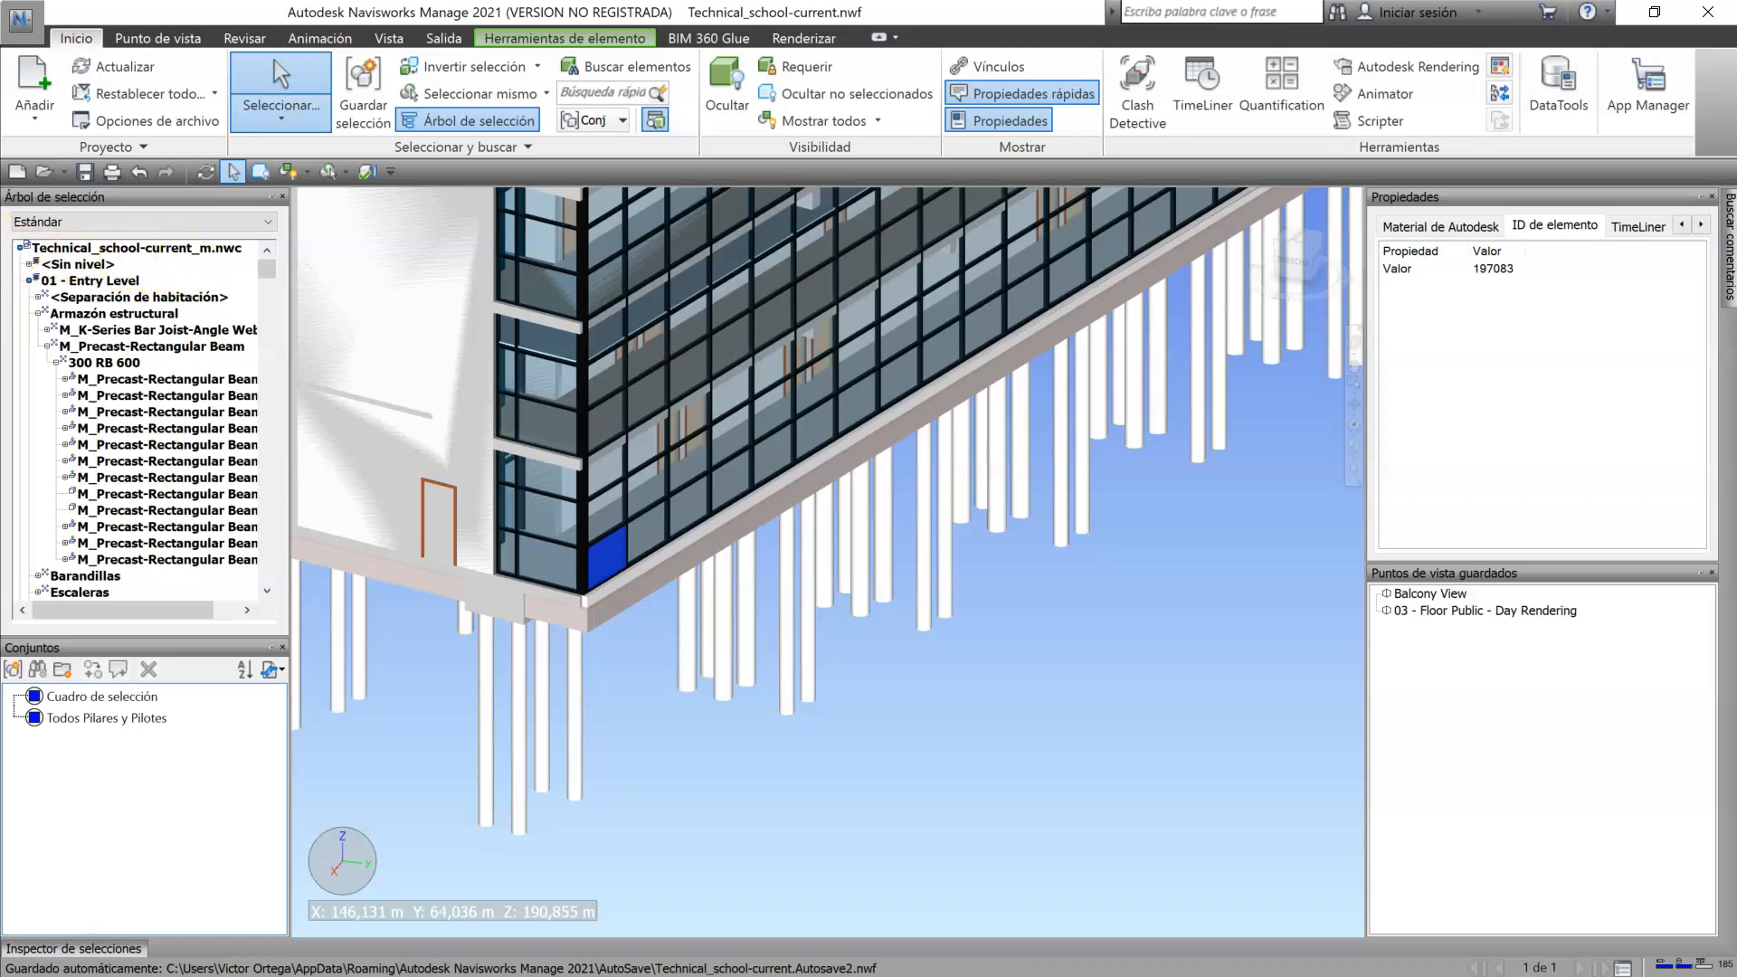
pyautogui.scroll(-5, 122, 425)
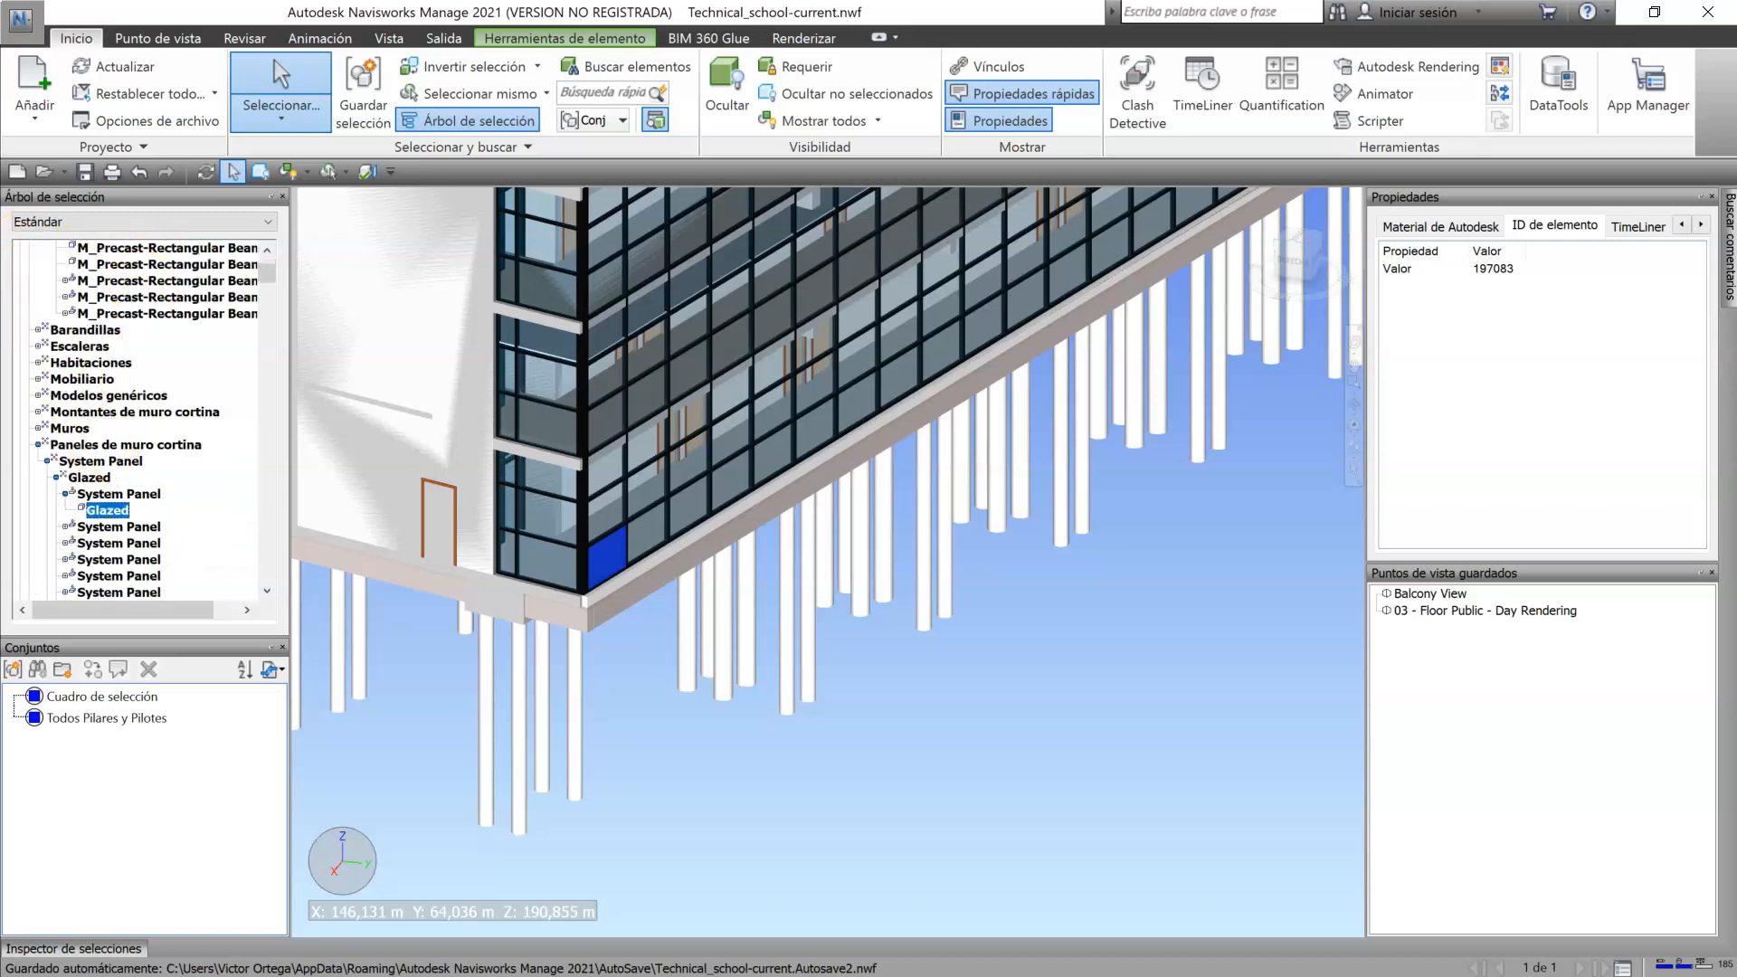
pyautogui.scroll(-1, 52, 452)
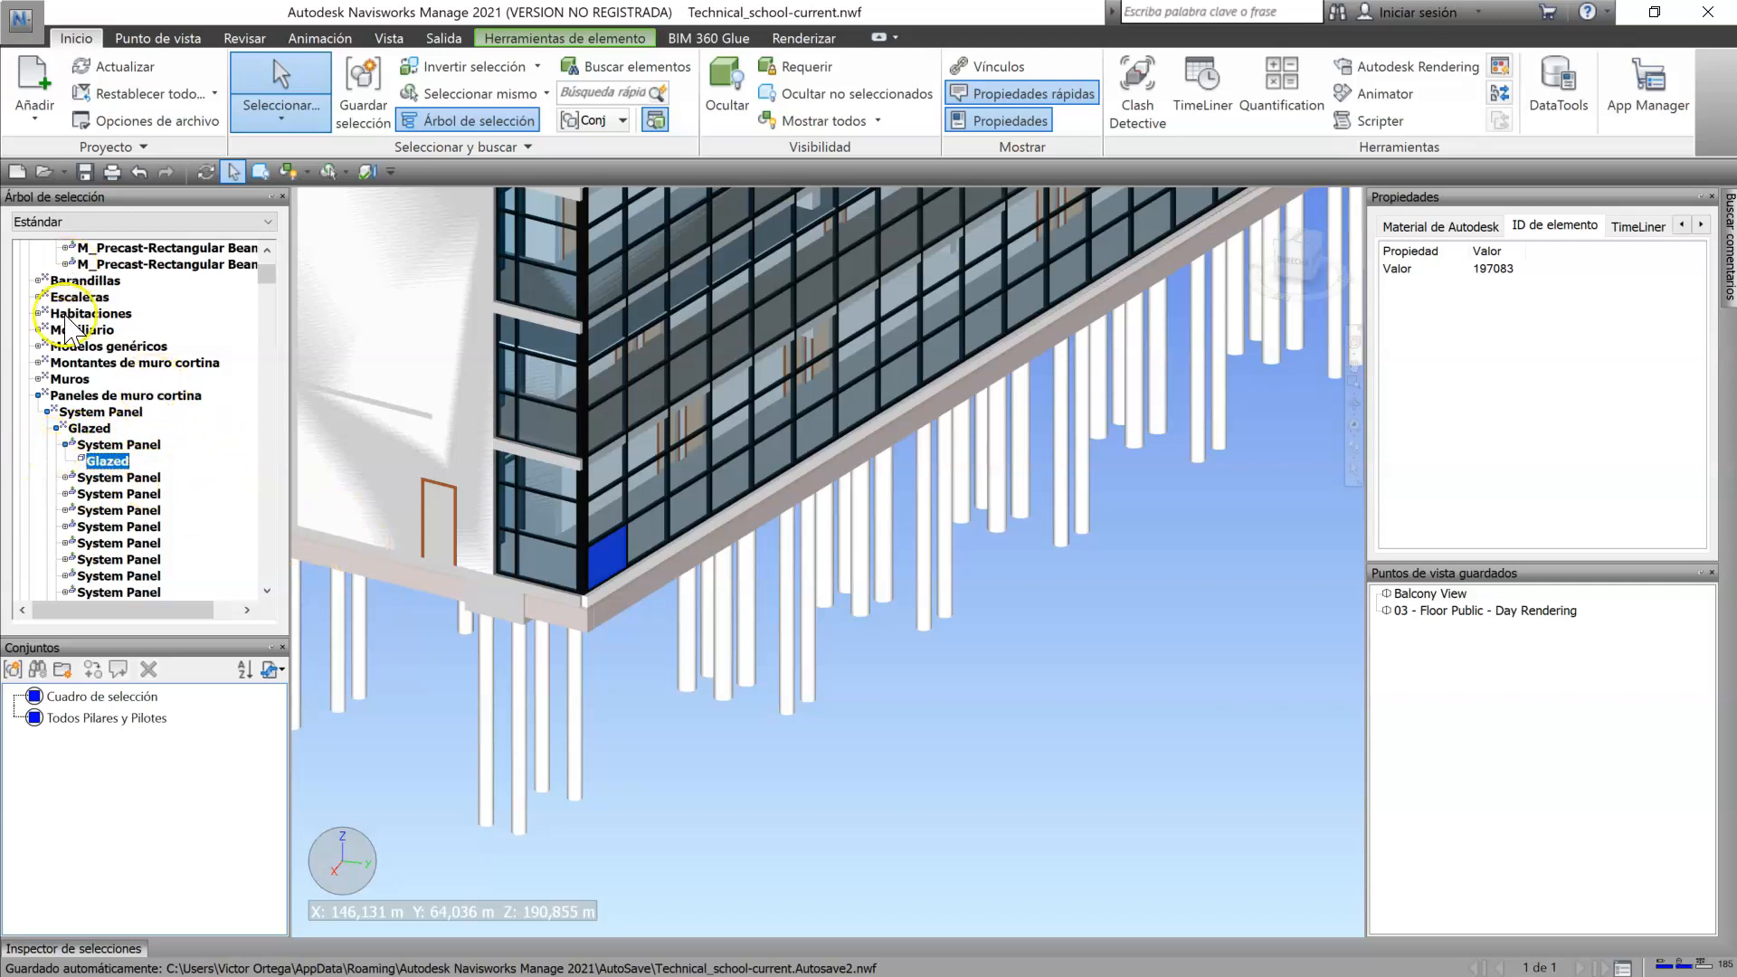
# Step: Inspect the selection level choices for the corner panel, a neighbouring glazed panel and a mullion, and reselect the lowest corner panel
pyautogui.rightClick(609, 548)
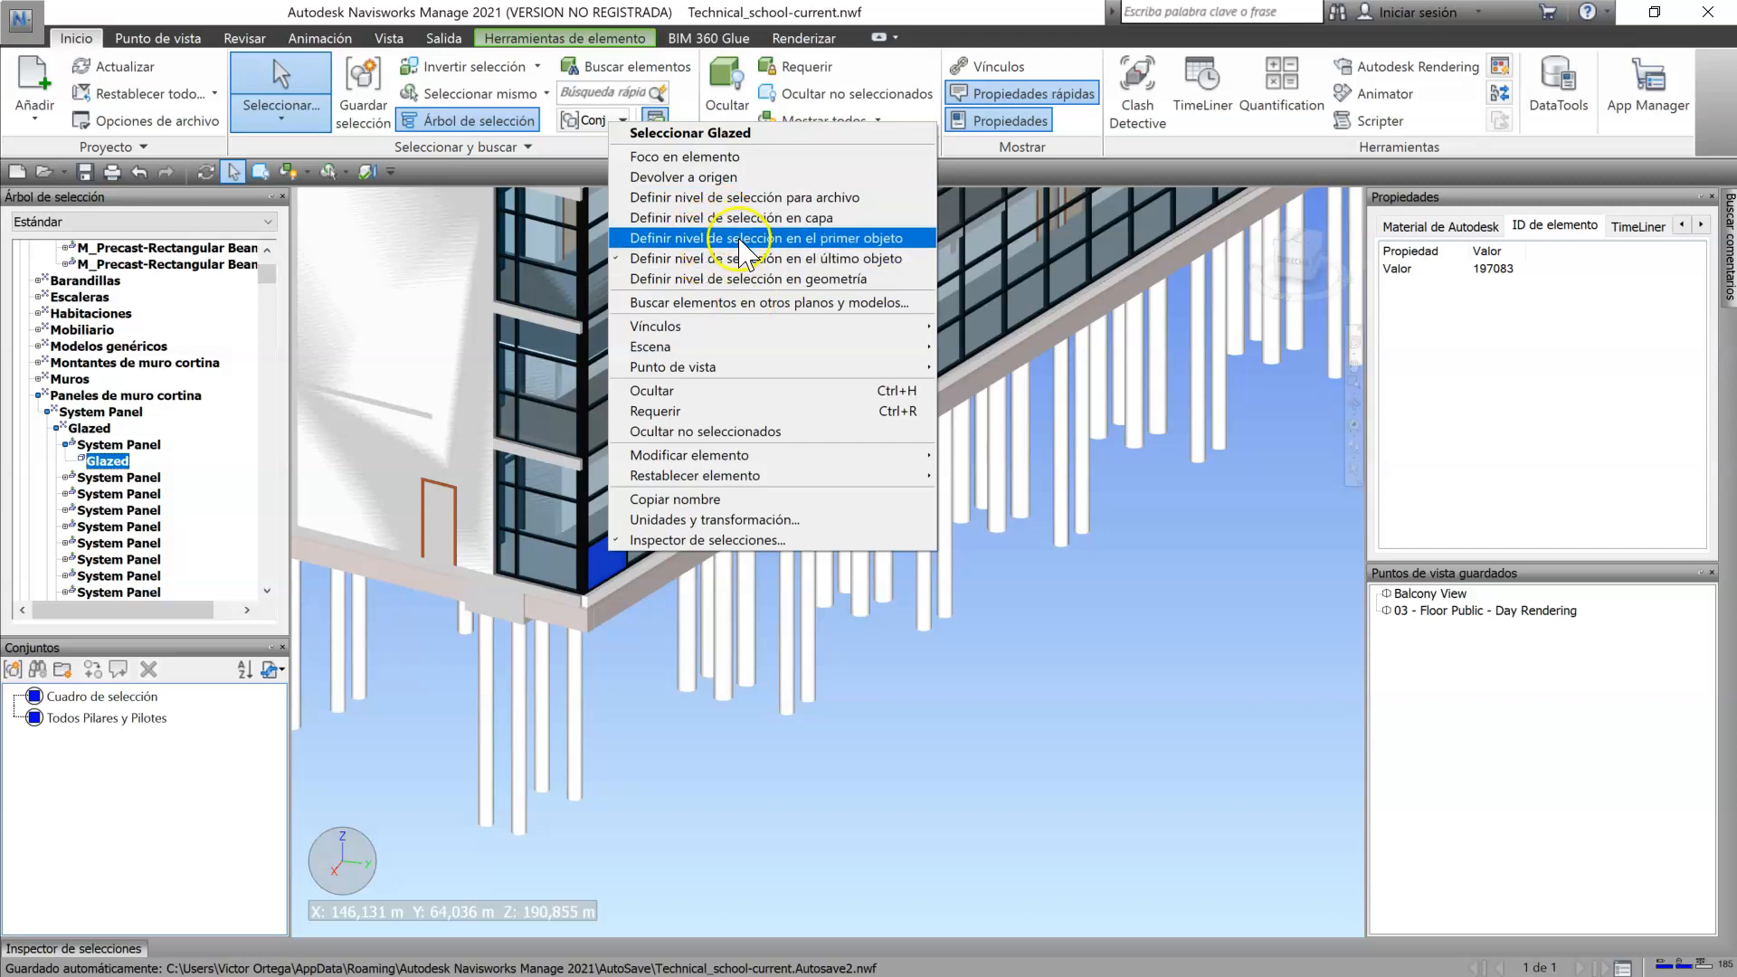
pyautogui.click(595, 514)
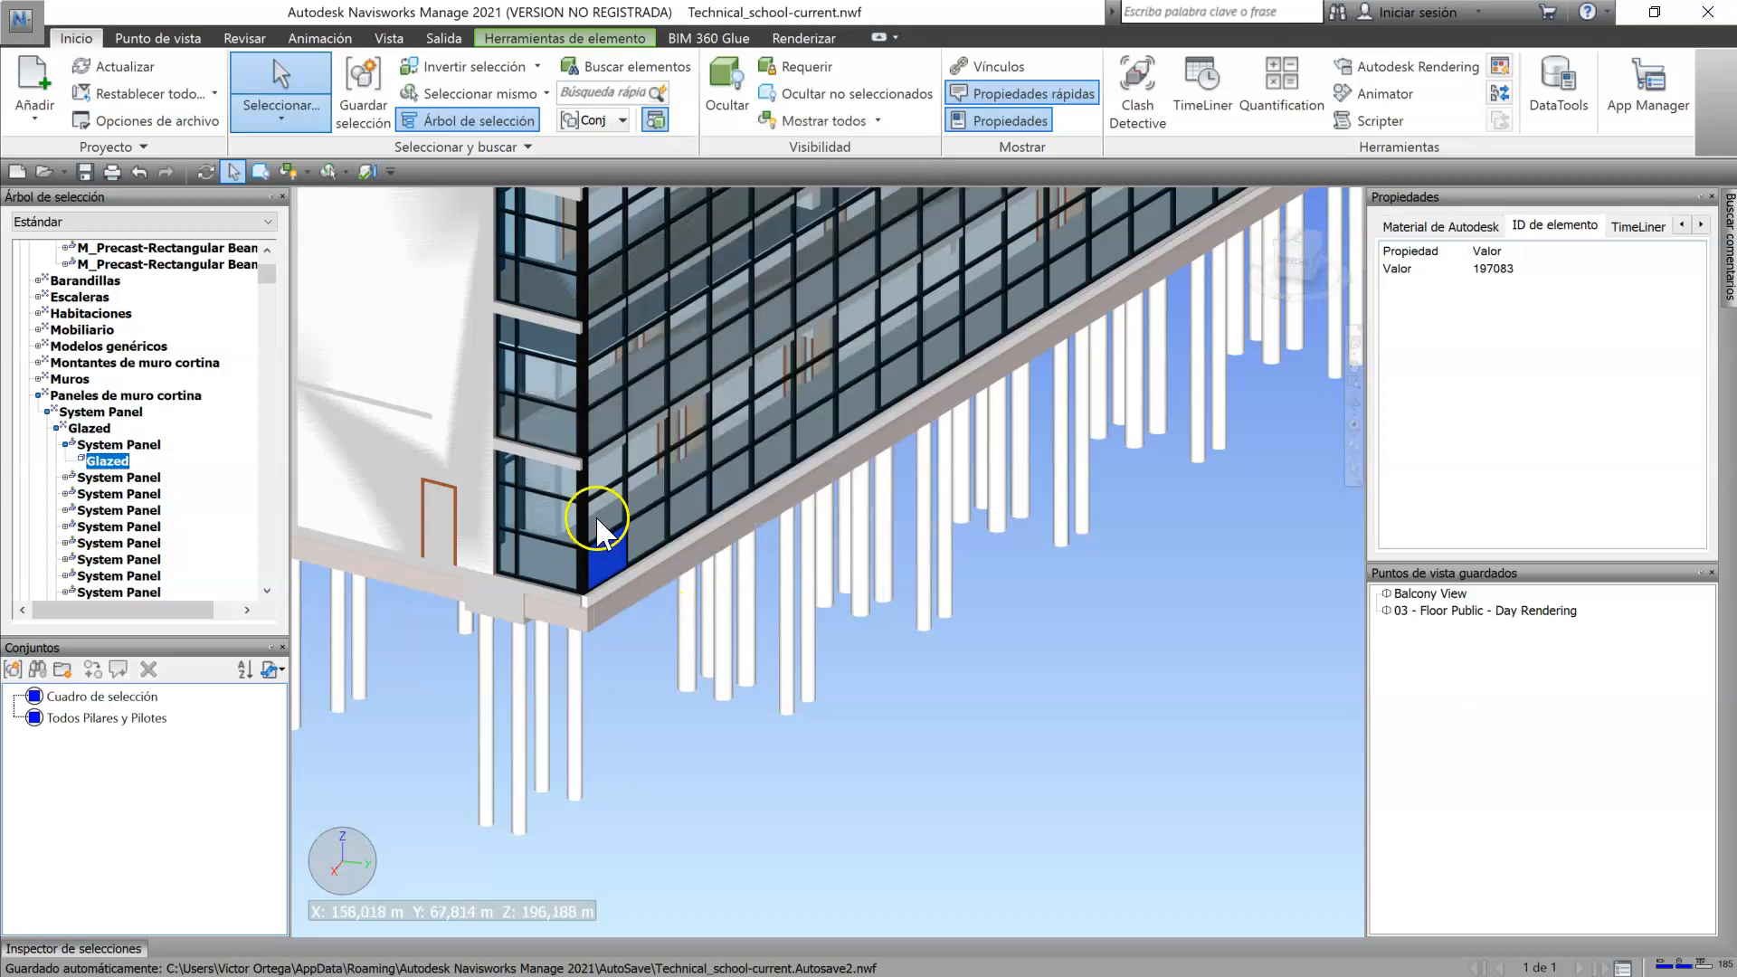
pyautogui.click(653, 481)
pyautogui.rightClick(653, 480)
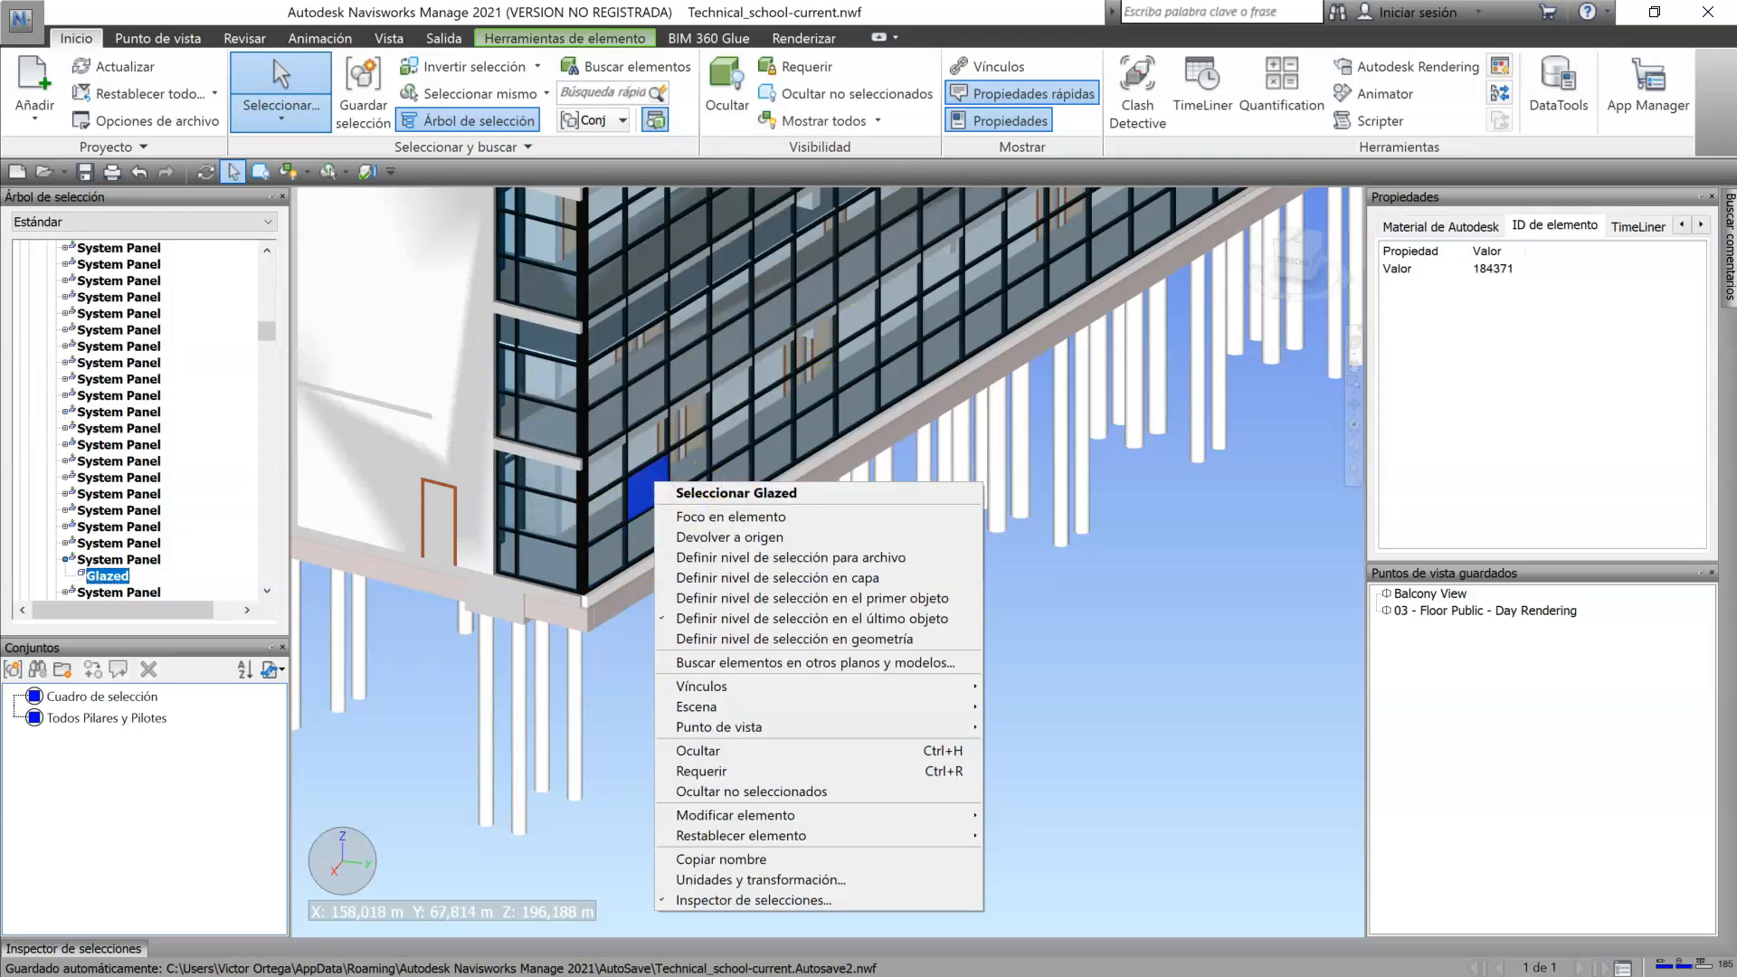
pyautogui.rightClick(829, 320)
pyautogui.rightClick(634, 384)
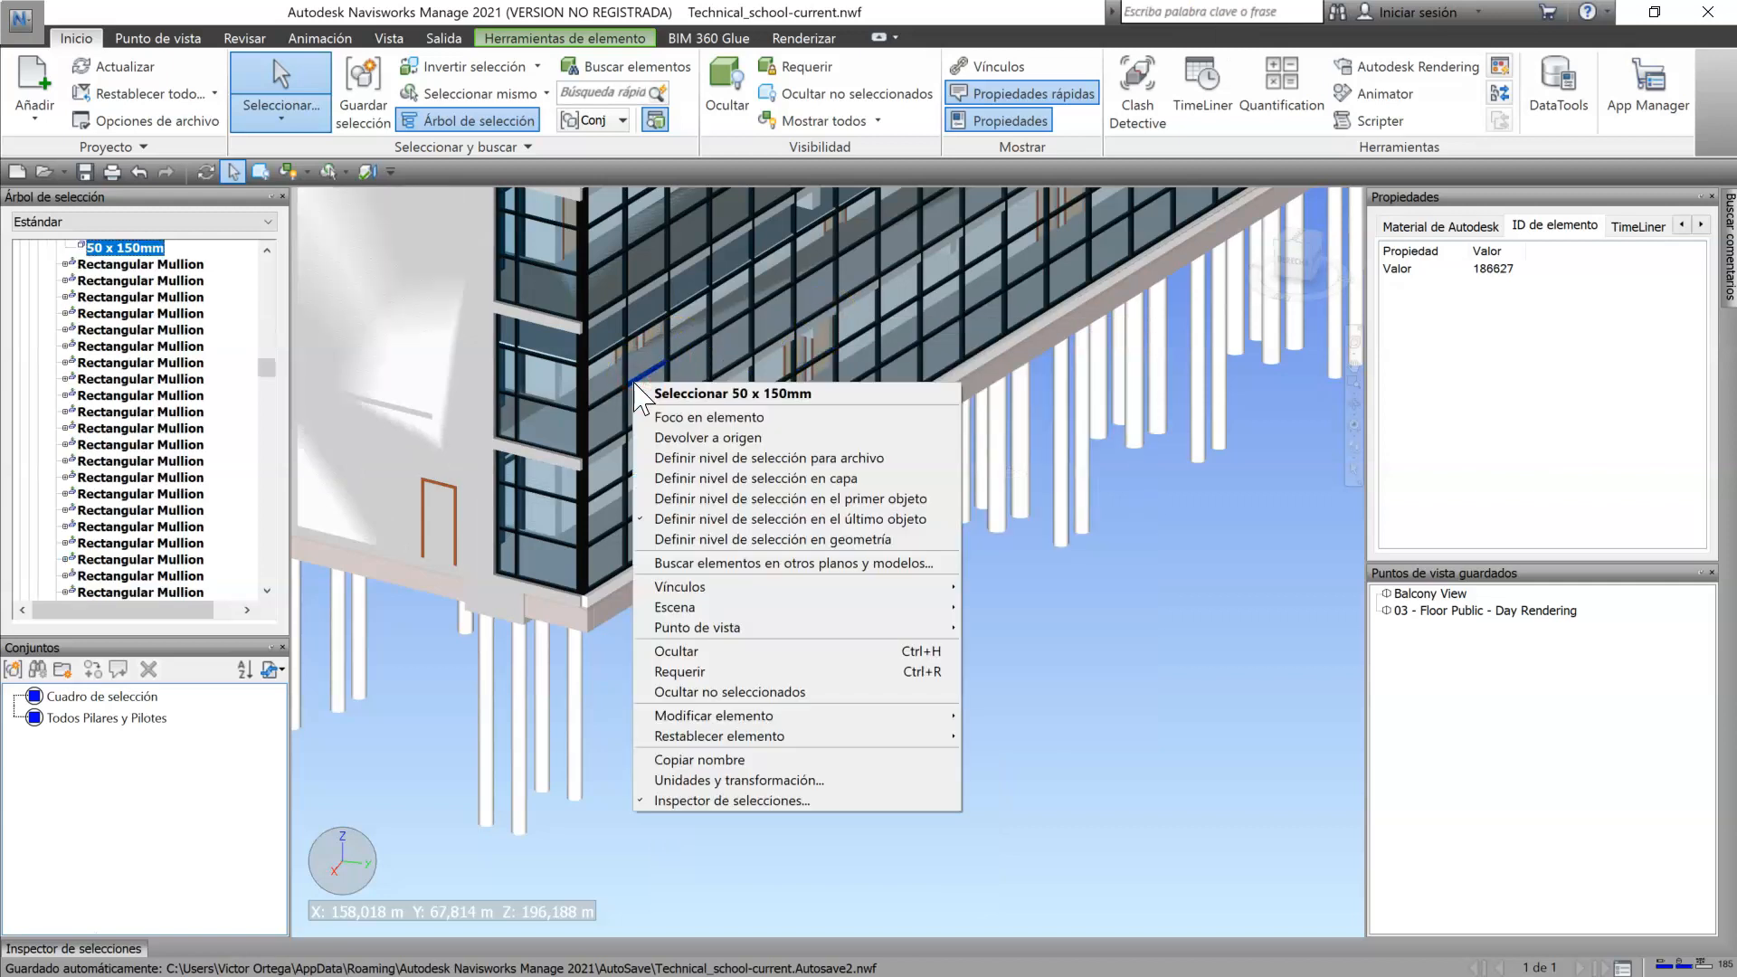
pyautogui.click(612, 554)
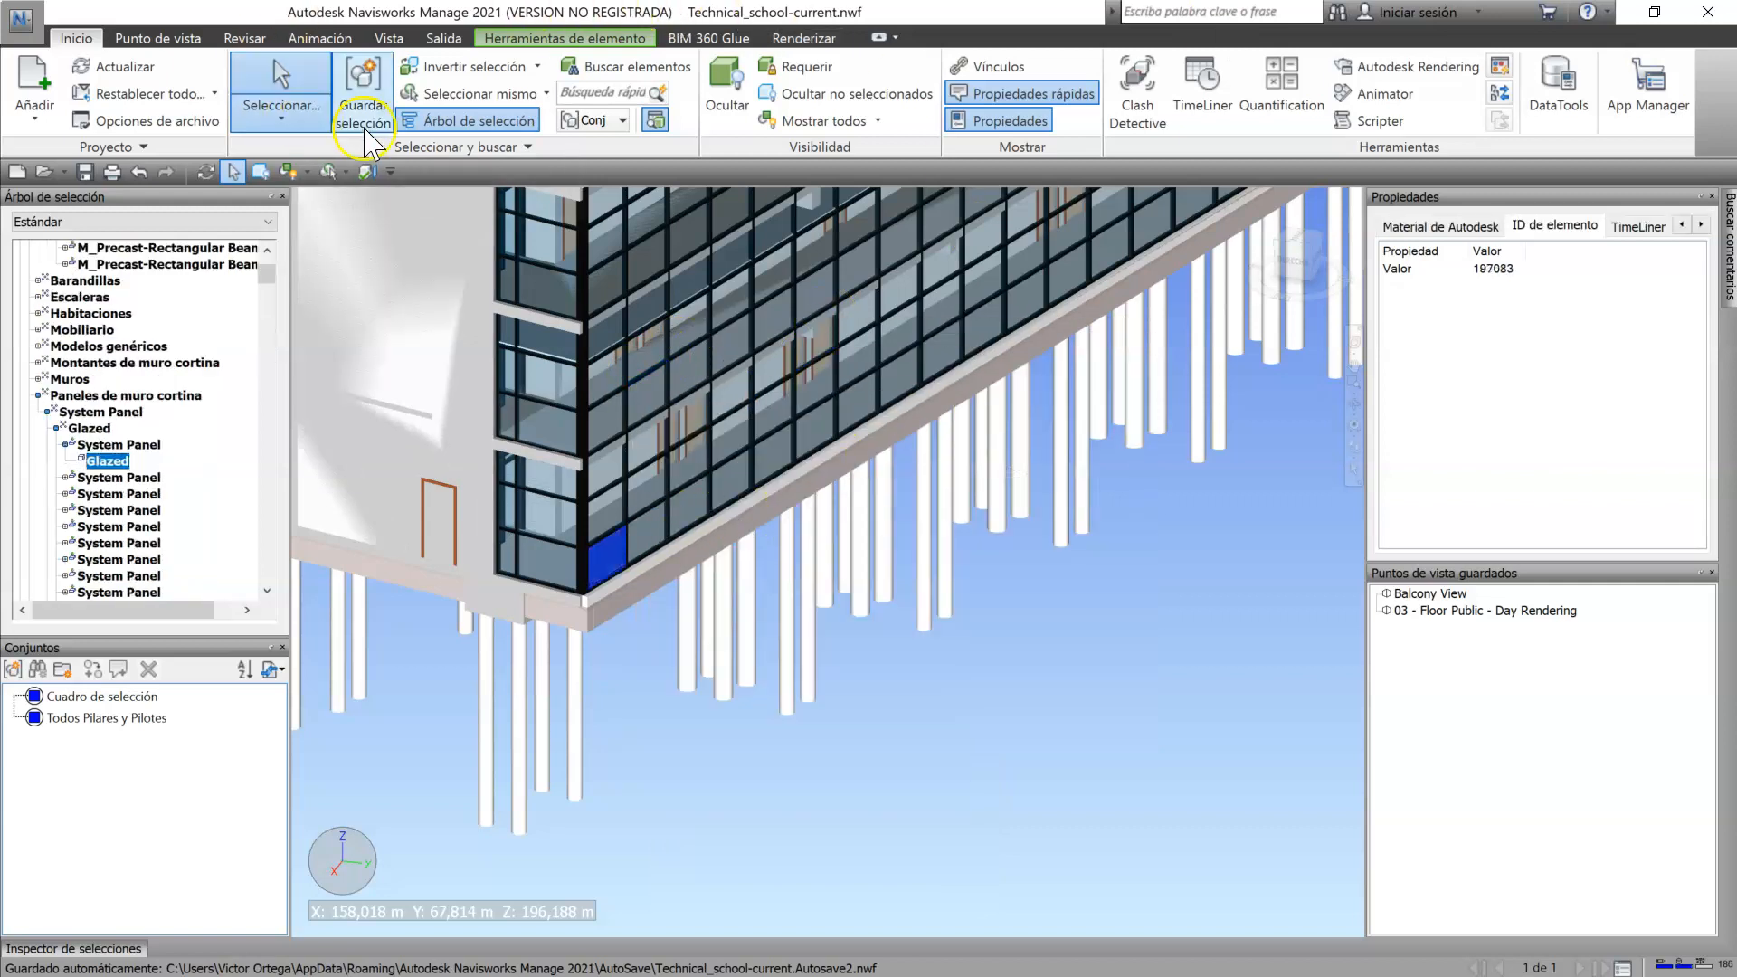
# Step: Review the available selection resolution levels among the extended select and search settings, and clear the selection
pyautogui.click(507, 147)
pyautogui.click(425, 171)
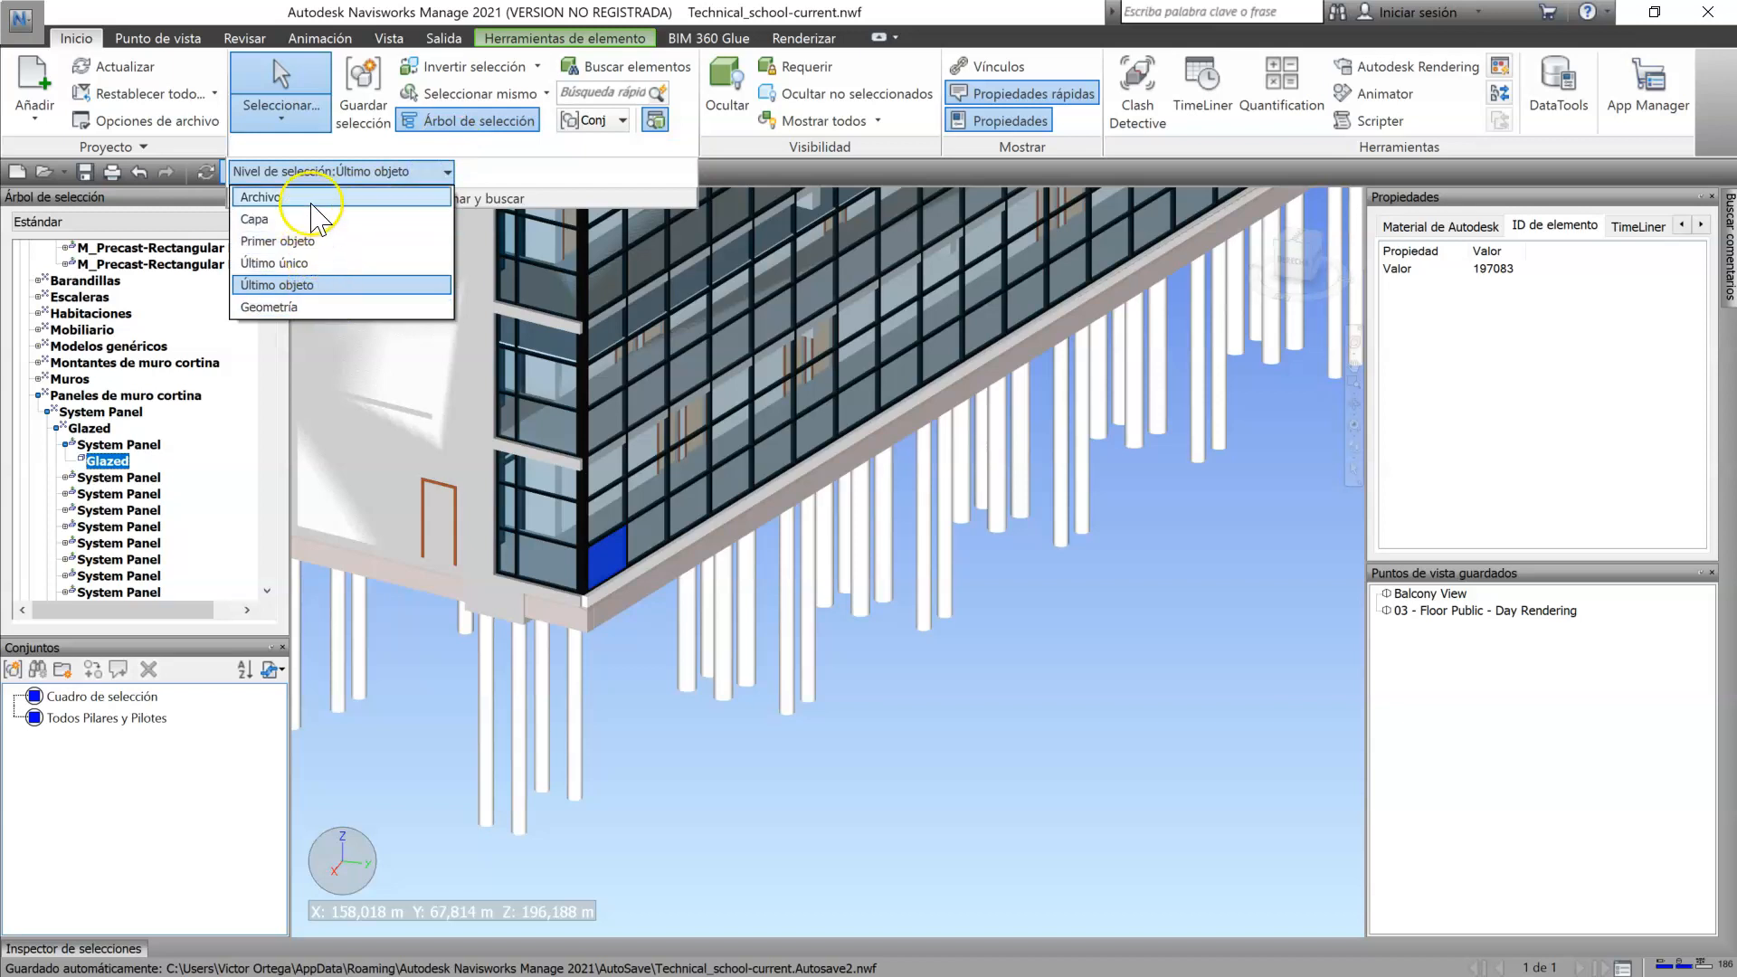
pyautogui.click(891, 739)
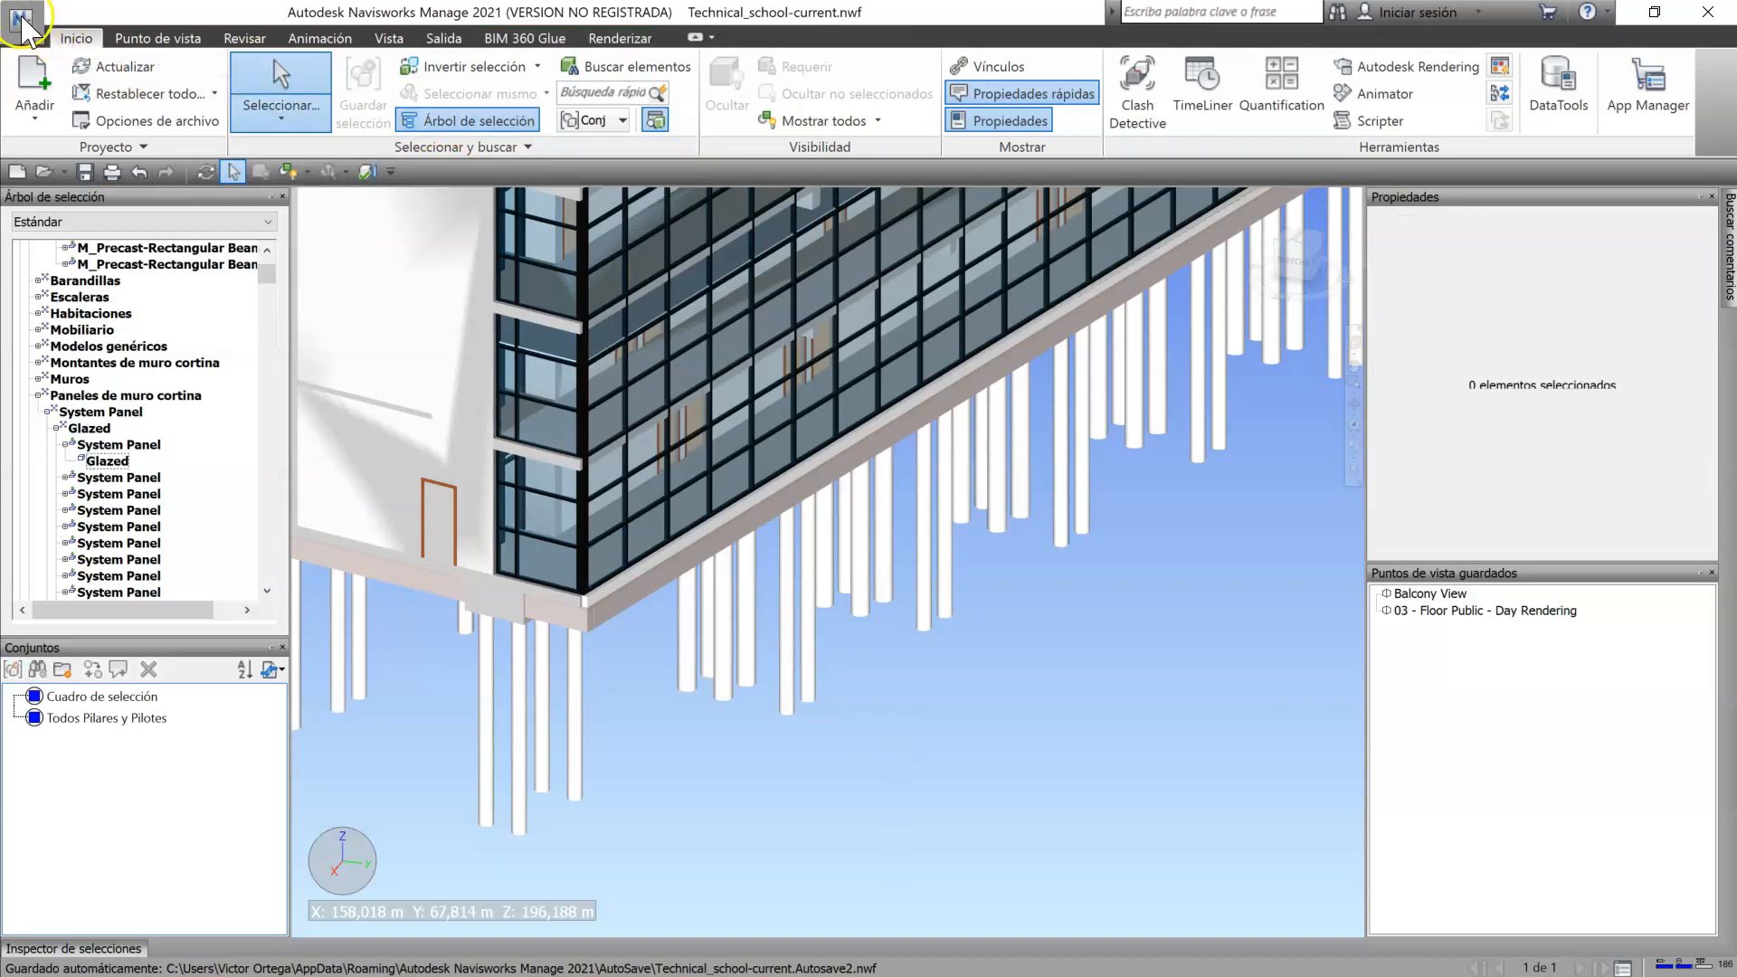
# Step: Review the selection resolution choices in the interface options of the options editor and close it
pyautogui.click(25, 27)
pyautogui.click(280, 509)
pyautogui.click(102, 232)
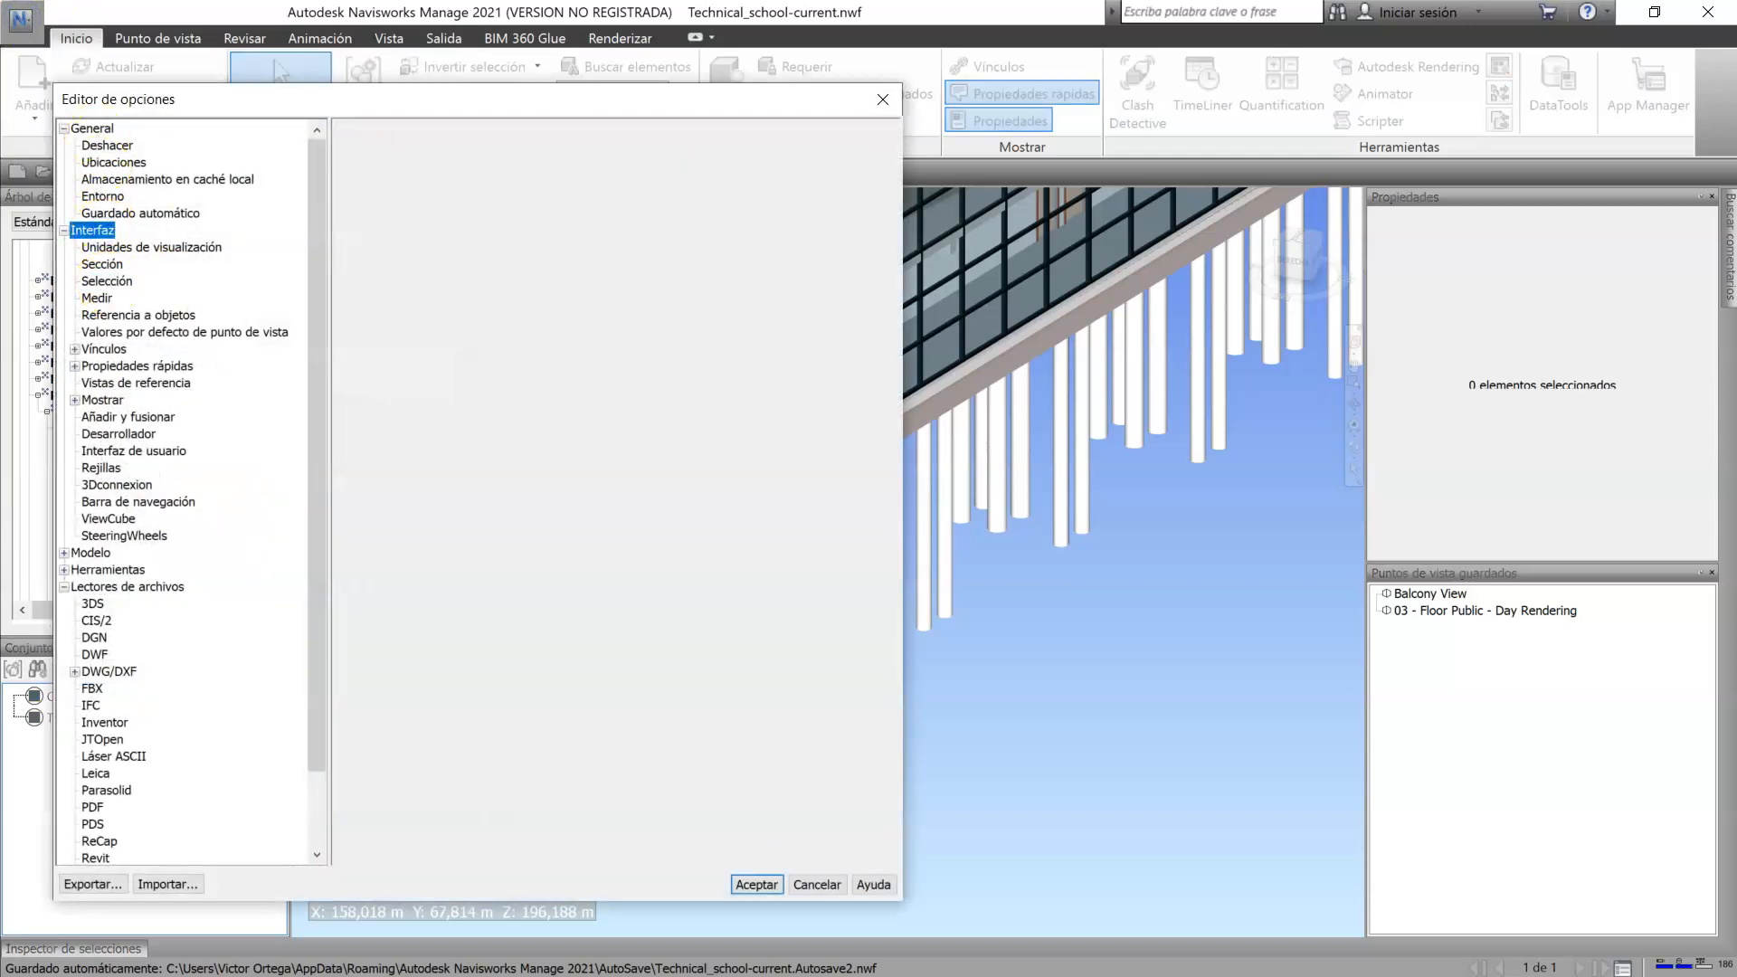
pyautogui.click(107, 281)
pyautogui.click(667, 152)
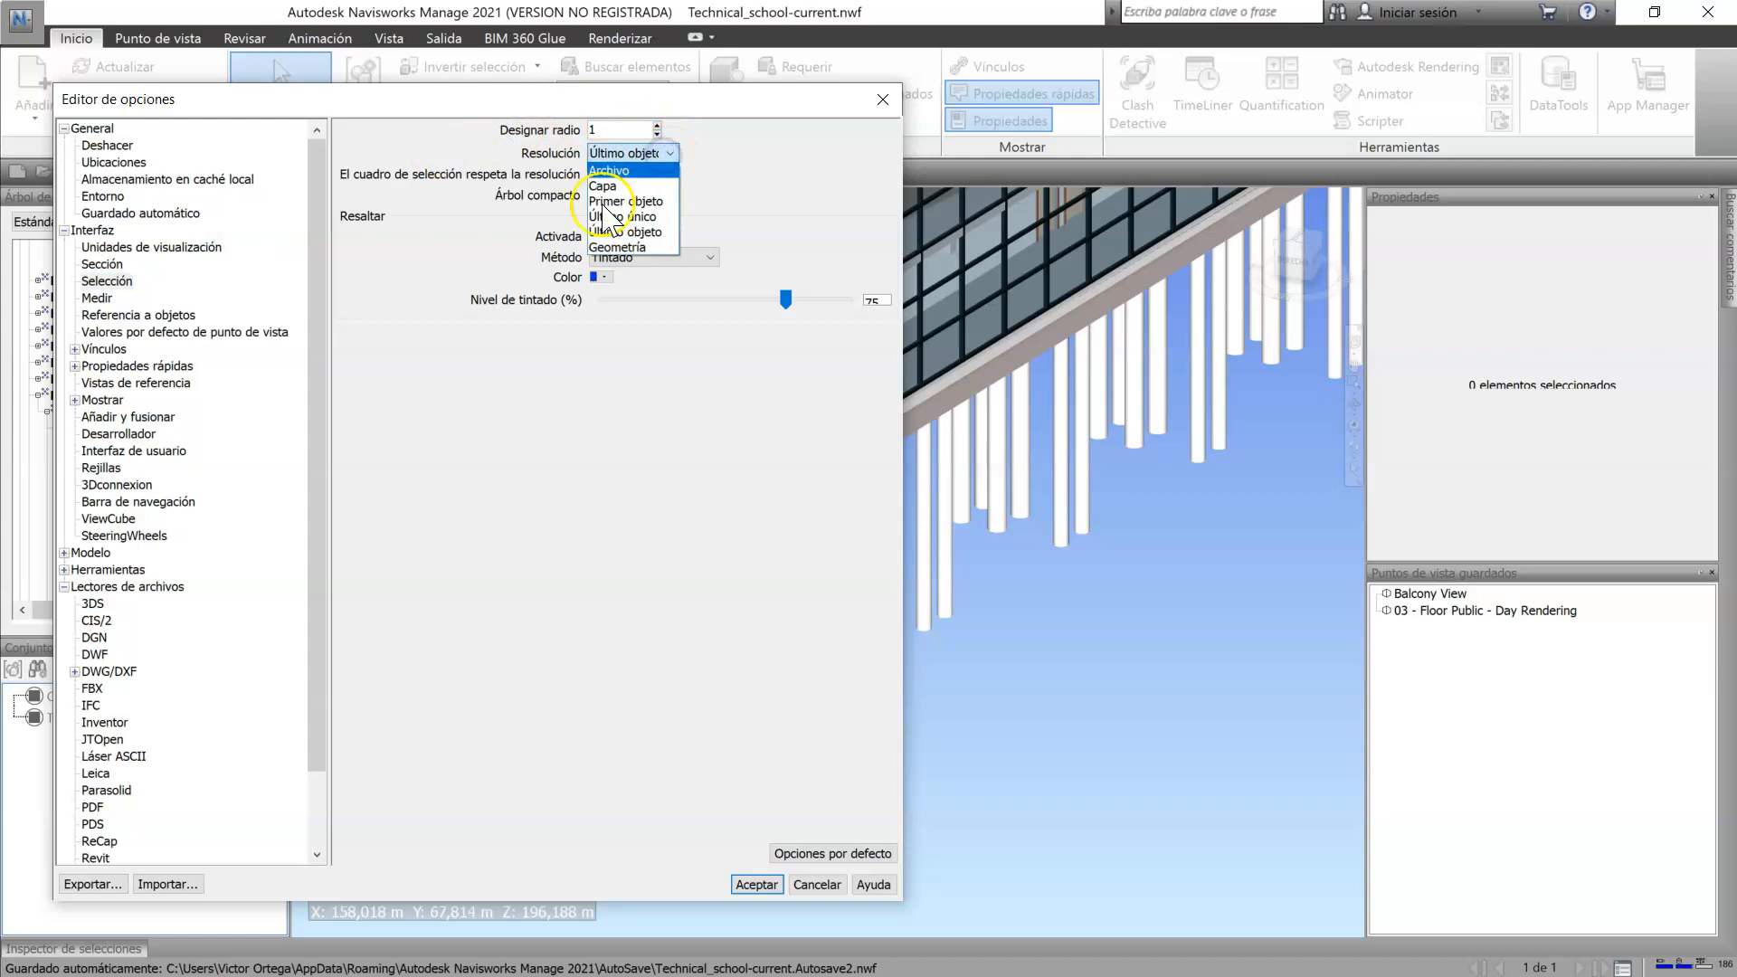
pyautogui.click(669, 152)
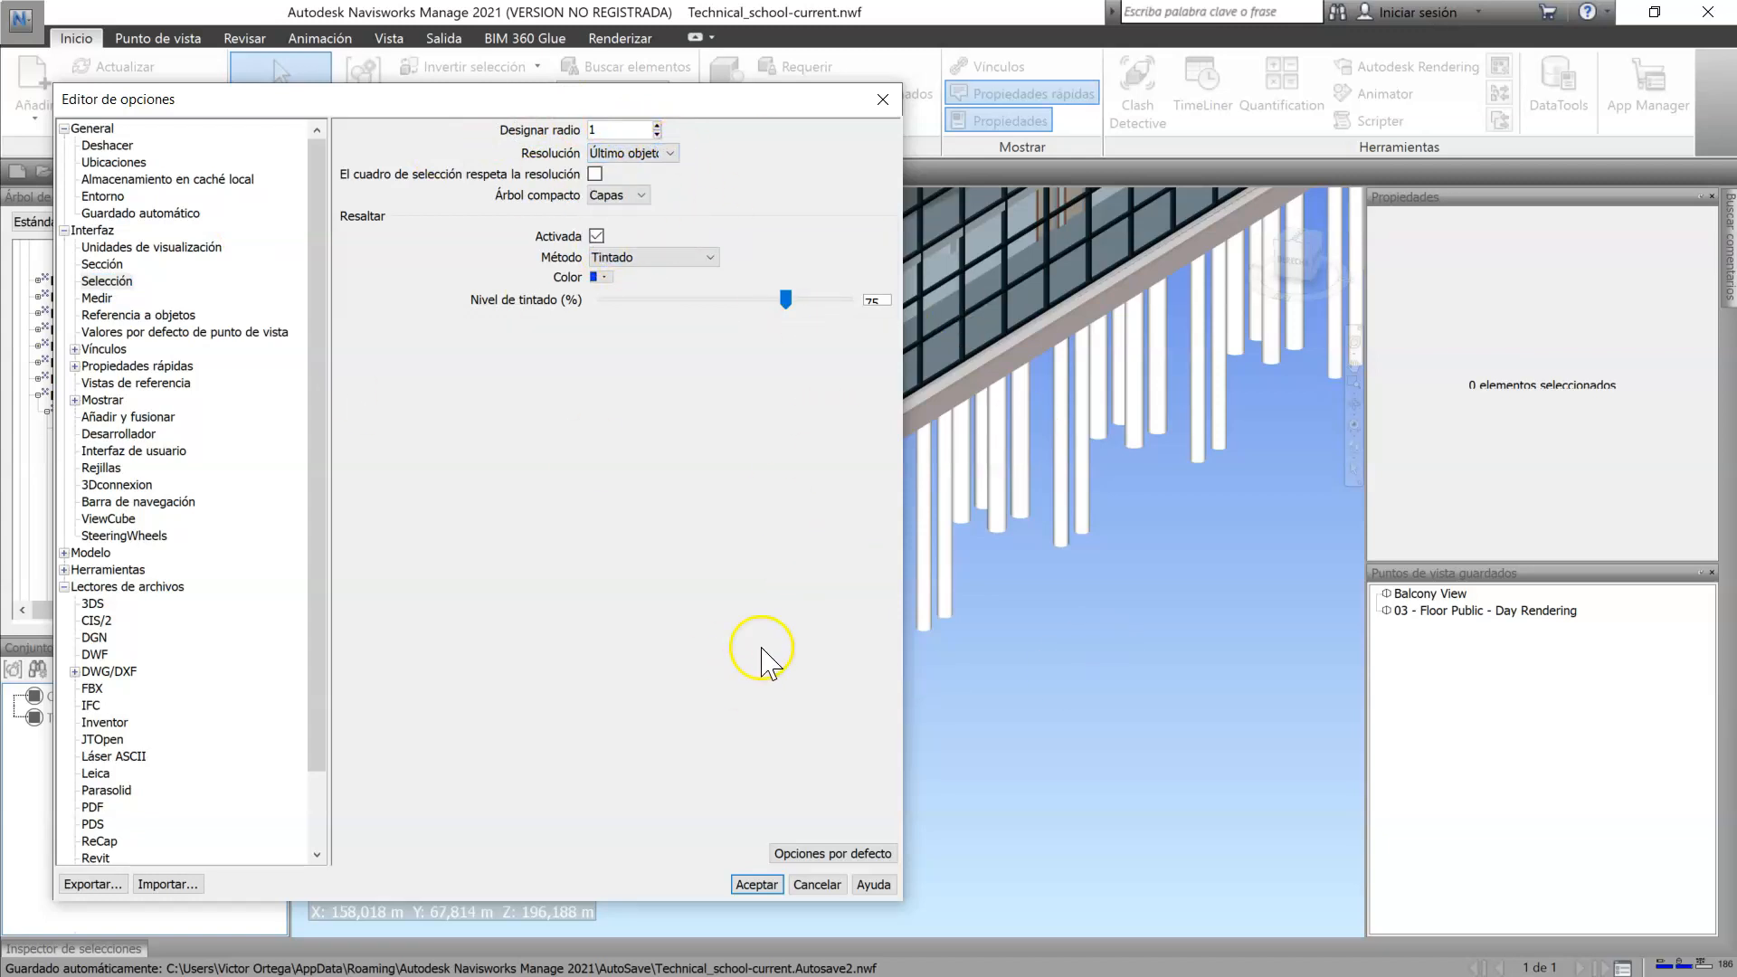
pyautogui.press('Return')
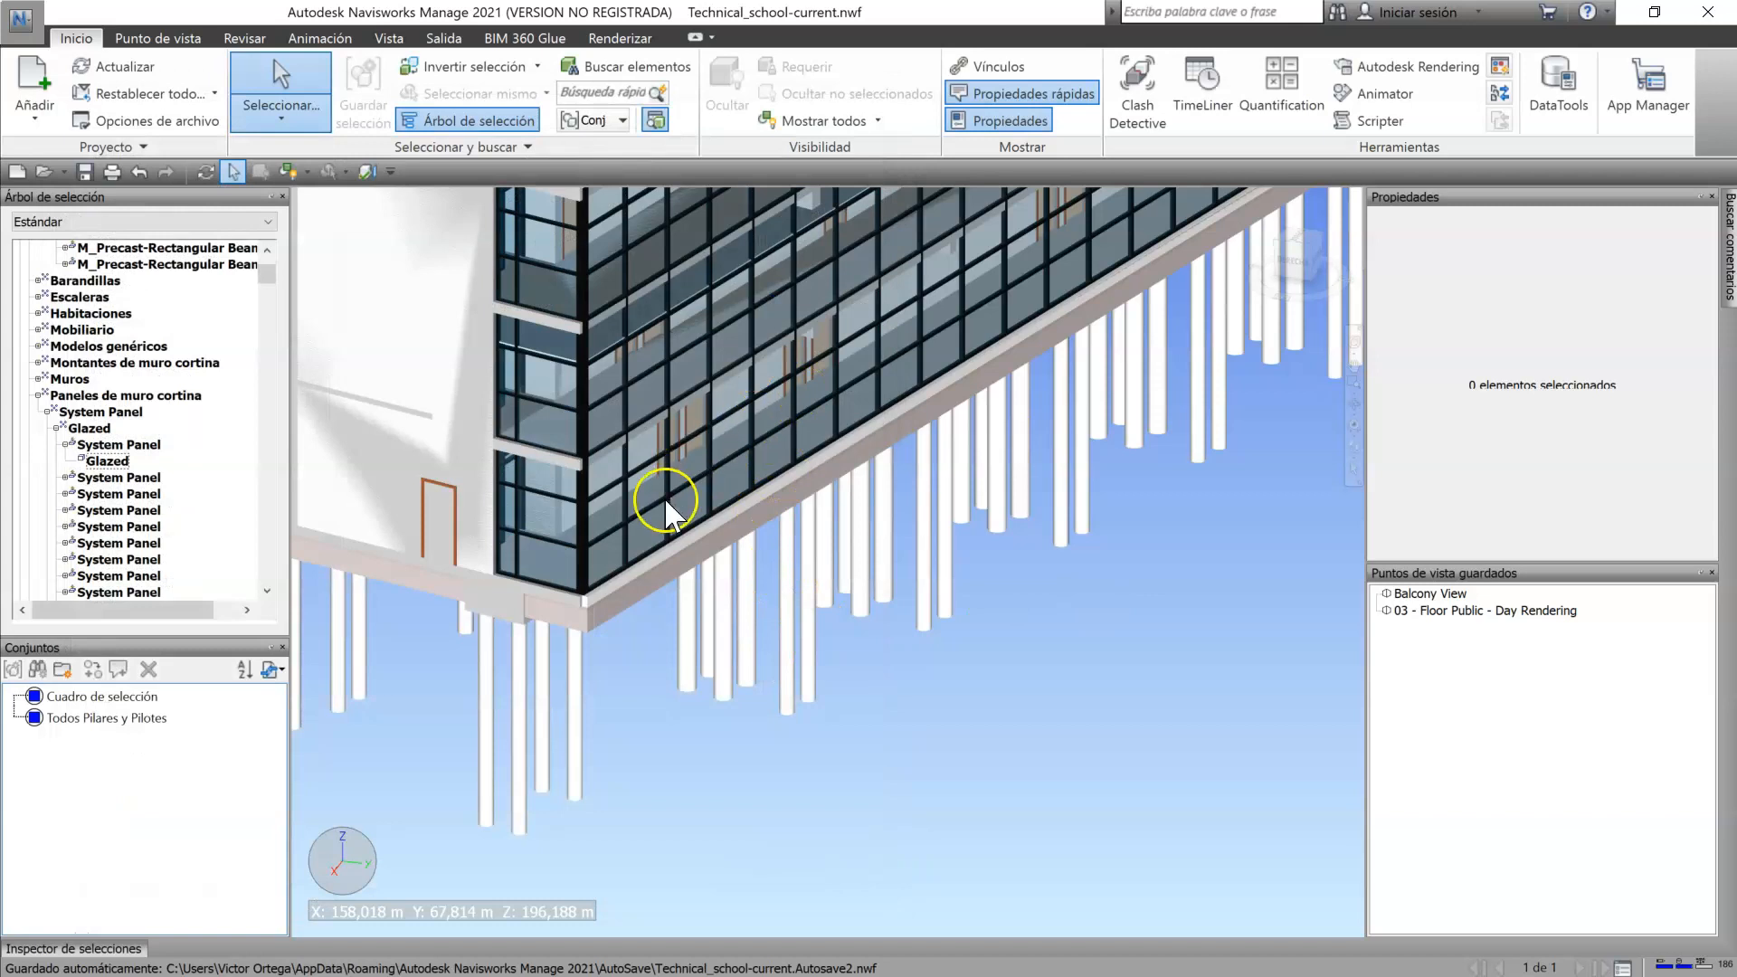
# Step: Set the selection level to file and select the model through a glazed panel at the lower corner
pyautogui.rightClick(615, 554)
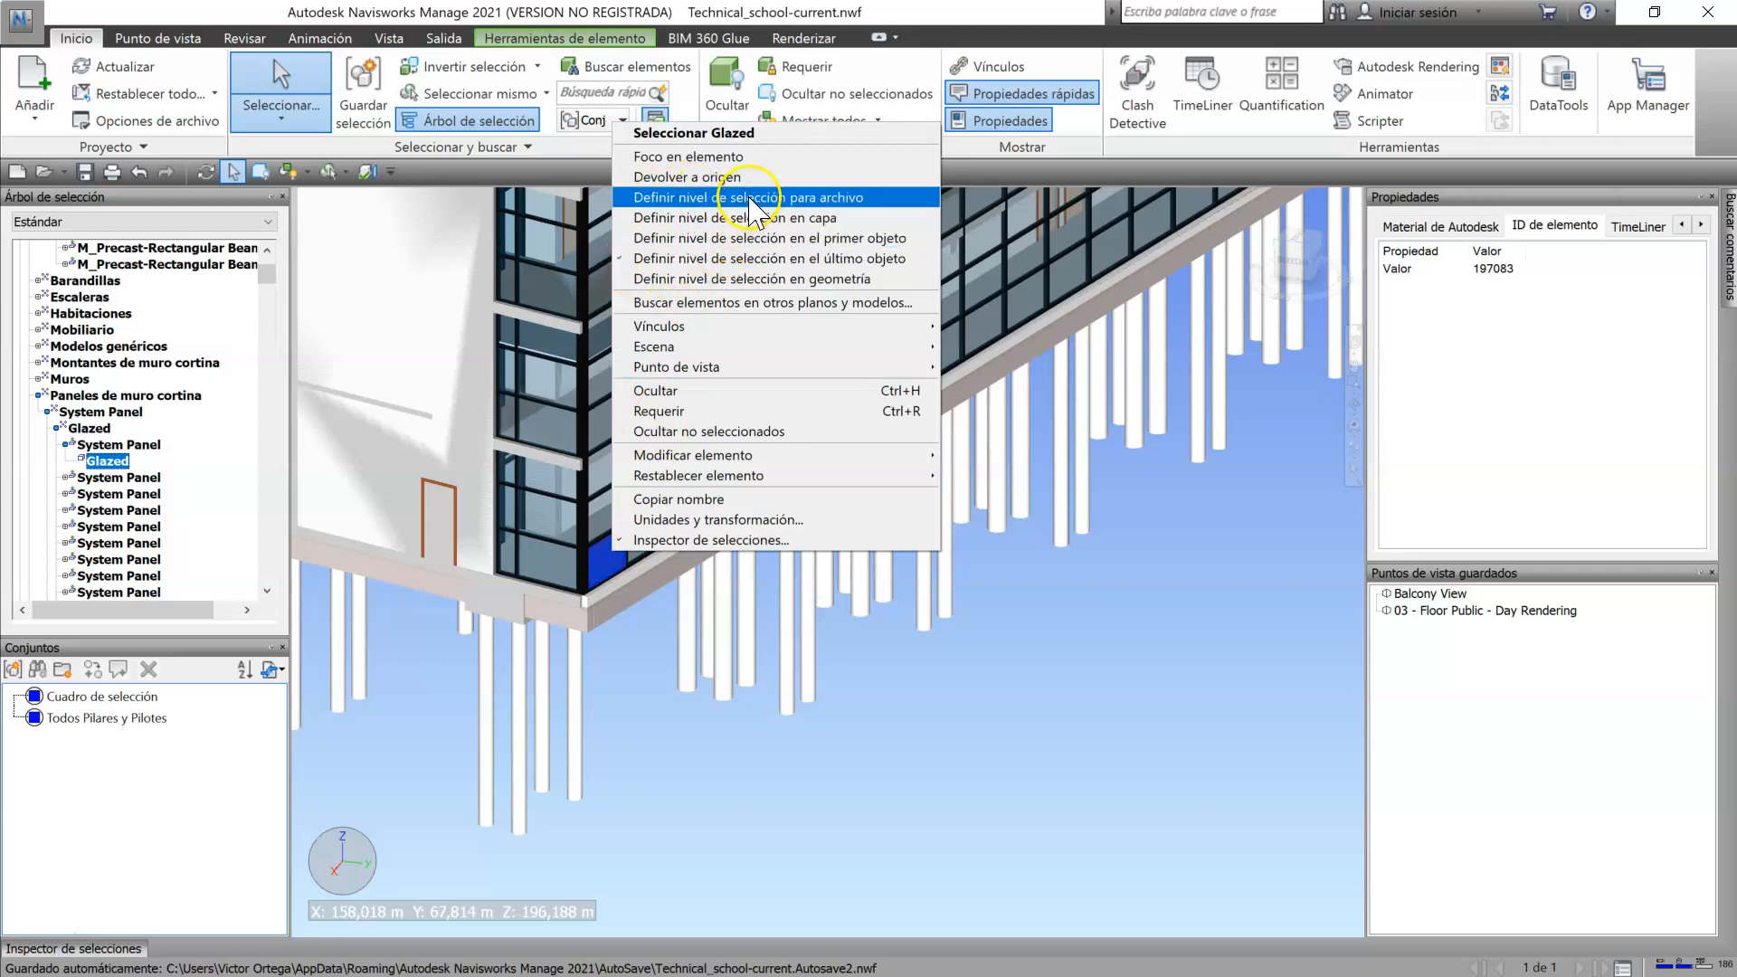
pyautogui.click(749, 197)
pyautogui.click(613, 520)
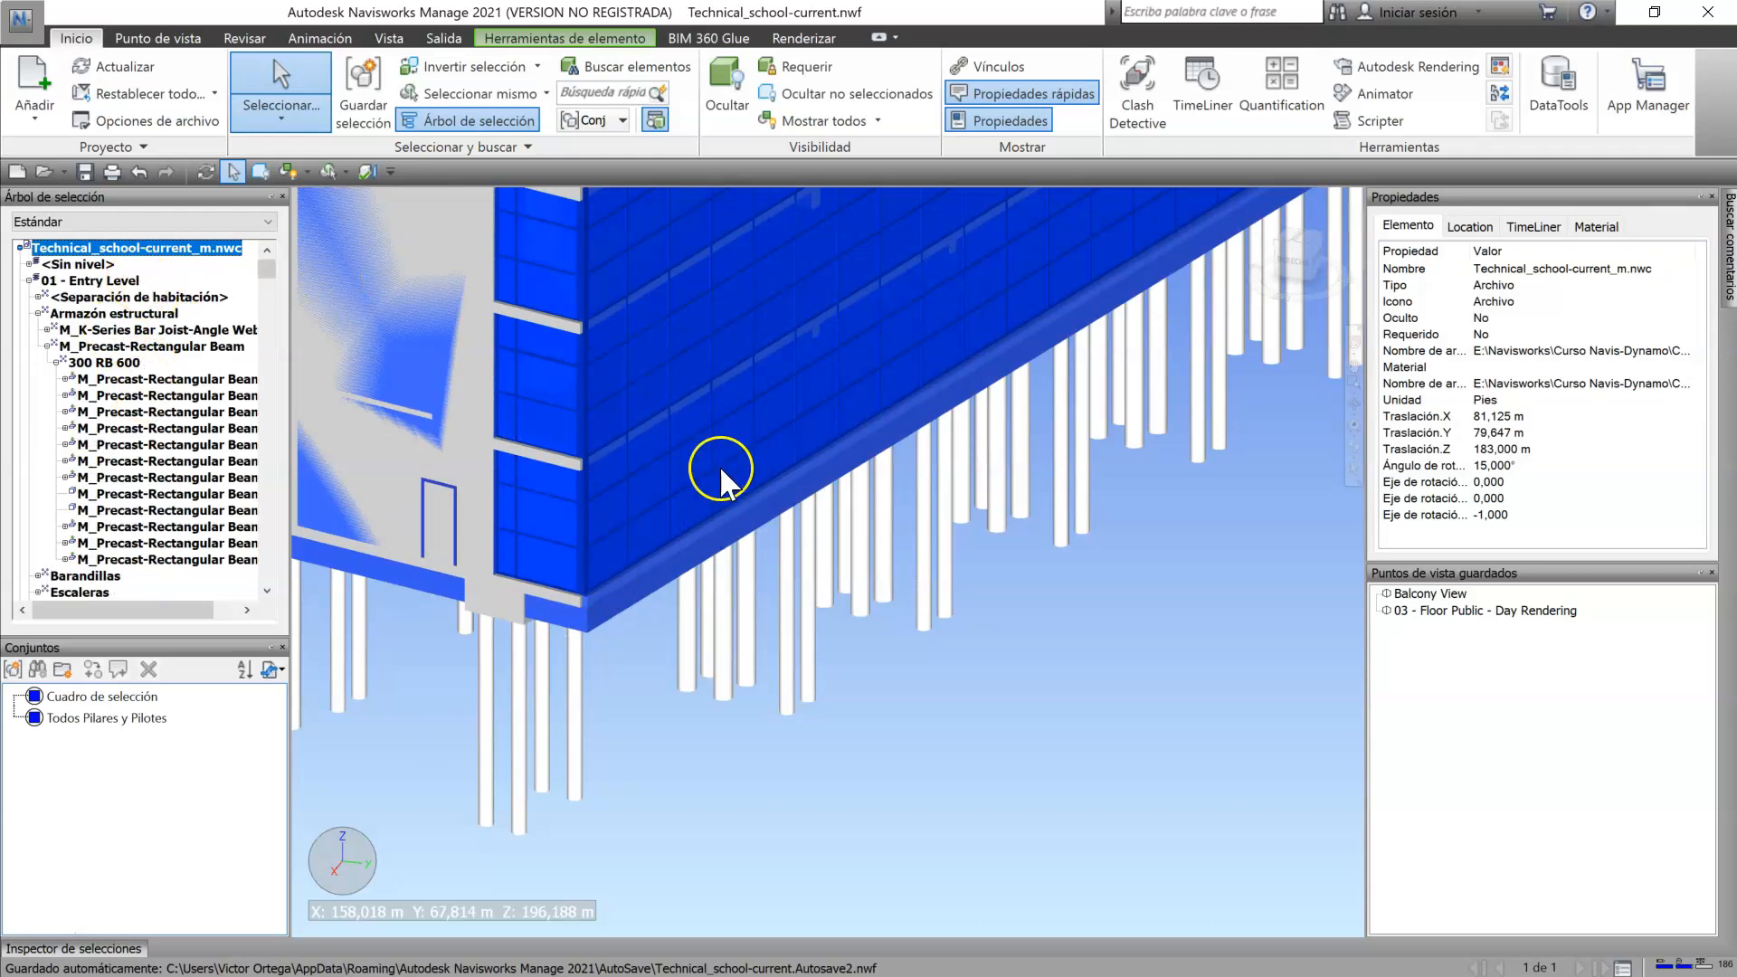
# Step: Set the selection level to layer and select all elements of 01 - Entry Level through the building's lower corner
pyautogui.rightClick(615, 554)
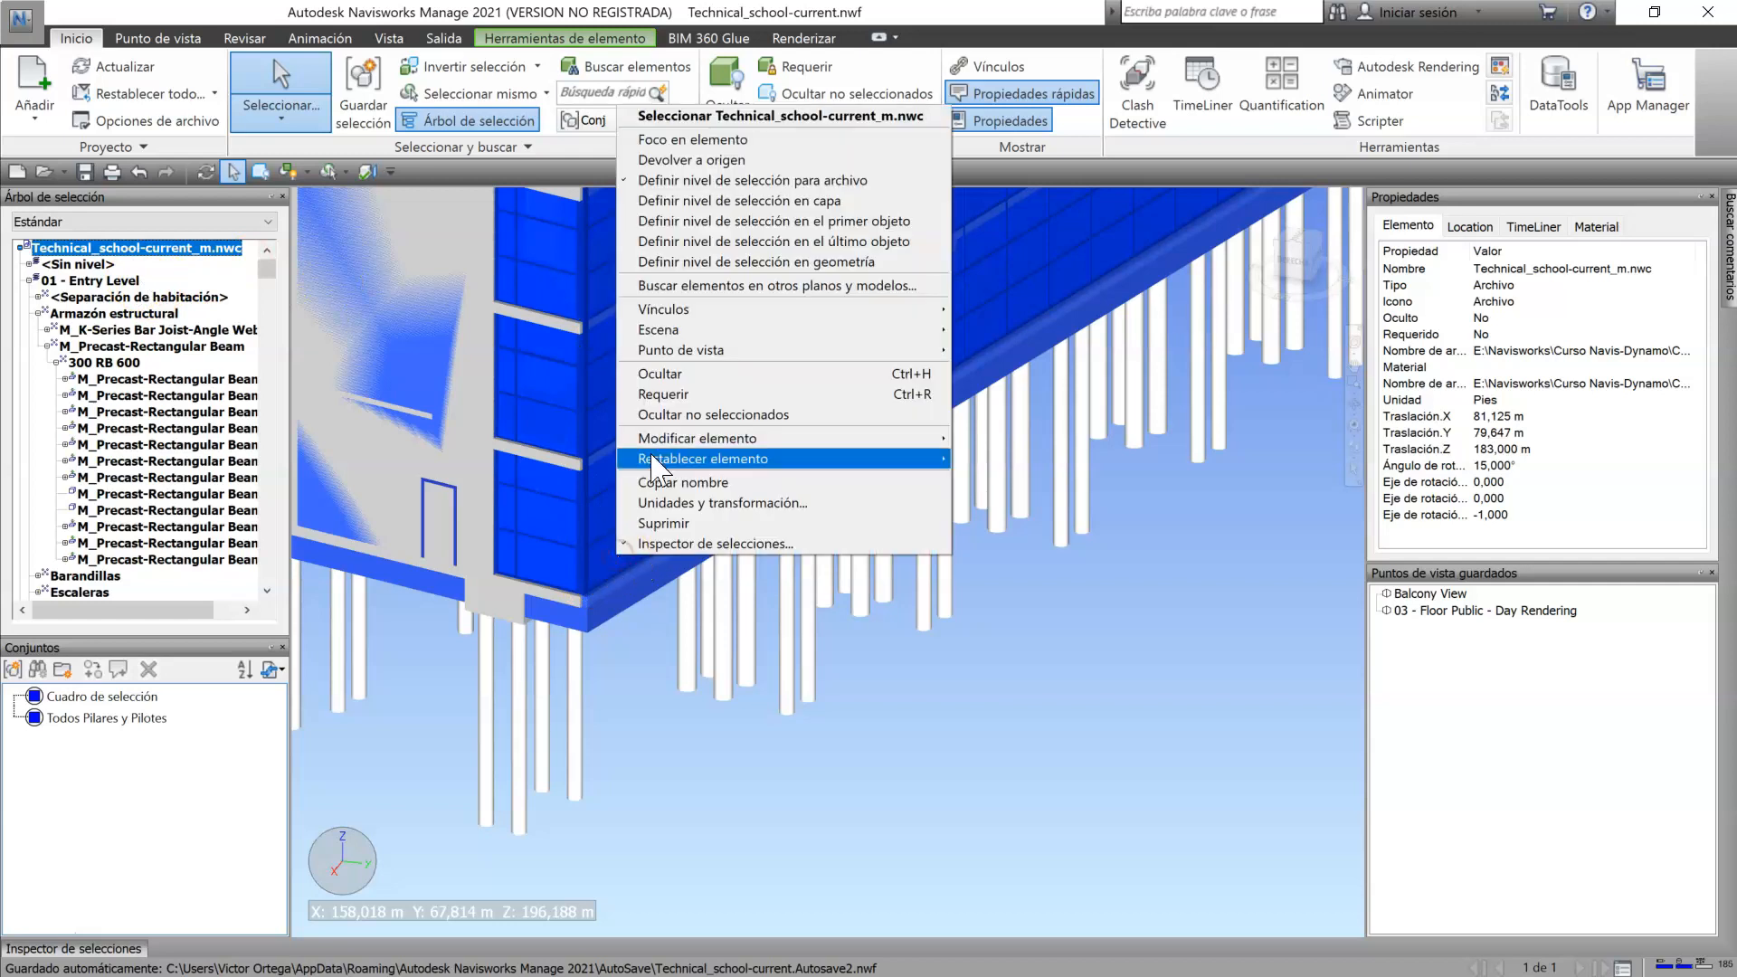
pyautogui.click(647, 242)
pyautogui.scroll(-3, 682, 586)
pyautogui.scroll(2, 681, 586)
pyautogui.rightClick(679, 582)
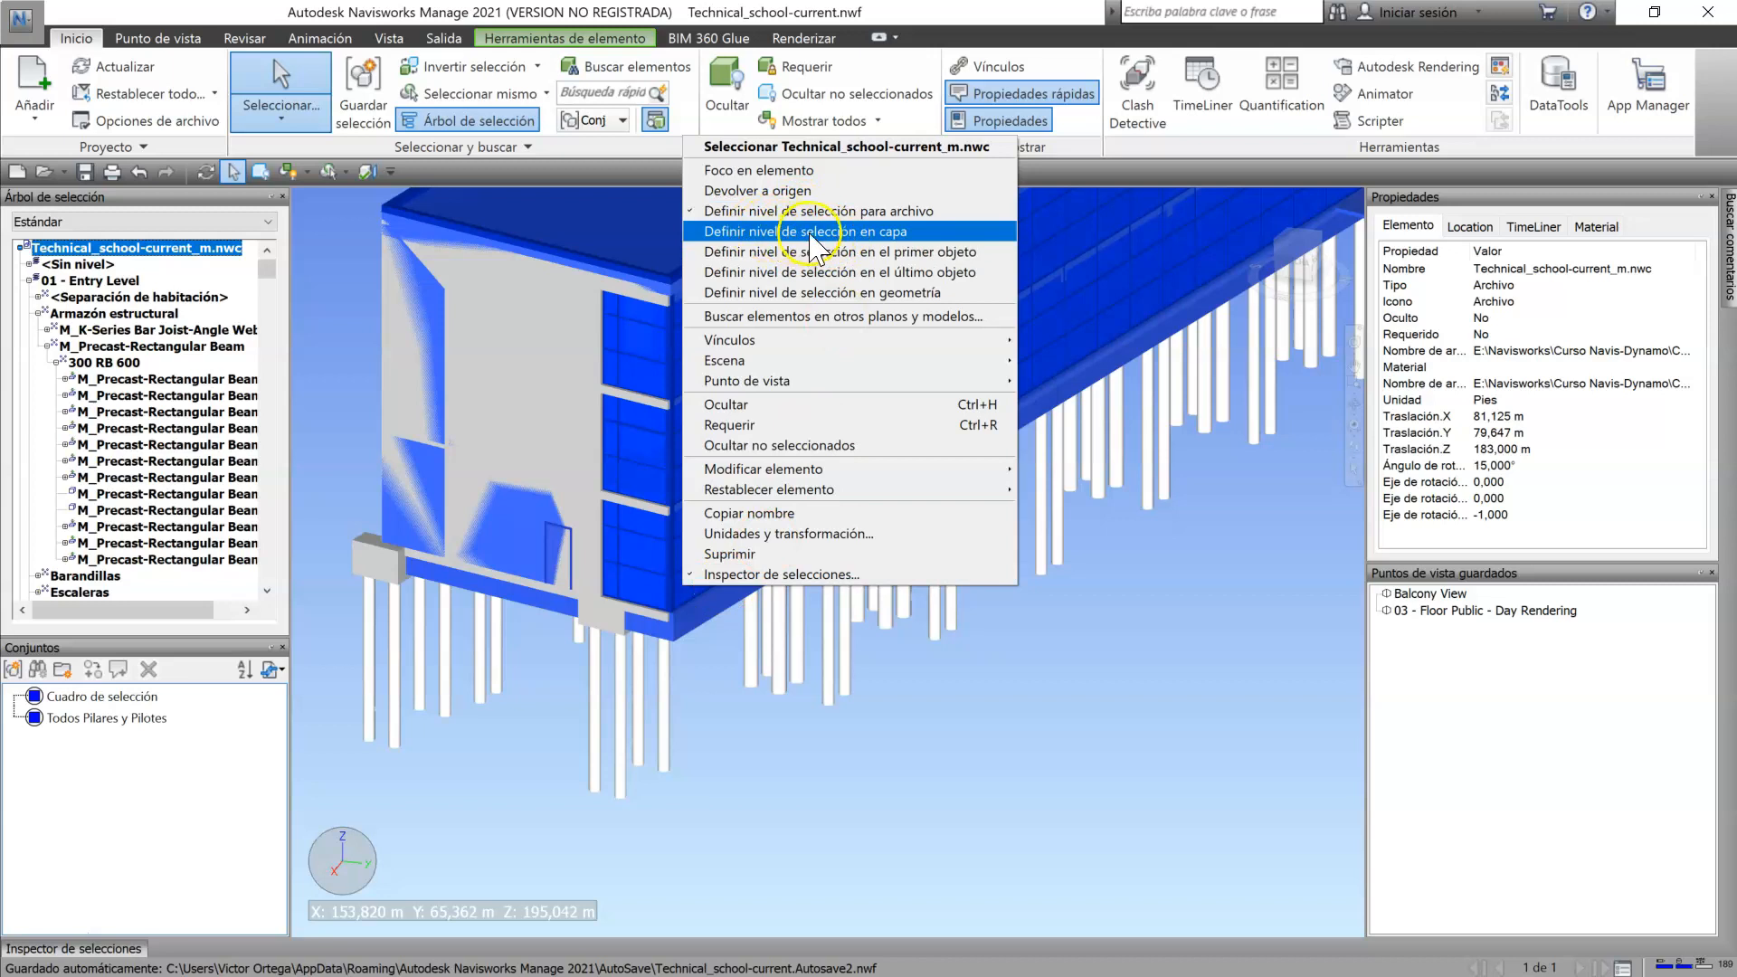
pyautogui.click(809, 232)
pyautogui.click(690, 589)
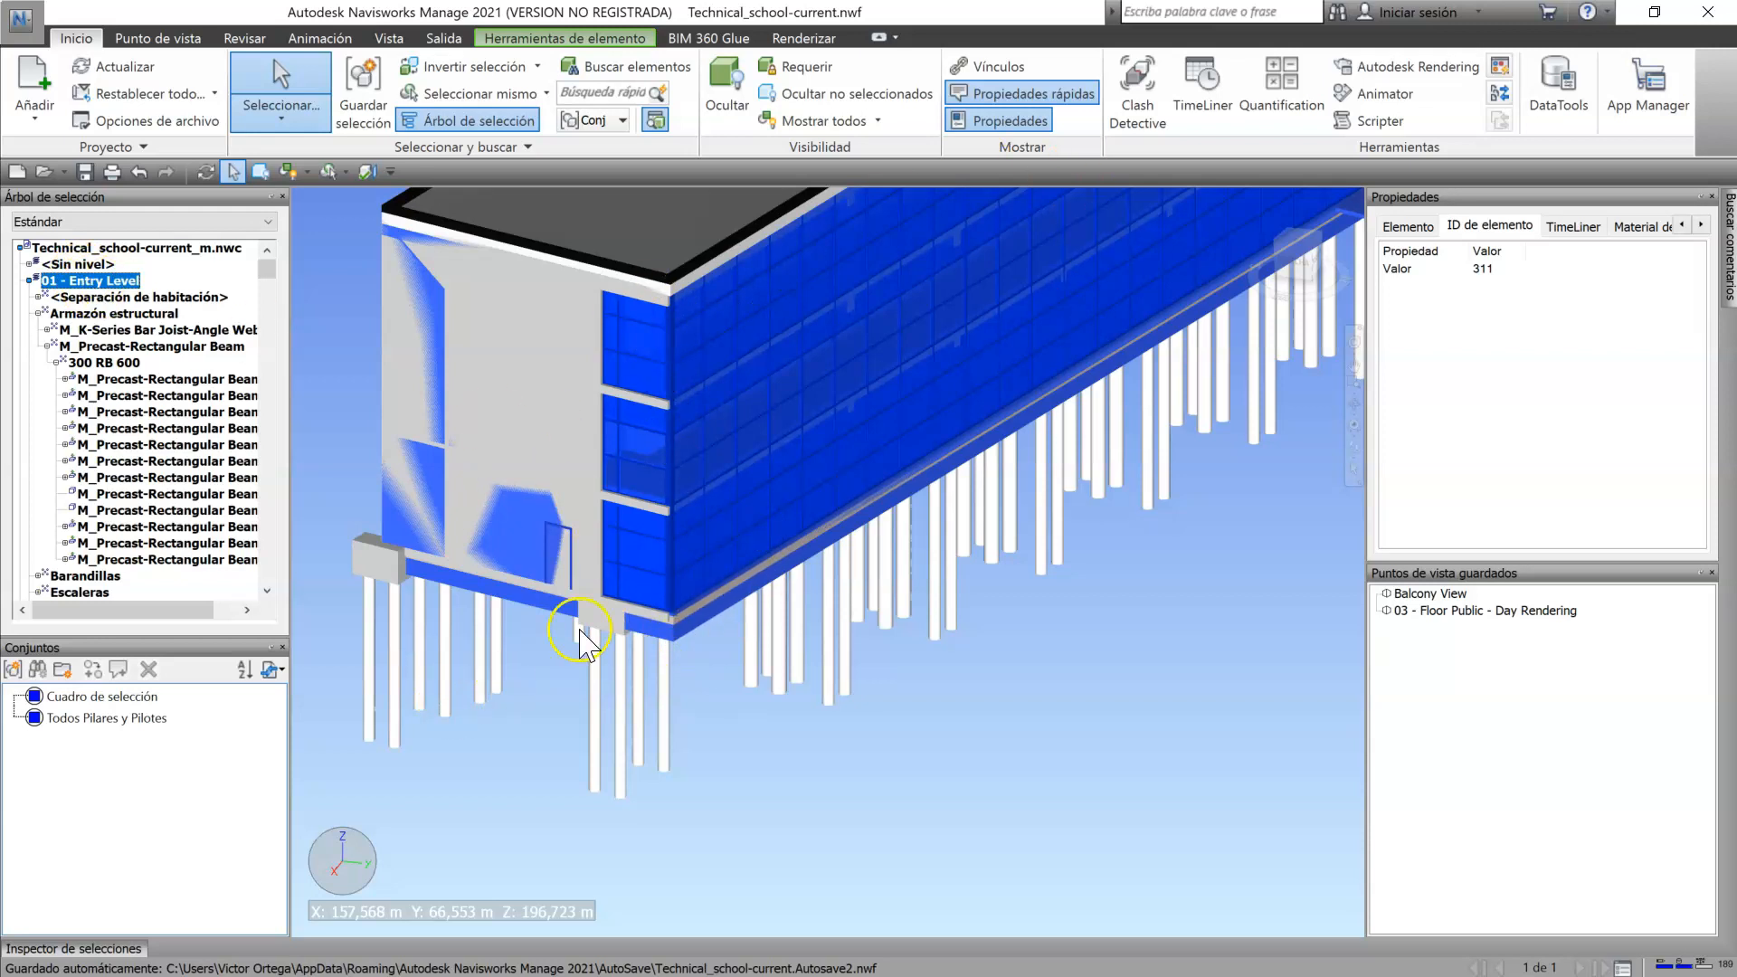
# Step: Set the selection level to last object and select an upper-floor glazed panel on the narrow facade
pyautogui.rightClick(644, 344)
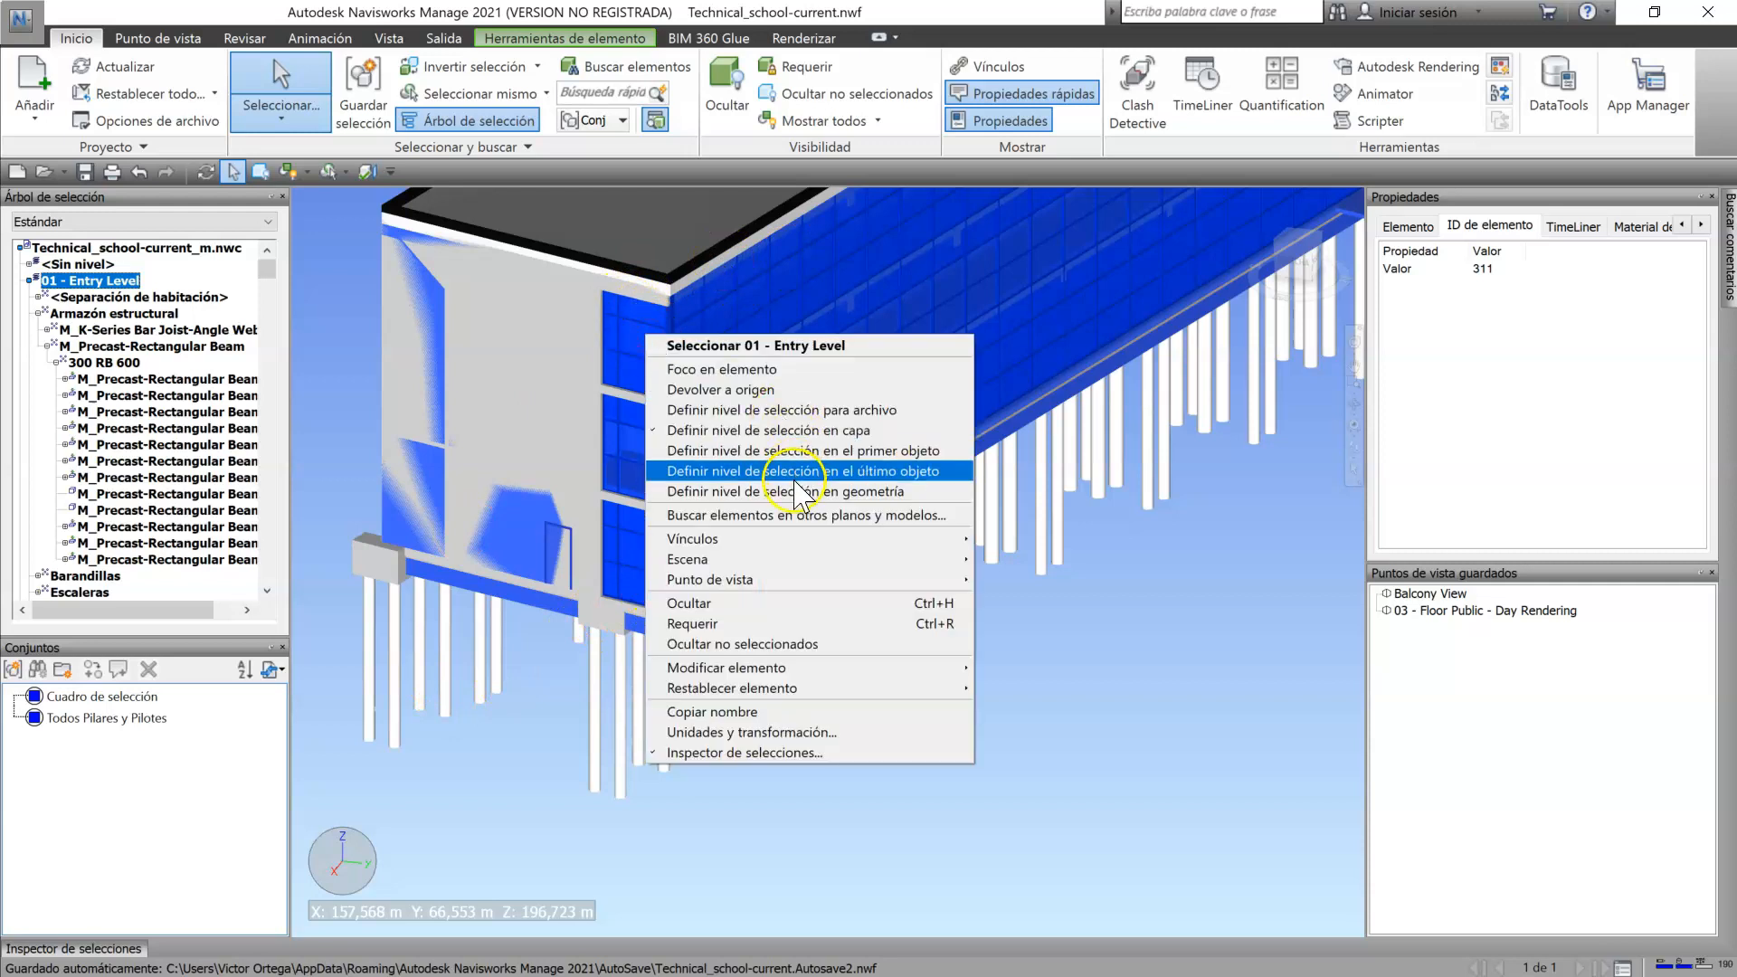
pyautogui.click(796, 484)
pyautogui.click(641, 353)
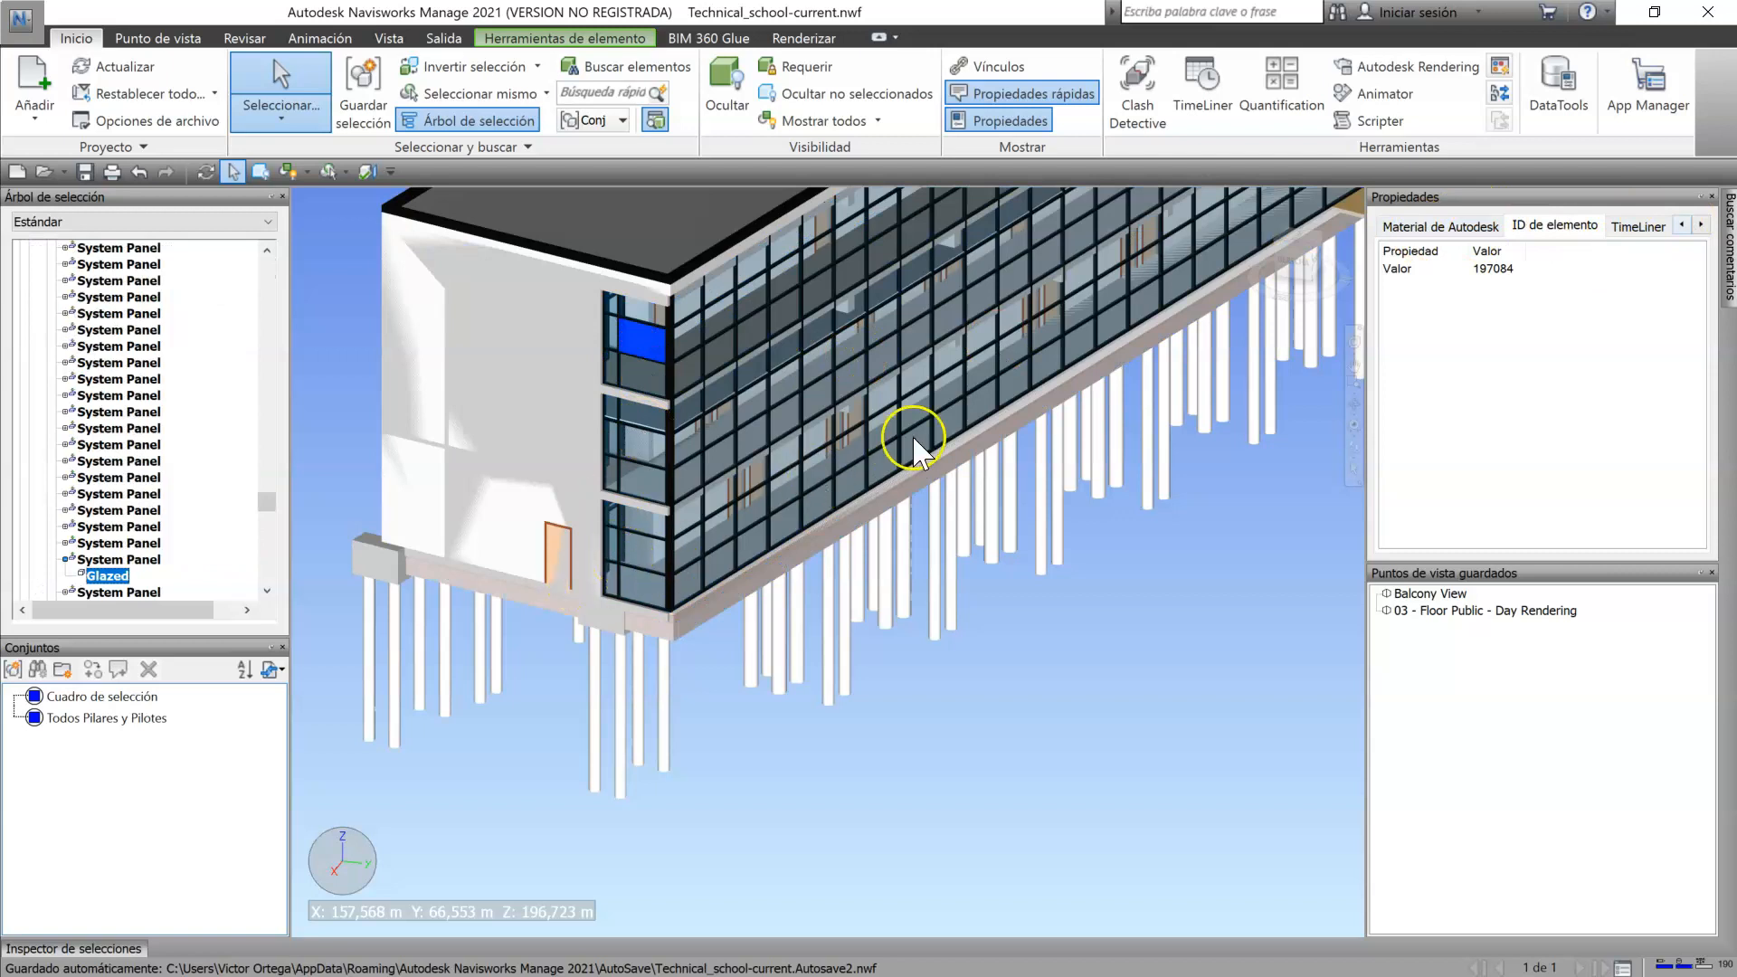
# Step: Show the Autodesk material properties and select the upper-floor glazed panel just around the corner on the long facade
pyautogui.click(1700, 226)
pyautogui.click(1396, 230)
pyautogui.click(672, 364)
pyautogui.click(685, 378)
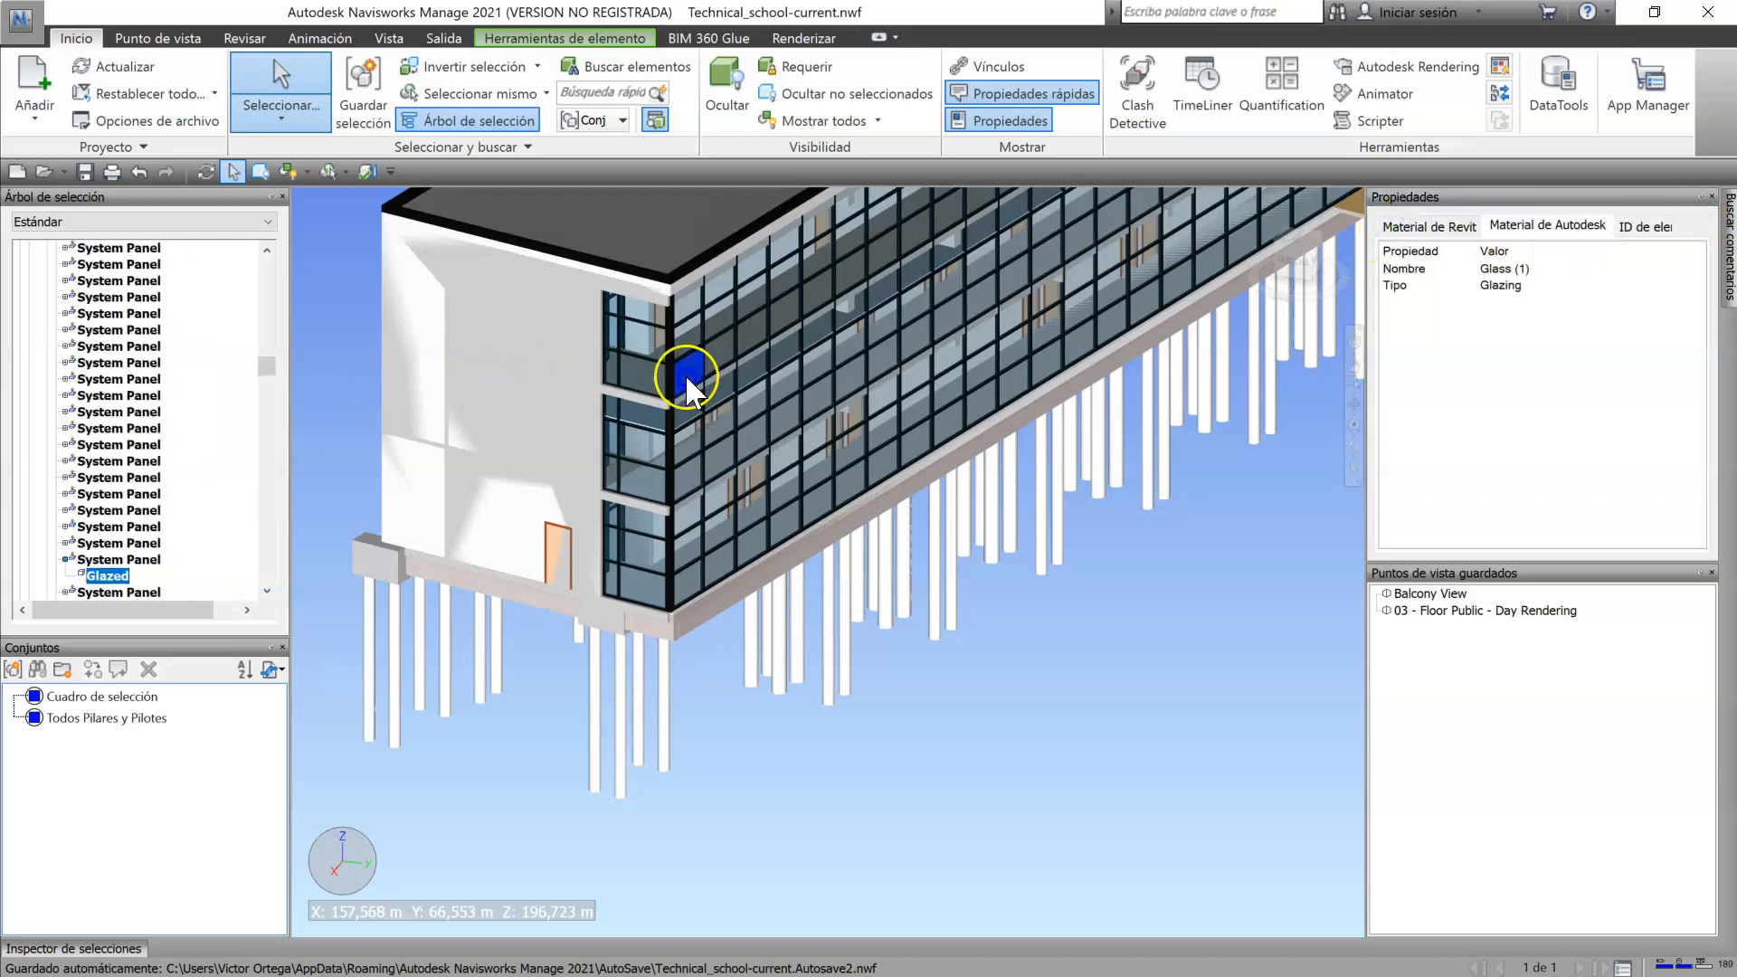
# Step: Set the selection level to first object and select the lowest corner curtain wall panel
pyautogui.rightClick(680, 588)
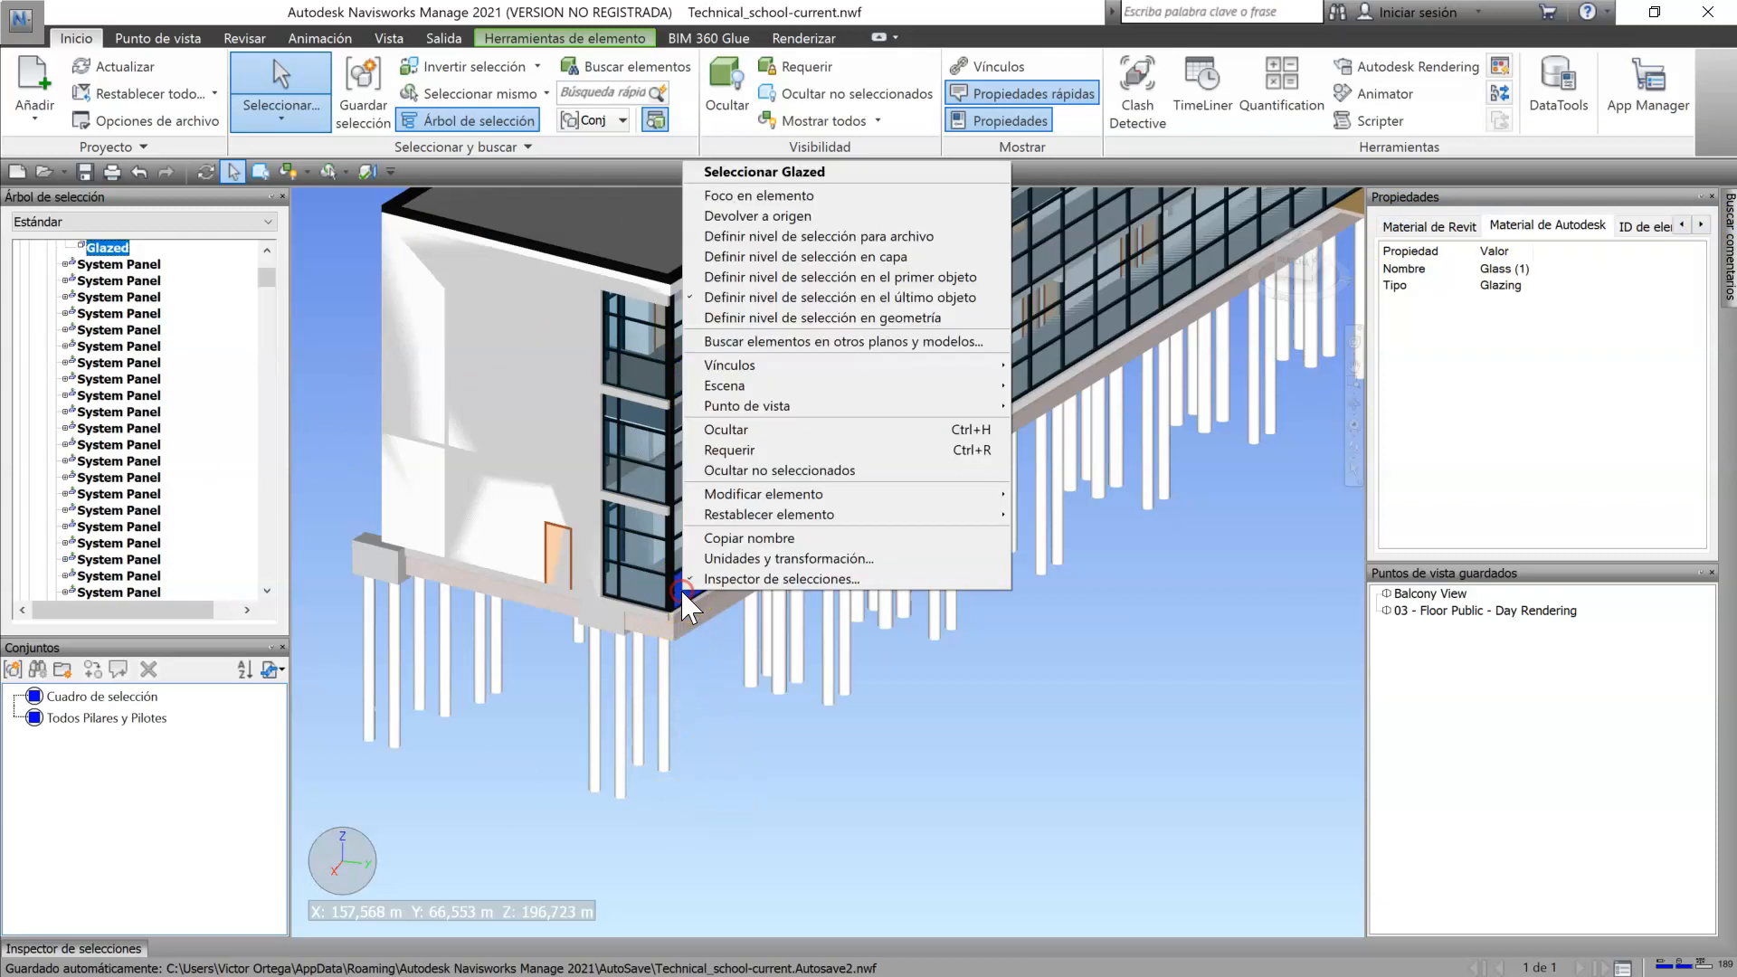
pyautogui.click(810, 263)
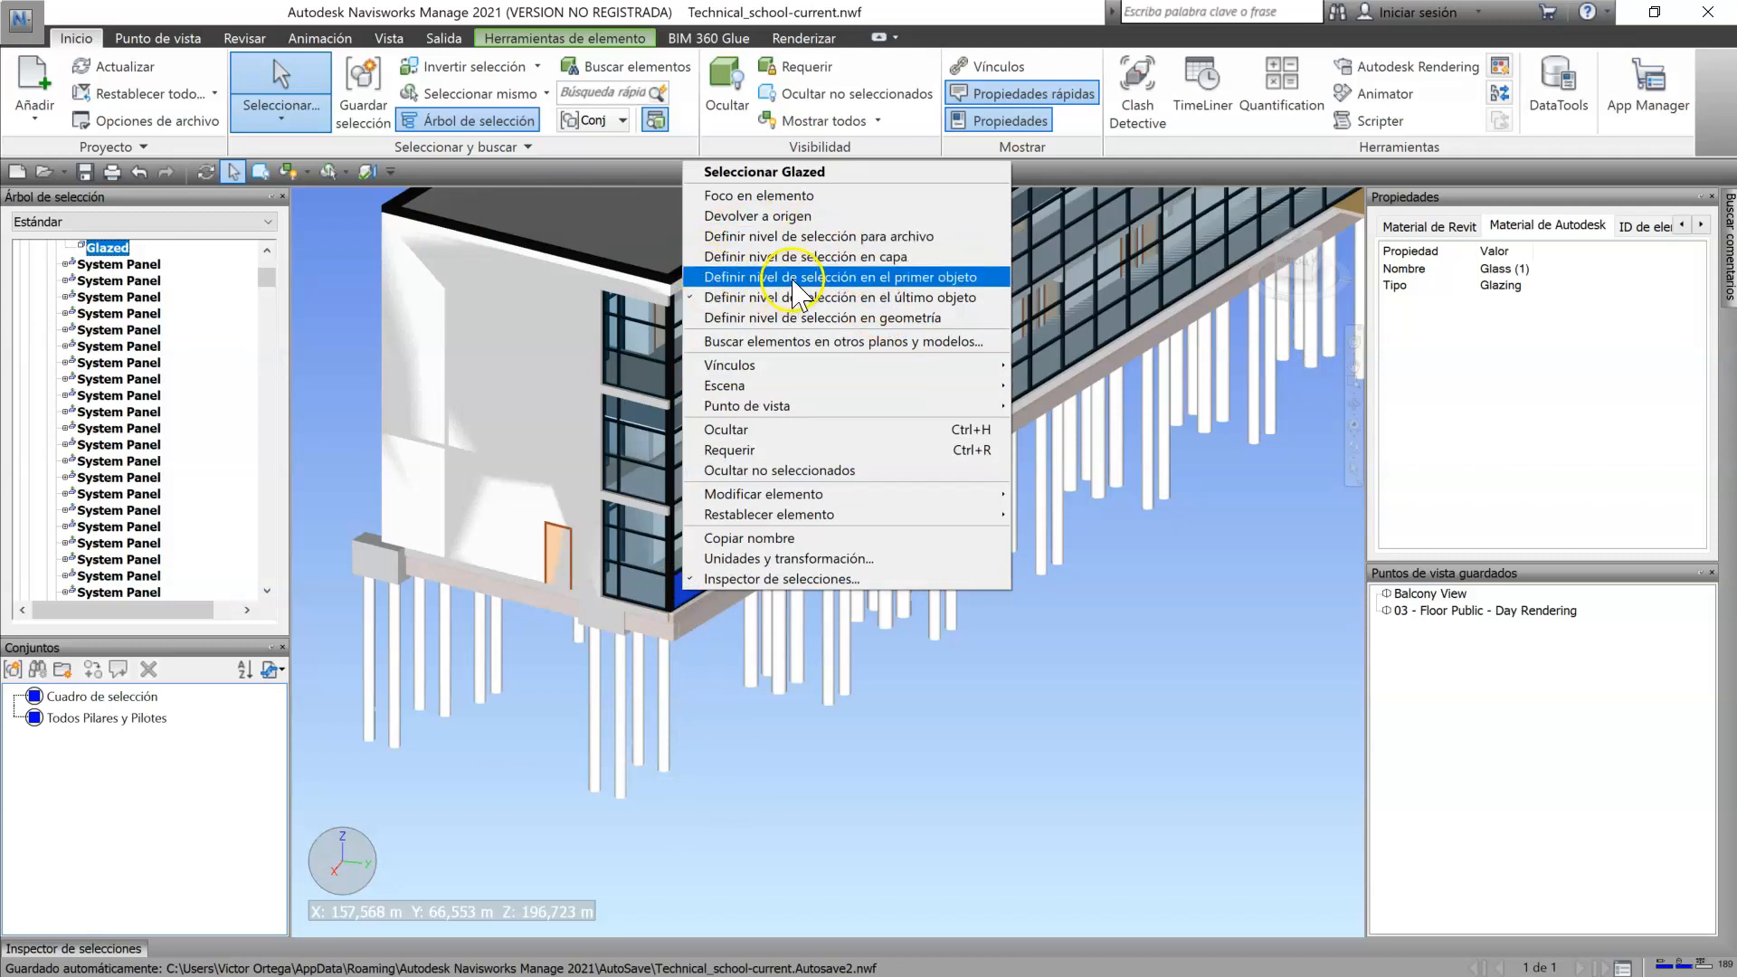
pyautogui.click(832, 277)
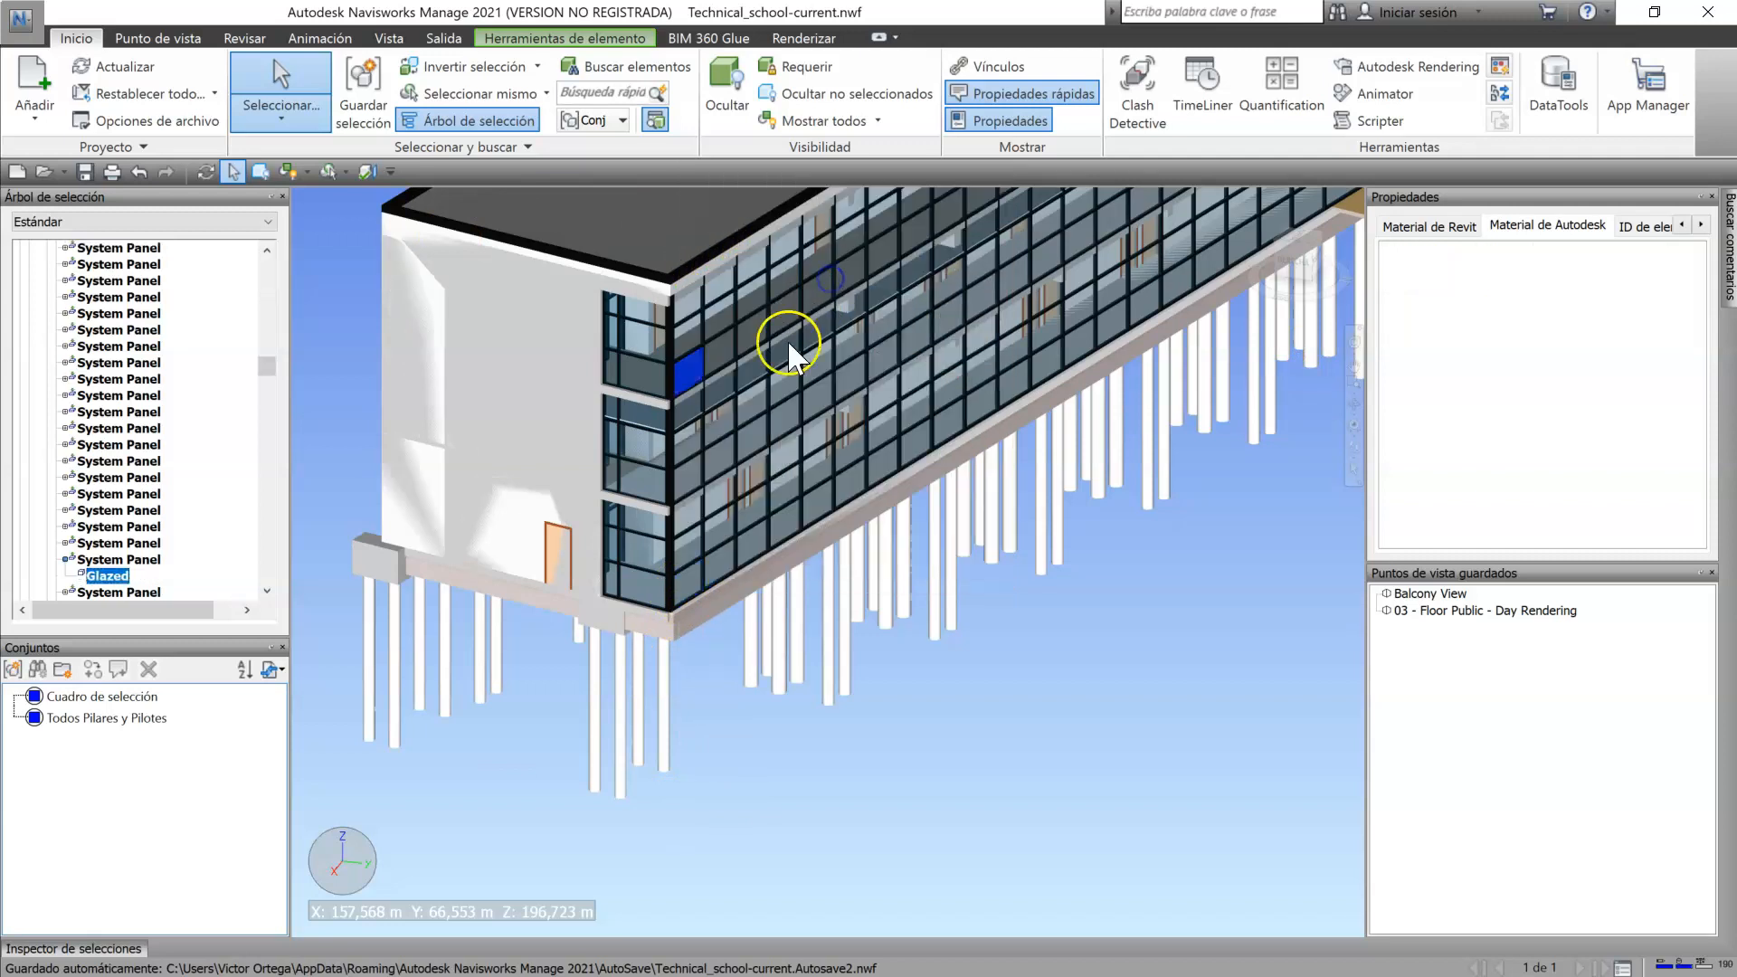
pyautogui.click(687, 581)
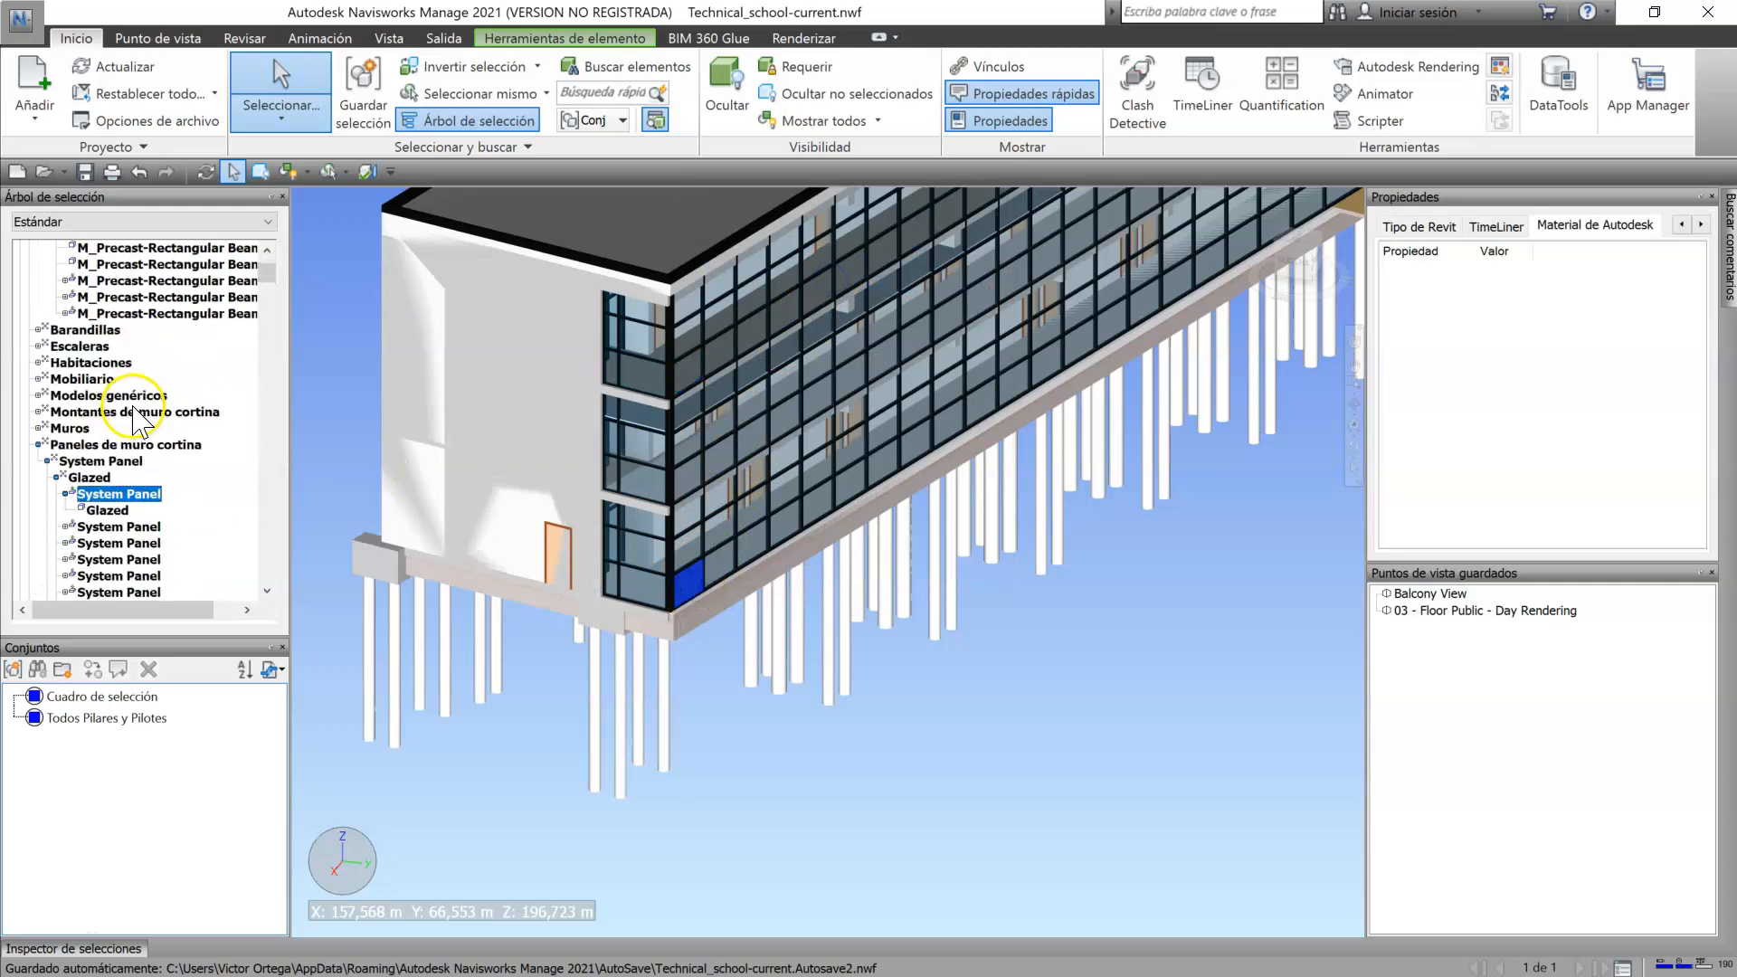
# Step: Check the active selection level and examine the corner panel's element, component and element ID properties
pyautogui.rightClick(693, 602)
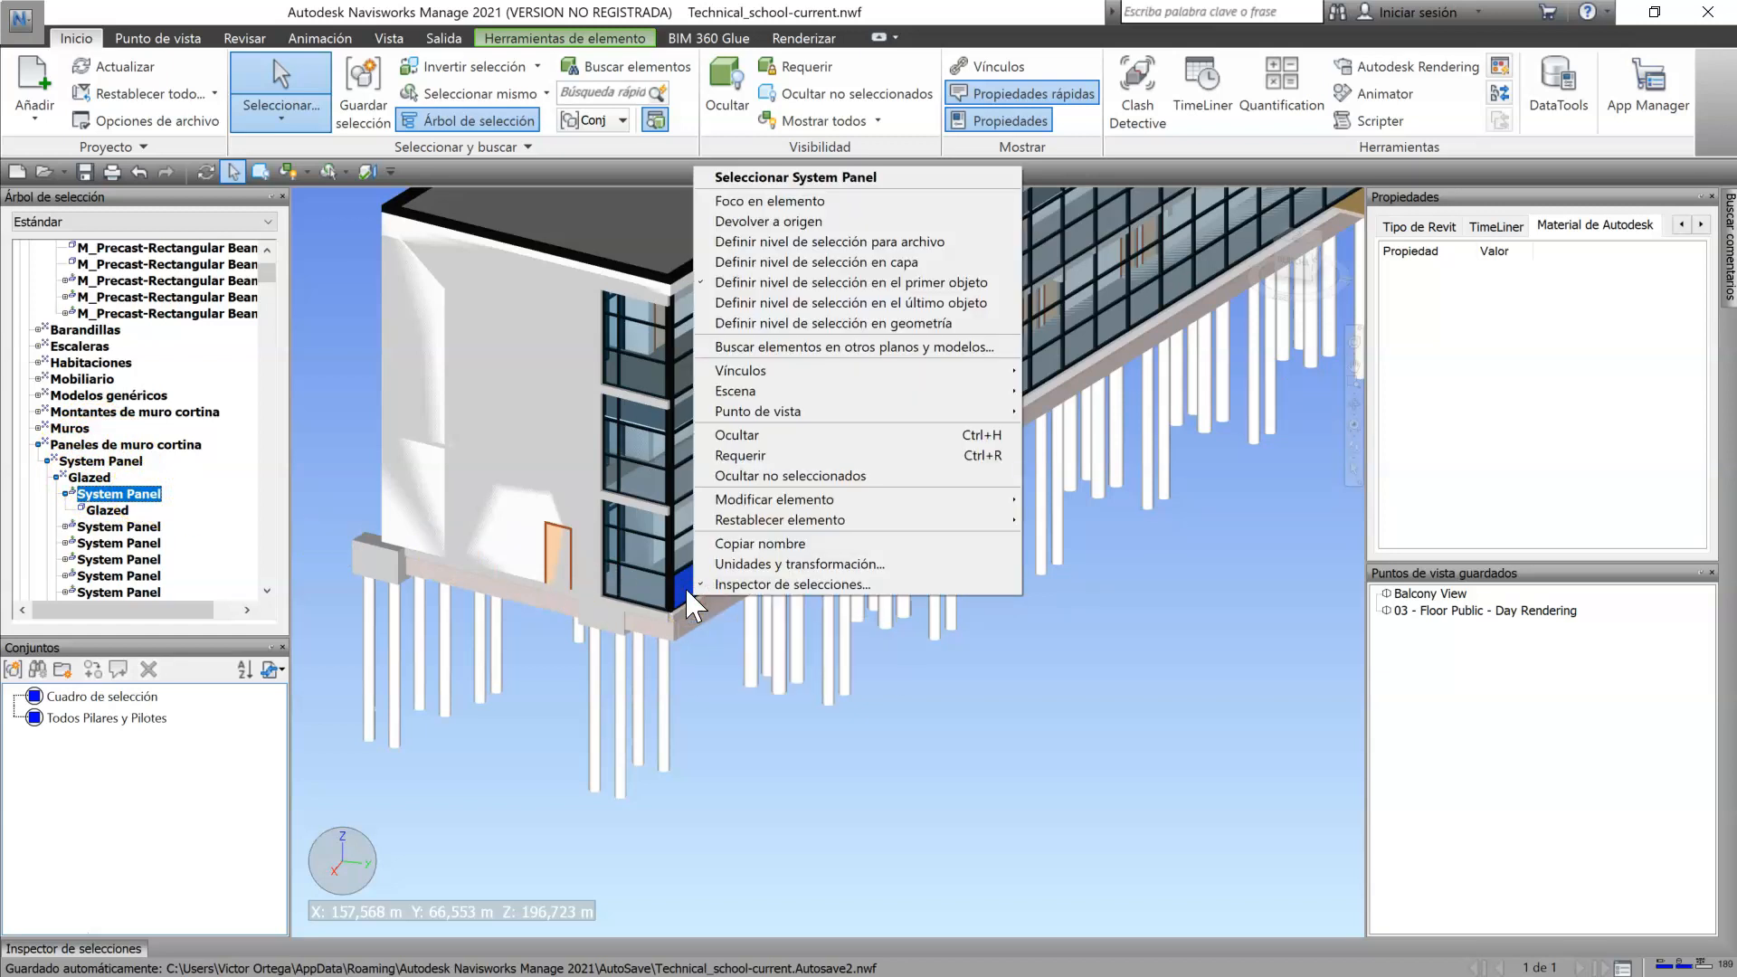
pyautogui.click(686, 587)
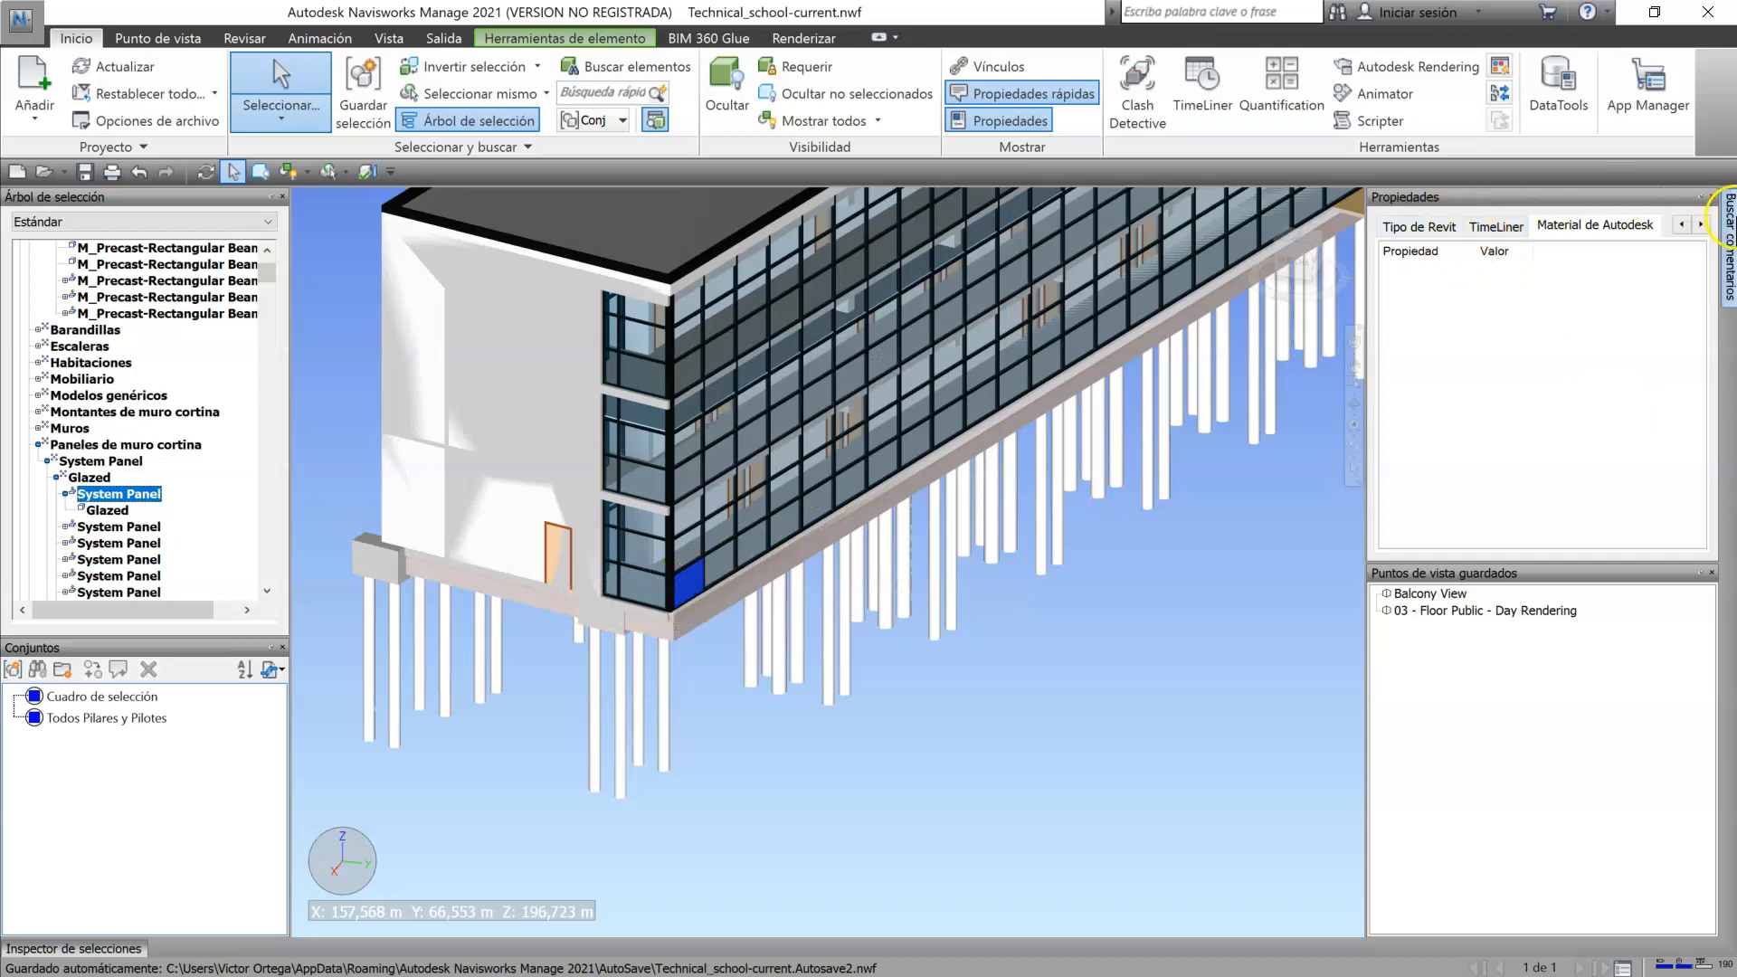
pyautogui.click(1698, 227)
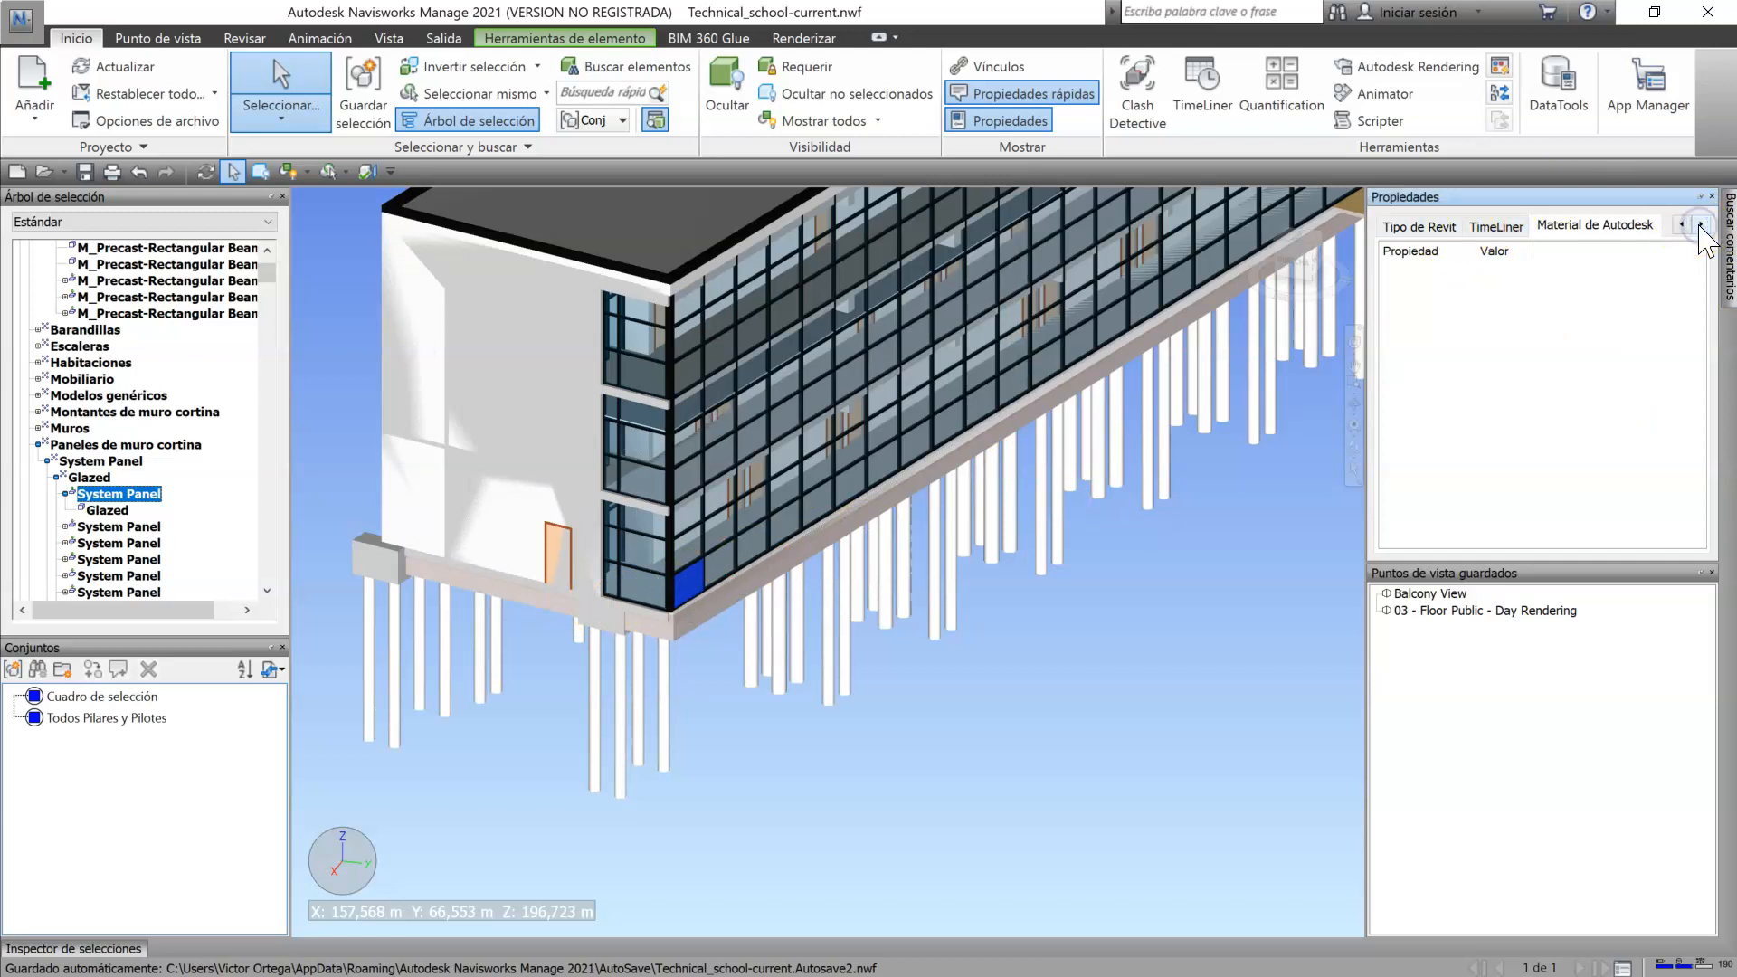
pyautogui.click(1682, 226)
pyautogui.click(1682, 225)
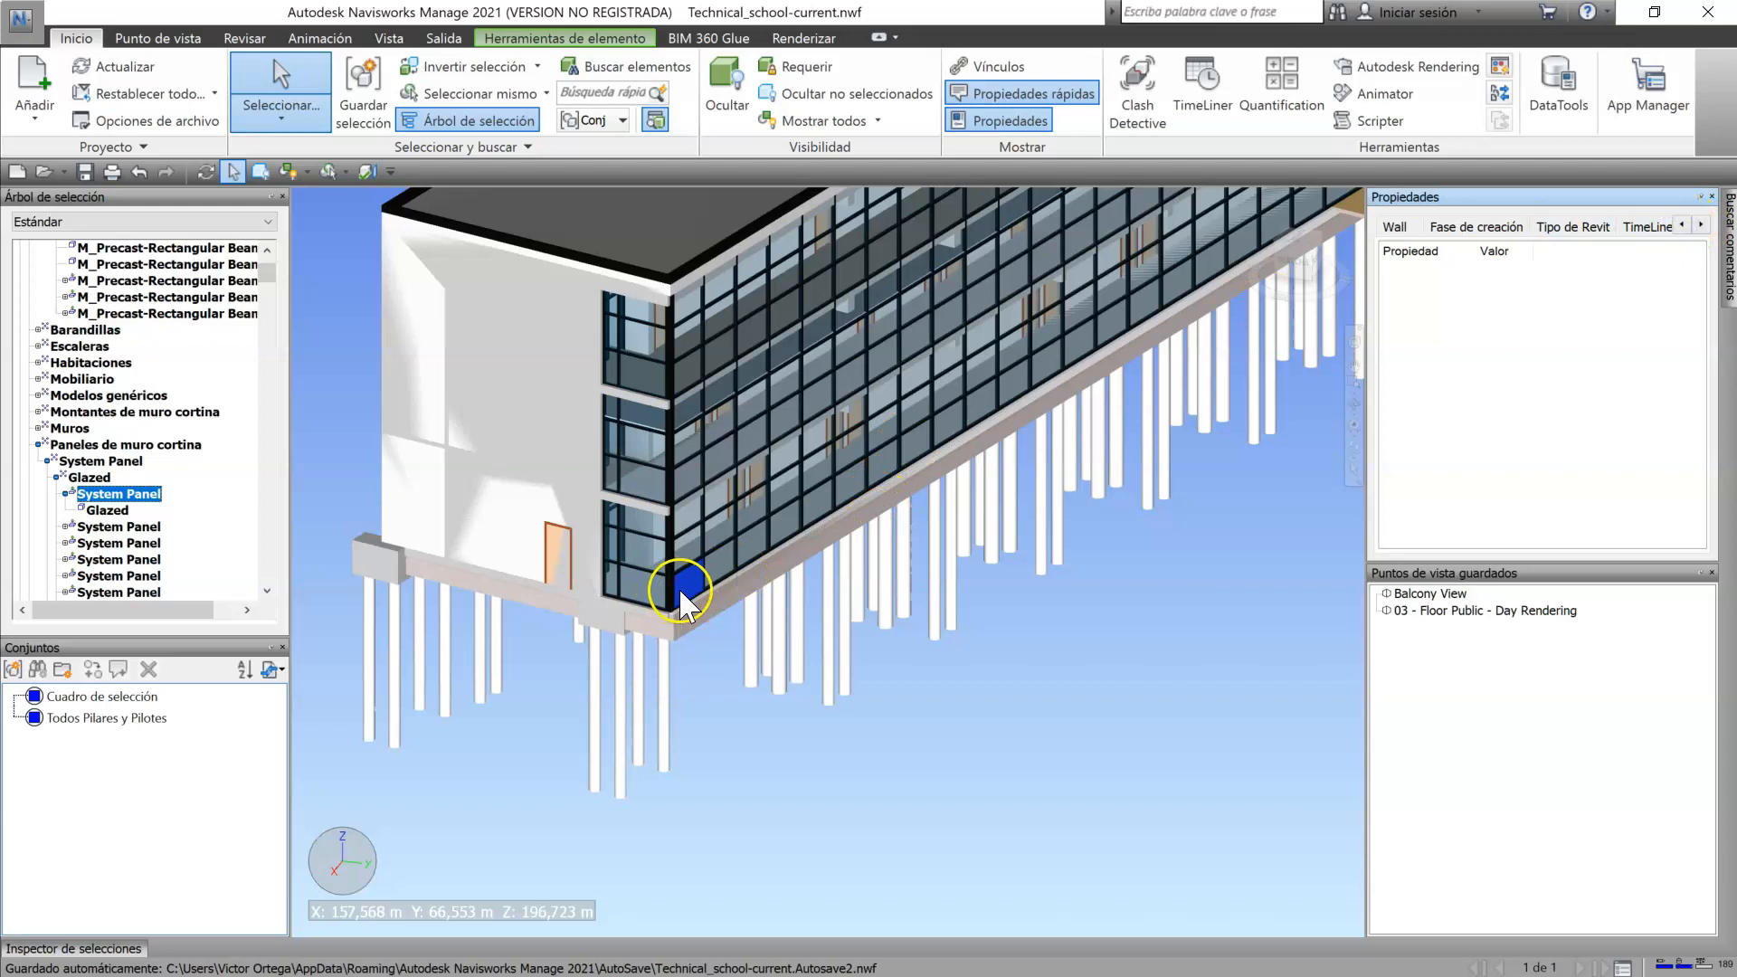
pyautogui.click(1558, 225)
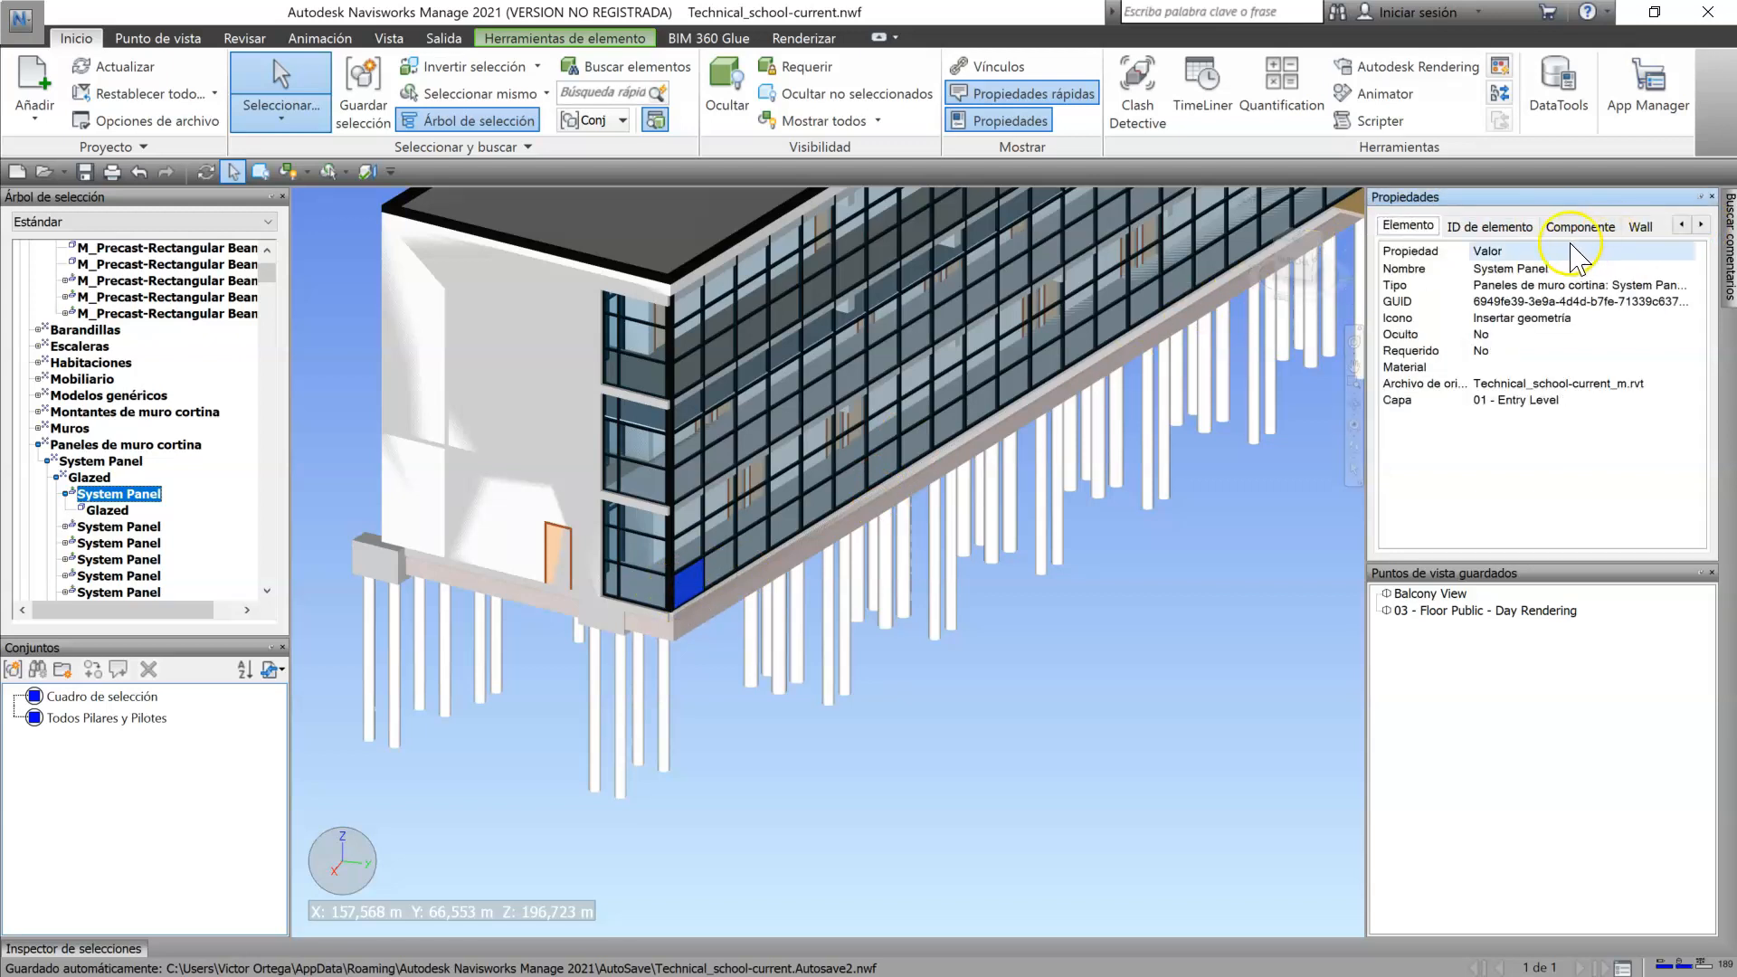
pyautogui.click(1524, 229)
pyautogui.click(1572, 228)
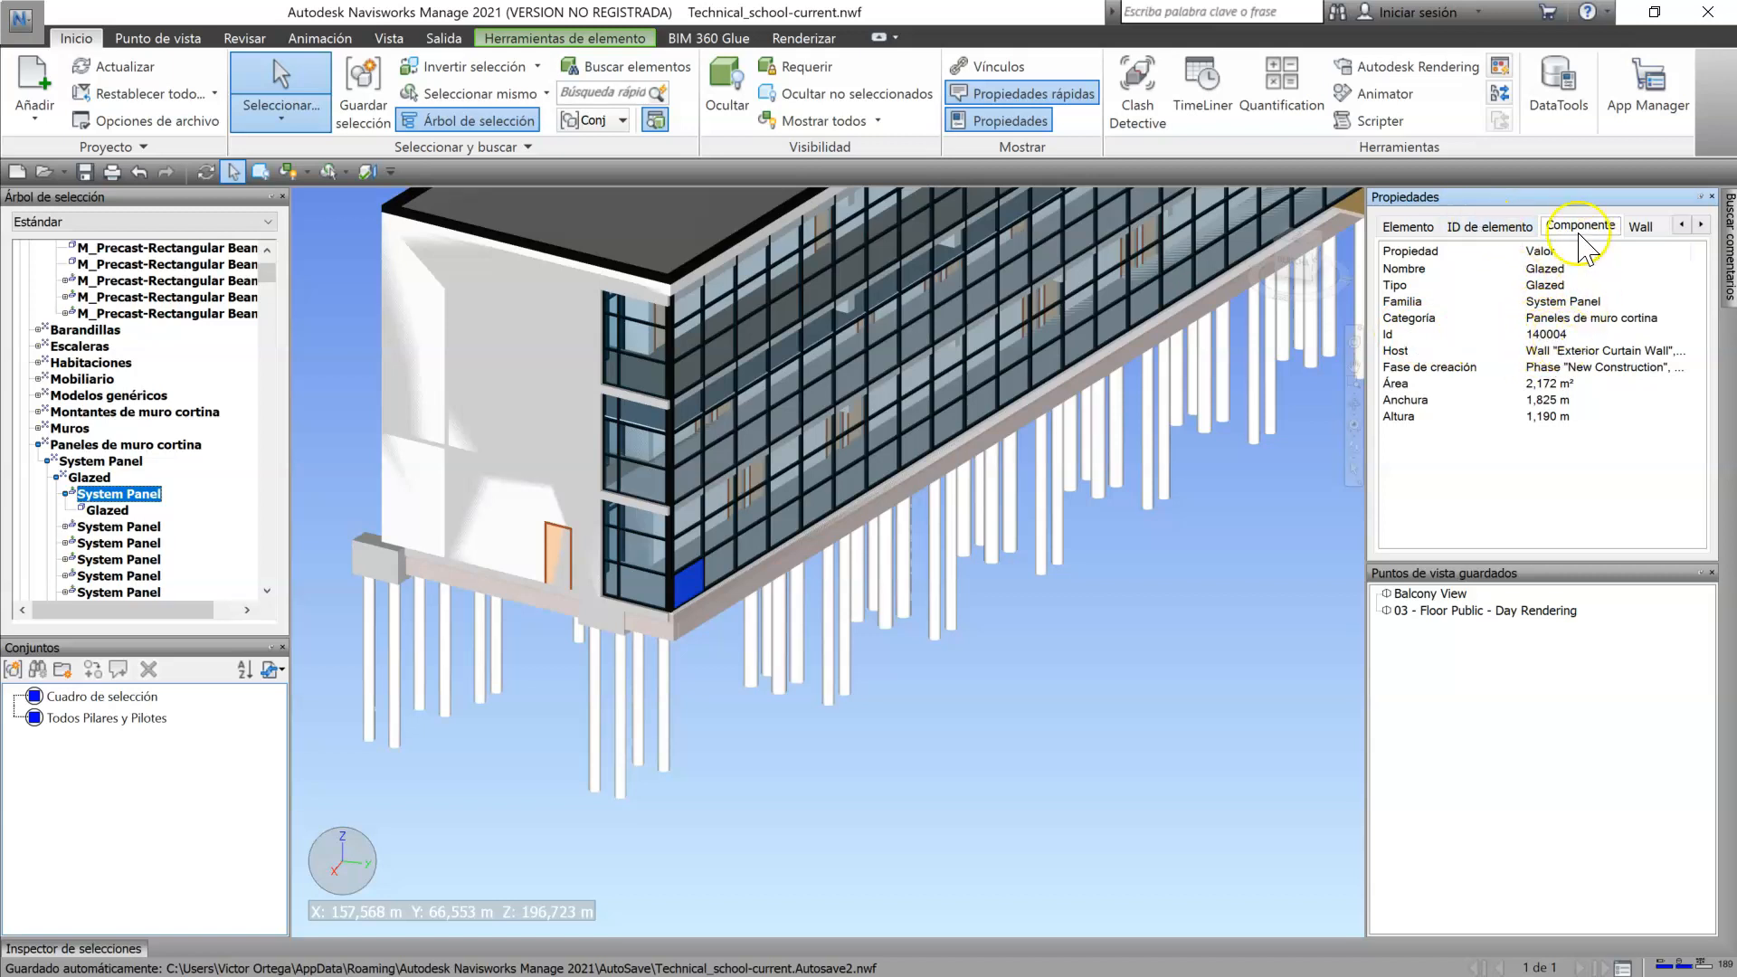
pyautogui.click(1500, 226)
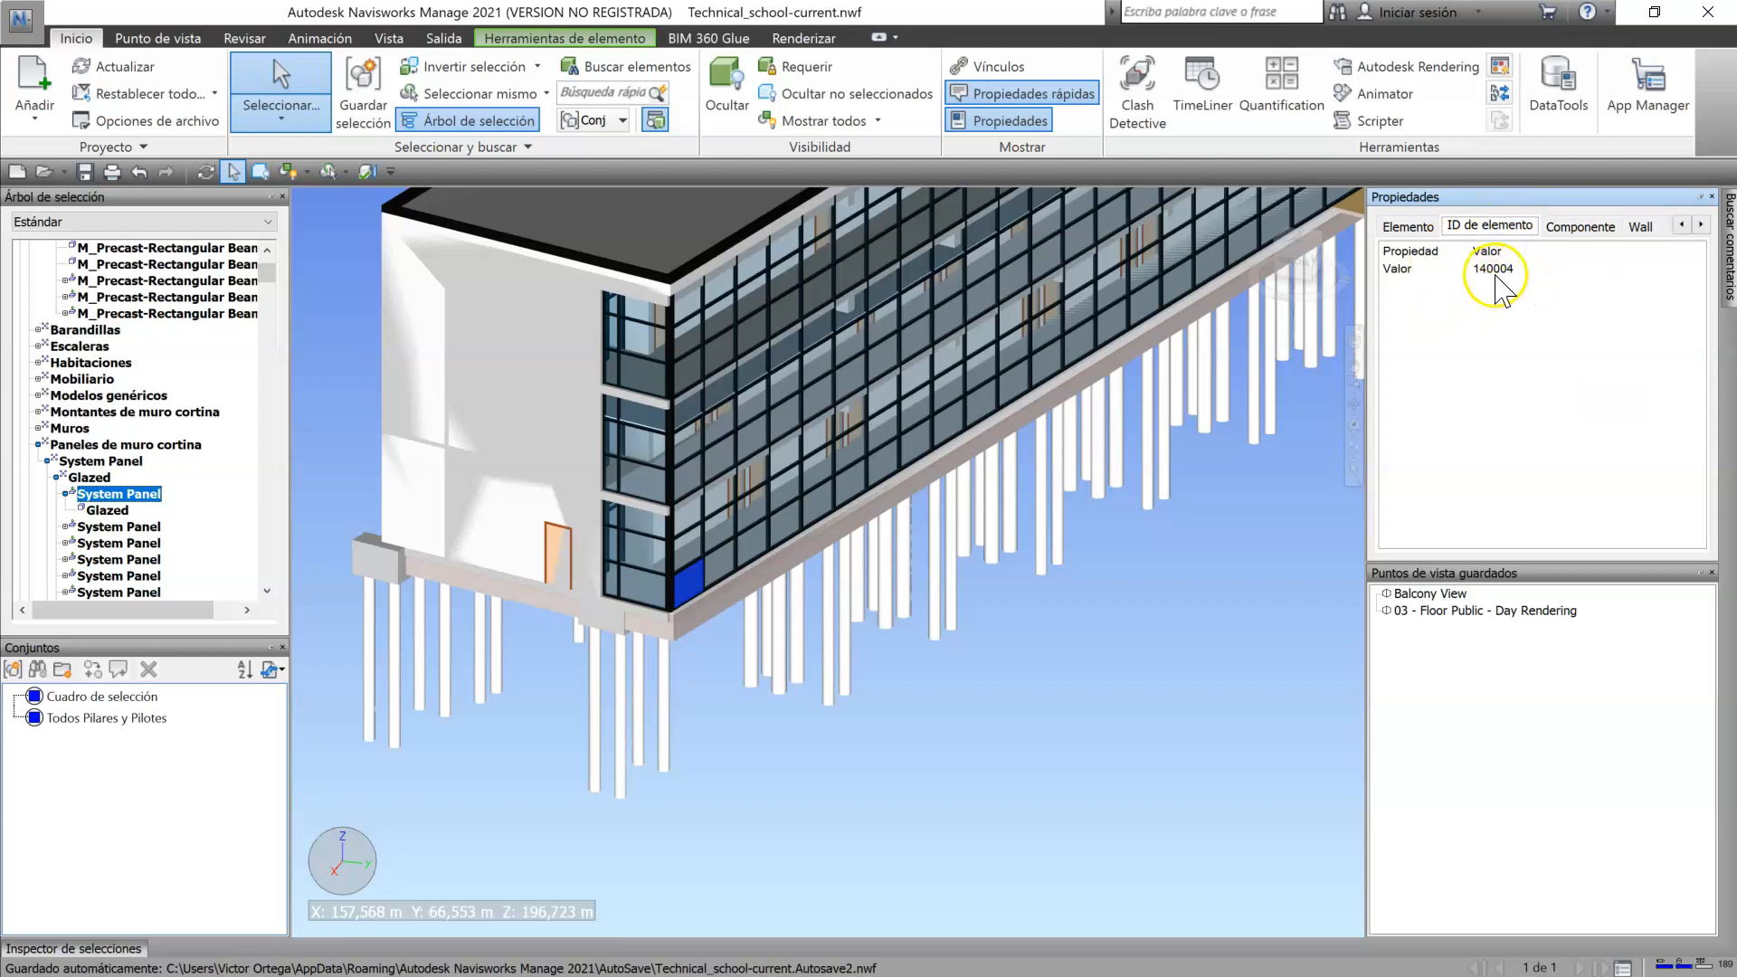
# Step: Set the selection level to last object and select the lowest corner curtain wall panel
pyautogui.rightClick(686, 582)
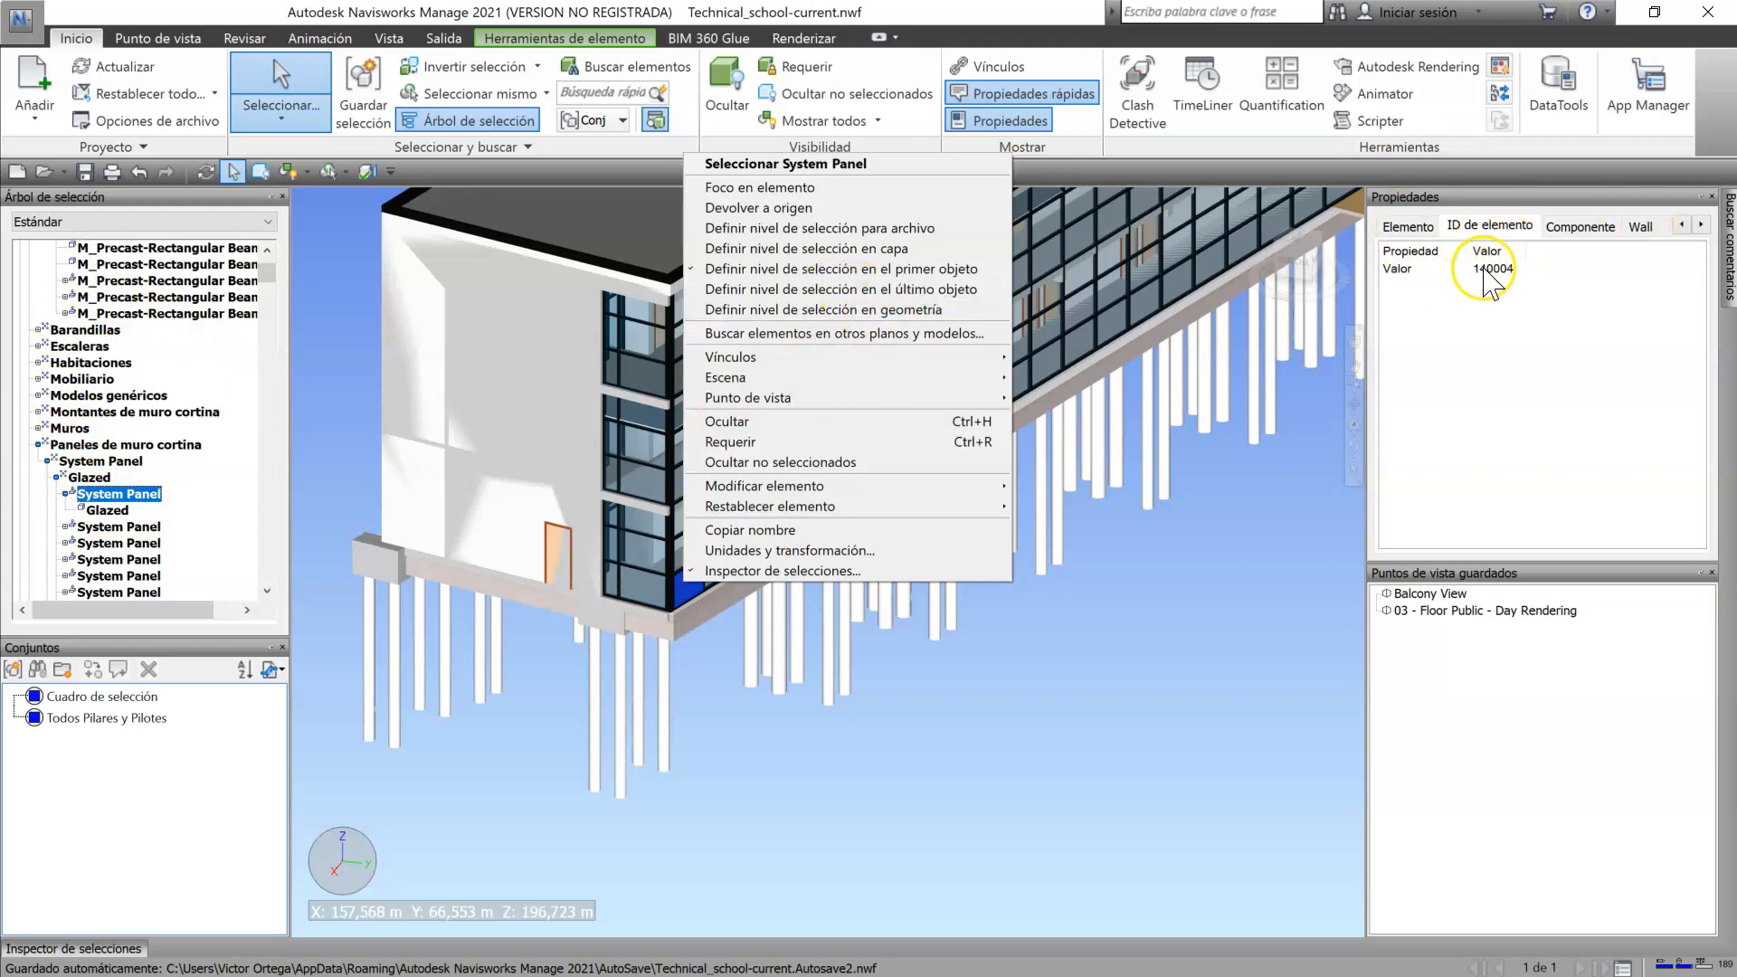
pyautogui.click(802, 291)
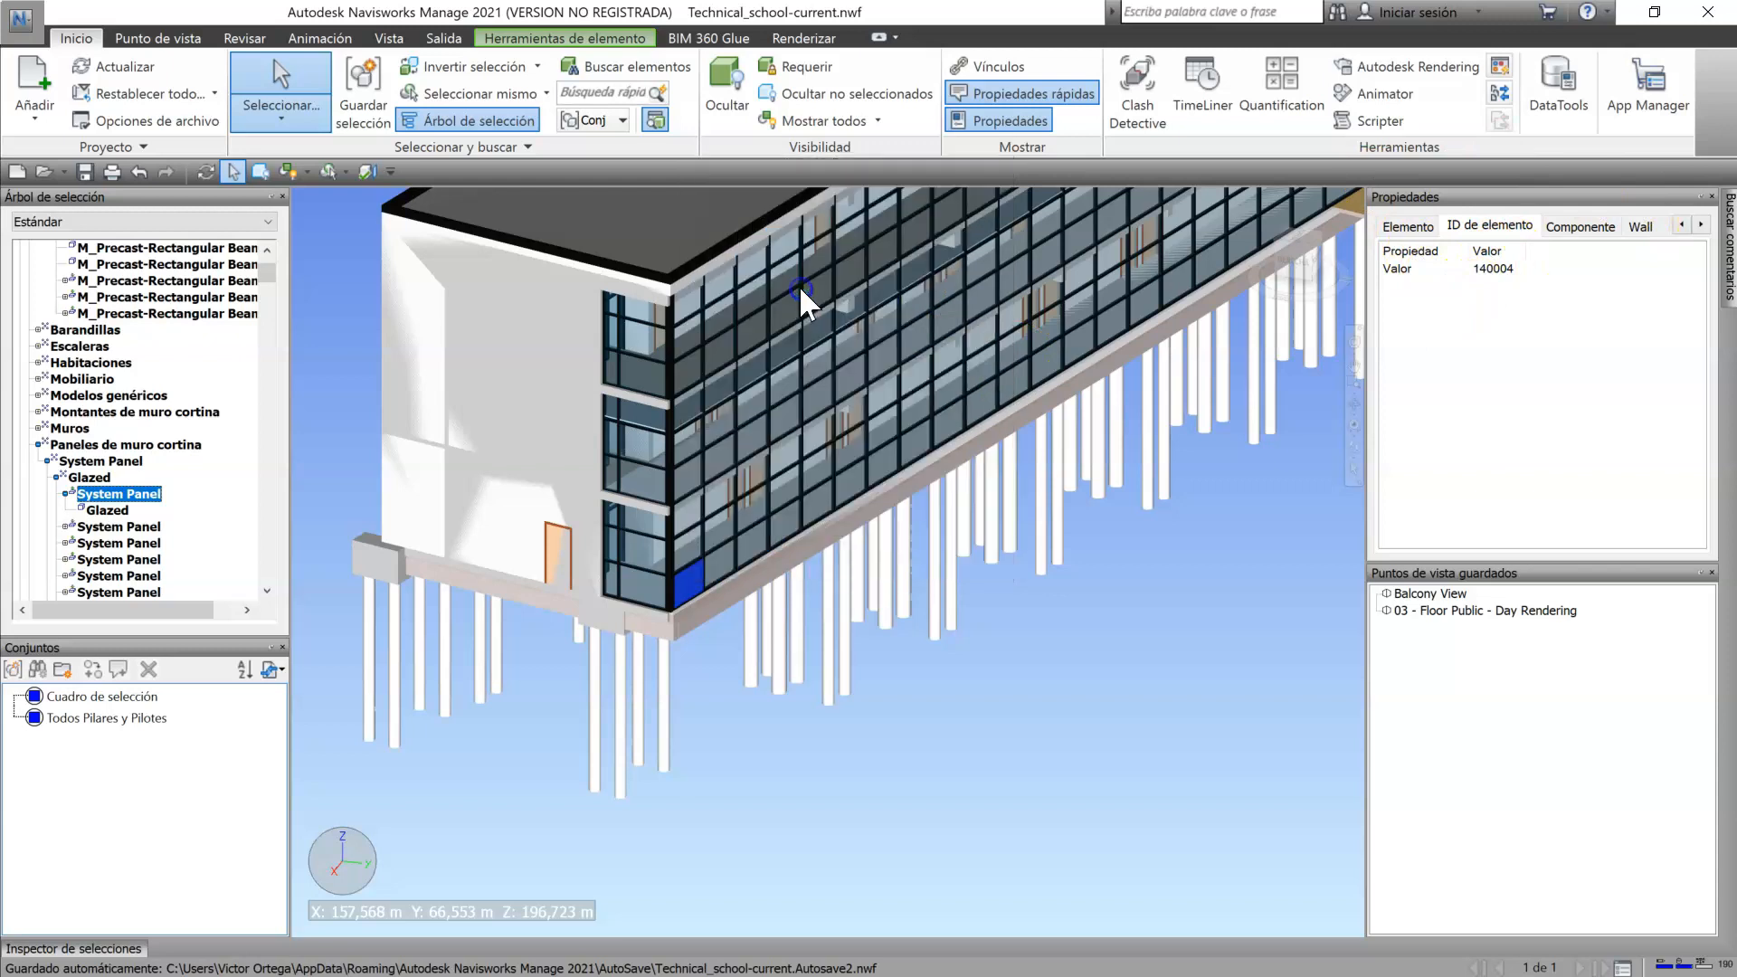
pyautogui.click(682, 579)
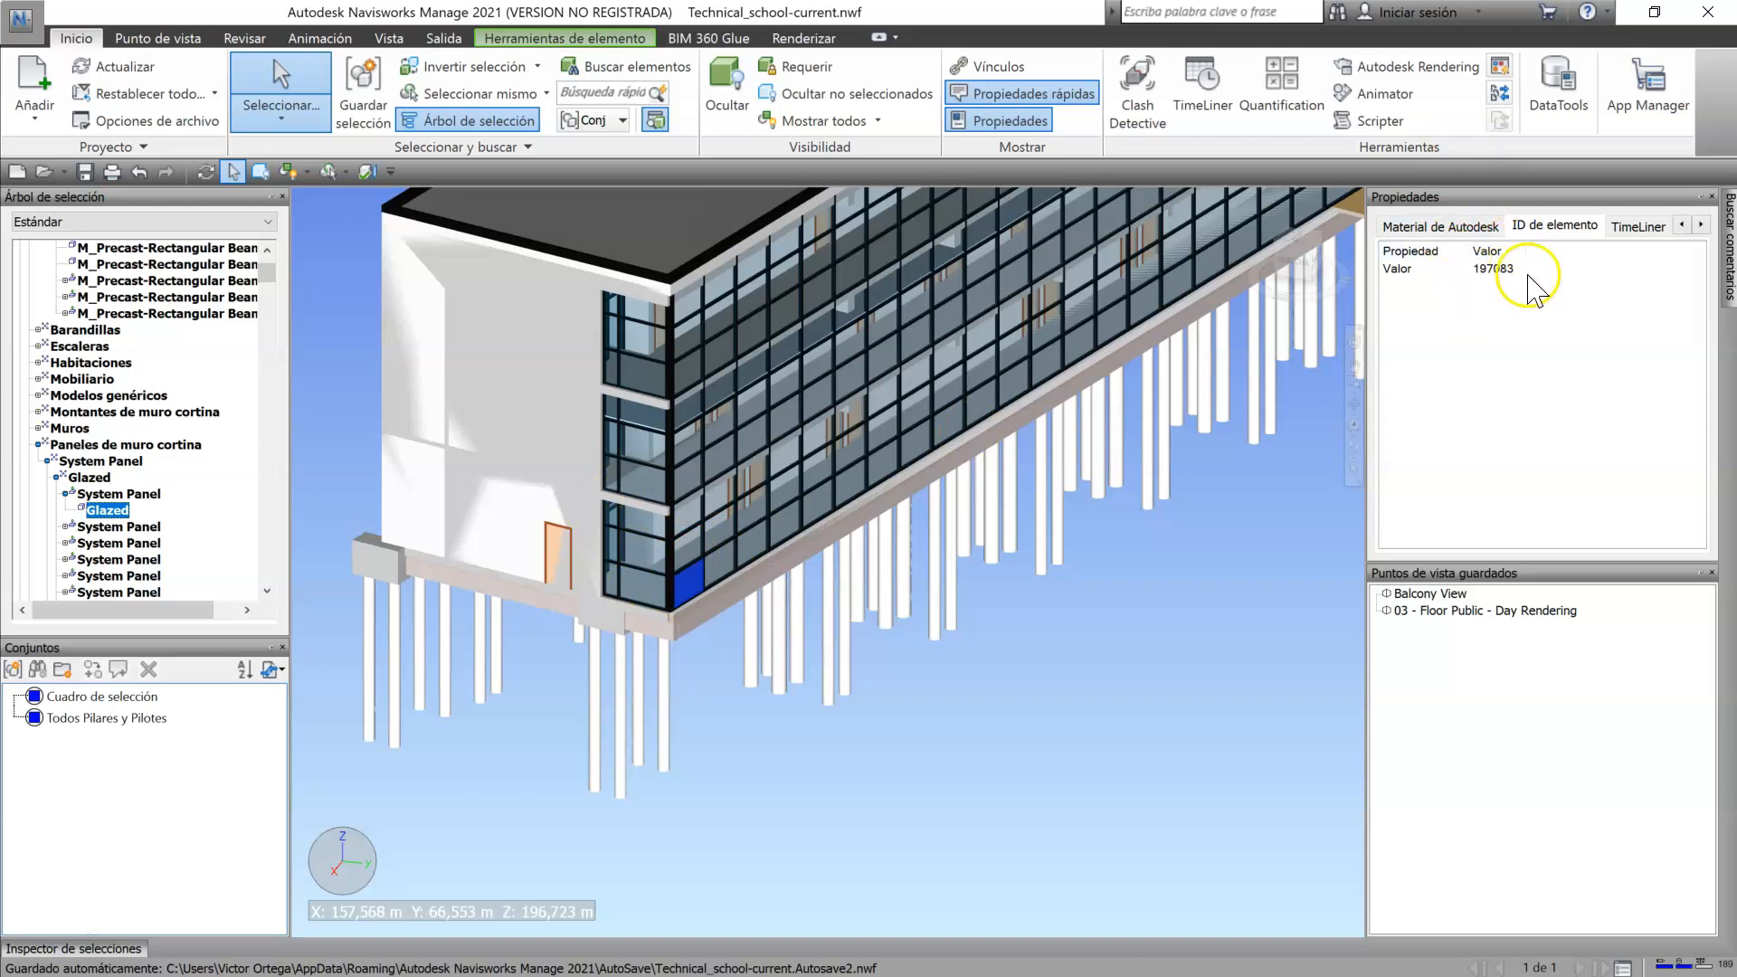
# Step: Set the selection level to geometry and select the ground-level glazed panel beside the corner panel
pyautogui.rightClick(692, 583)
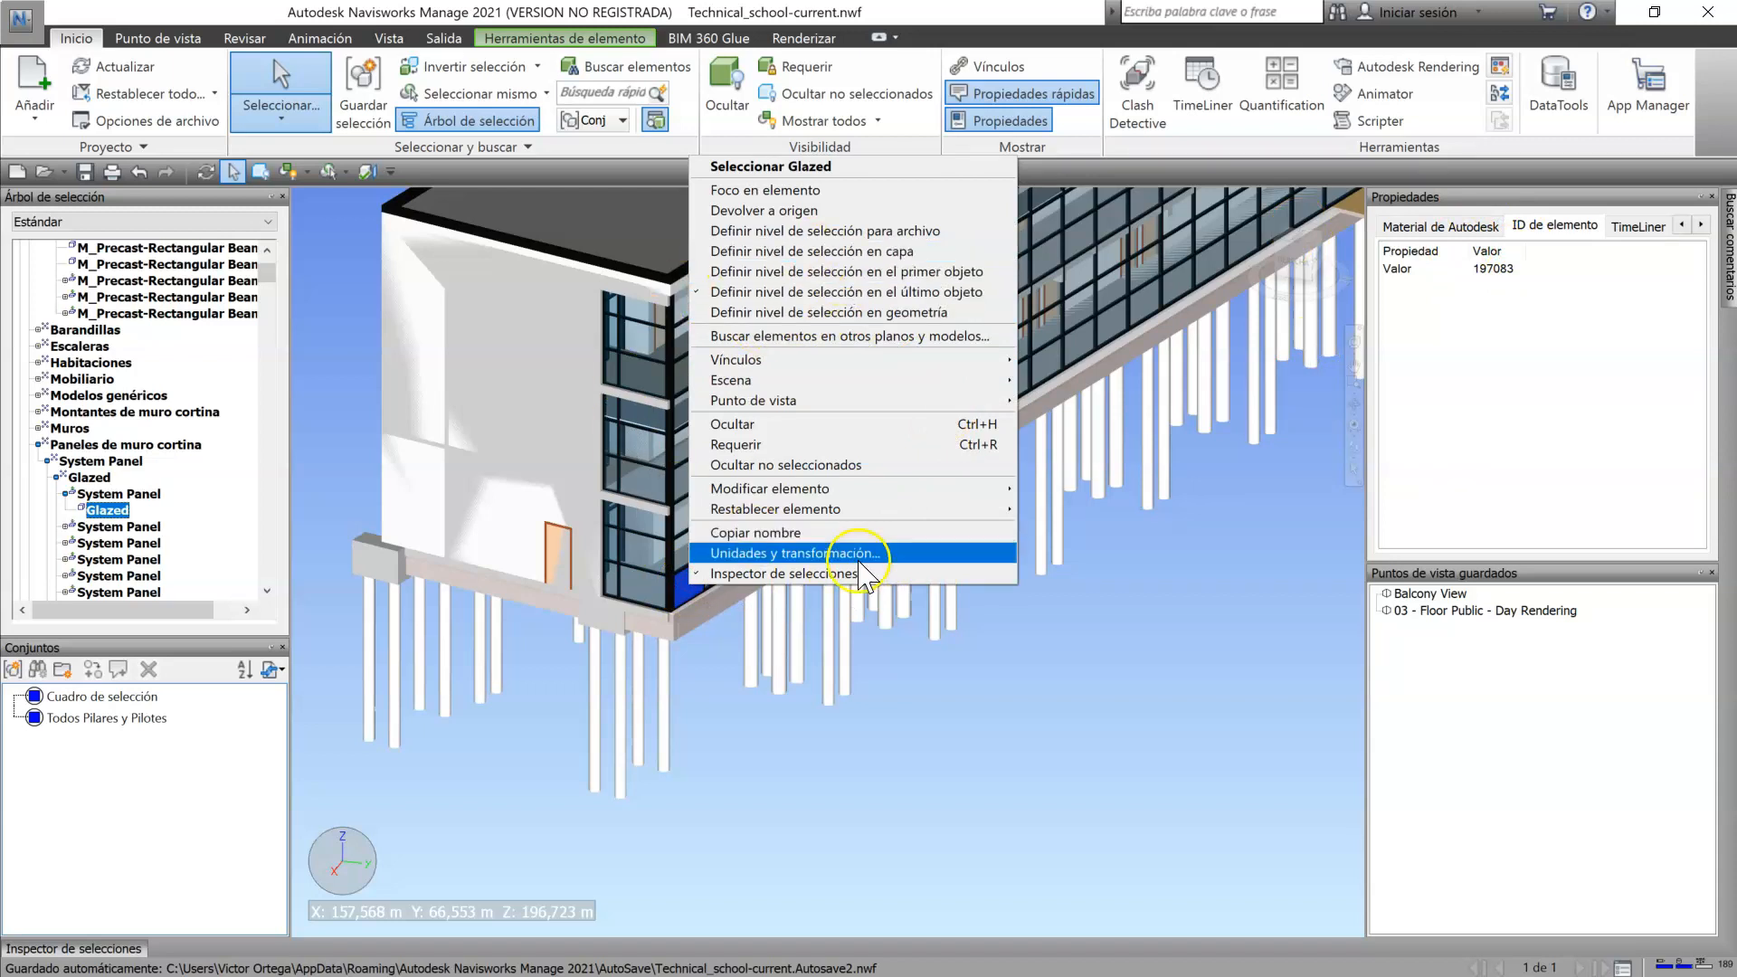
pyautogui.click(877, 313)
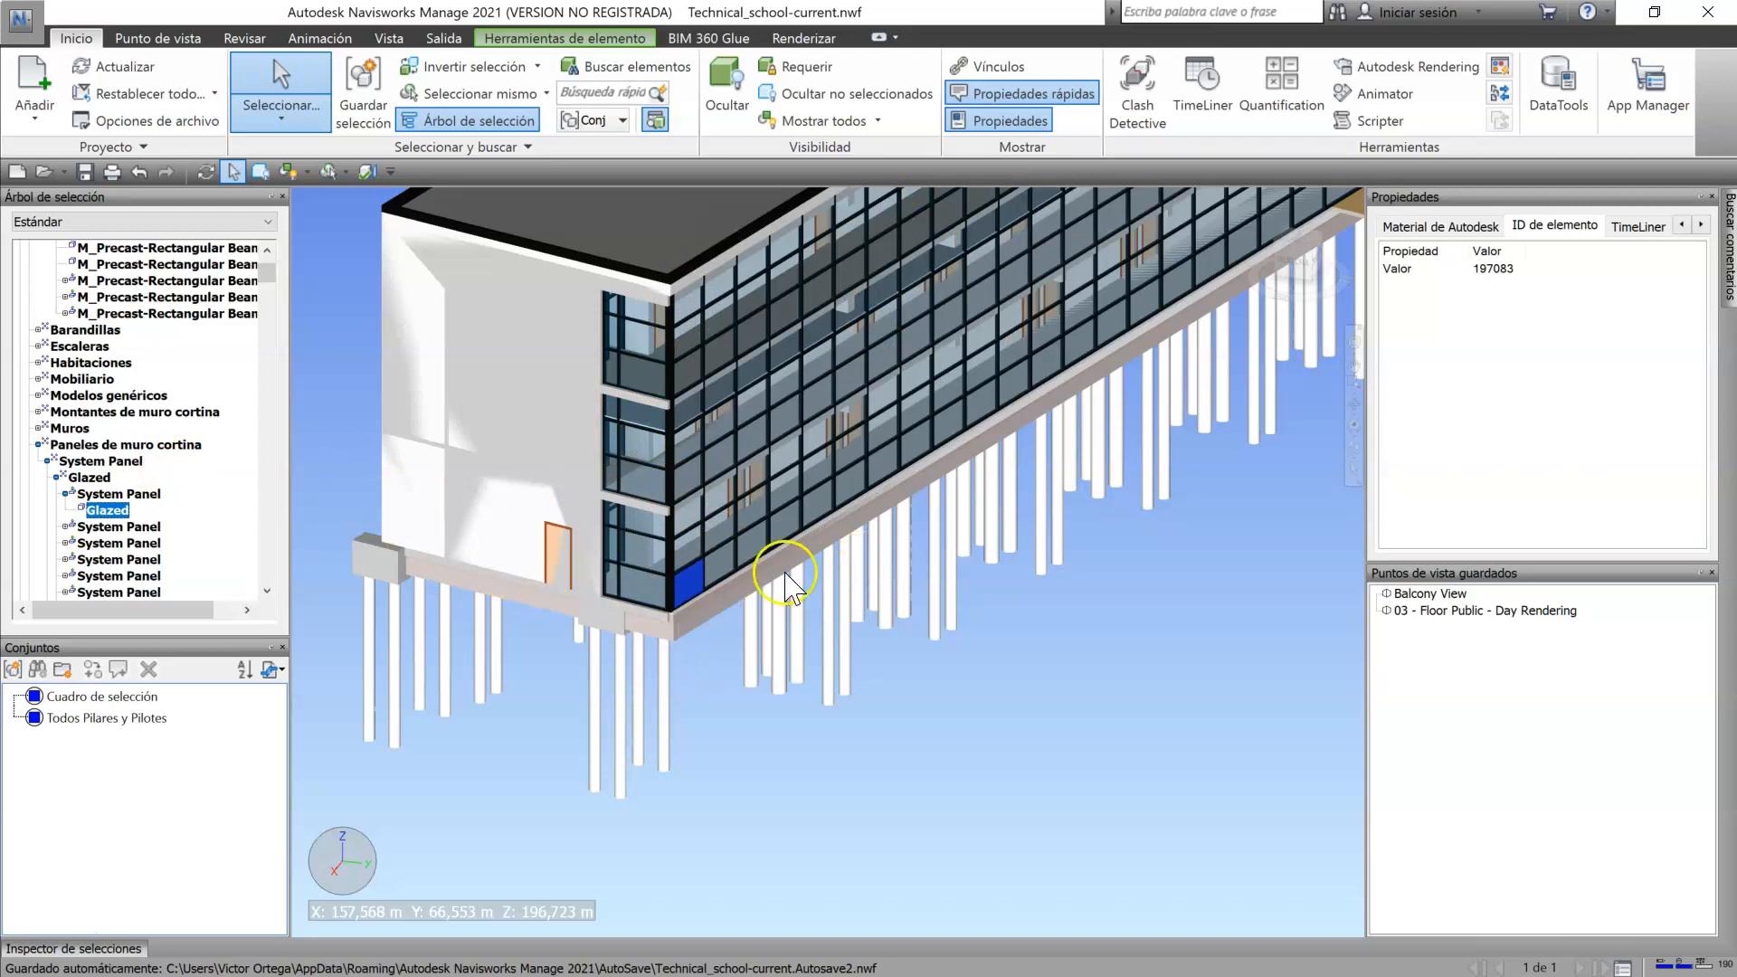
pyautogui.click(725, 561)
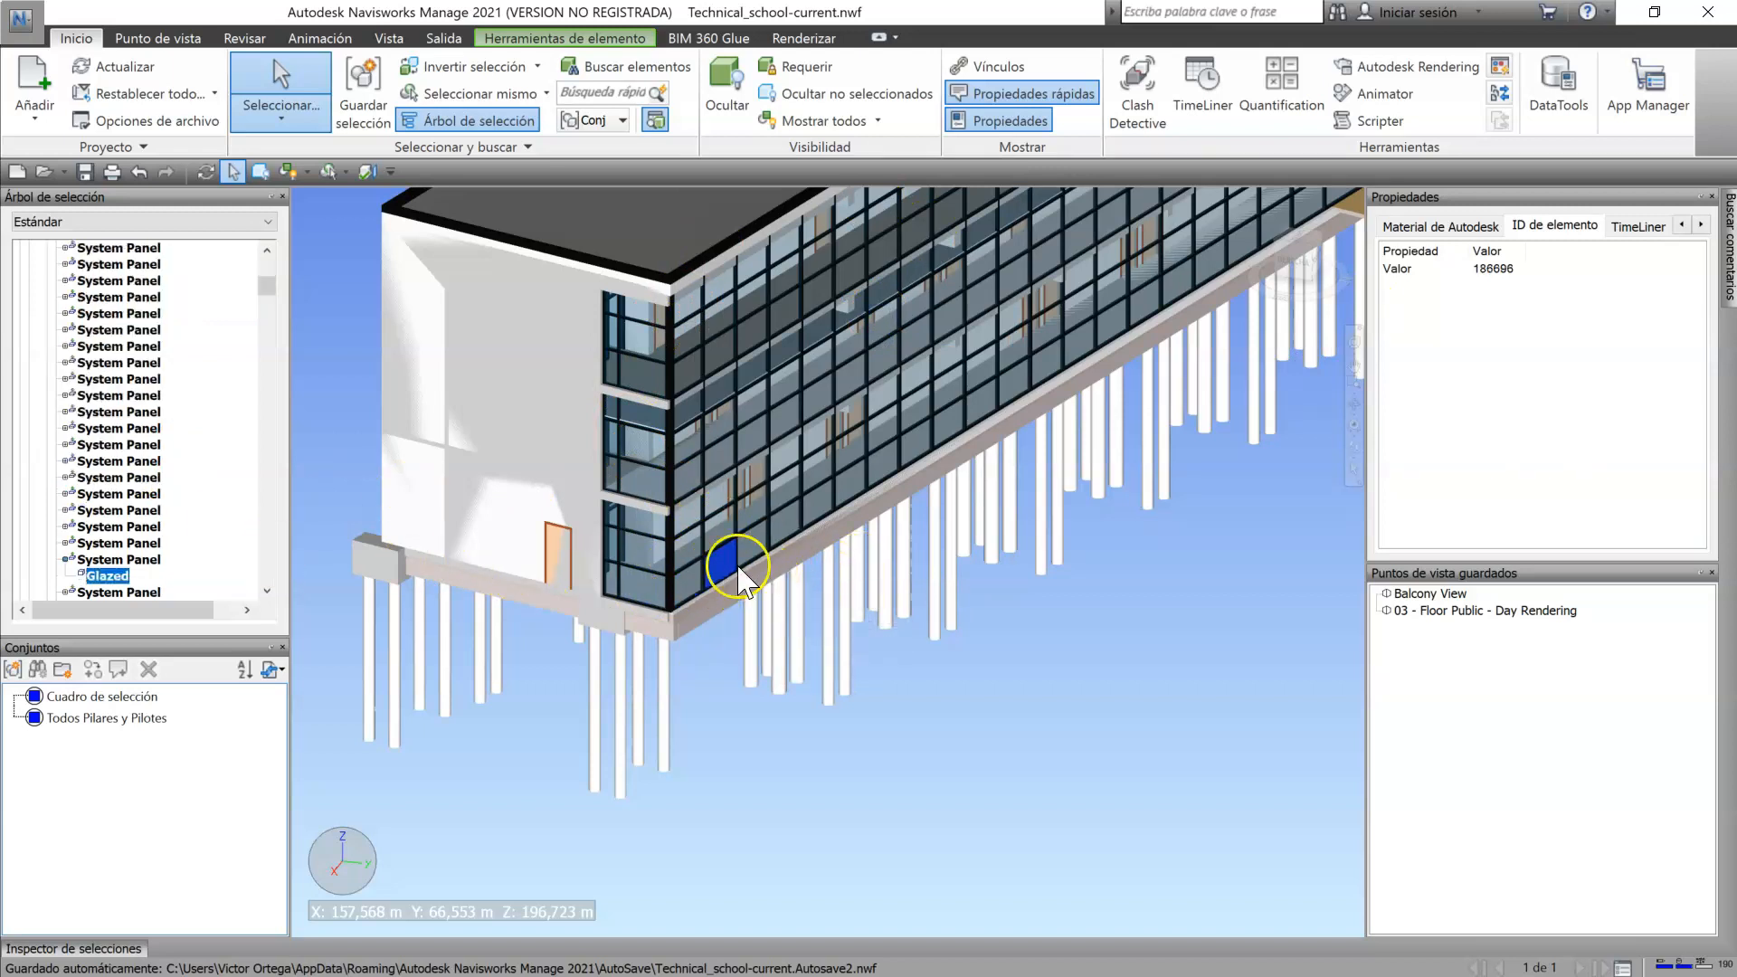
# Step: Return the selection level to first object and reselect the lowest corner curtain wall panel
pyautogui.rightClick(707, 595)
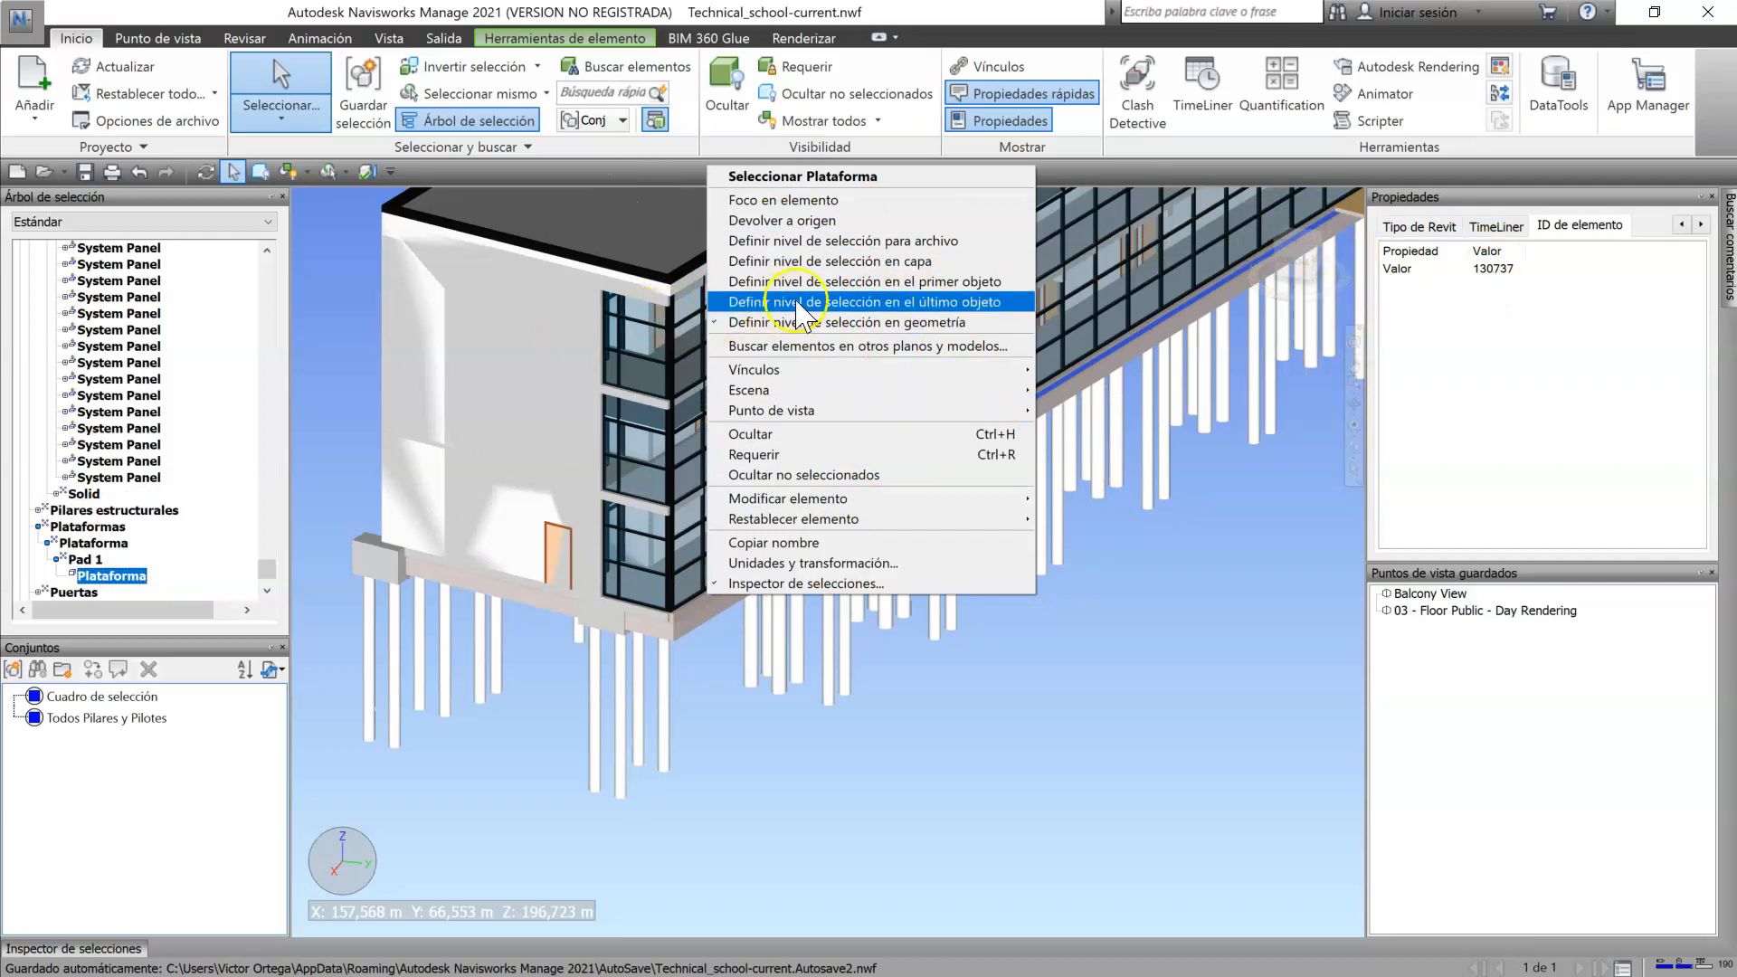
pyautogui.click(901, 283)
pyautogui.click(684, 581)
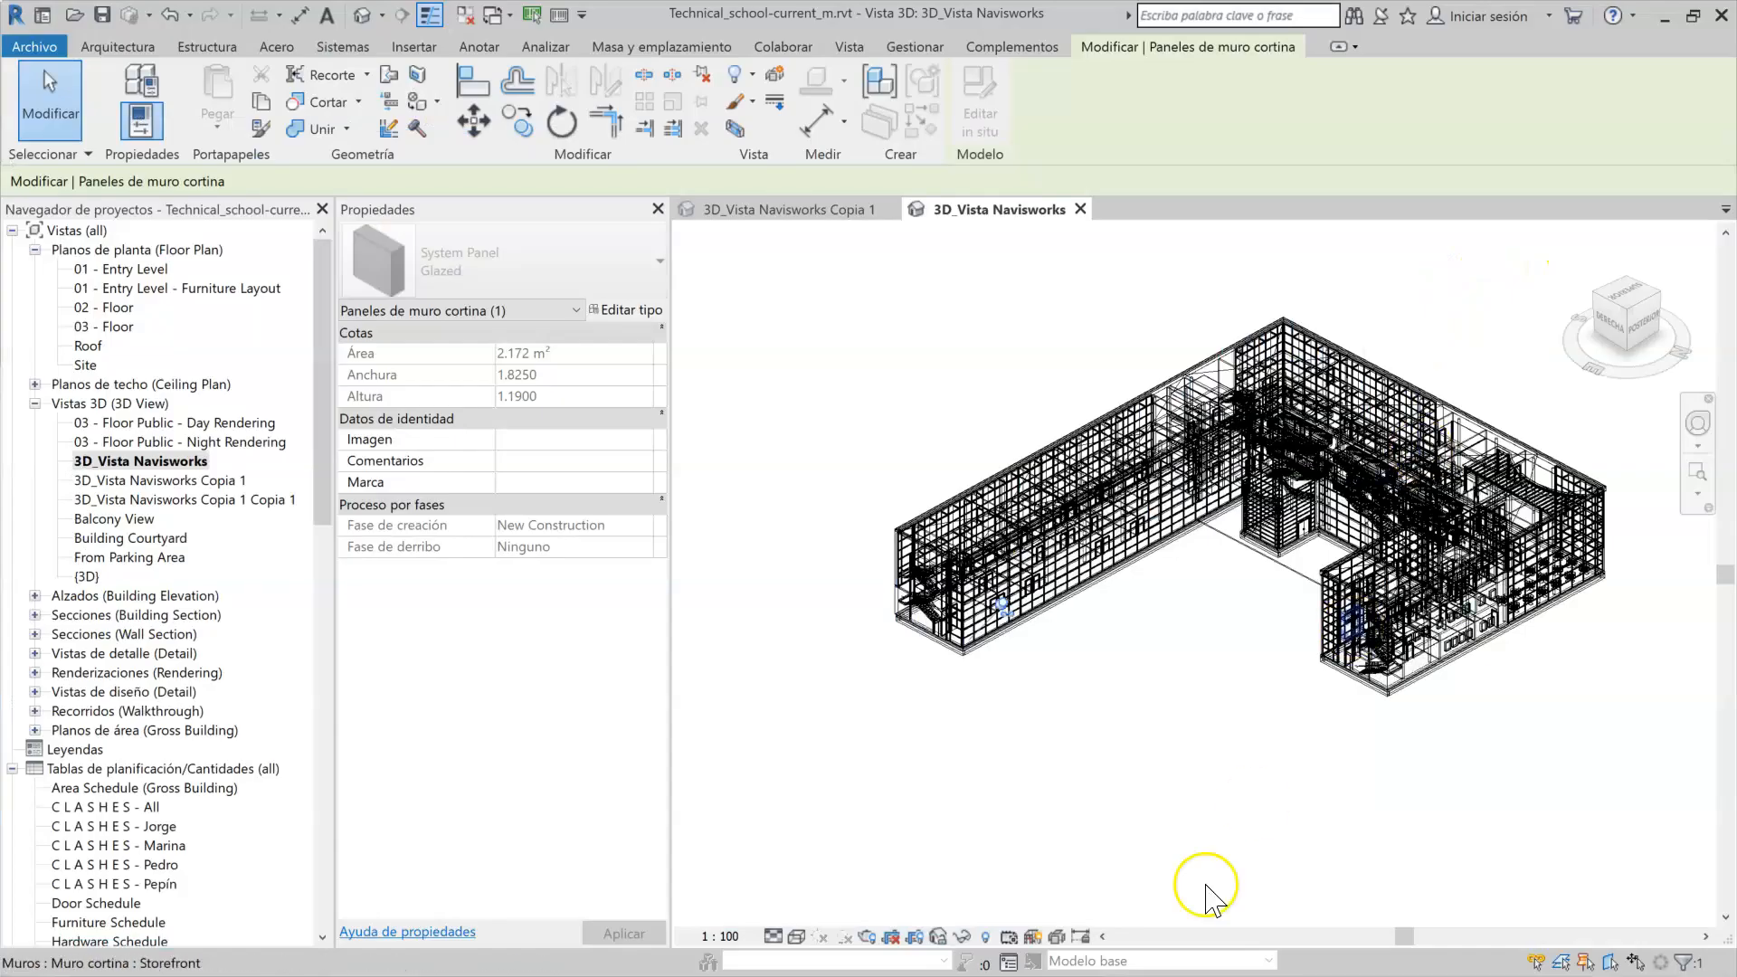
# Step: In Revit, clear the selection and select the curtain wall panel by ID 140004, inspecting it at the building corner
pyautogui.press('Escape')
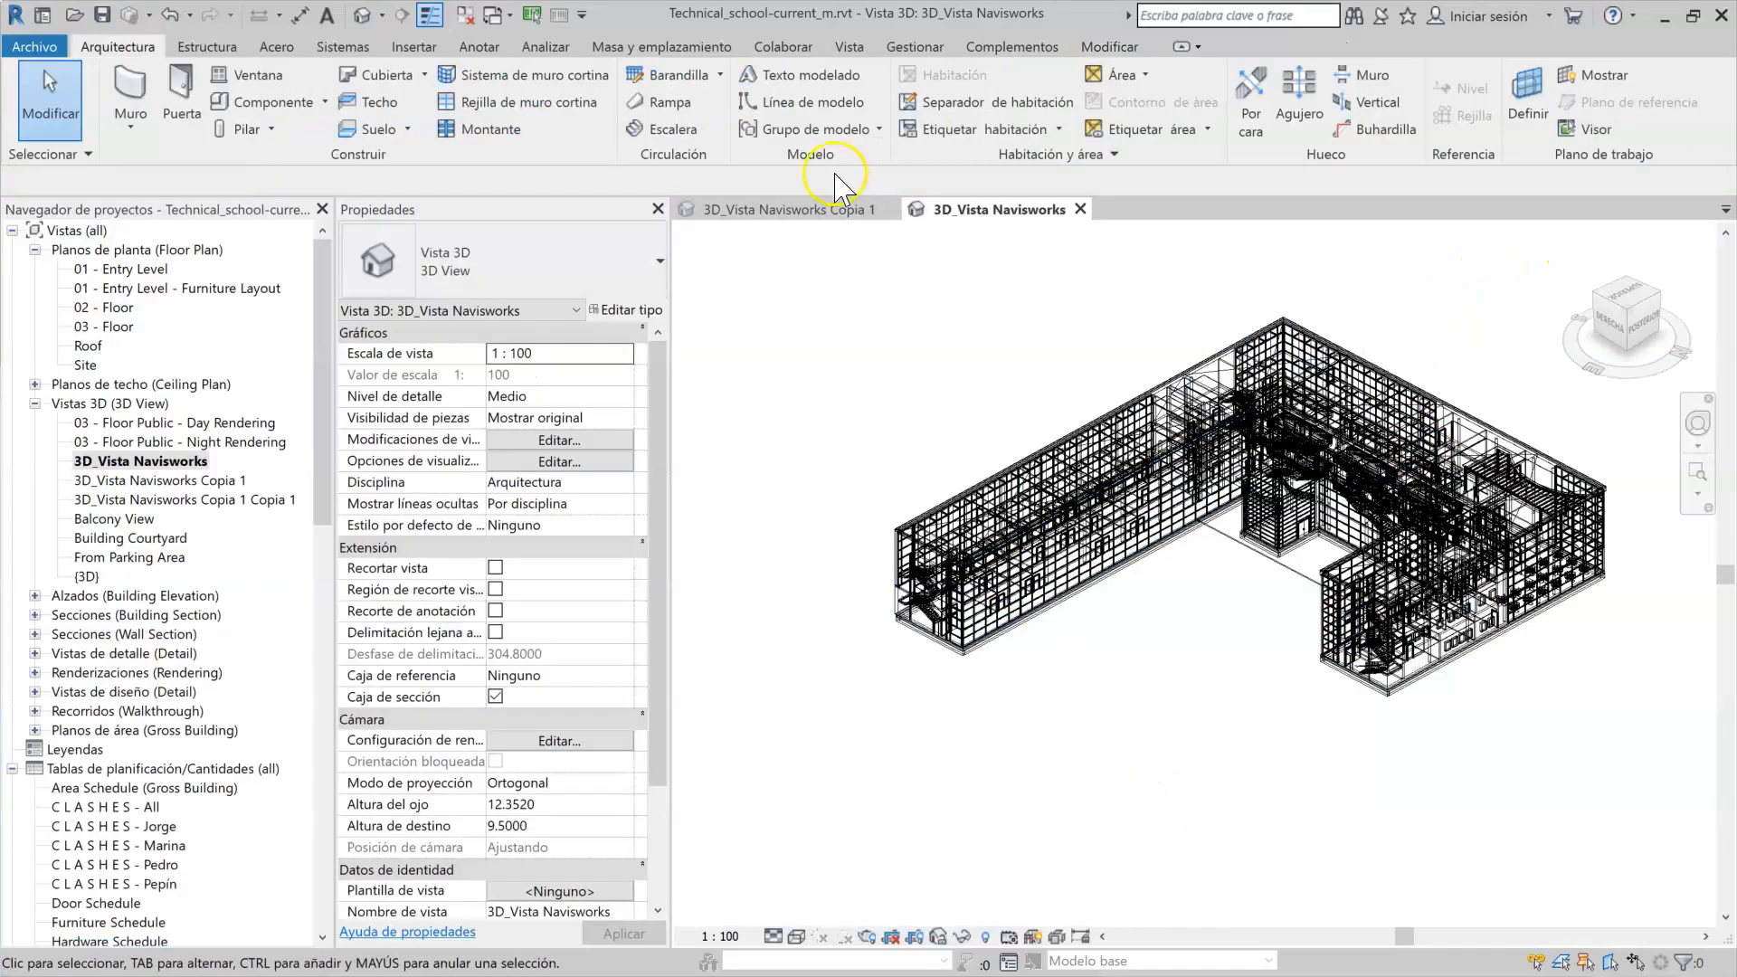
pyautogui.click(534, 17)
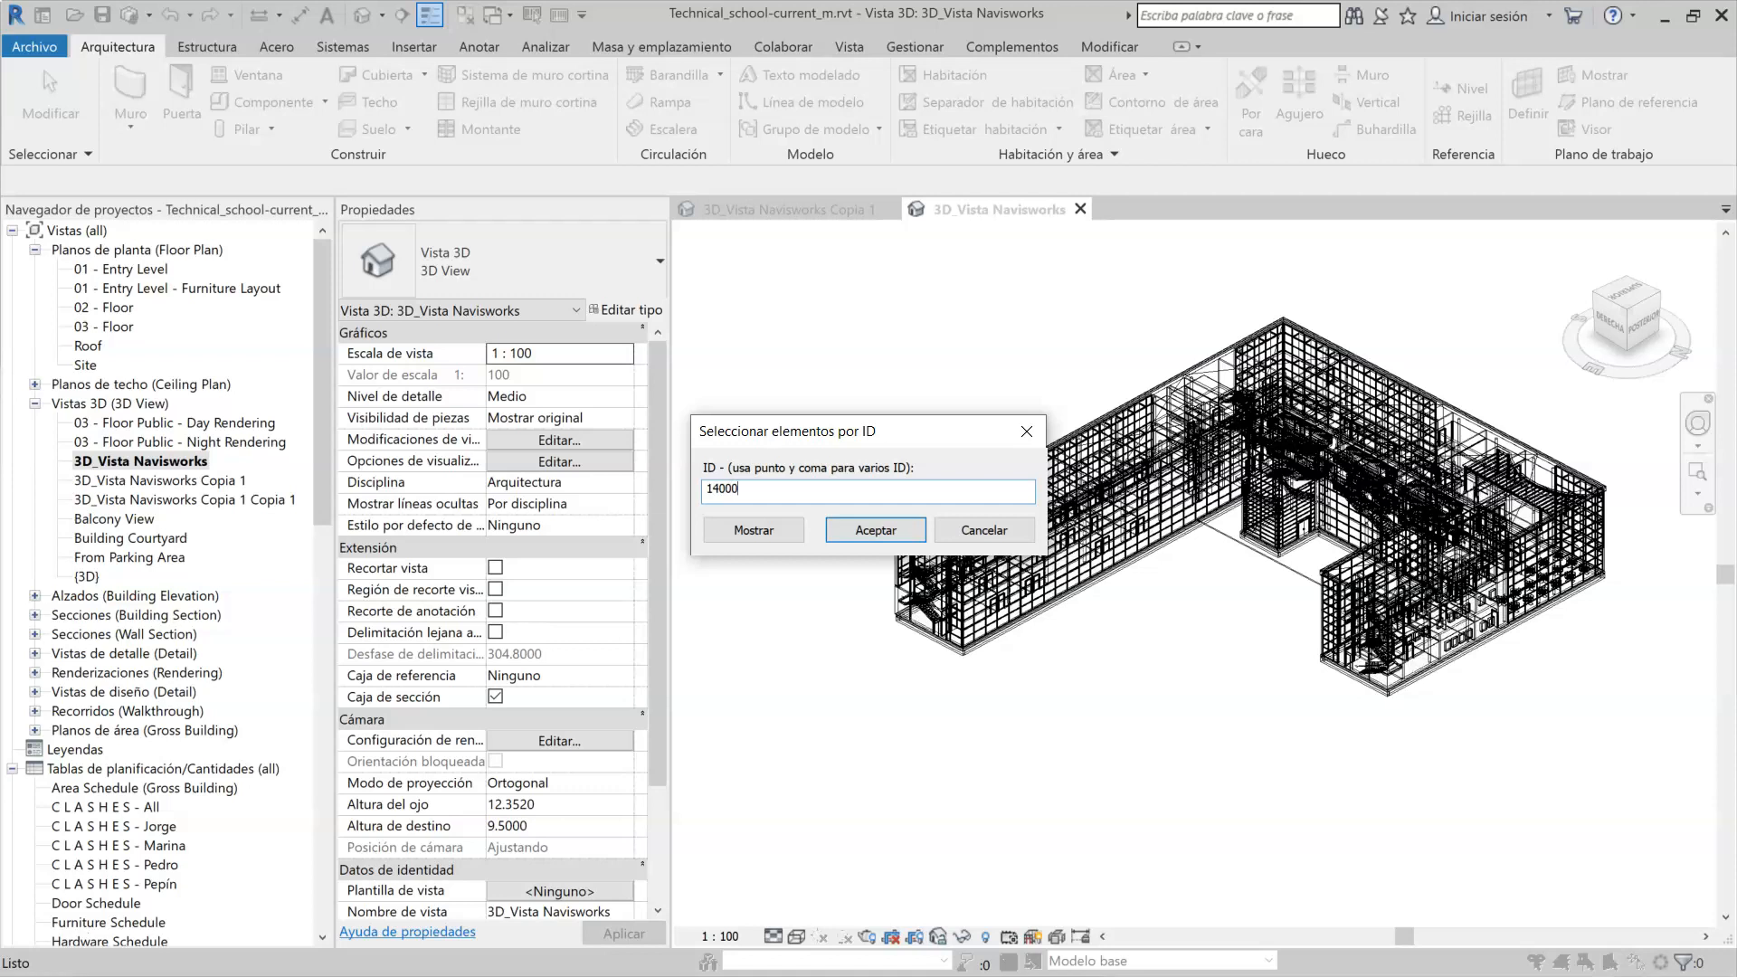
pyautogui.click(885, 538)
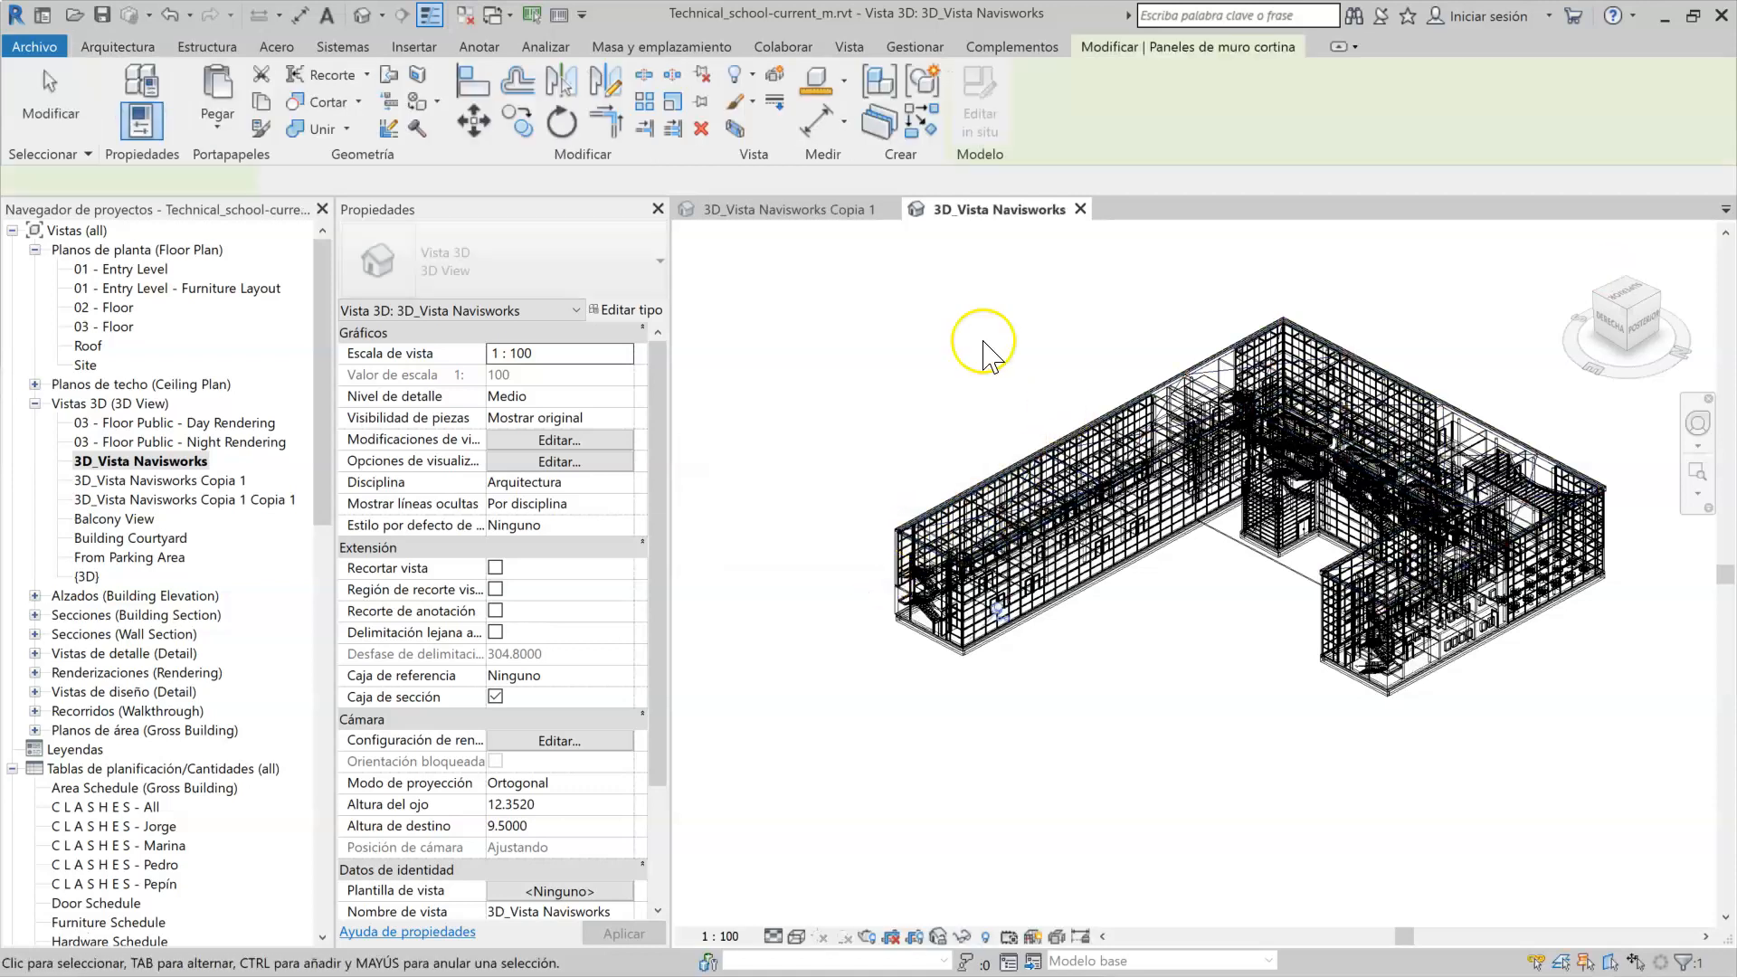
pyautogui.scroll(3, 958, 637)
pyautogui.scroll(5, 957, 638)
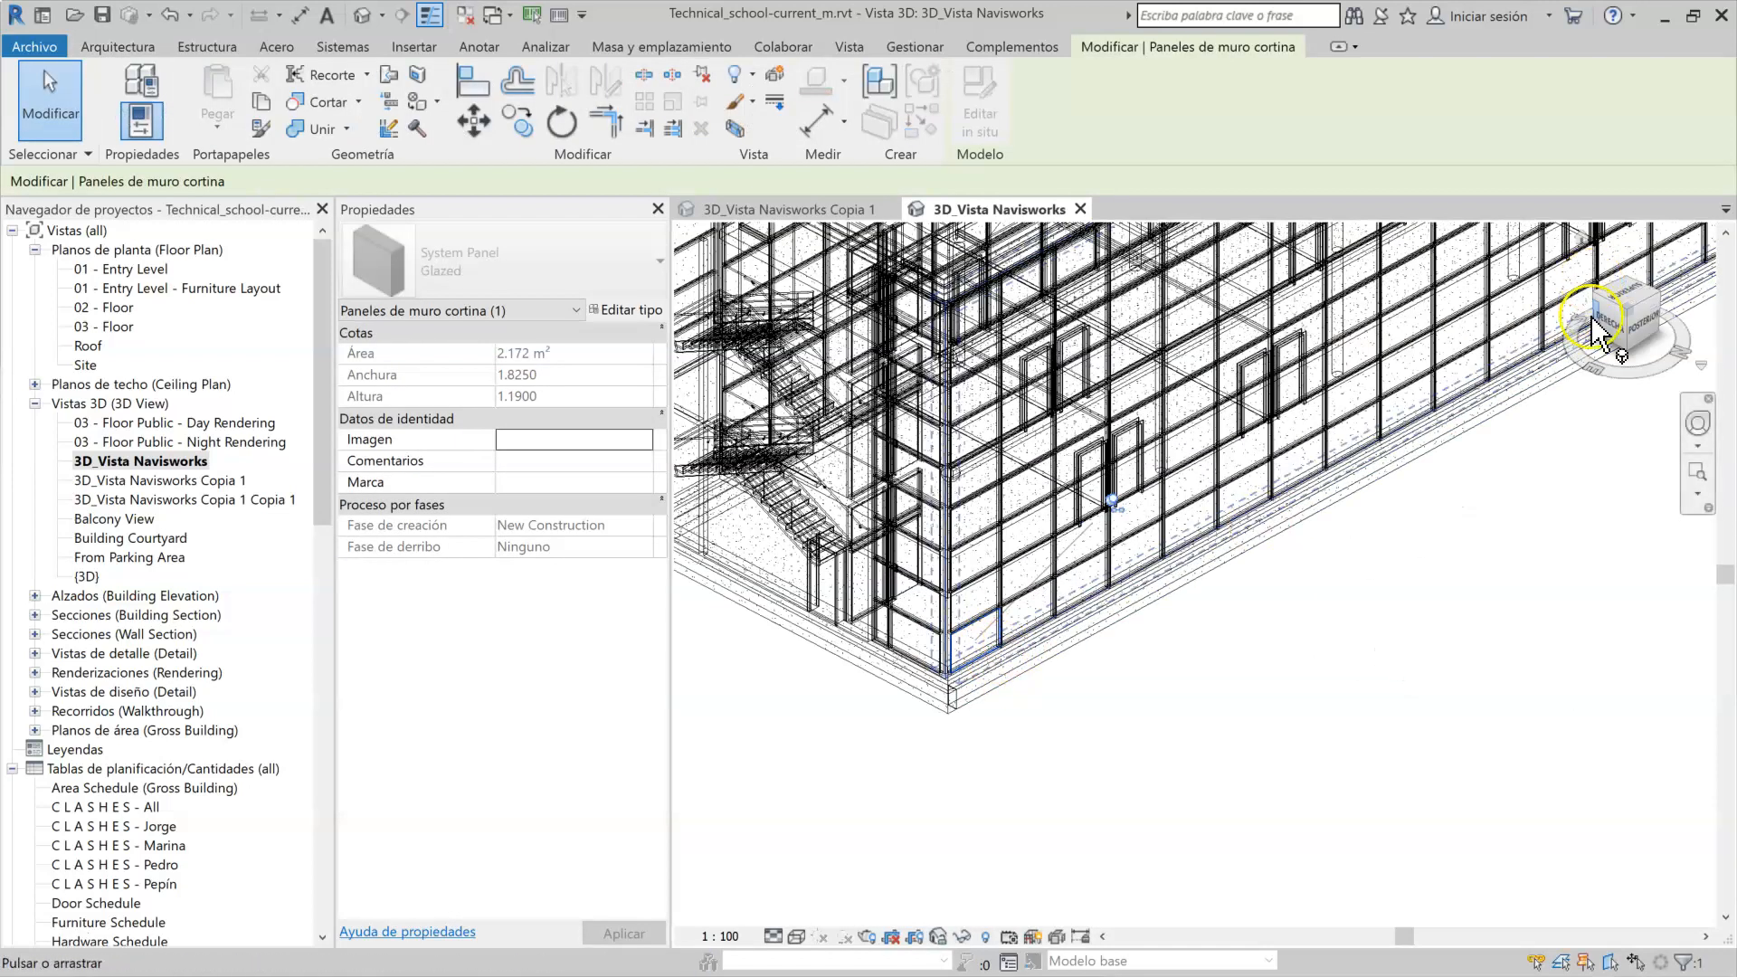
pyautogui.scroll(5, 1049, 570)
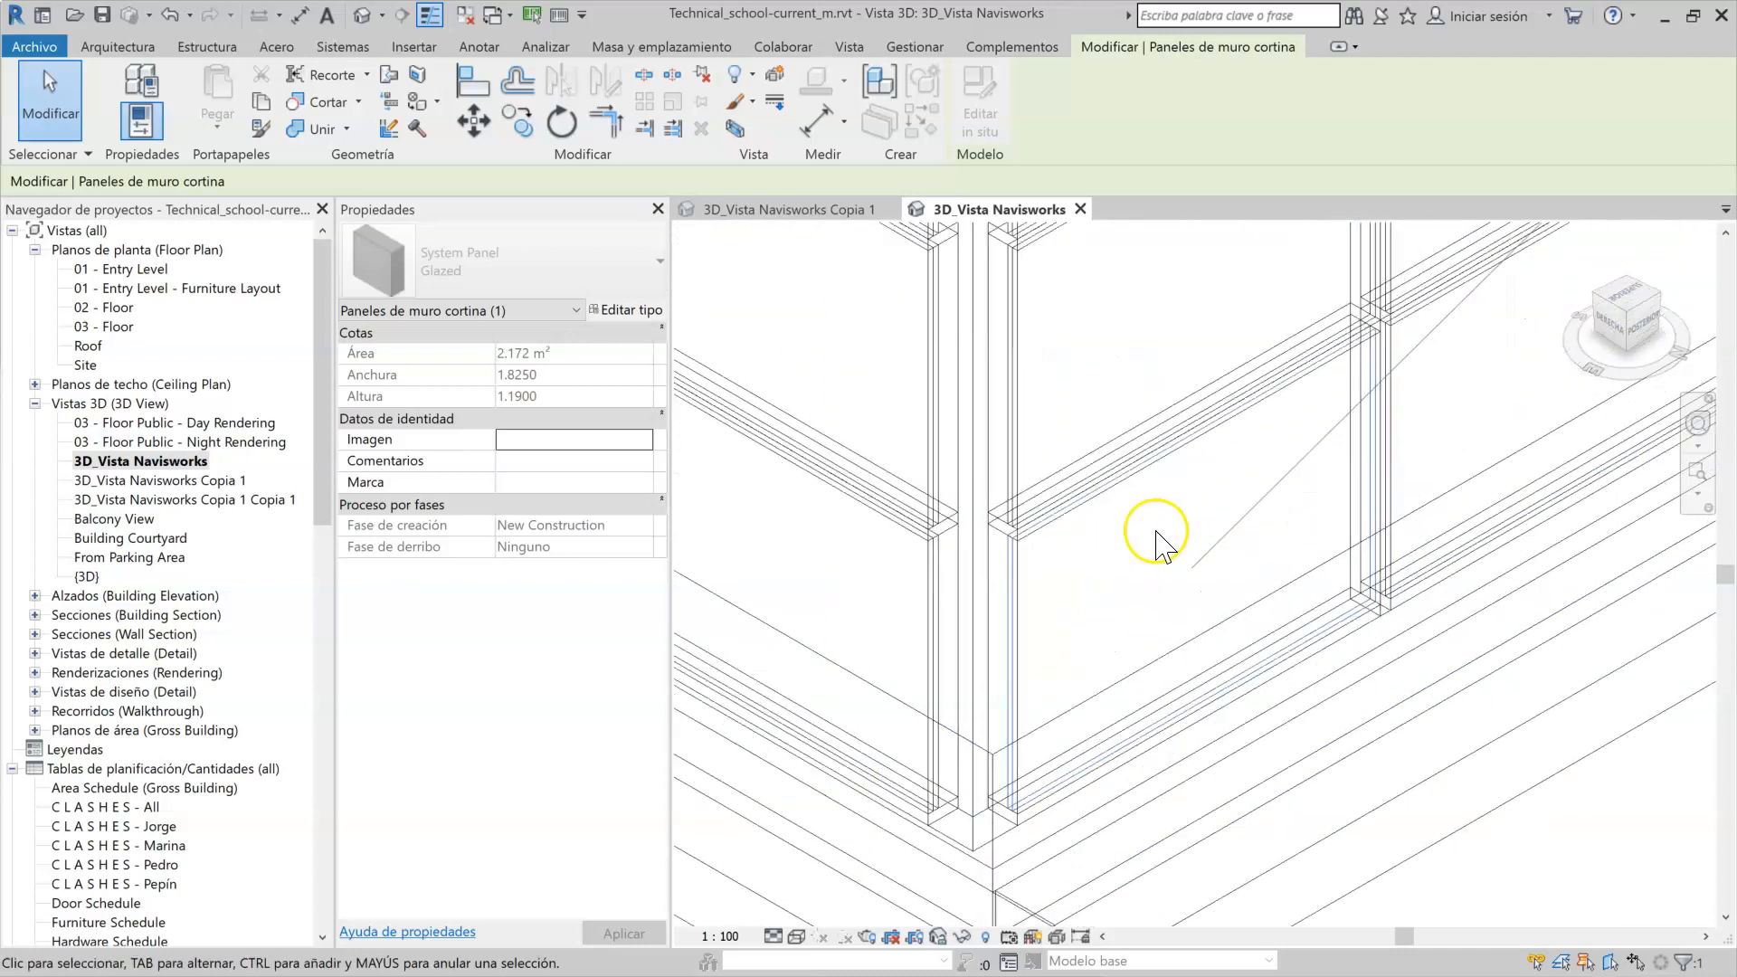
# Step: Set the 3D view's visual style to Shaded and try to highlight the panel beside the corner panel
pyautogui.scroll(-5, 1100, 552)
pyautogui.click(796, 936)
pyautogui.click(854, 848)
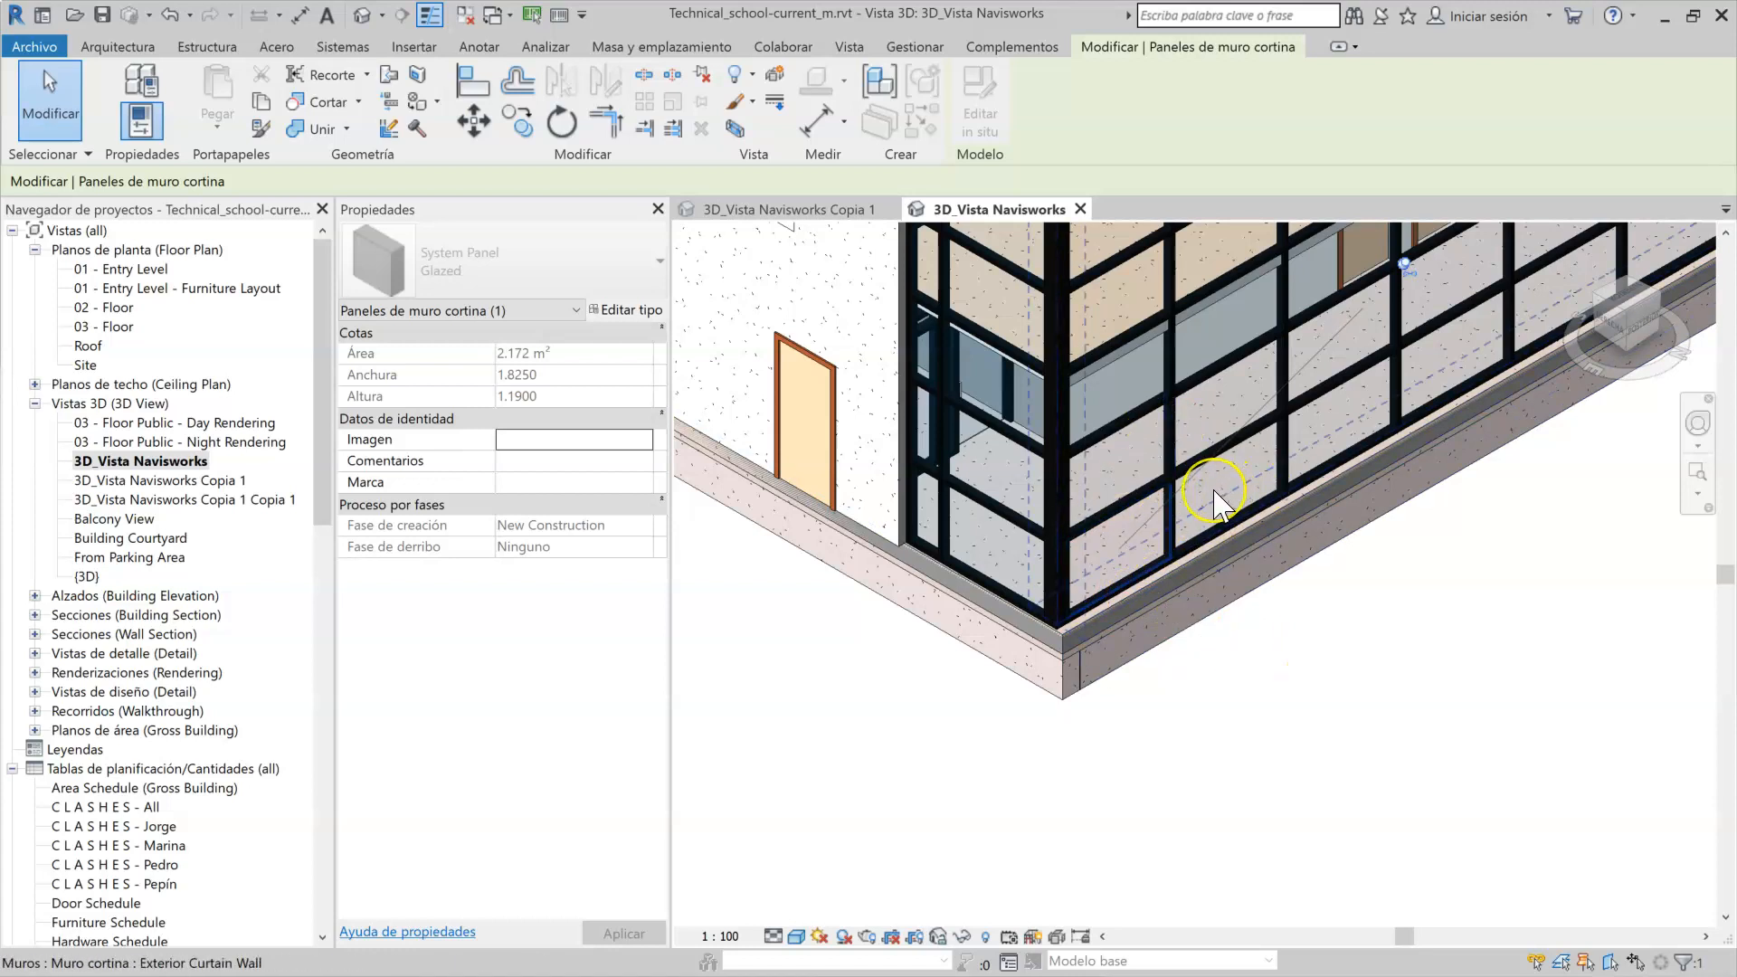
pyautogui.press('Tab')
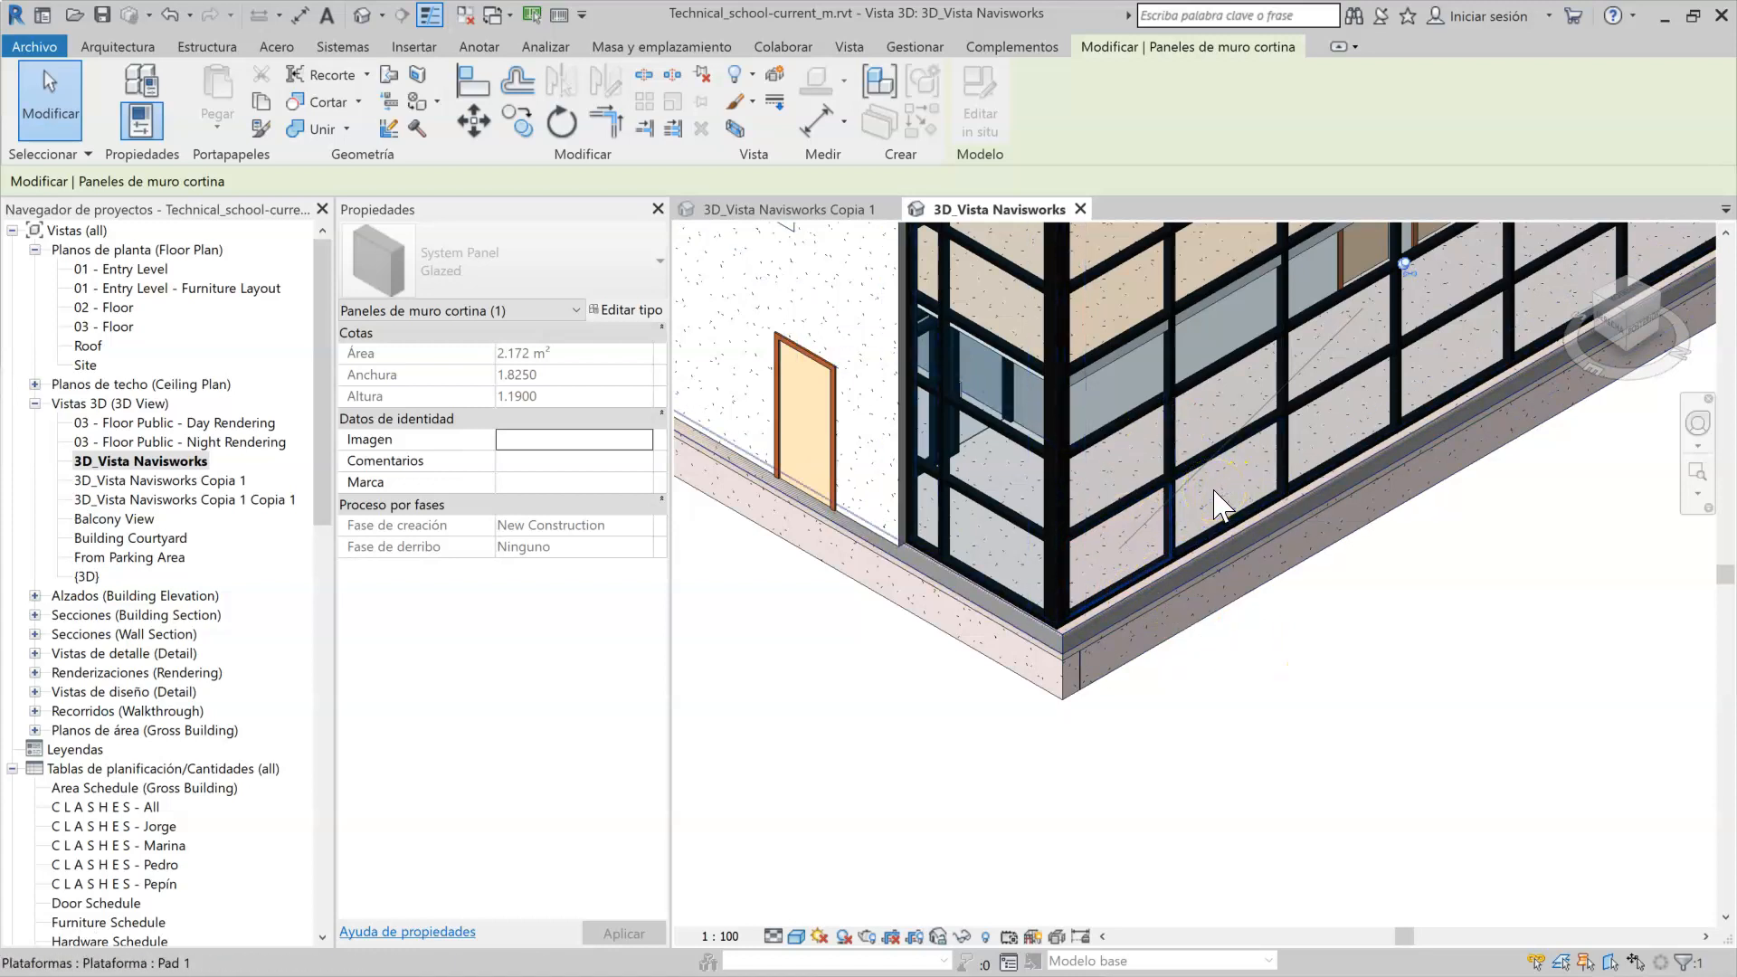
# Step: Set the visual style to Hidden Line and check the element ID of the ground-level panel beside the corner panel
pyautogui.click(797, 939)
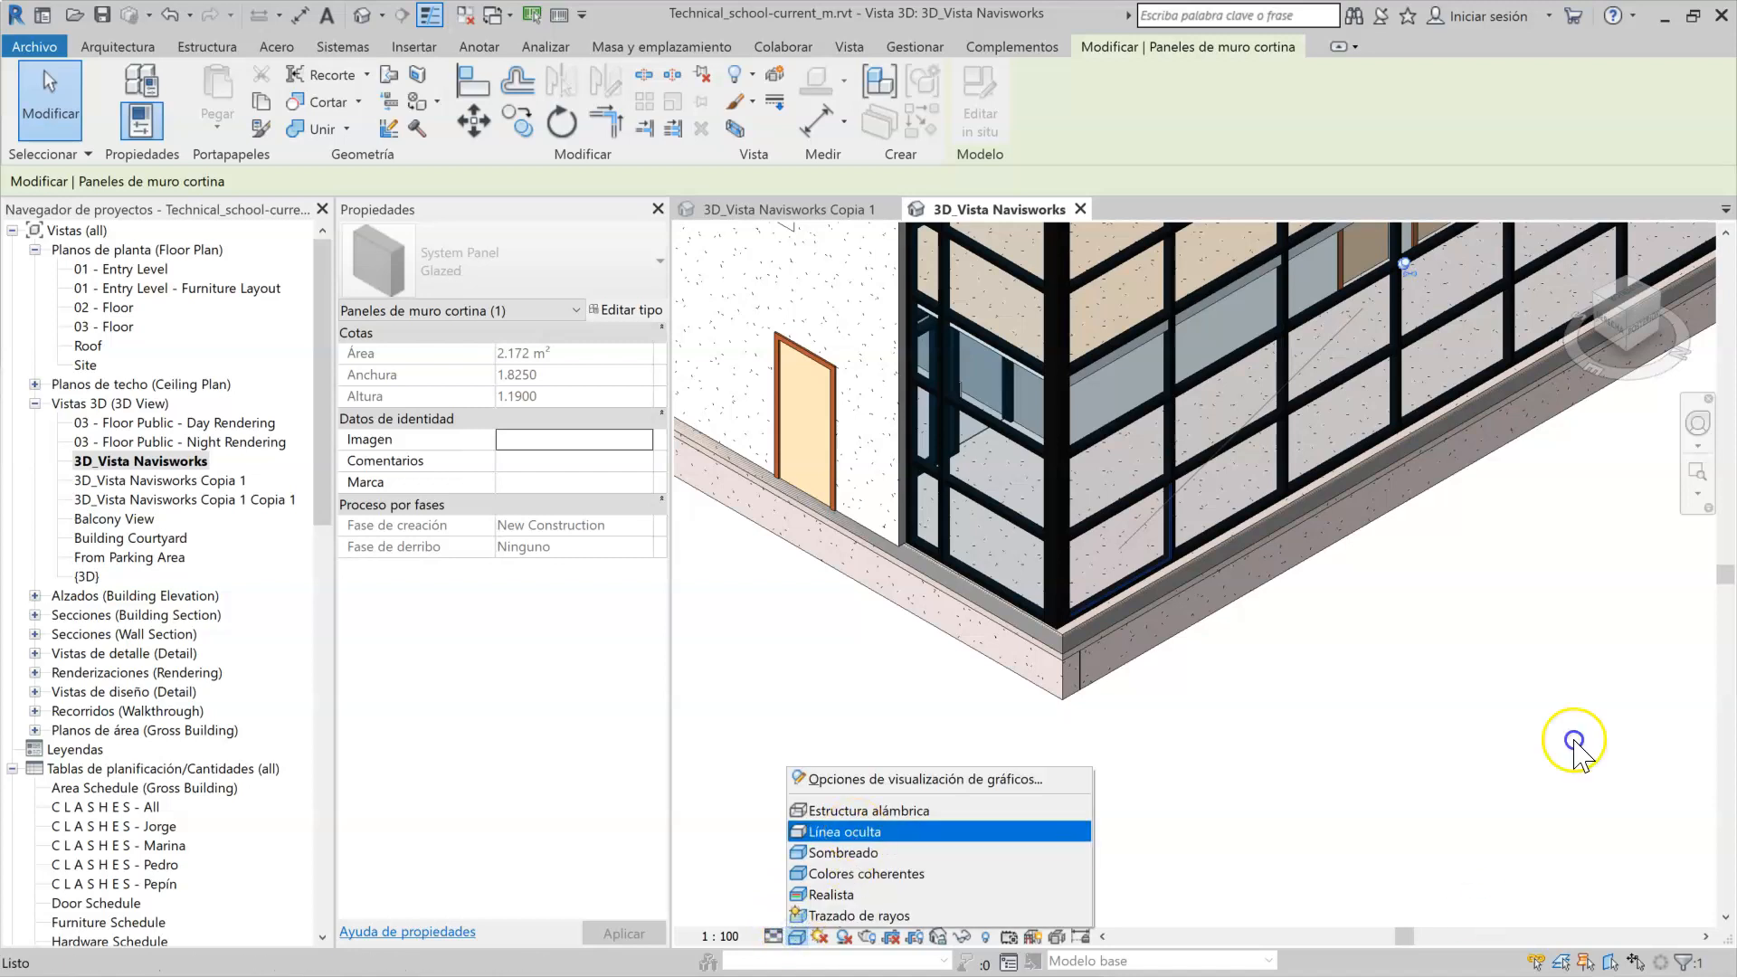
pyautogui.click(850, 827)
pyautogui.click(1221, 494)
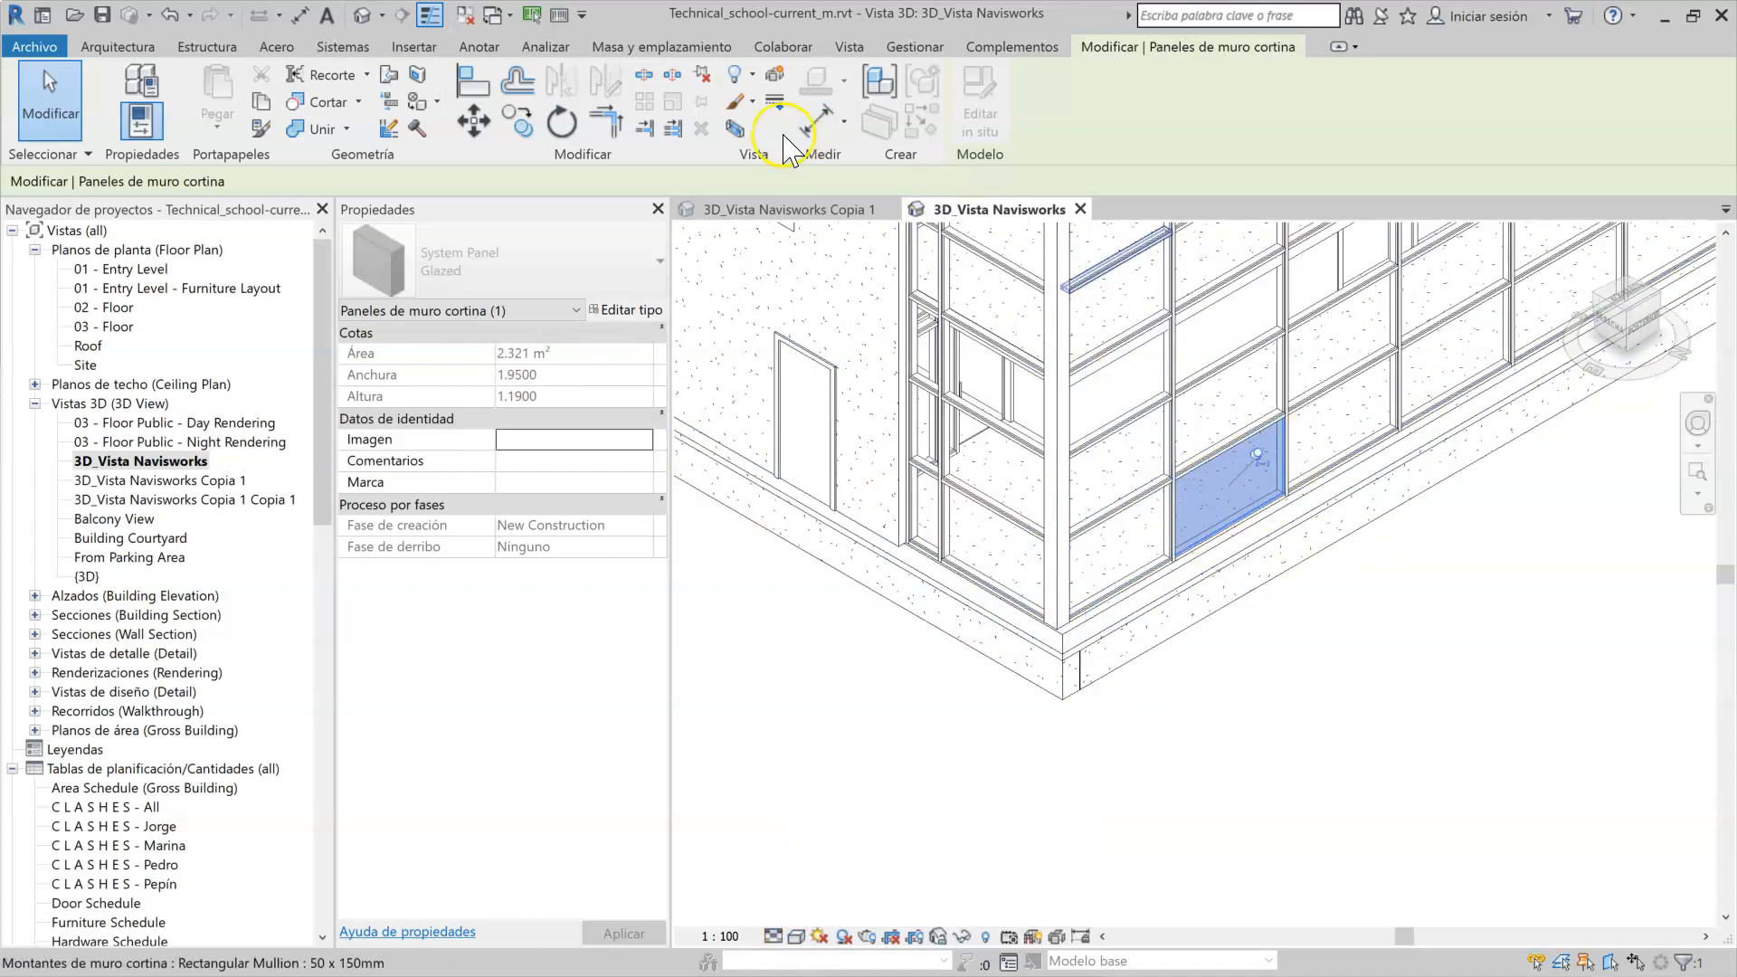
pyautogui.click(560, 18)
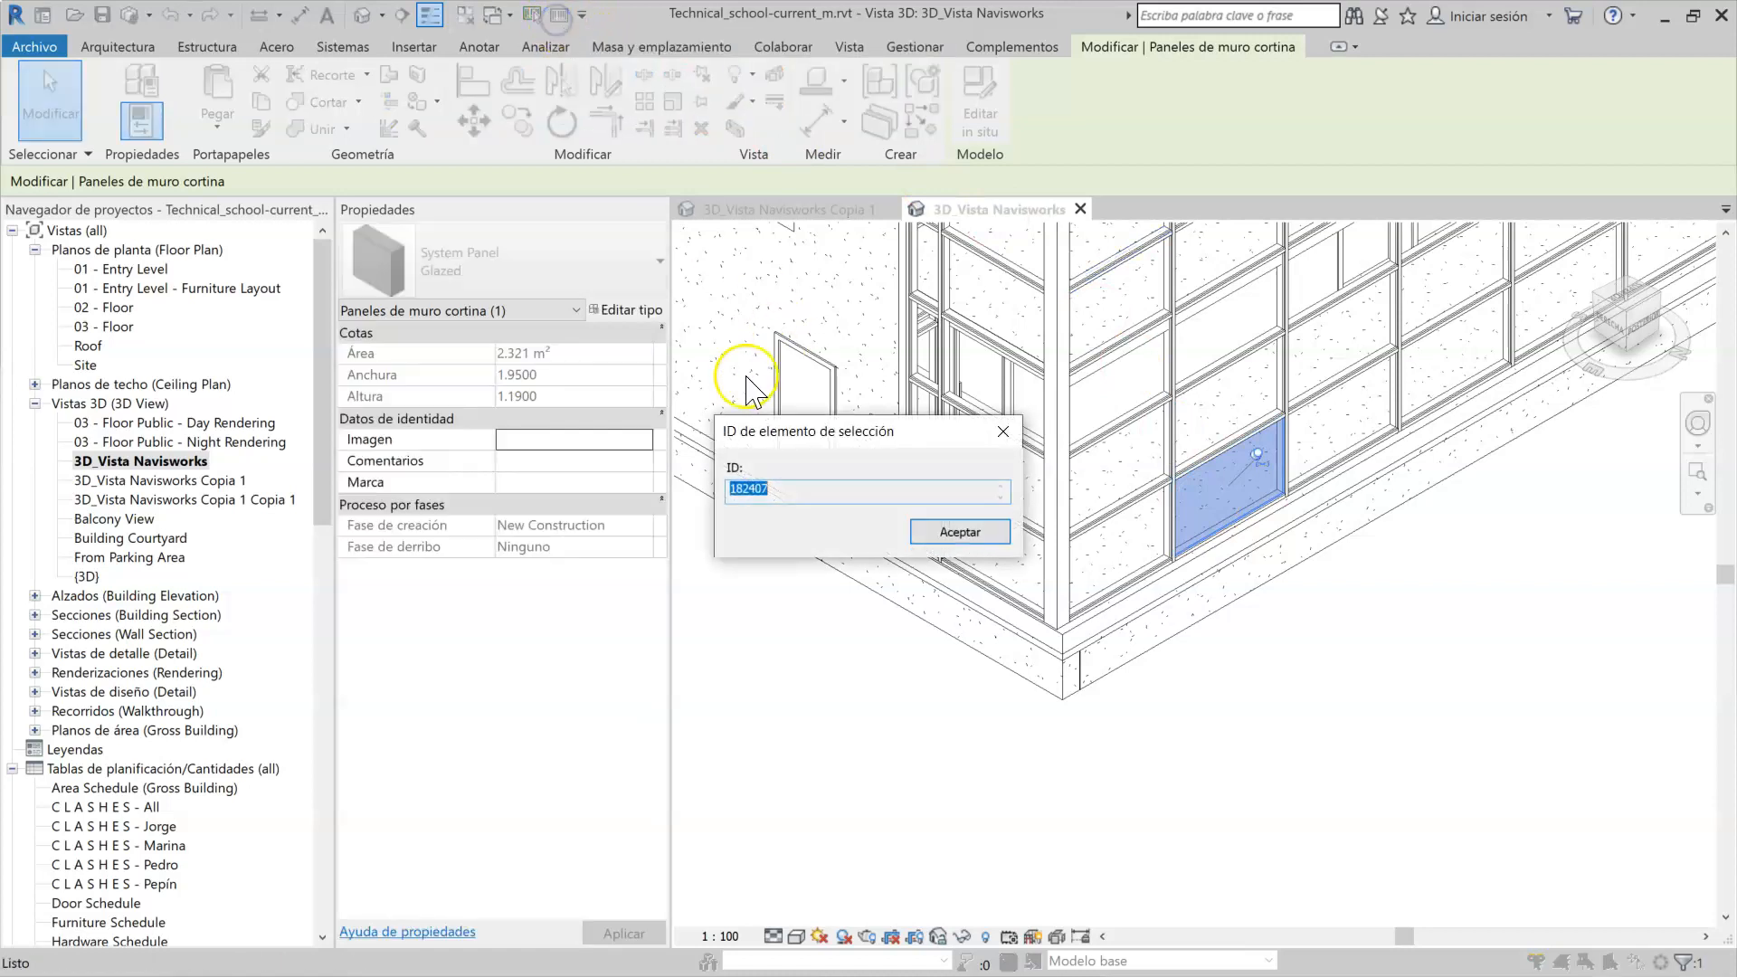
pyautogui.click(959, 533)
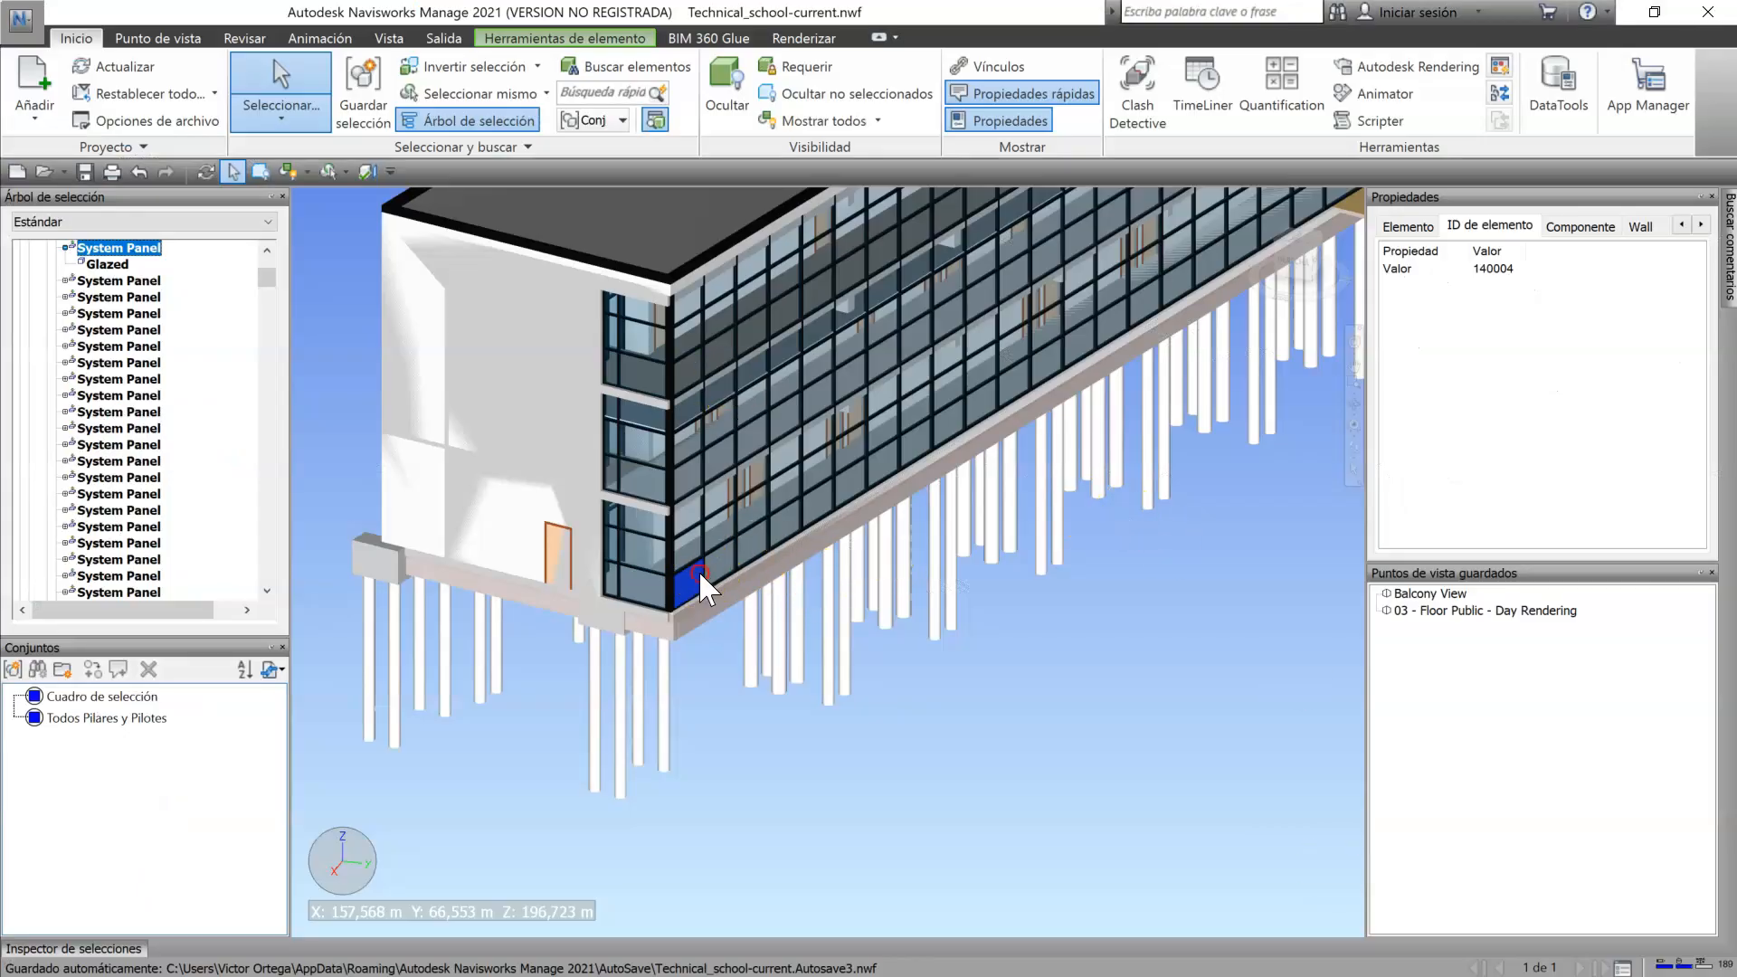
# Step: In Navisworks, set the selection level to first object and select the same ground-level panel beside the corner panel
pyautogui.rightClick(699, 570)
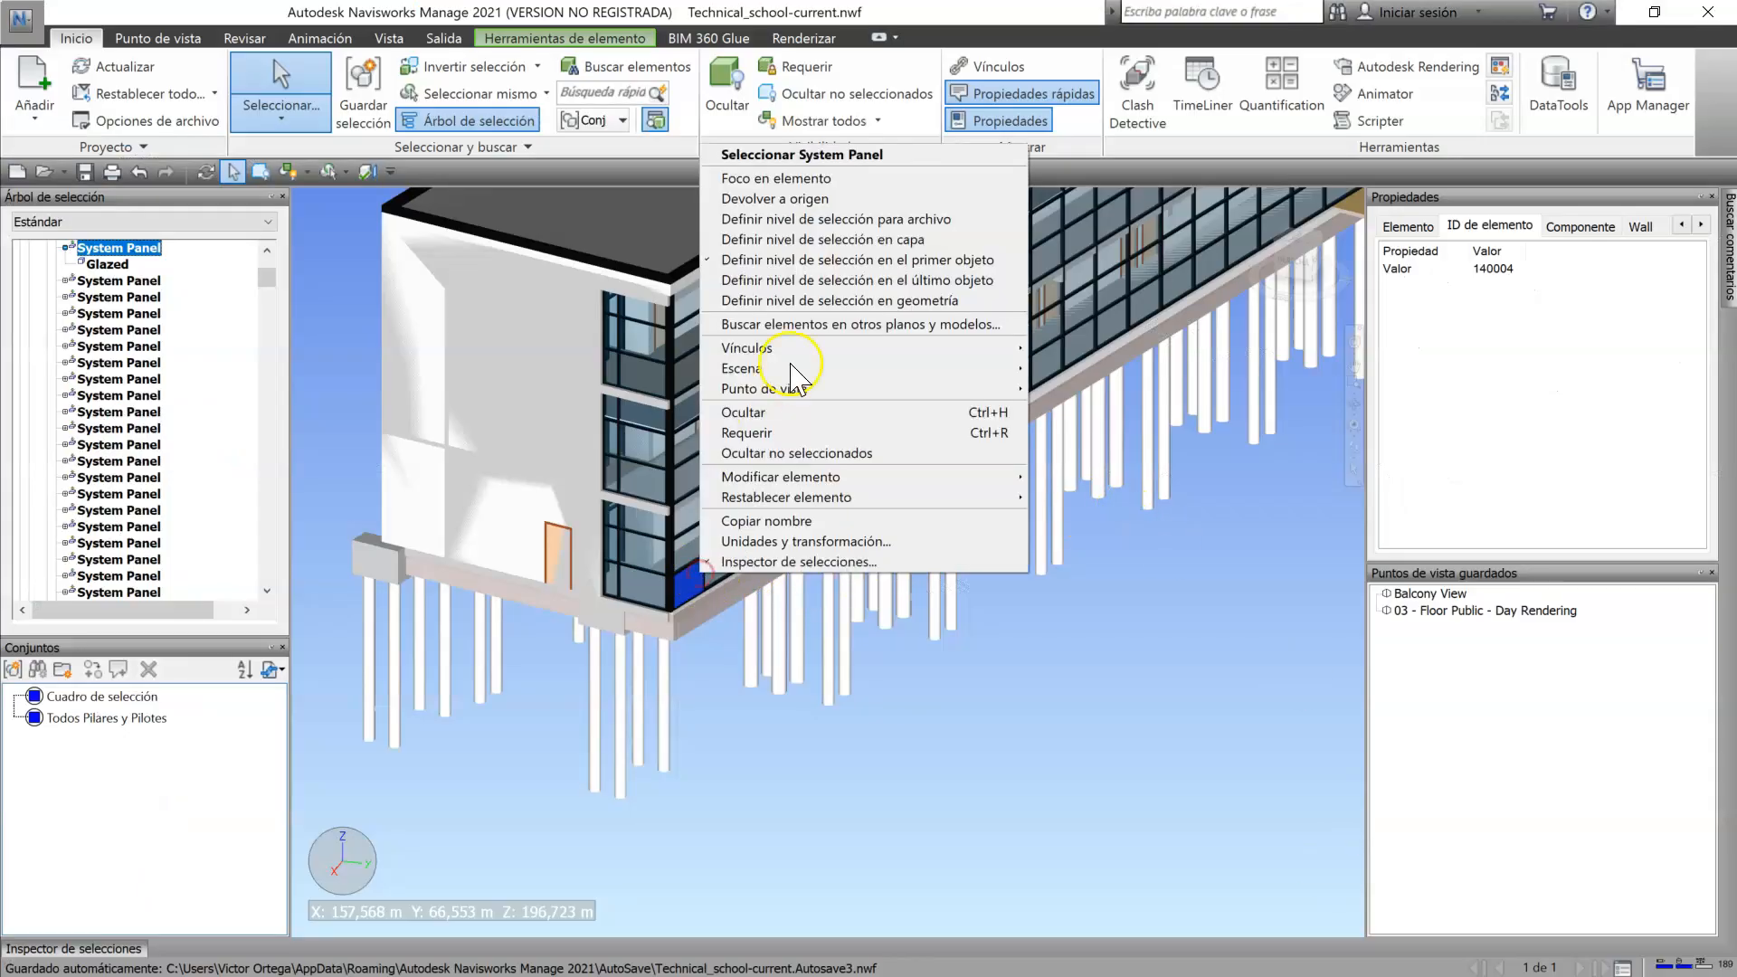
pyautogui.click(812, 252)
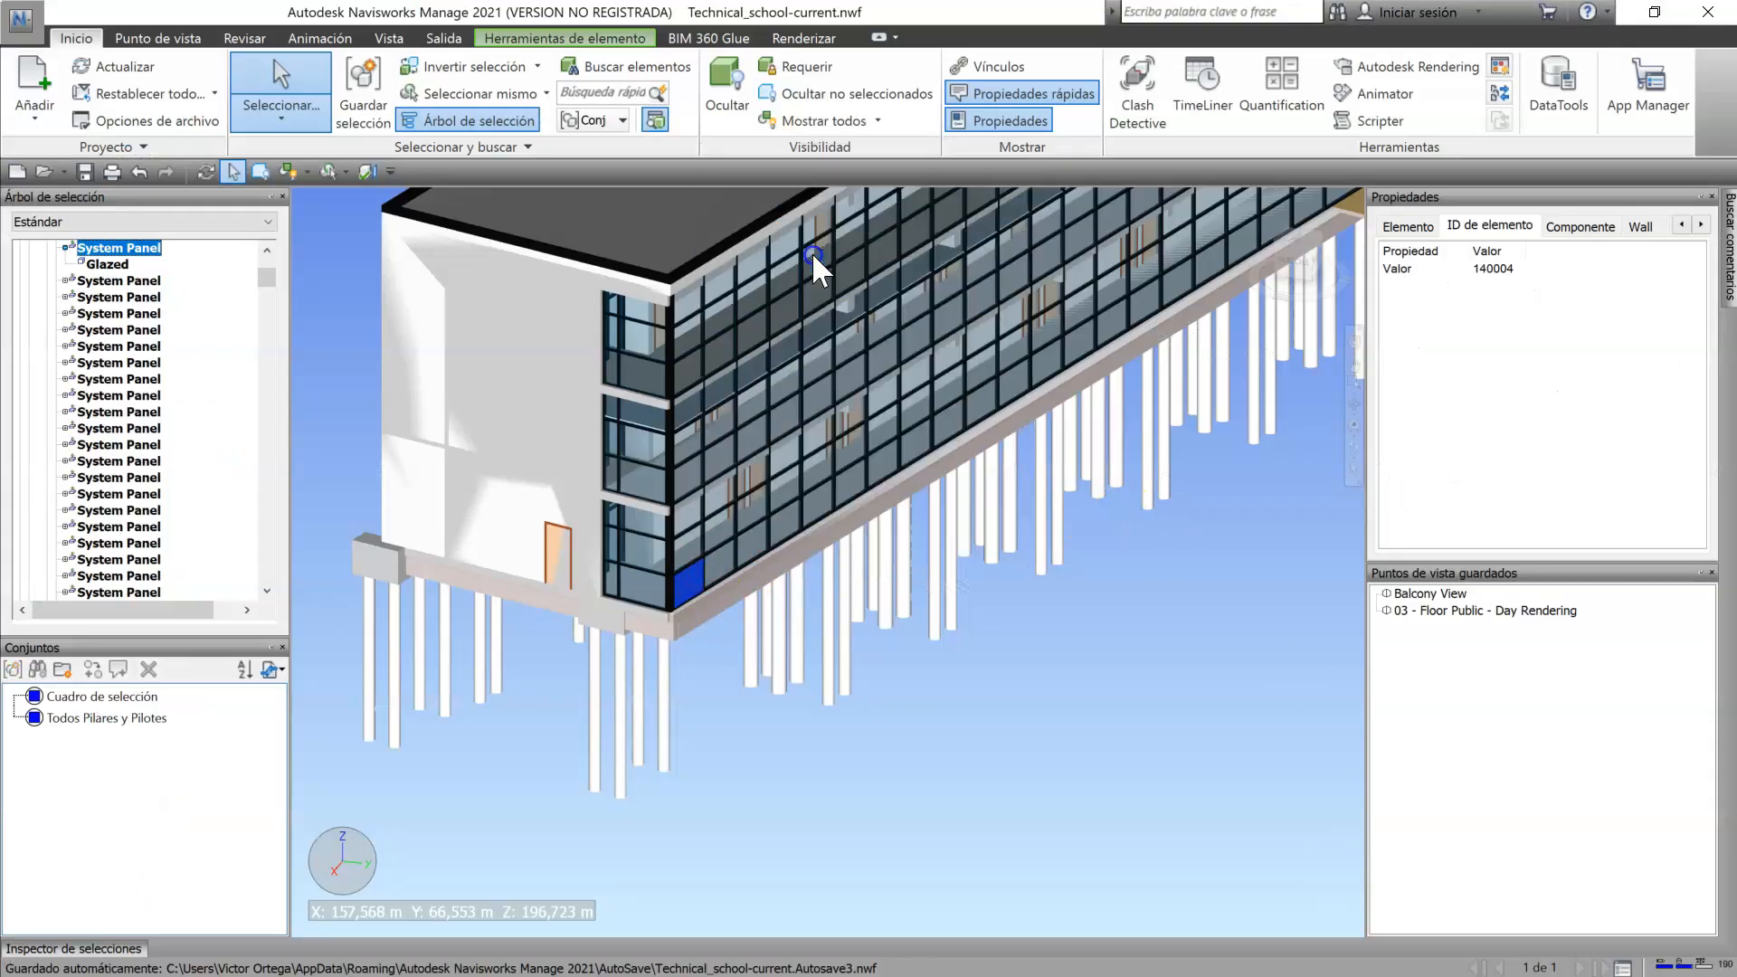
pyautogui.scroll(2, 719, 568)
pyautogui.click(718, 568)
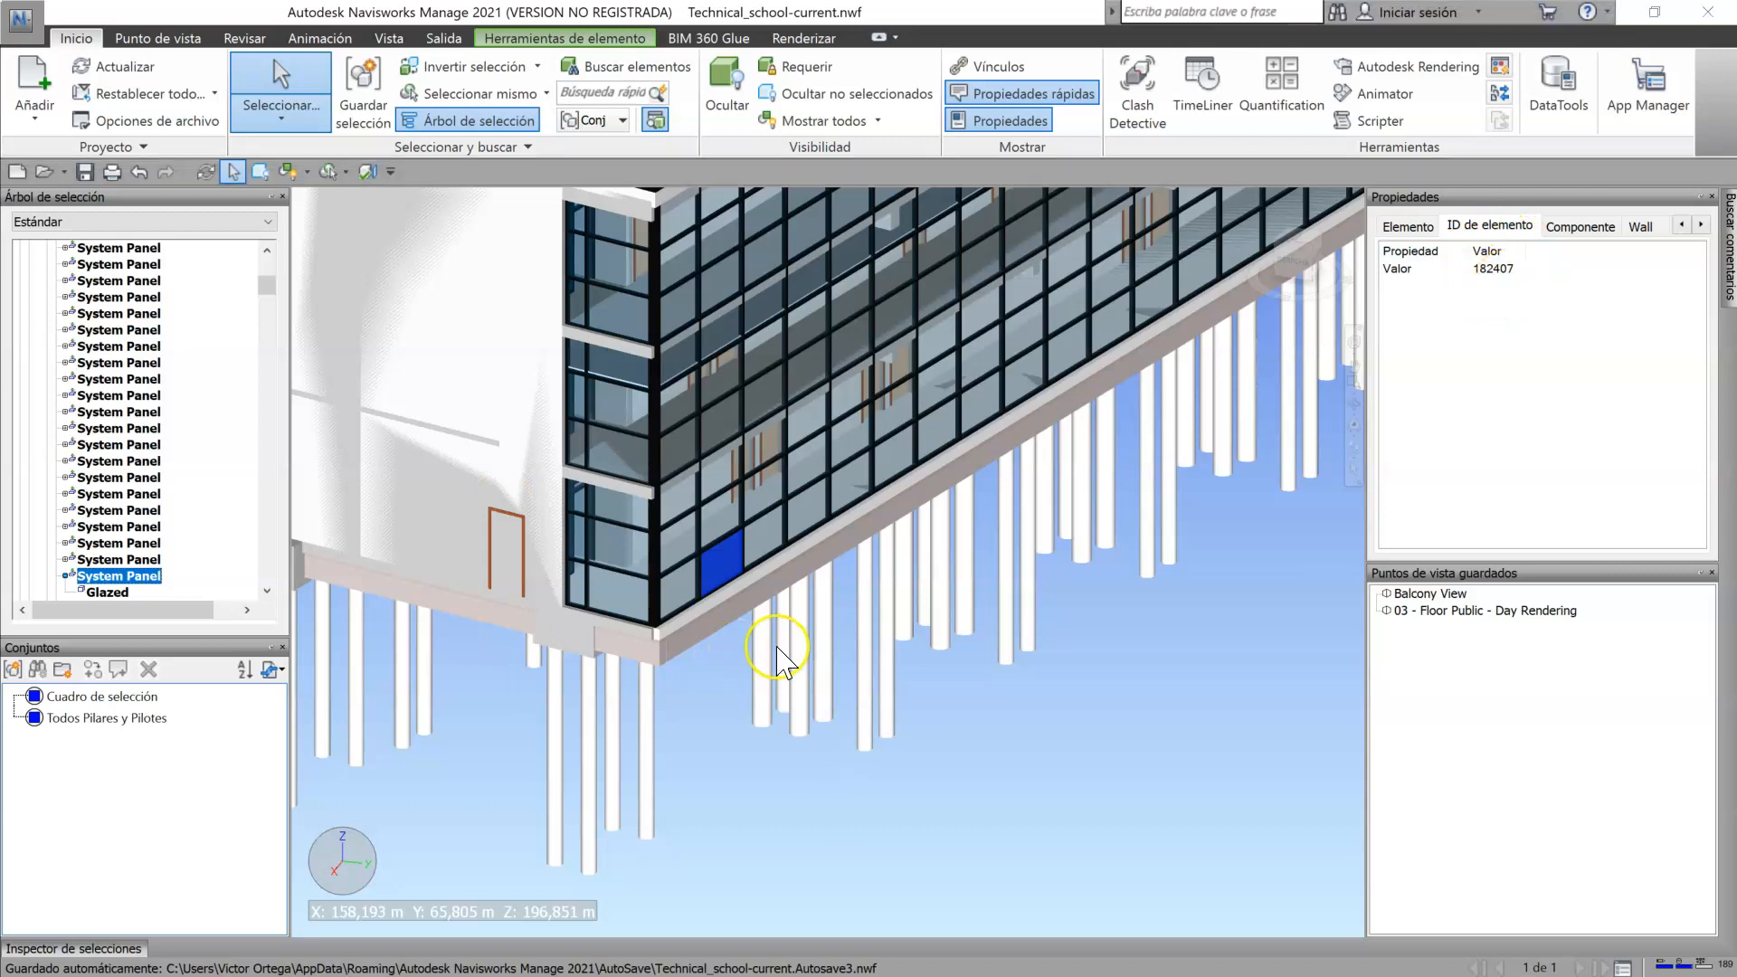
# Step: Change the selection level to last object and select the lowest corner panel to compare its element ID
pyautogui.moveTo(770, 645)
pyautogui.rightClick(715, 554)
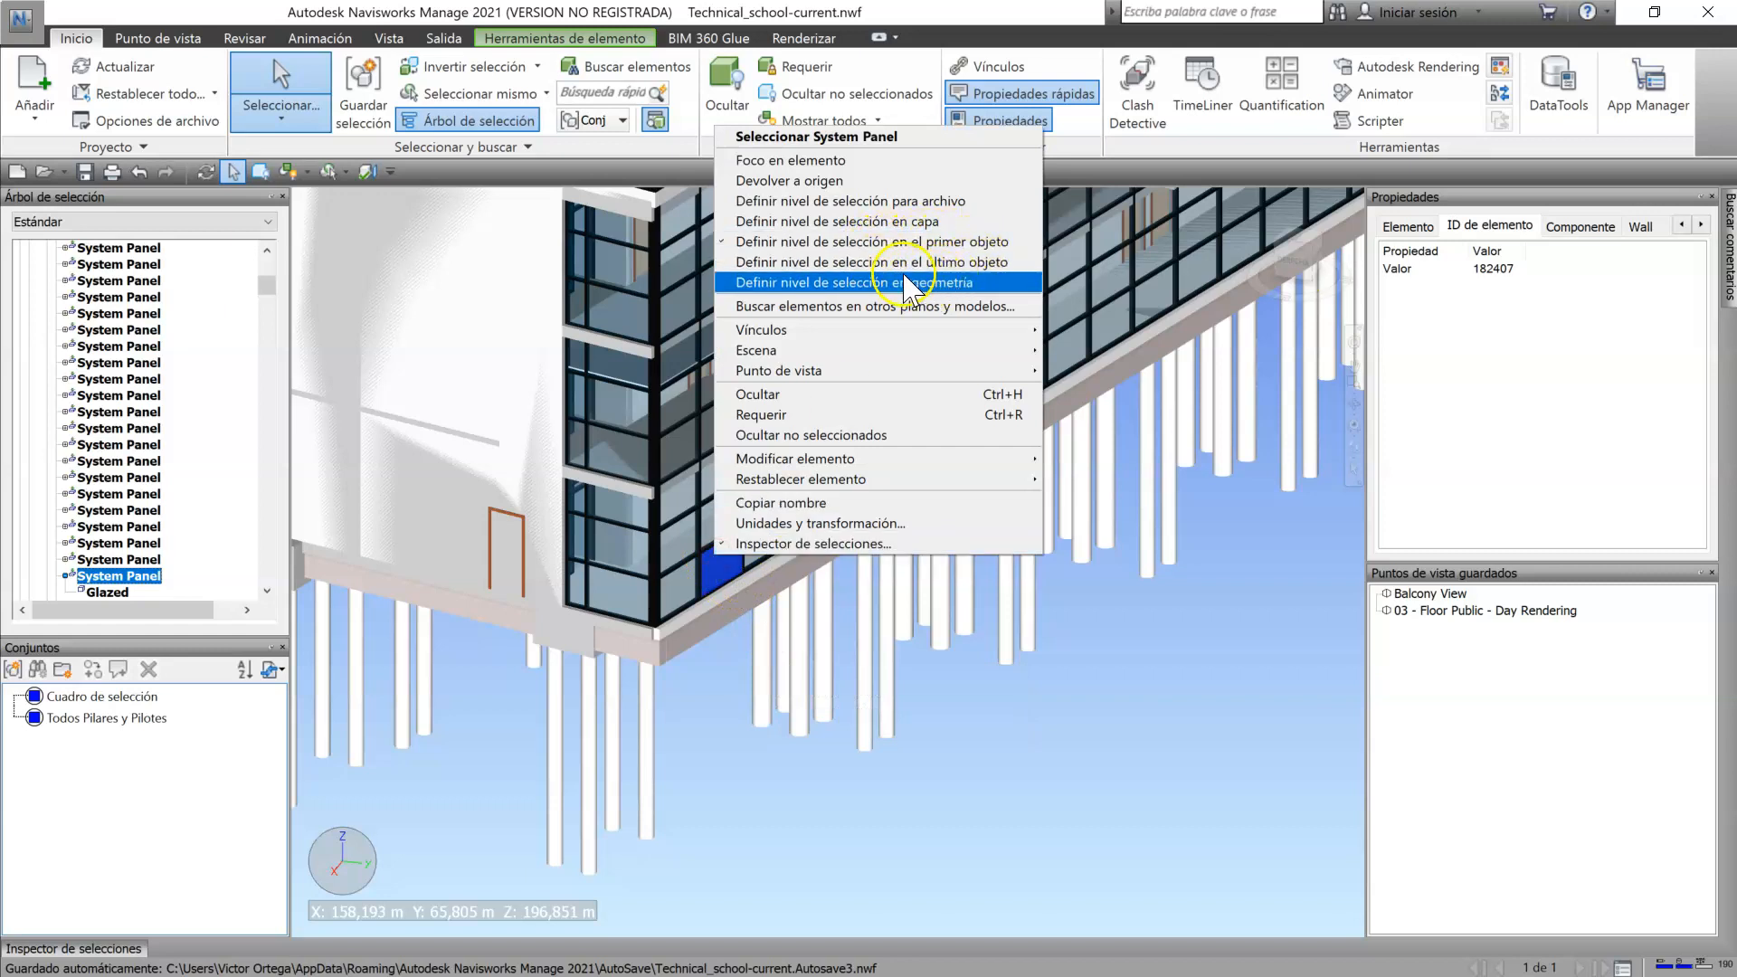
pyautogui.click(886, 263)
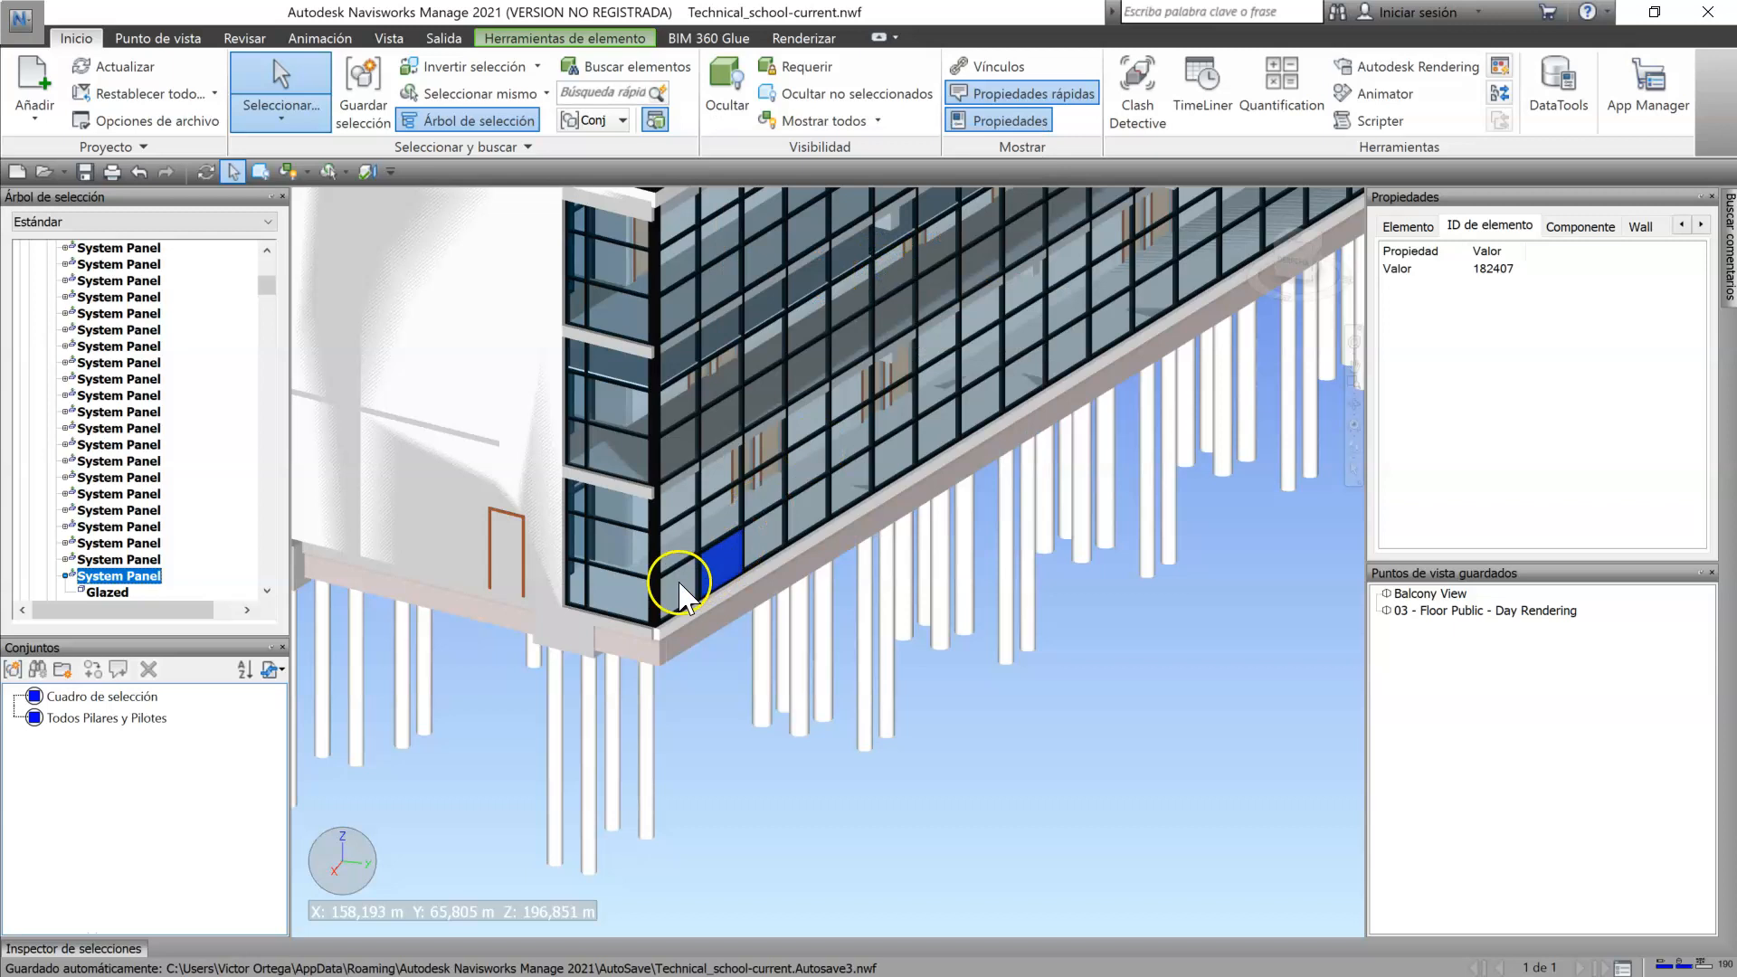
pyautogui.click(679, 590)
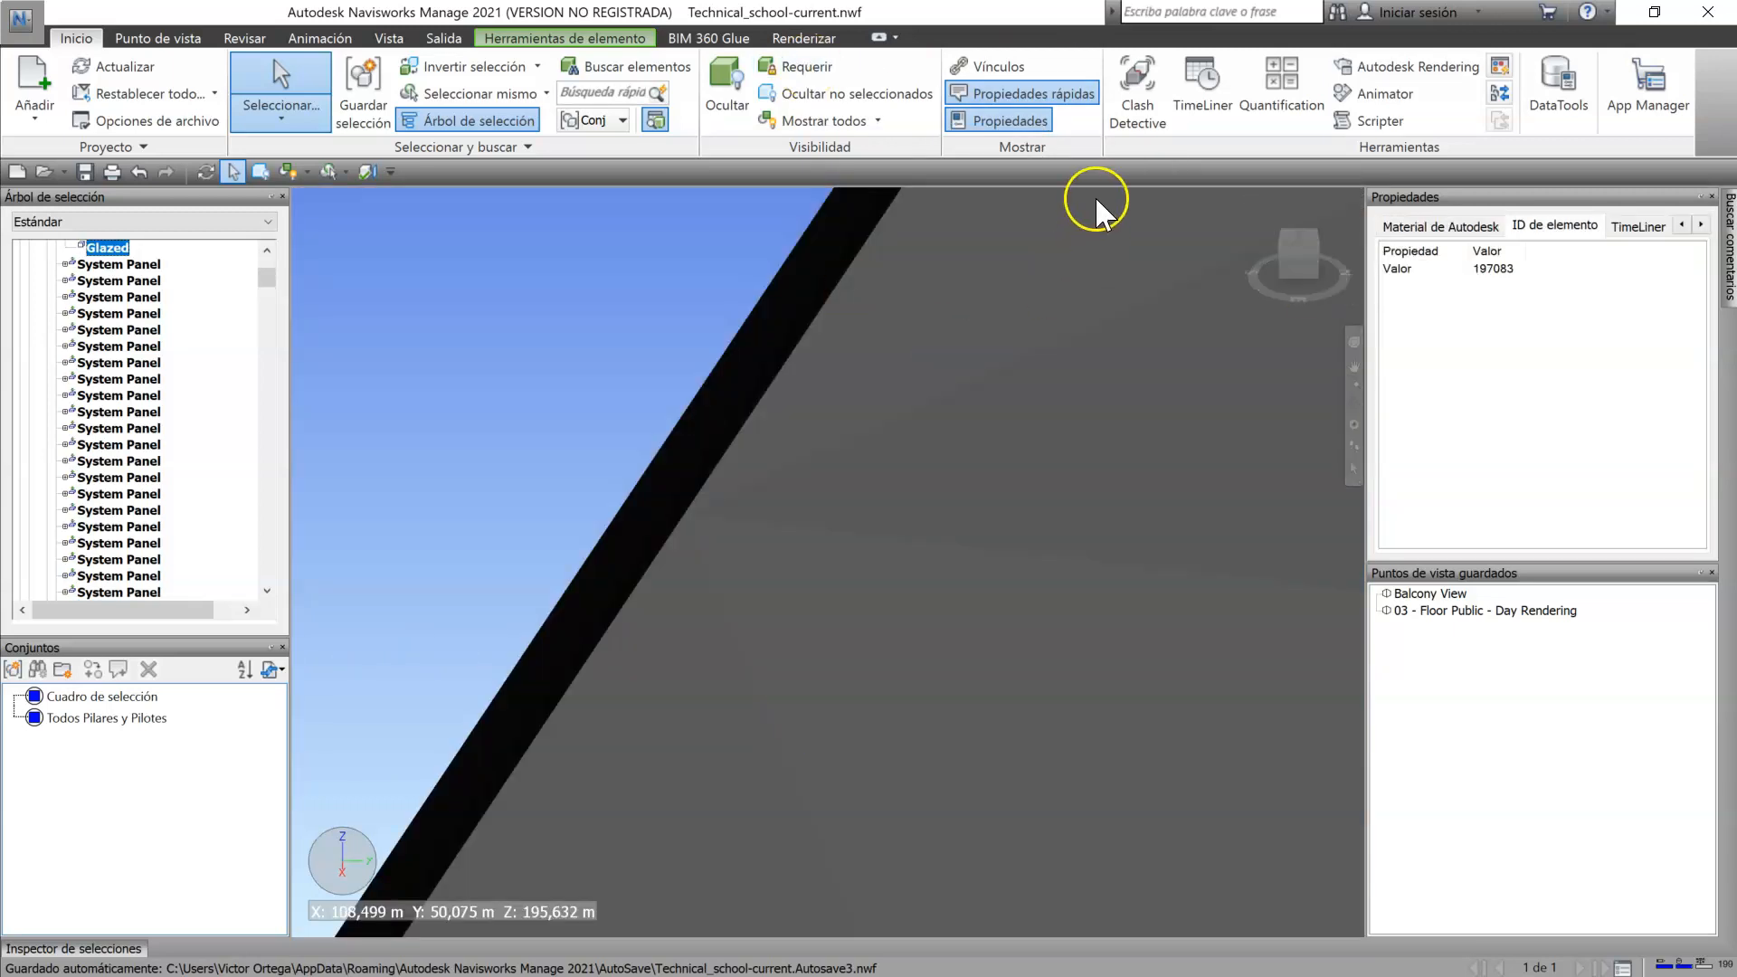
# Step: Open Clash Detective and select Conflicto127 in the Test 1 results to examine the clashing elements' IDs
pyautogui.click(1138, 91)
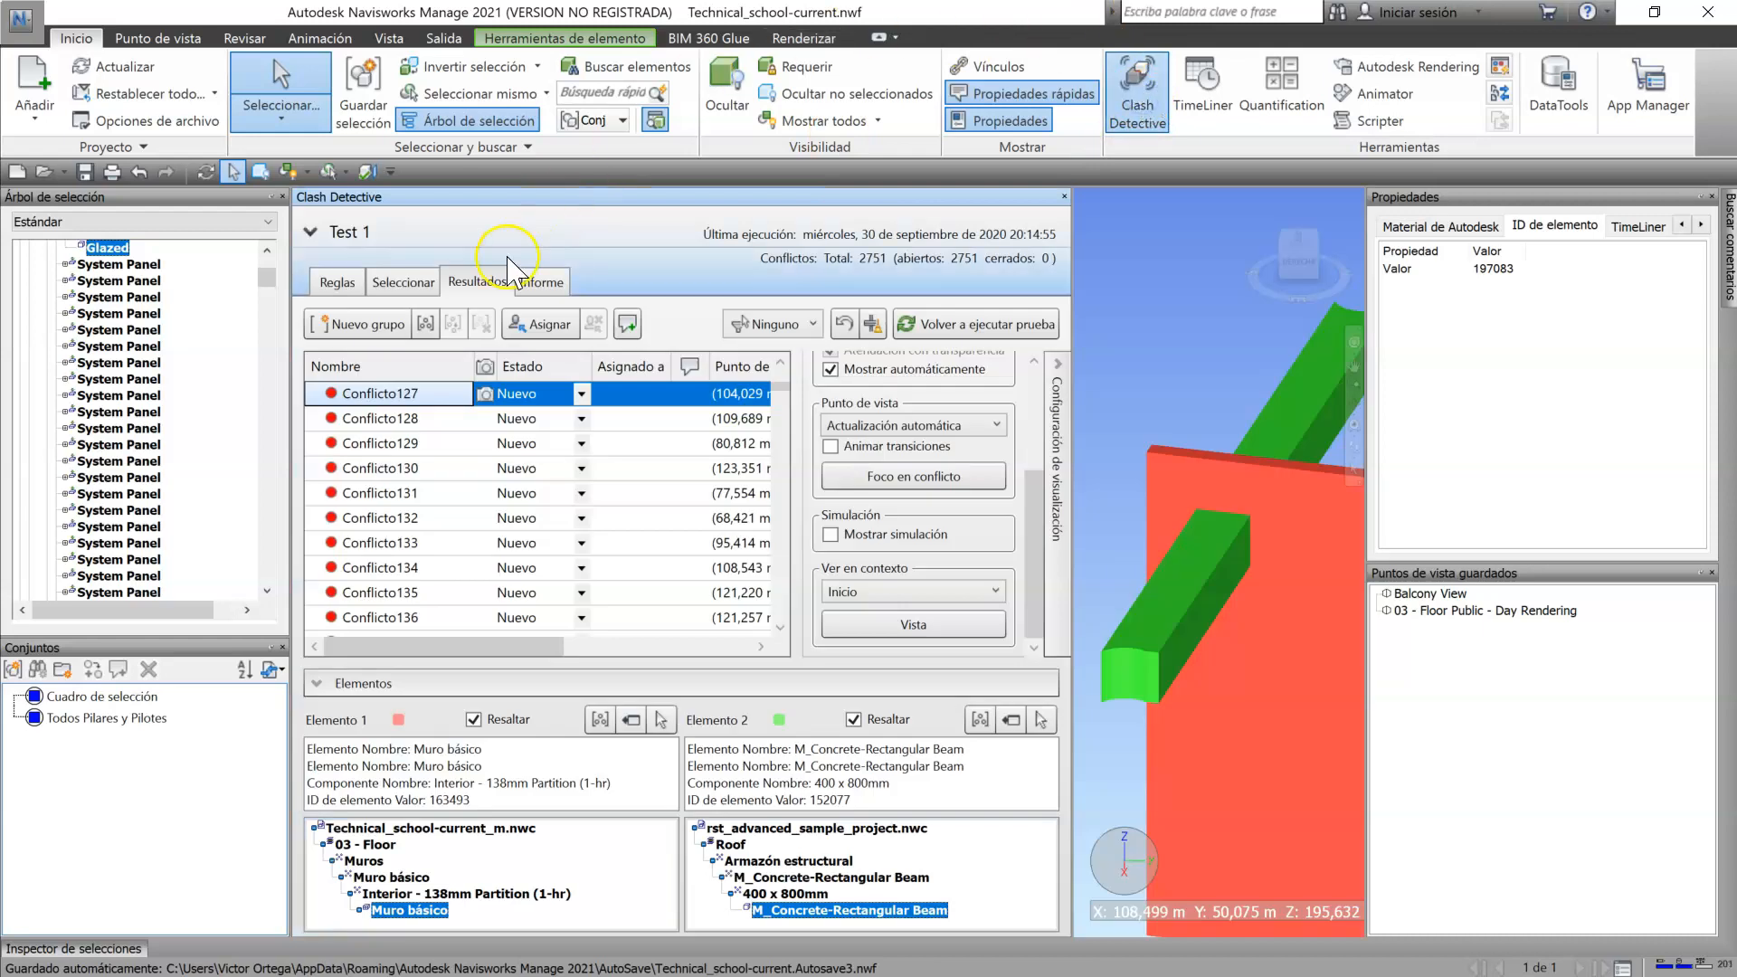
pyautogui.click(398, 418)
pyautogui.click(389, 394)
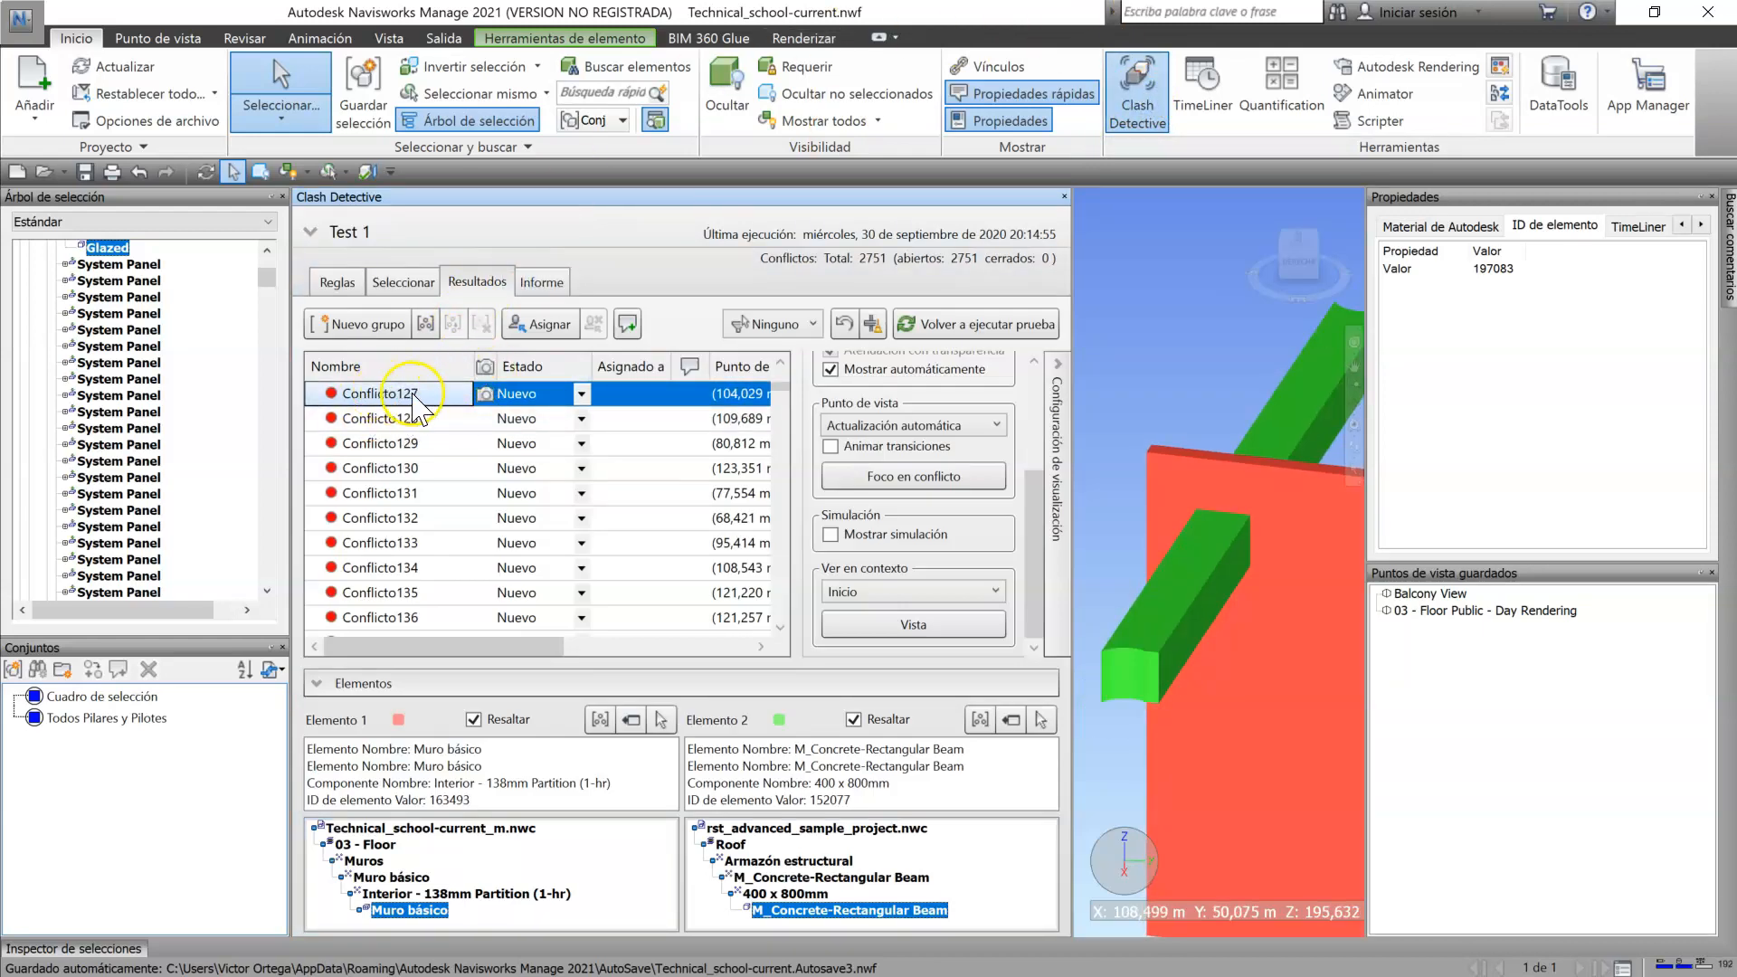
pyautogui.click(385, 683)
# Step: Switch to Revit and select the clashing wall by ID 163493
pyautogui.click(359, 924)
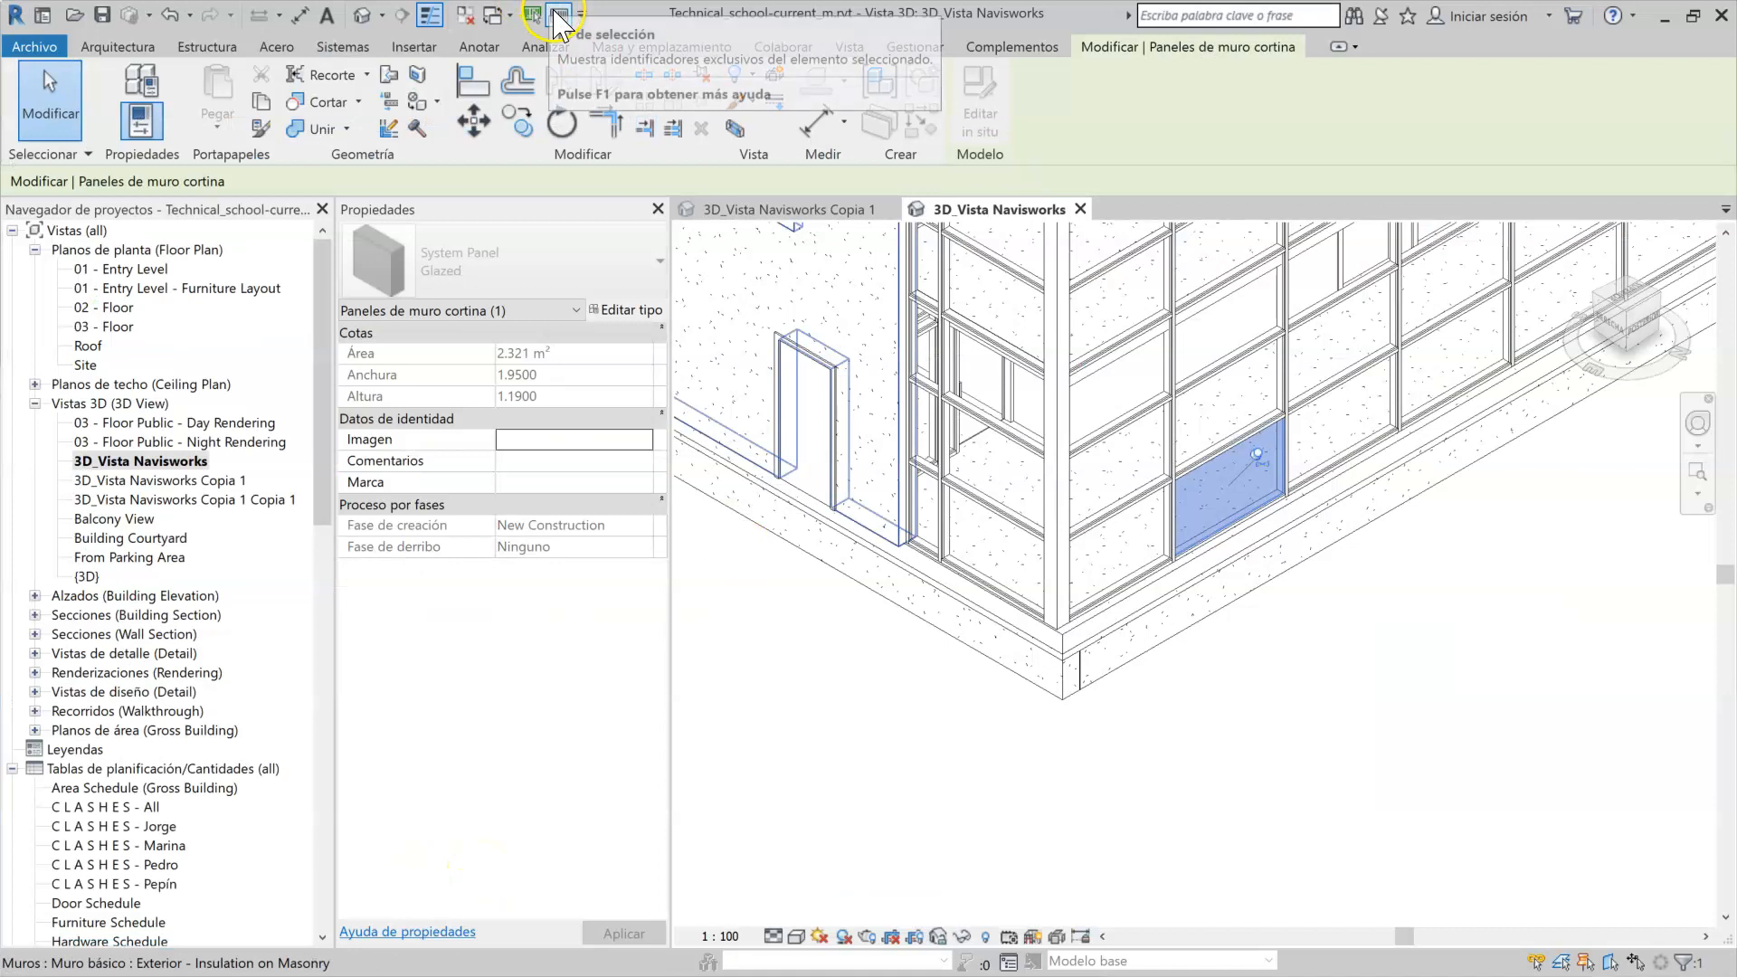
pyautogui.click(534, 15)
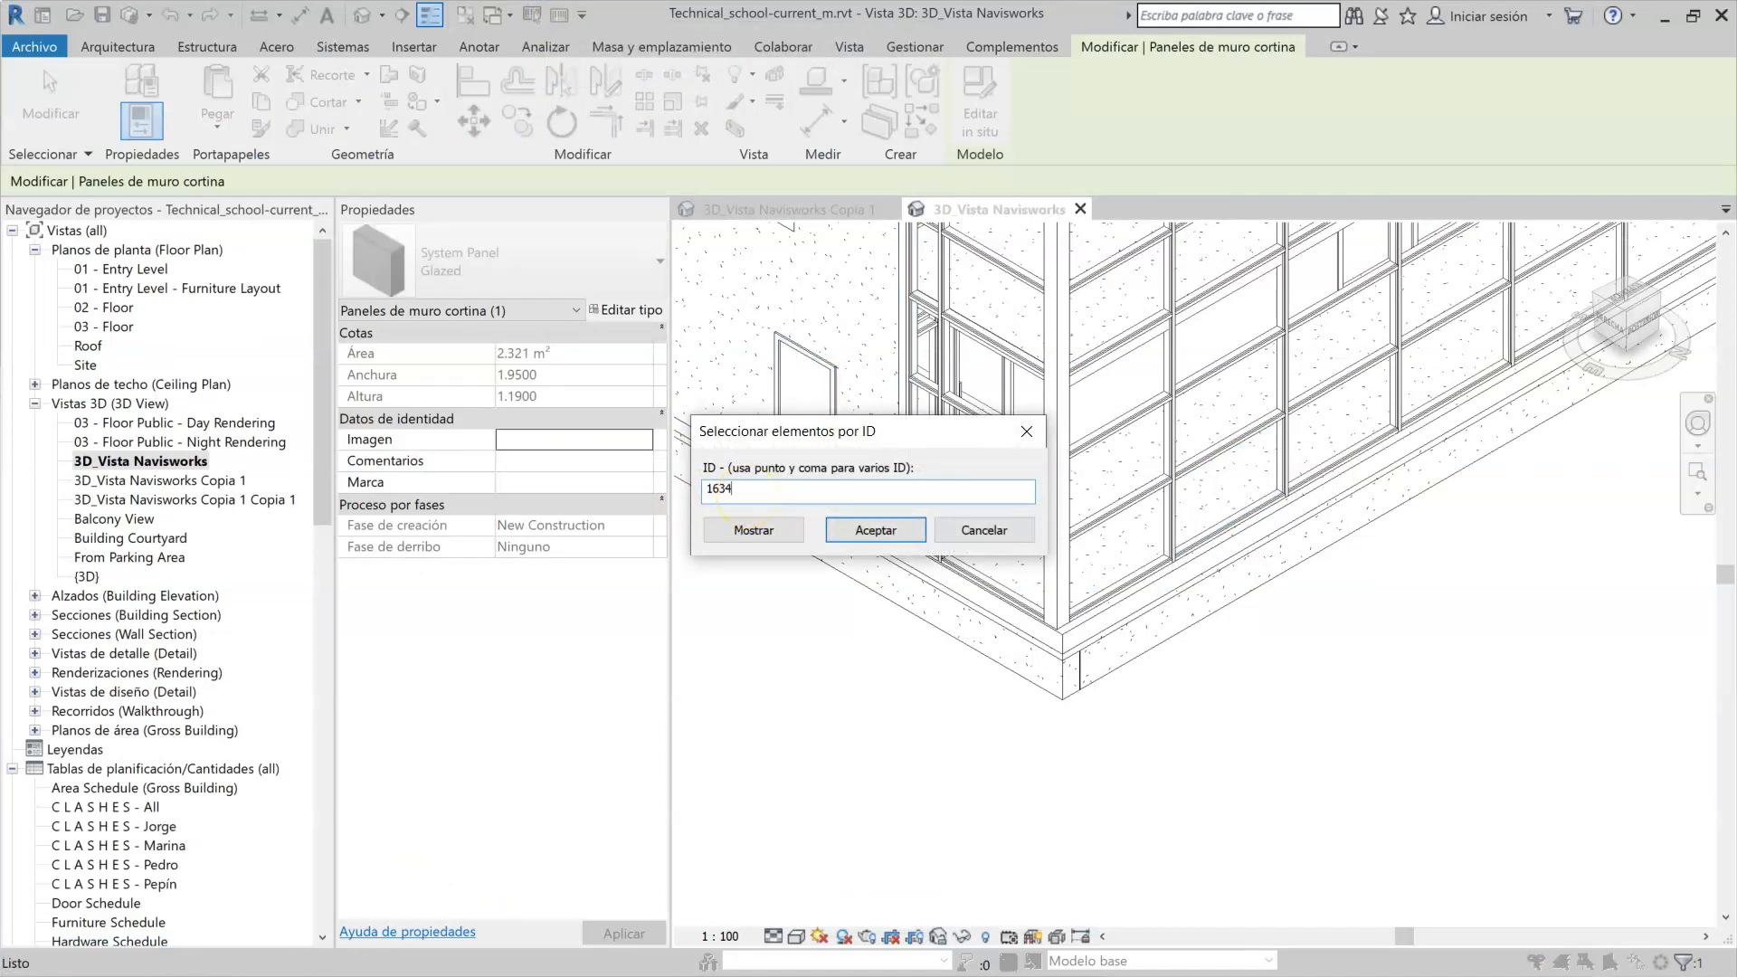
pyautogui.write('163493')
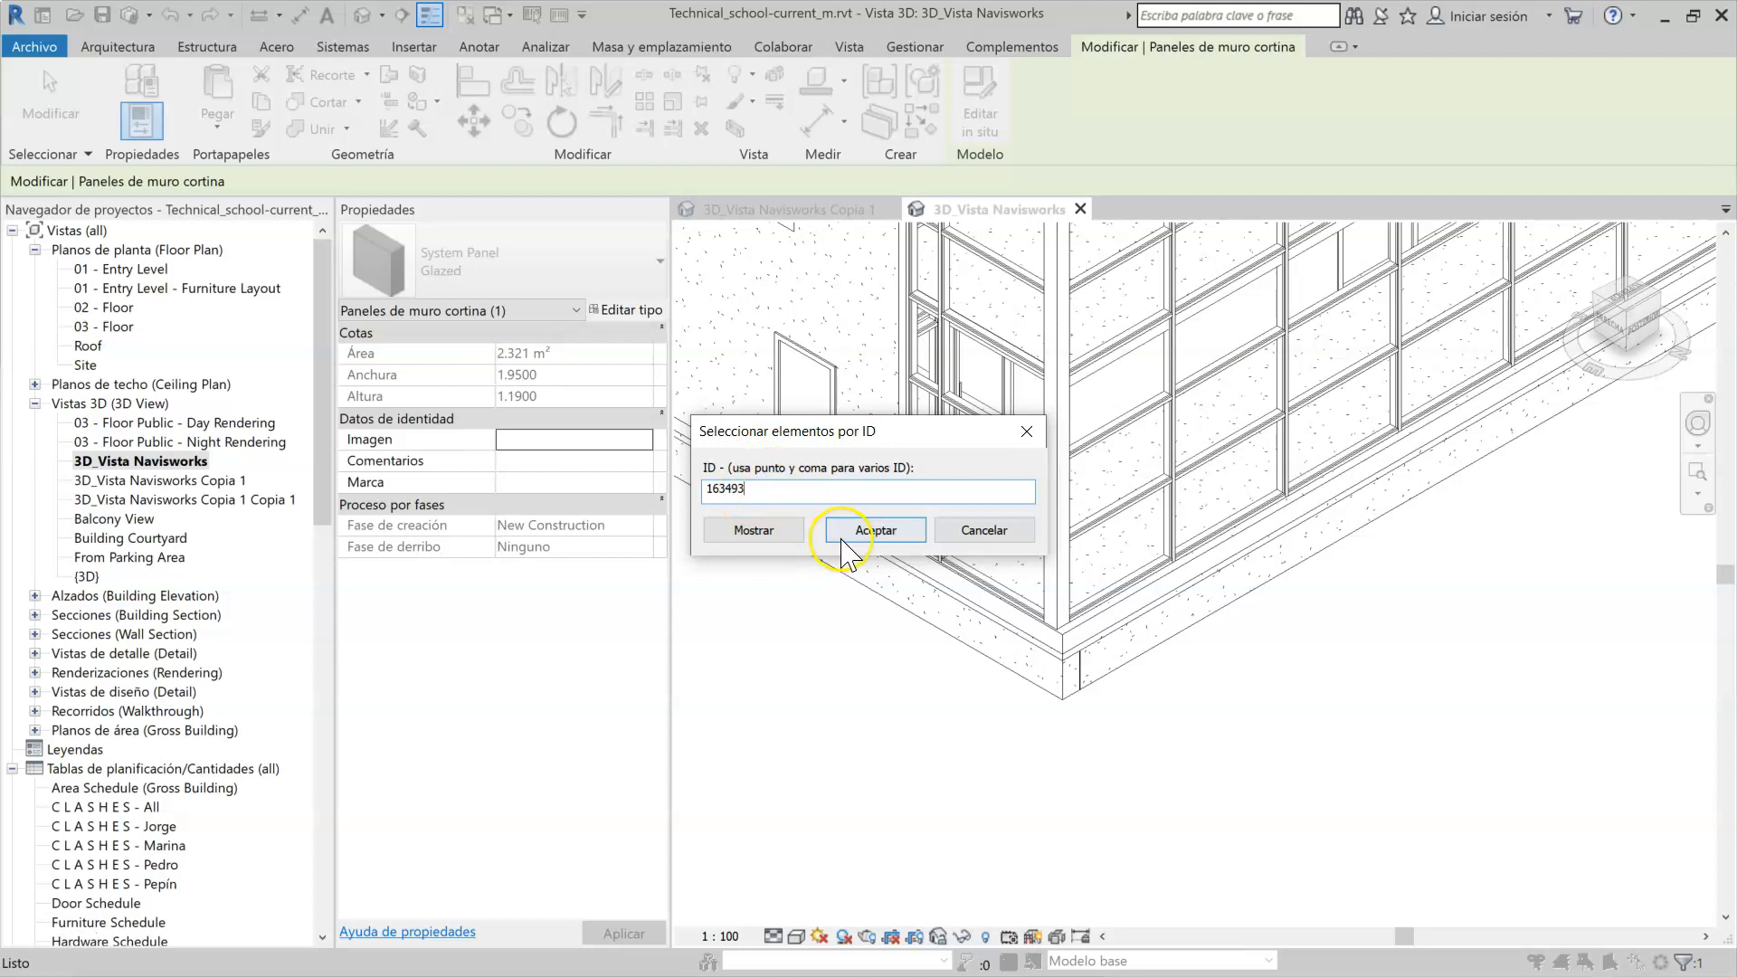
pyautogui.click(875, 530)
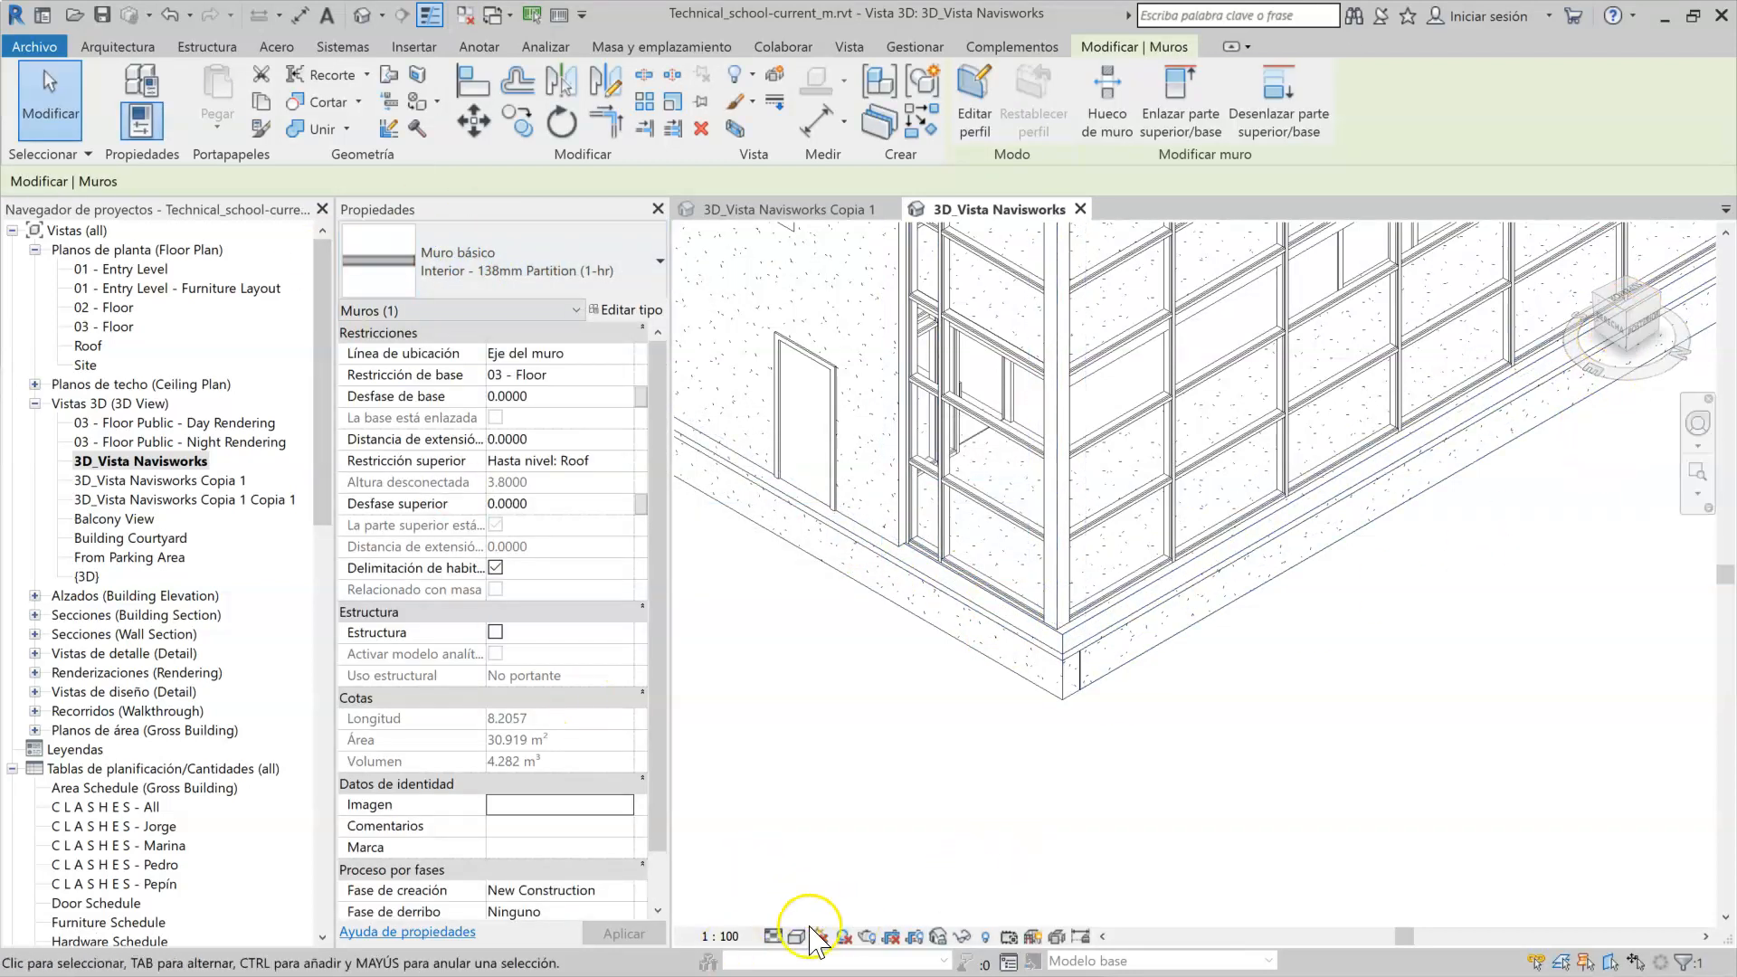
# Step: Isolate the selected interior partition wall with a selection box and inspect it in the 3D view
pyautogui.click(734, 126)
pyautogui.scroll(3, 1003, 534)
pyautogui.click(1013, 411)
pyautogui.scroll(3, 1013, 411)
pyautogui.moveTo(1117, 615); pyautogui.dragTo(1126, 668, button='middle')
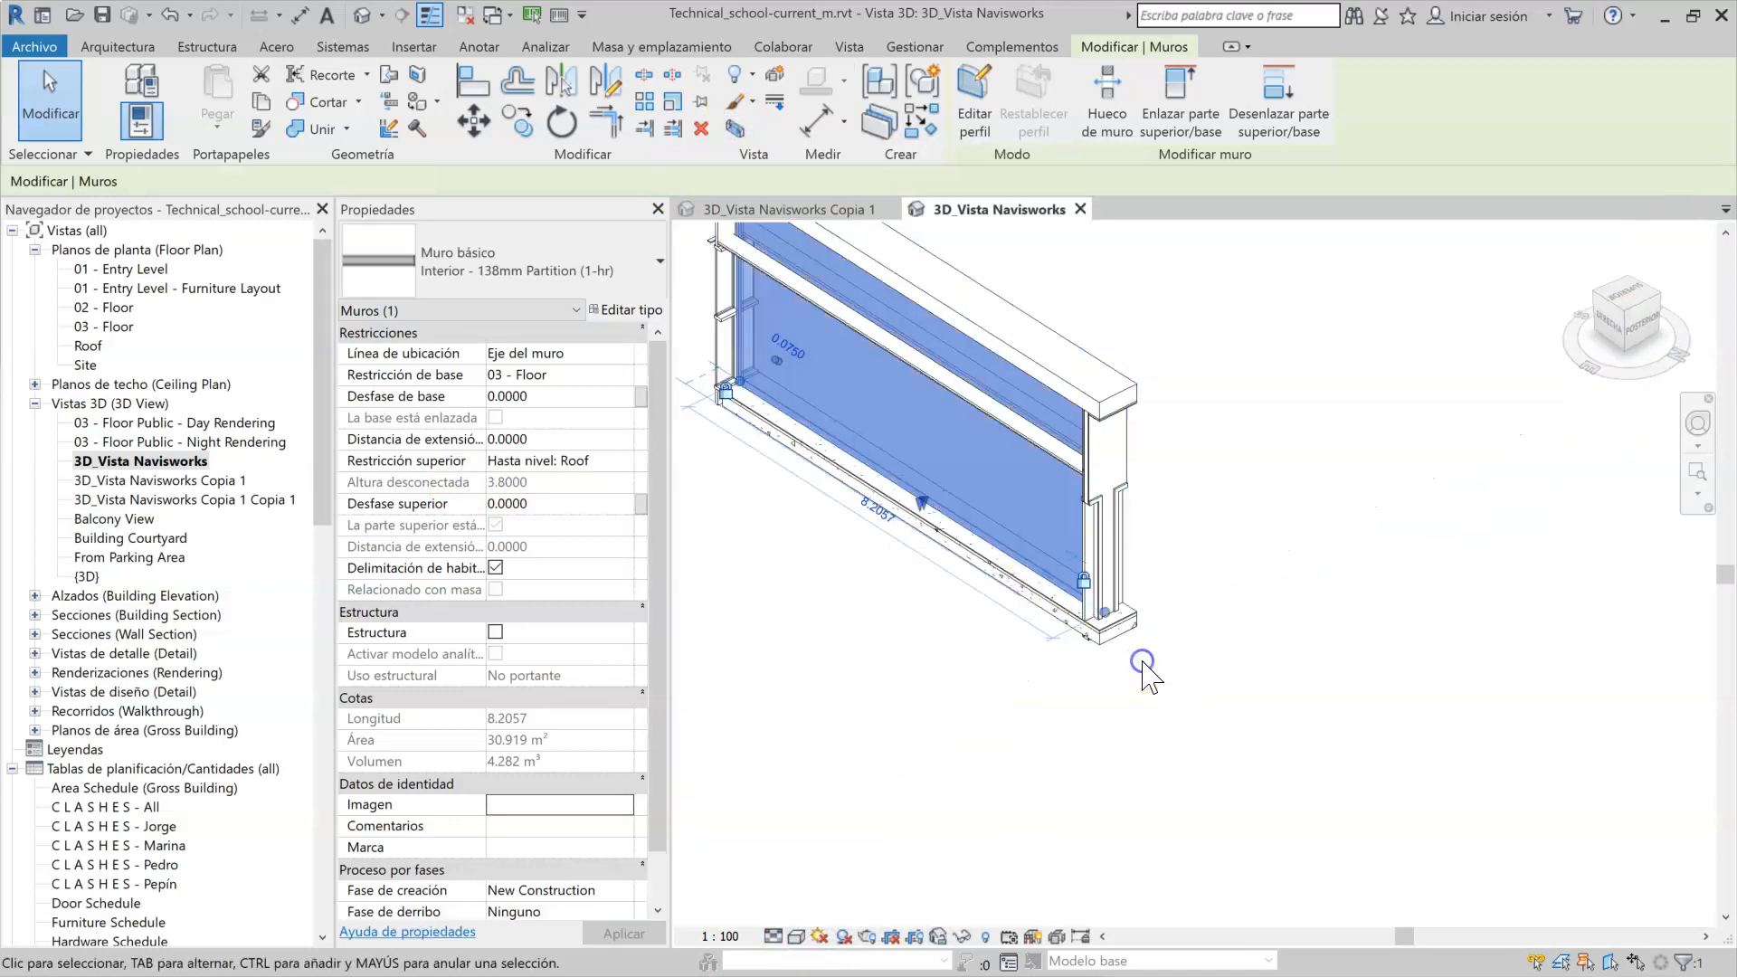
# Step: Switch back to Navisworks and close Clash Detective
pyautogui.hotkey('alt', 'Tab')
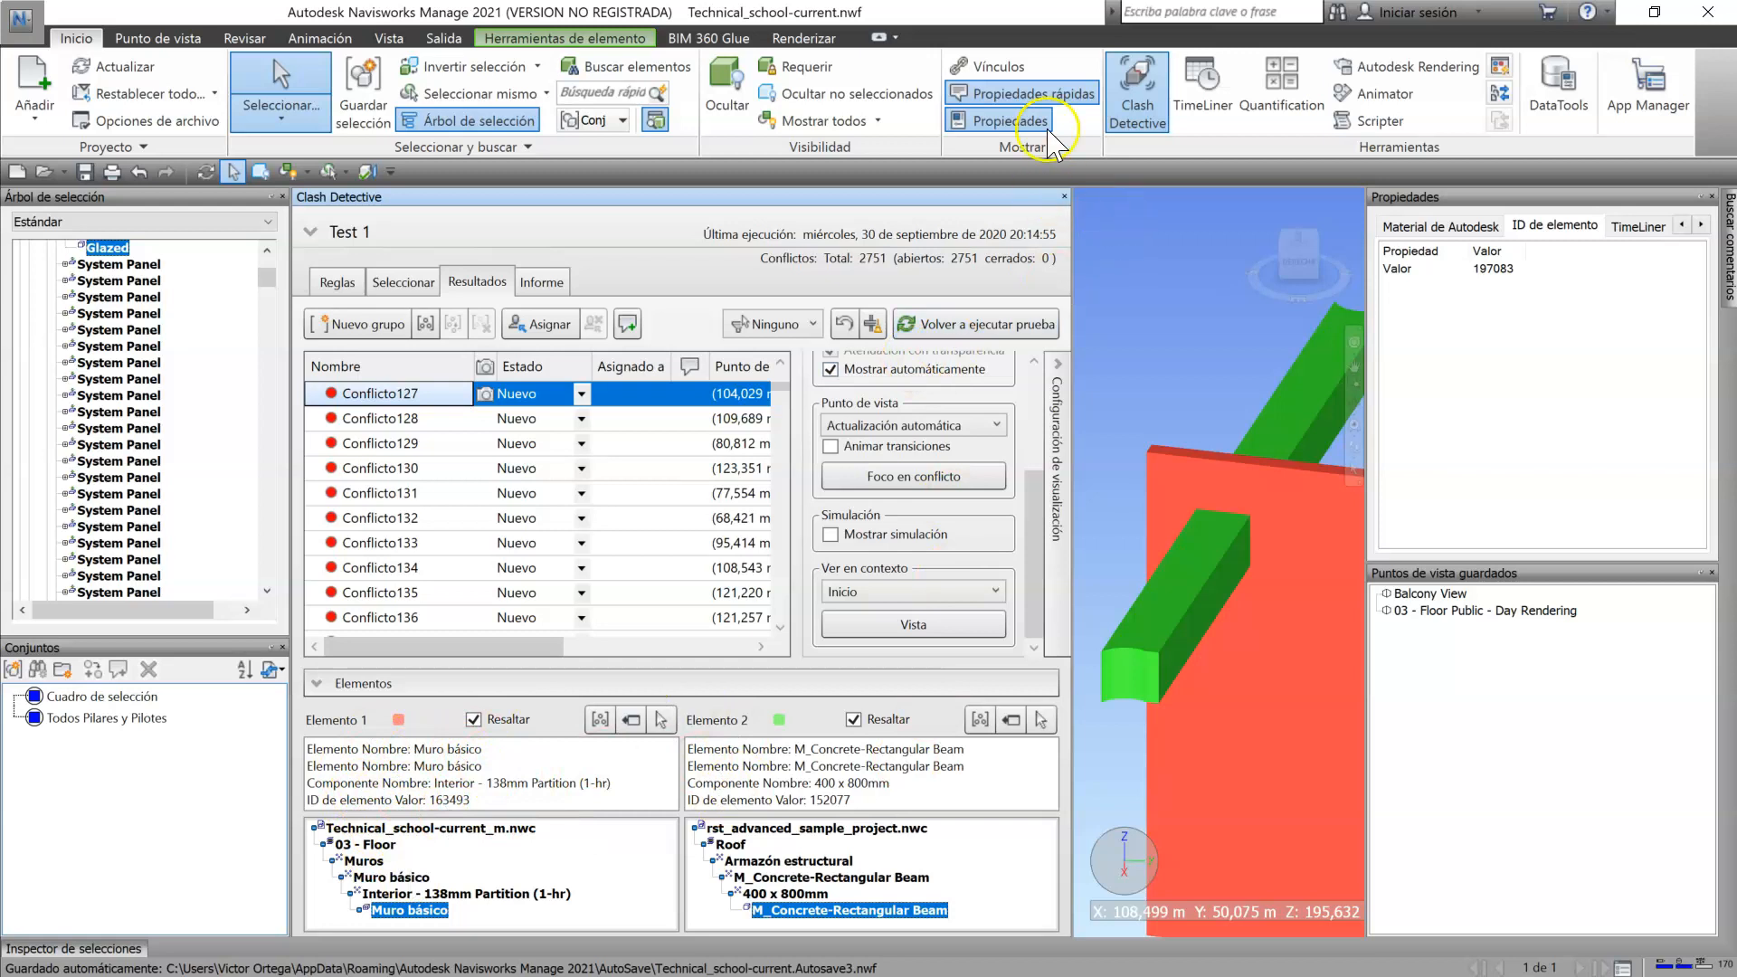
pyautogui.click(1131, 99)
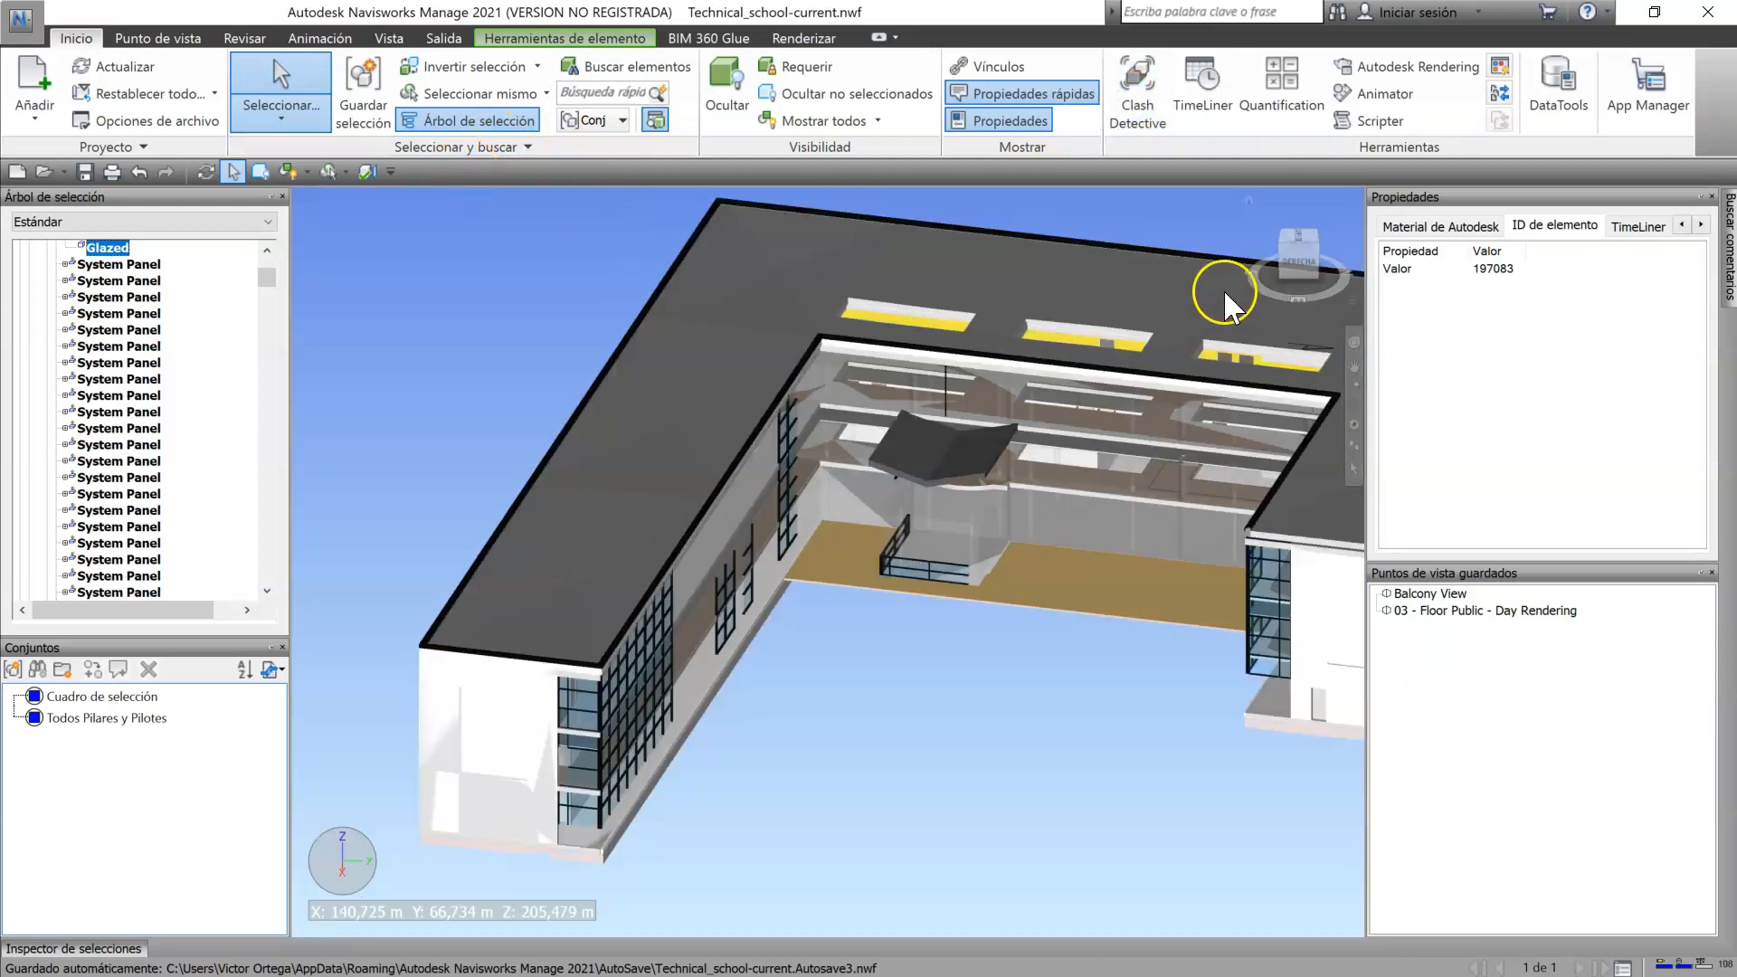
# Step: Set the selection level to the first object and select the glazed System Panel at the facade's lowest corner
pyautogui.click(587, 519)
pyautogui.rightClick(586, 519)
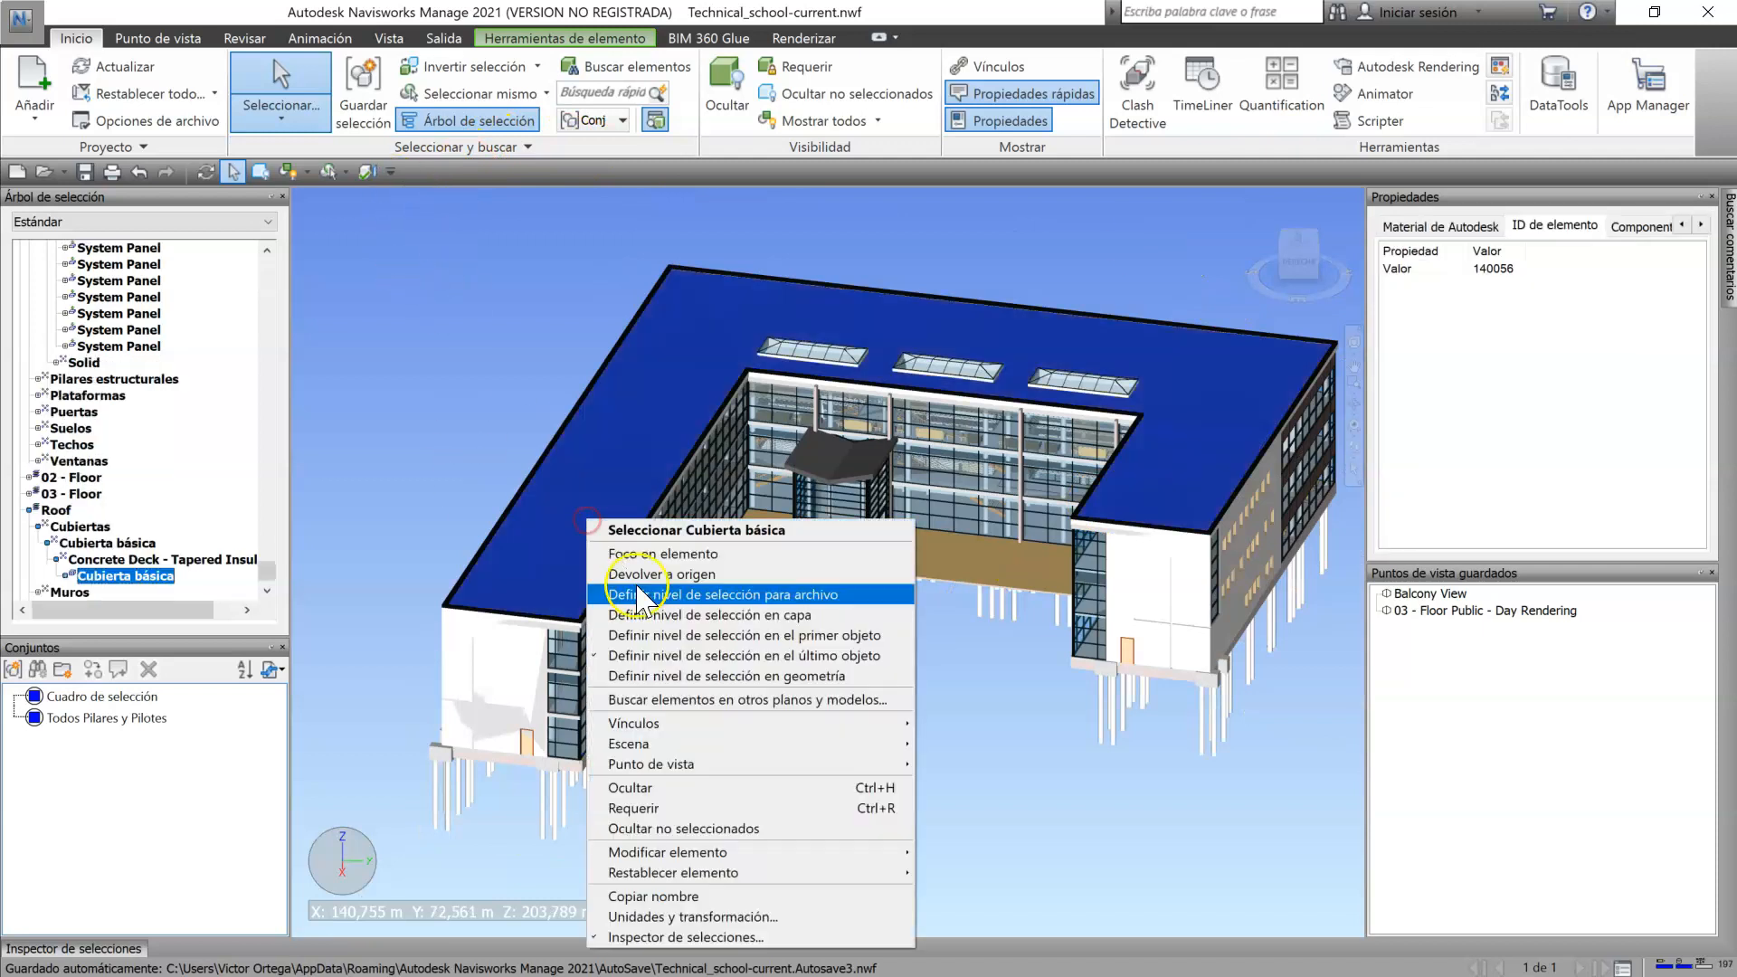
pyautogui.click(700, 636)
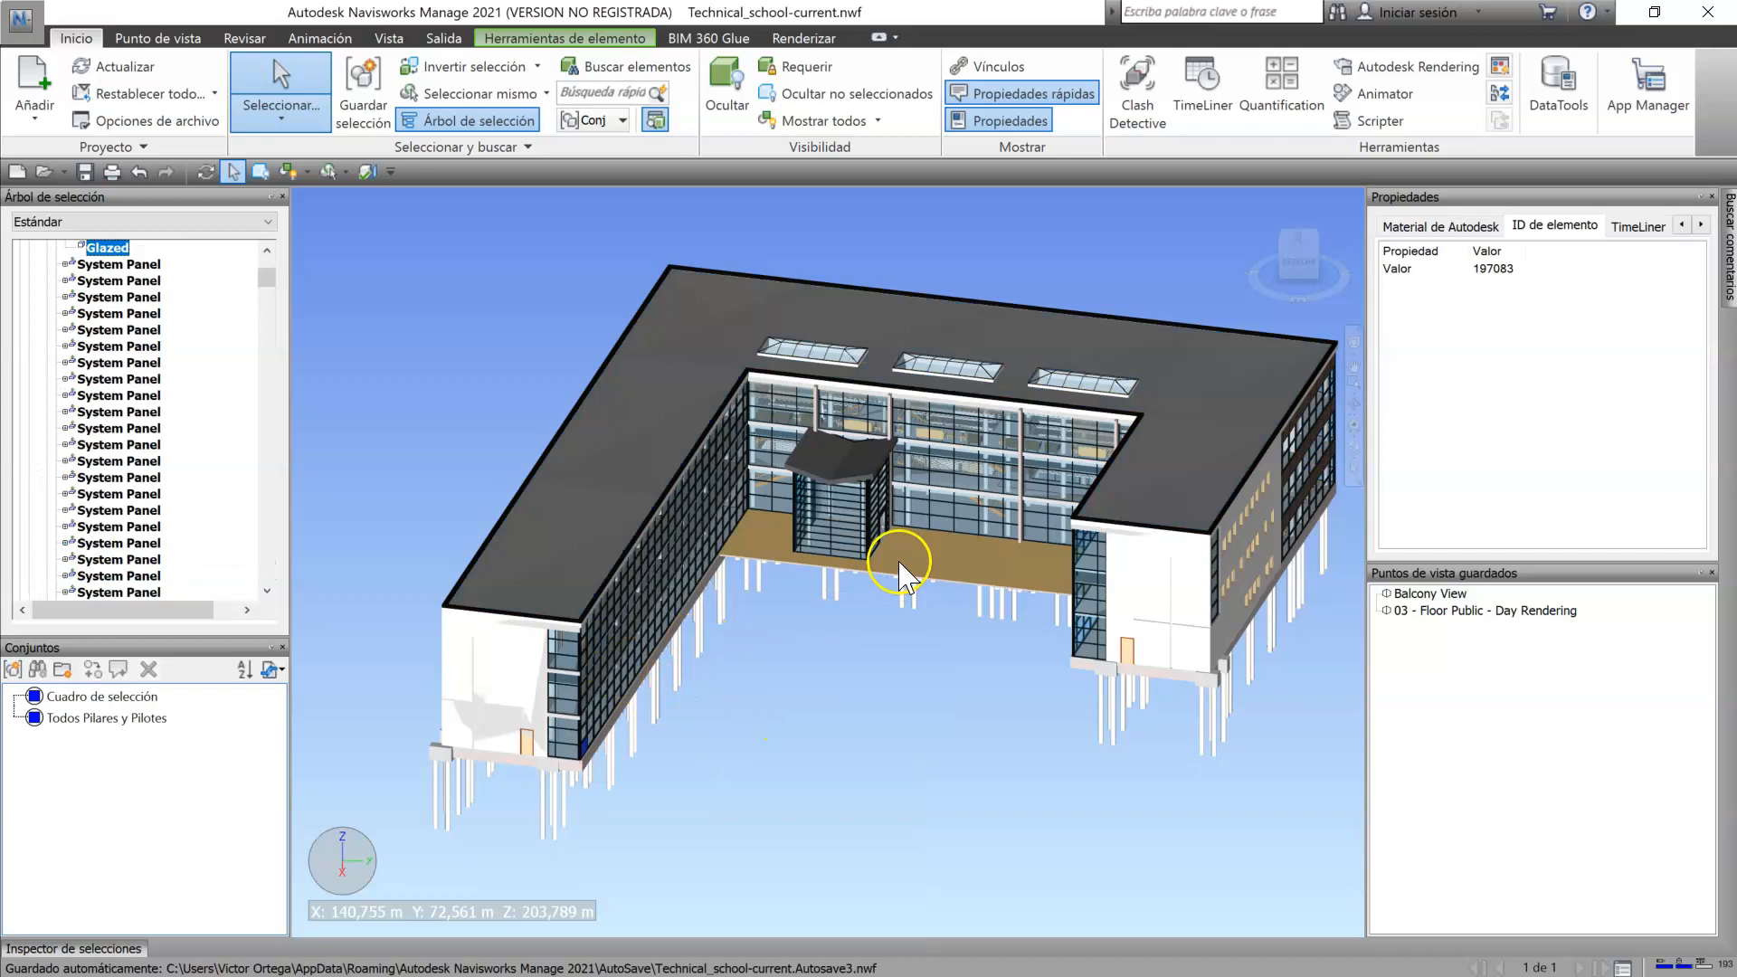
pyautogui.scroll(2, 933, 554)
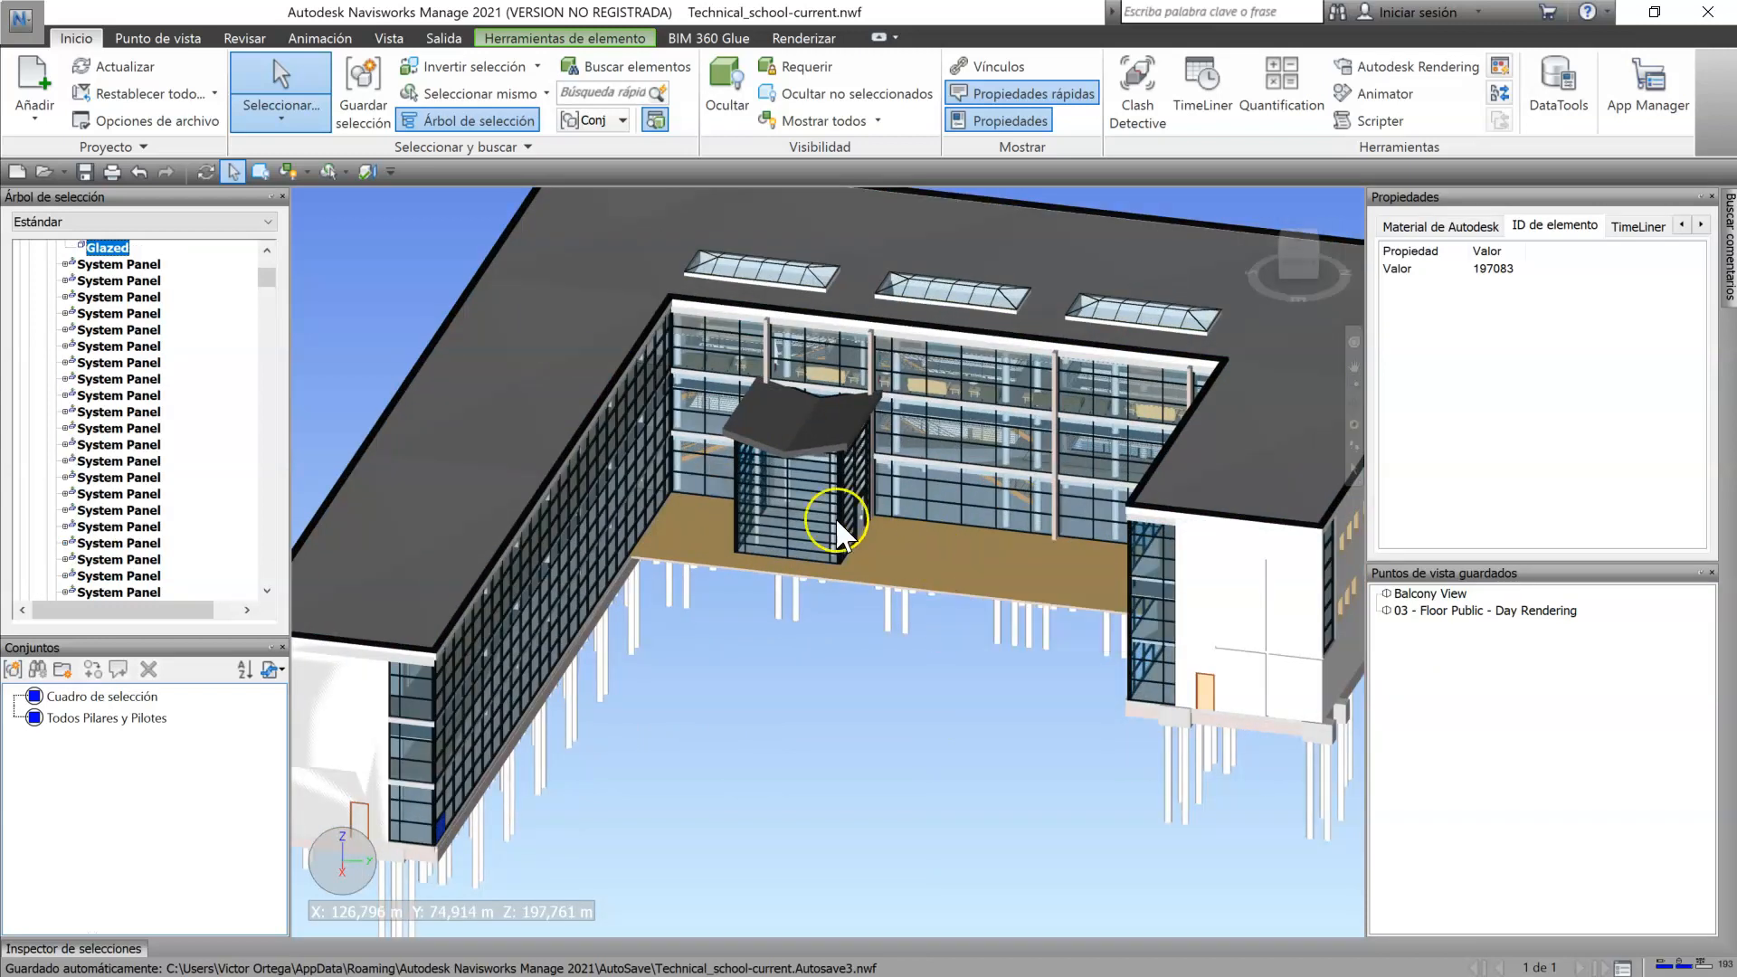
pyautogui.moveTo(710, 554)
pyautogui.moveTo(957, 570)
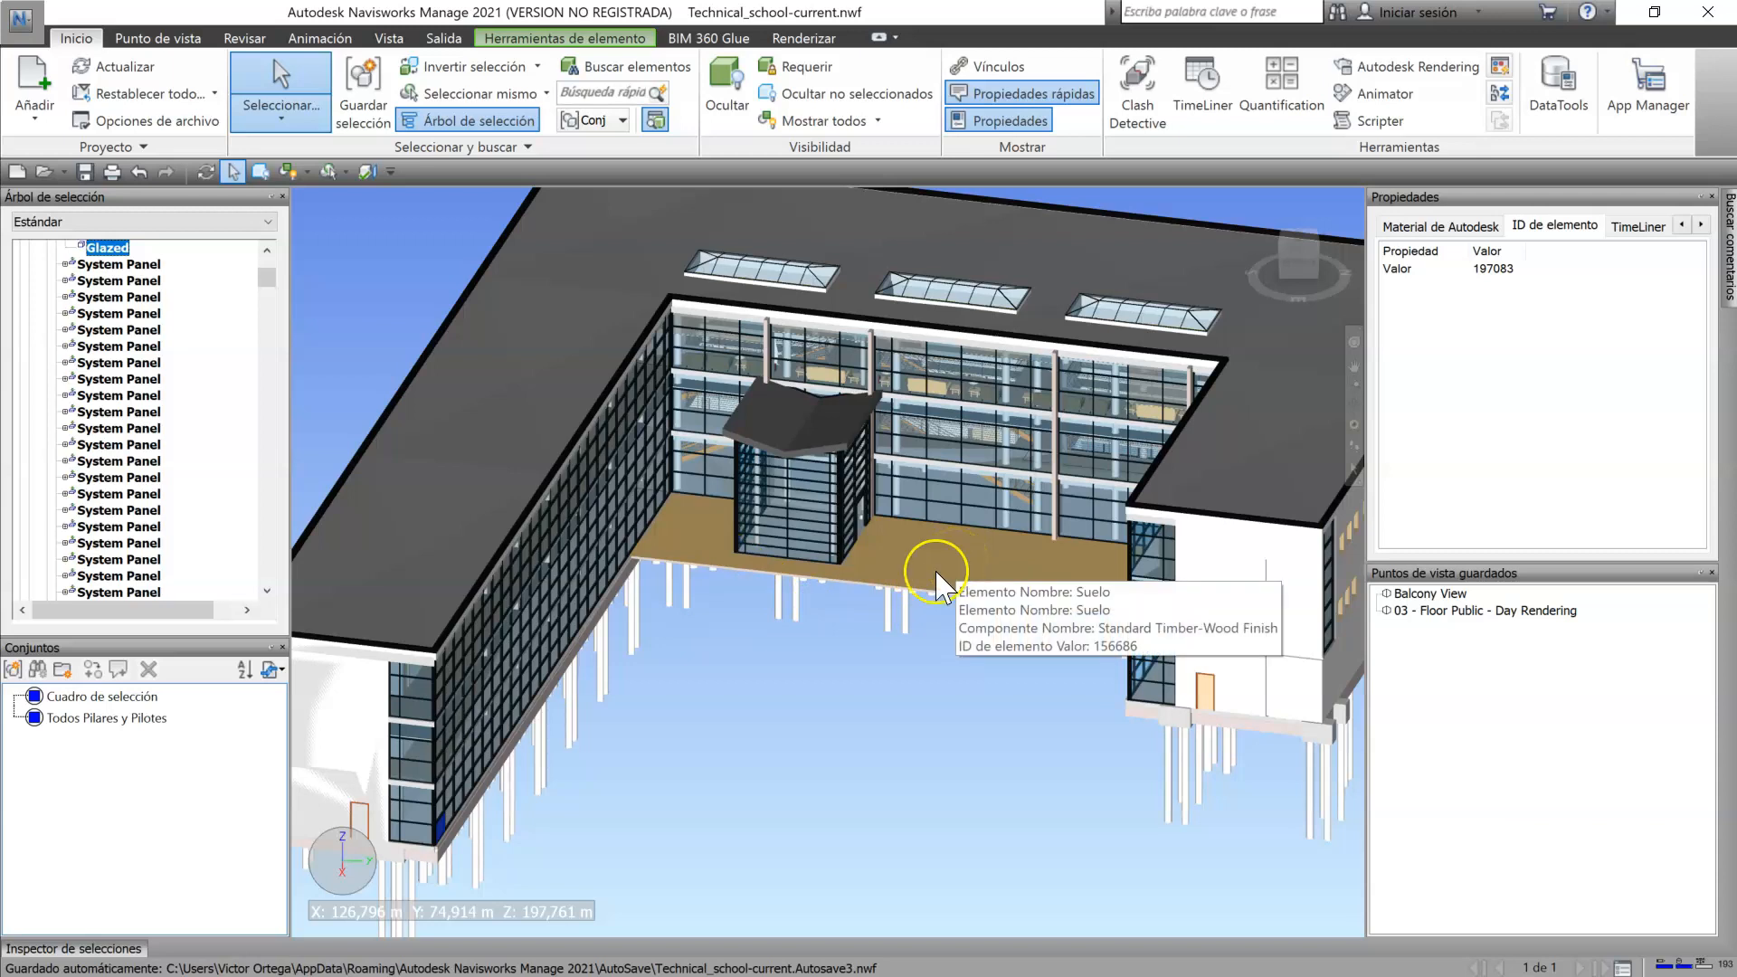
pyautogui.click(982, 570)
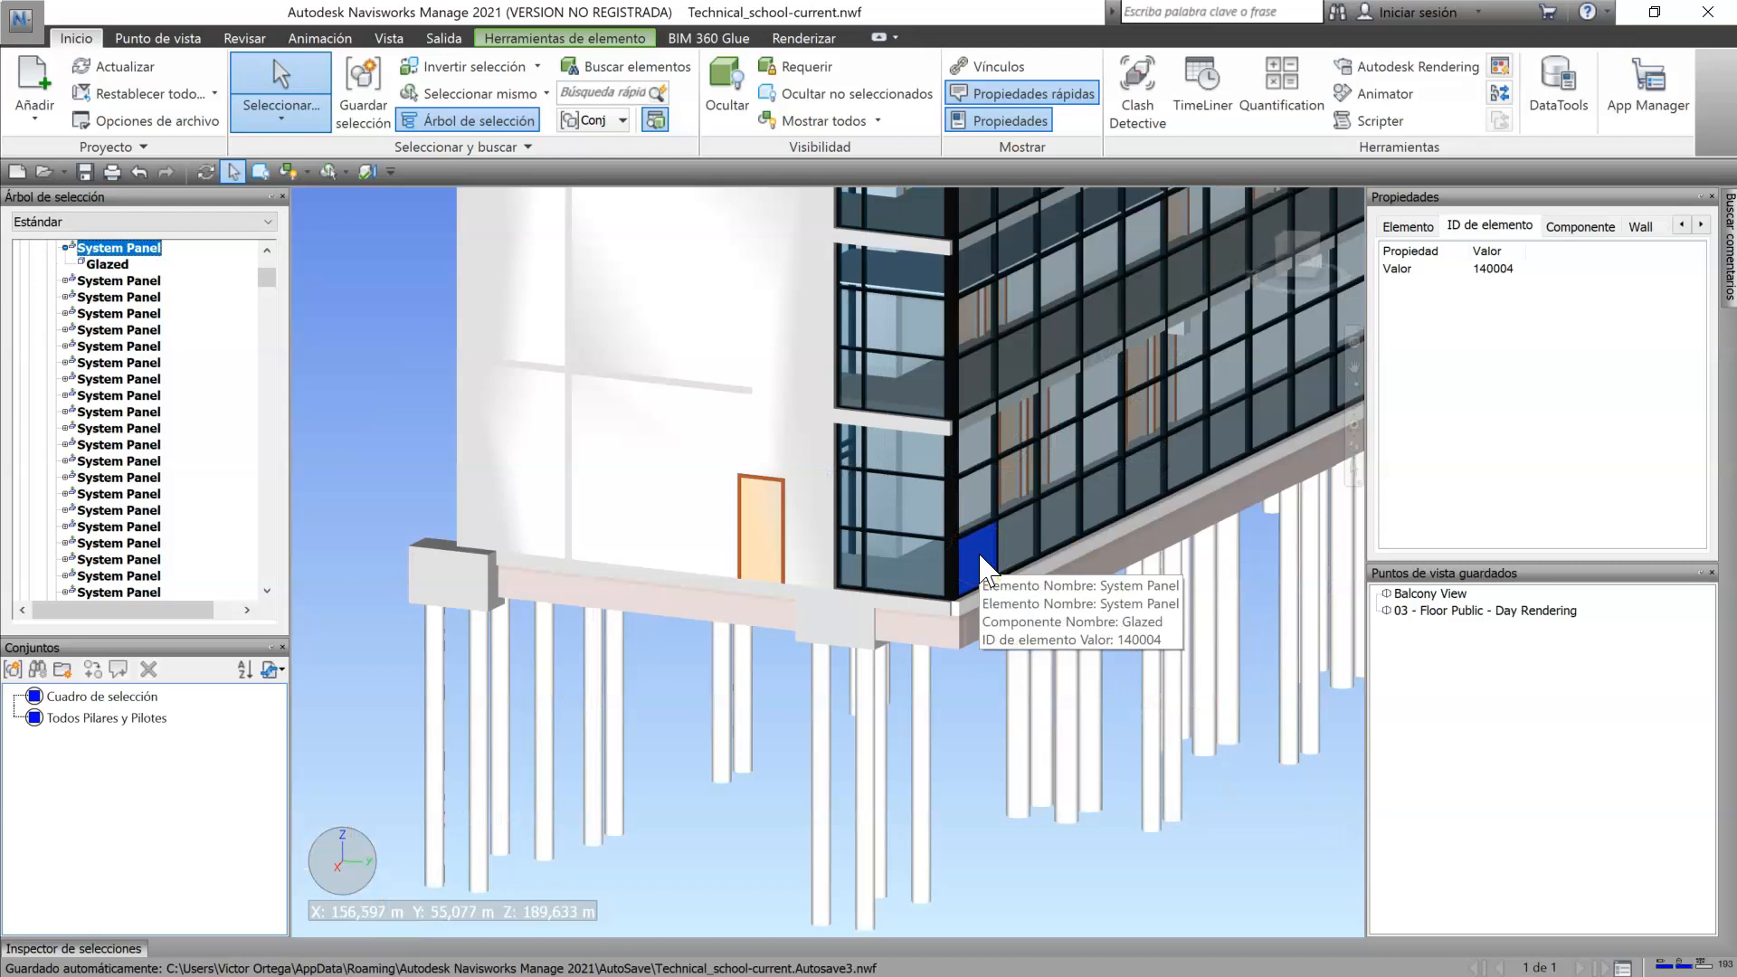
# Step: Set the selection level to the last object and select the same corner panel to check its element ID
pyautogui.rightClick(981, 556)
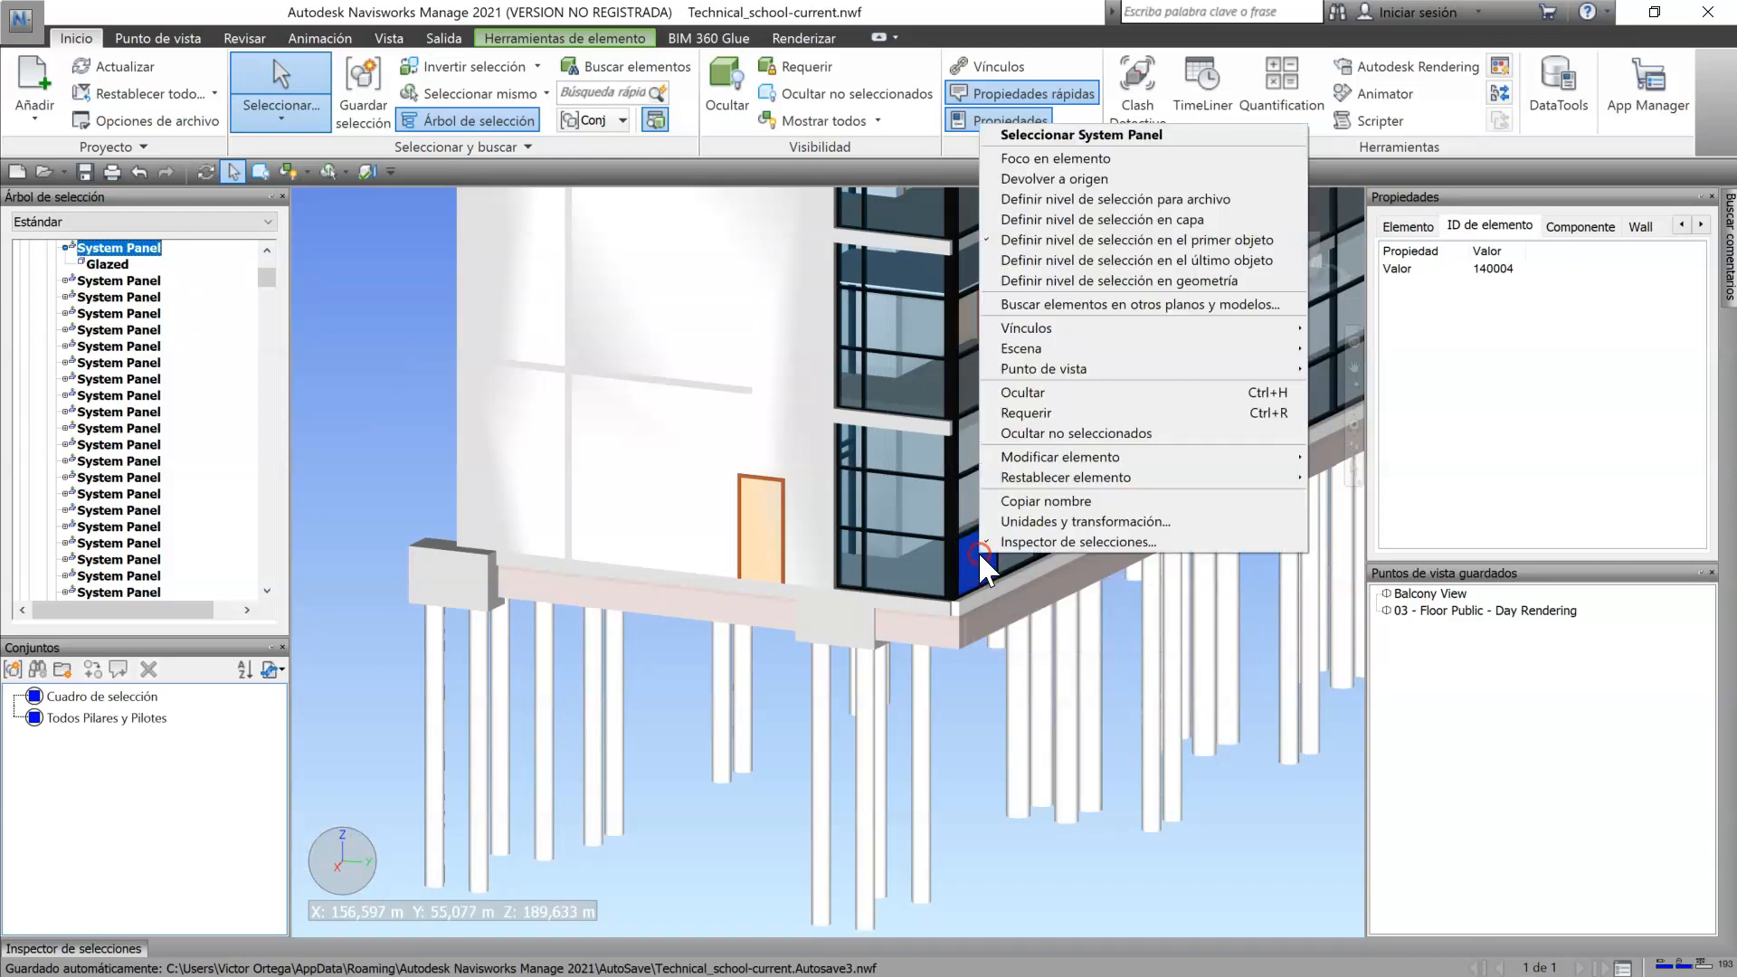
pyautogui.click(1074, 268)
pyautogui.click(979, 587)
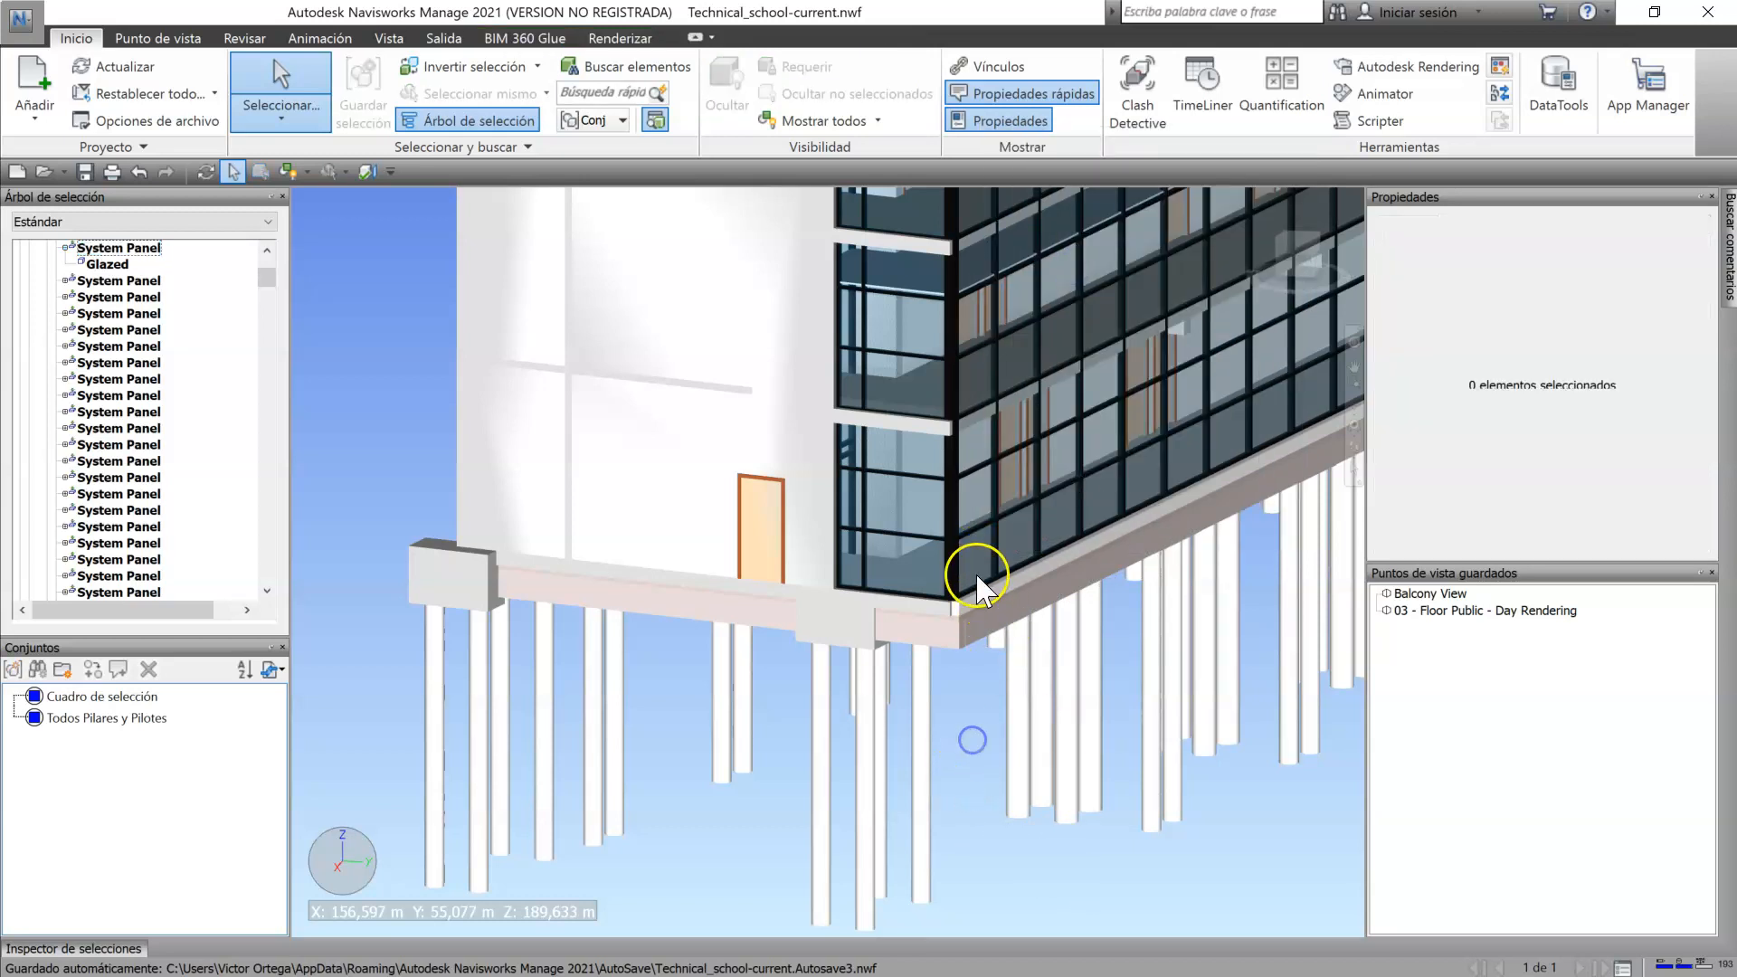
pyautogui.moveTo(973, 552)
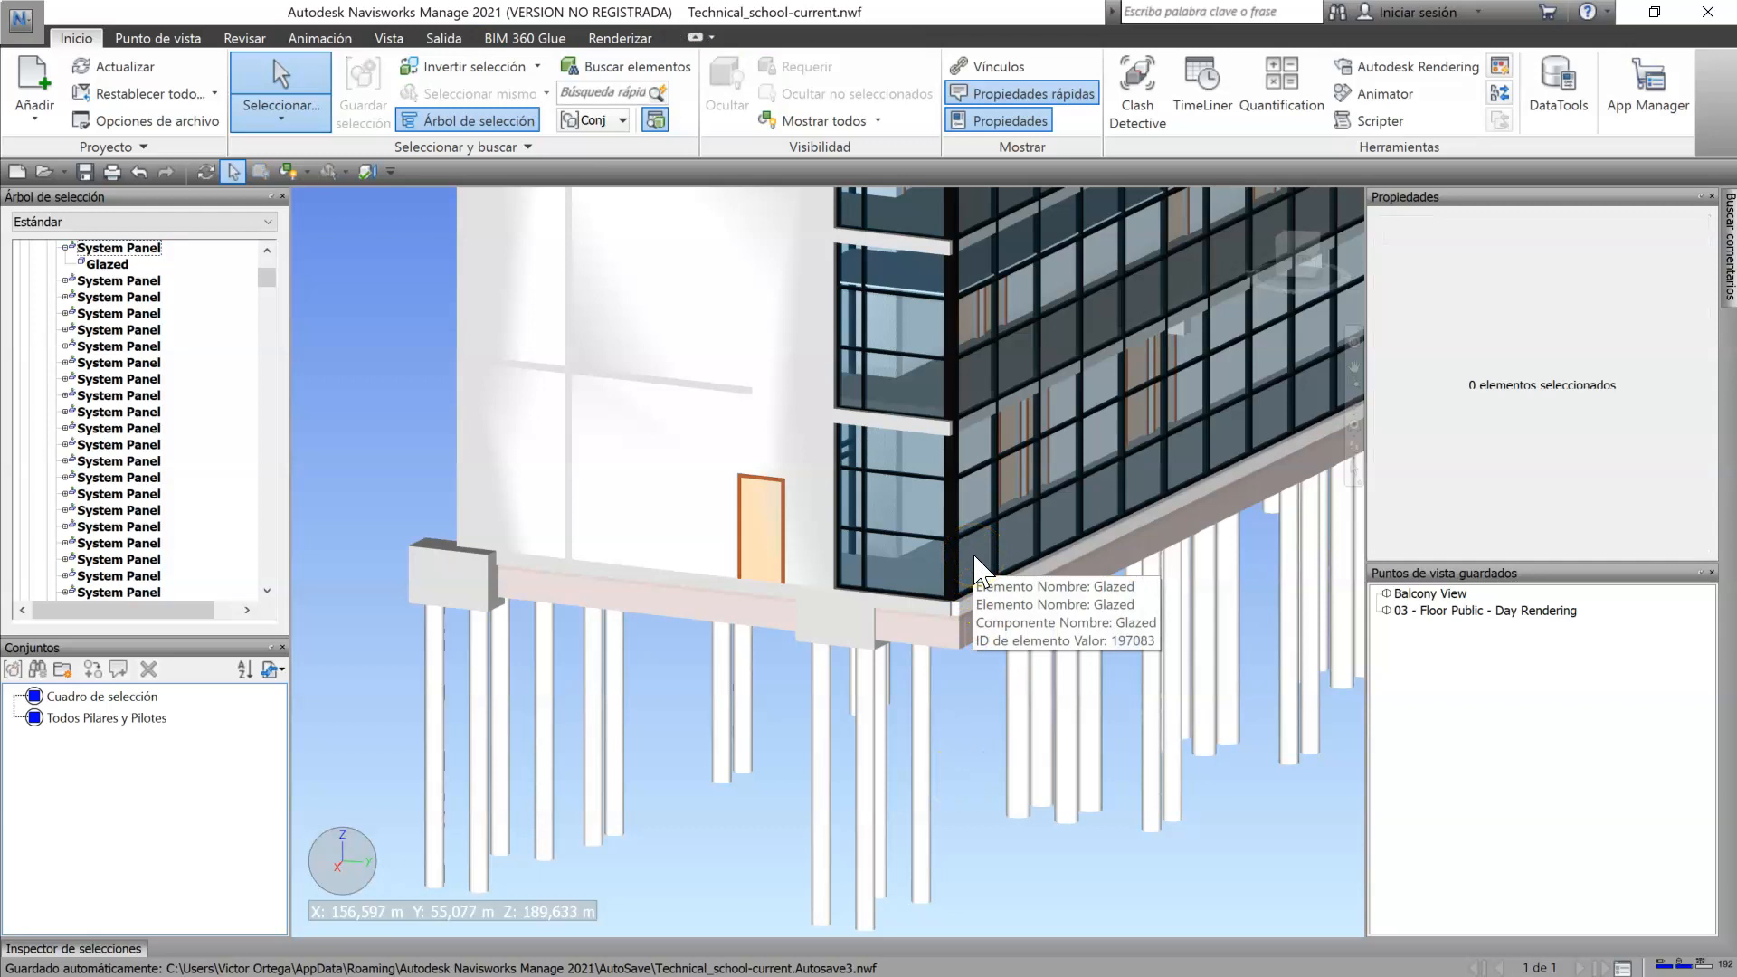
pyautogui.click(974, 557)
# Step: Return the selection level to the first object and select the corner panel and an adjacent one to compare their element IDs
pyautogui.rightClick(975, 556)
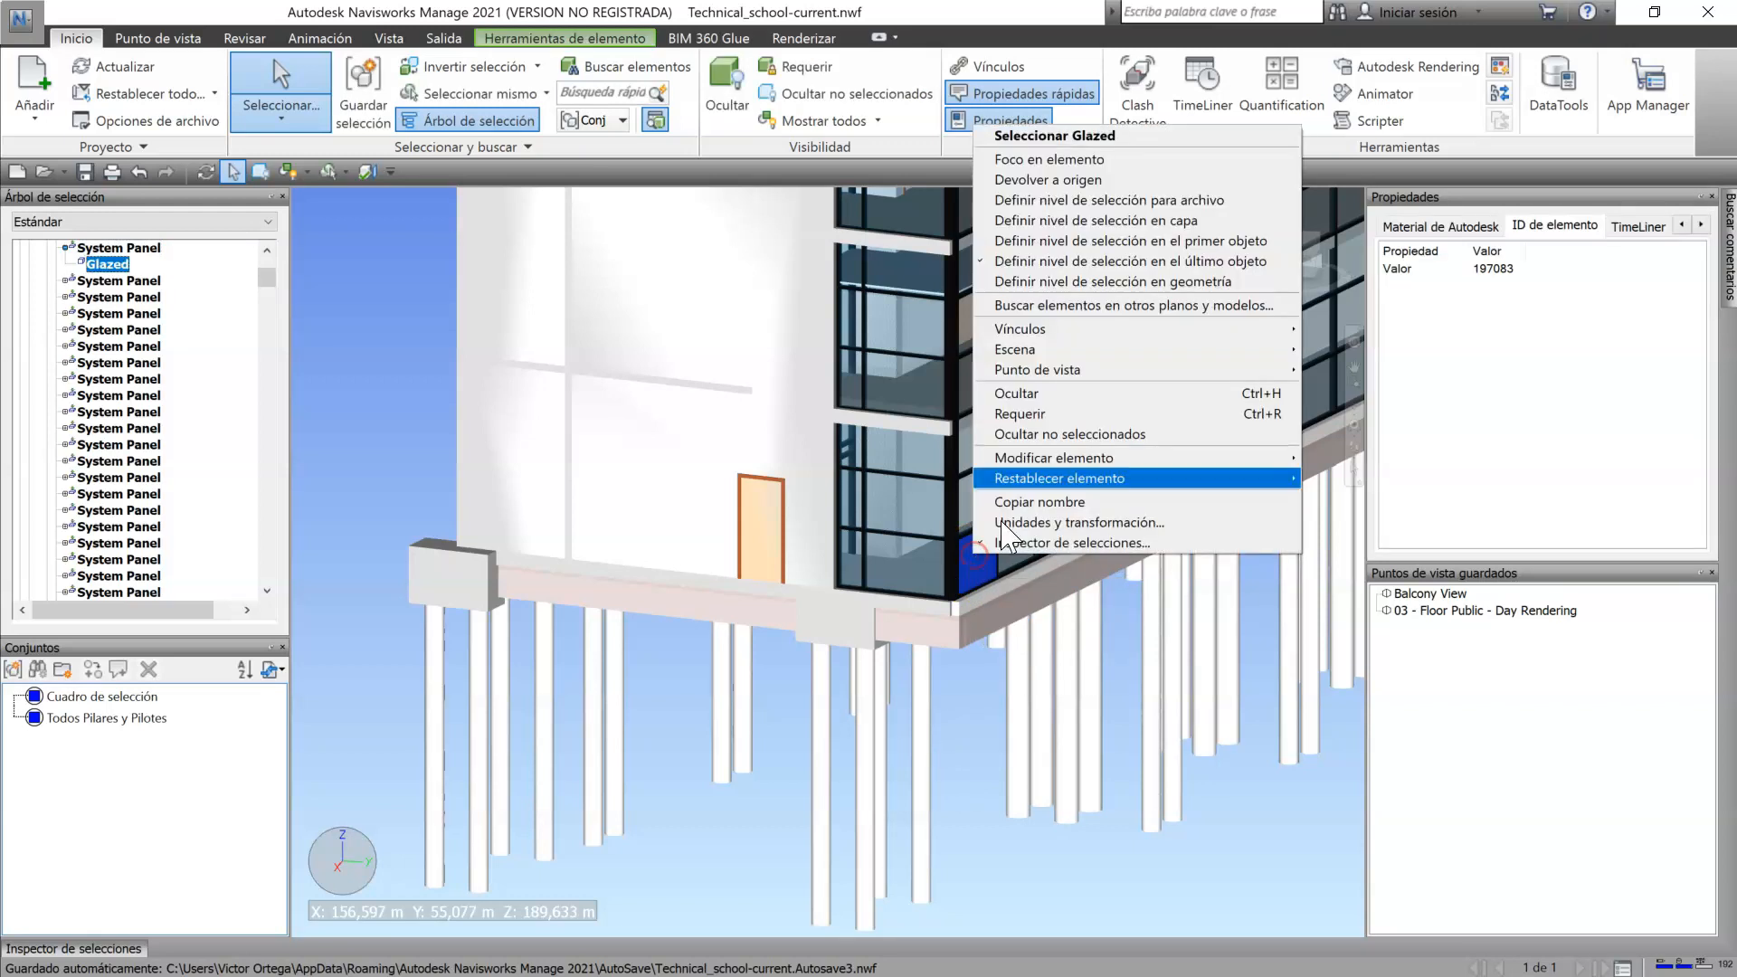
pyautogui.click(1138, 238)
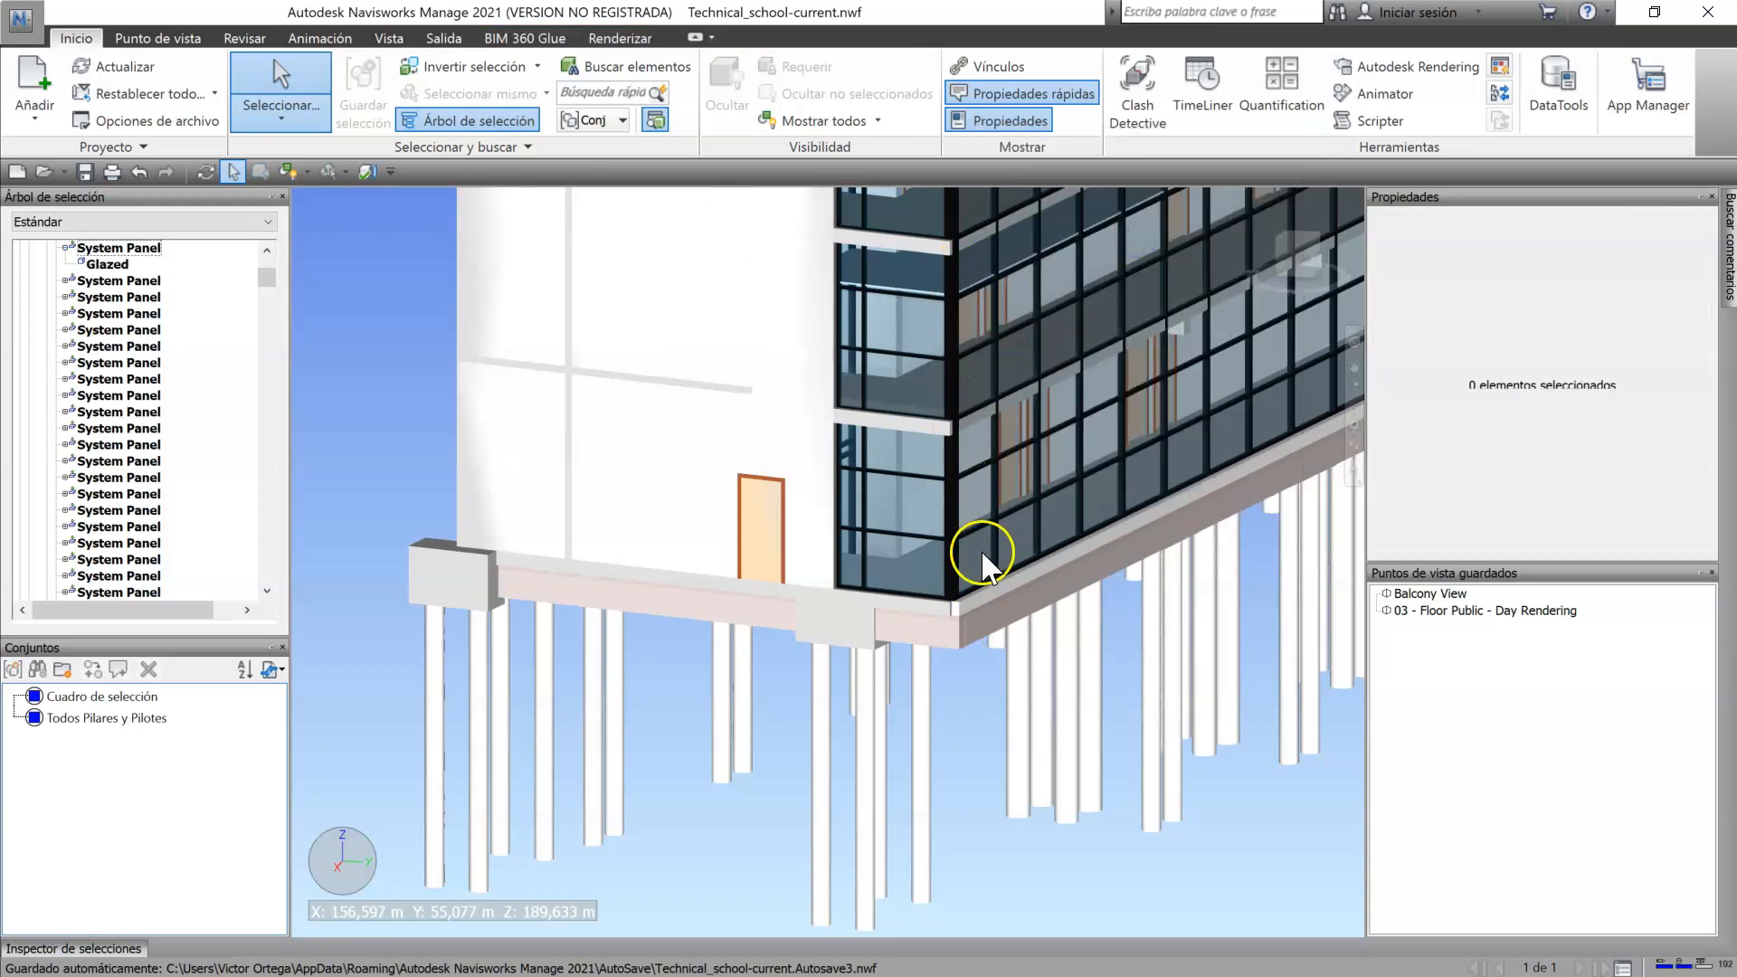
pyautogui.click(980, 550)
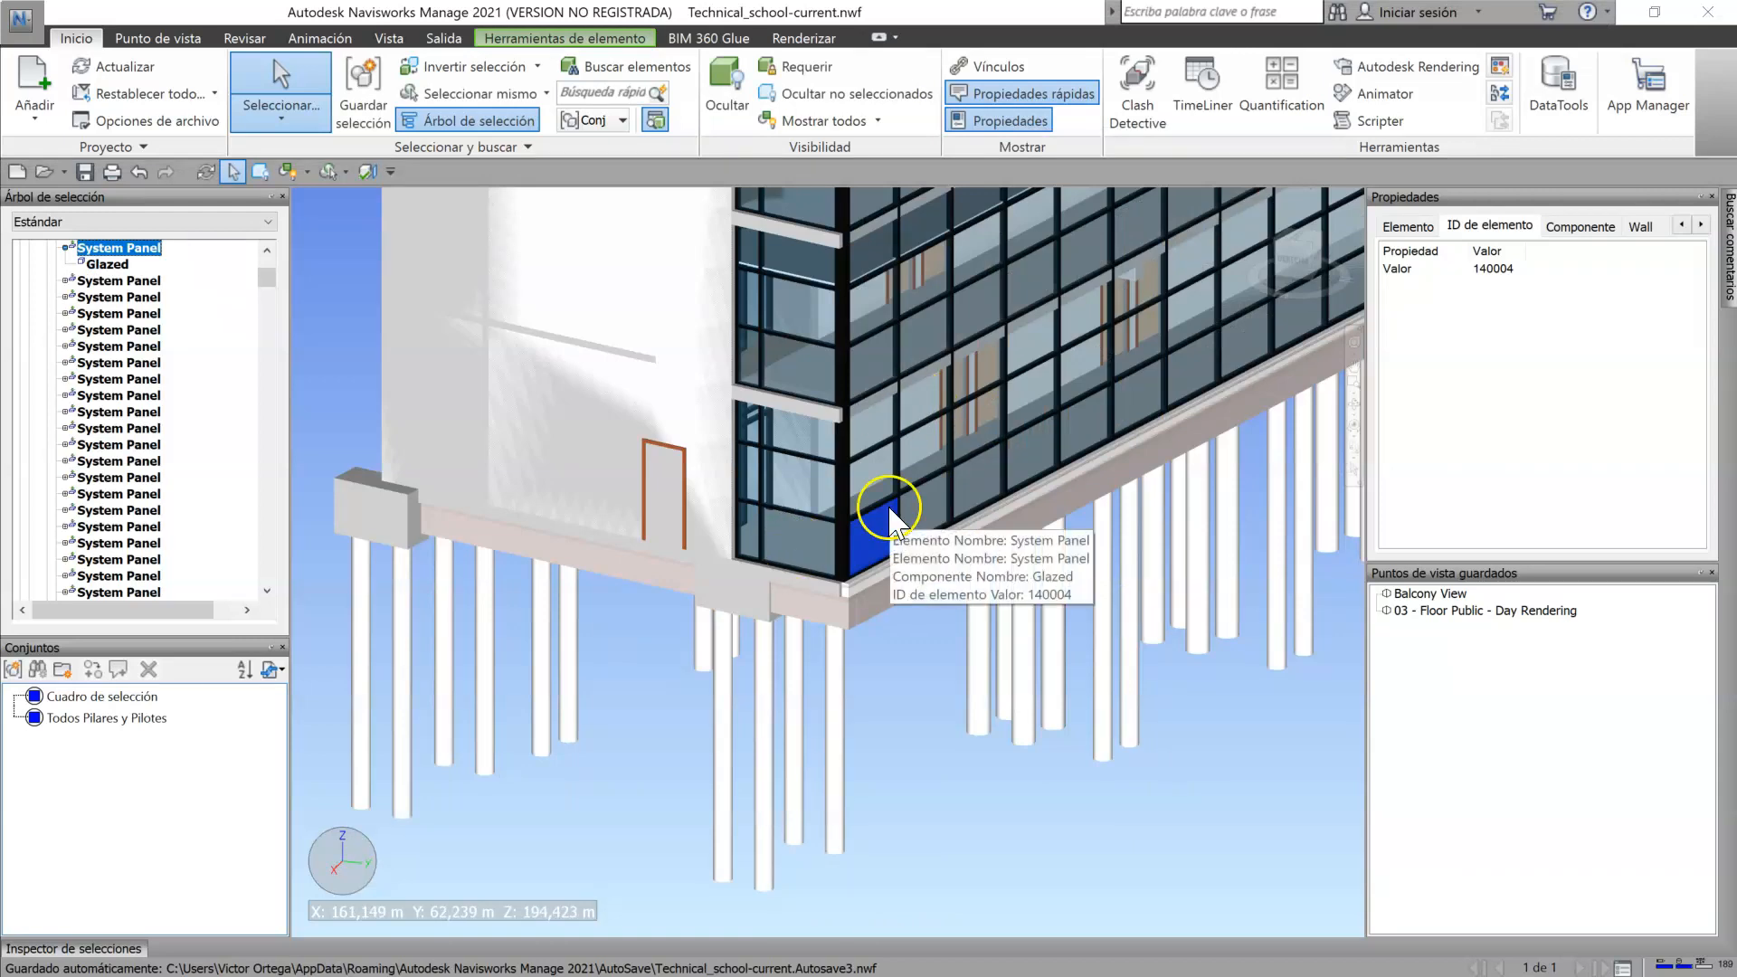
pyautogui.scroll(2, 890, 509)
pyautogui.click(921, 522)
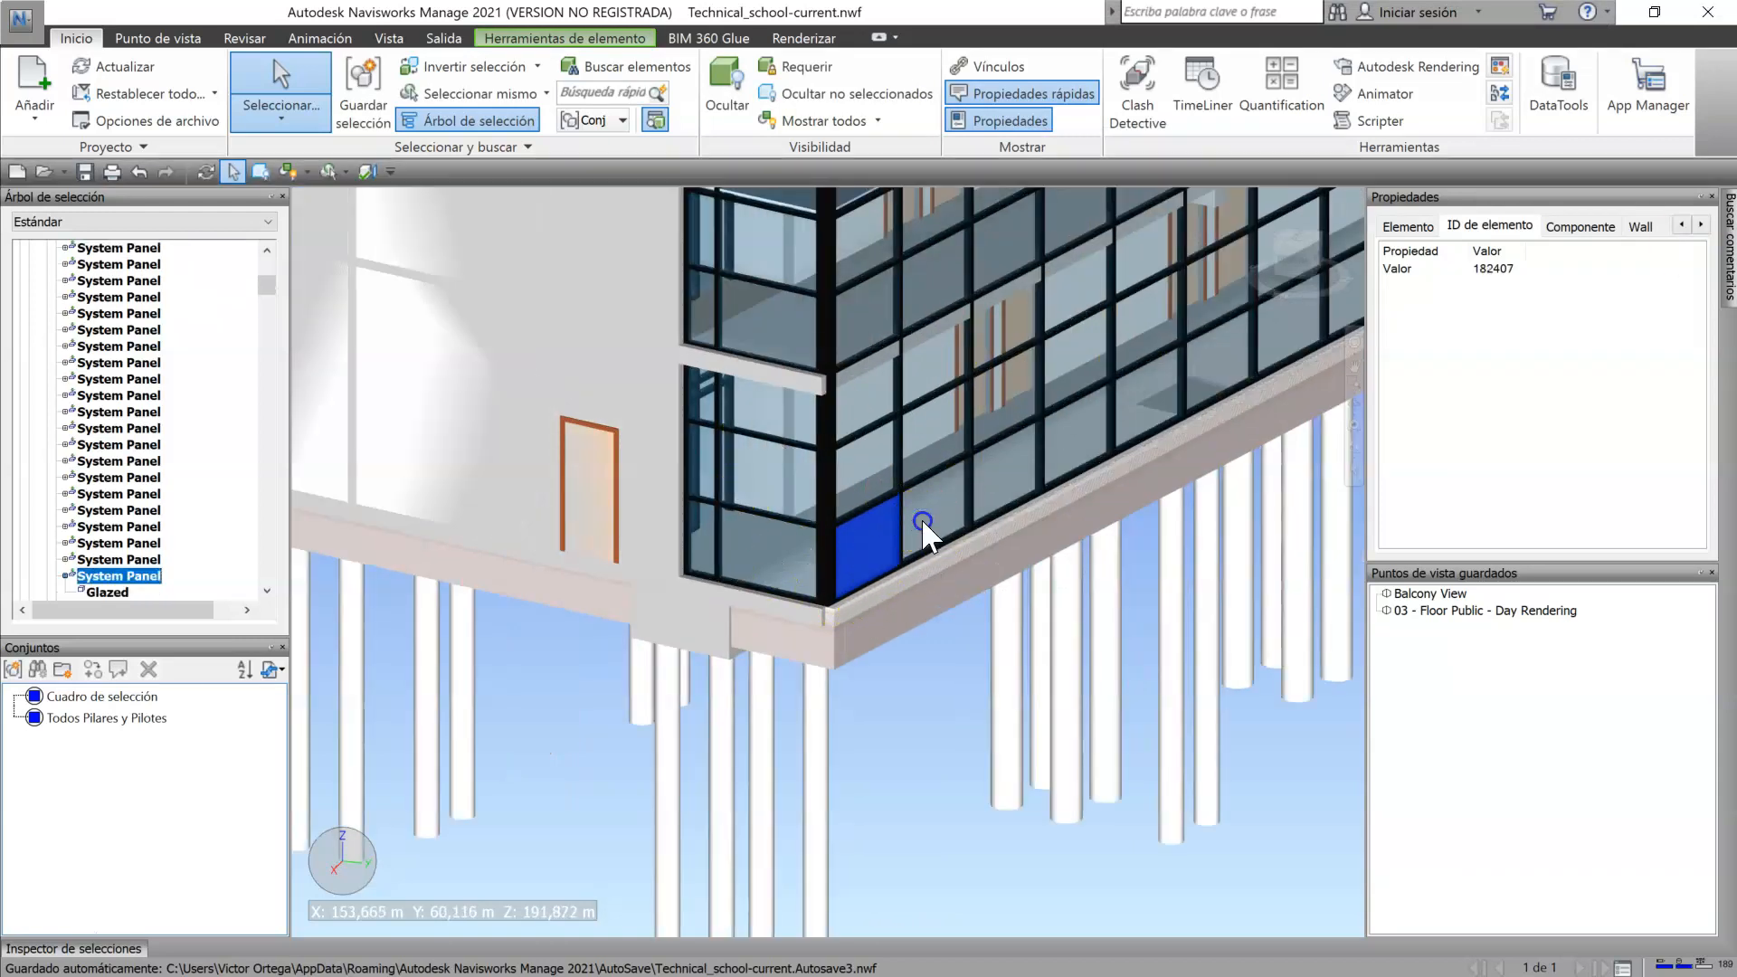
pyautogui.click(872, 543)
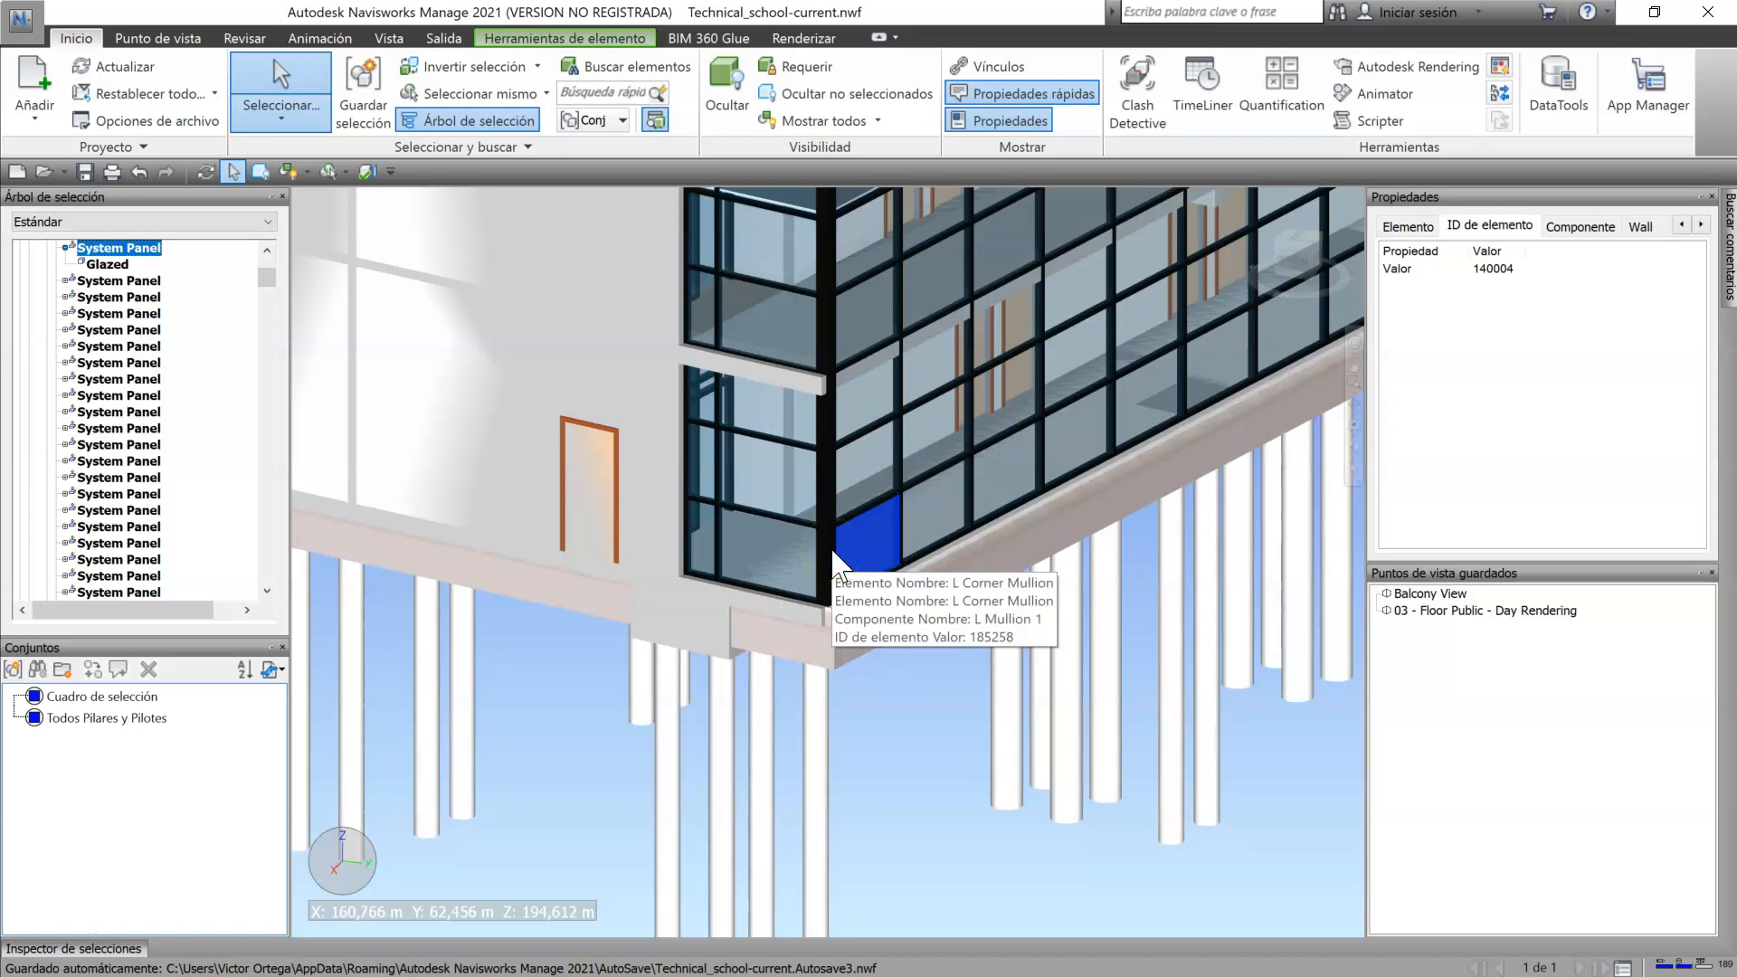
# Step: Review the interface selection options, keeping Tintado as the highlight method, and accept them
pyautogui.click(31, 22)
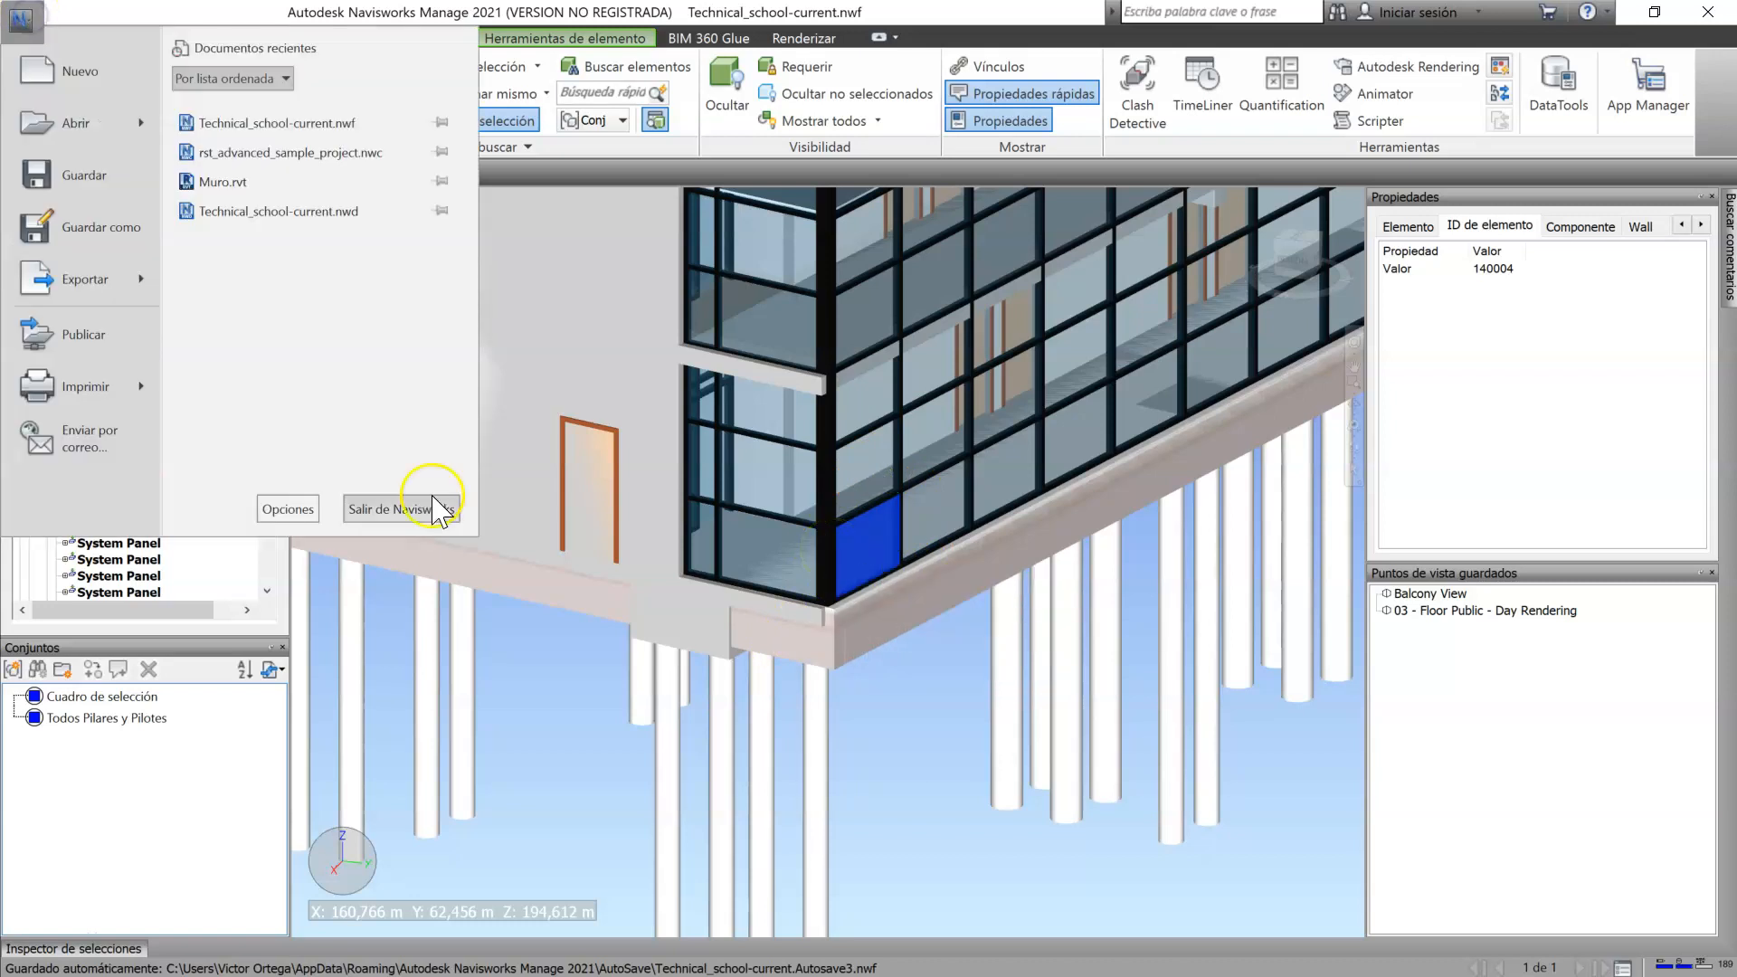
pyautogui.click(290, 503)
pyautogui.moveTo(291, 101); pyautogui.dragTo(428, 81)
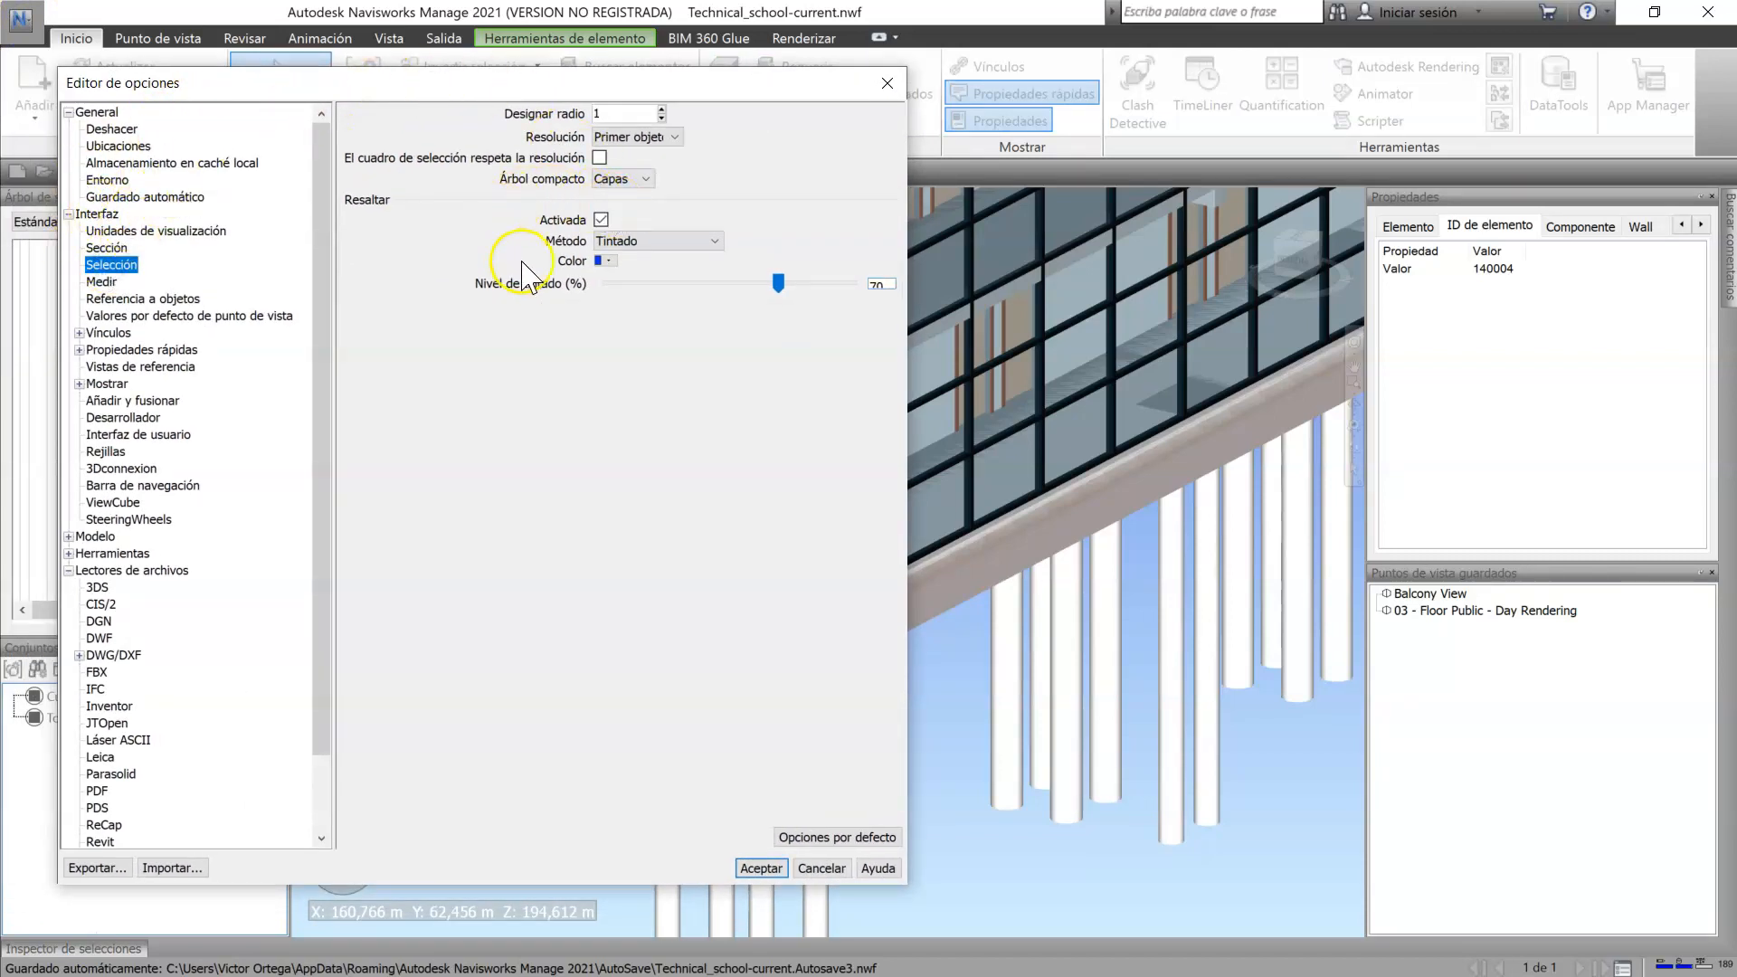
pyautogui.click(633, 243)
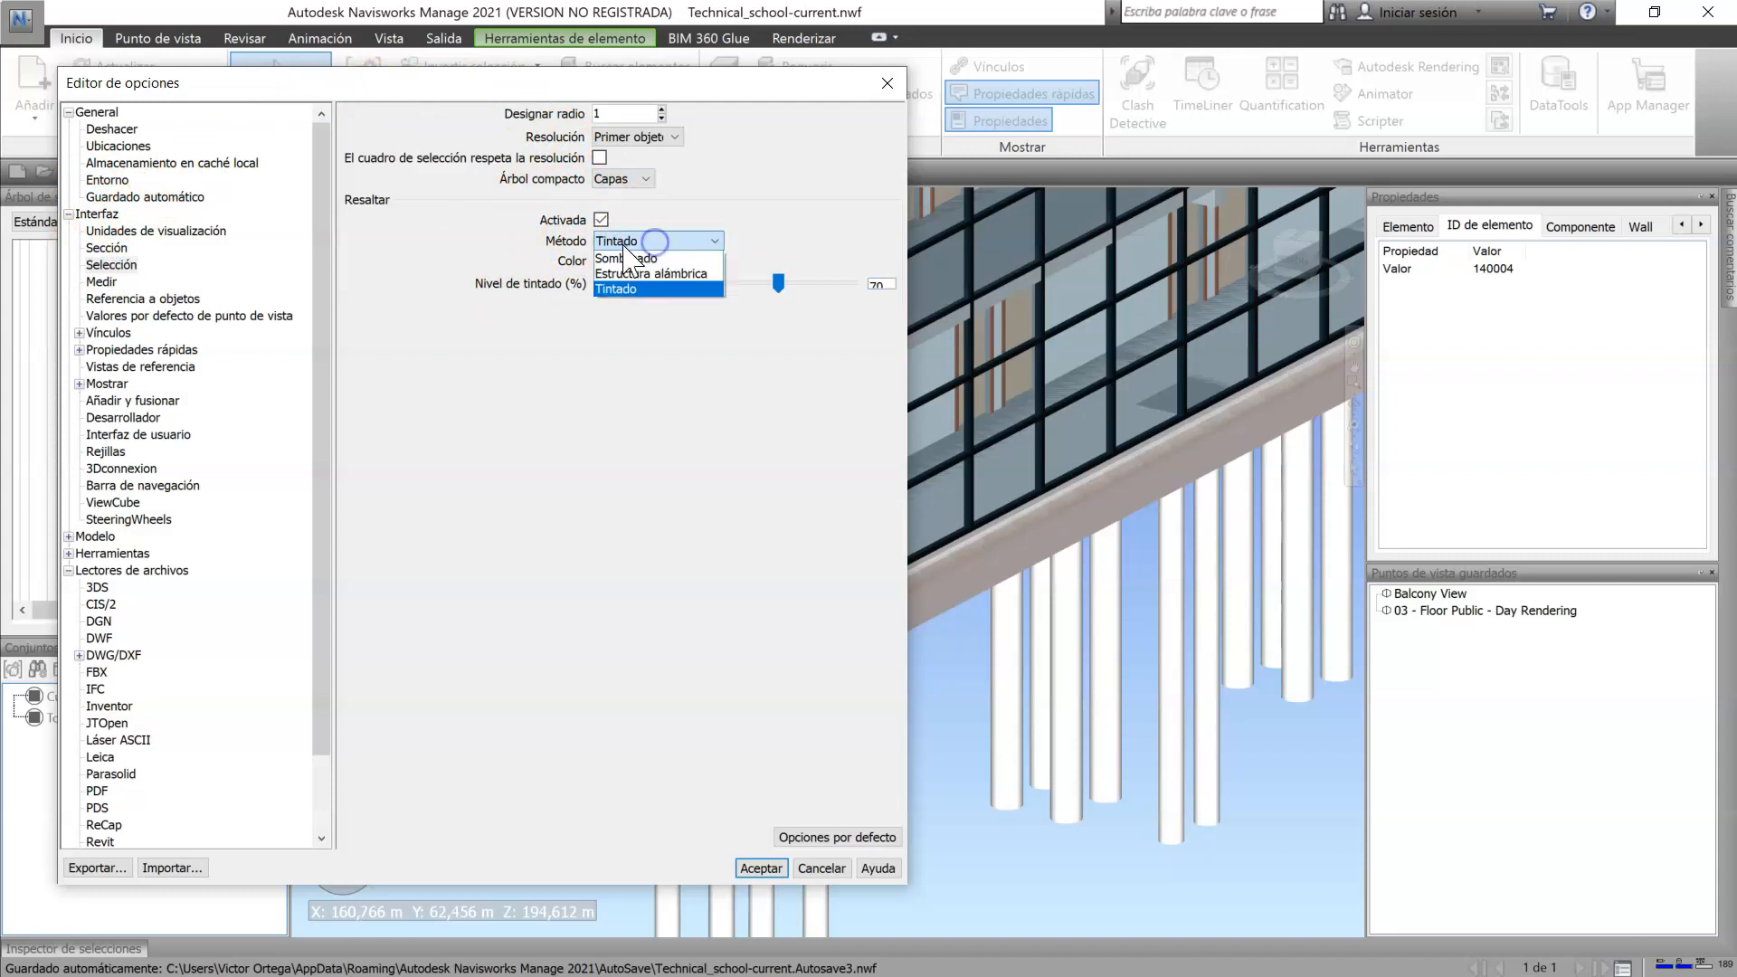
pyautogui.click(662, 289)
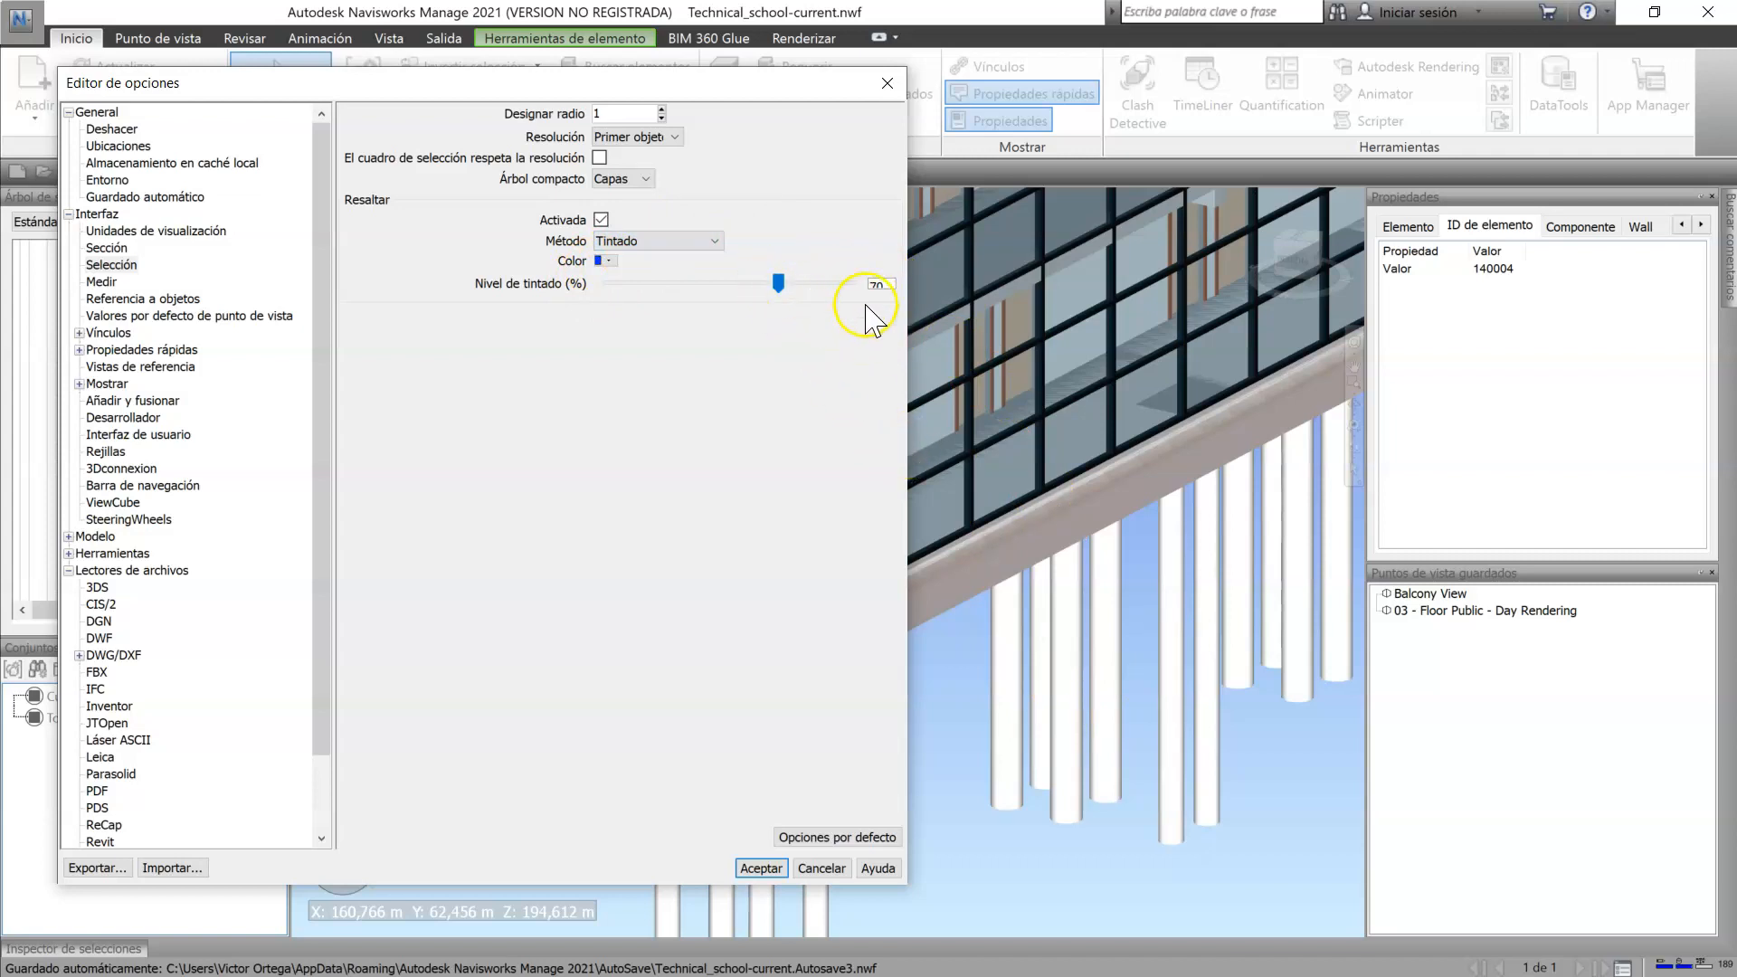
pyautogui.click(760, 868)
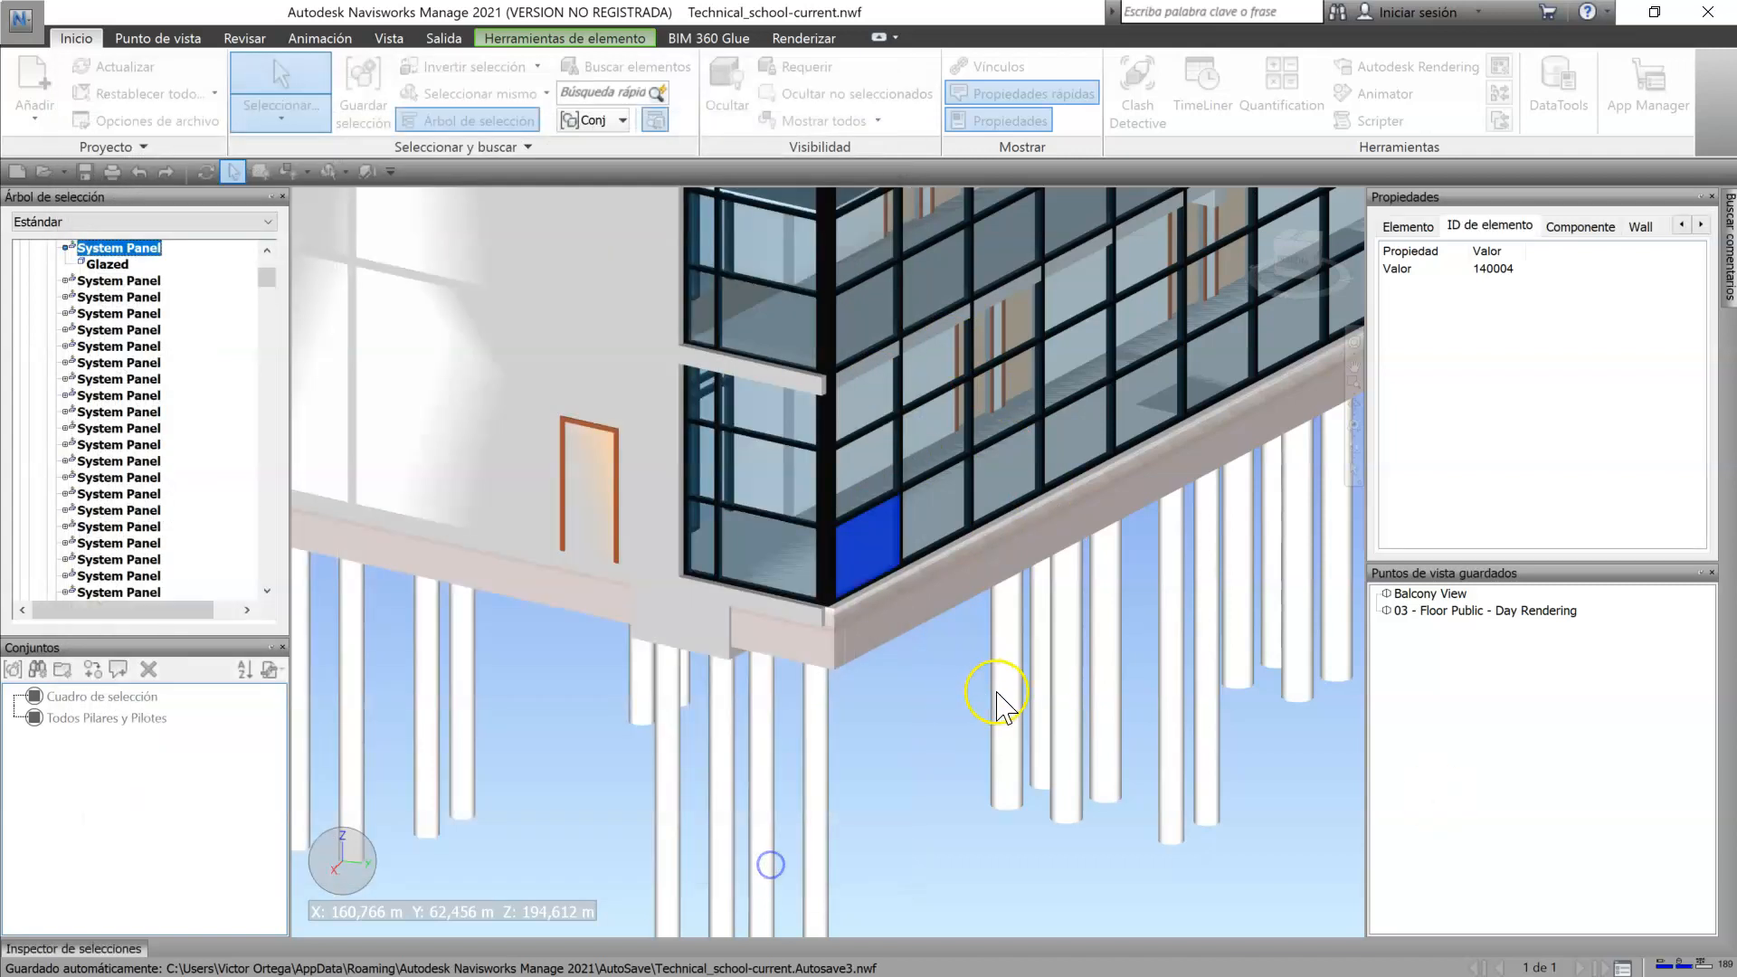
# Step: Select a steel pipe pile below the facade, reopen the selection options and try a 20% tint level before setting it to 50%
pyautogui.click(1066, 715)
pyautogui.click(34, 21)
pyautogui.click(301, 524)
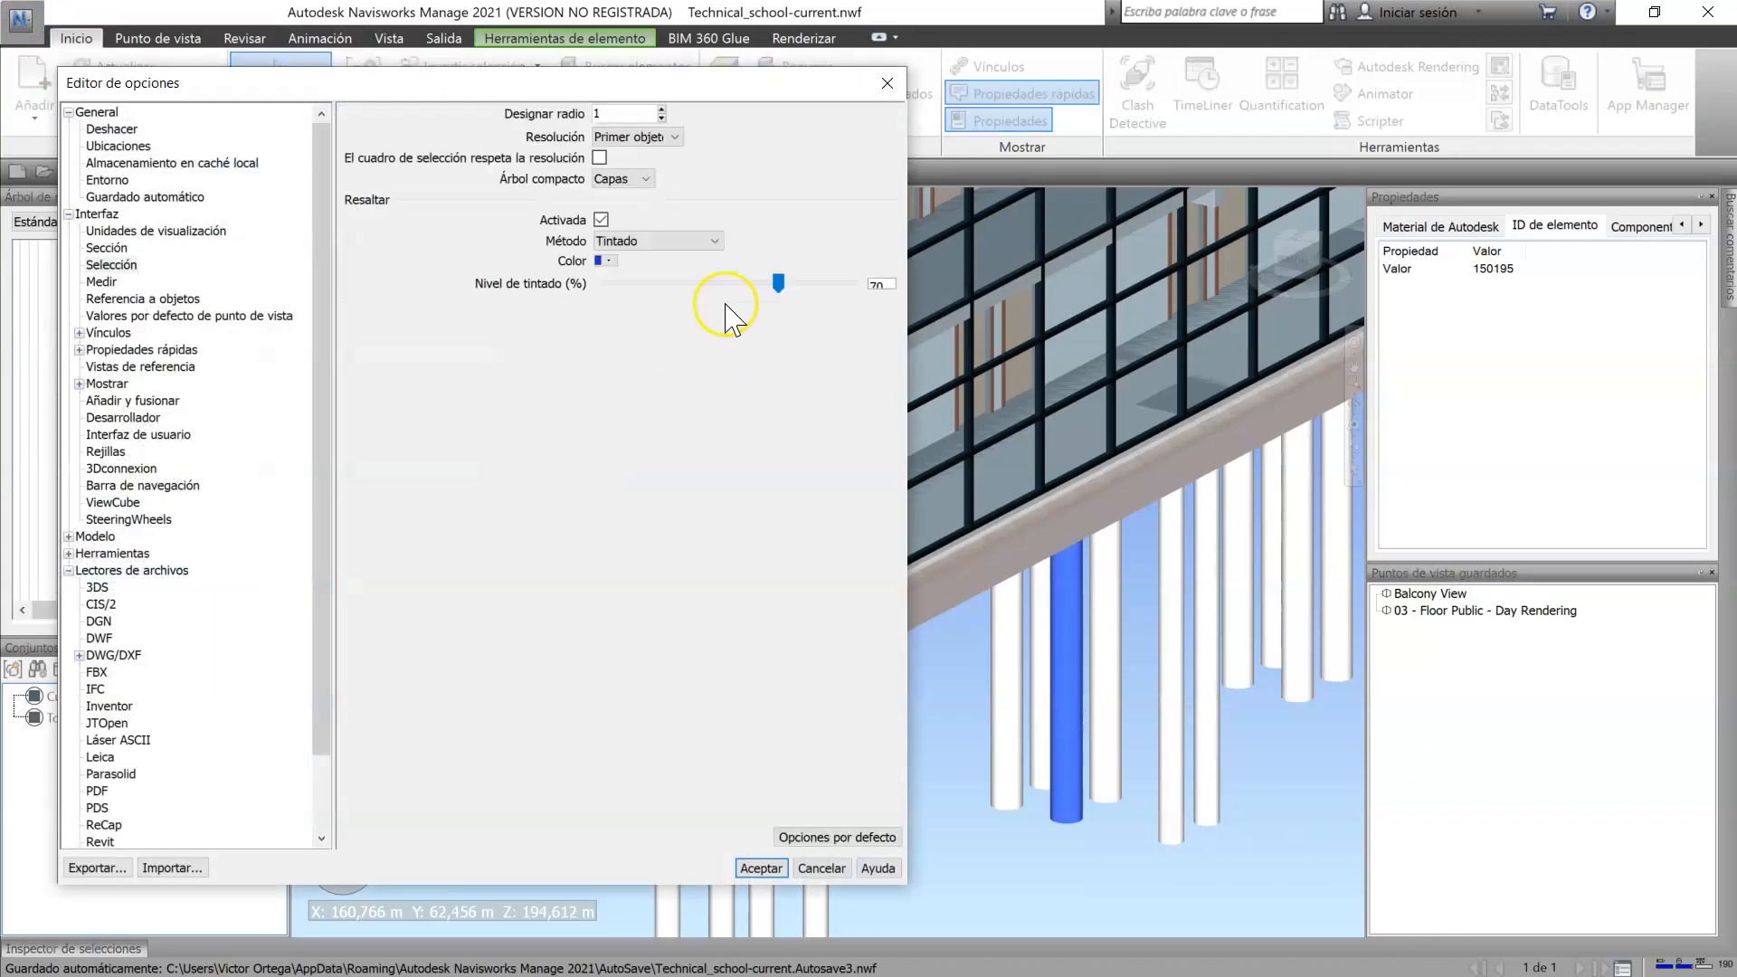
pyautogui.moveTo(894, 284); pyautogui.dragTo(817, 287)
pyautogui.write('20')
pyautogui.click(896, 680)
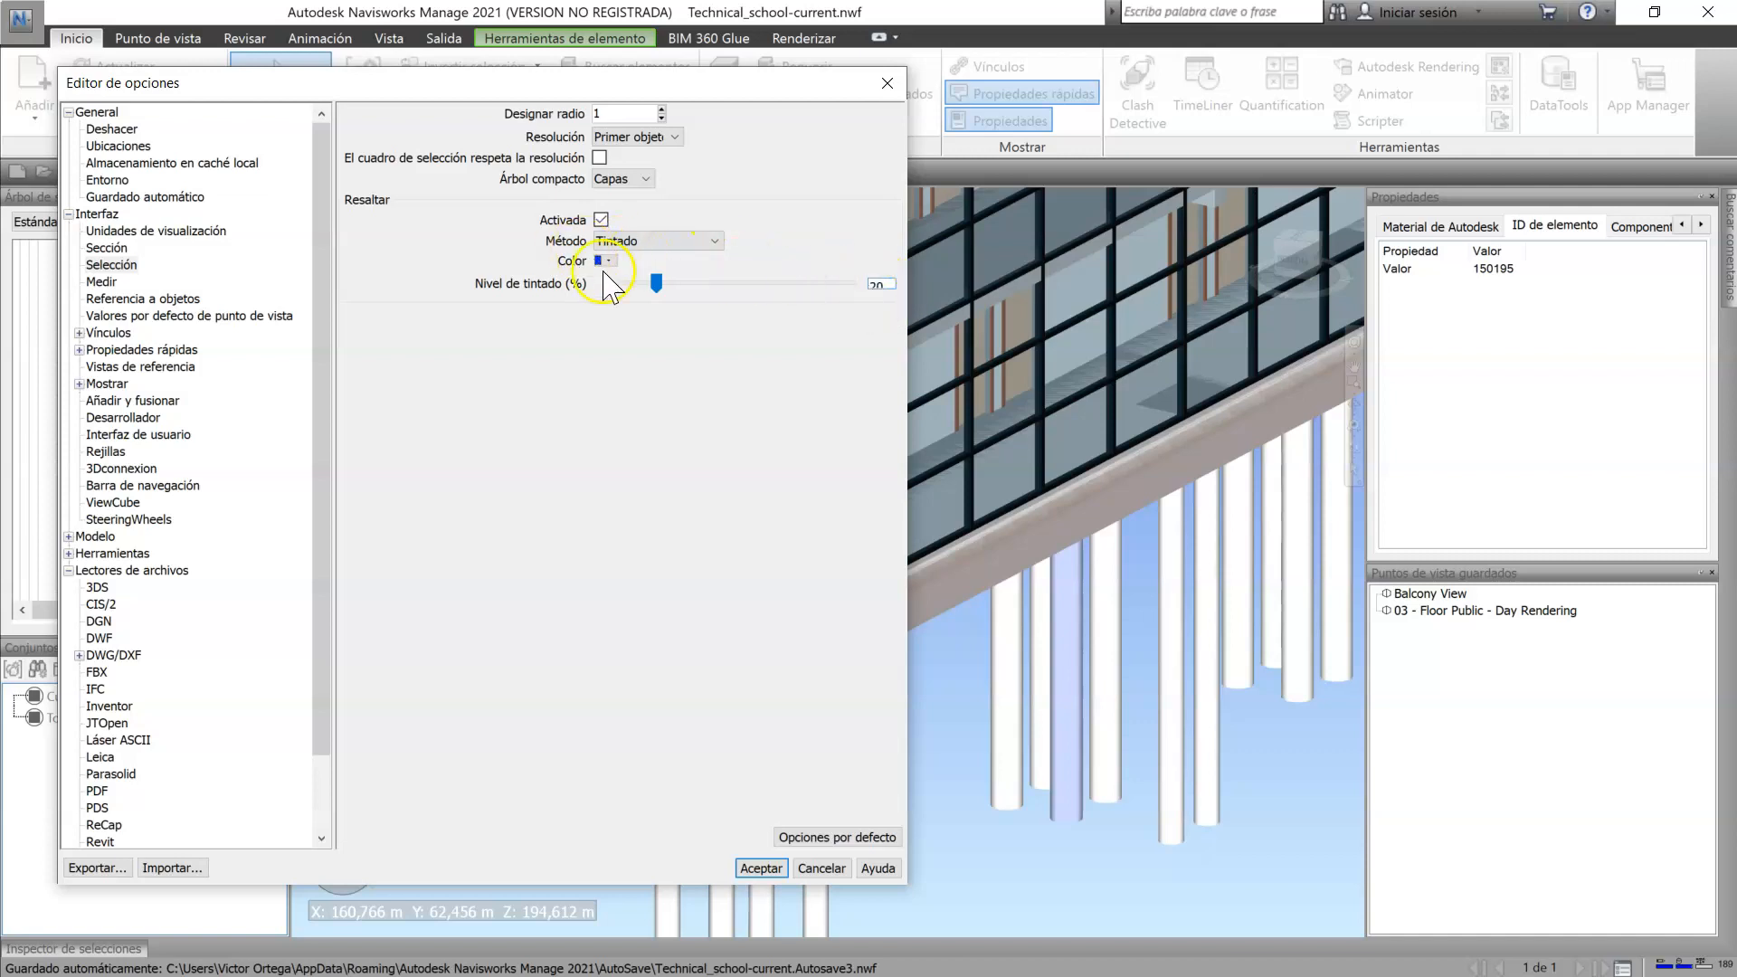
pyautogui.moveTo(877, 283); pyautogui.dragTo(831, 285)
pyautogui.write('50')
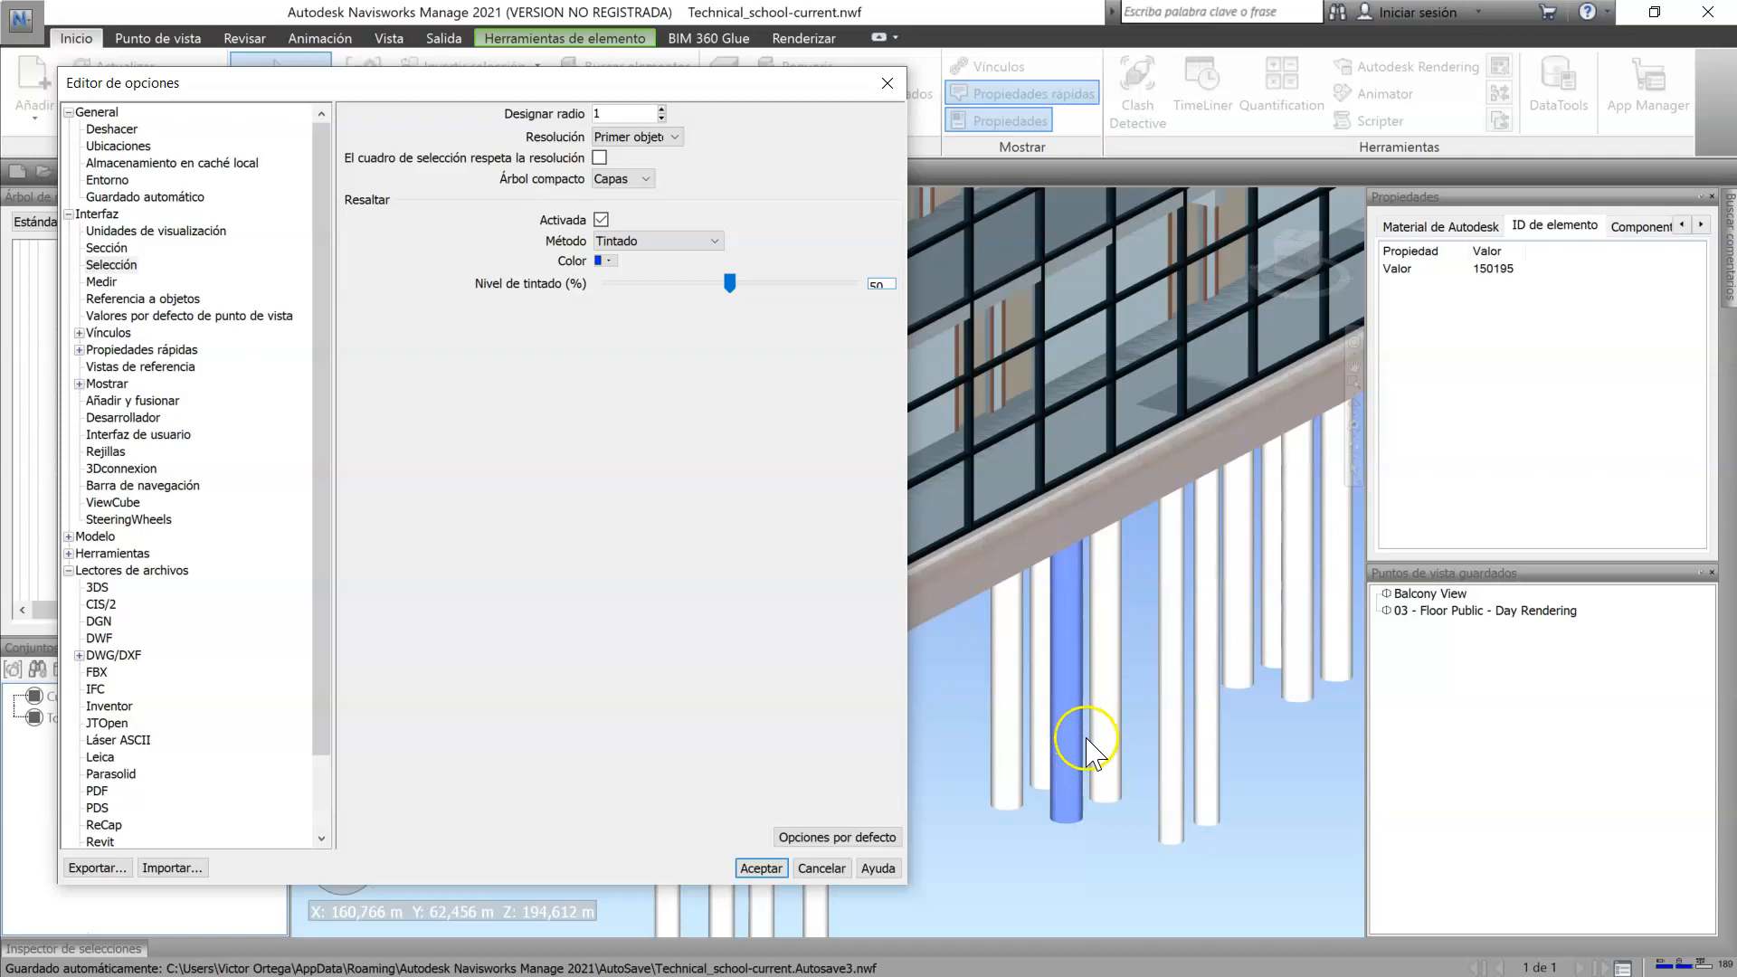
# Step: Try Sombreado and Estructura alámbrica as highlight methods on the selected pile
pyautogui.click(694, 243)
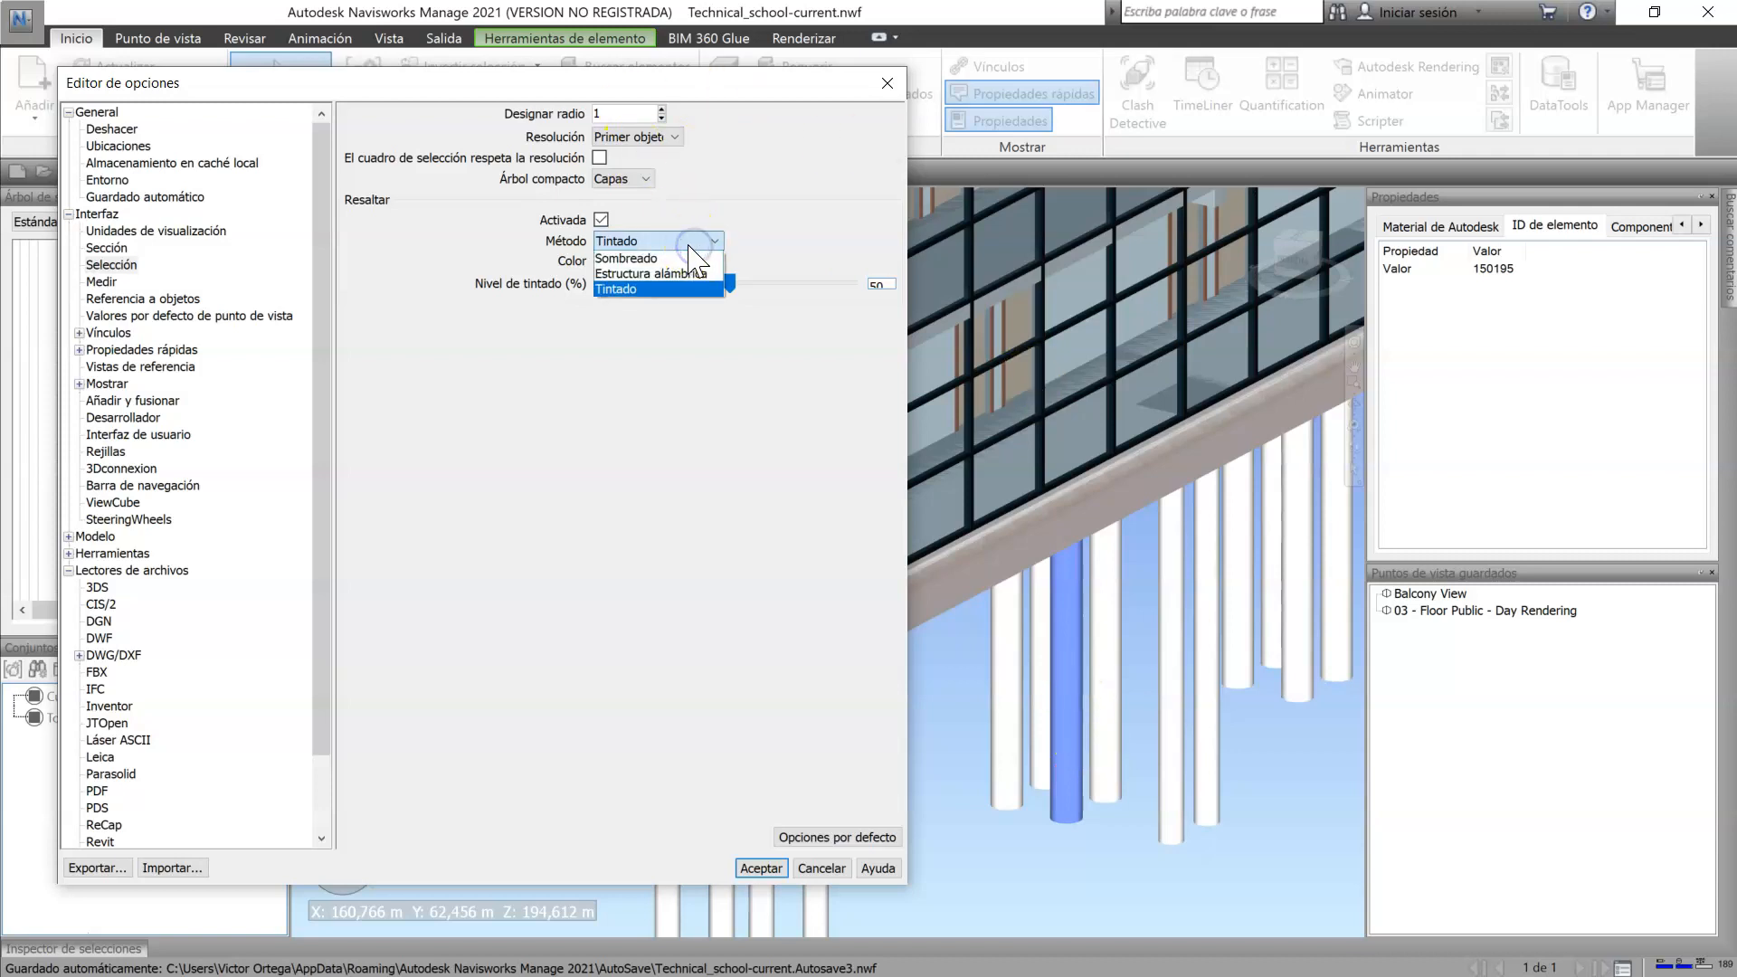
pyautogui.click(625, 259)
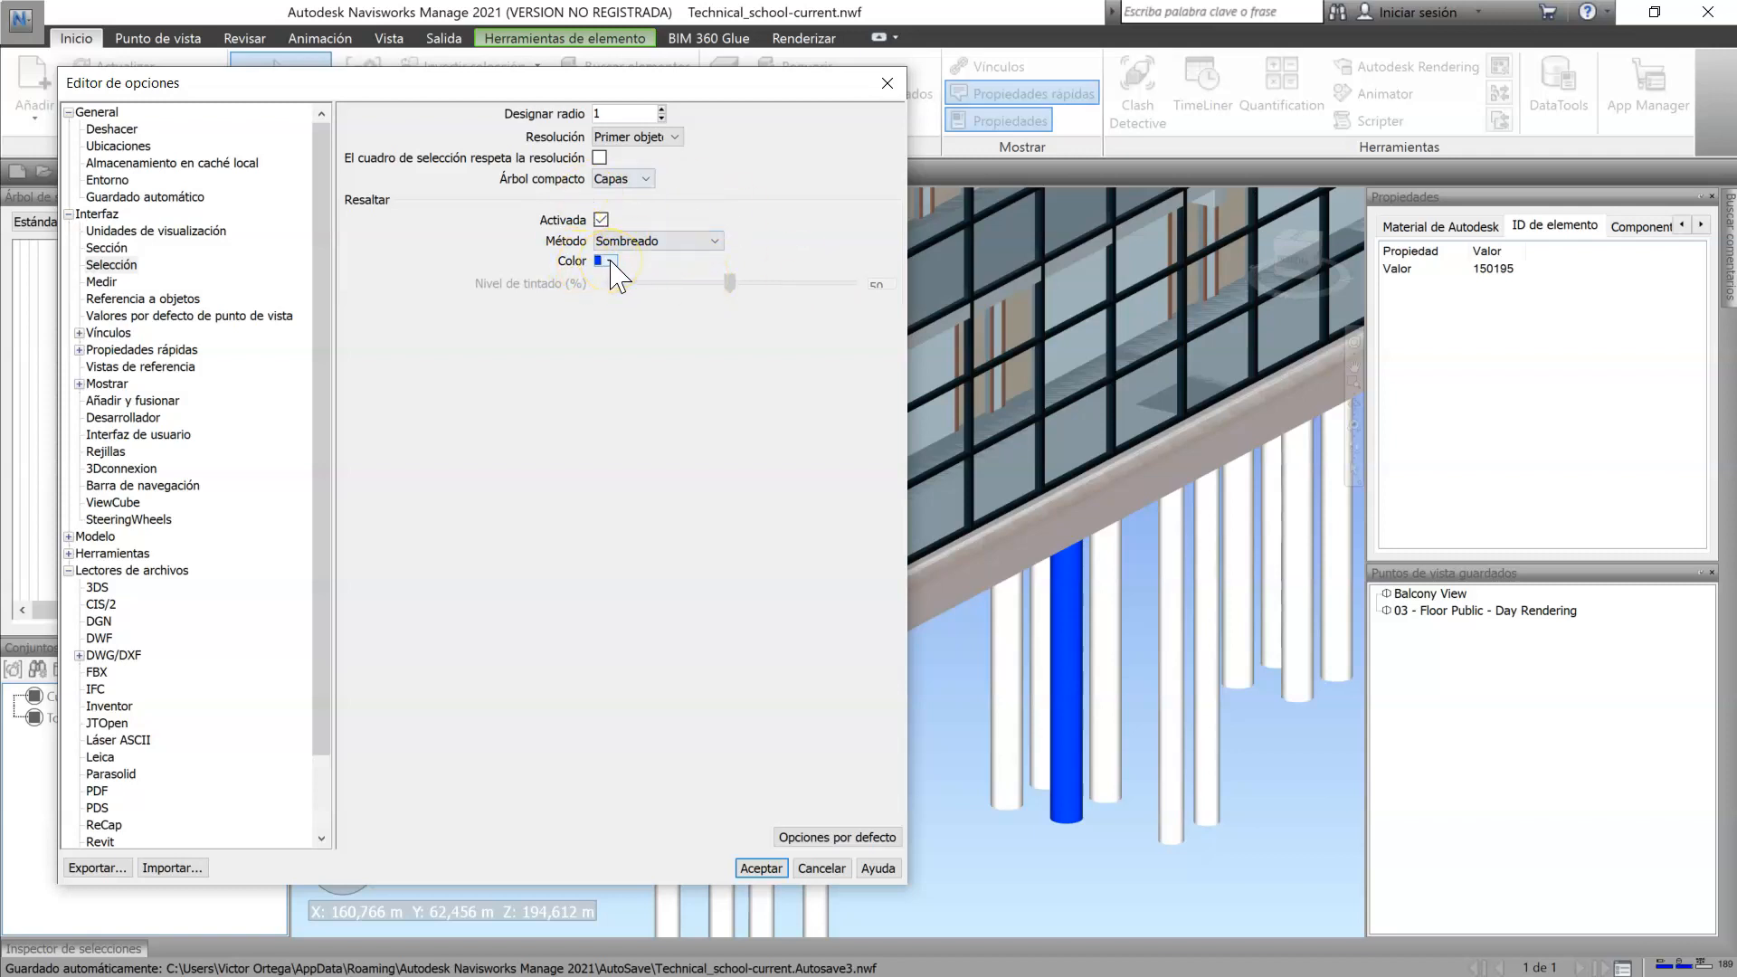
pyautogui.click(652, 241)
pyautogui.click(634, 256)
pyautogui.click(648, 237)
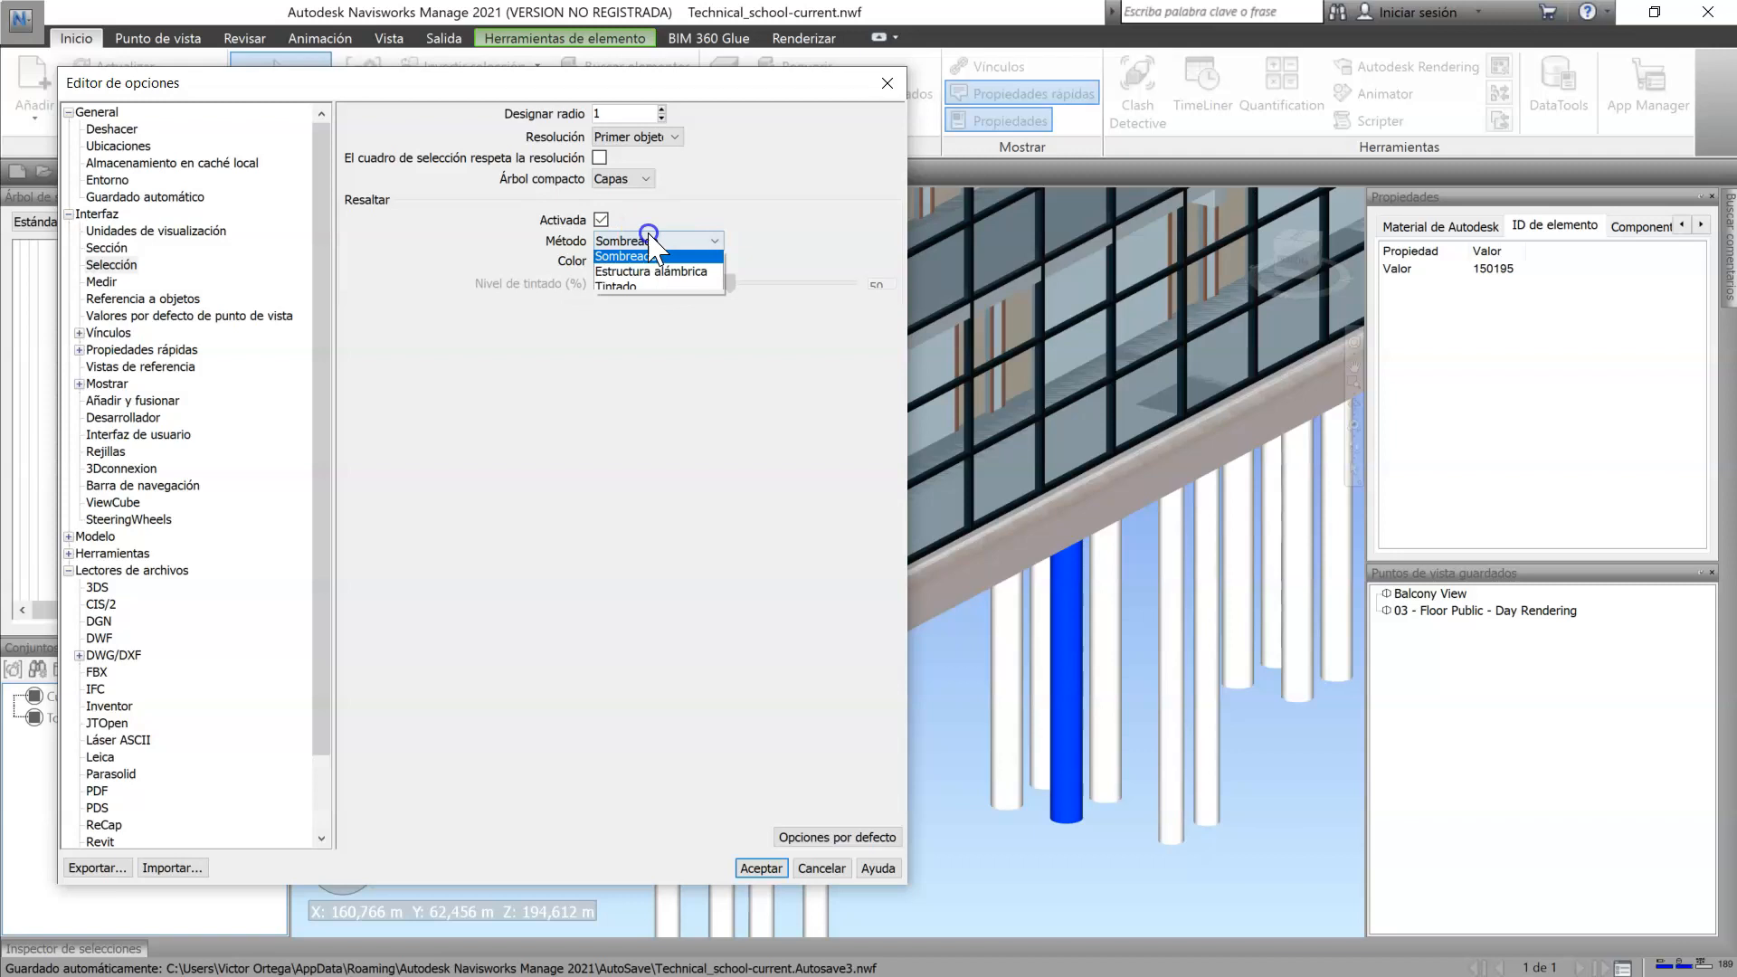
pyautogui.click(665, 271)
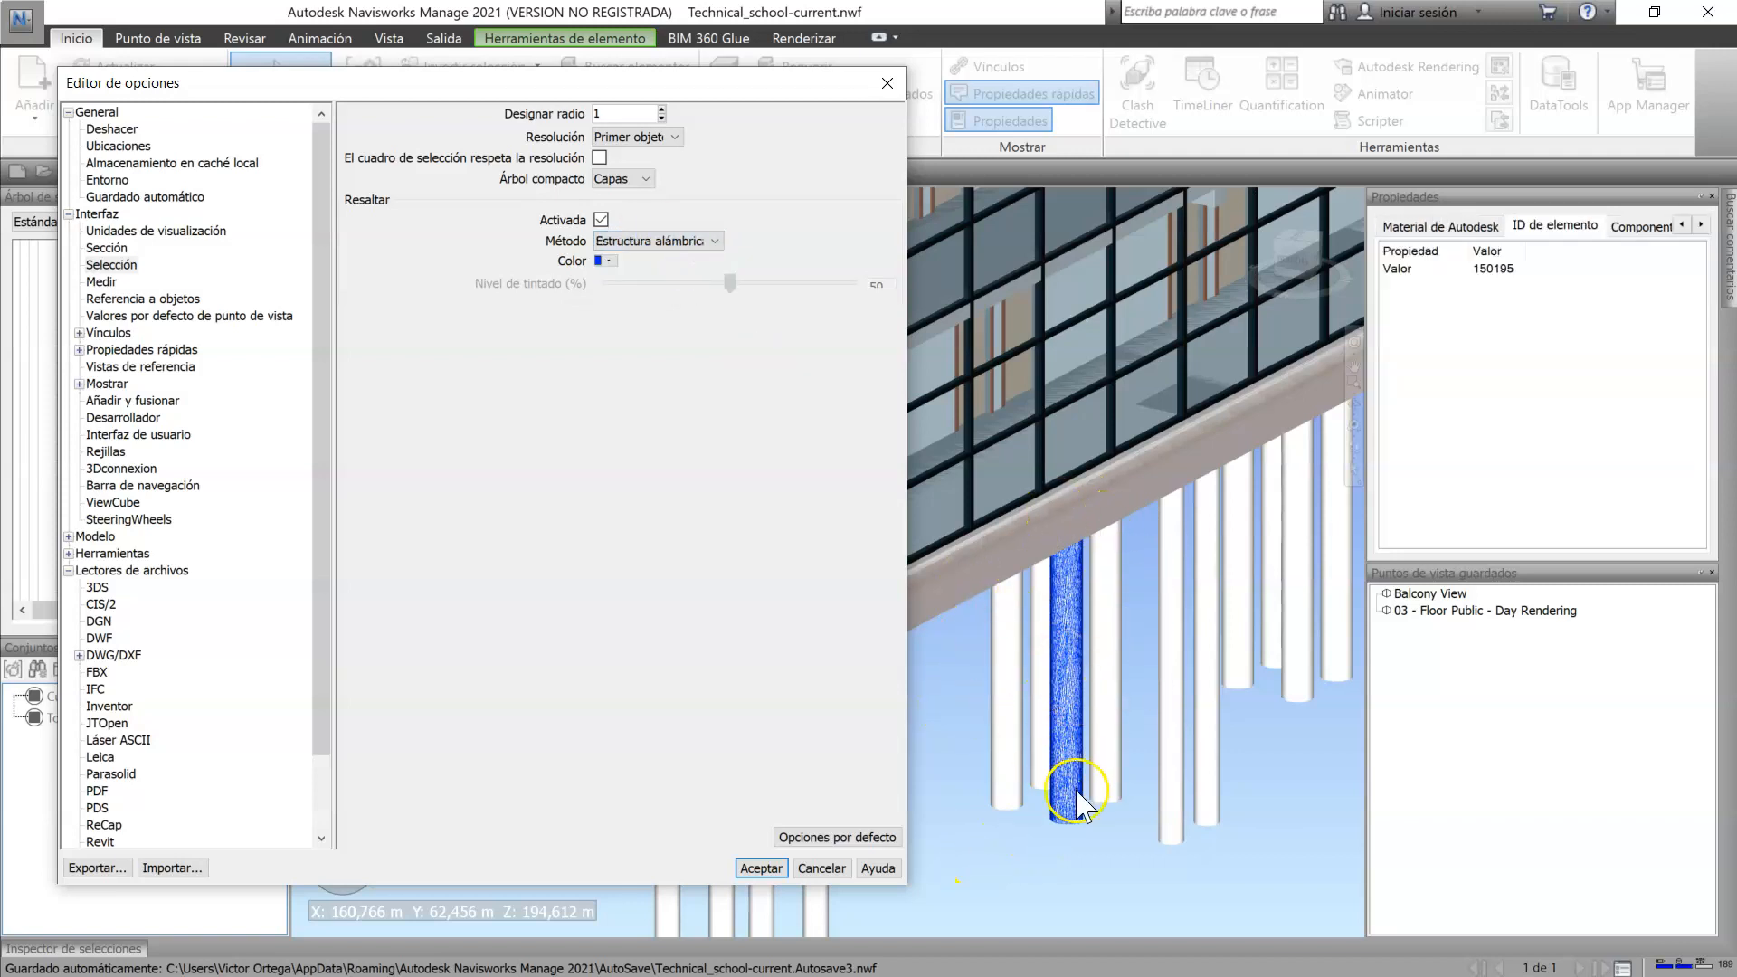
# Step: Set the highlight method back to Tintado with a slightly higher tint level, accept the options and pick the corner glass panel
pyautogui.click(698, 243)
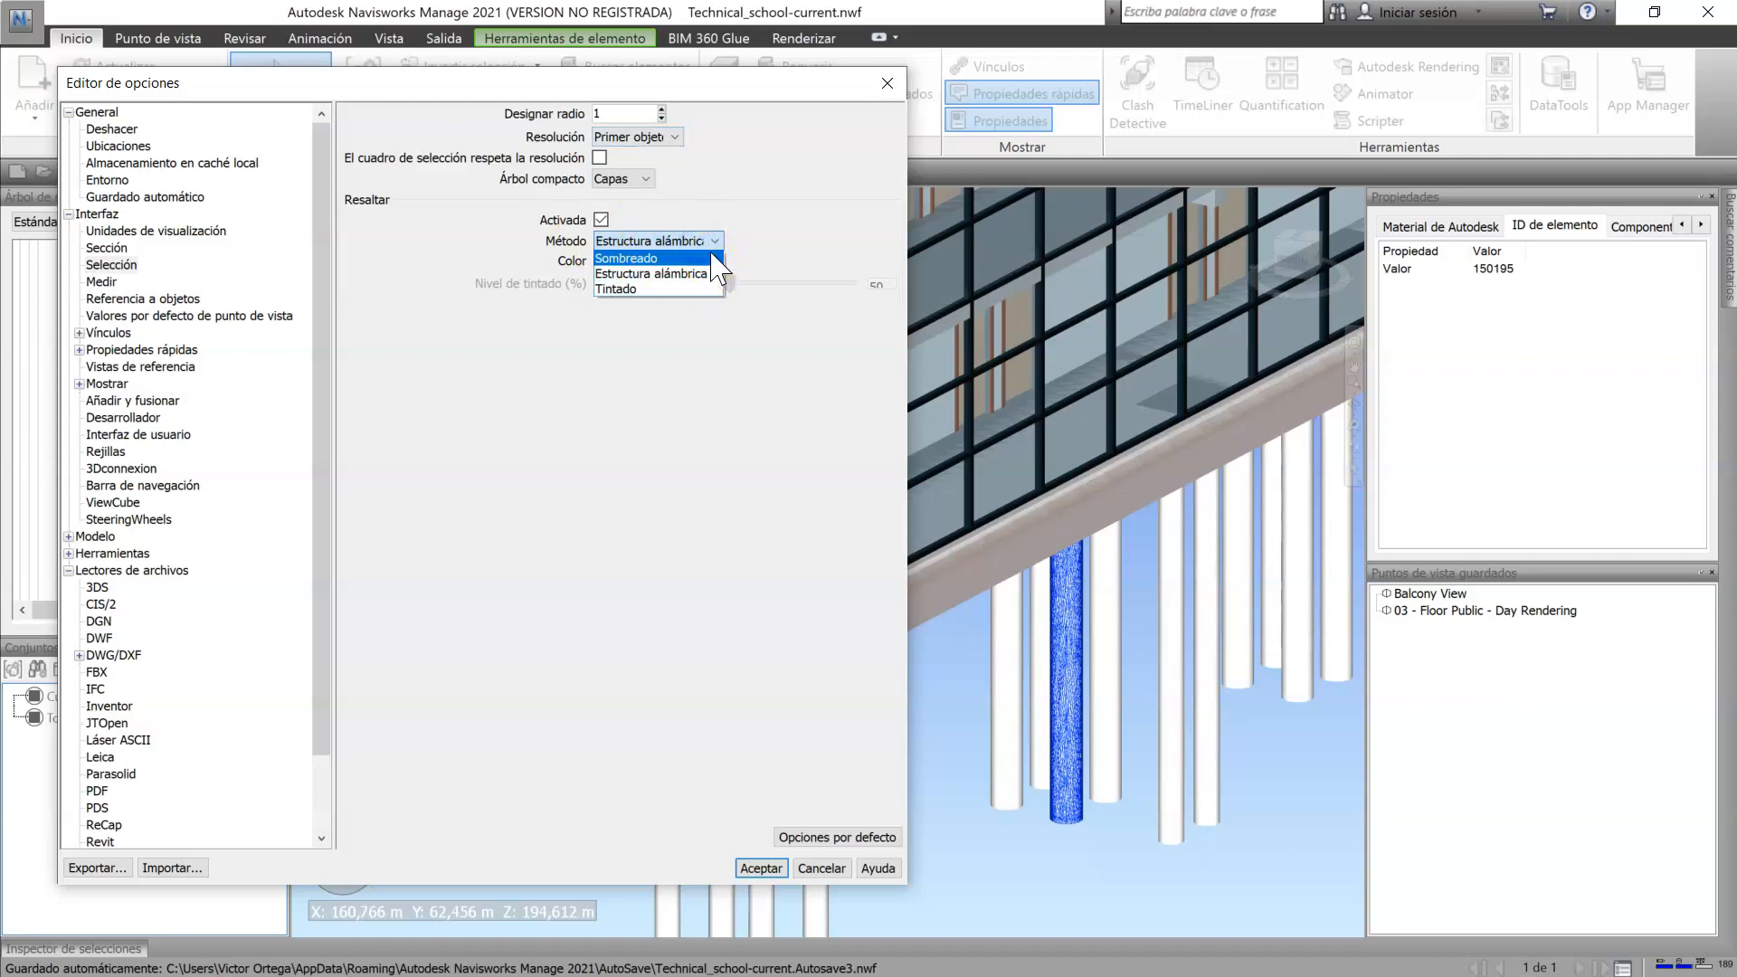
pyautogui.click(638, 288)
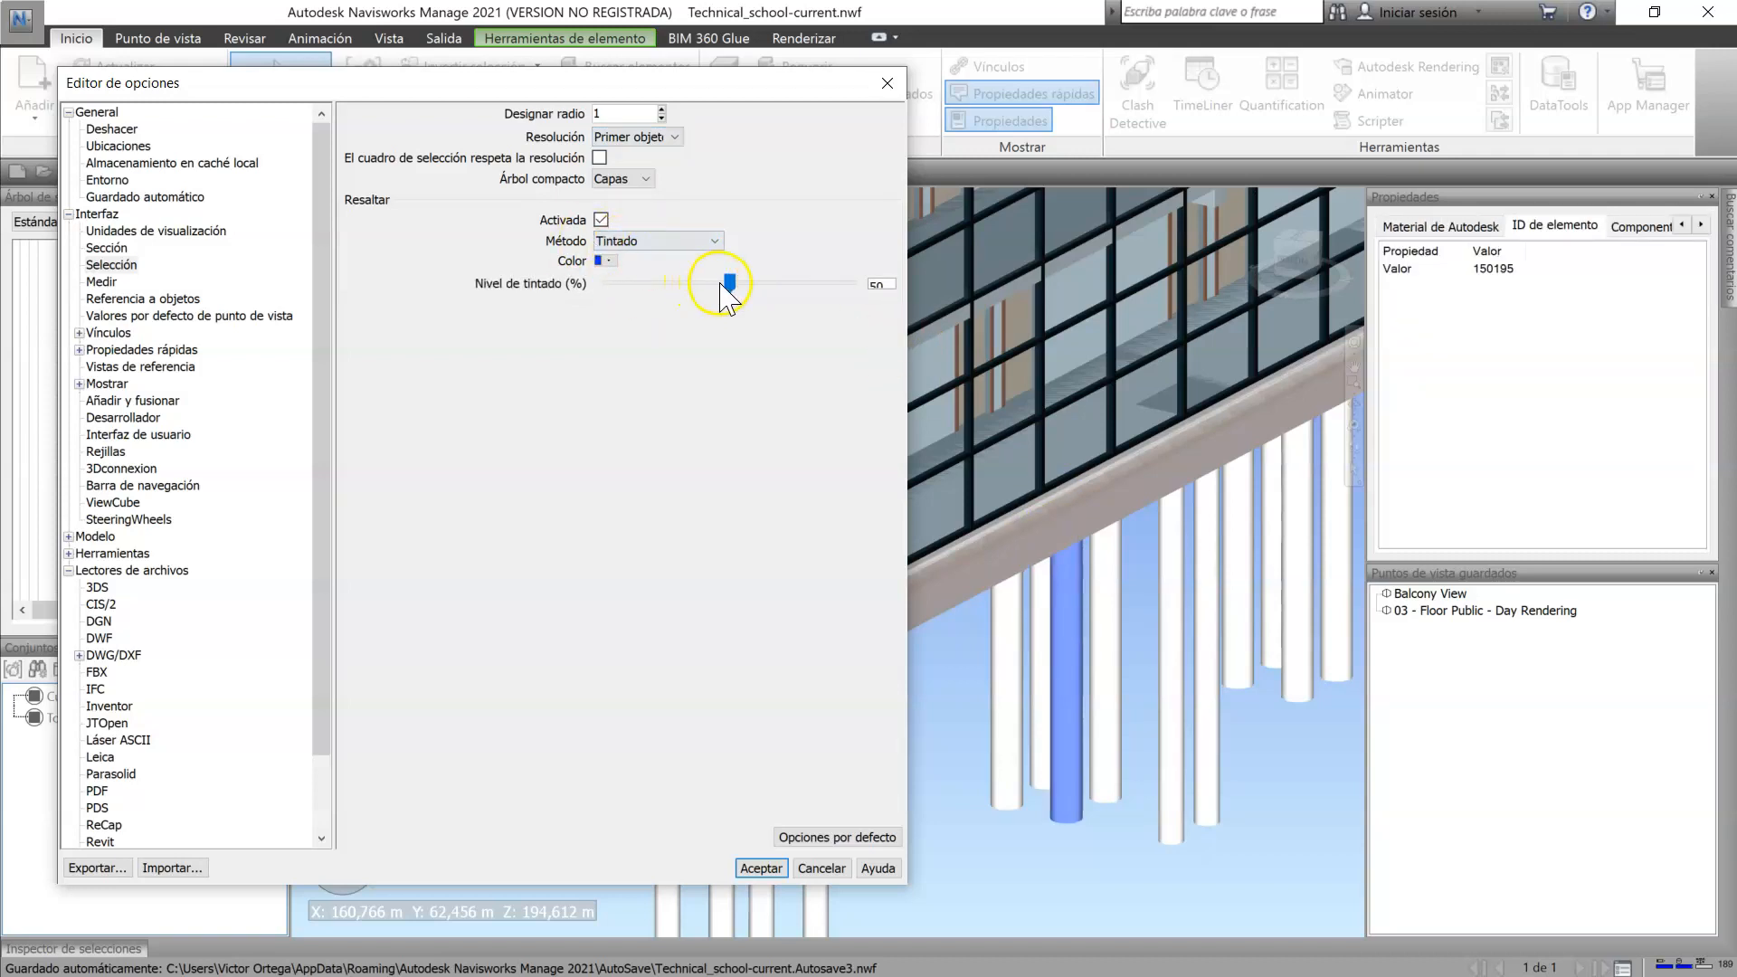
pyautogui.moveTo(745, 283); pyautogui.dragTo(744, 283)
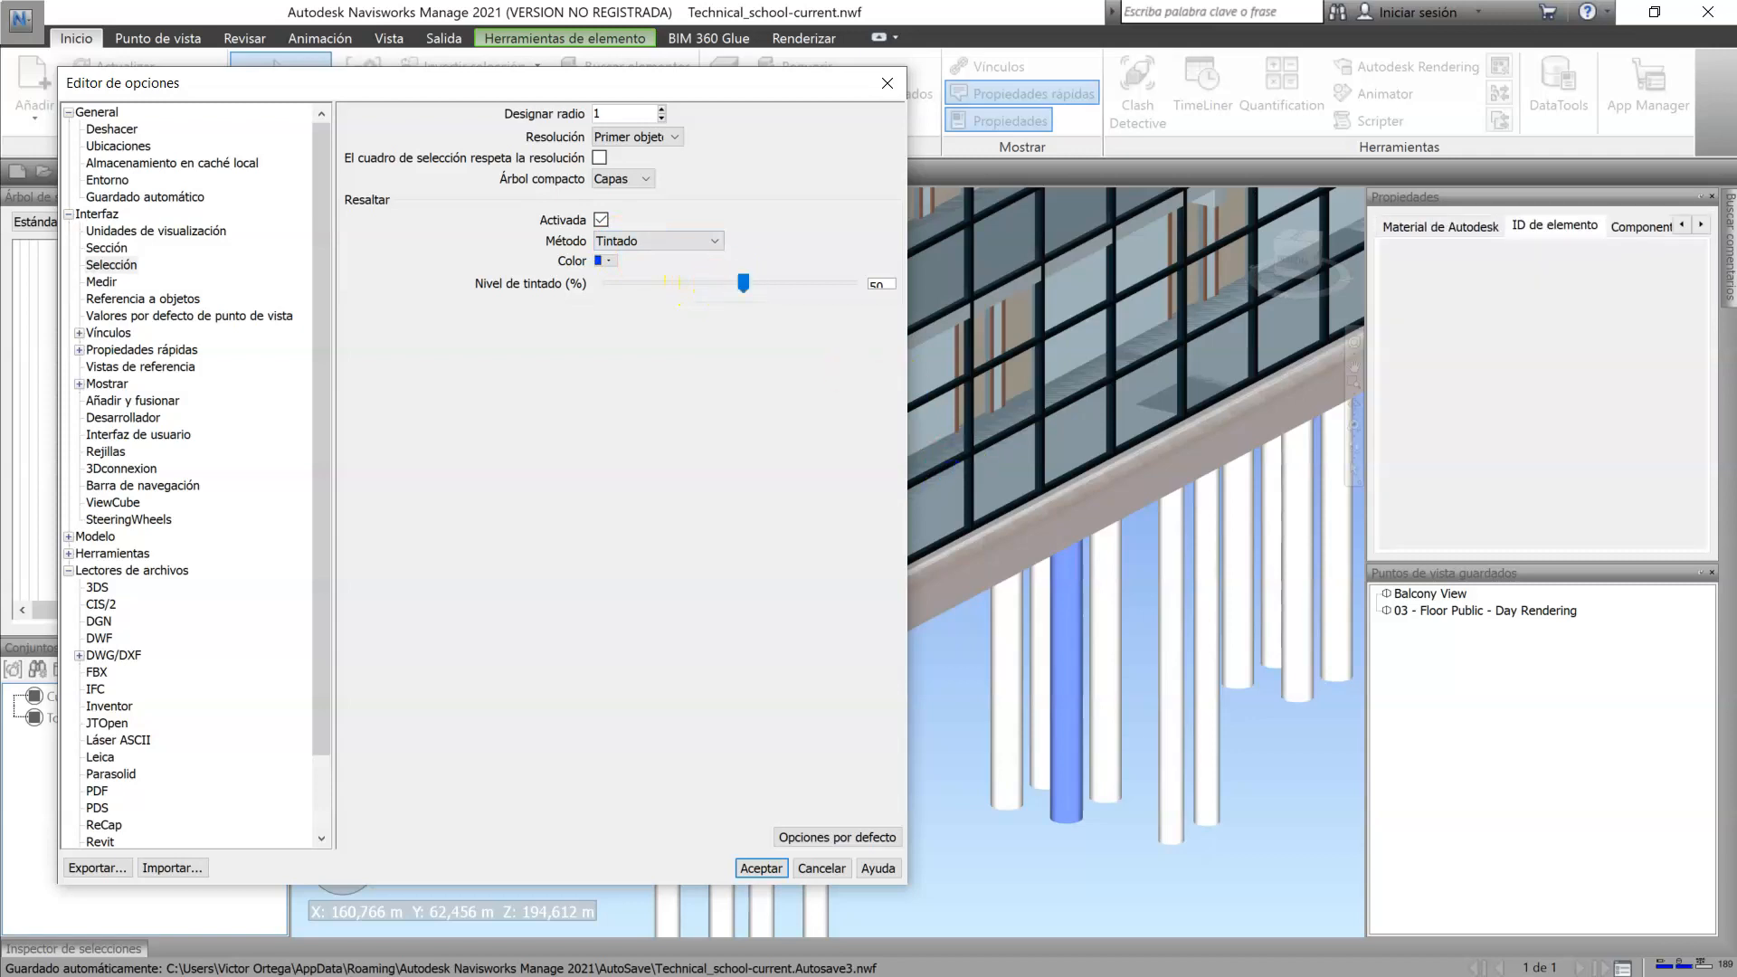
pyautogui.click(761, 868)
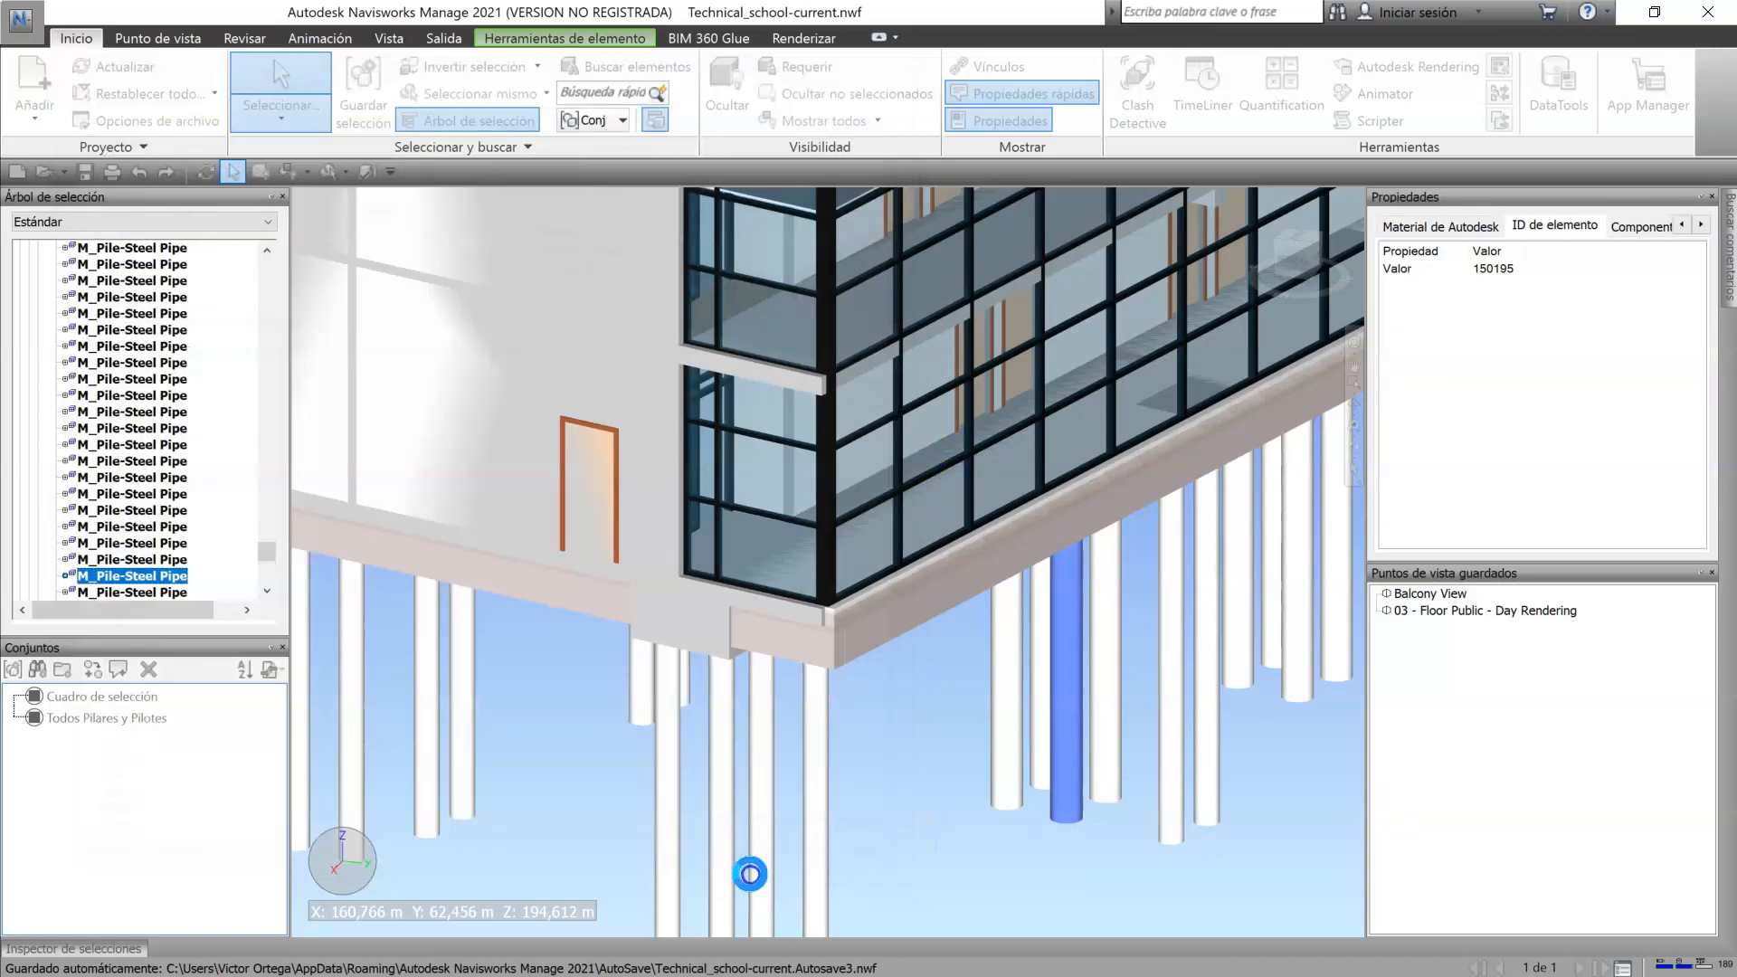
pyautogui.click(861, 558)
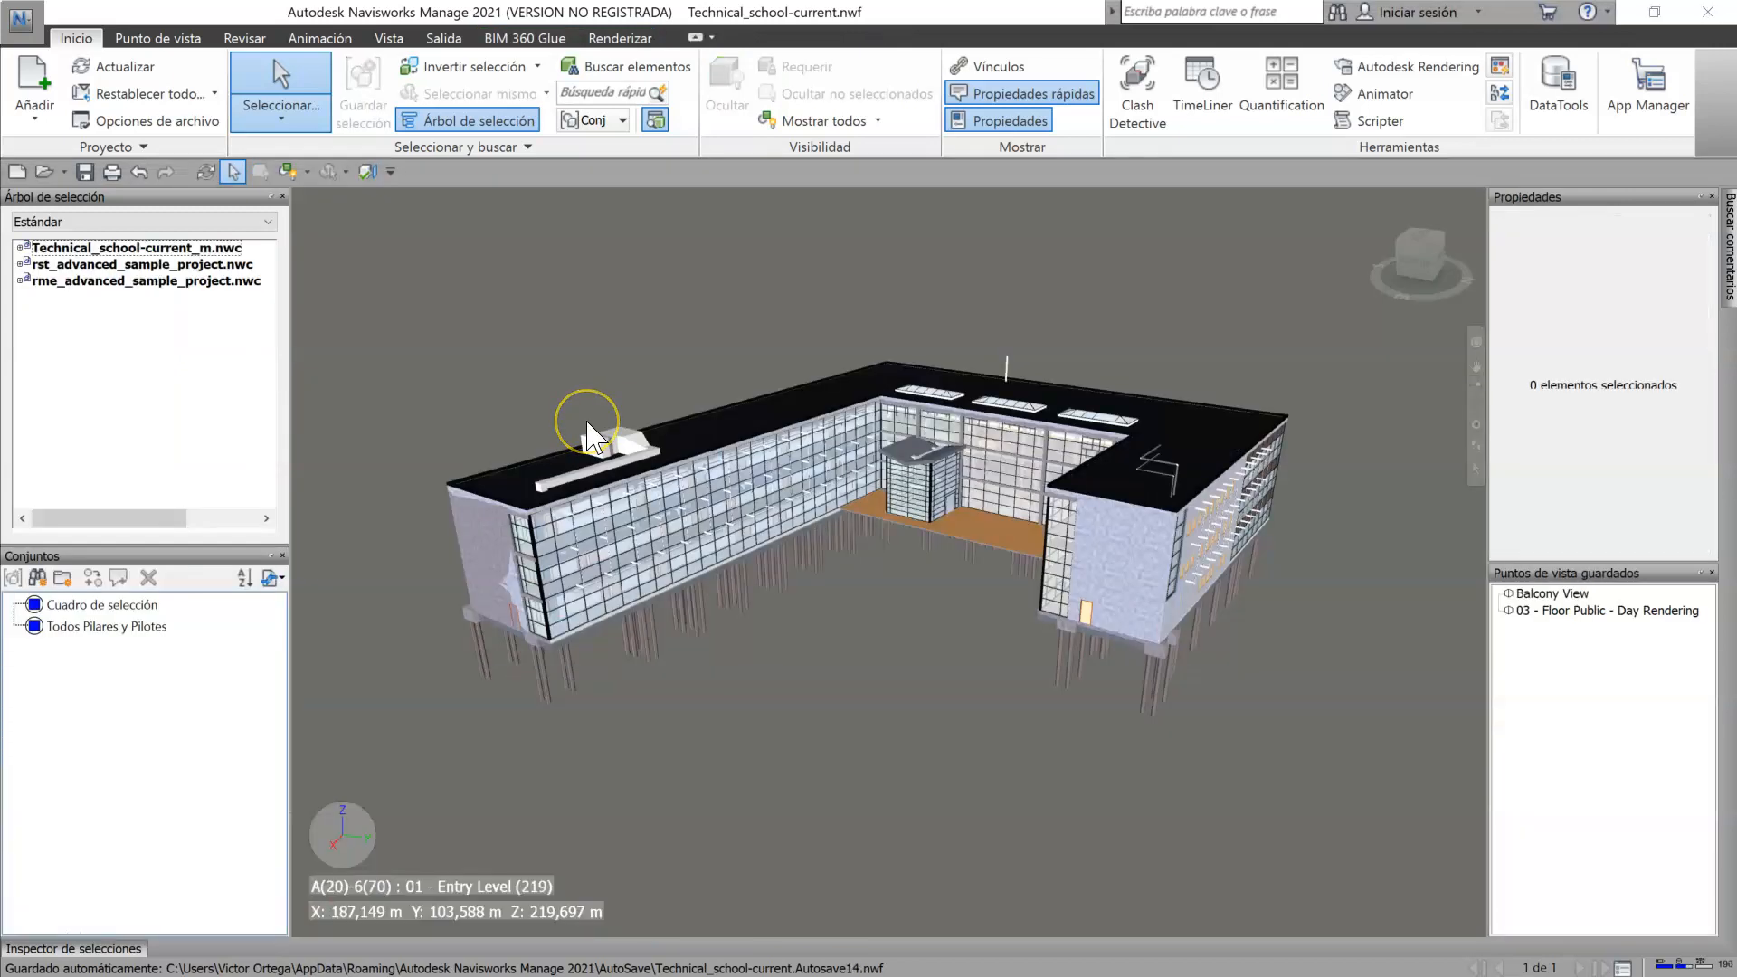
# Step: Open the Find Items tool and choose all three NWC models in the Estándar tree as the search scope
pyautogui.click(638, 80)
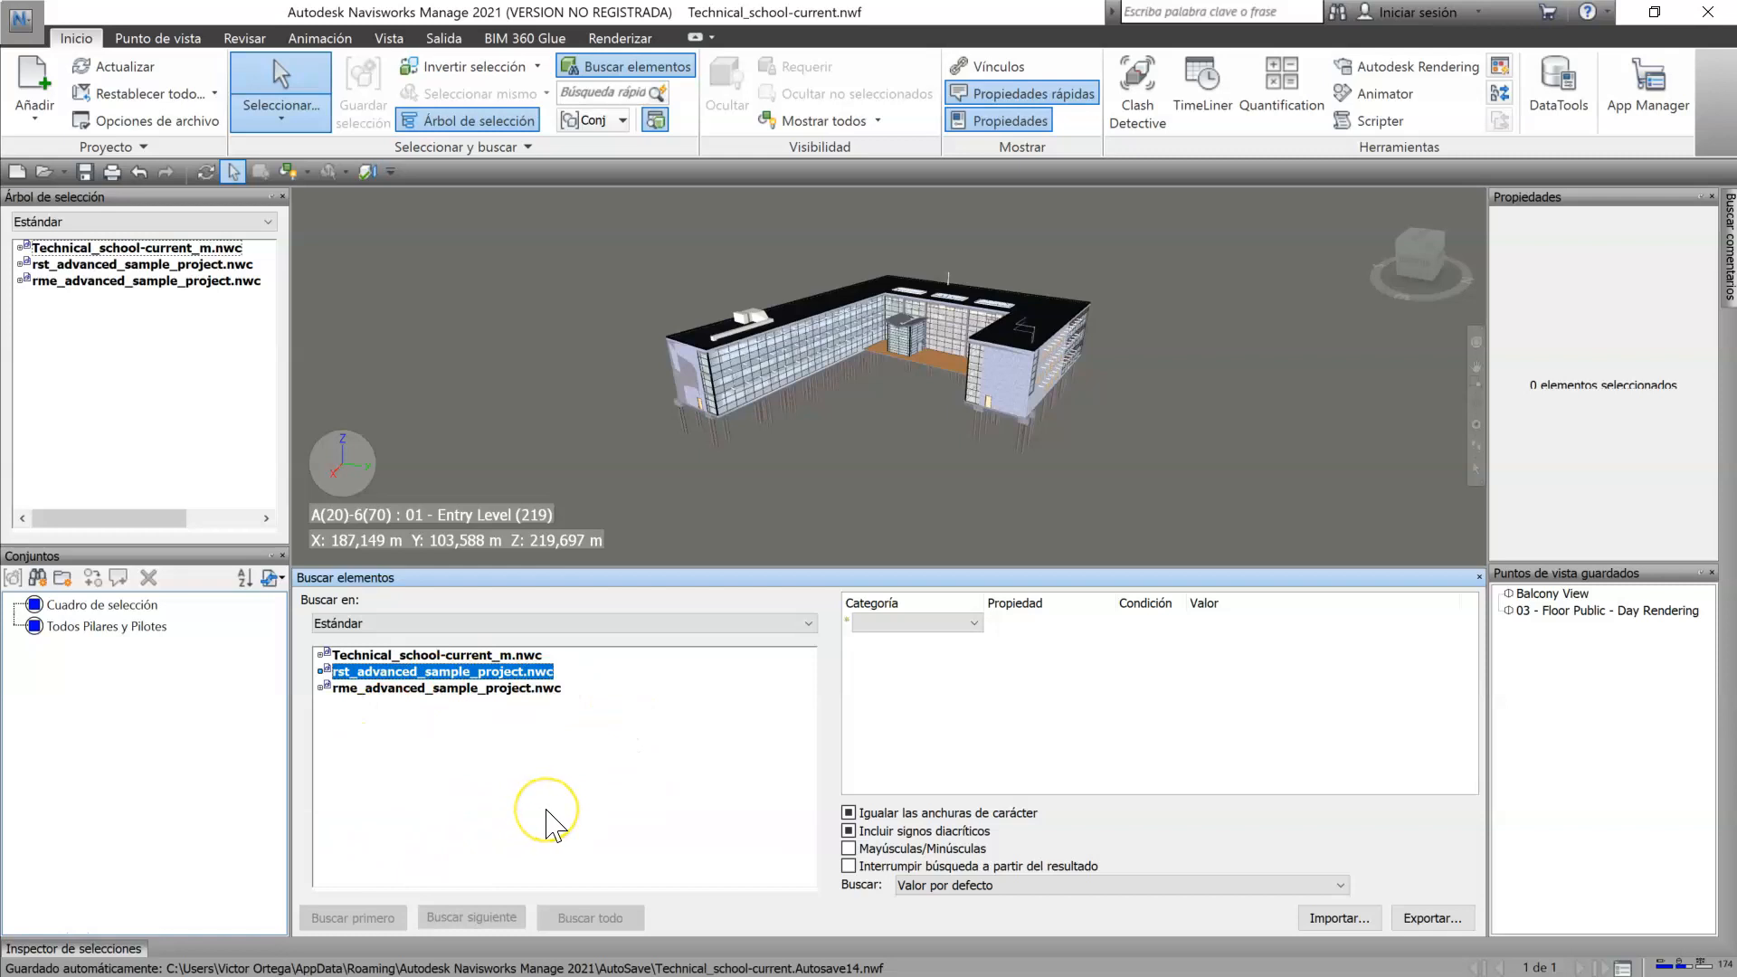
pyautogui.click(385, 623)
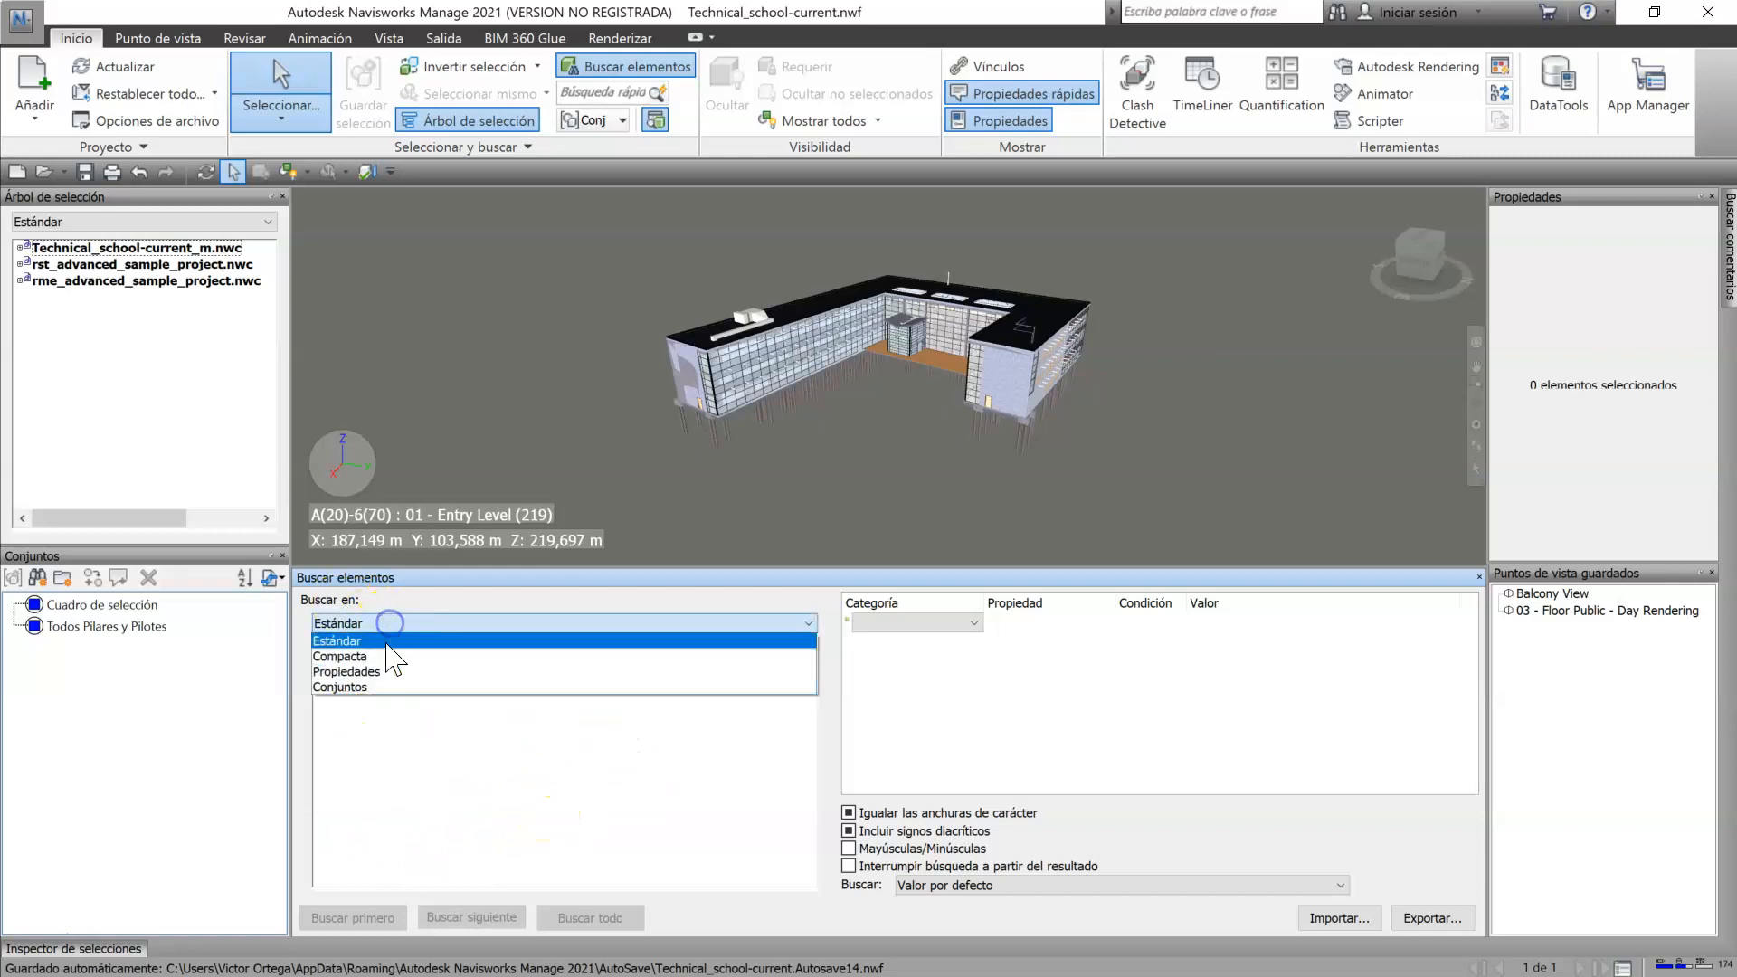
pyautogui.click(351, 643)
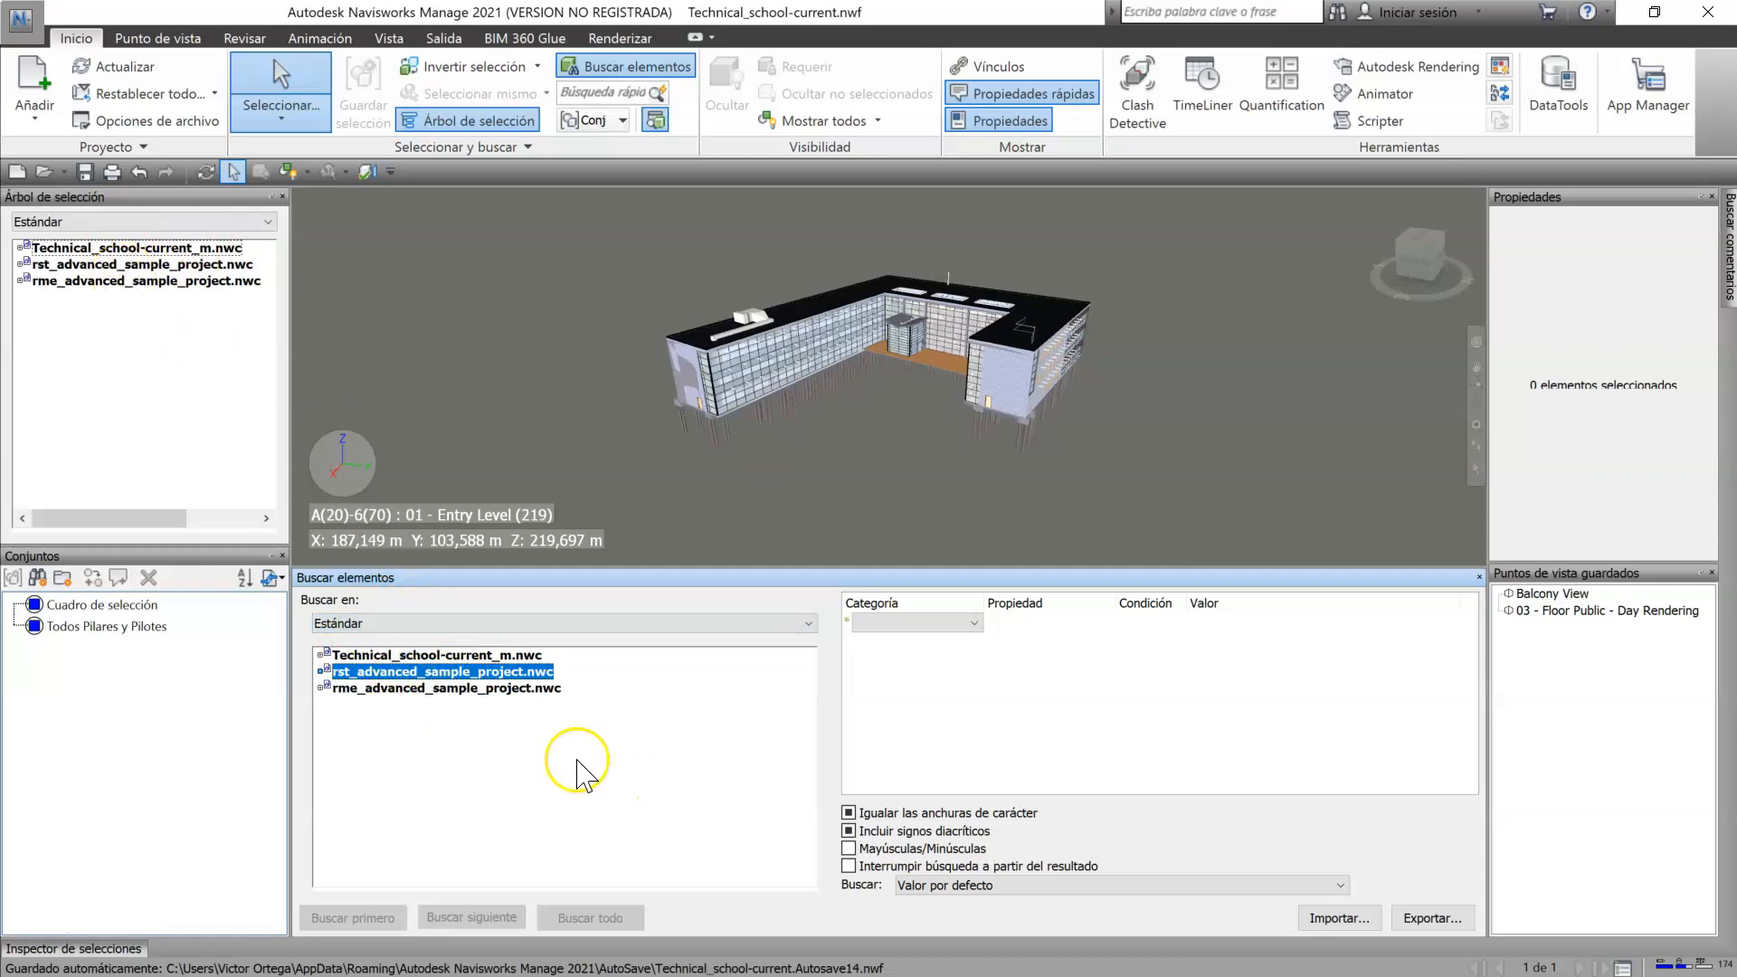
pyautogui.click(468, 656)
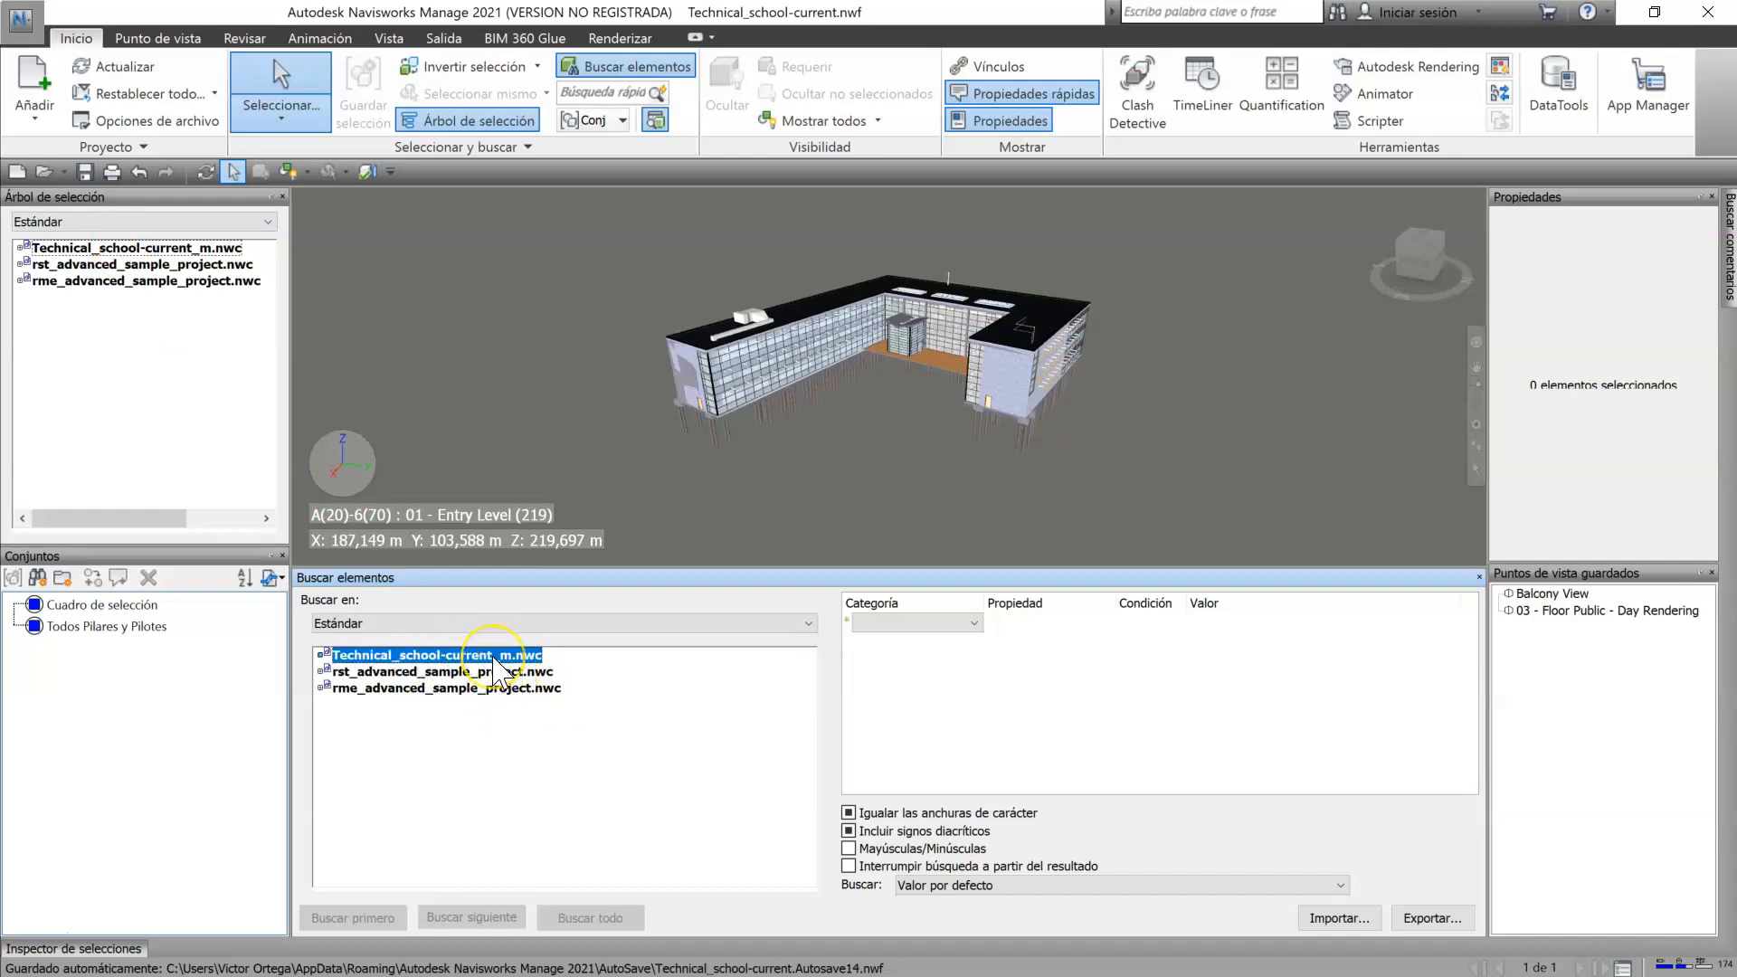
pyautogui.keyDown('shift'); pyautogui.click(448, 689); pyautogui.keyUp('shift')
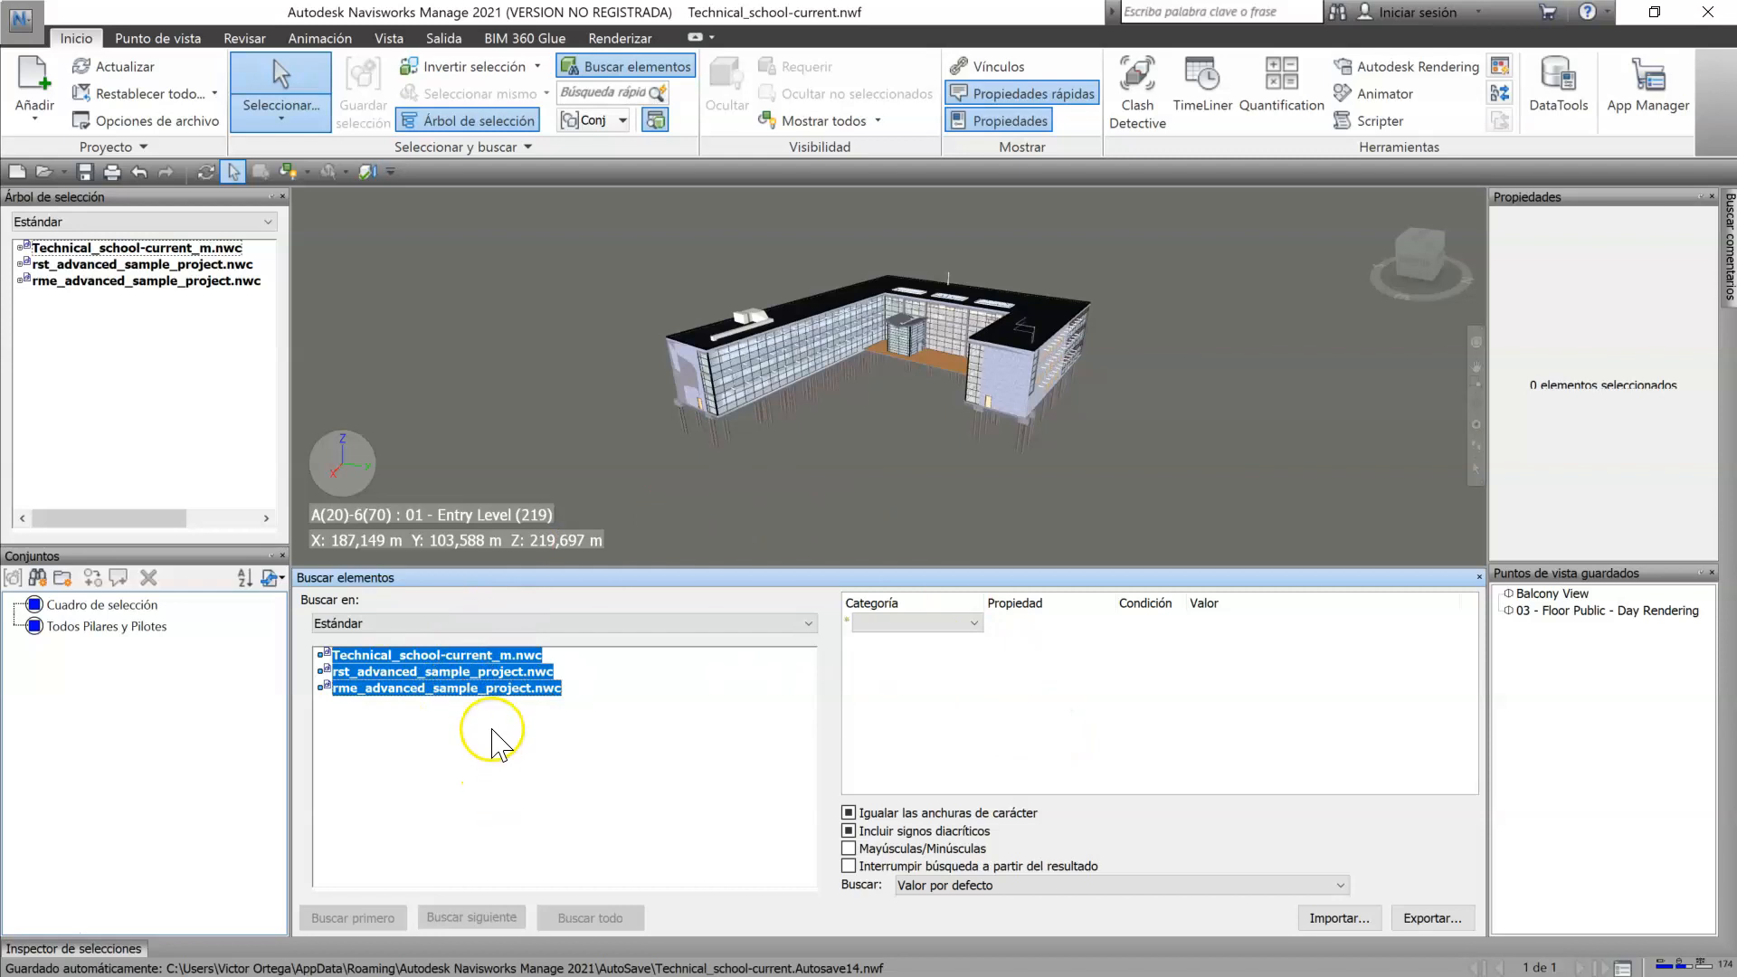
# Step: Narrow the search scope to the Conductos category under Level 1 of rme_advanced_sample_project.nwc in the Estándar tree
pyautogui.click(450, 689)
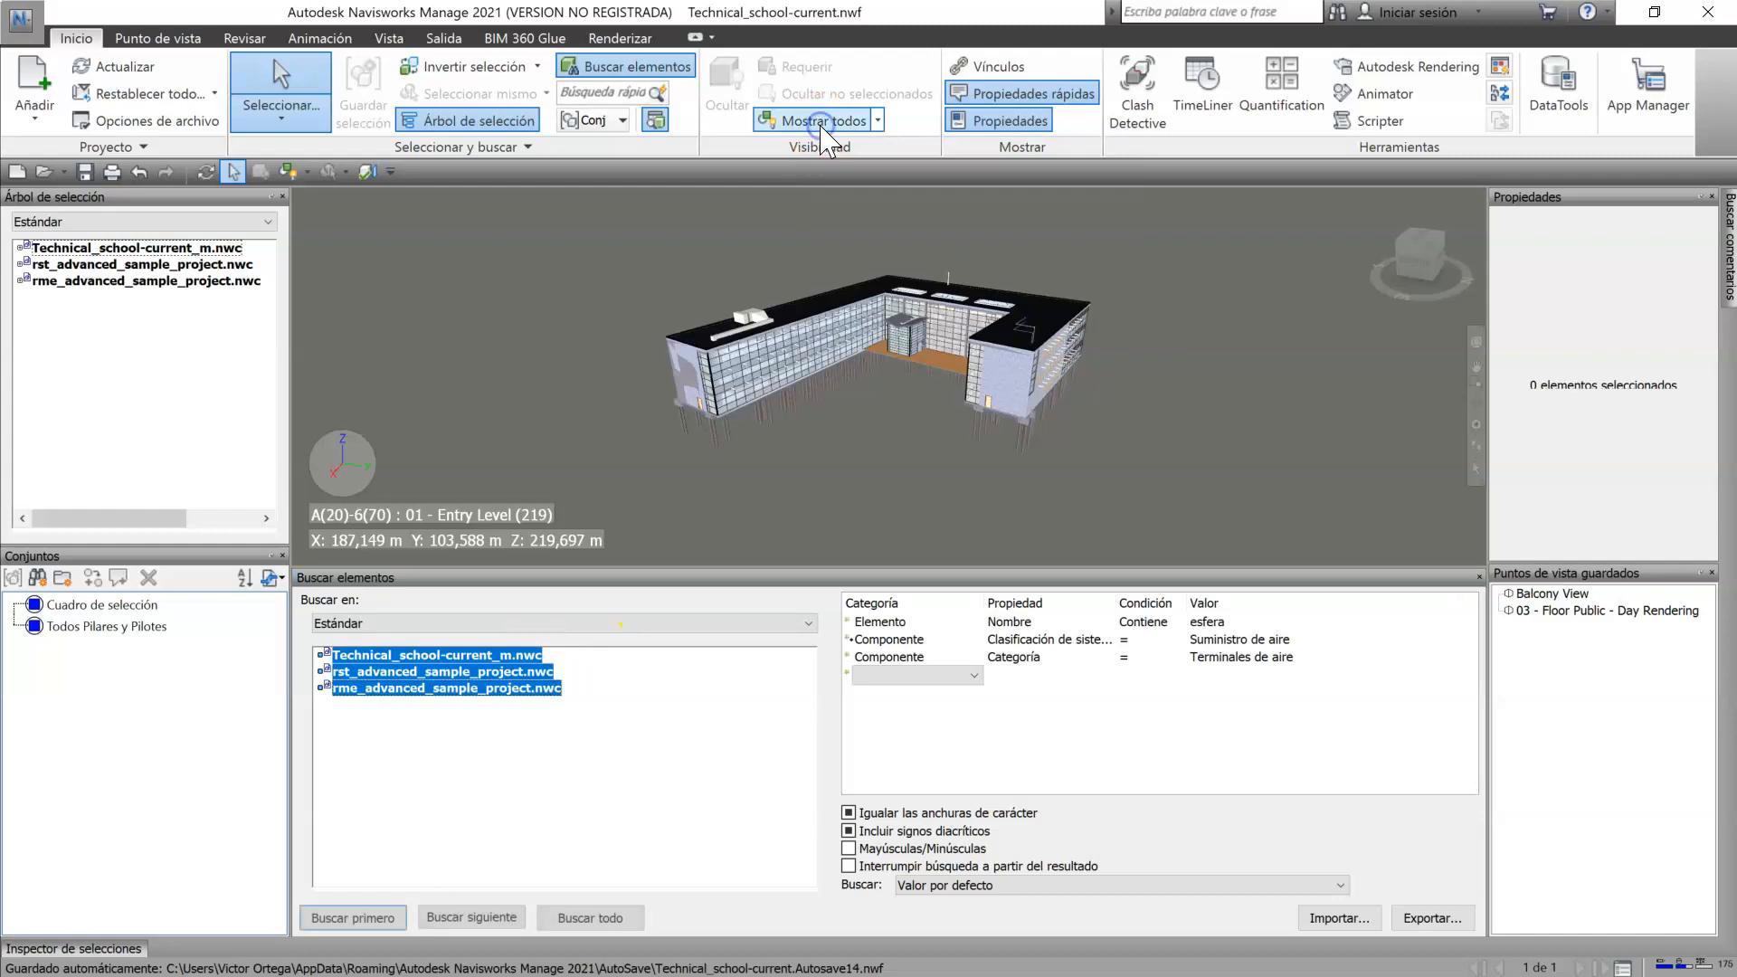
pyautogui.click(412, 689)
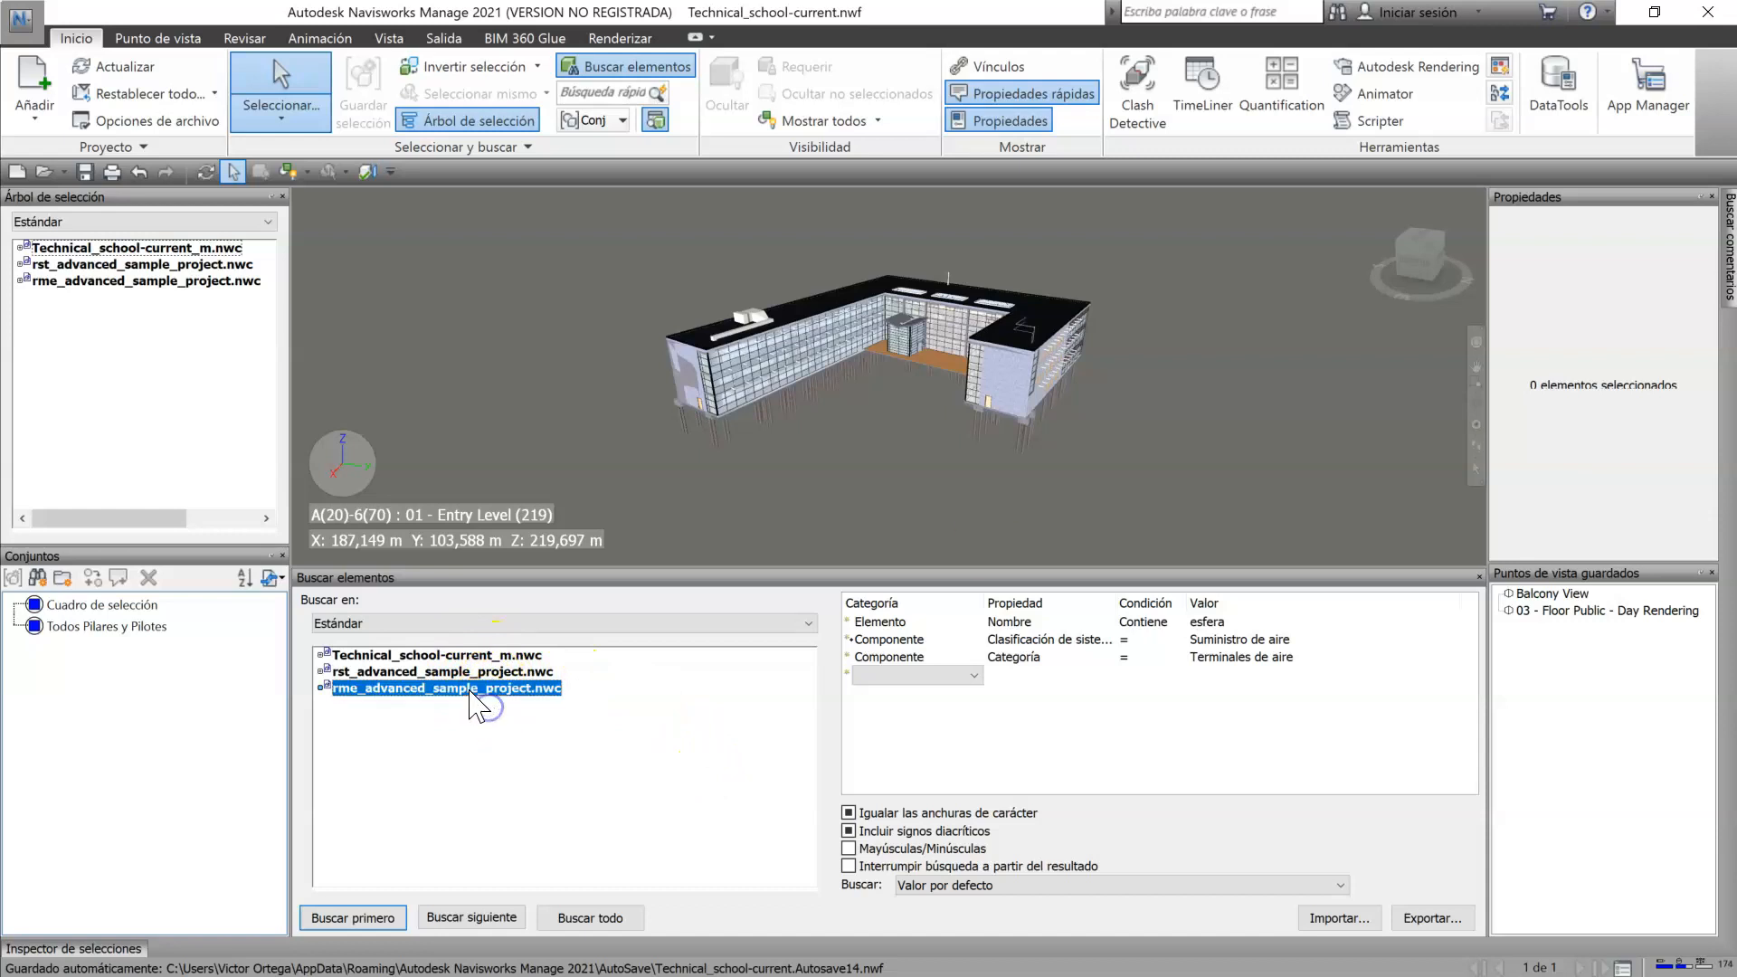
pyautogui.click(320, 690)
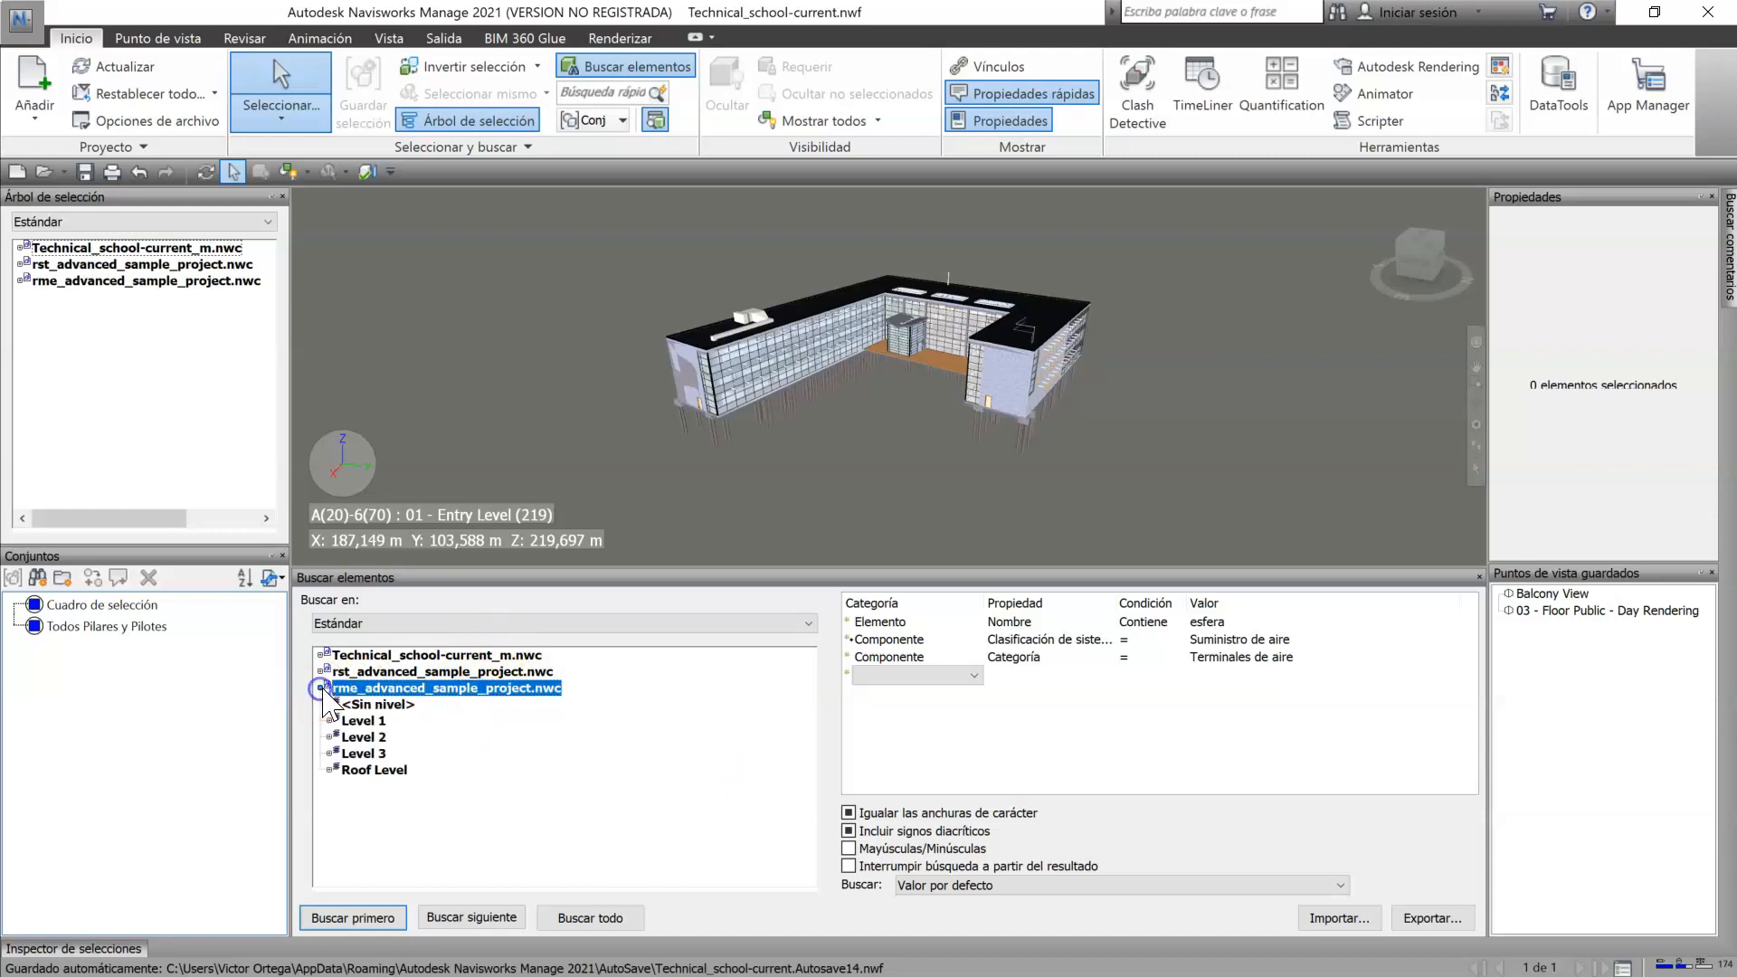
pyautogui.click(330, 721)
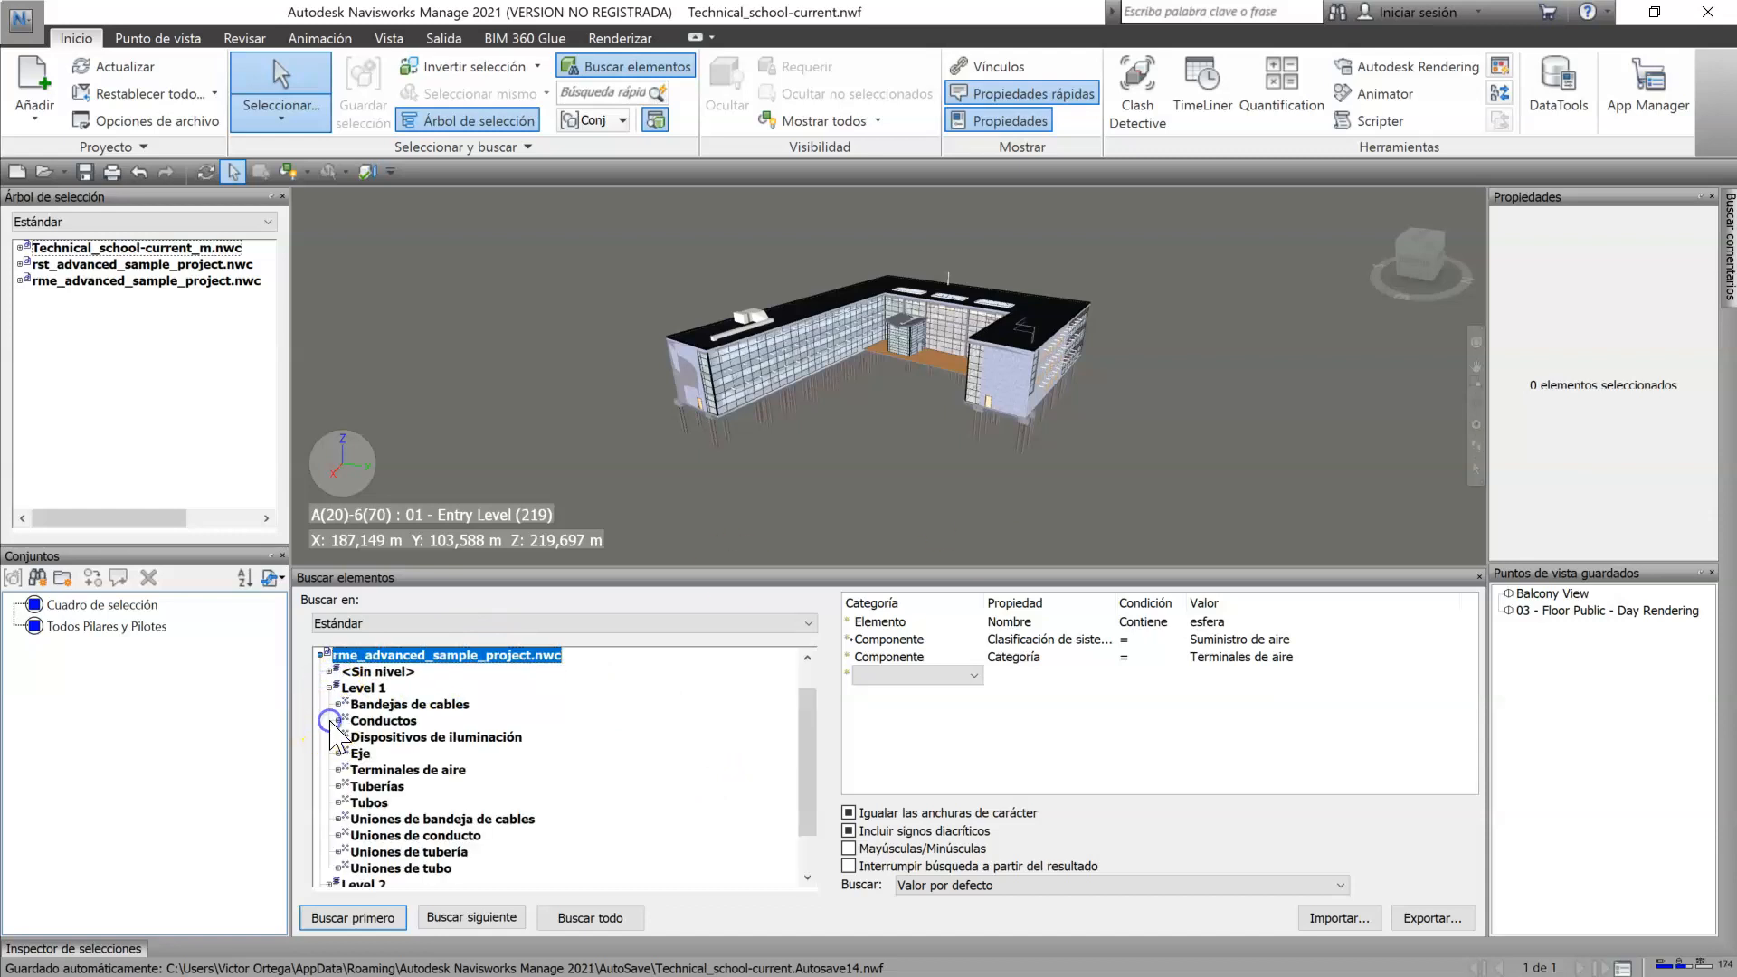
pyautogui.click(393, 721)
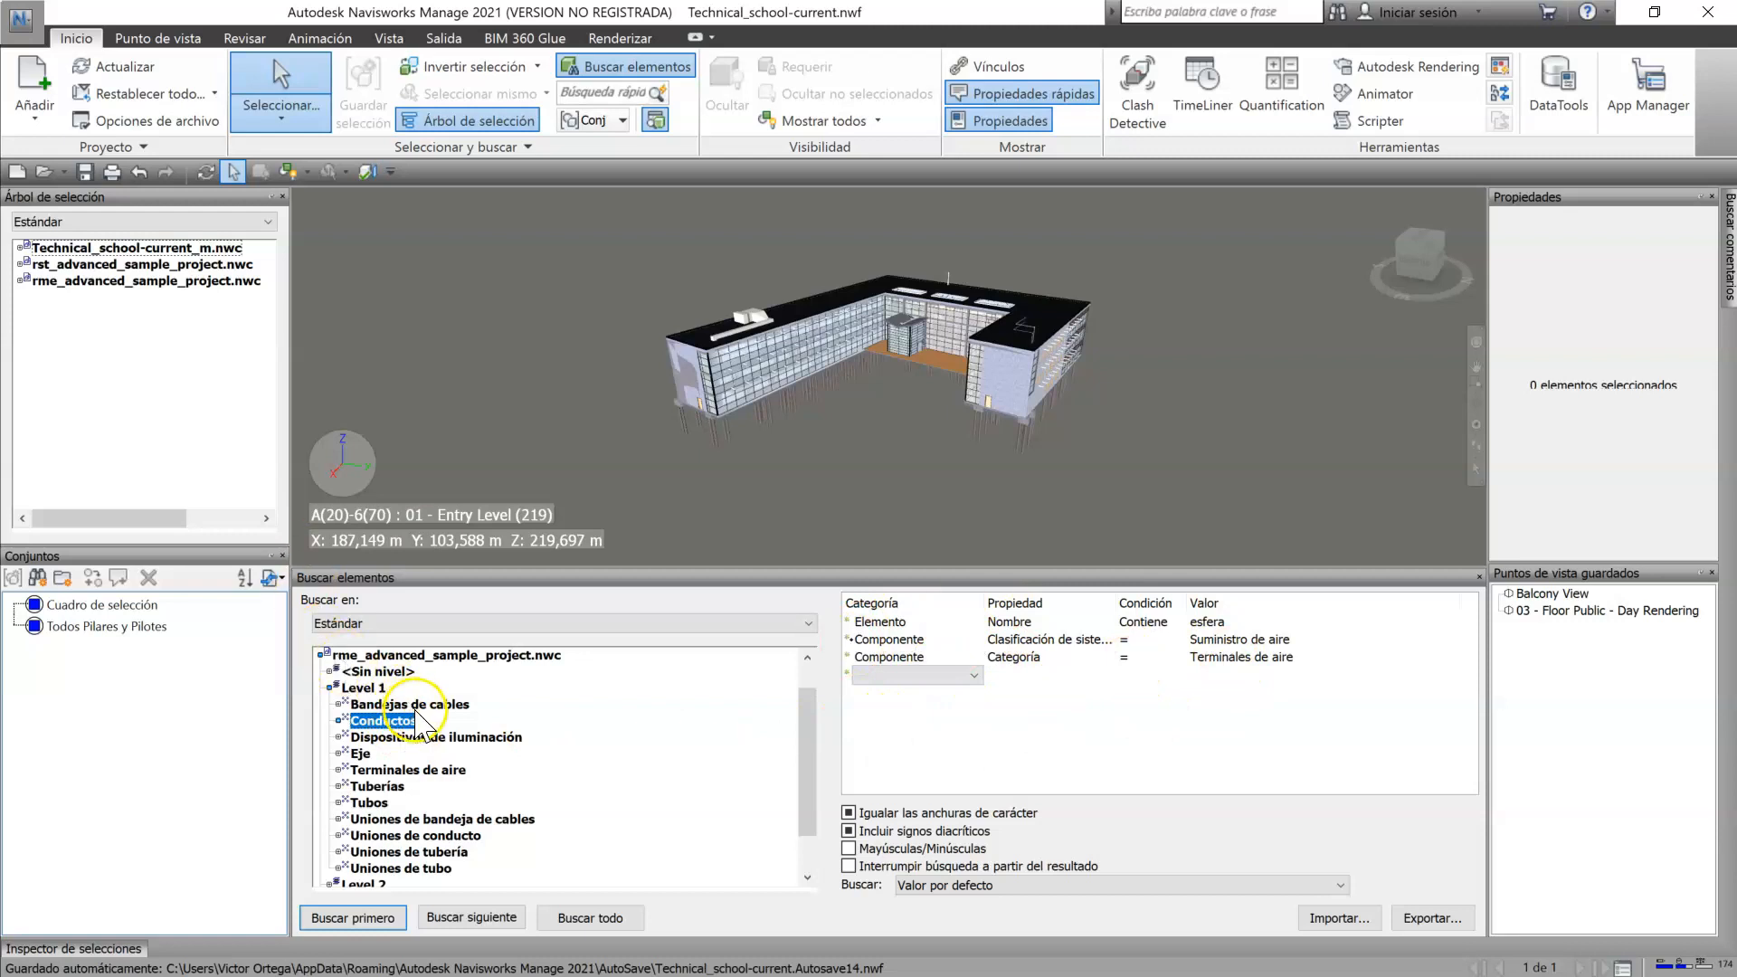
pyautogui.scroll(1, 440, 755)
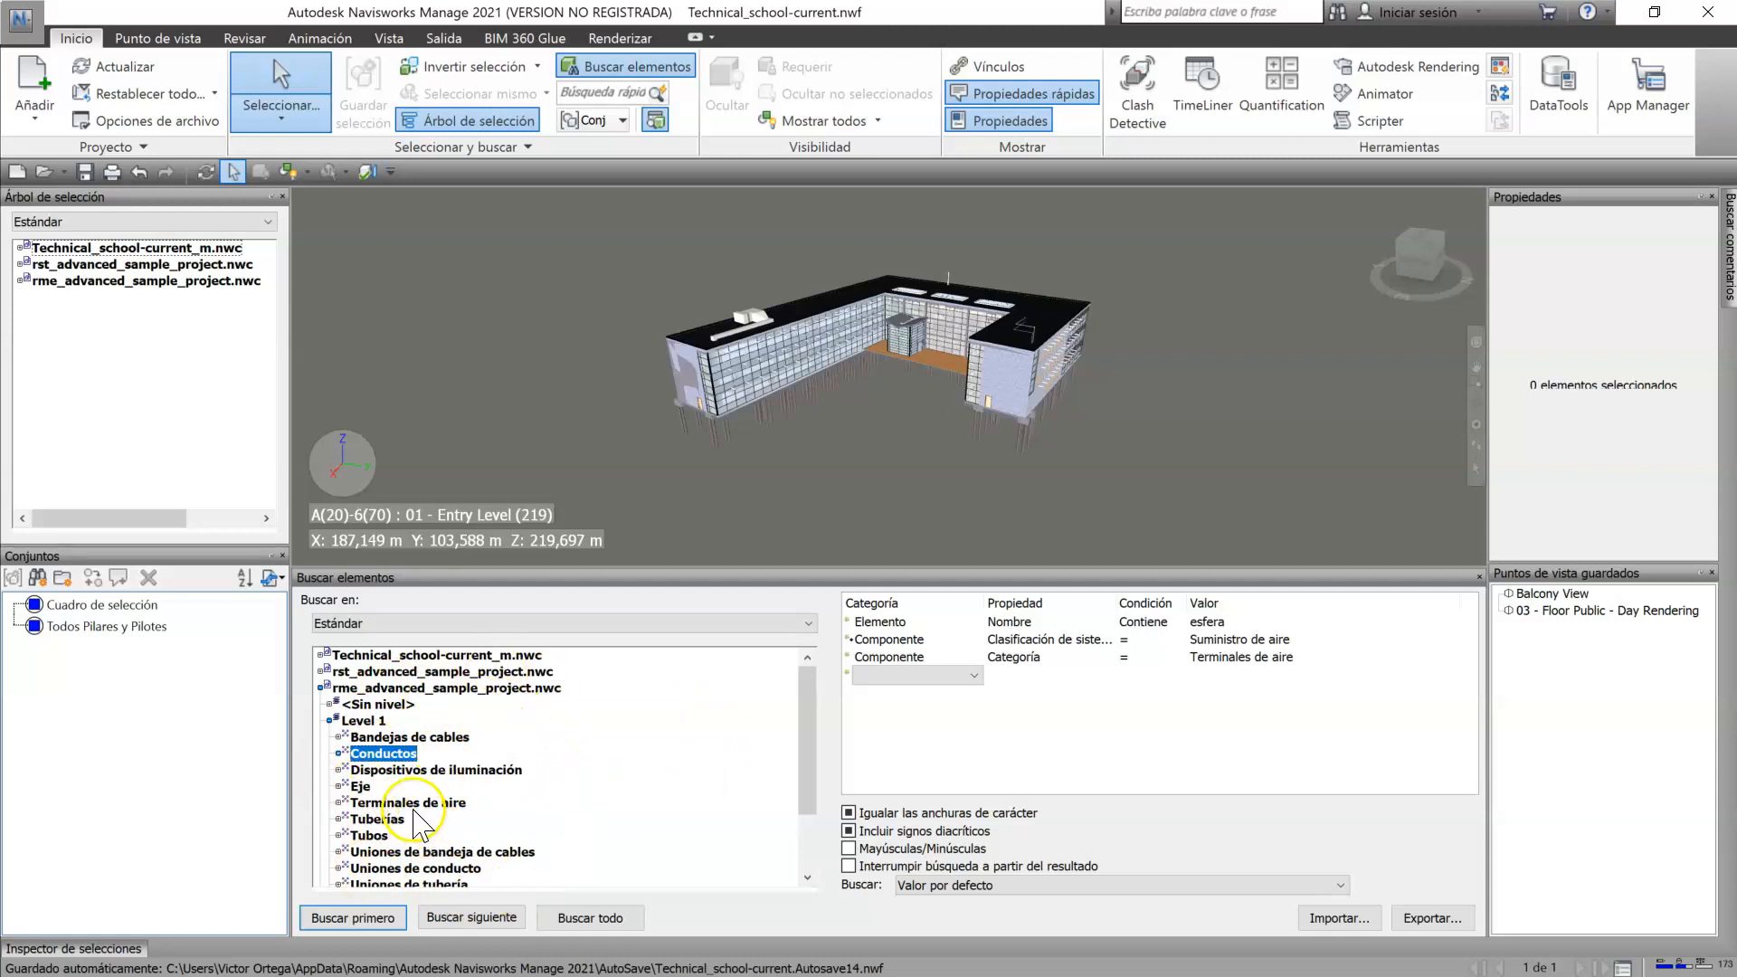
# Step: Collapse the rme model, reselect all three NWC models as the search scope and change the tree view to Compacta
pyautogui.click(322, 689)
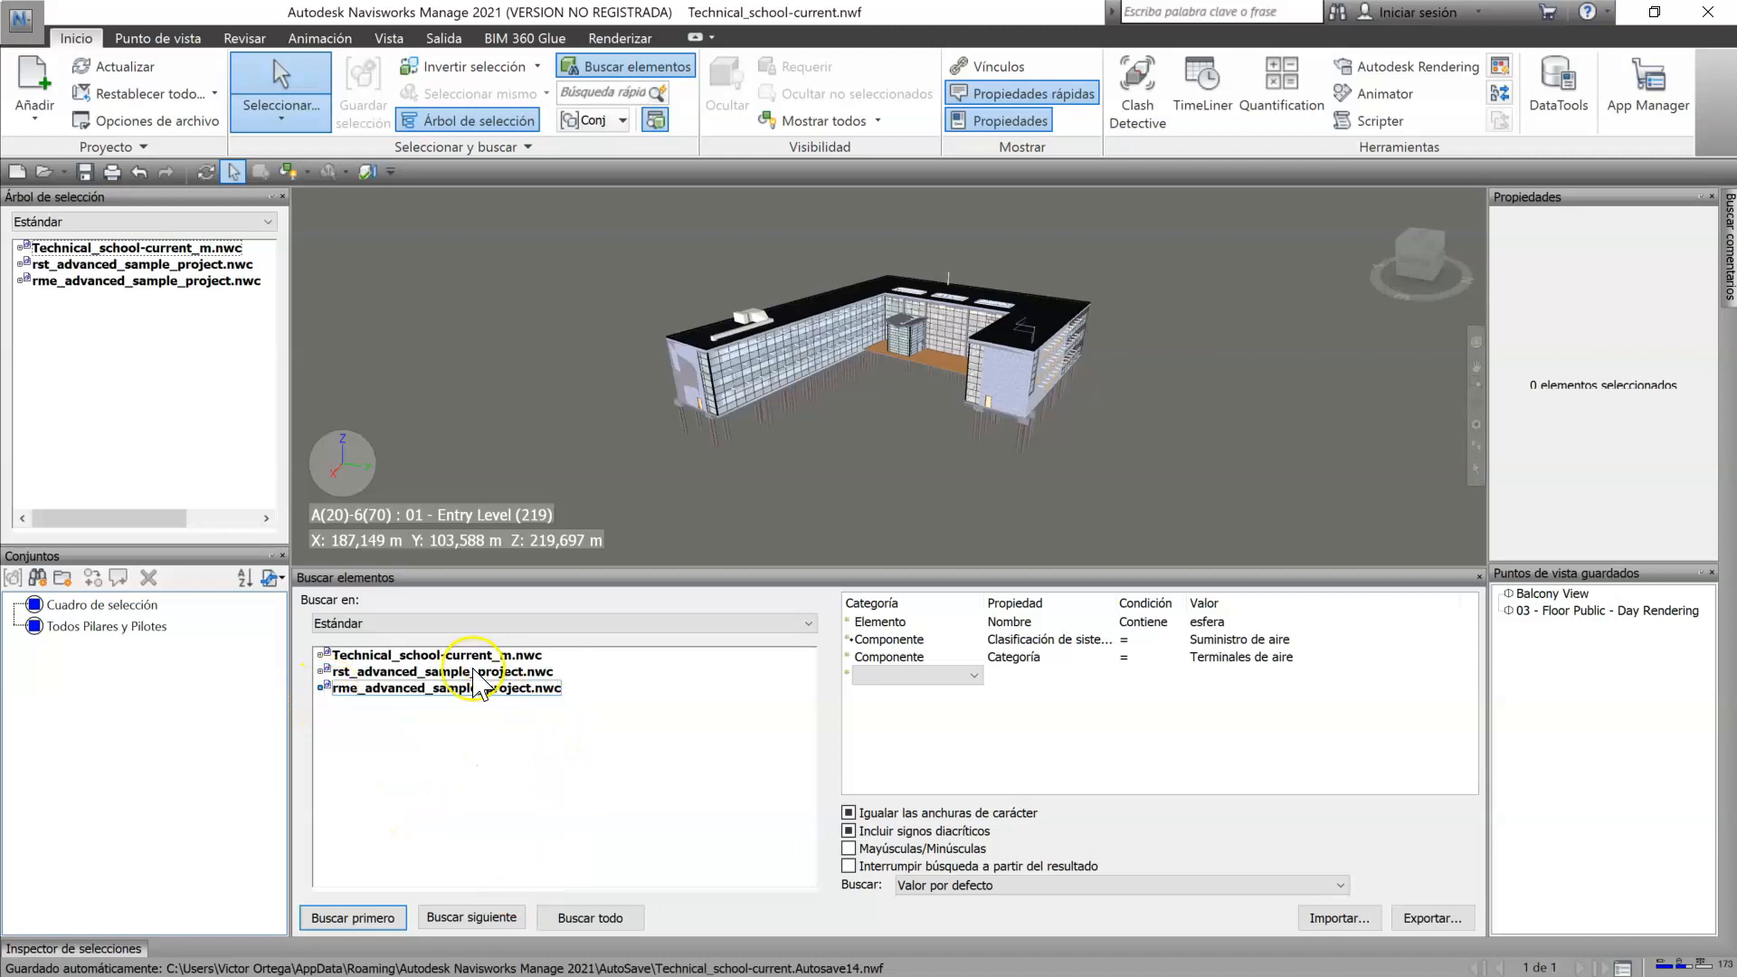
pyautogui.click(461, 659)
pyautogui.keyDown('shift'); pyautogui.click(473, 690); pyautogui.keyUp('shift')
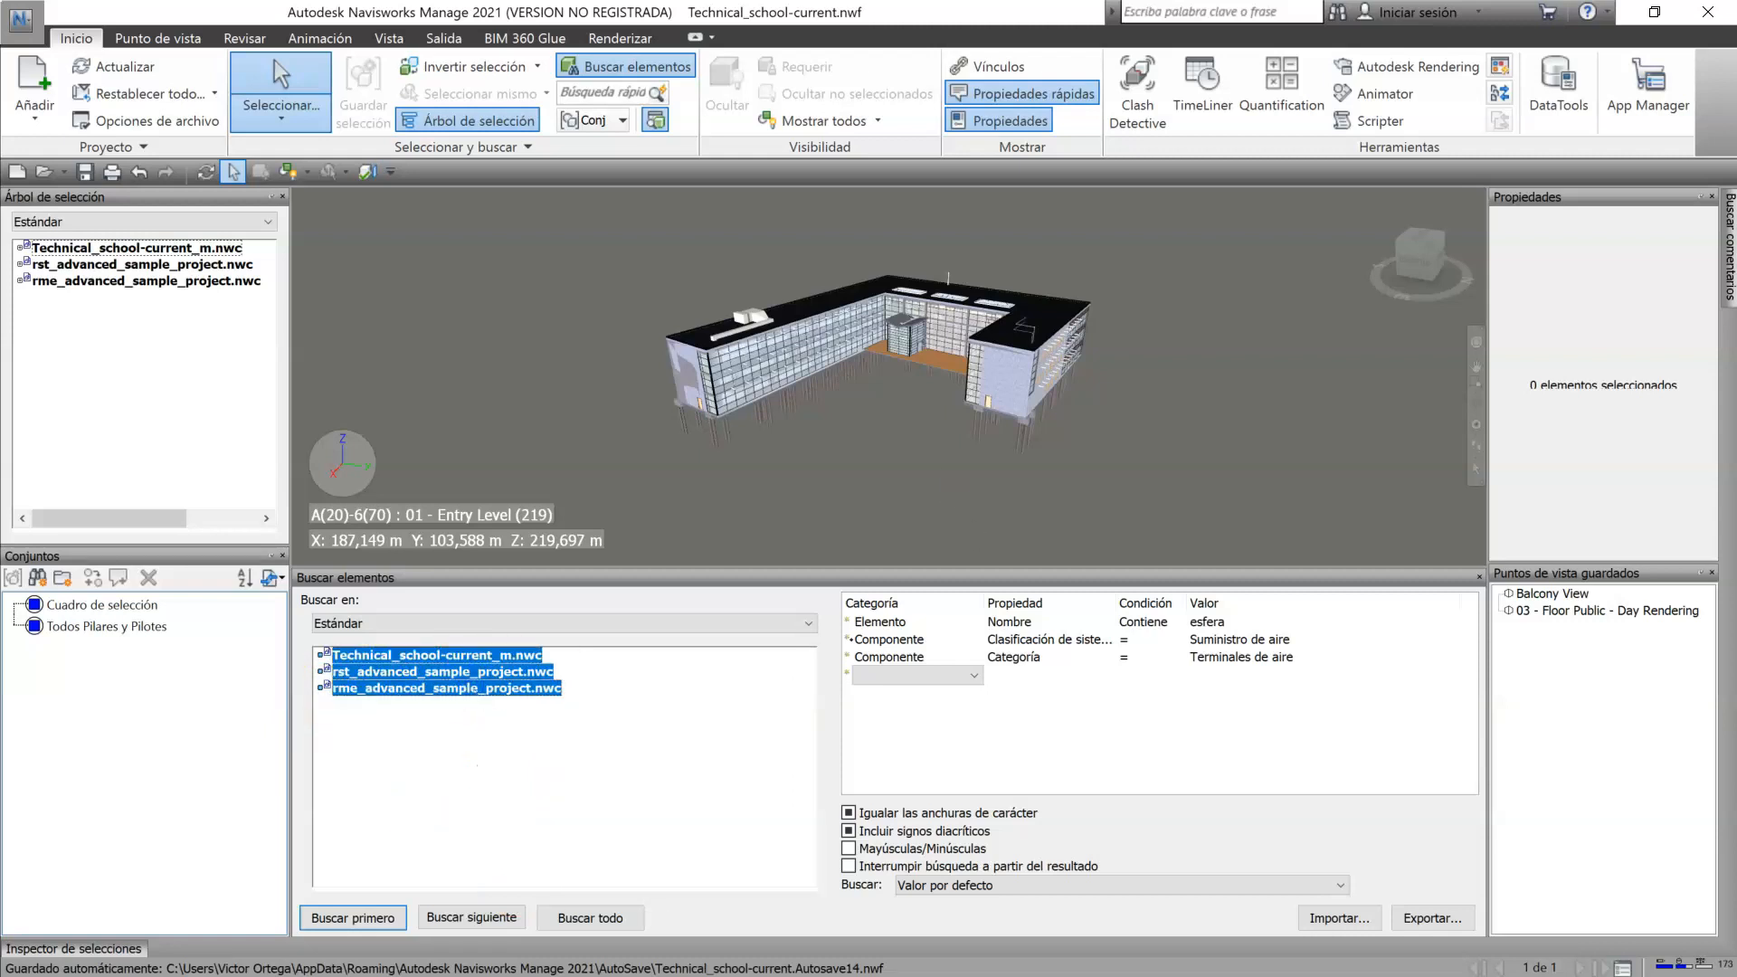
pyautogui.click(562, 622)
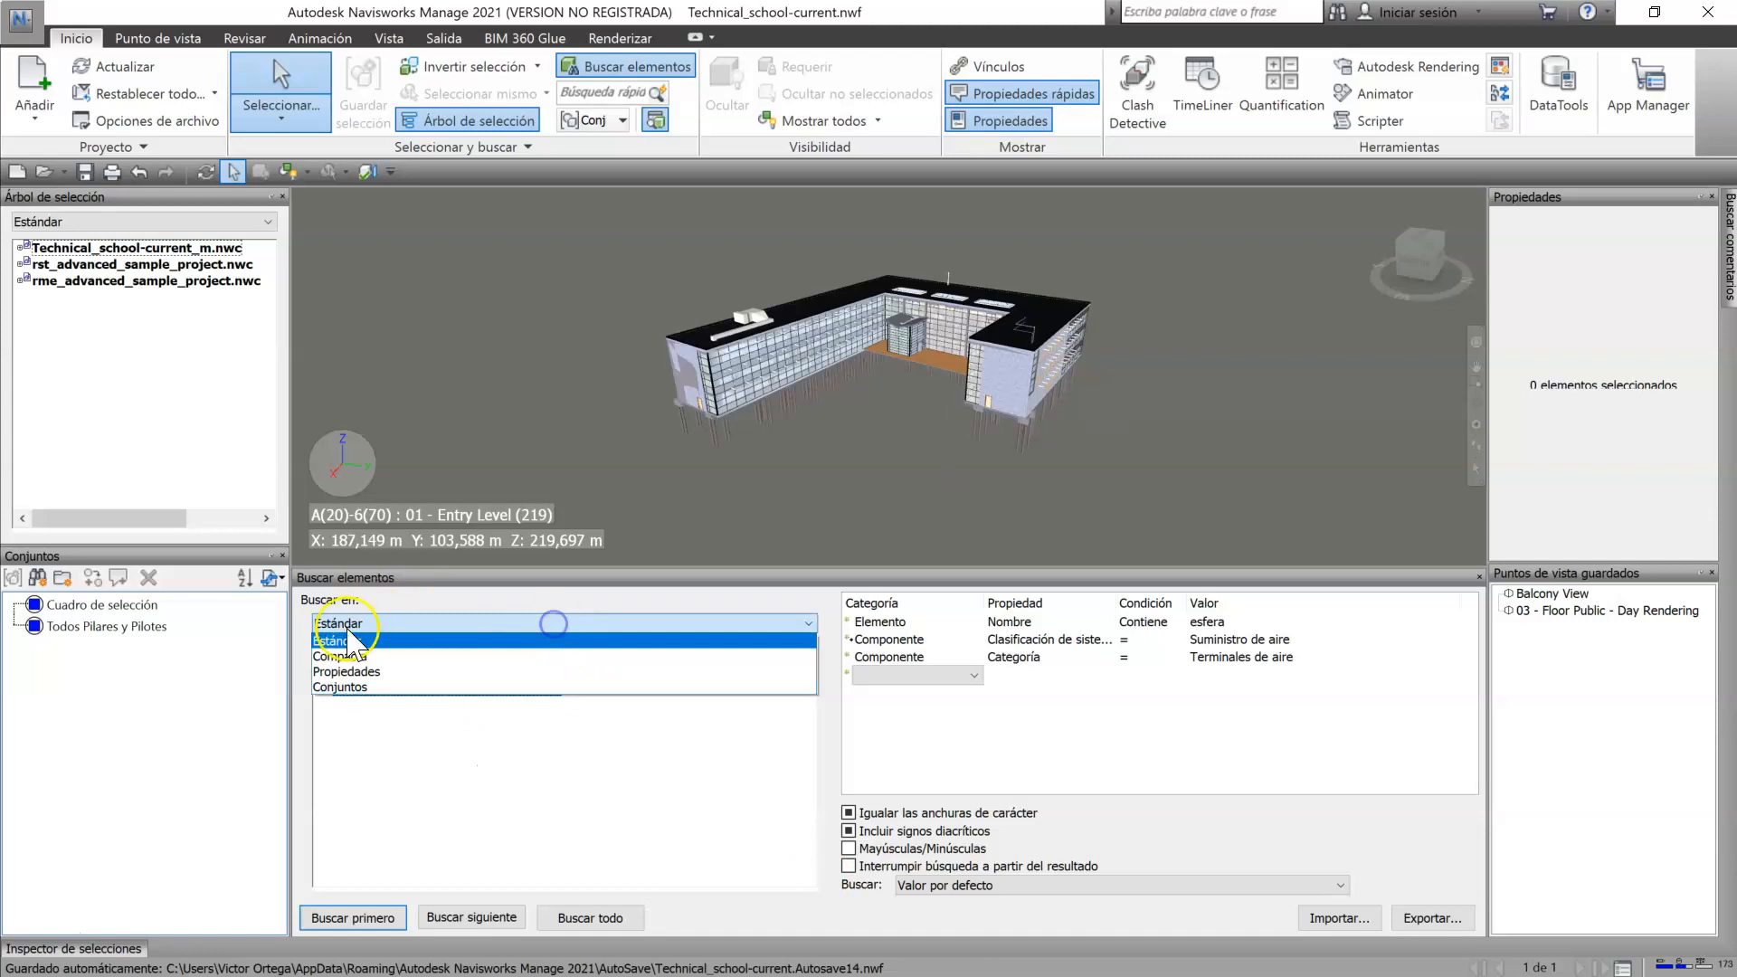
pyautogui.click(358, 657)
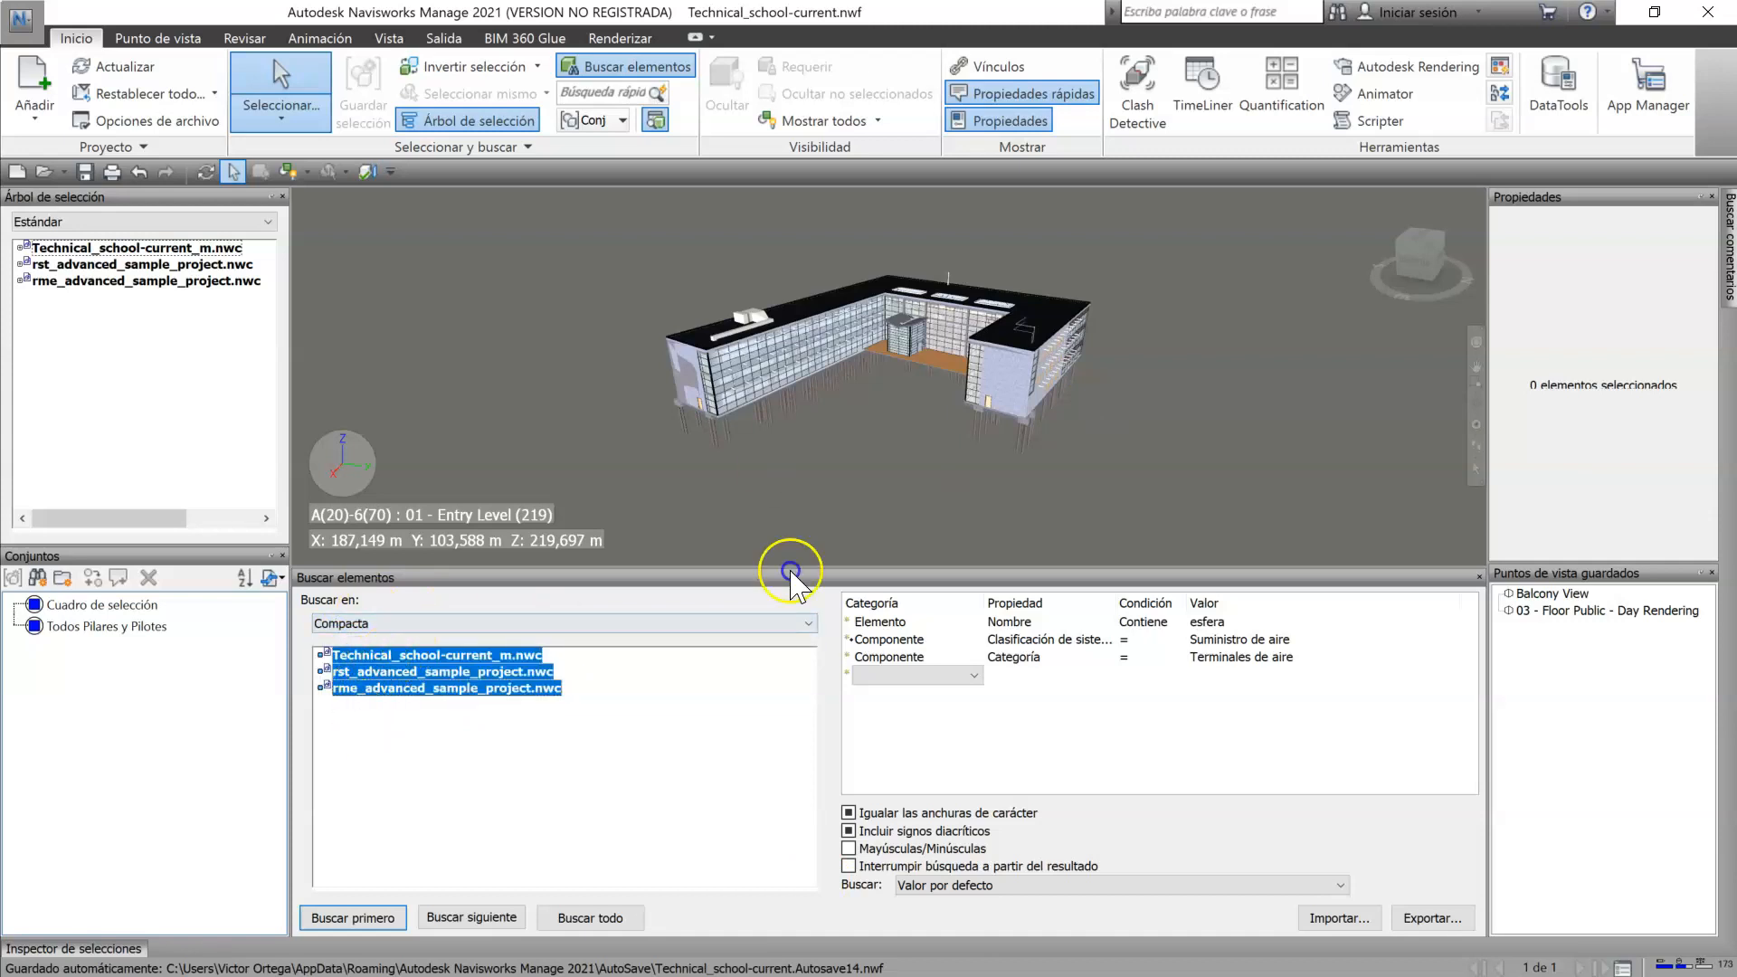
pyautogui.click(324, 670)
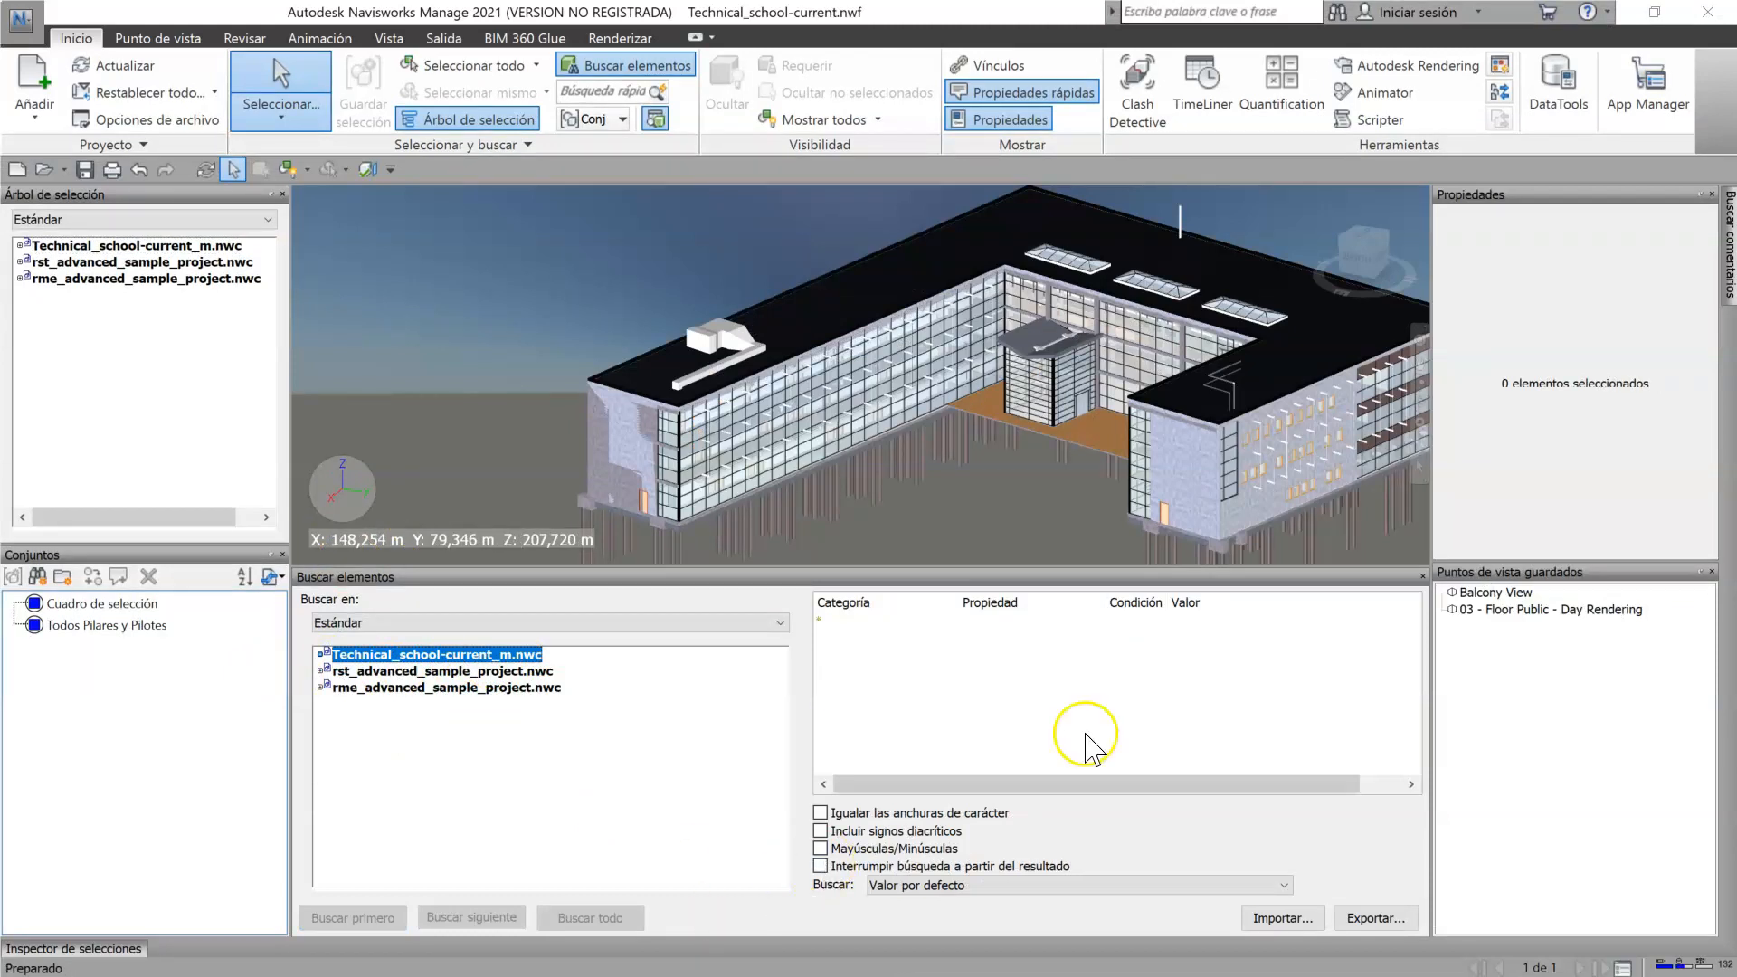
# Step: Set the Find Items tree to Compacta and choose Level 1 of rme_advanced_sample_project.nwc as the search scope
pyautogui.click(499, 624)
pyautogui.click(500, 624)
pyautogui.click(430, 615)
pyautogui.click(858, 466)
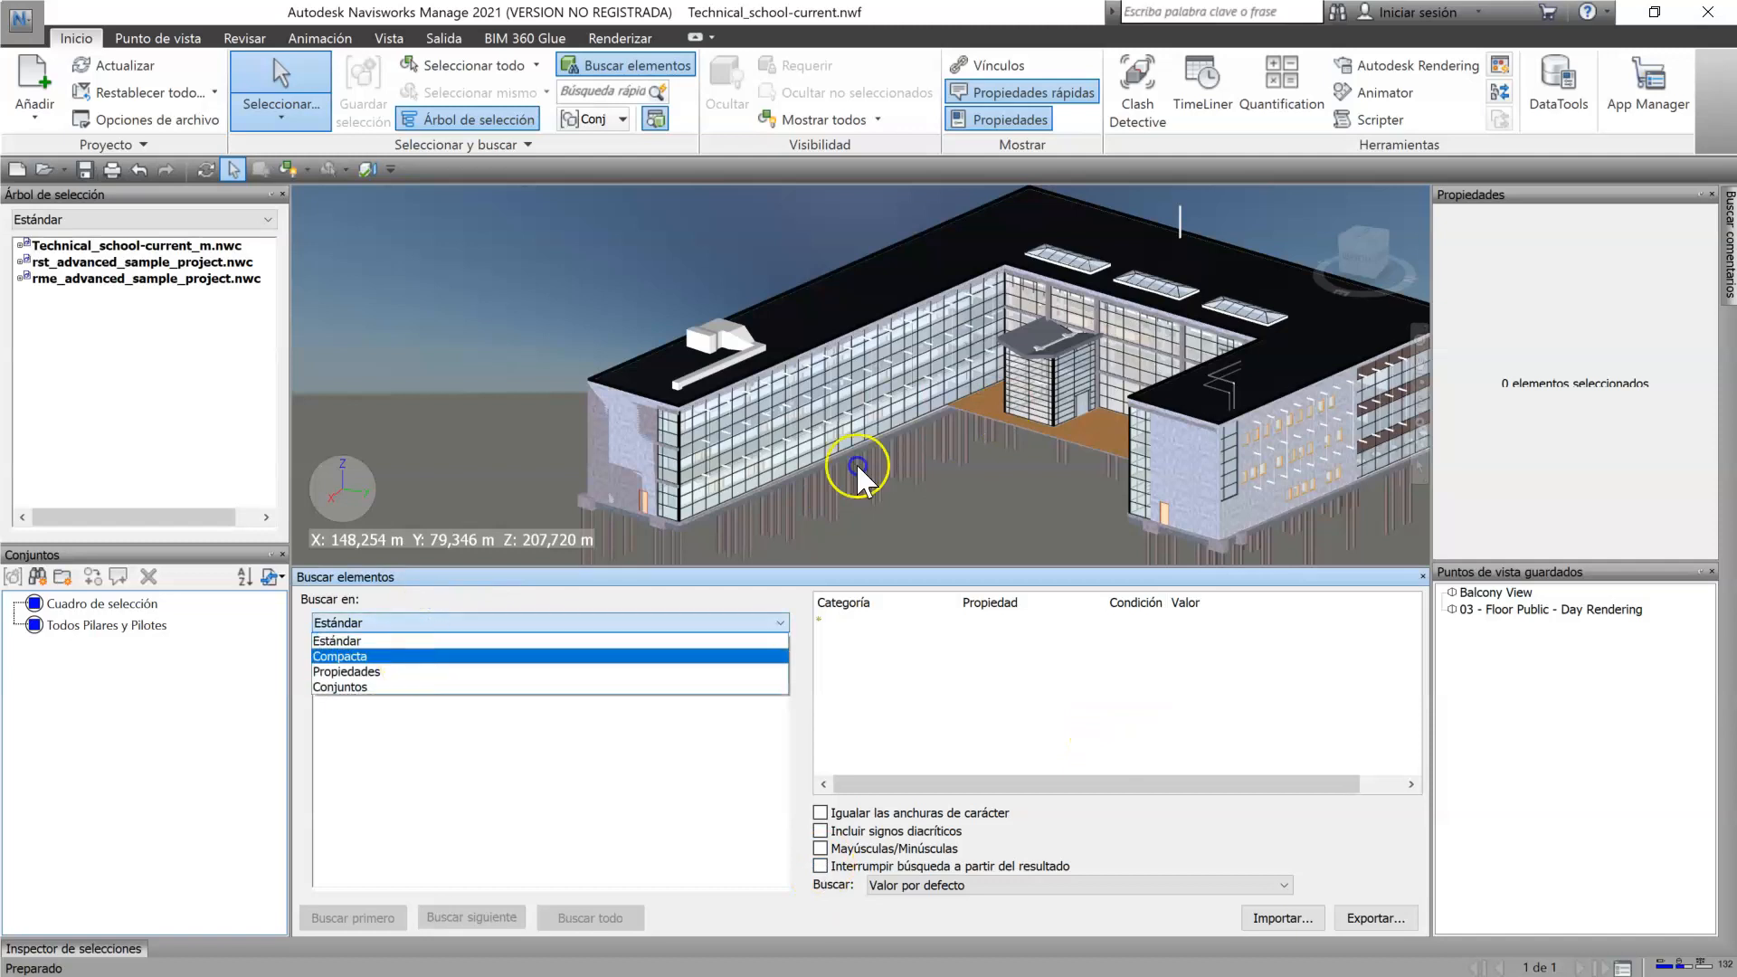
pyautogui.click(407, 656)
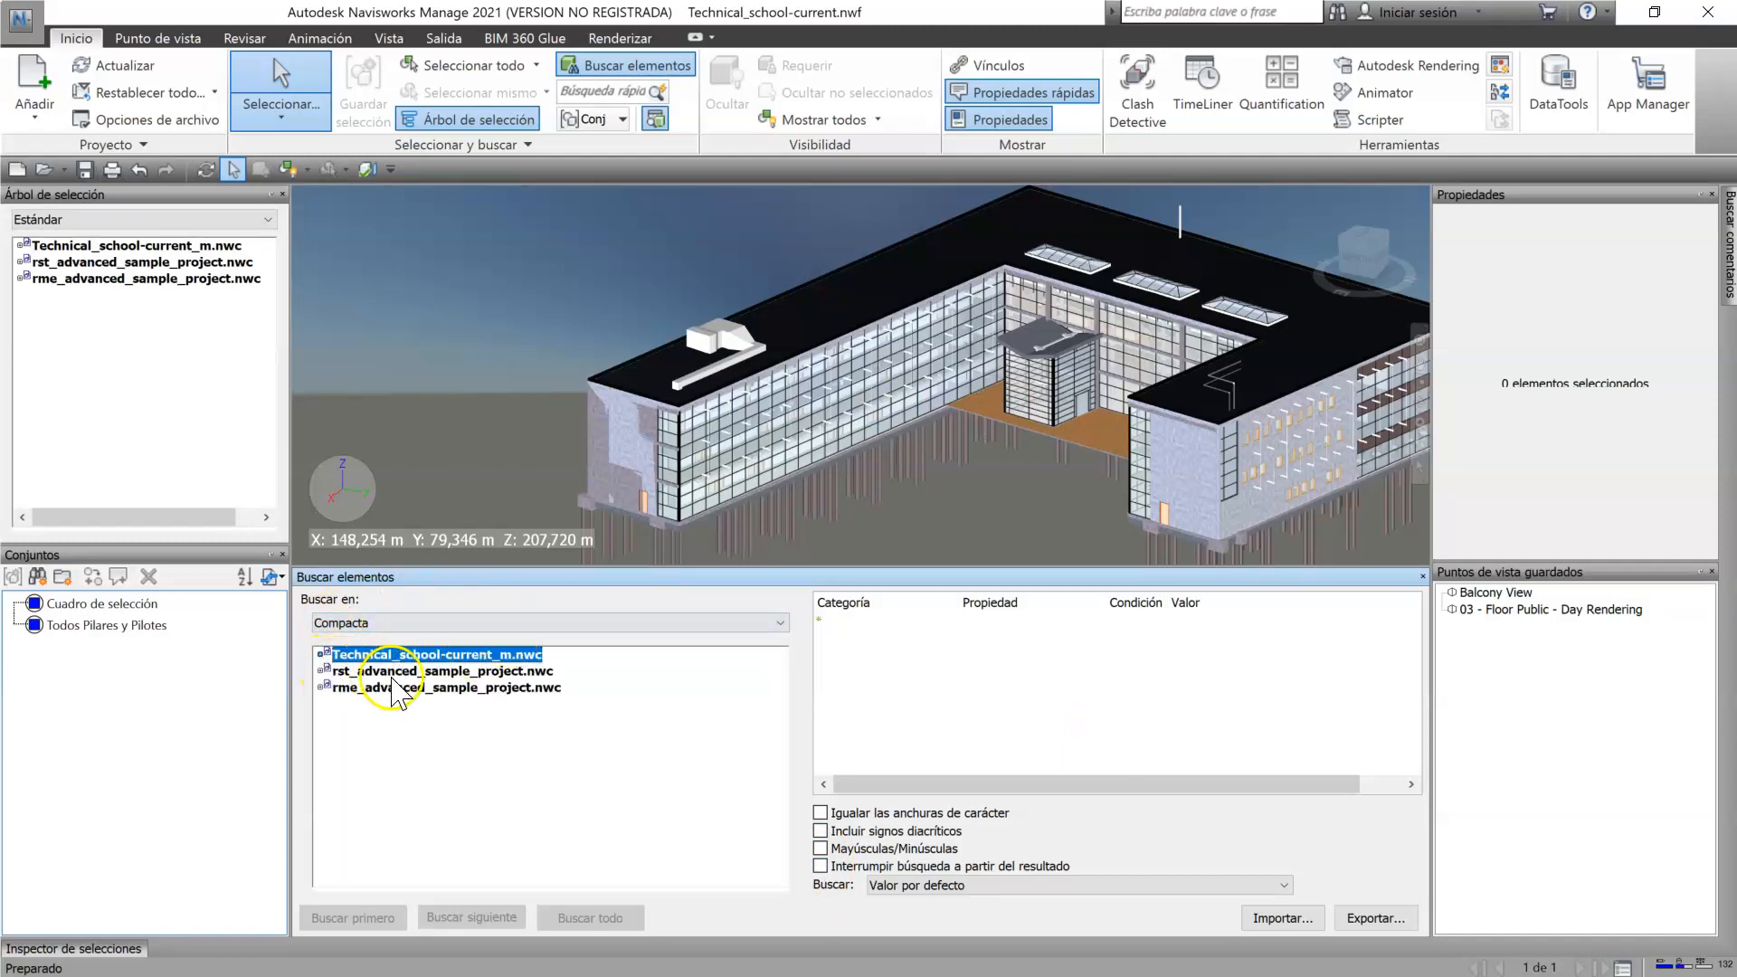
pyautogui.doubleClick(327, 688)
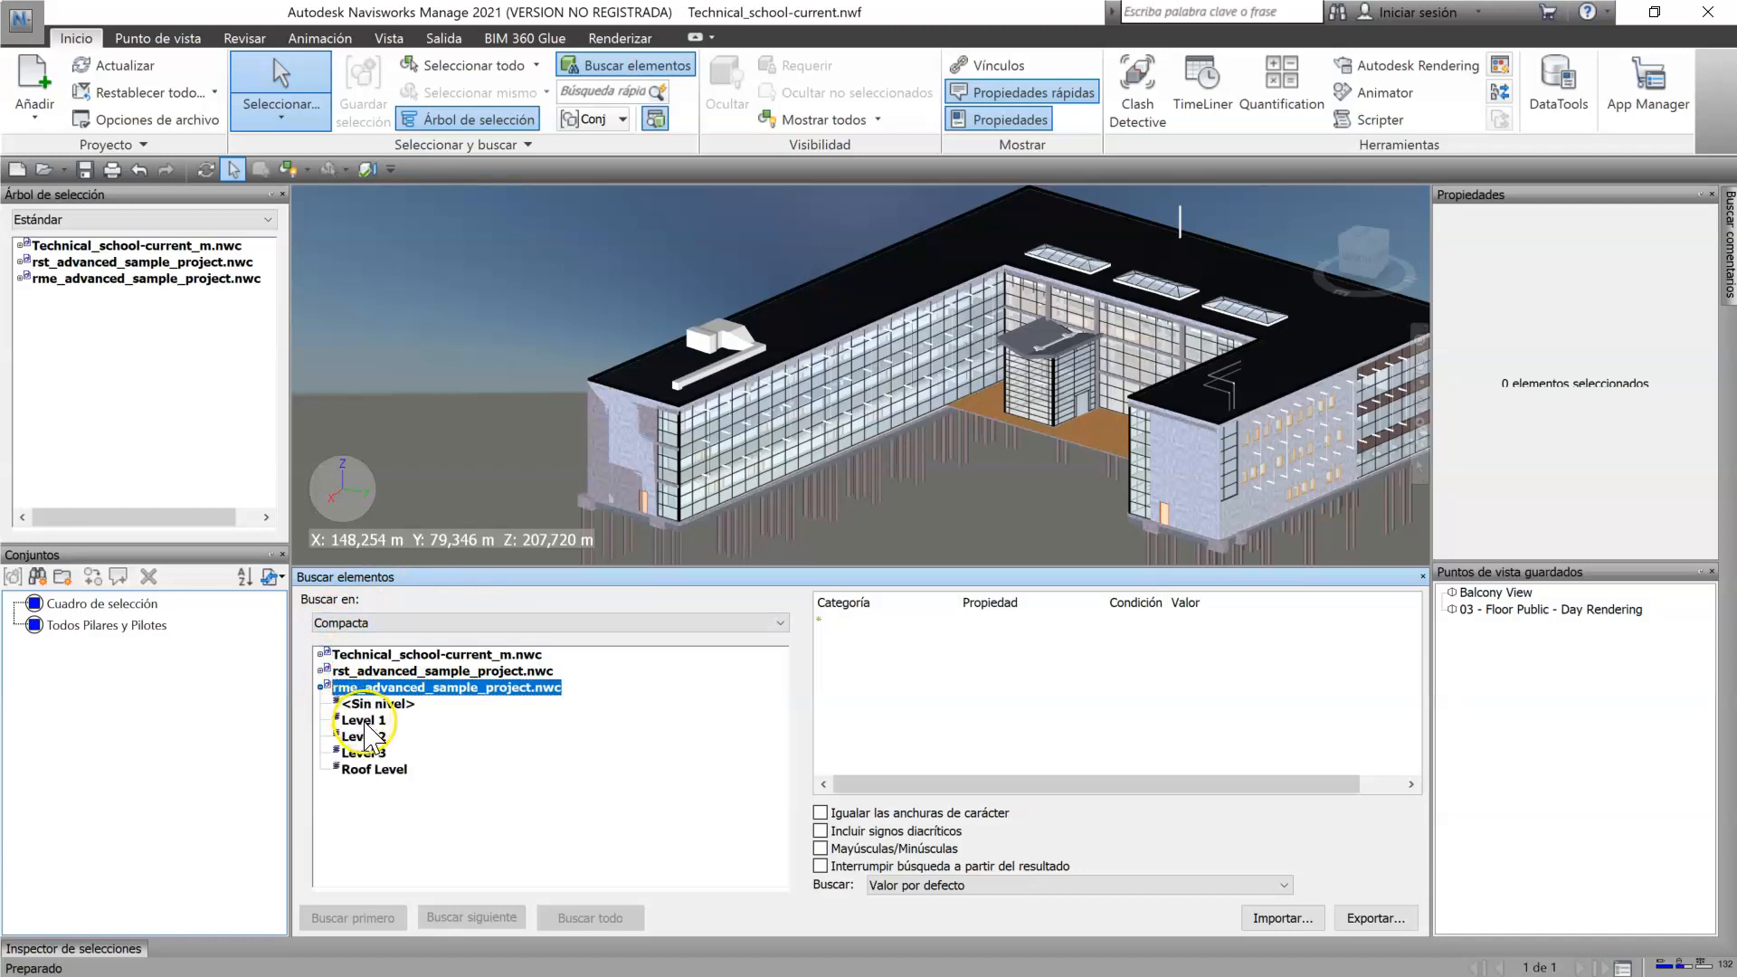
pyautogui.click(365, 723)
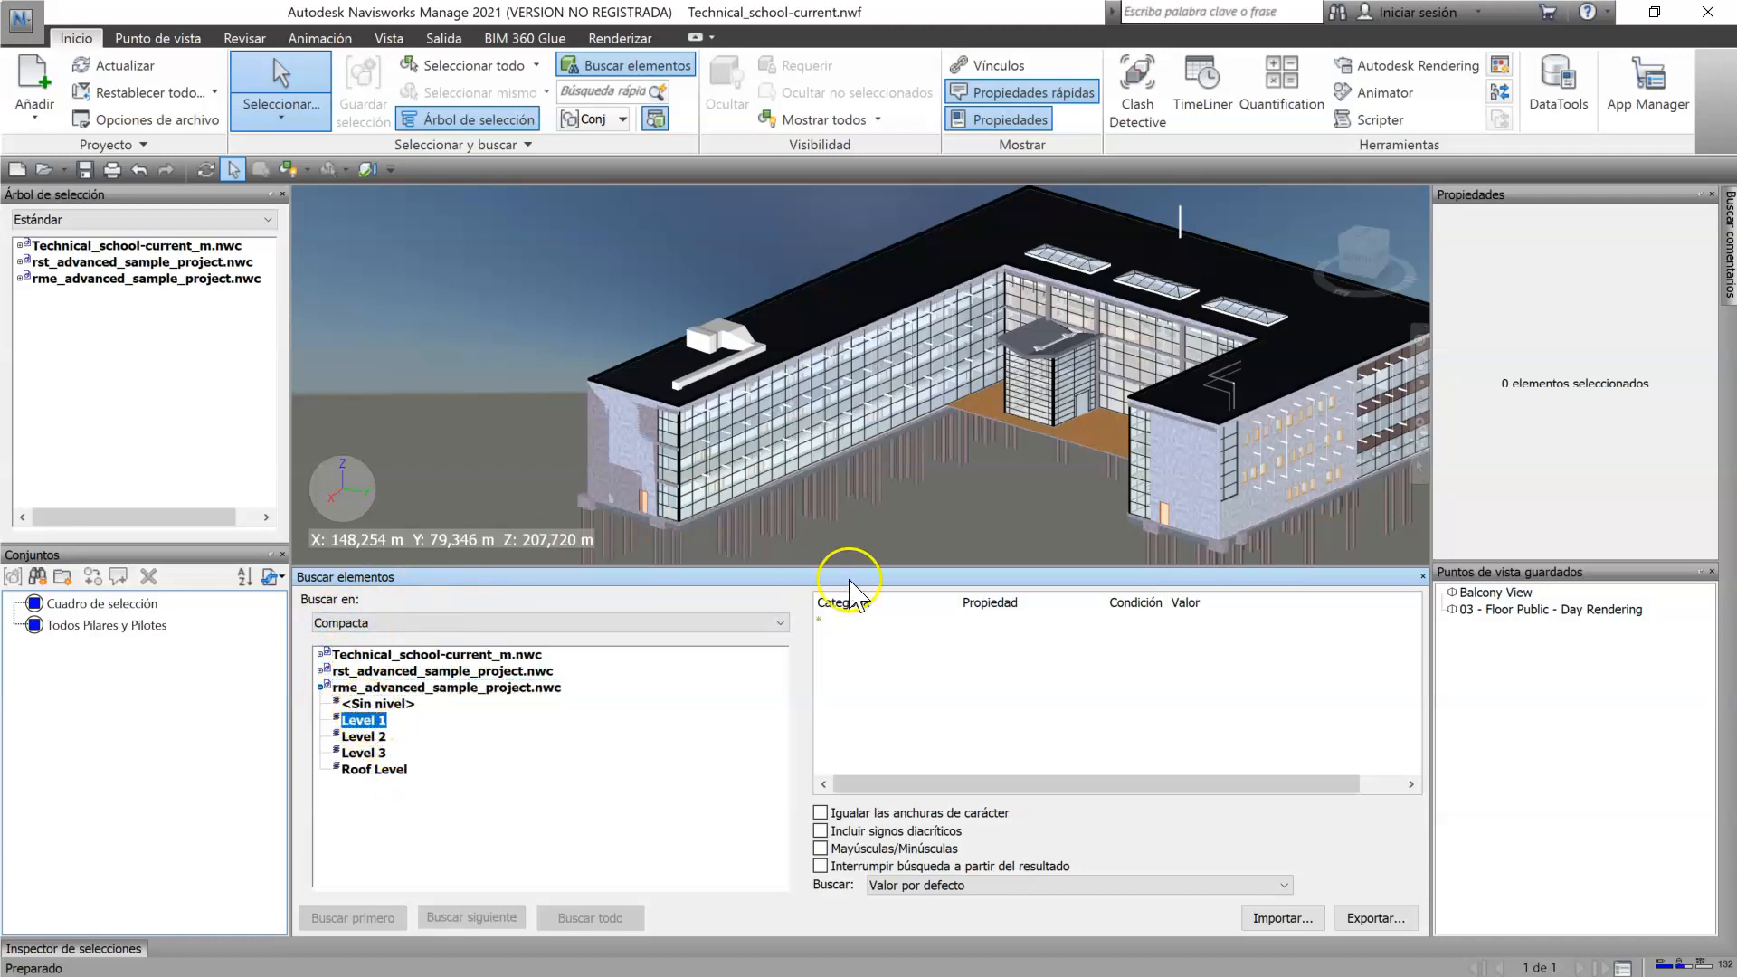
# Step: Find all items matching the condition Elemento, Nombre, Contiene, "conducto"
pyautogui.click(885, 622)
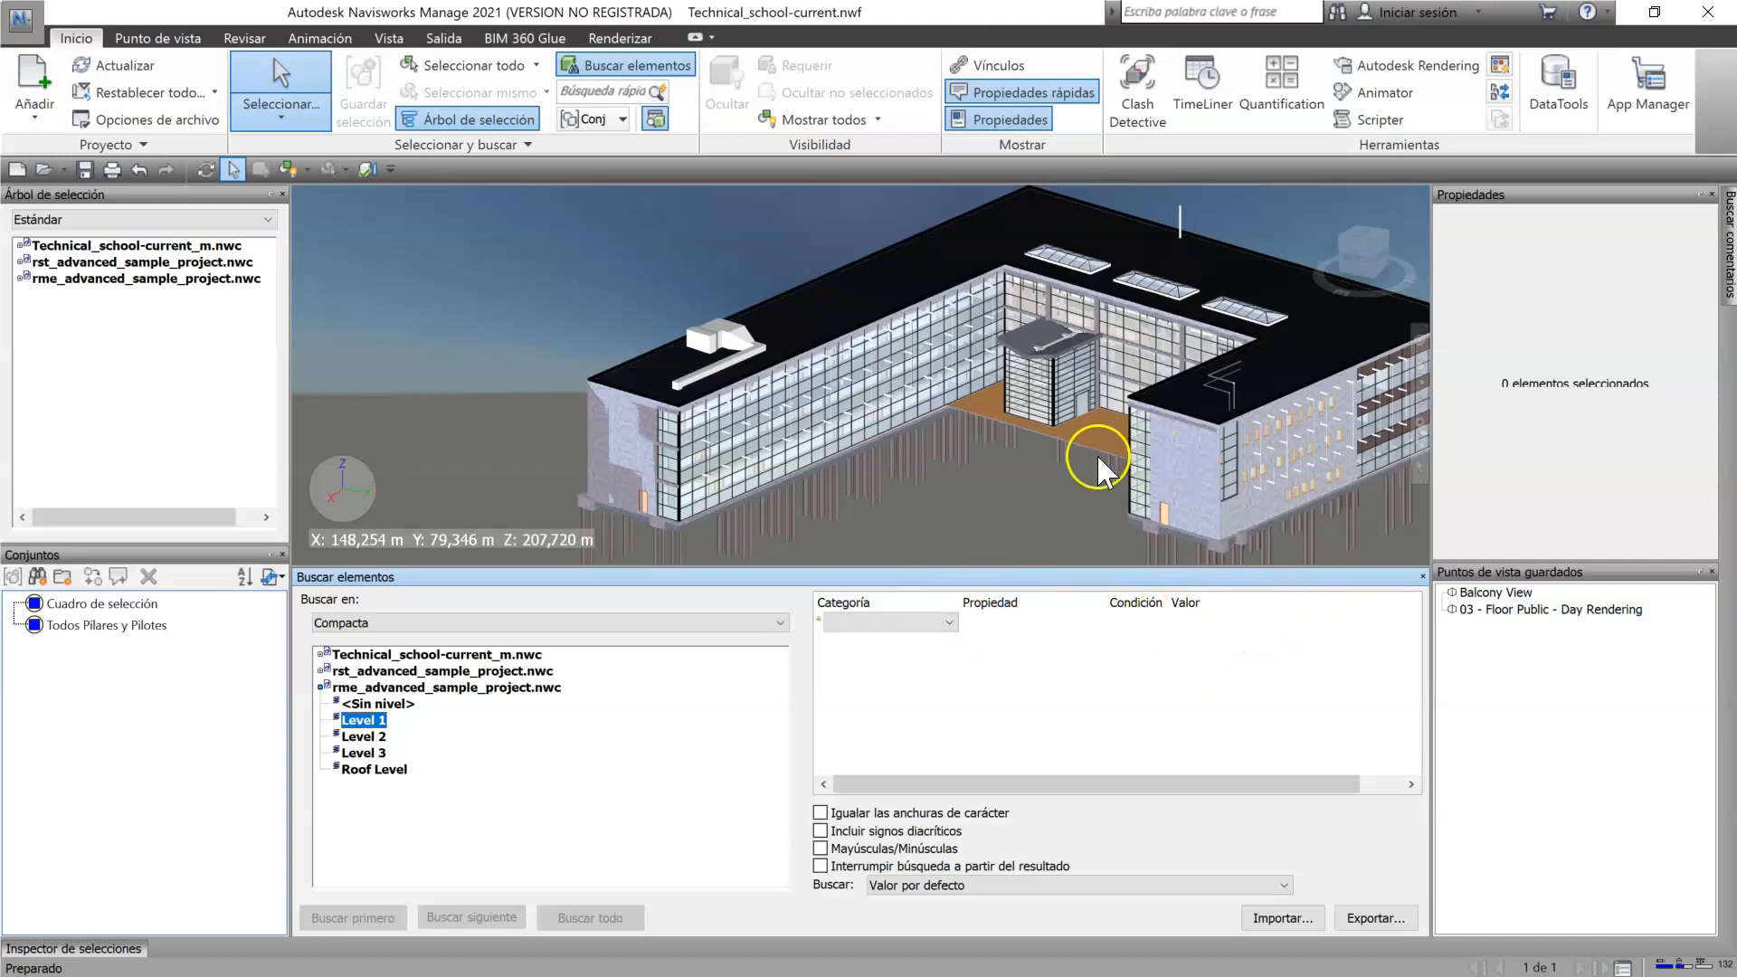
pyautogui.click(896, 622)
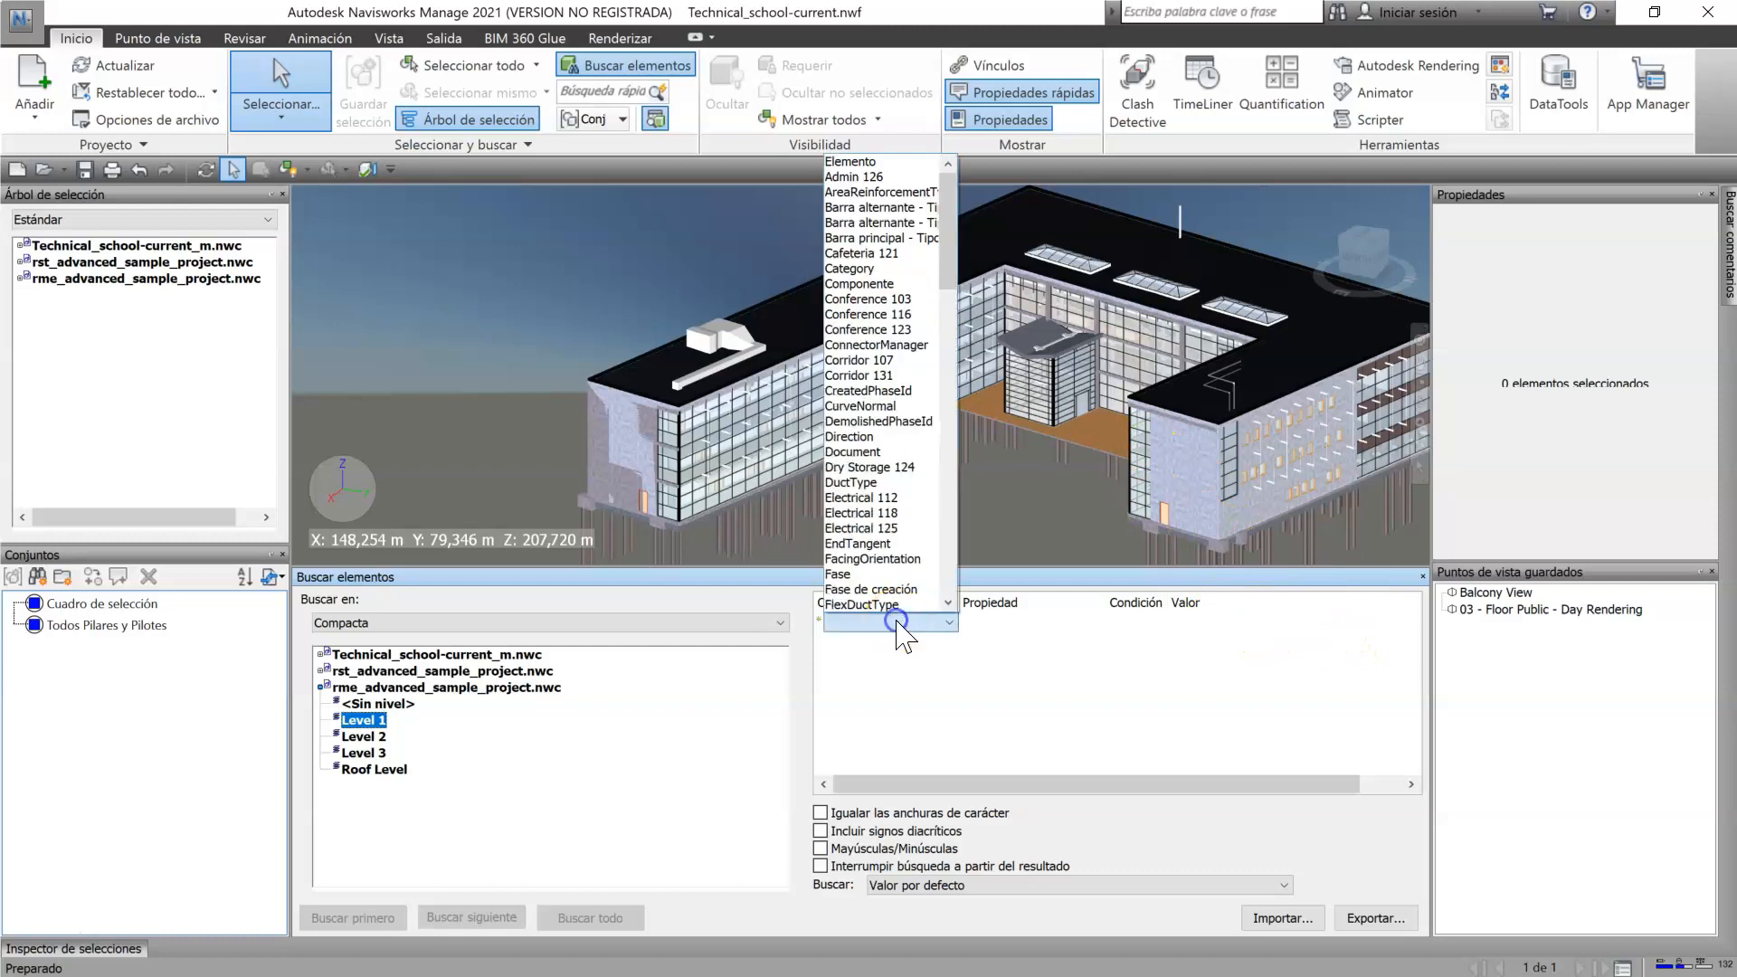
pyautogui.click(851, 162)
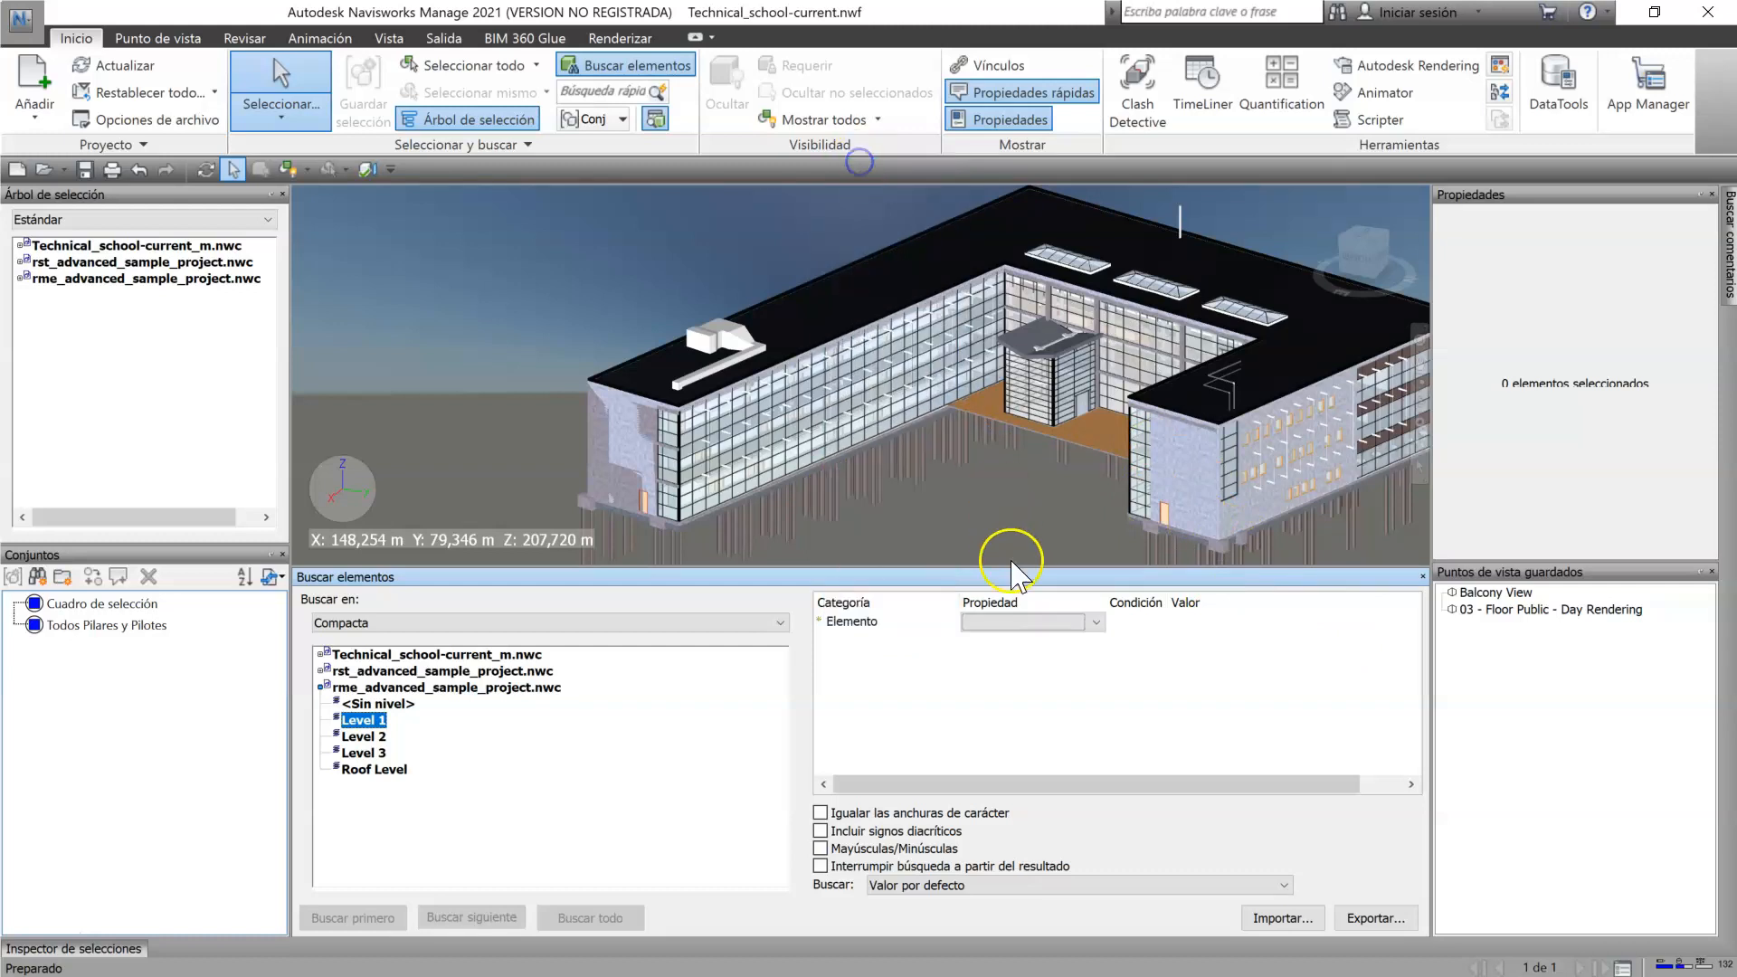
pyautogui.click(1029, 629)
pyautogui.click(1004, 659)
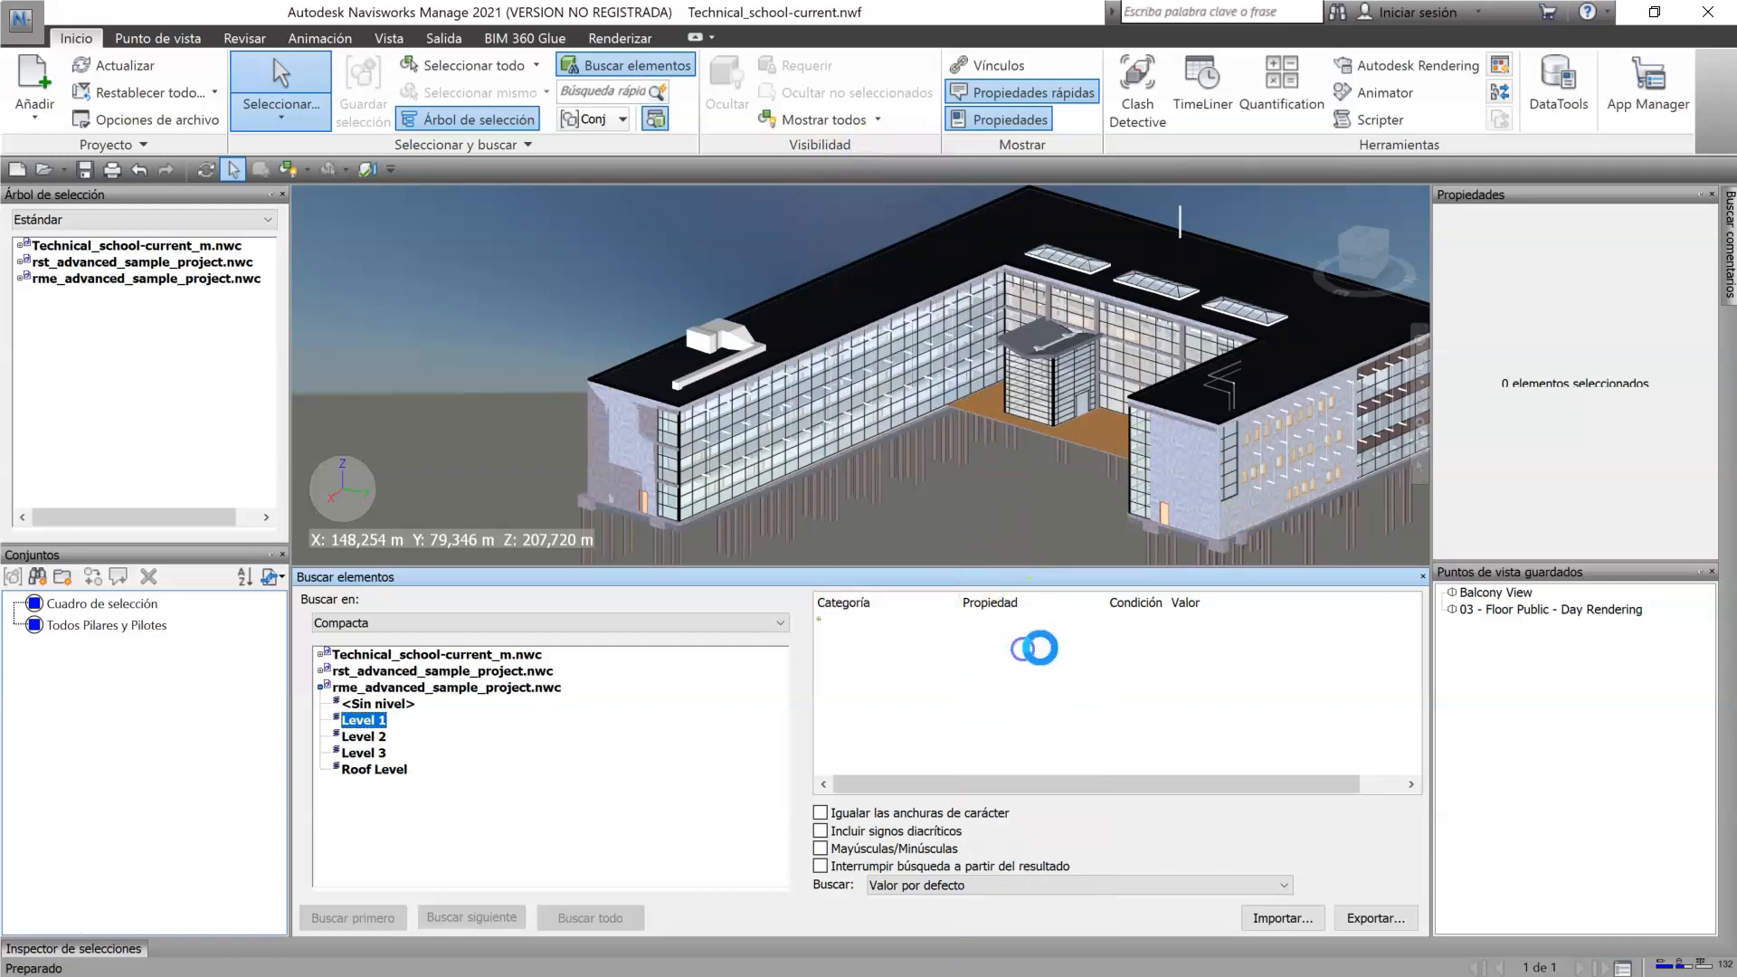
pyautogui.click(1130, 622)
pyautogui.click(1142, 669)
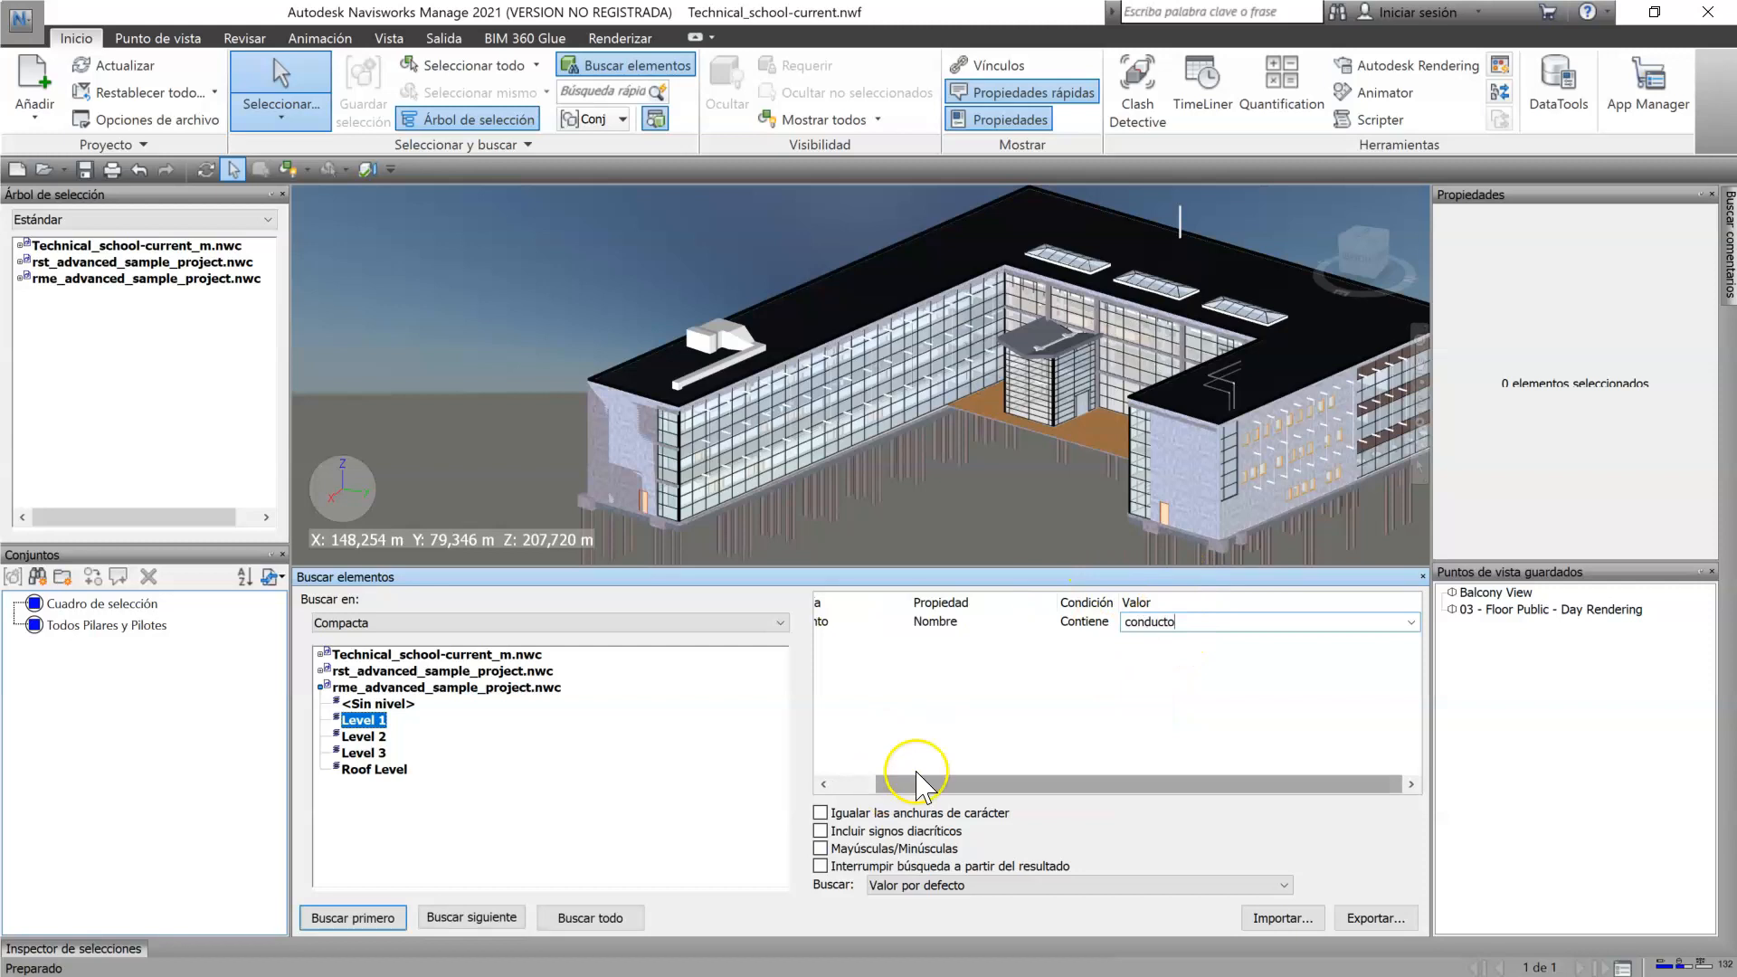
pyautogui.click(577, 918)
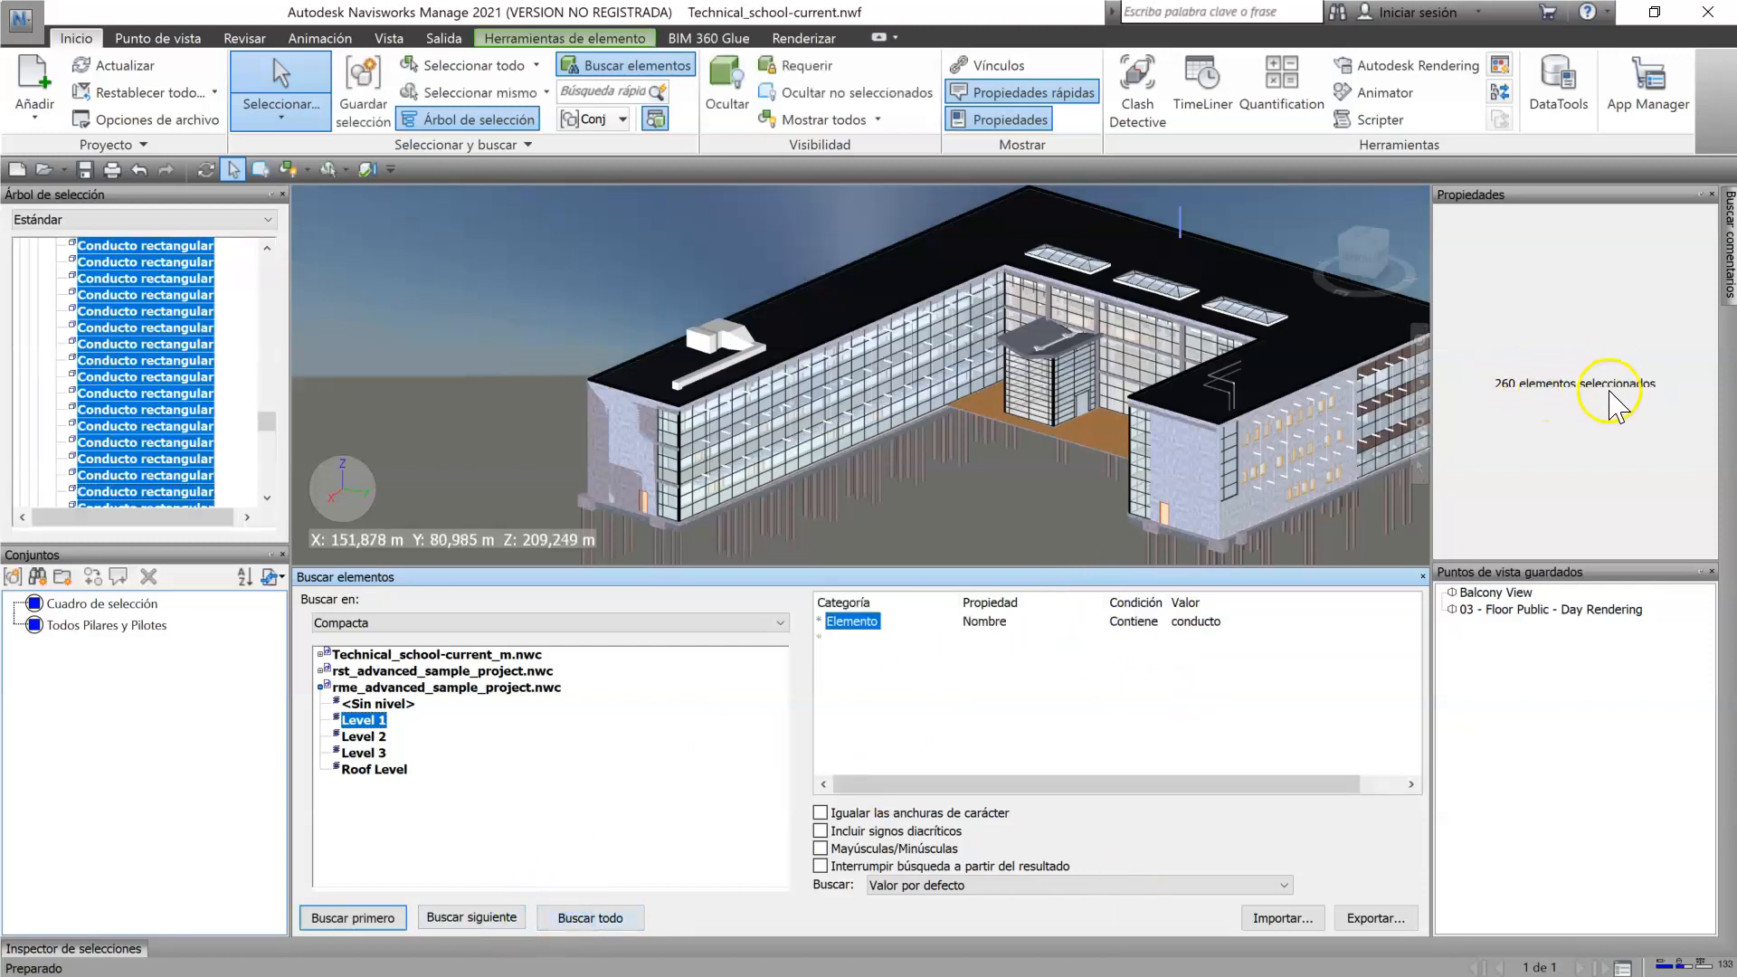
# Step: Hide all unselected elements to isolate the found ducts, and select the long rectangular duct
pyautogui.click(796, 94)
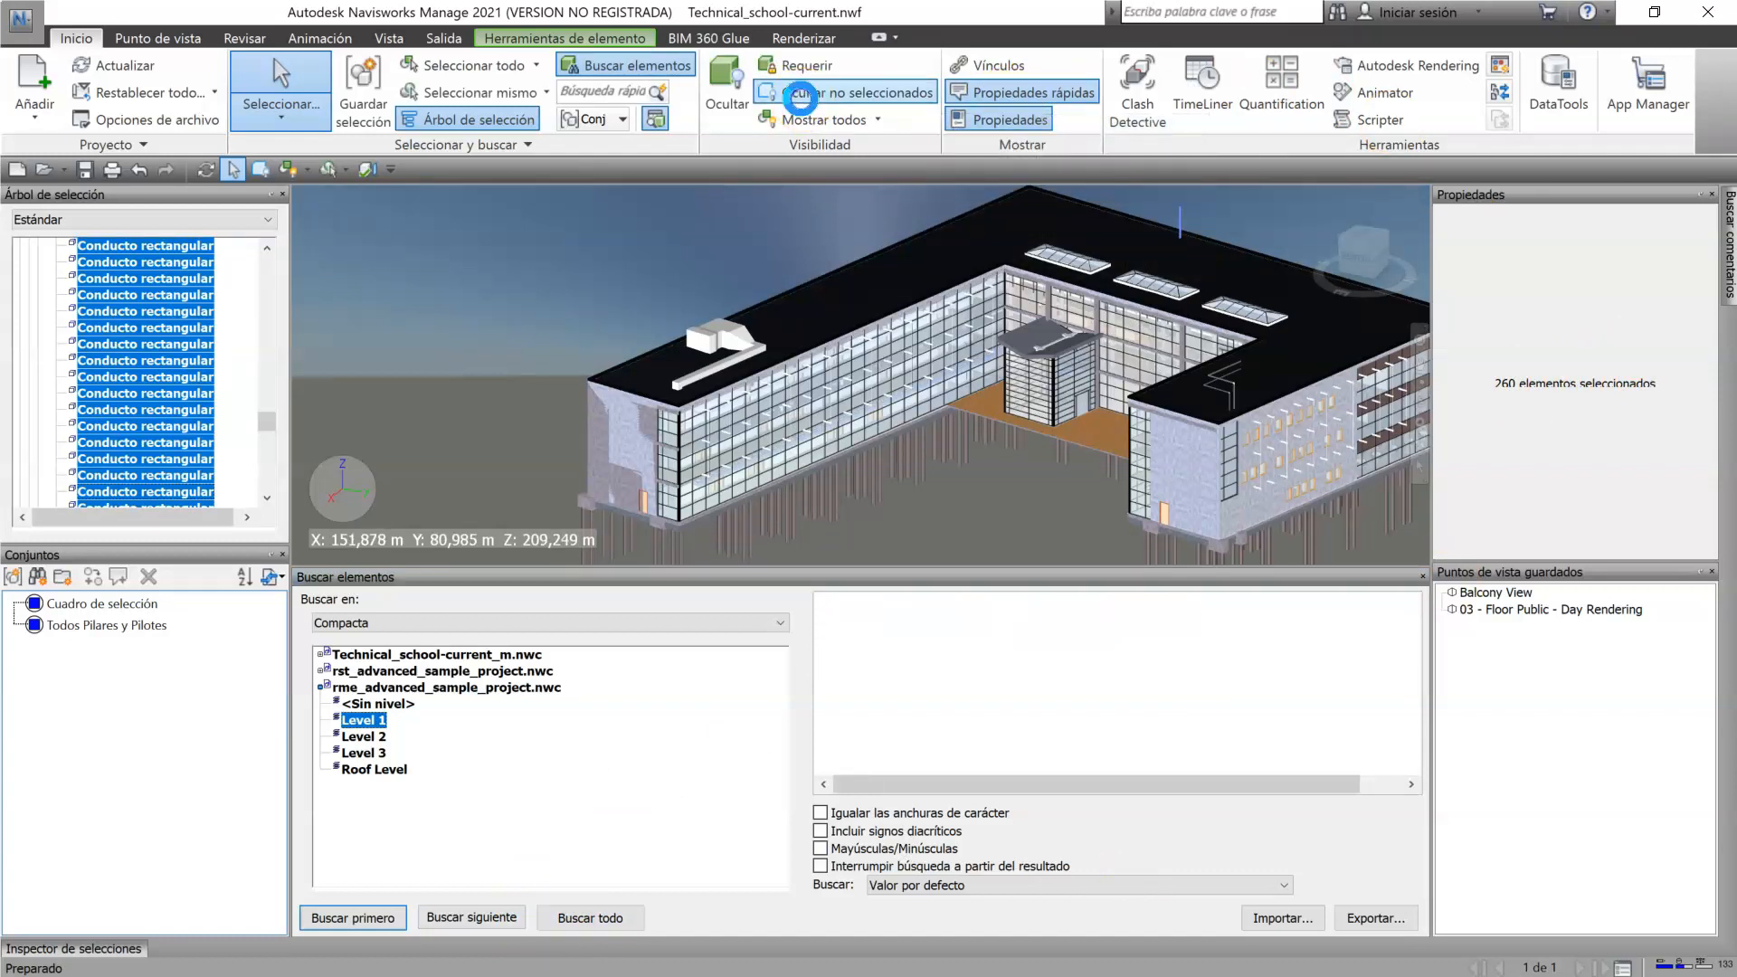
pyautogui.click(953, 443)
pyautogui.moveTo(956, 445)
pyautogui.keyDown('shift'); pyautogui.mouseDown(button='middle')
pyautogui.moveTo(973, 468)
pyautogui.moveTo(973, 411)
pyautogui.moveTo(974, 465)
pyautogui.moveTo(999, 458)
pyautogui.moveTo(977, 486)
pyautogui.mouseUp(button='middle'); pyautogui.keyUp('shift')
pyautogui.click(923, 436)
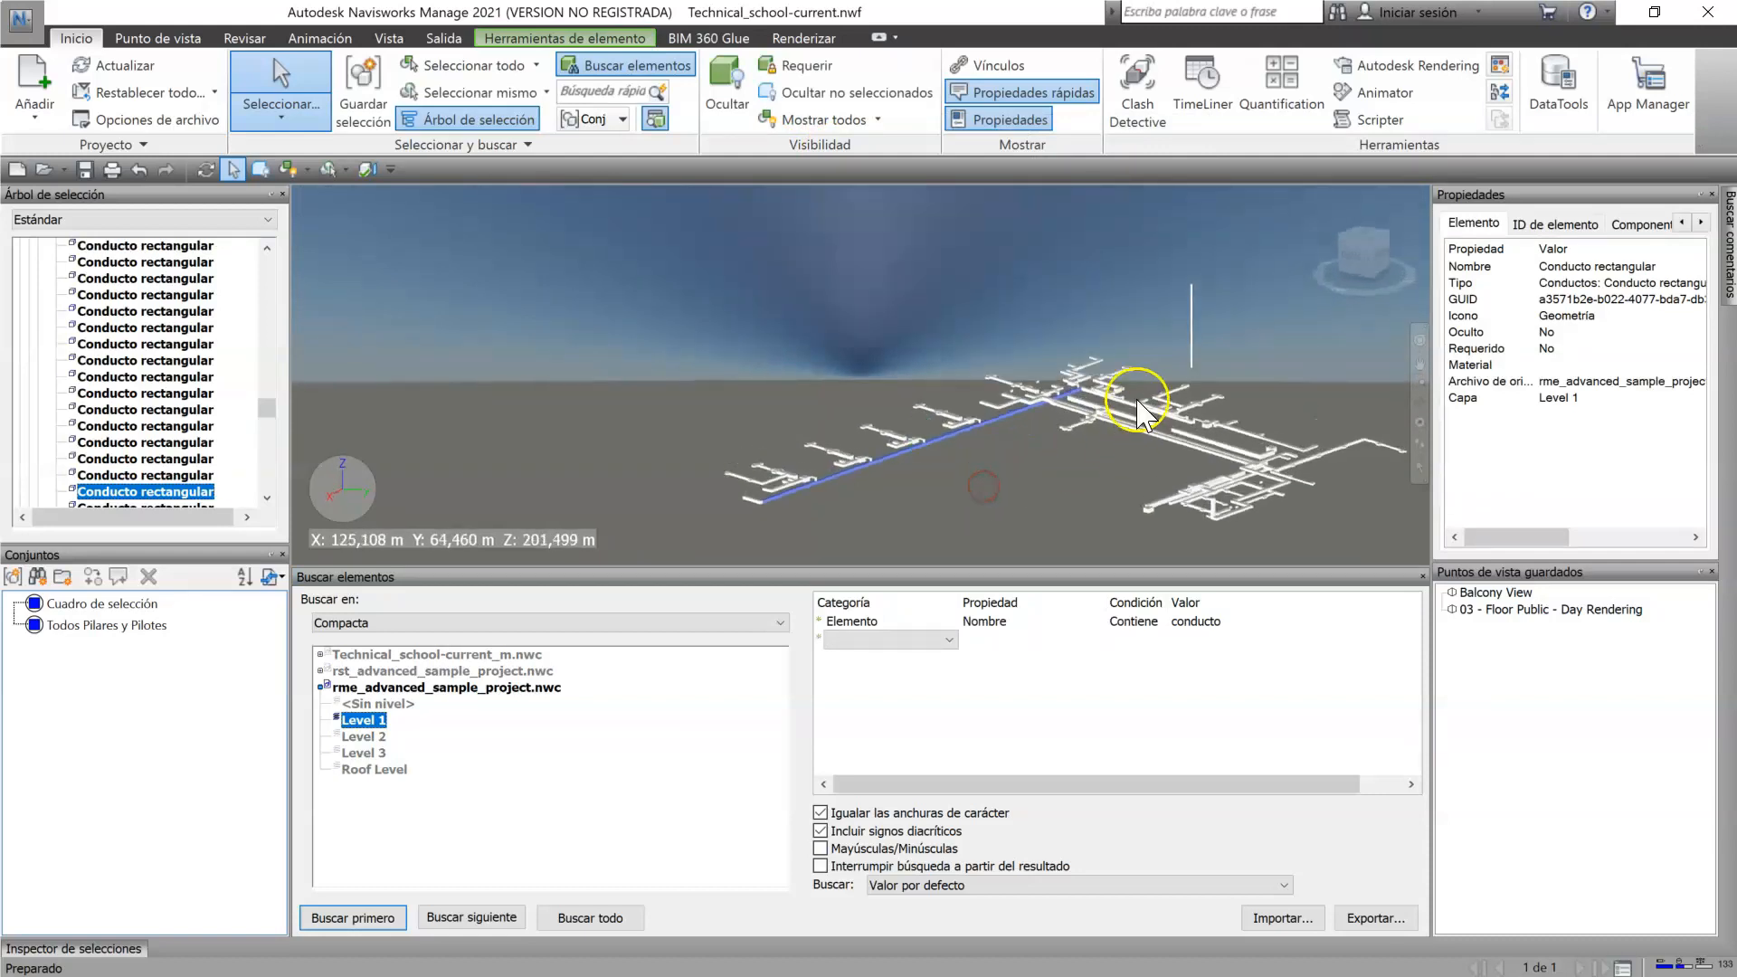
# Step: Check the properties of the vertical round duct and the long rectangular duct, and show all hidden elements again
pyautogui.scroll(4, 1194, 365)
pyautogui.keyDown('shift'); pyautogui.moveTo(1242, 455); pyautogui.dragTo(1233, 445, button='middle'); pyautogui.keyUp('shift')
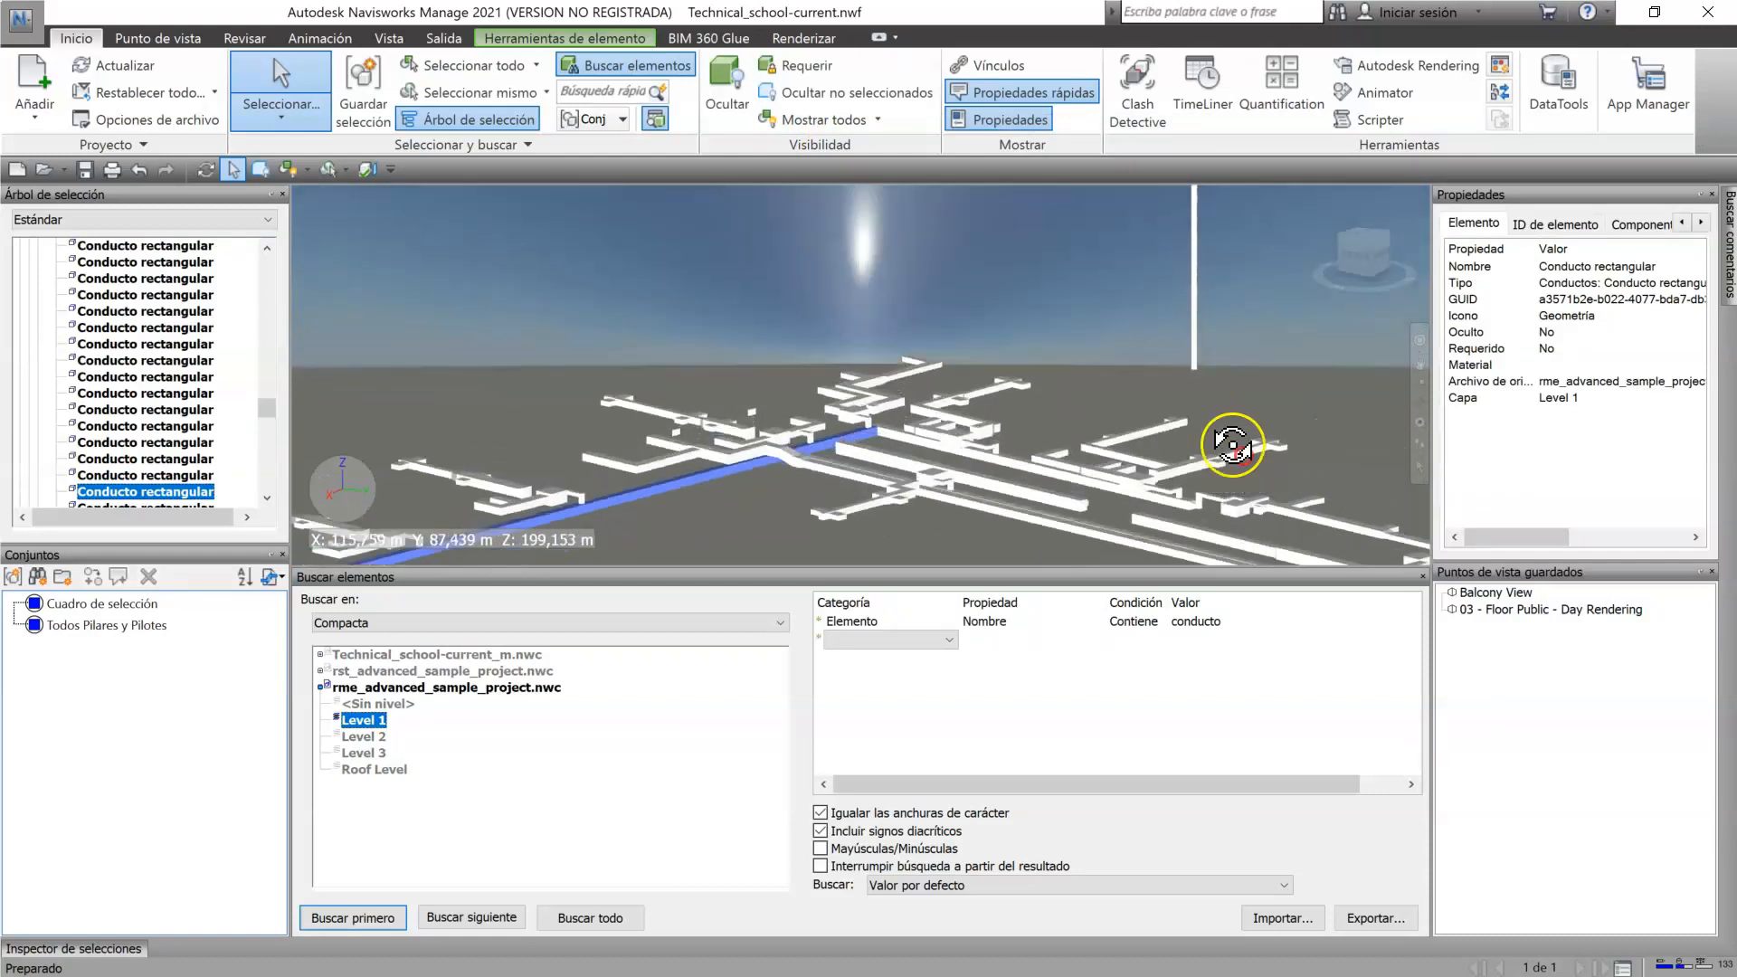
pyautogui.click(1196, 338)
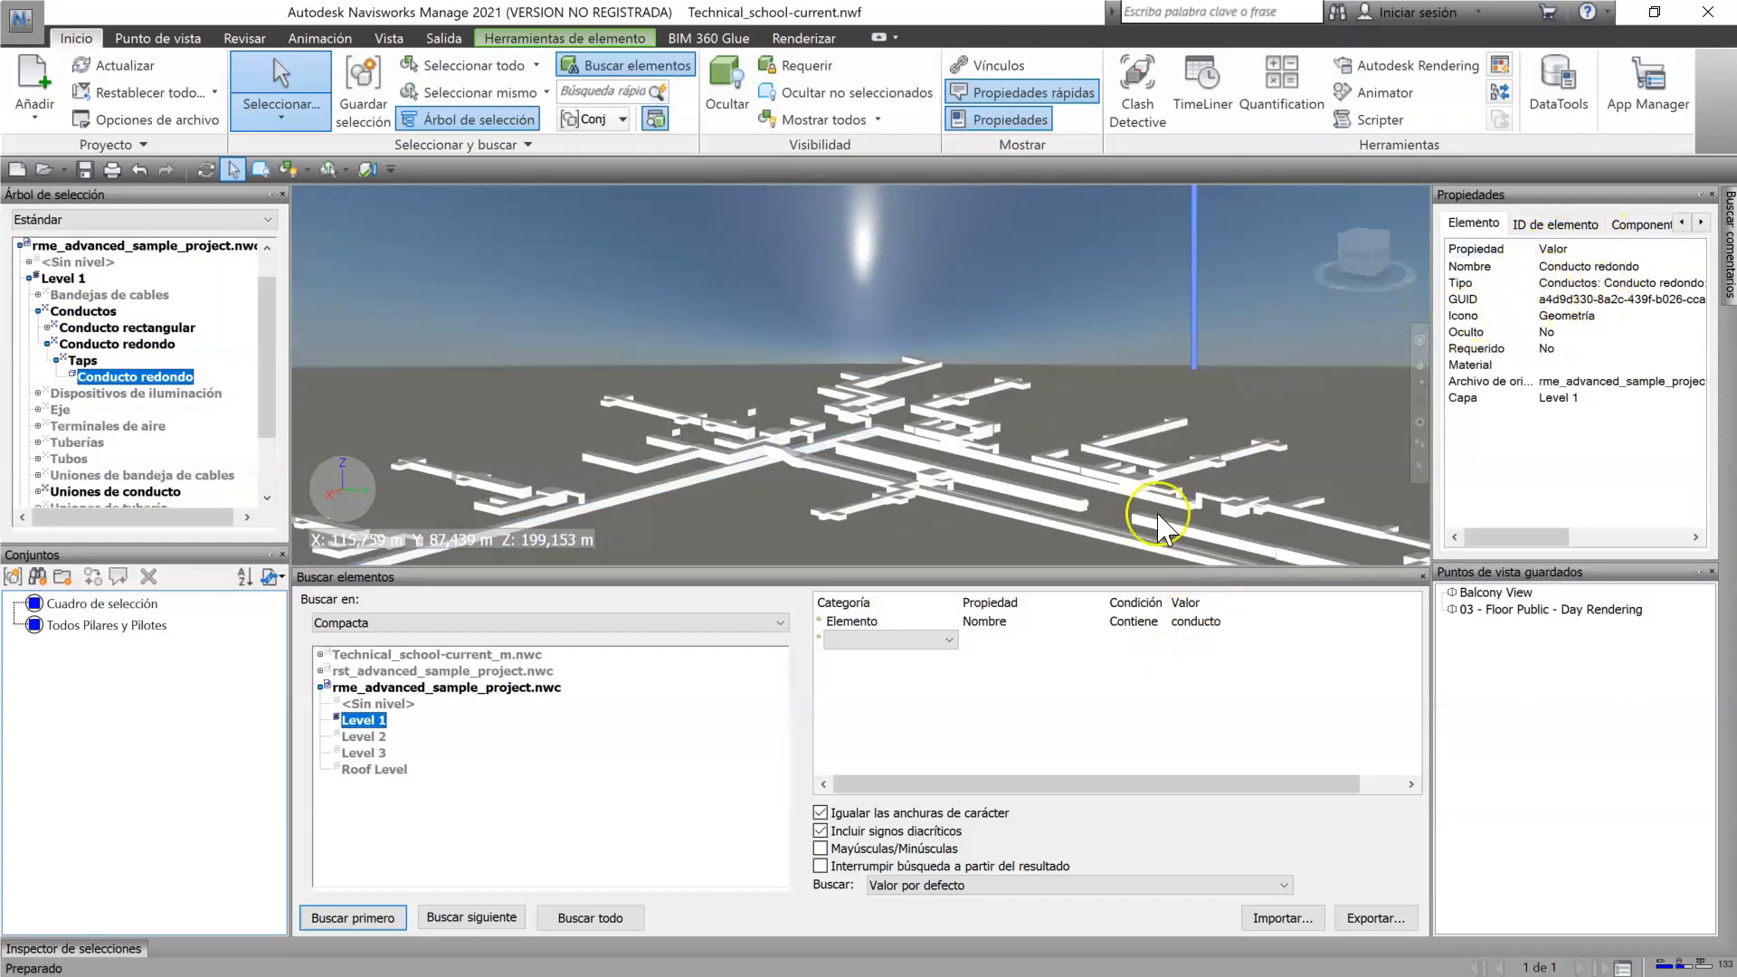
pyautogui.scroll(-3, 1055, 433)
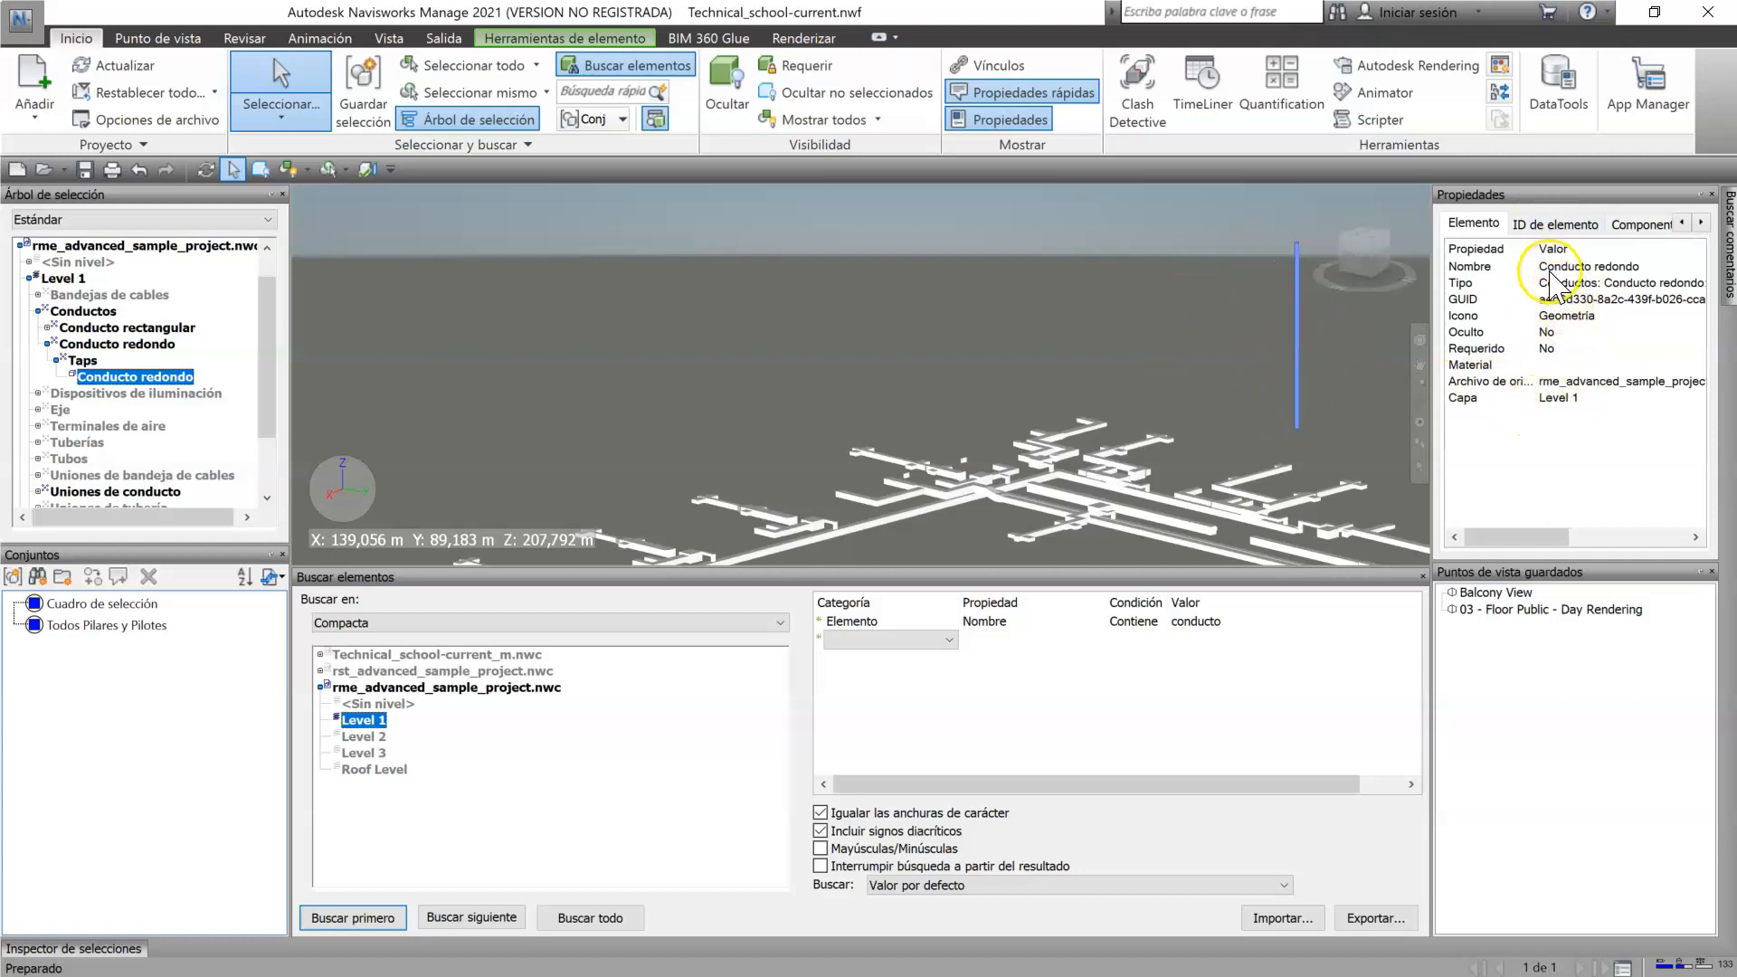
pyautogui.click(900, 513)
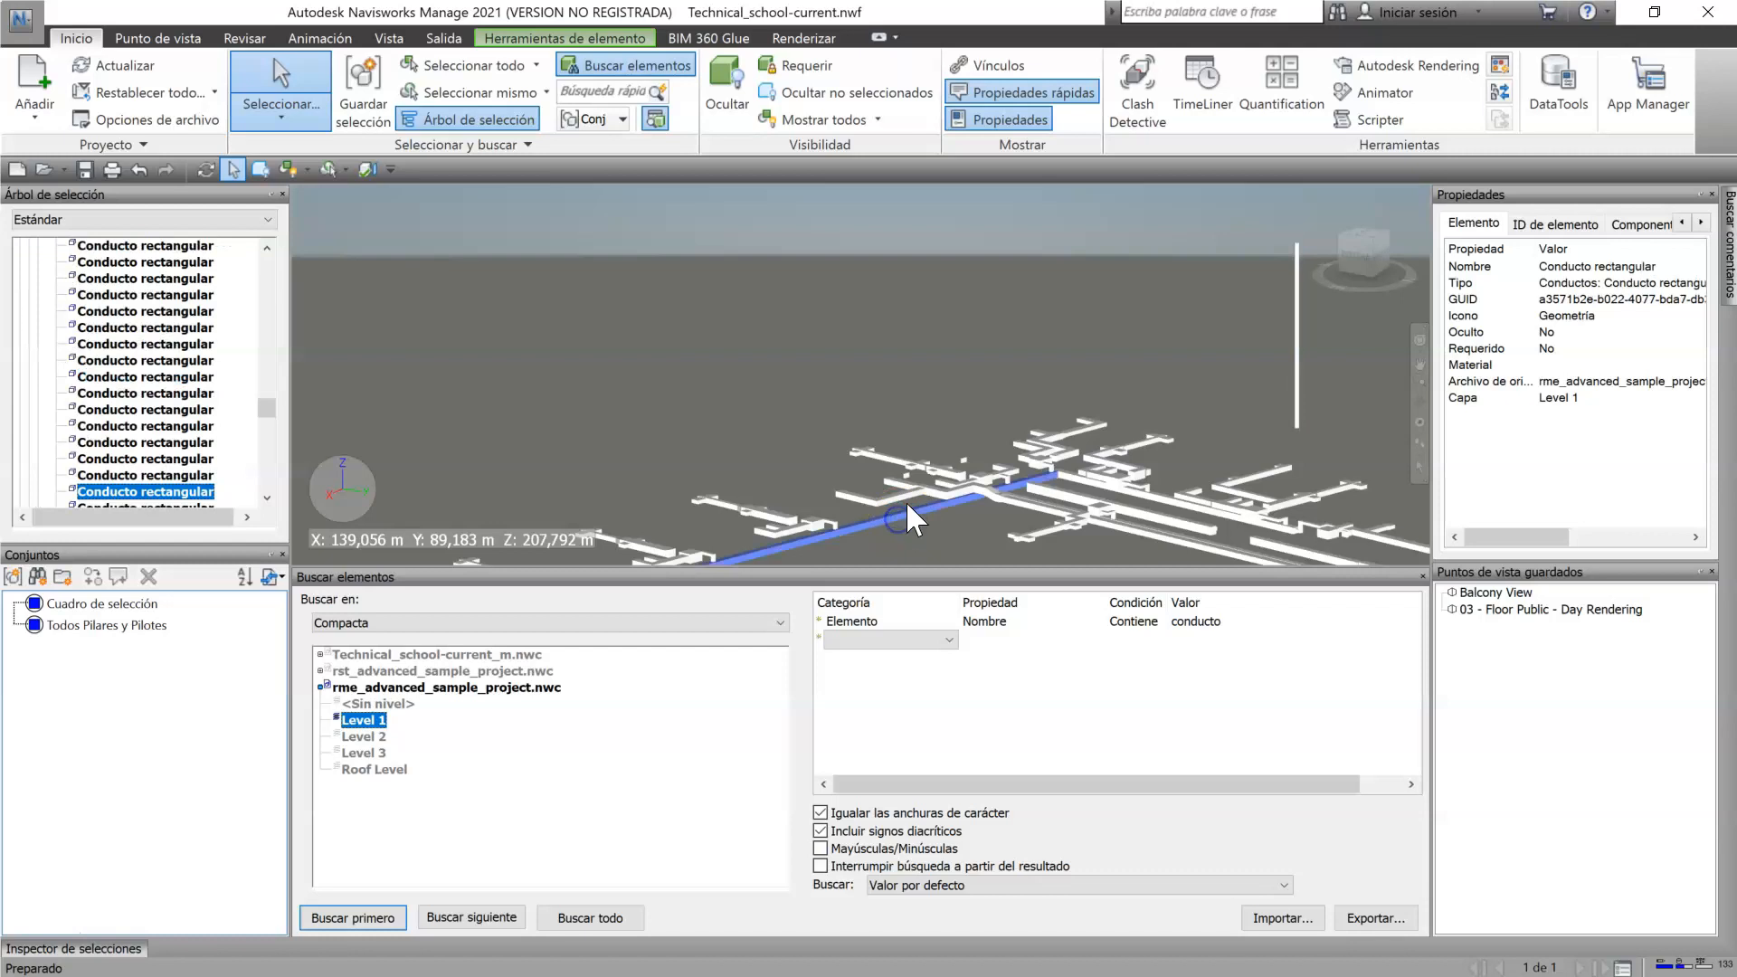
pyautogui.moveTo(817, 516); pyautogui.dragTo(945, 320, button='middle')
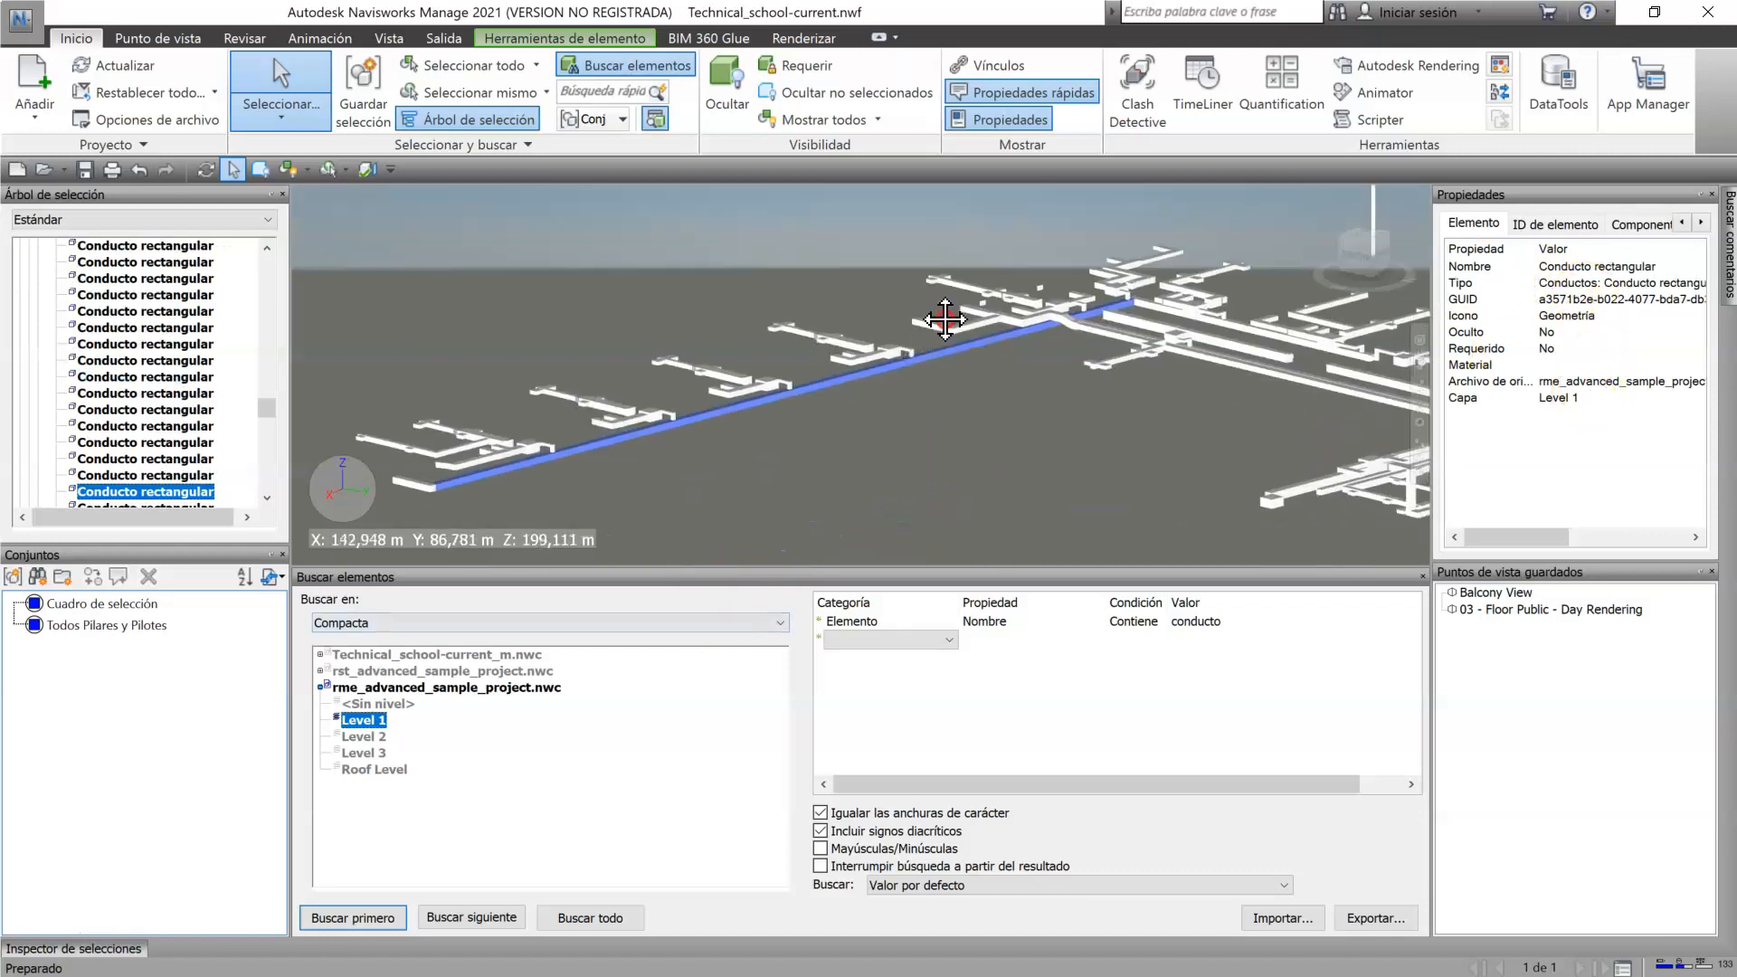
pyautogui.scroll(-3, 946, 319)
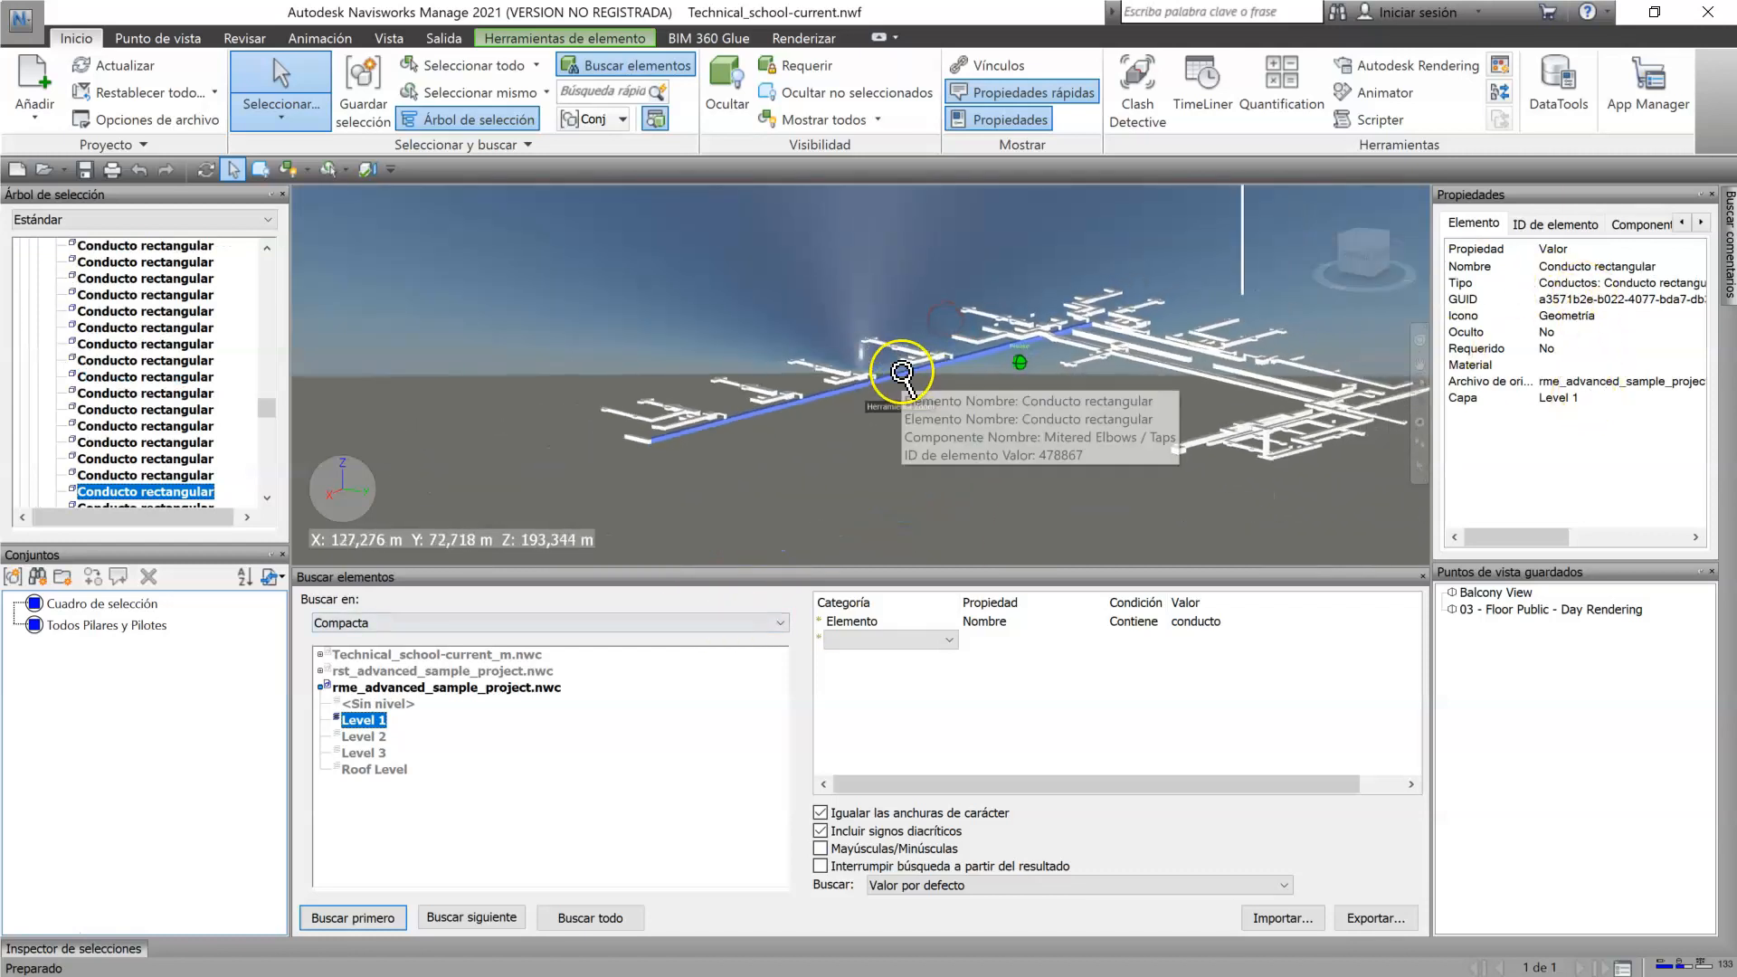
pyautogui.click(808, 119)
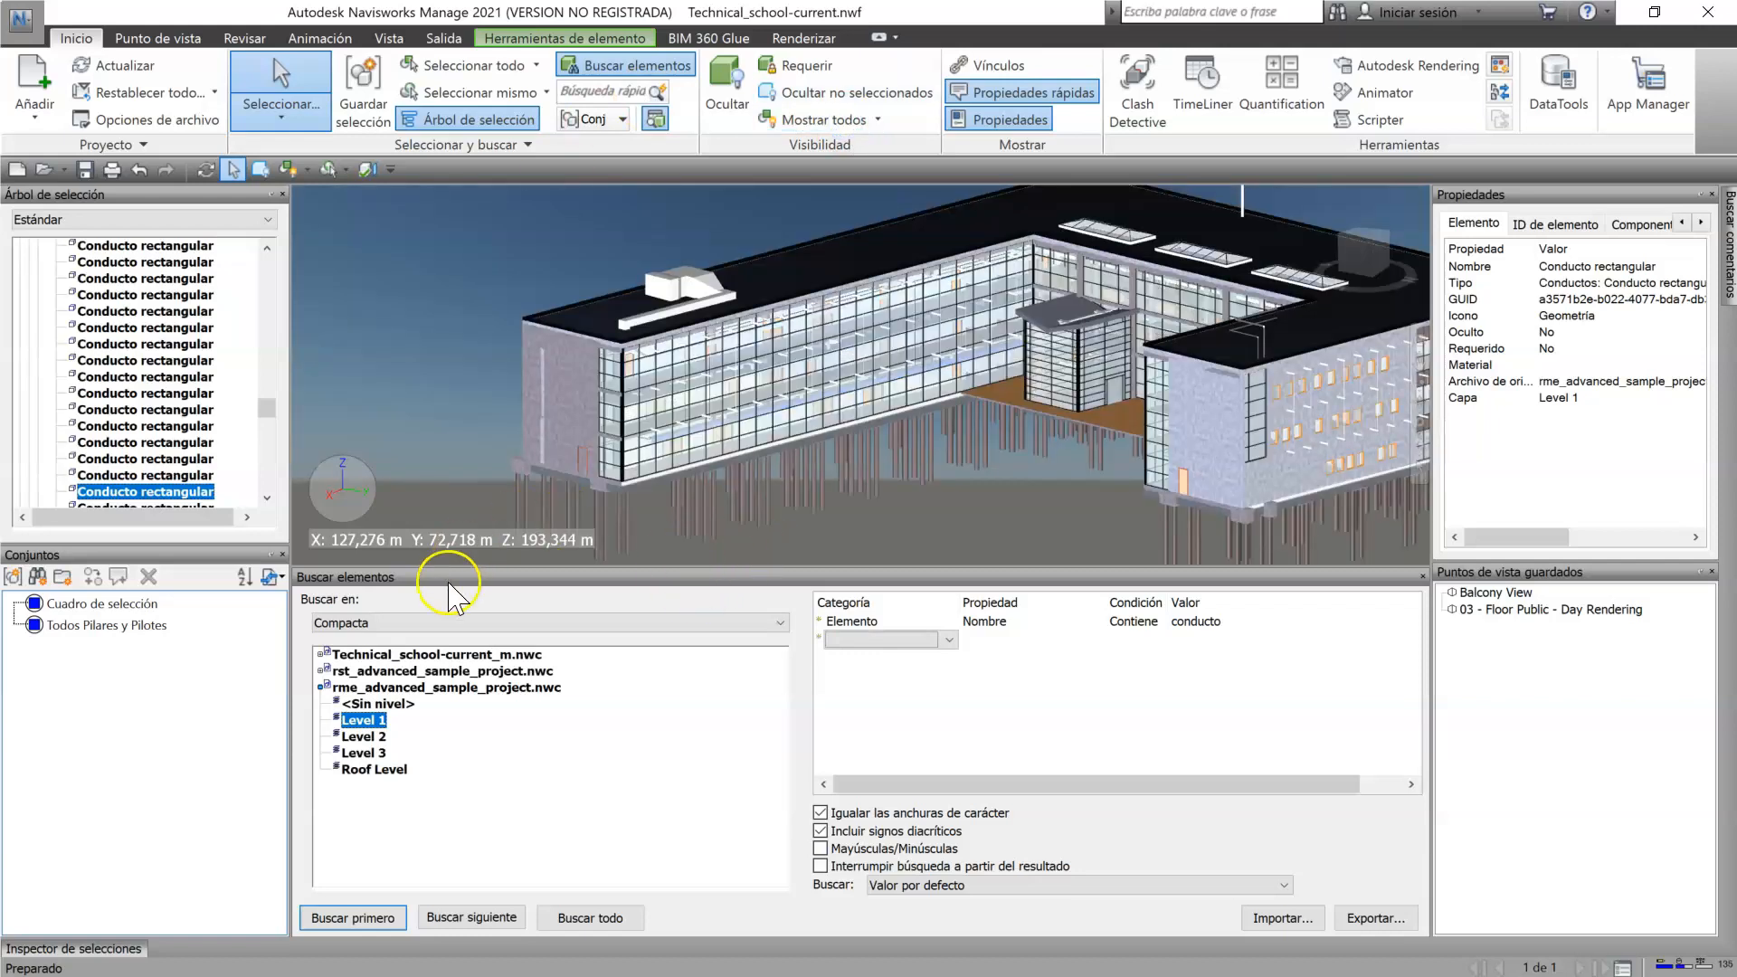
# Step: Switch the Find Items search tree to Conjuntos and then to Propiedades, and browse its property categories back to the first entry
pyautogui.click(479, 624)
pyautogui.click(379, 690)
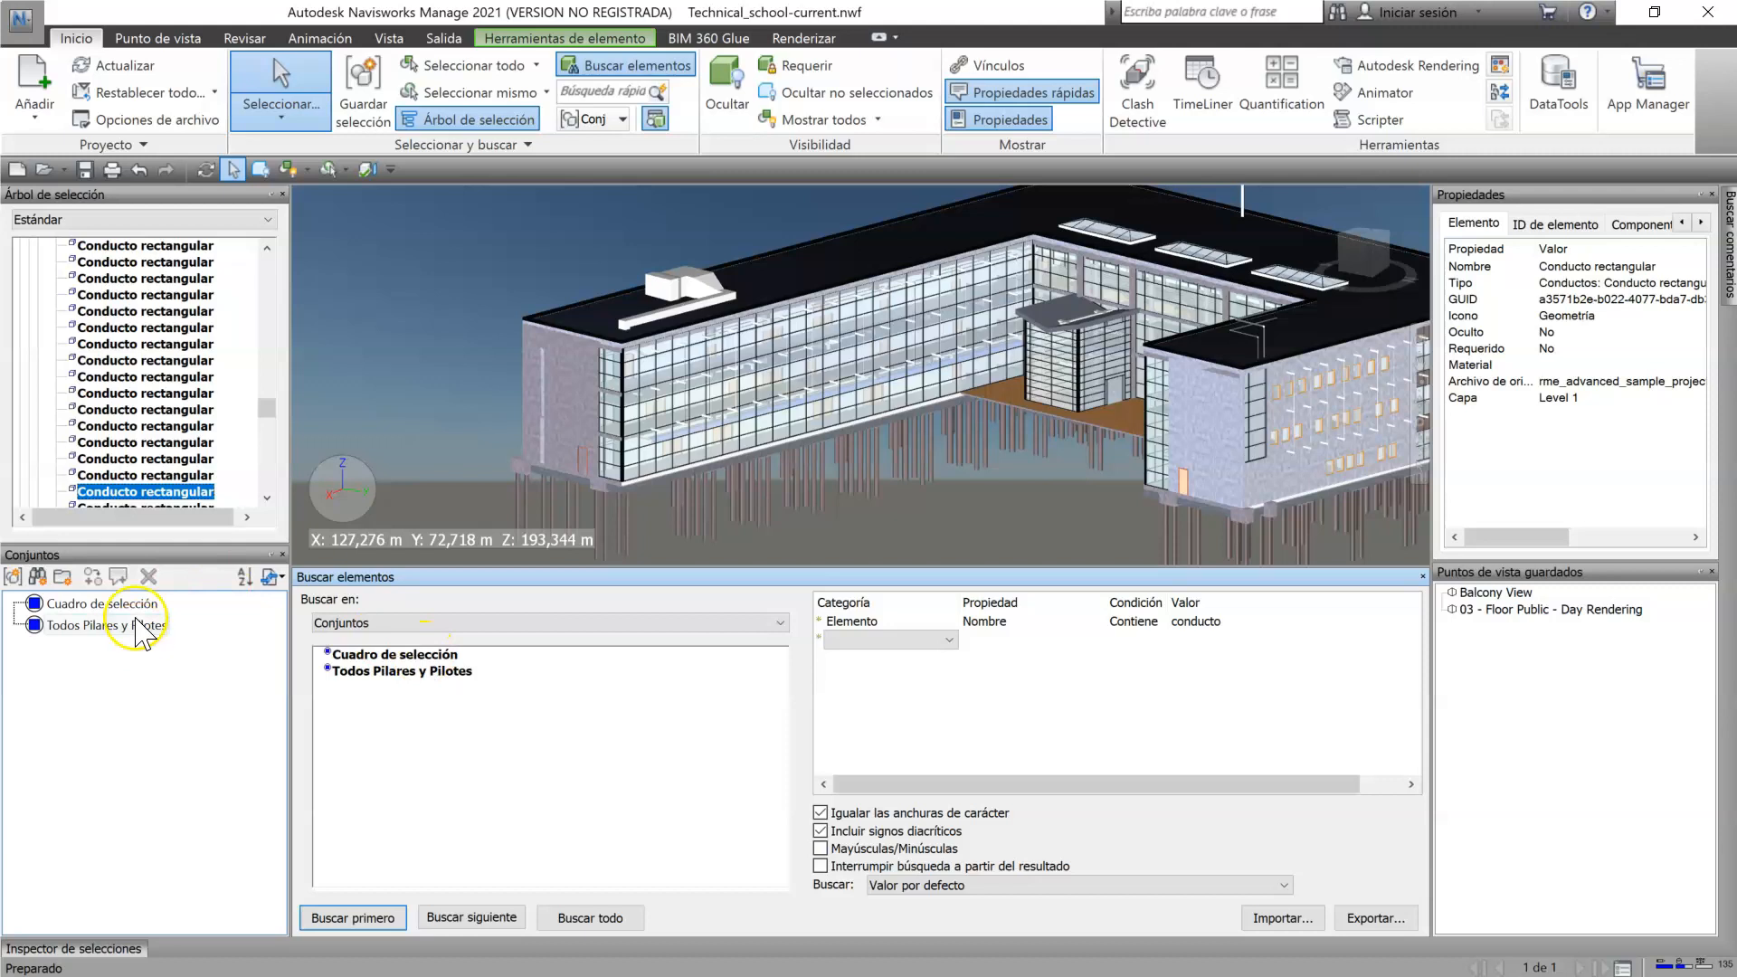
pyautogui.click(463, 625)
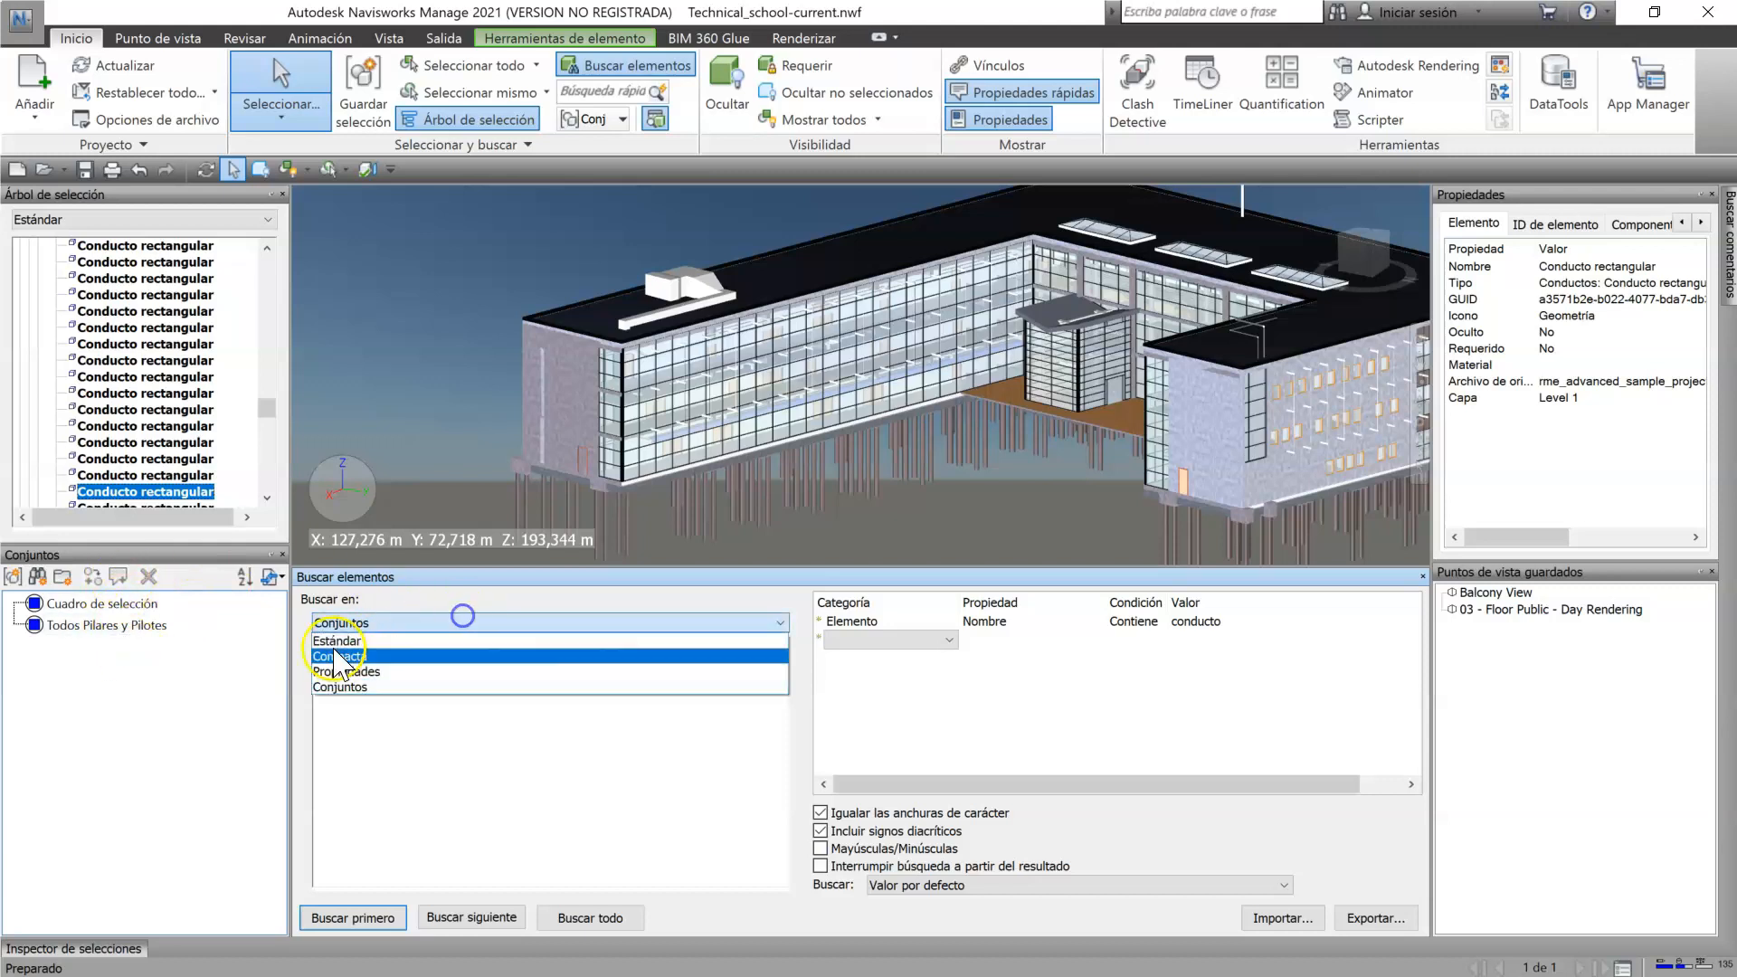
pyautogui.click(688, 683)
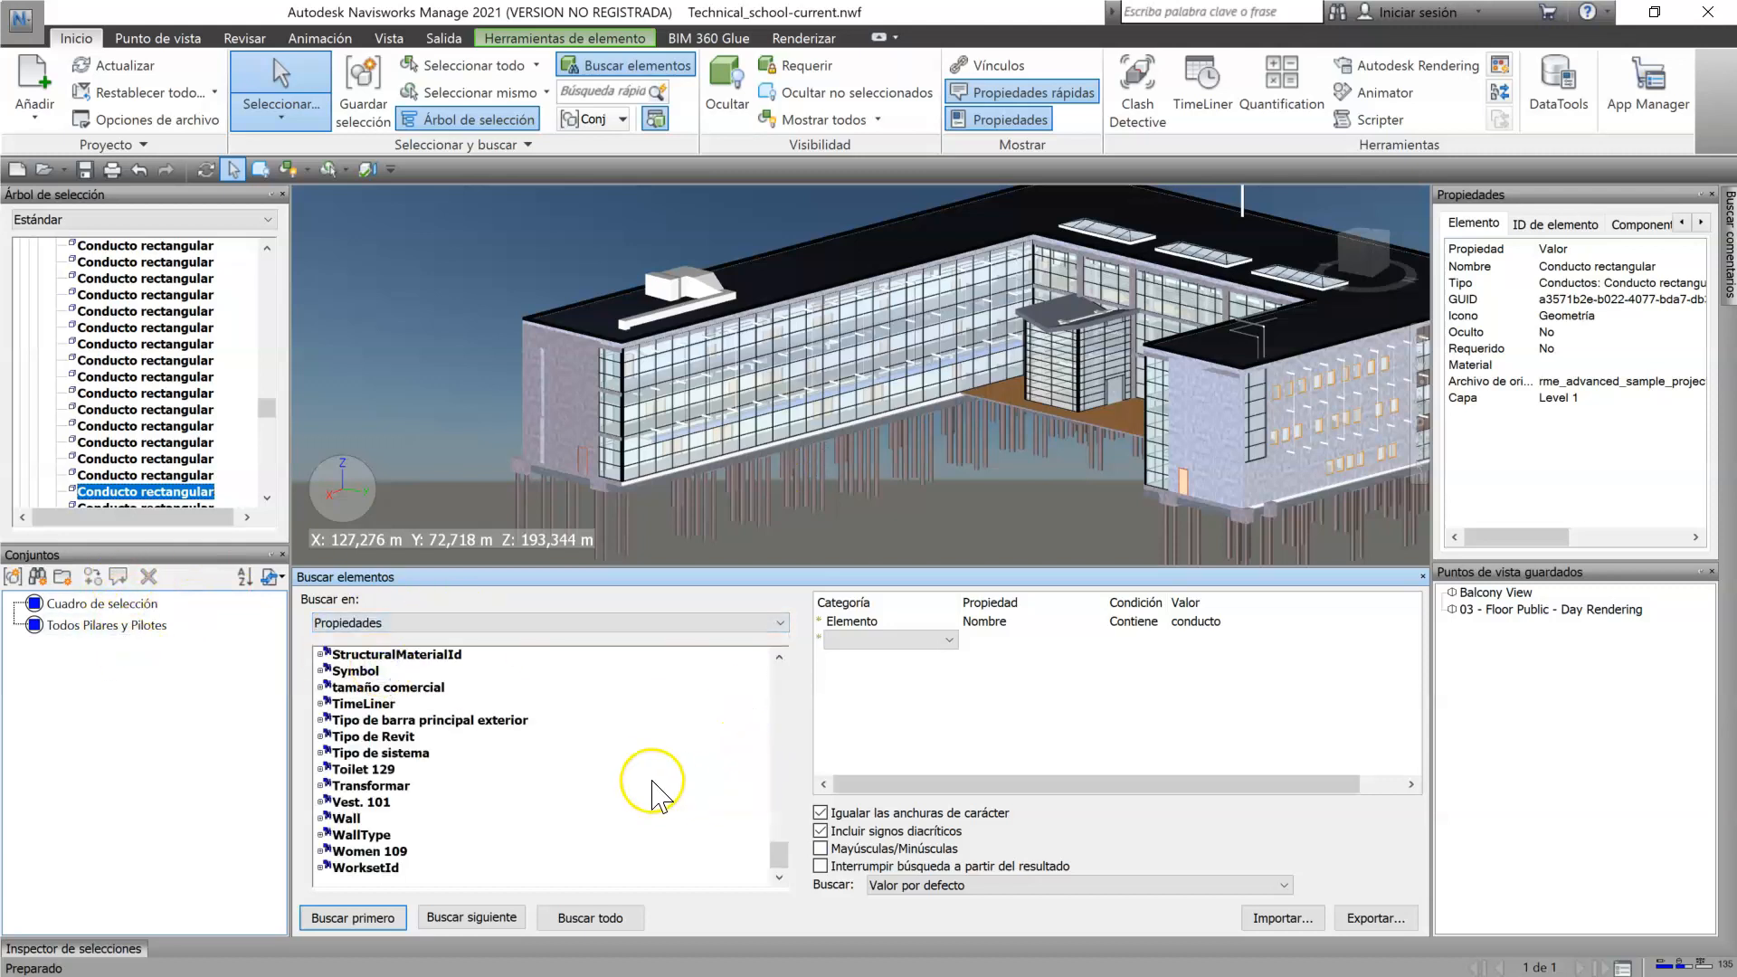
pyautogui.scroll(15, 543, 779)
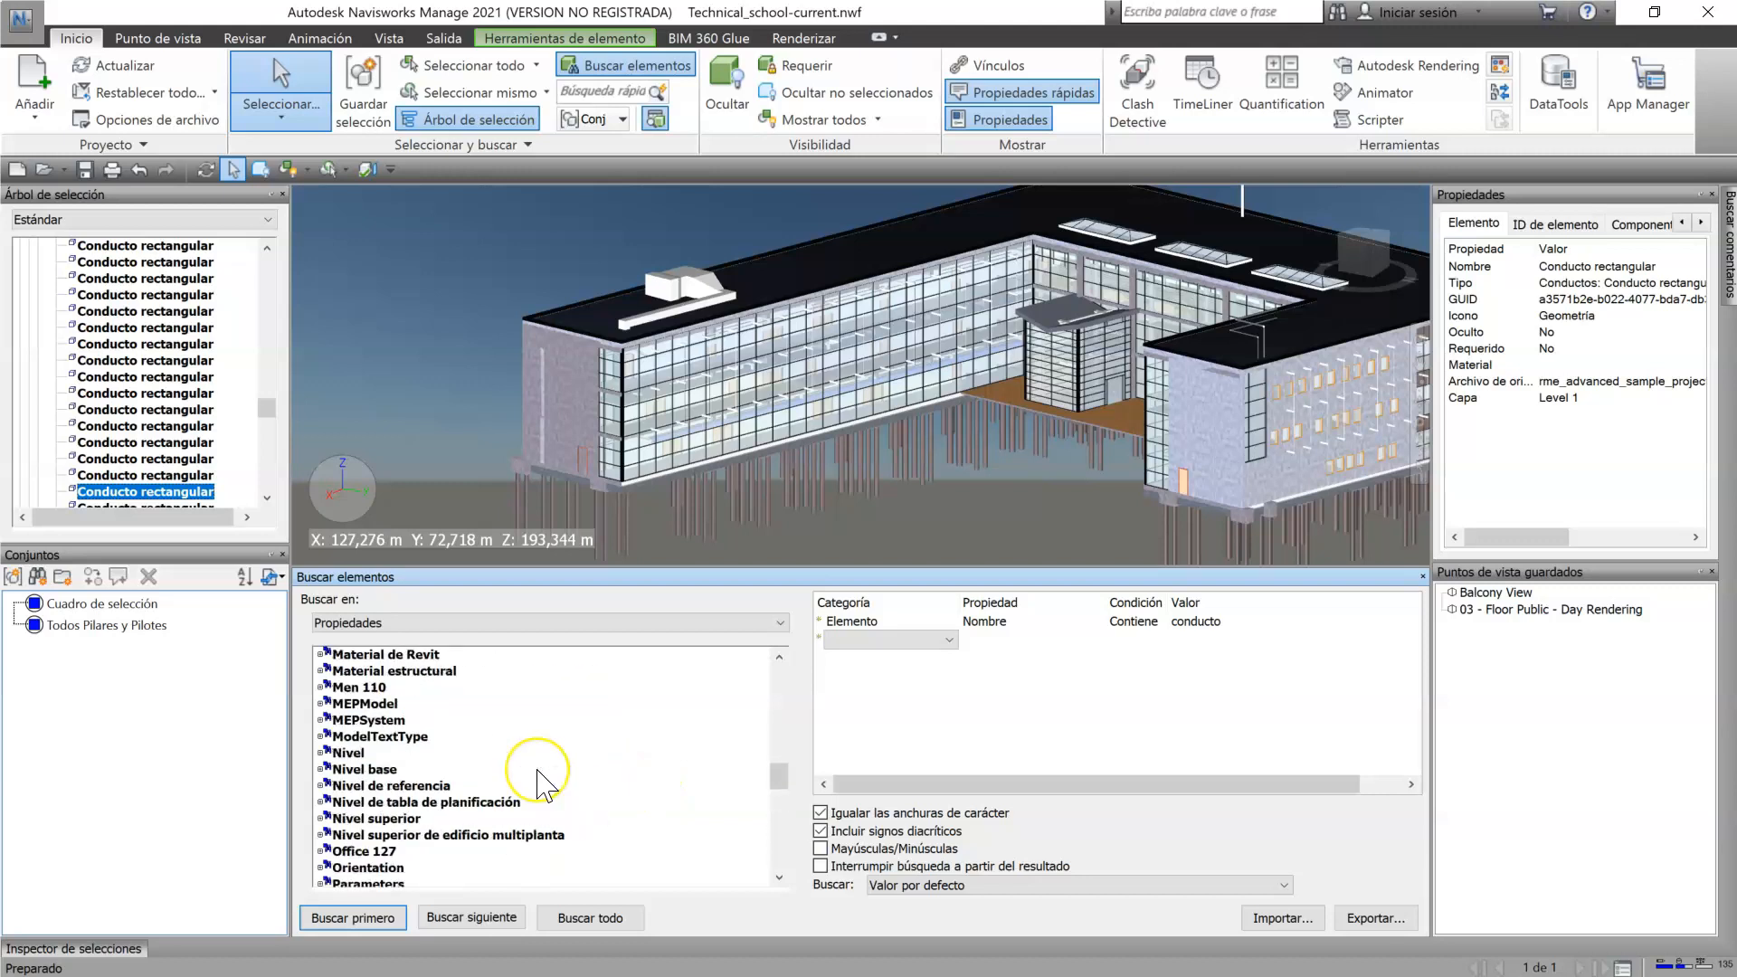
pyautogui.scroll(3, 540, 784)
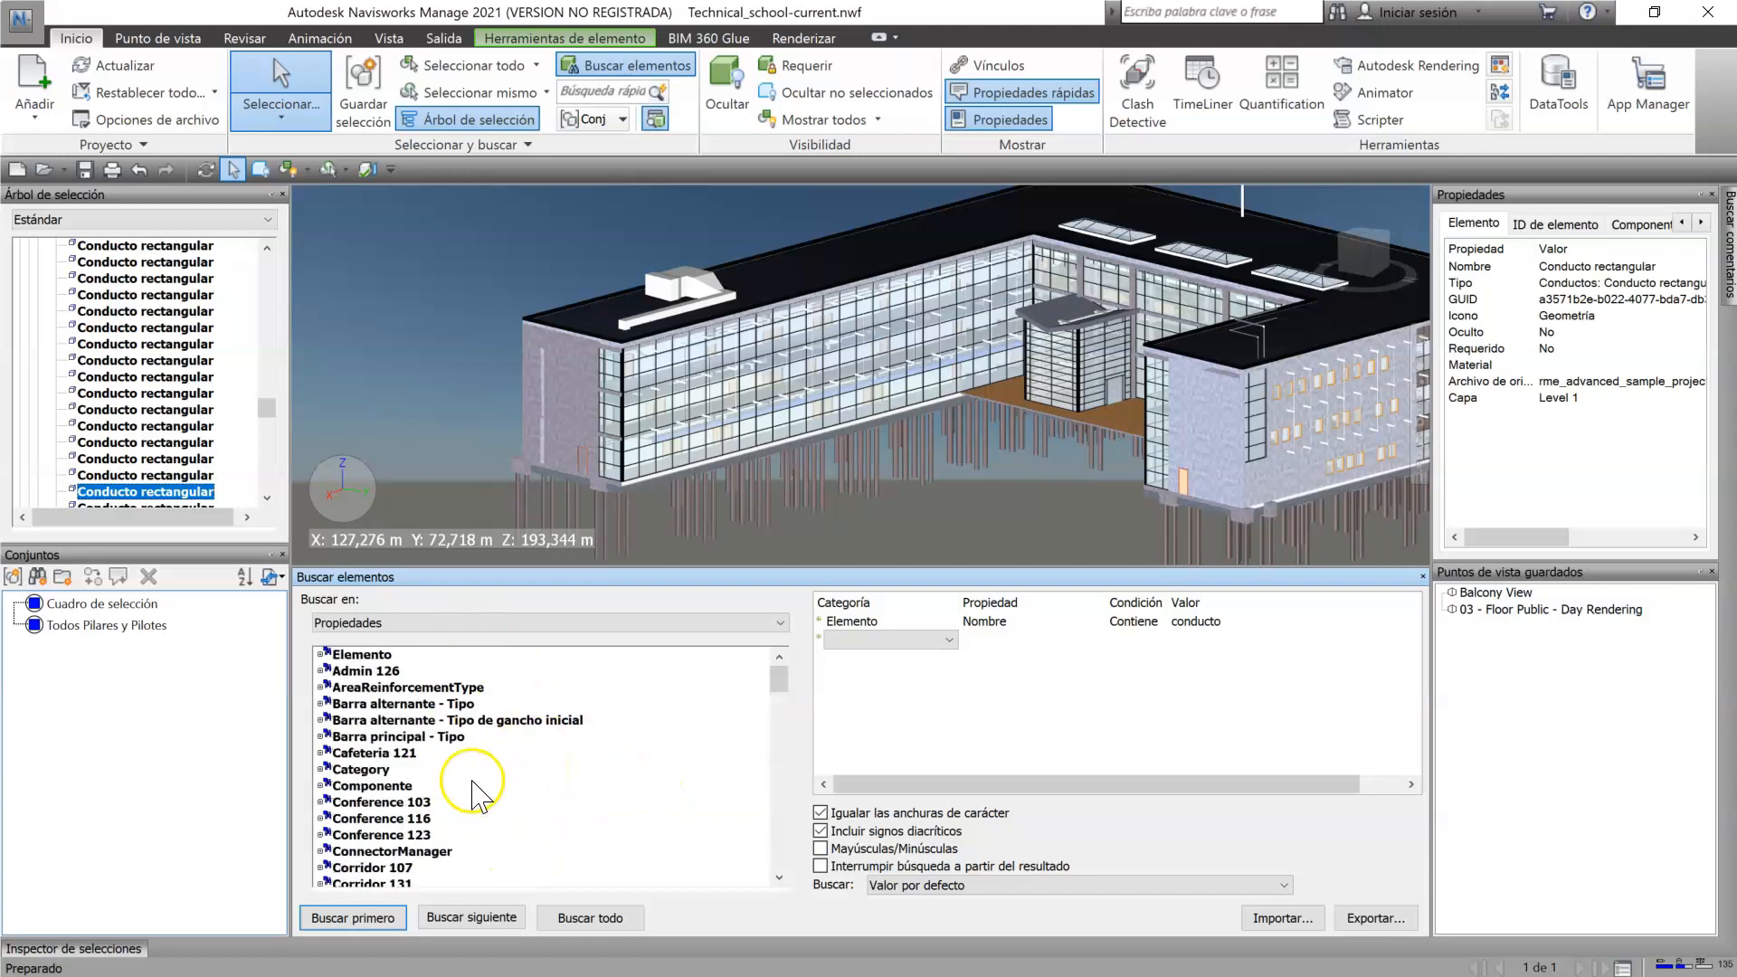
# Step: Expand the Componente category and its Categoría property in the search tree, browse the category values, and pick Muros
pyautogui.scroll(4, 473, 797)
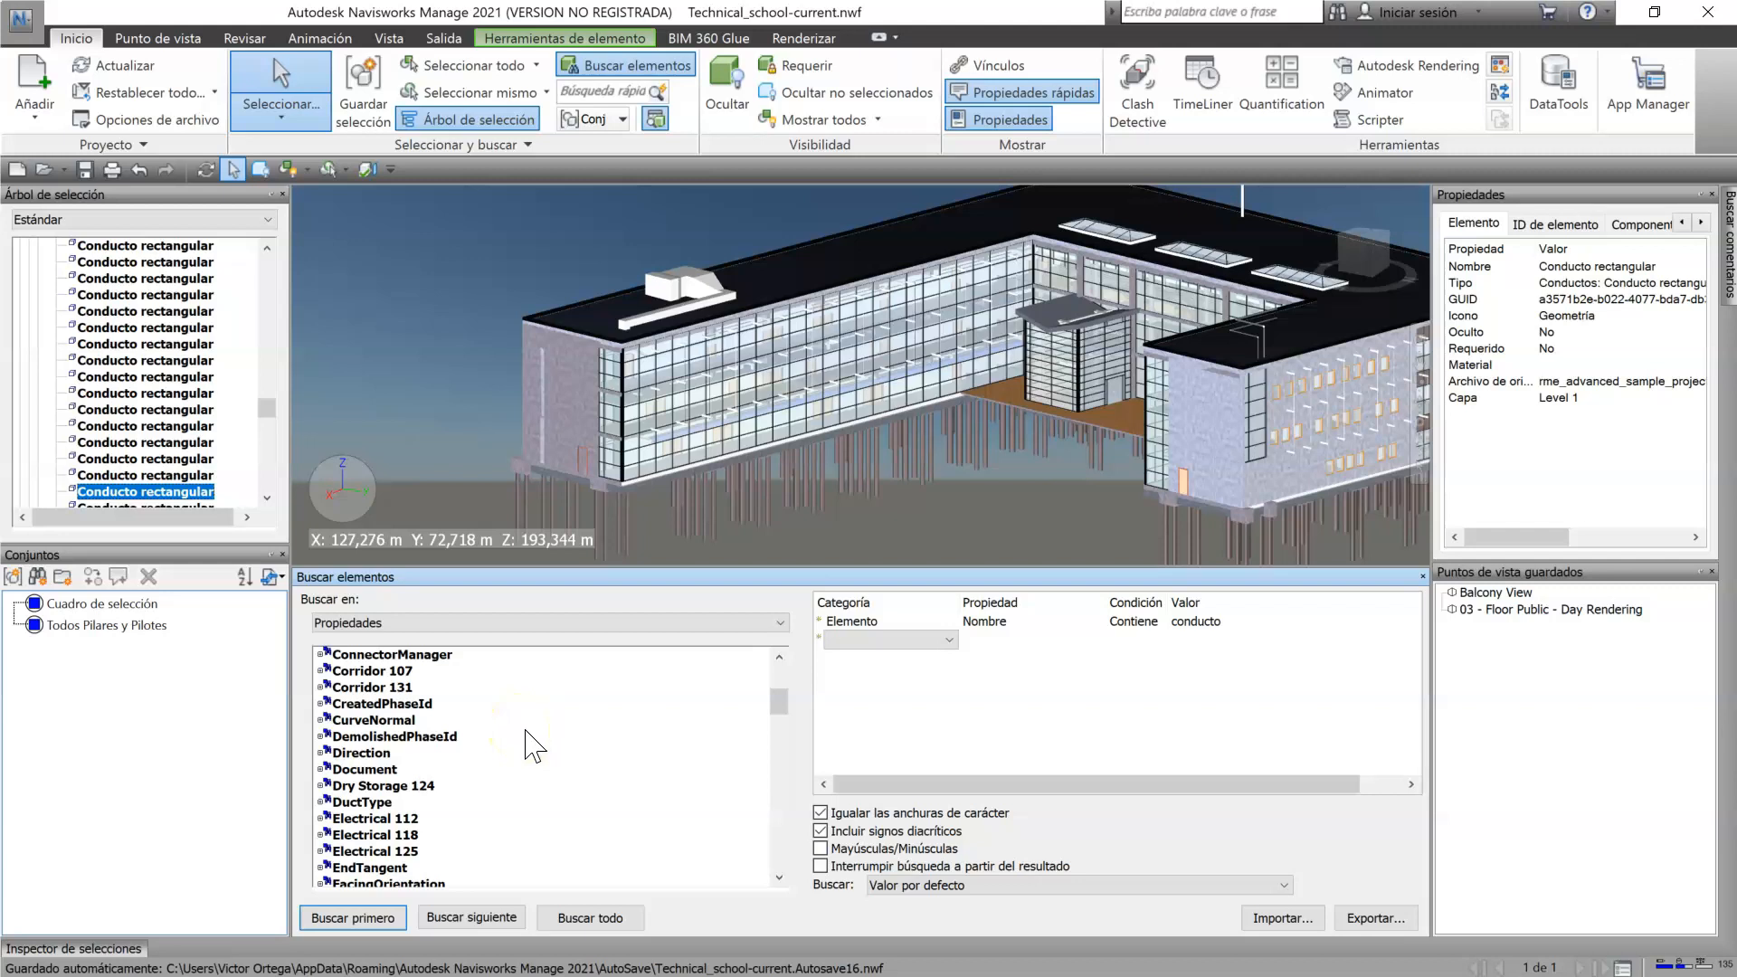
pyautogui.scroll(4, 534, 744)
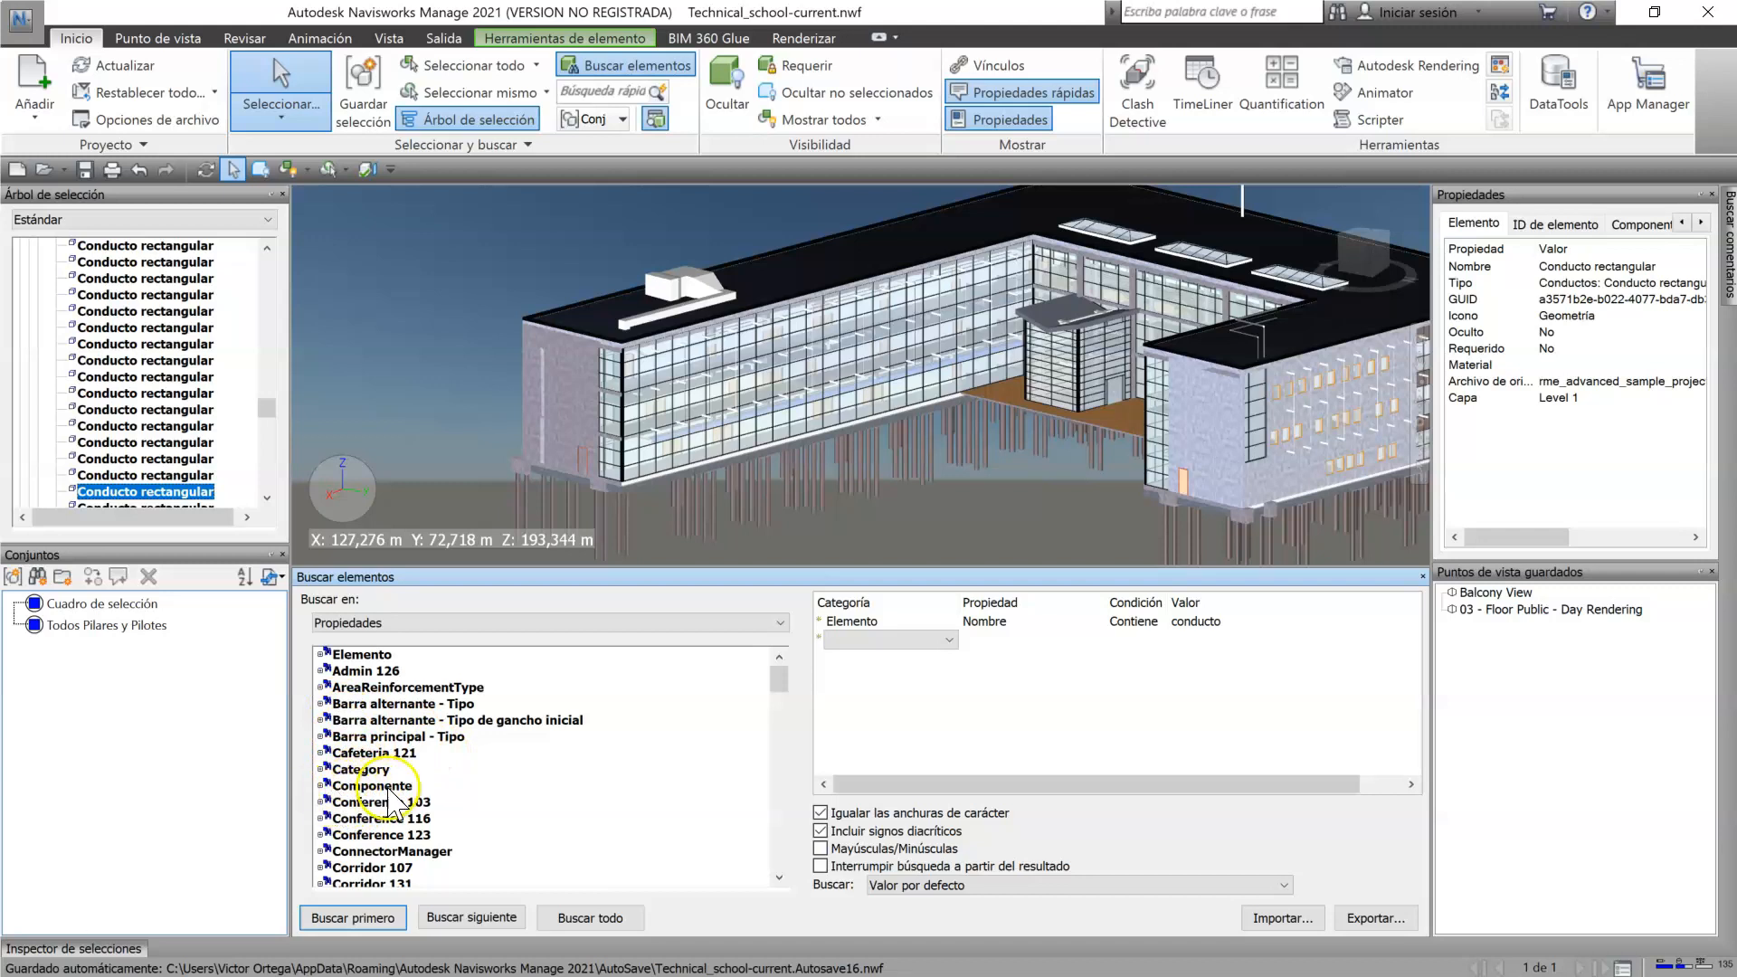
pyautogui.click(348, 787)
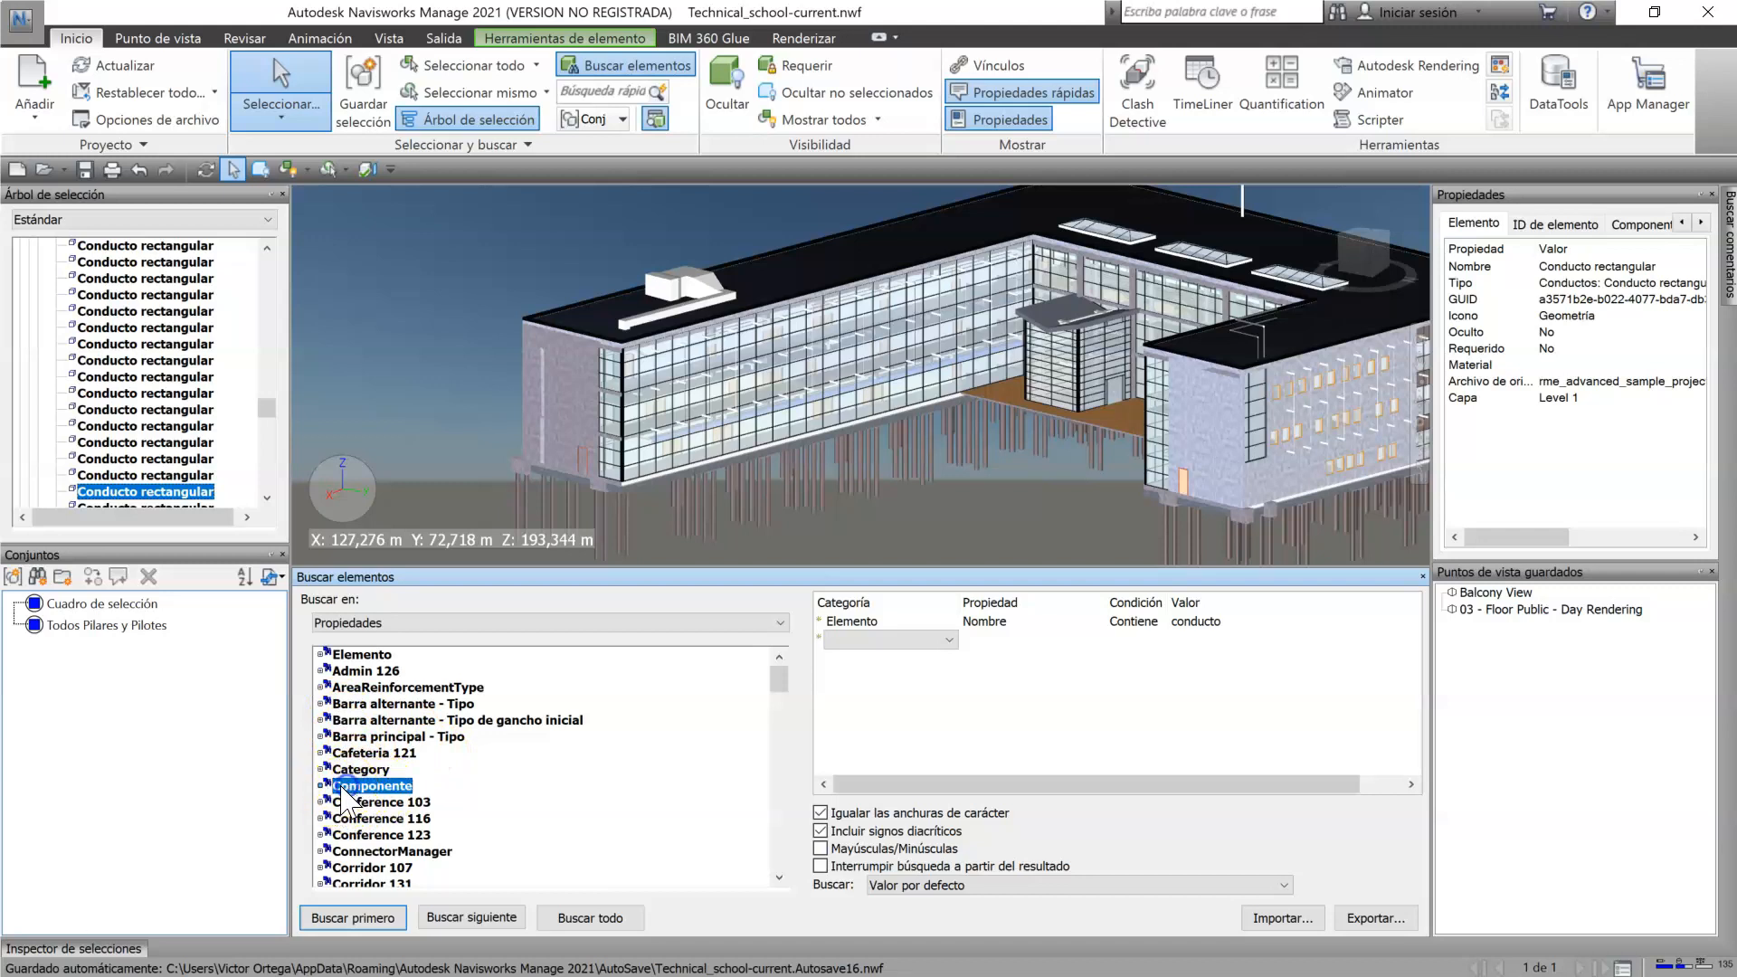
pyautogui.click(321, 785)
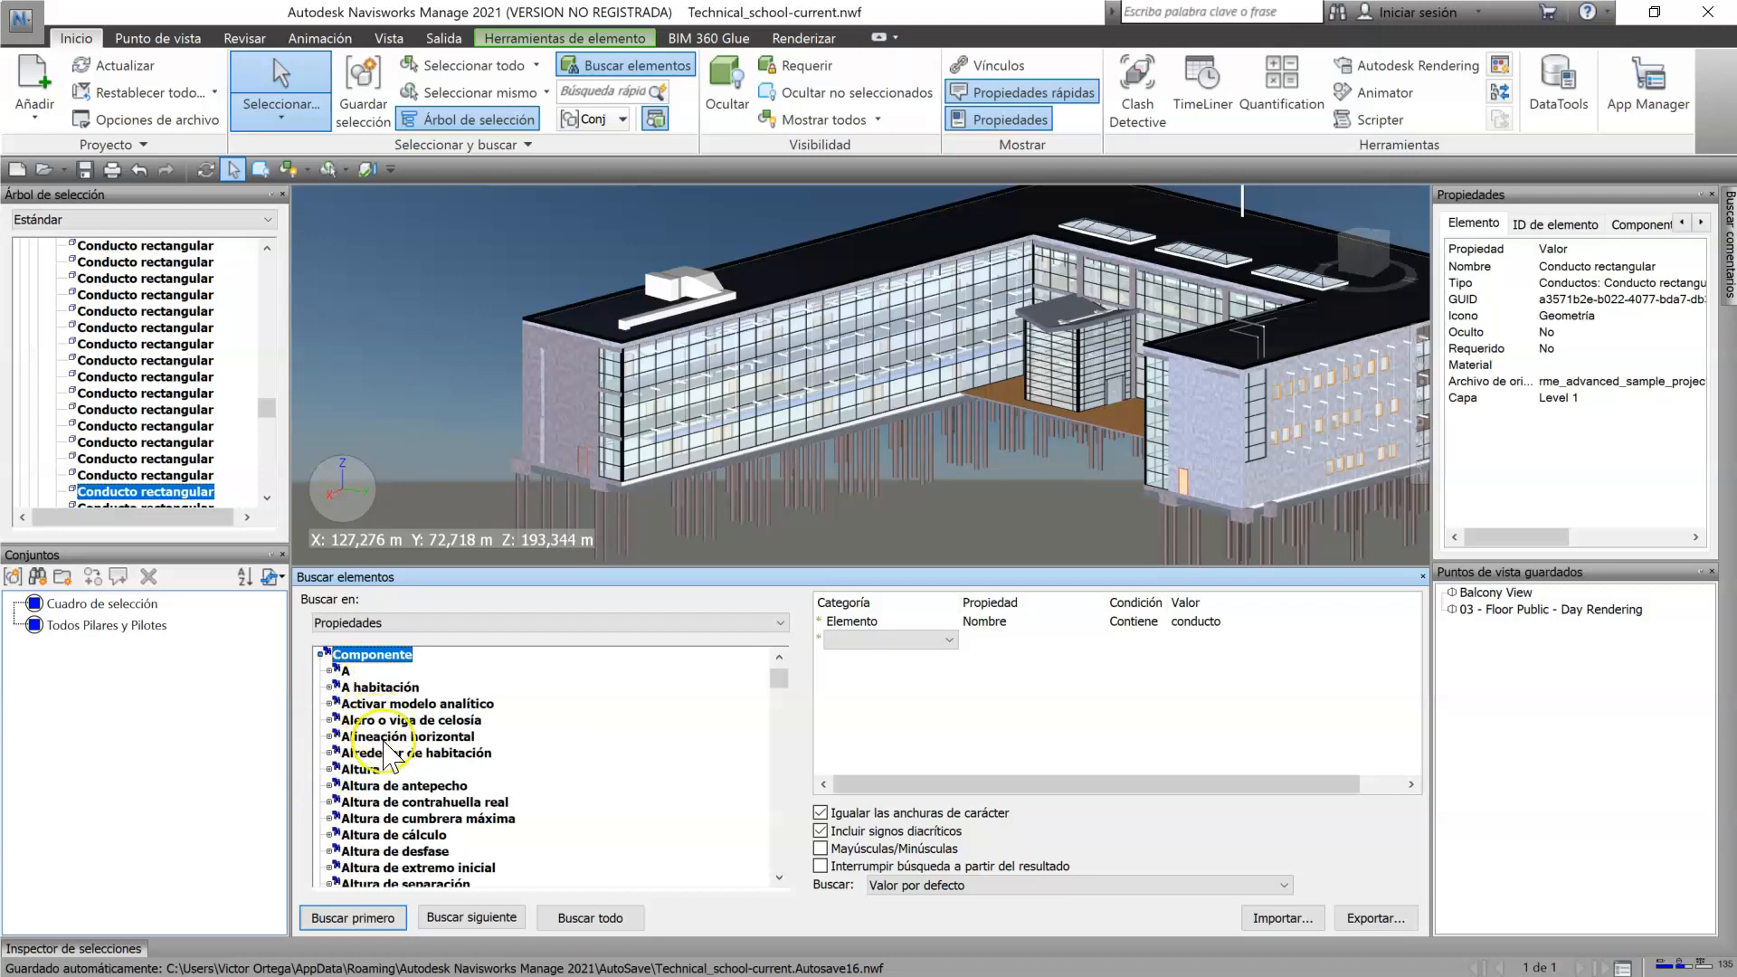
pyautogui.scroll(-10, 378, 792)
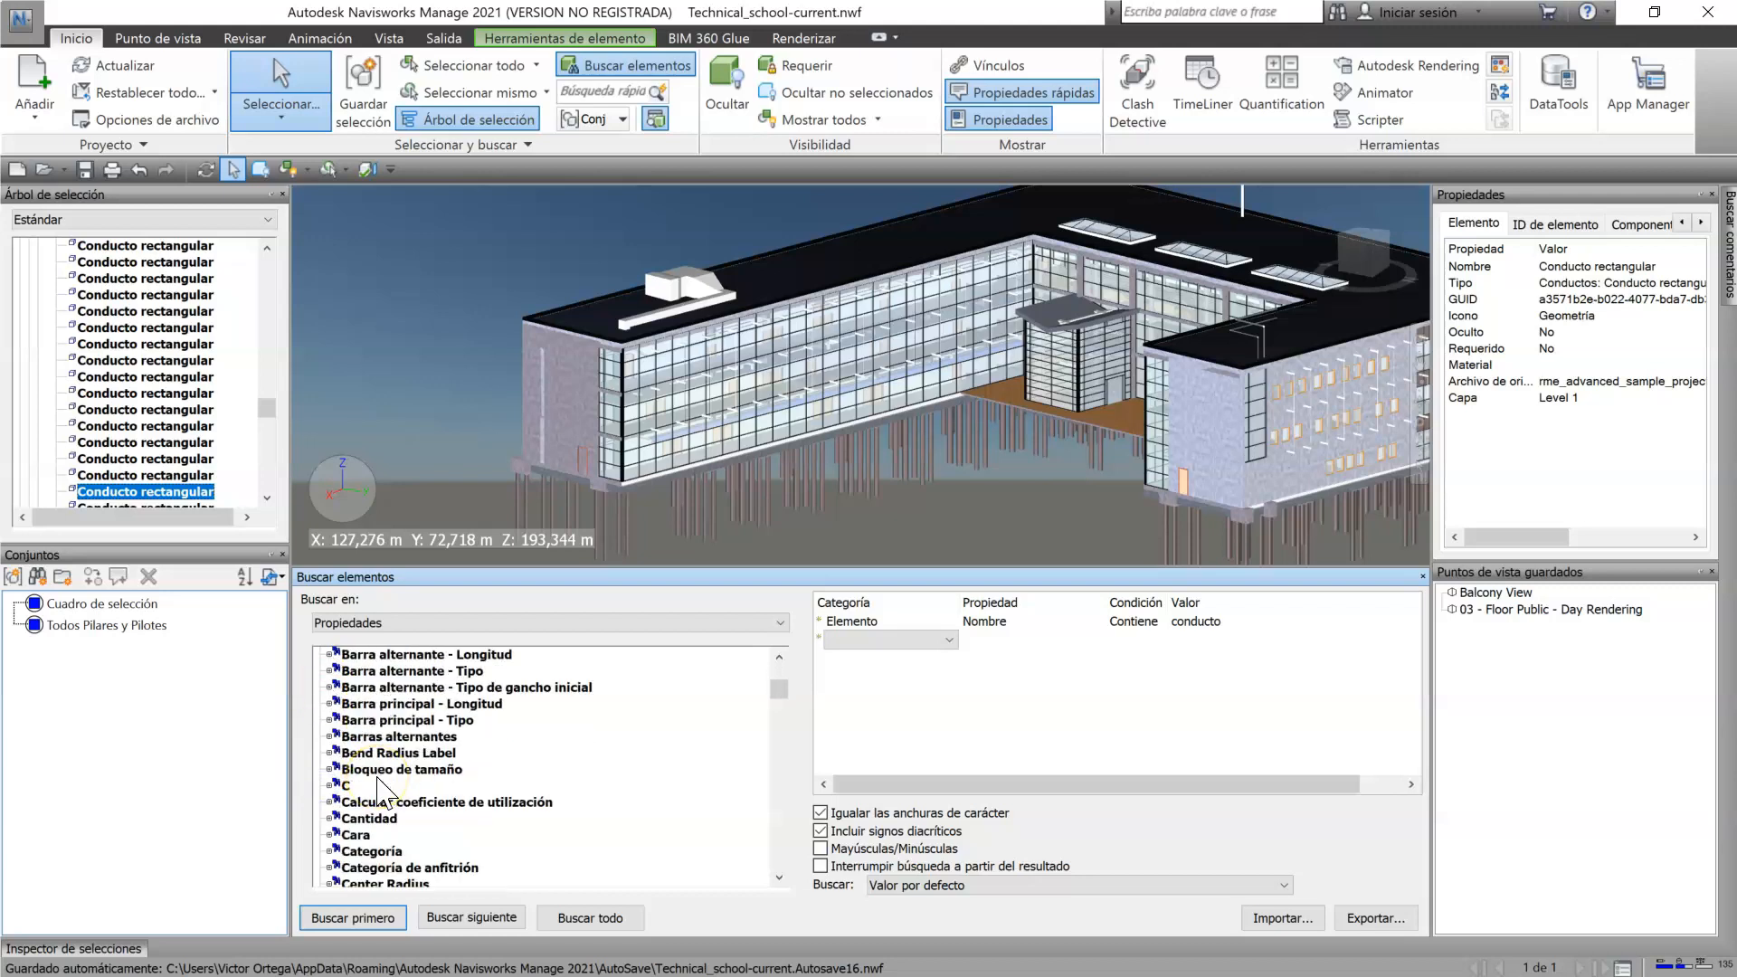
pyautogui.scroll(-2, 380, 793)
pyautogui.click(328, 752)
pyautogui.scroll(-10, 396, 769)
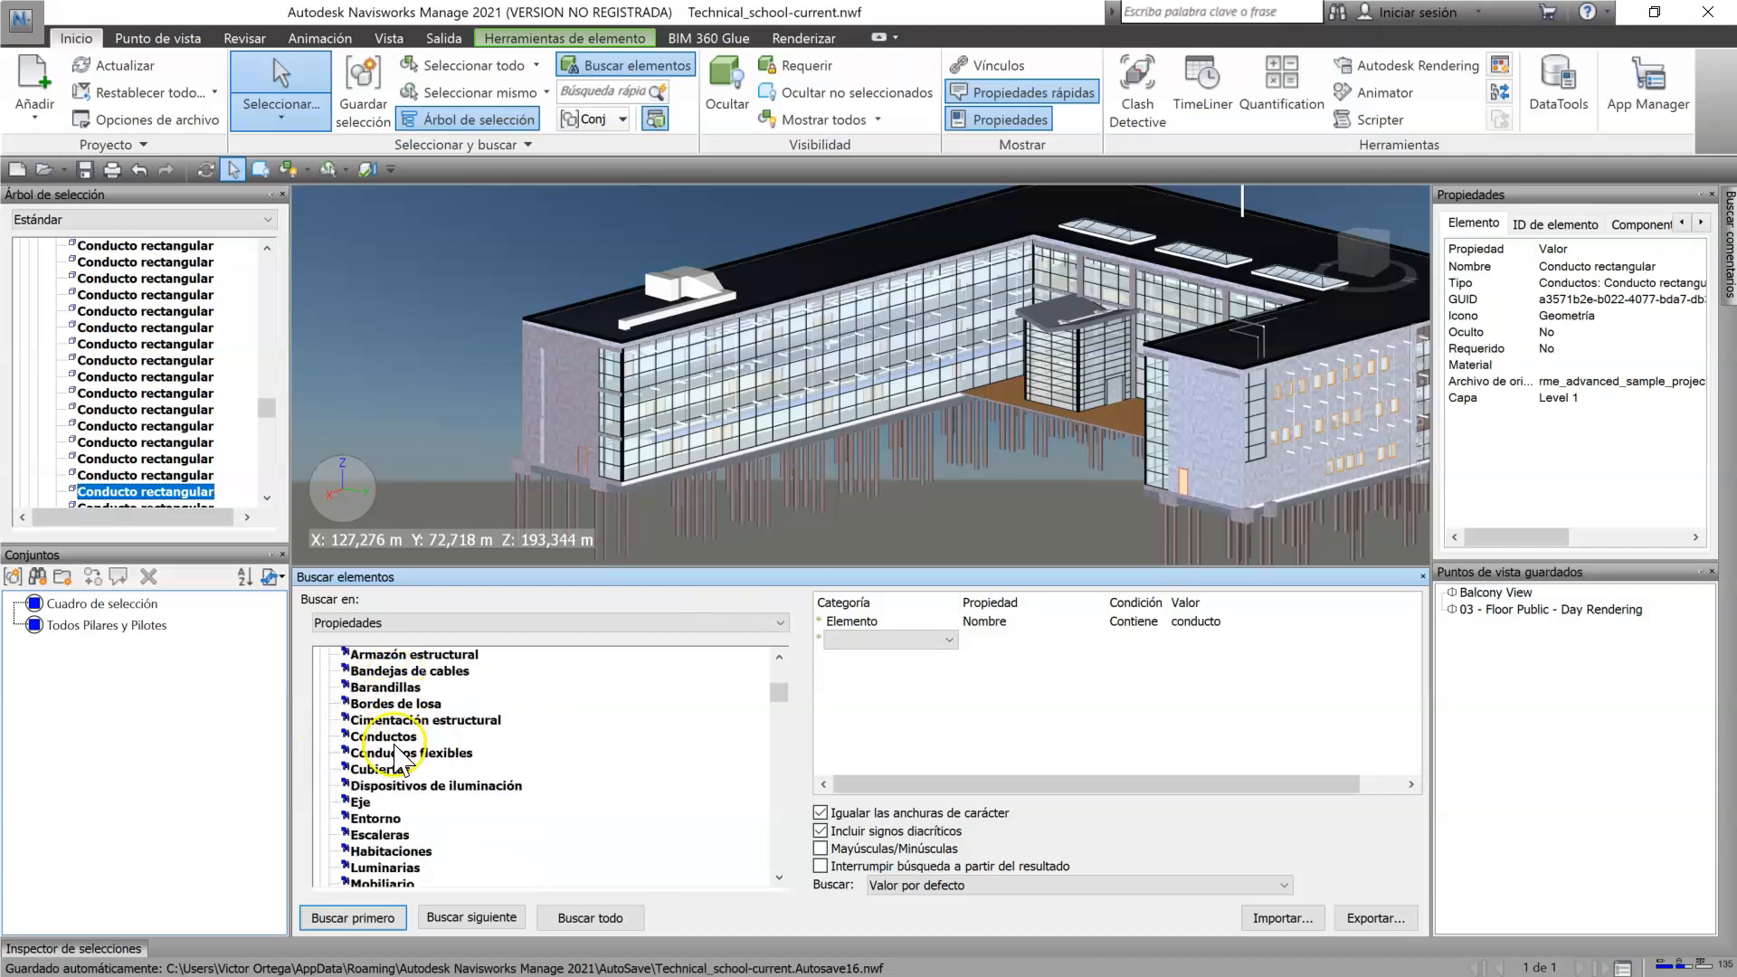
pyautogui.scroll(-1, 391, 801)
pyautogui.scroll(3, 391, 830)
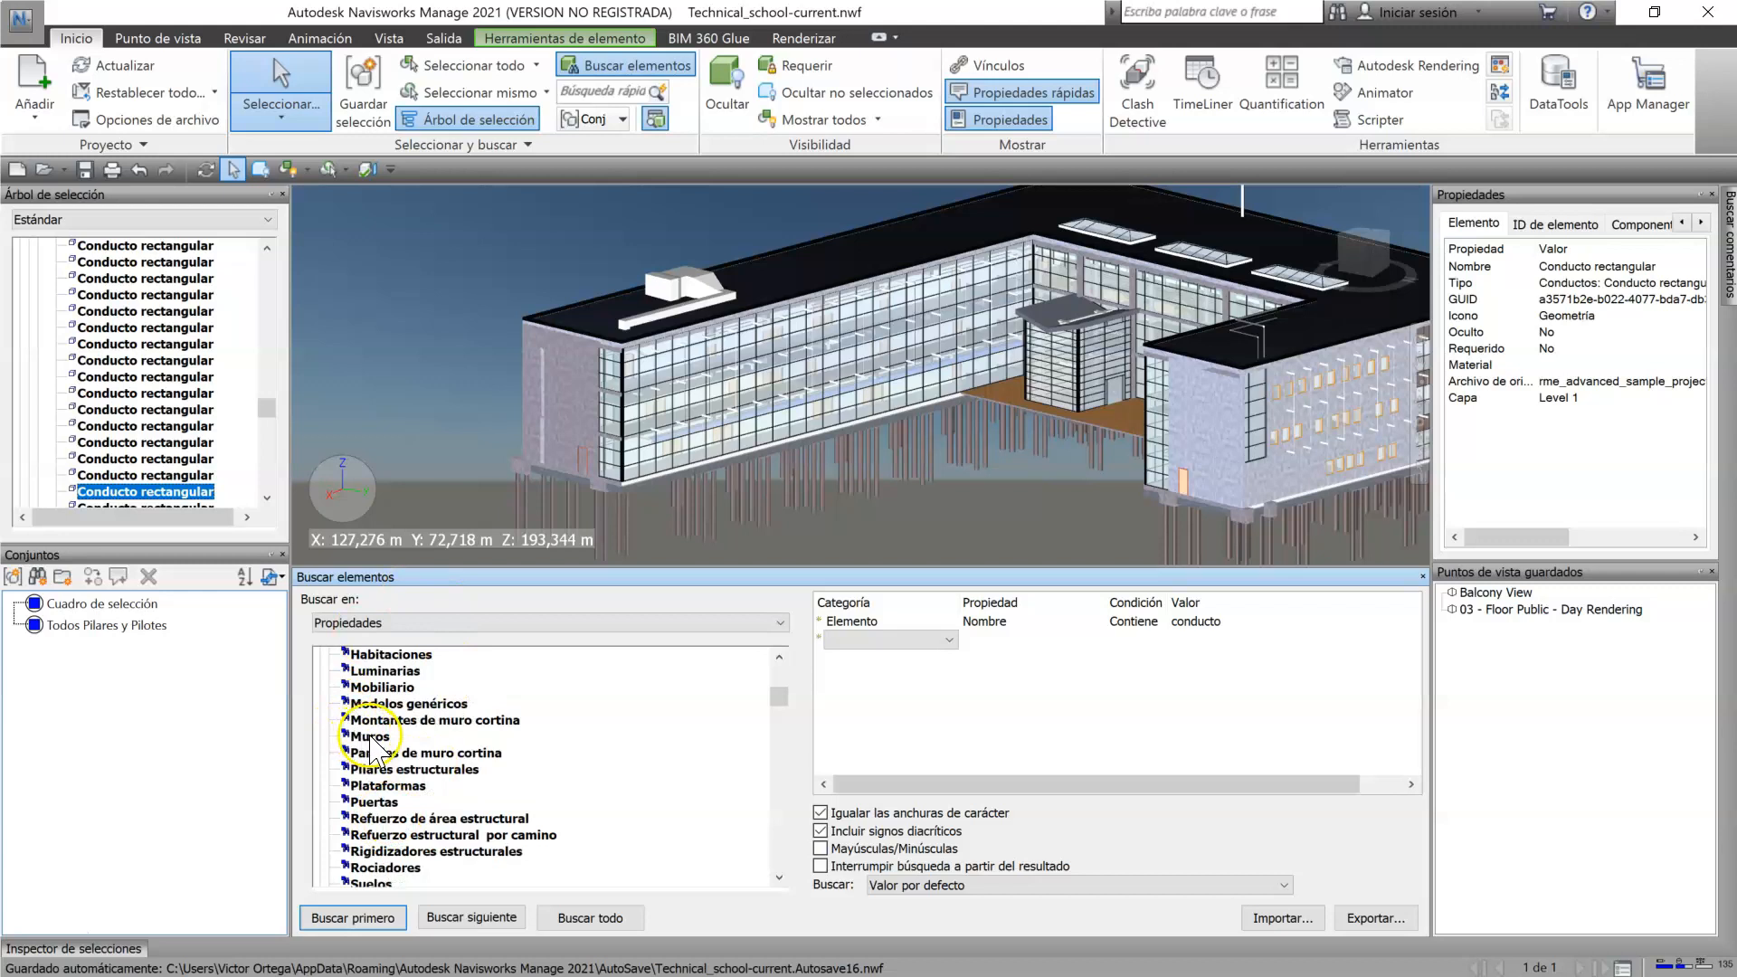
pyautogui.click(371, 736)
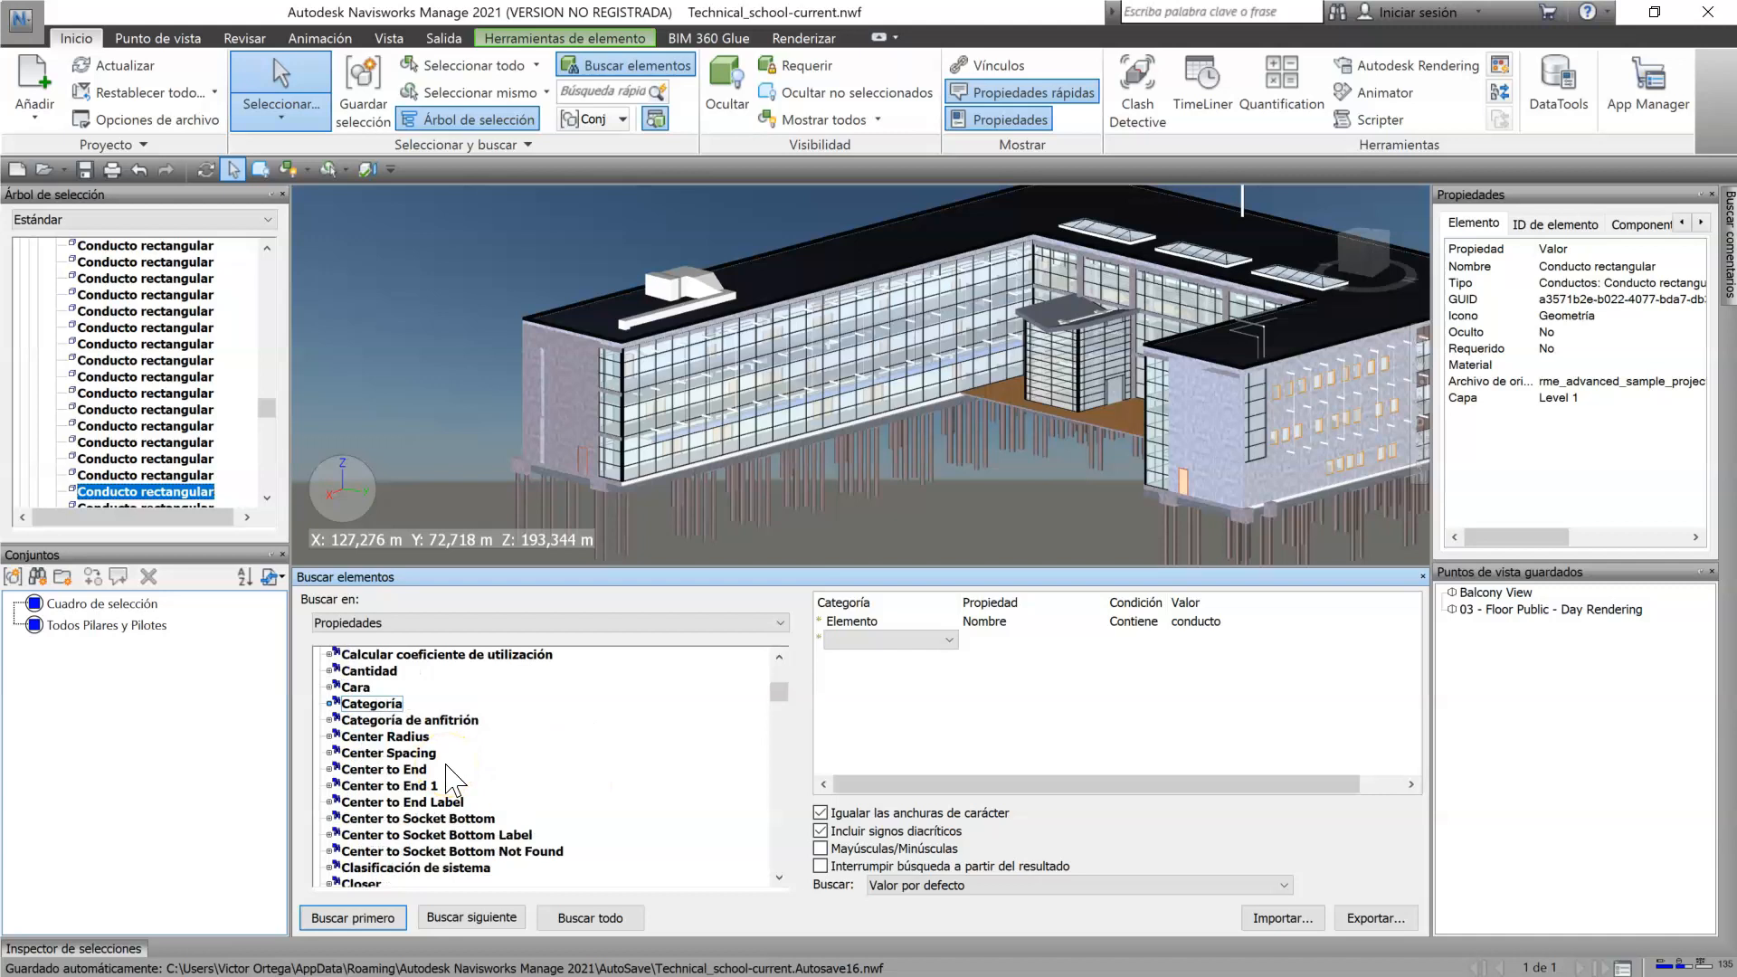
# Step: Collapse the Componente category and expand the Tipo values under the Elemento category in the search tree
pyautogui.moveTo(779, 692); pyautogui.dragTo(779, 655)
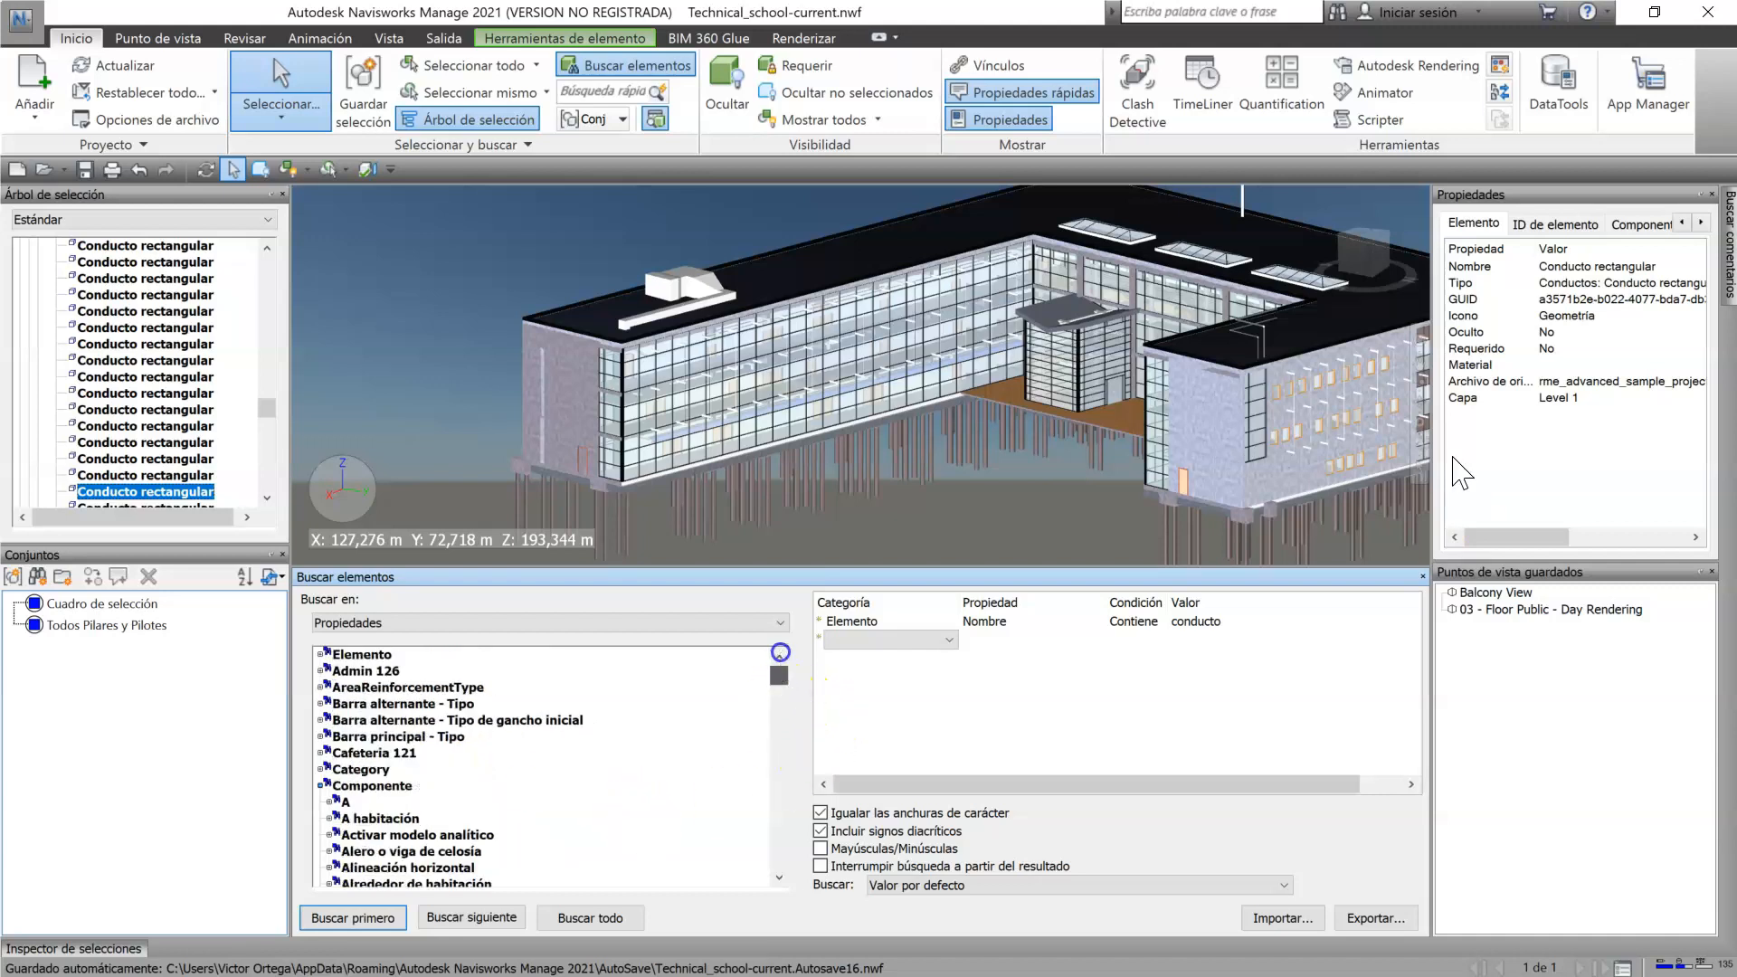
pyautogui.click(324, 786)
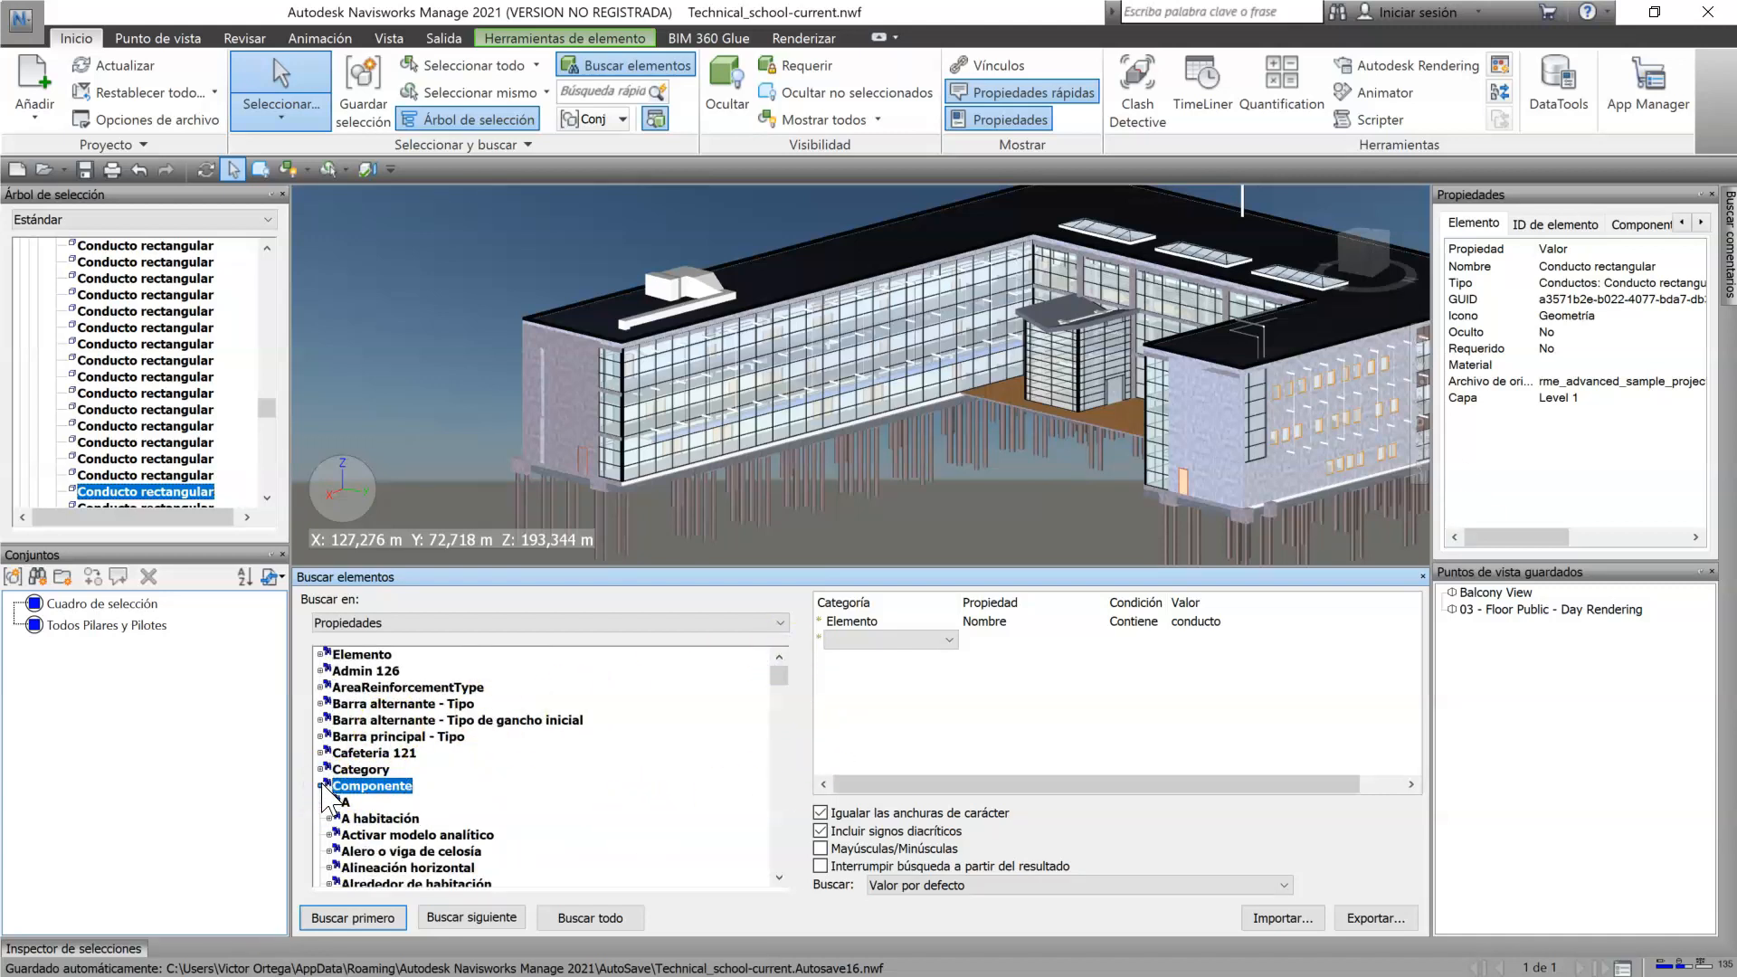
pyautogui.click(323, 785)
pyautogui.click(319, 653)
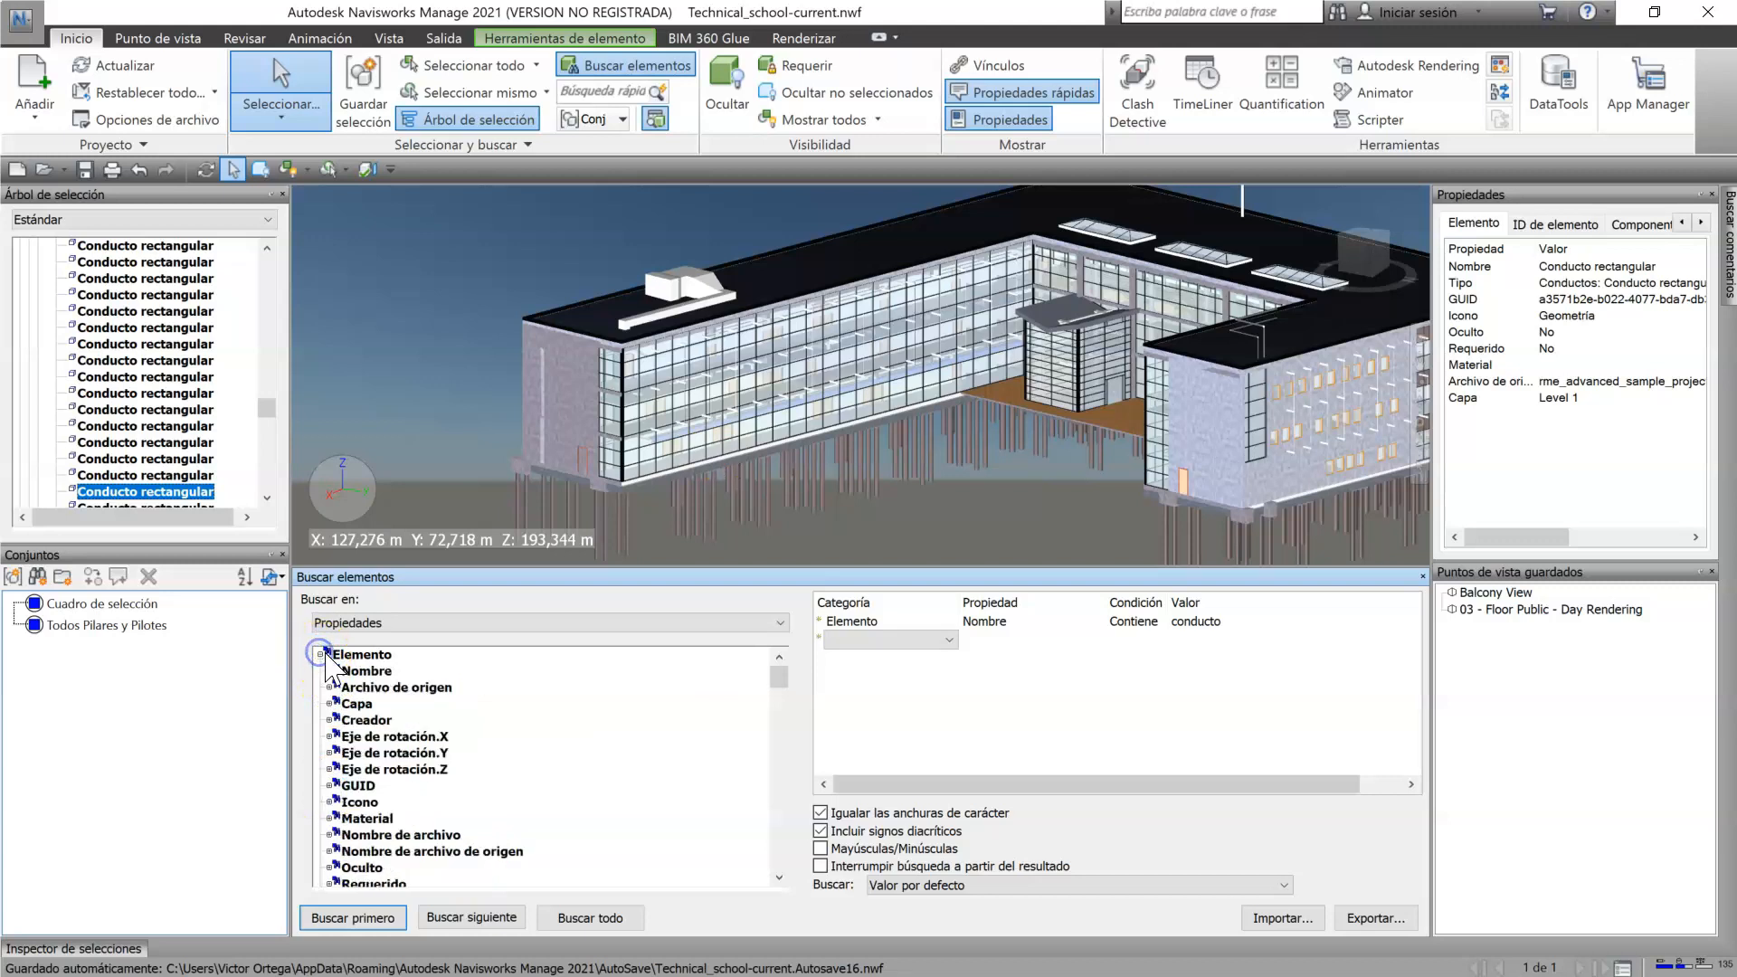
pyautogui.scroll(-2, 355, 817)
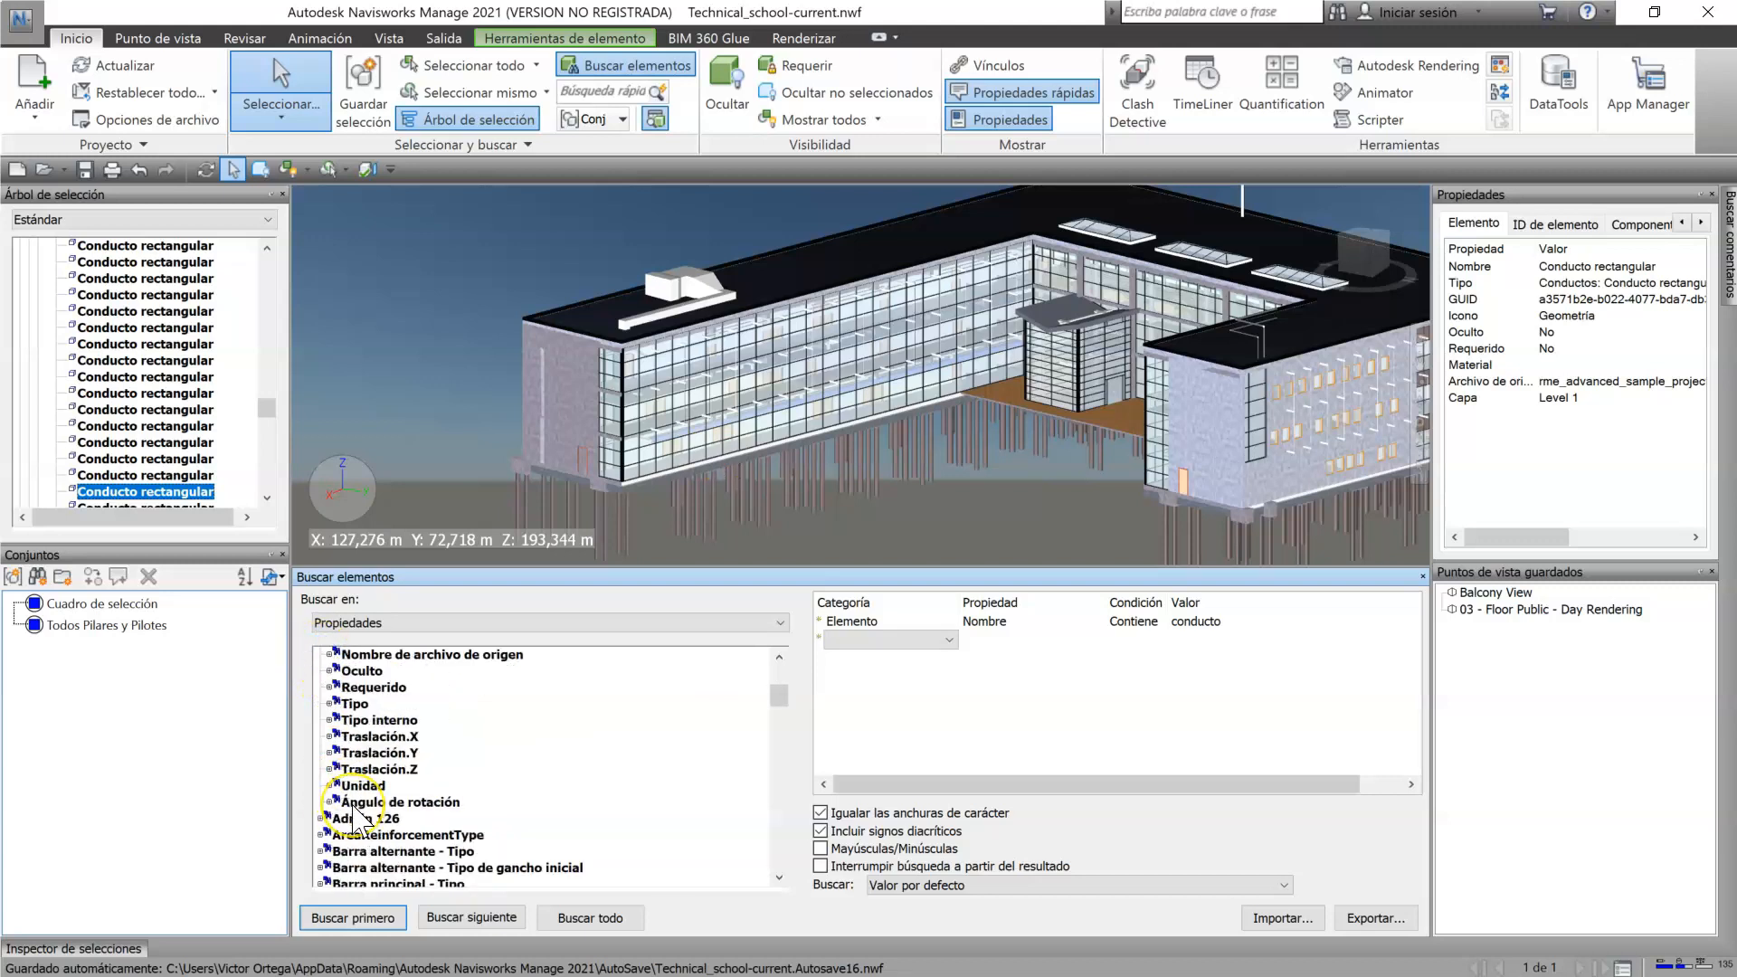
pyautogui.click(329, 801)
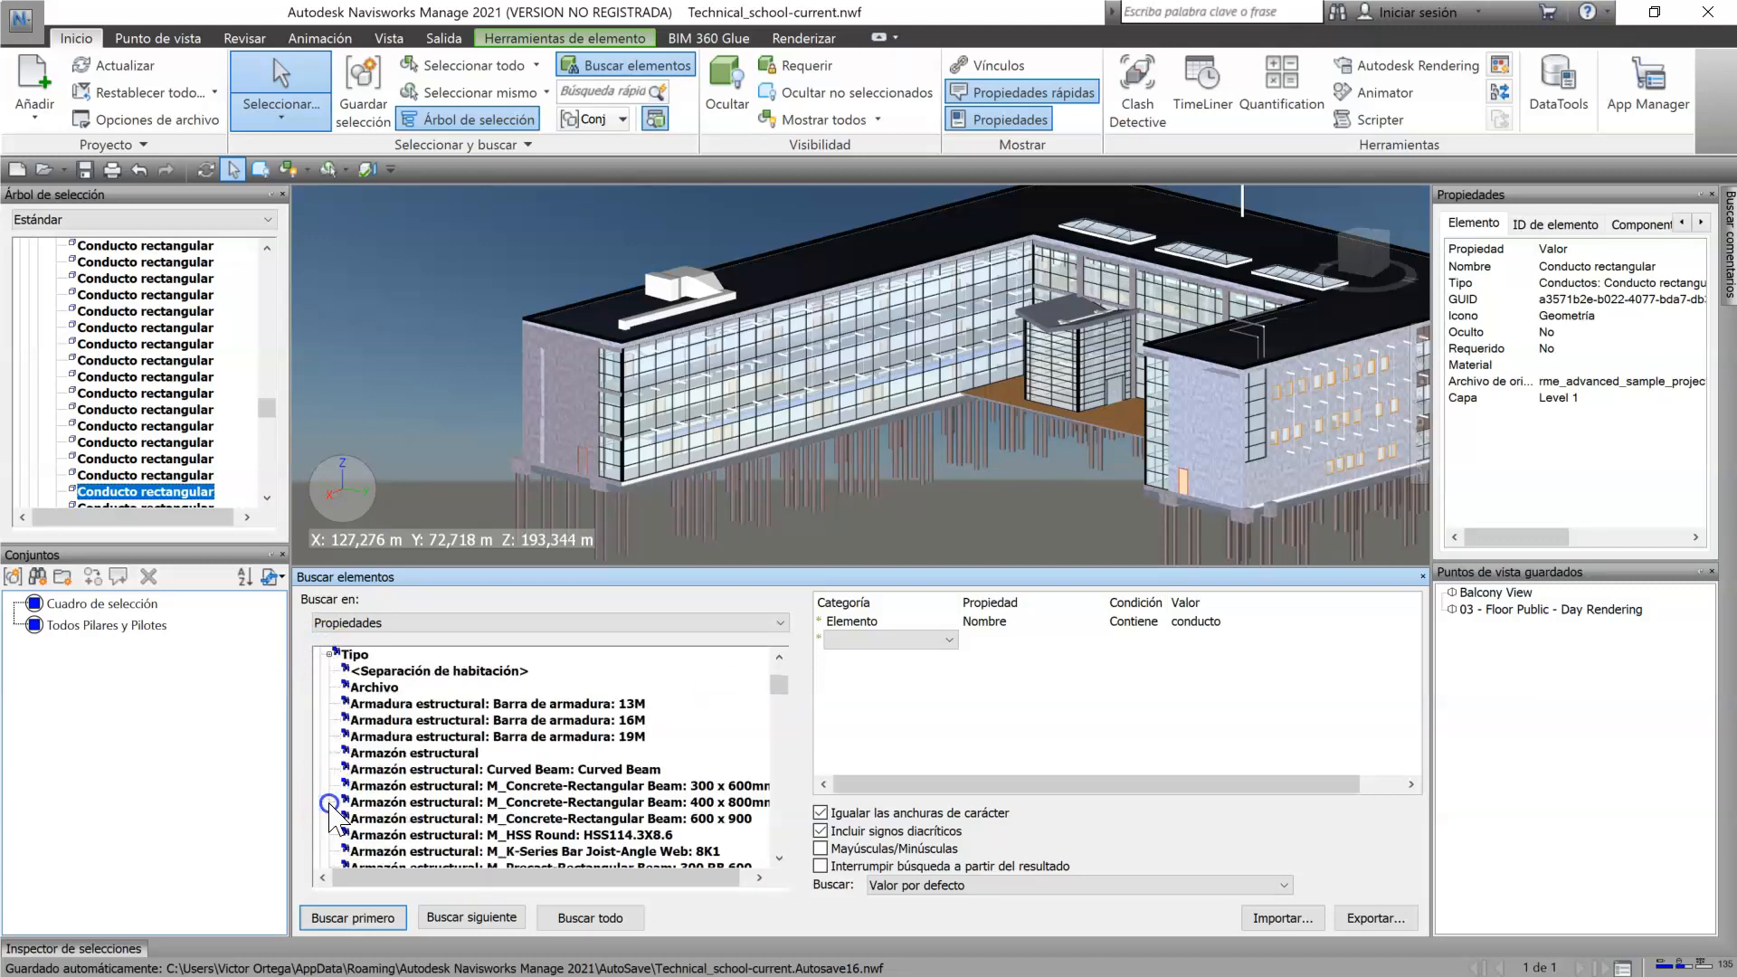
# Step: Select all Muro básico types from Exterior - 300mm Concrete to Parapet Wall, and narrow the selection to Generic - 200mm
pyautogui.scroll(-1, 475, 698)
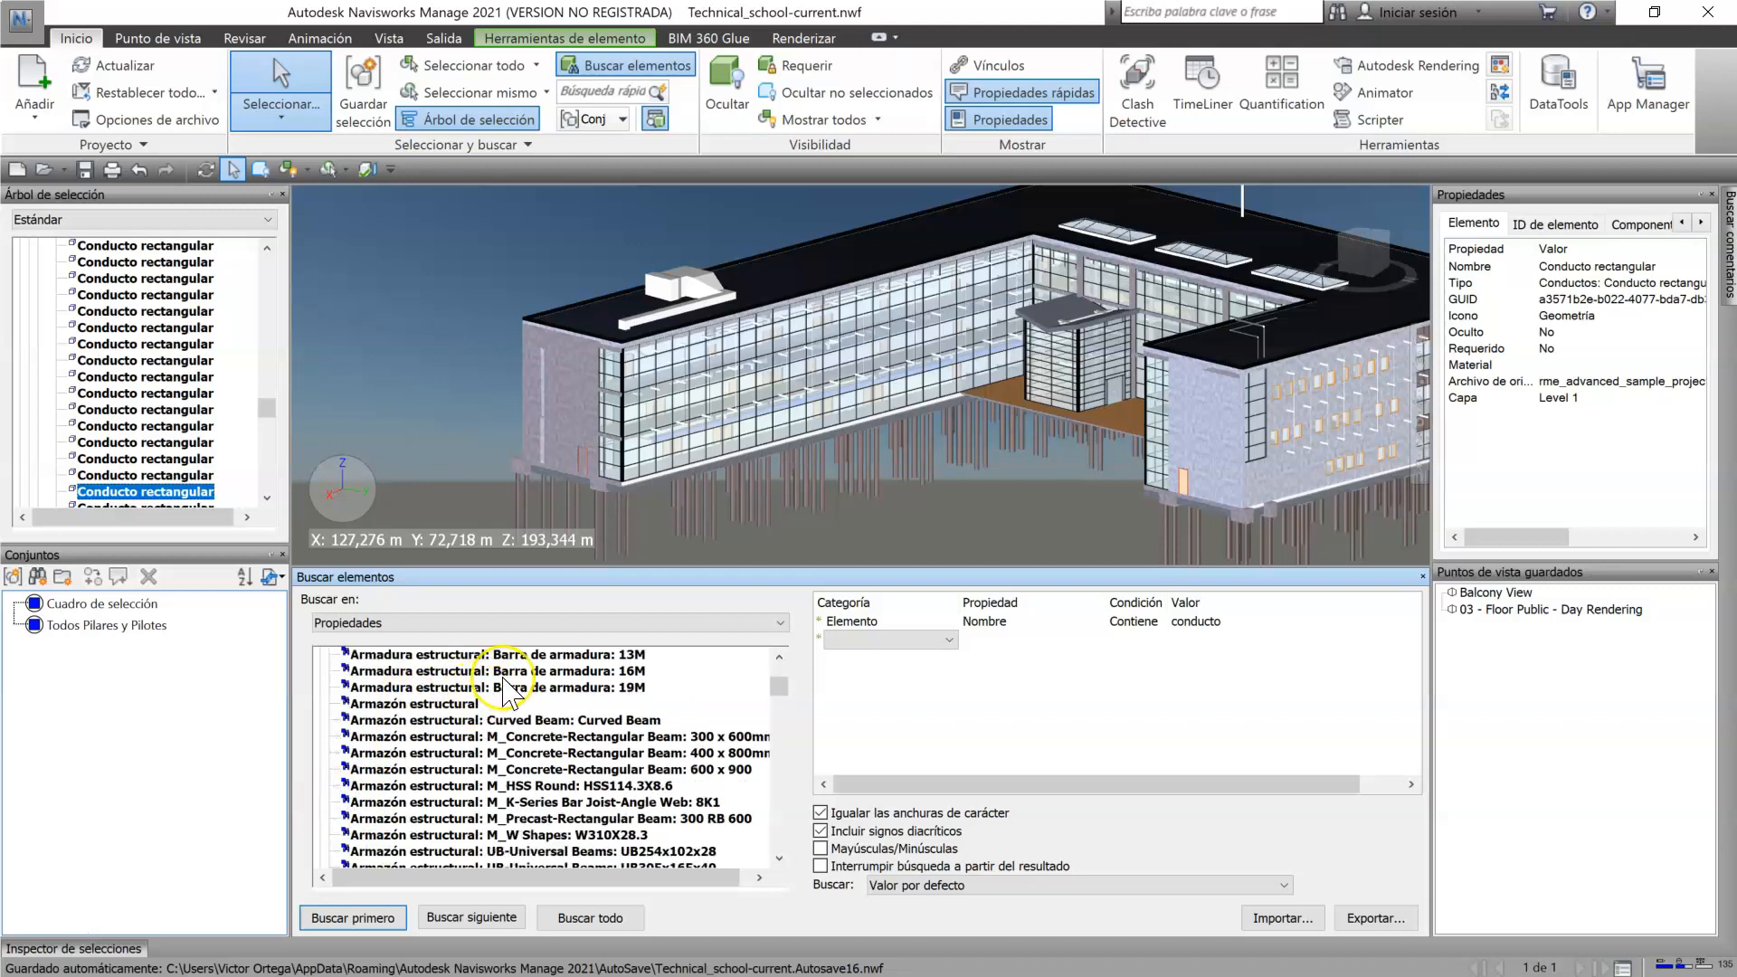
pyautogui.scroll(-10, 504, 683)
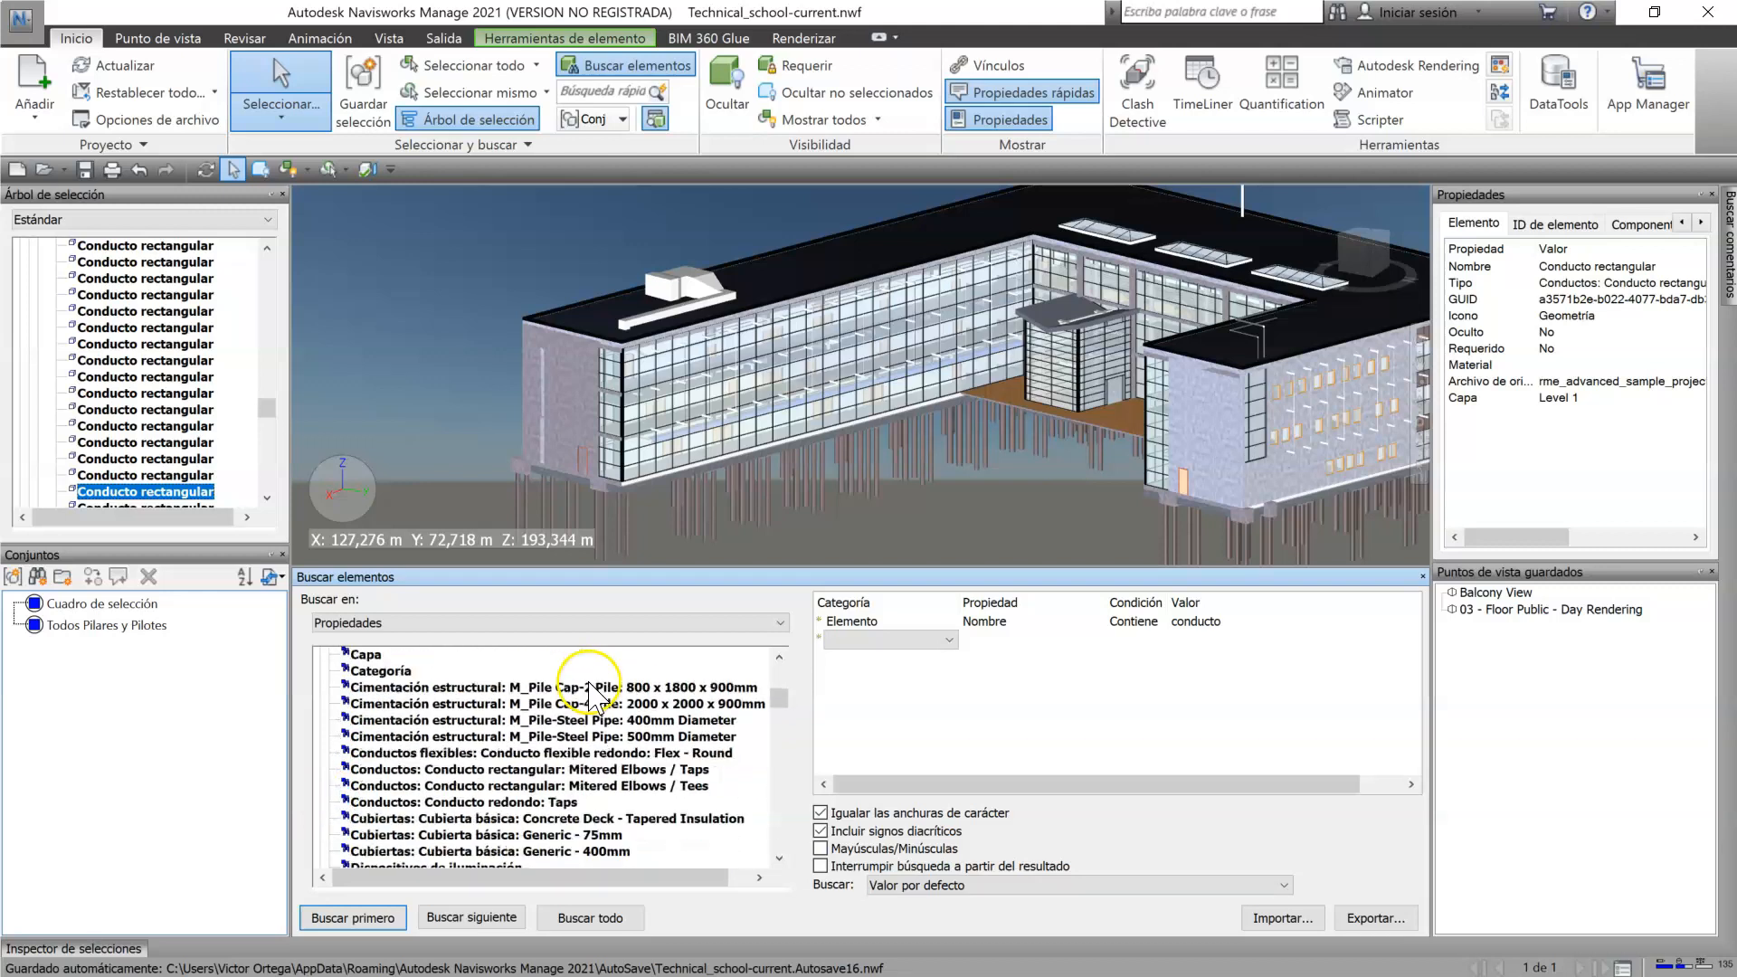
pyautogui.scroll(-5, 570, 692)
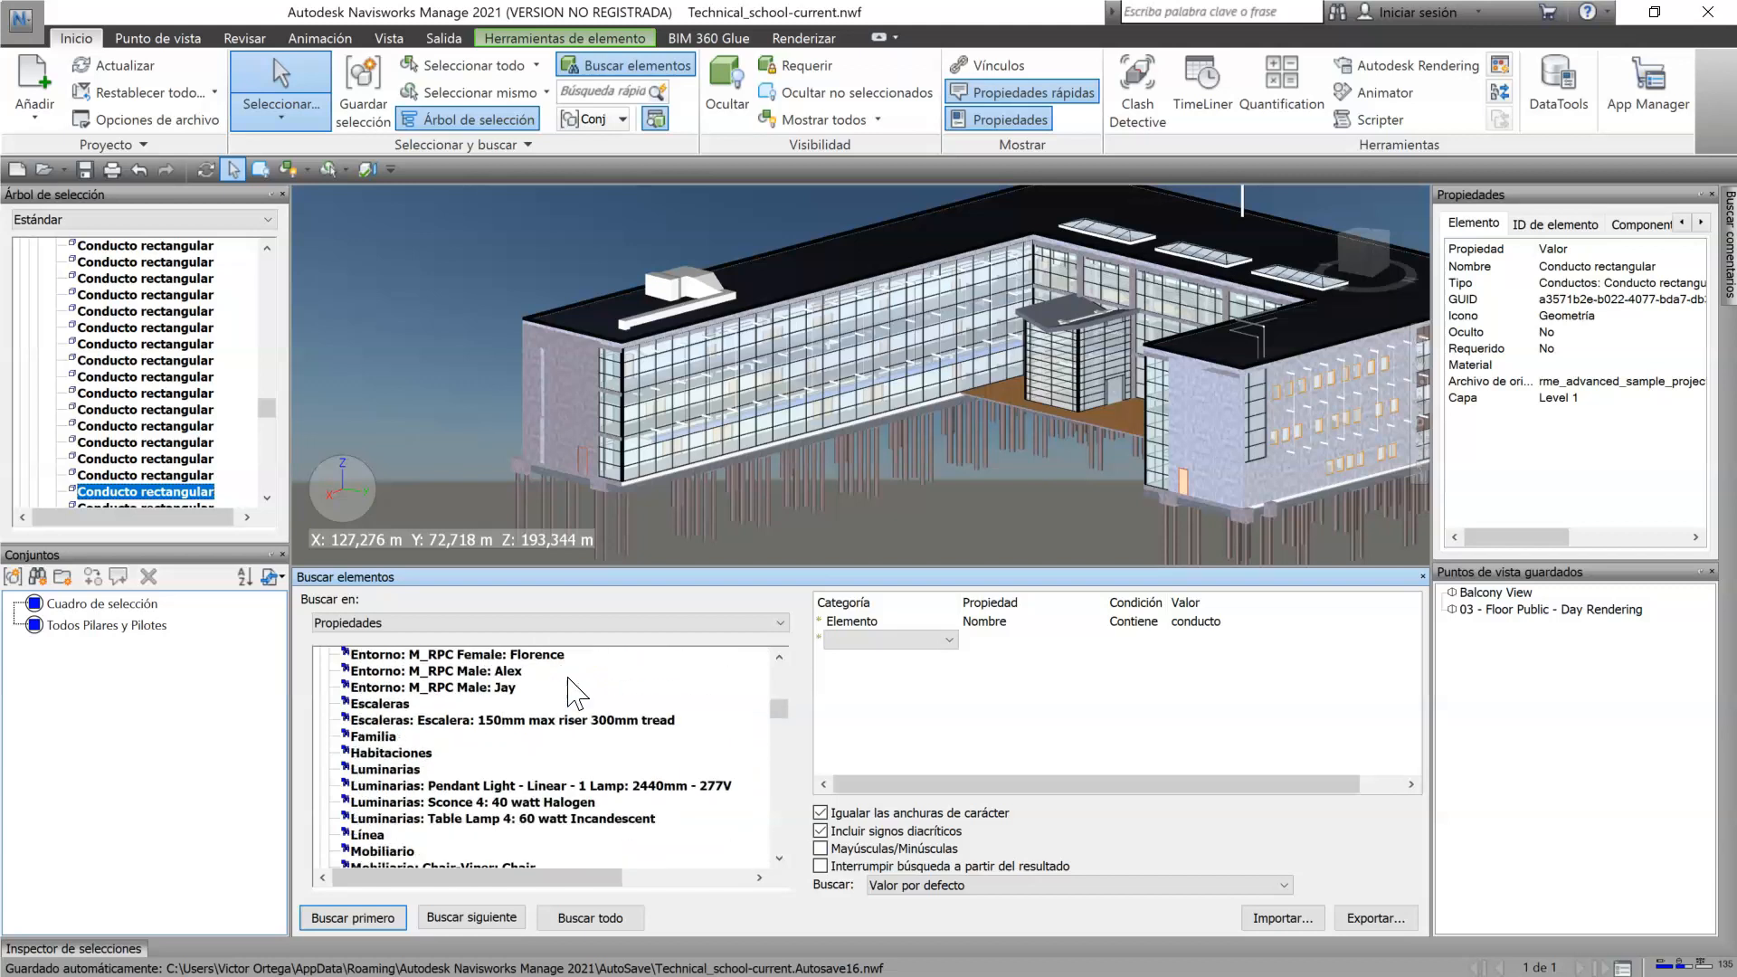
pyautogui.scroll(-9, 570, 692)
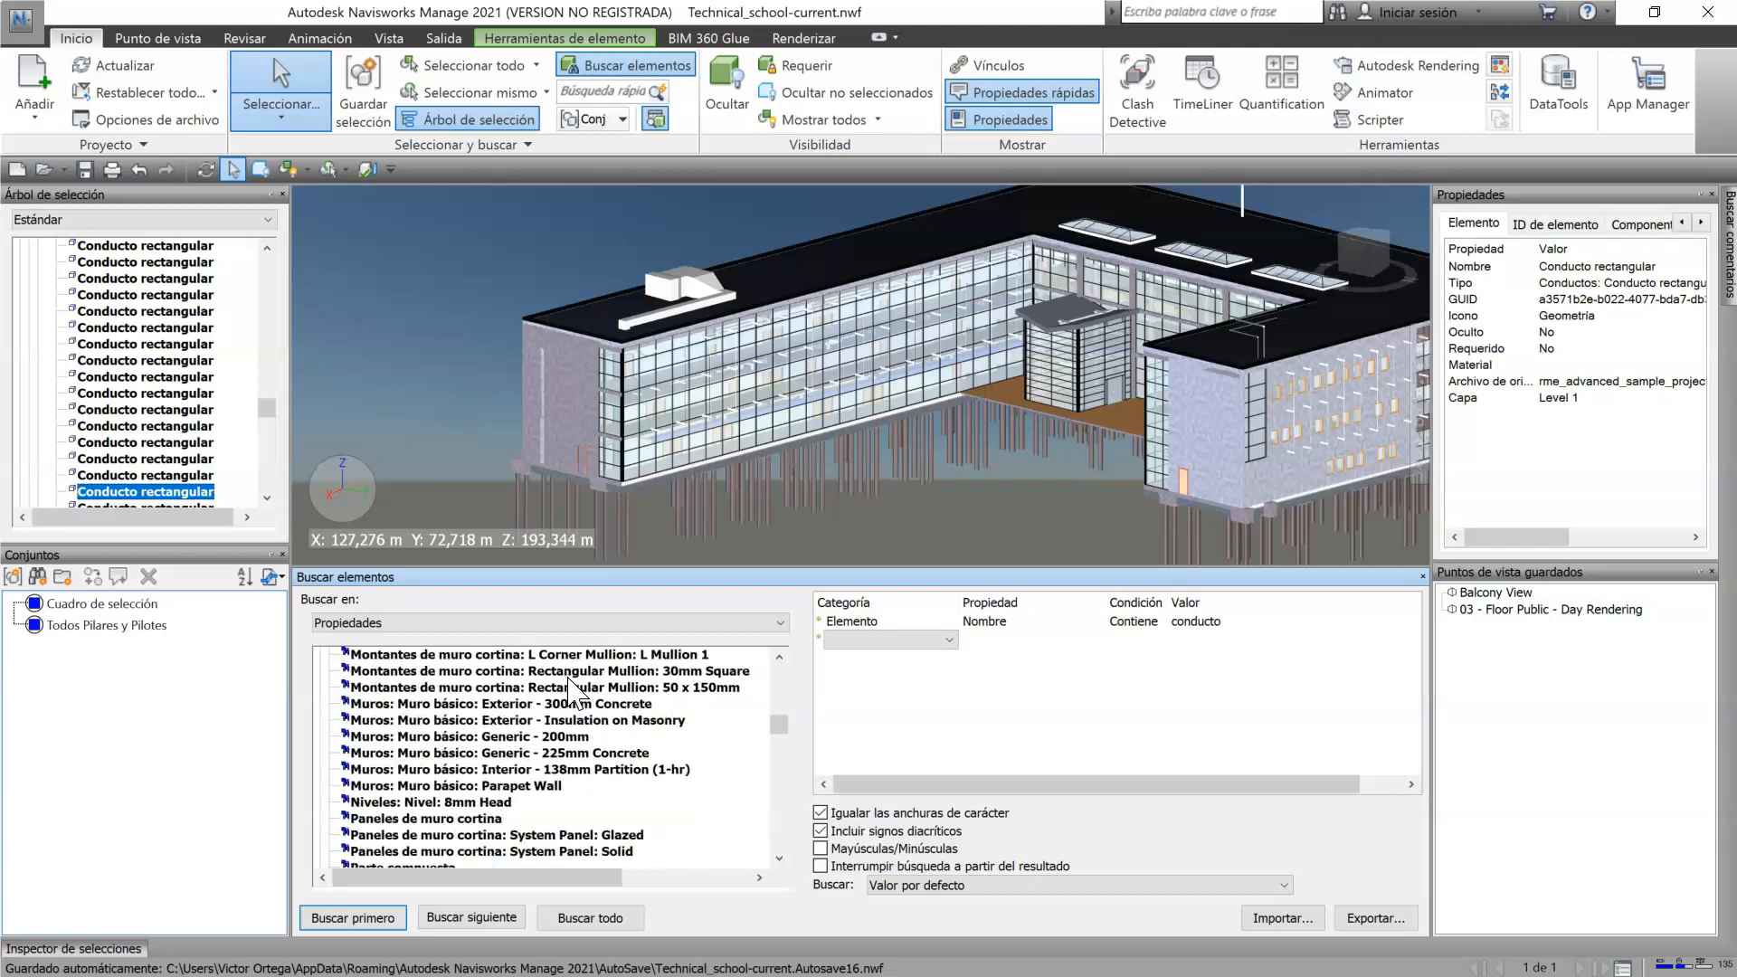
pyautogui.click(518, 705)
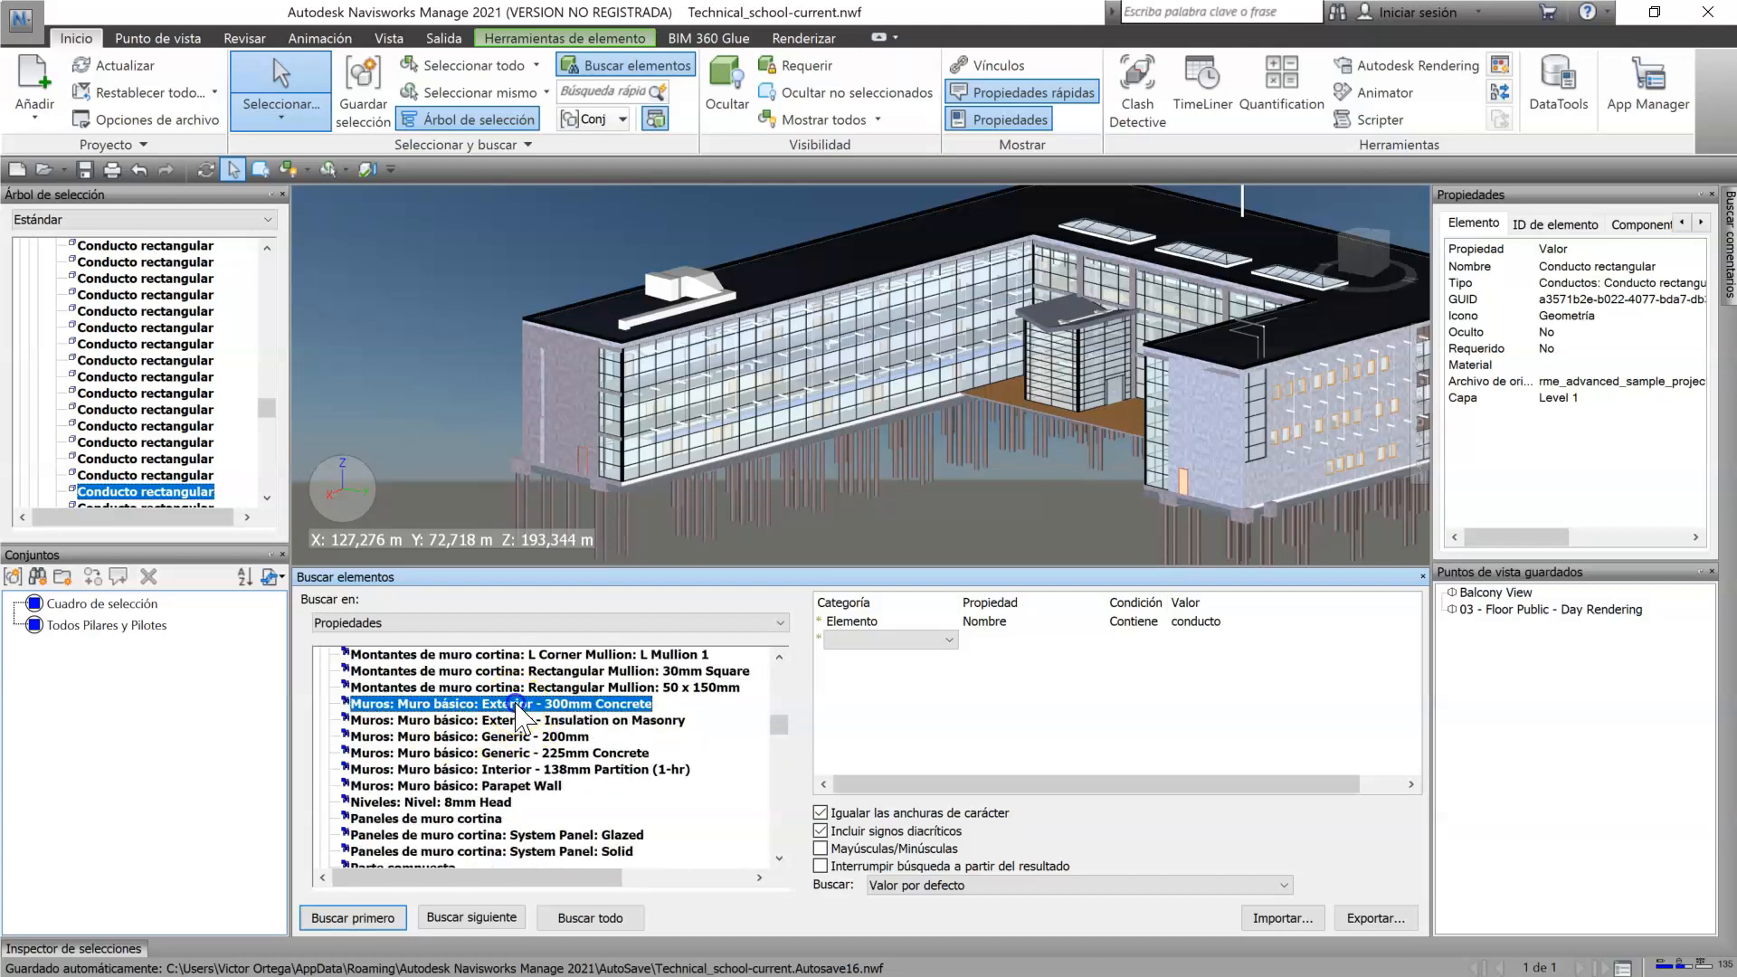
pyautogui.keyDown('shift'); pyautogui.click(525, 785); pyautogui.keyUp('shift')
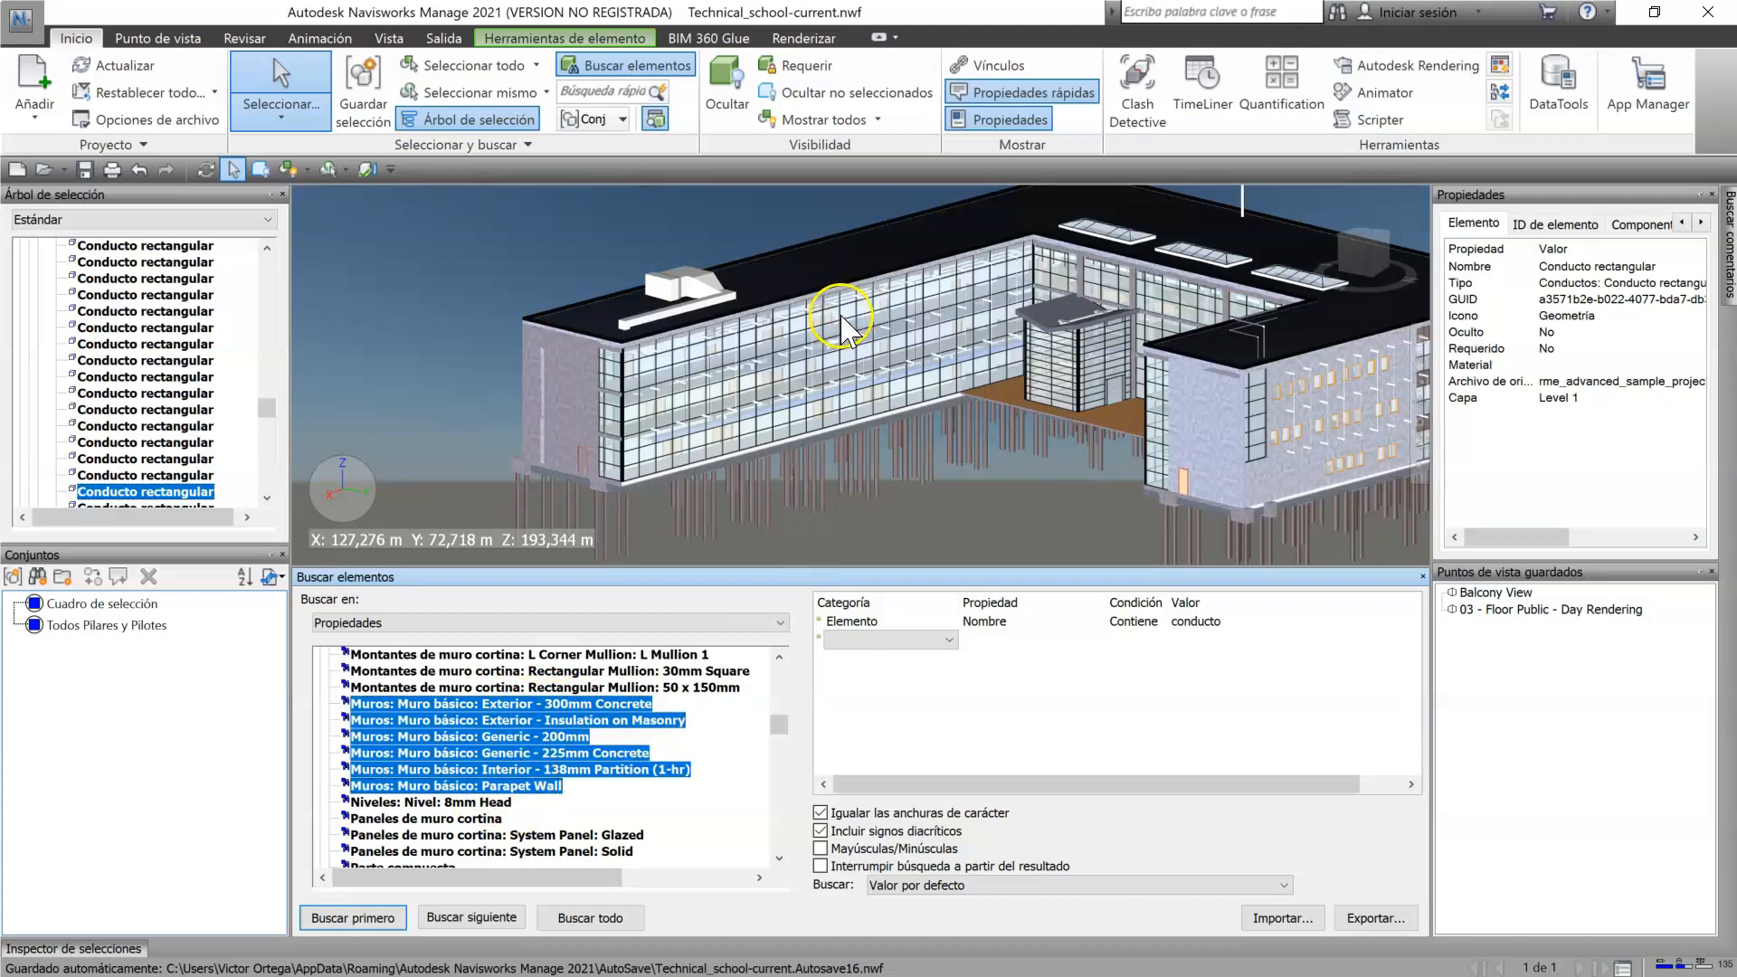
pyautogui.click(618, 738)
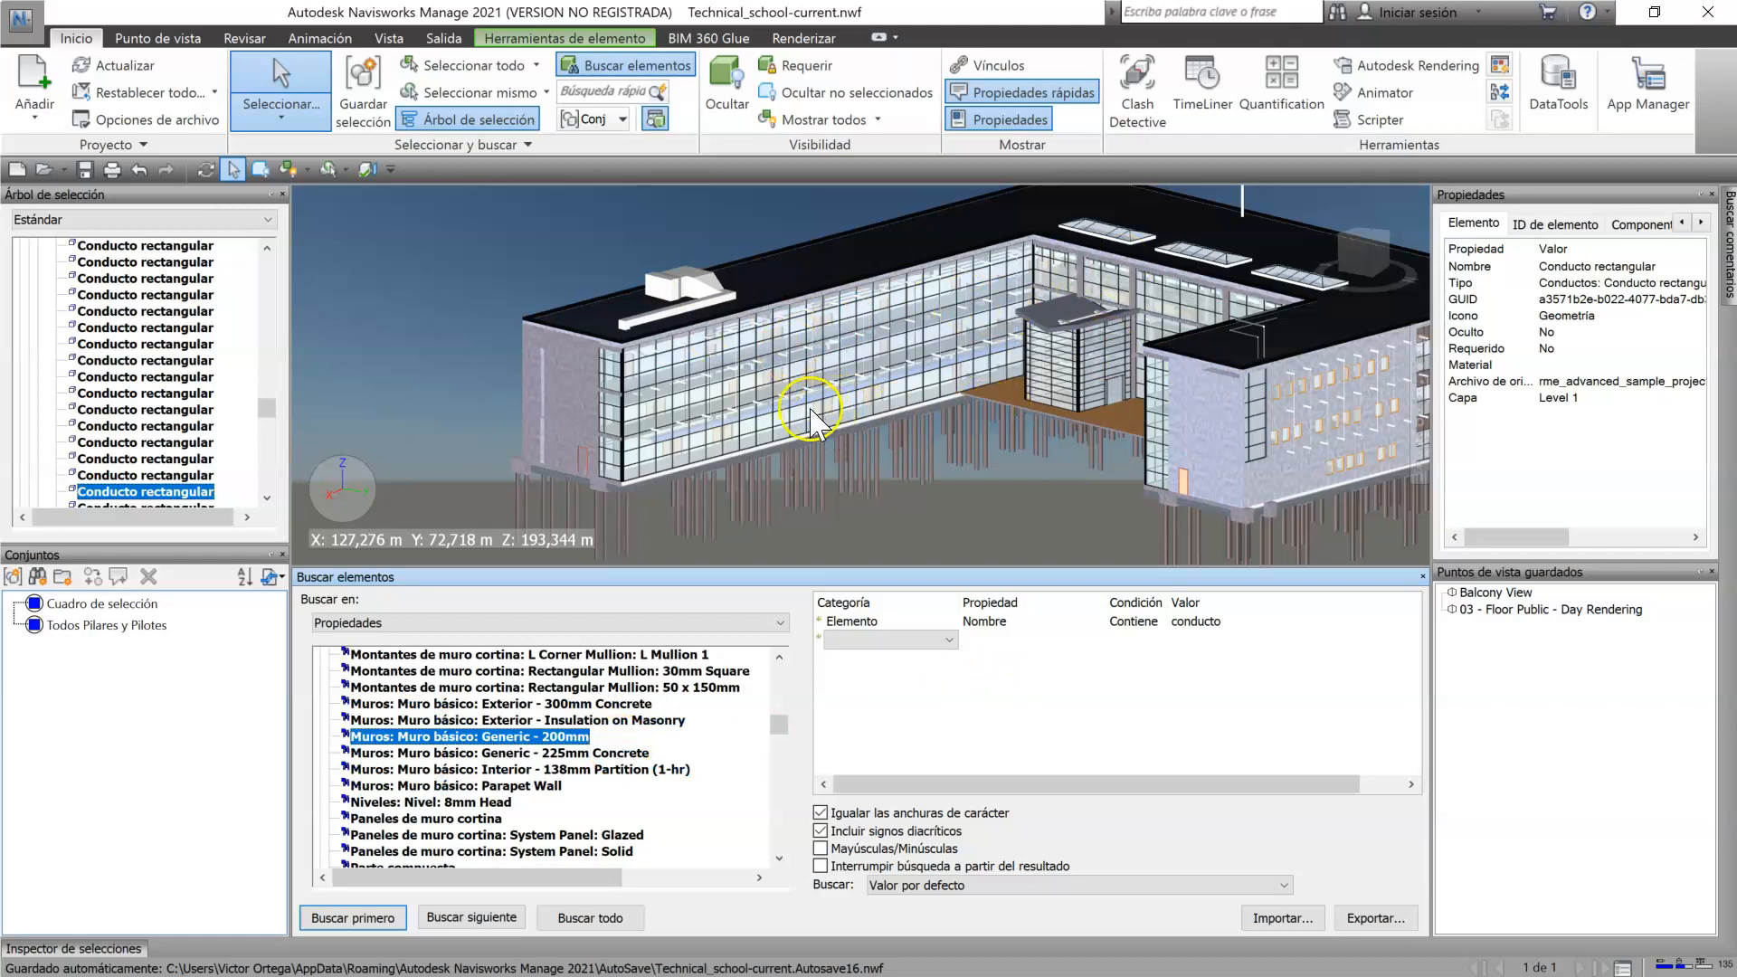
# Step: Switch to Revit, select the long rectangular duct in the 3D view, and expand the Supply Air system in the system browser
pyautogui.hotkey('alt', 'Tab')
pyautogui.click(1018, 538)
pyautogui.click(940, 578)
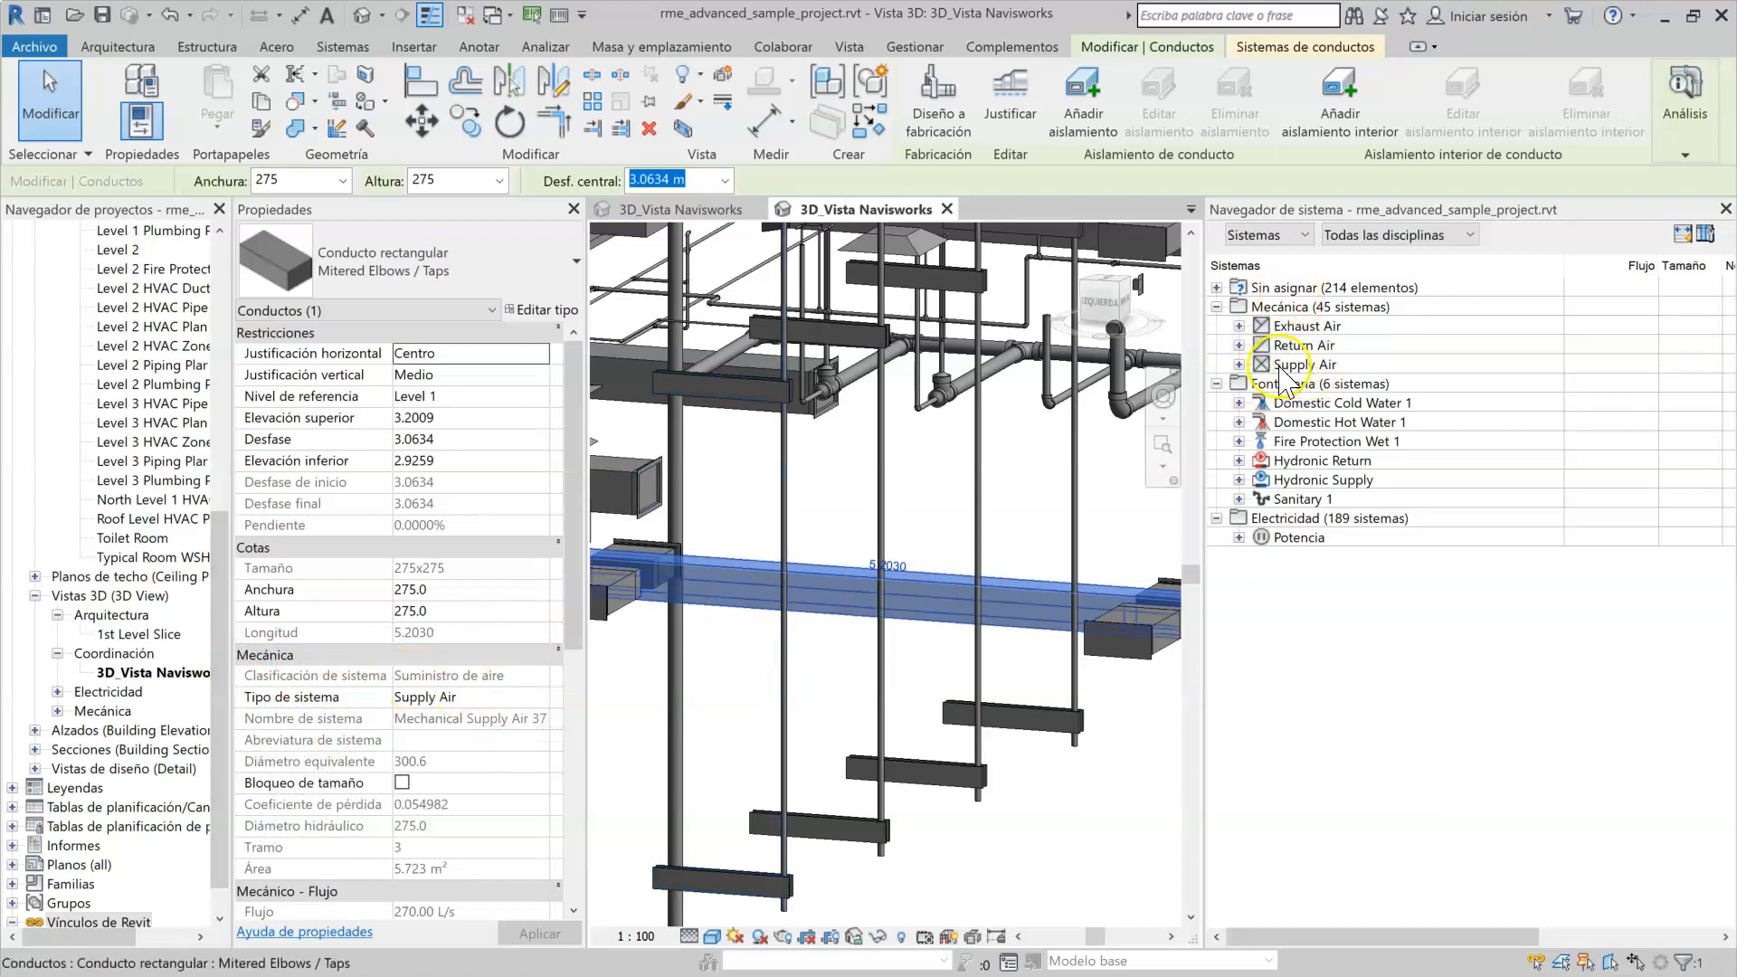
pyautogui.click(1239, 365)
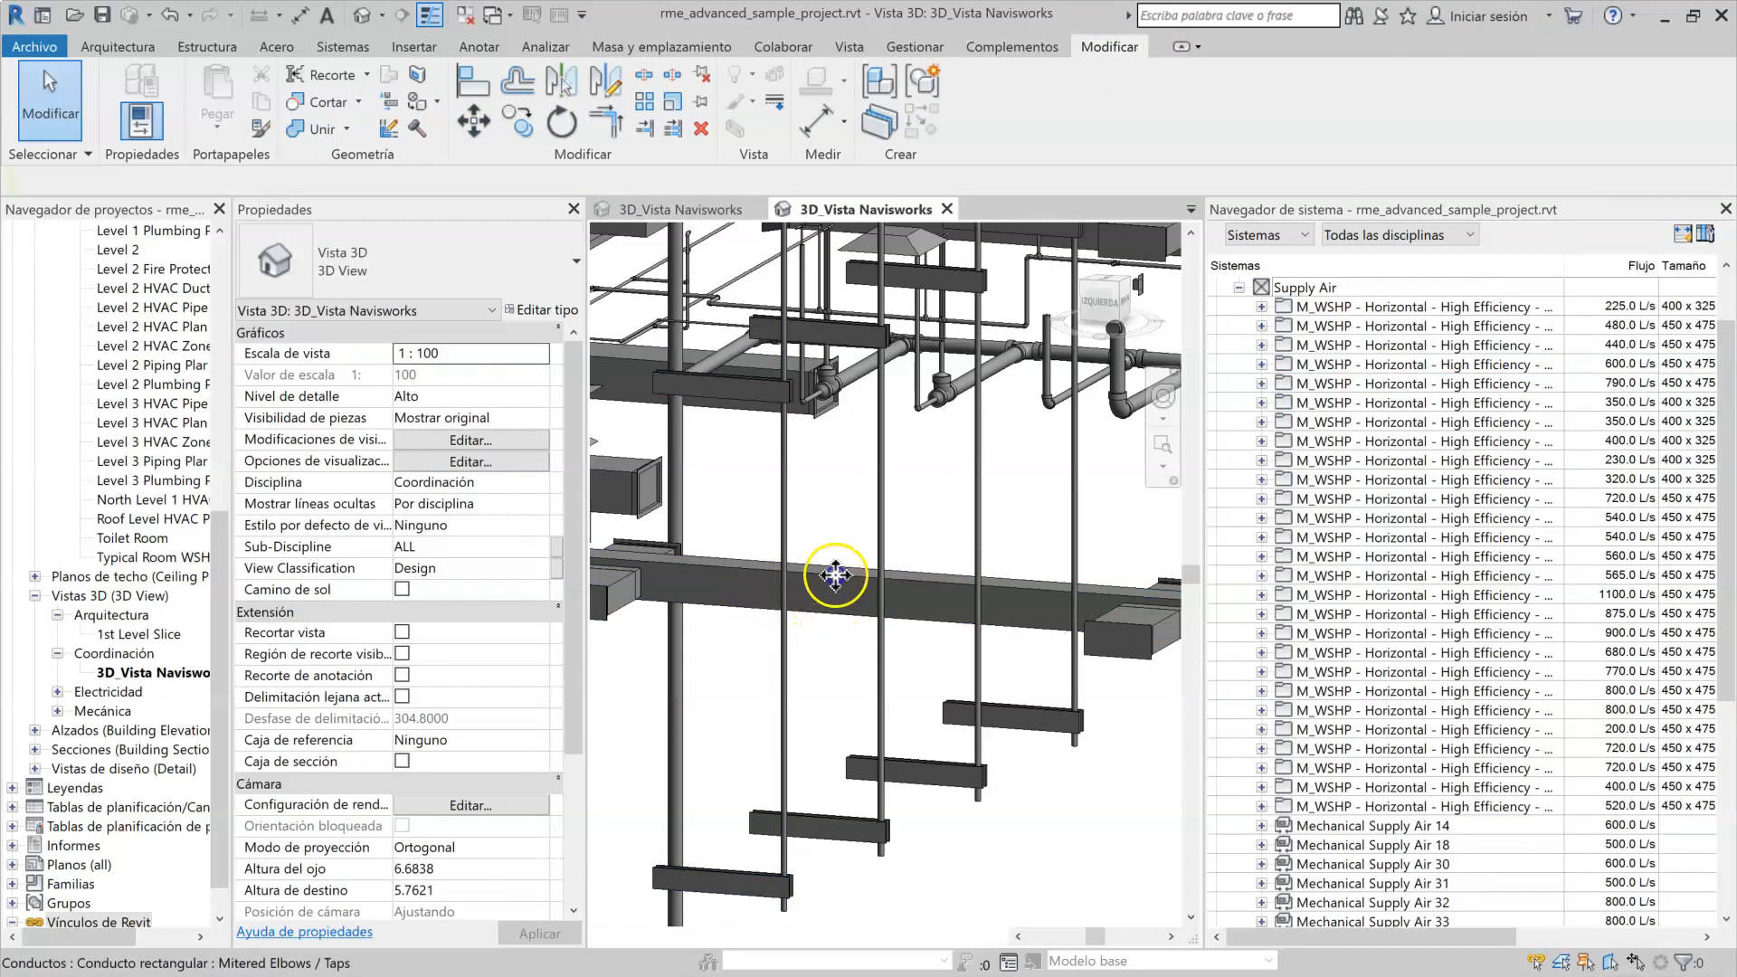
# Step: Reselect the long rectangular duct and locate its system, Mechanical Supply Air 37, under Supply Air in the system browser
pyautogui.press('Escape')
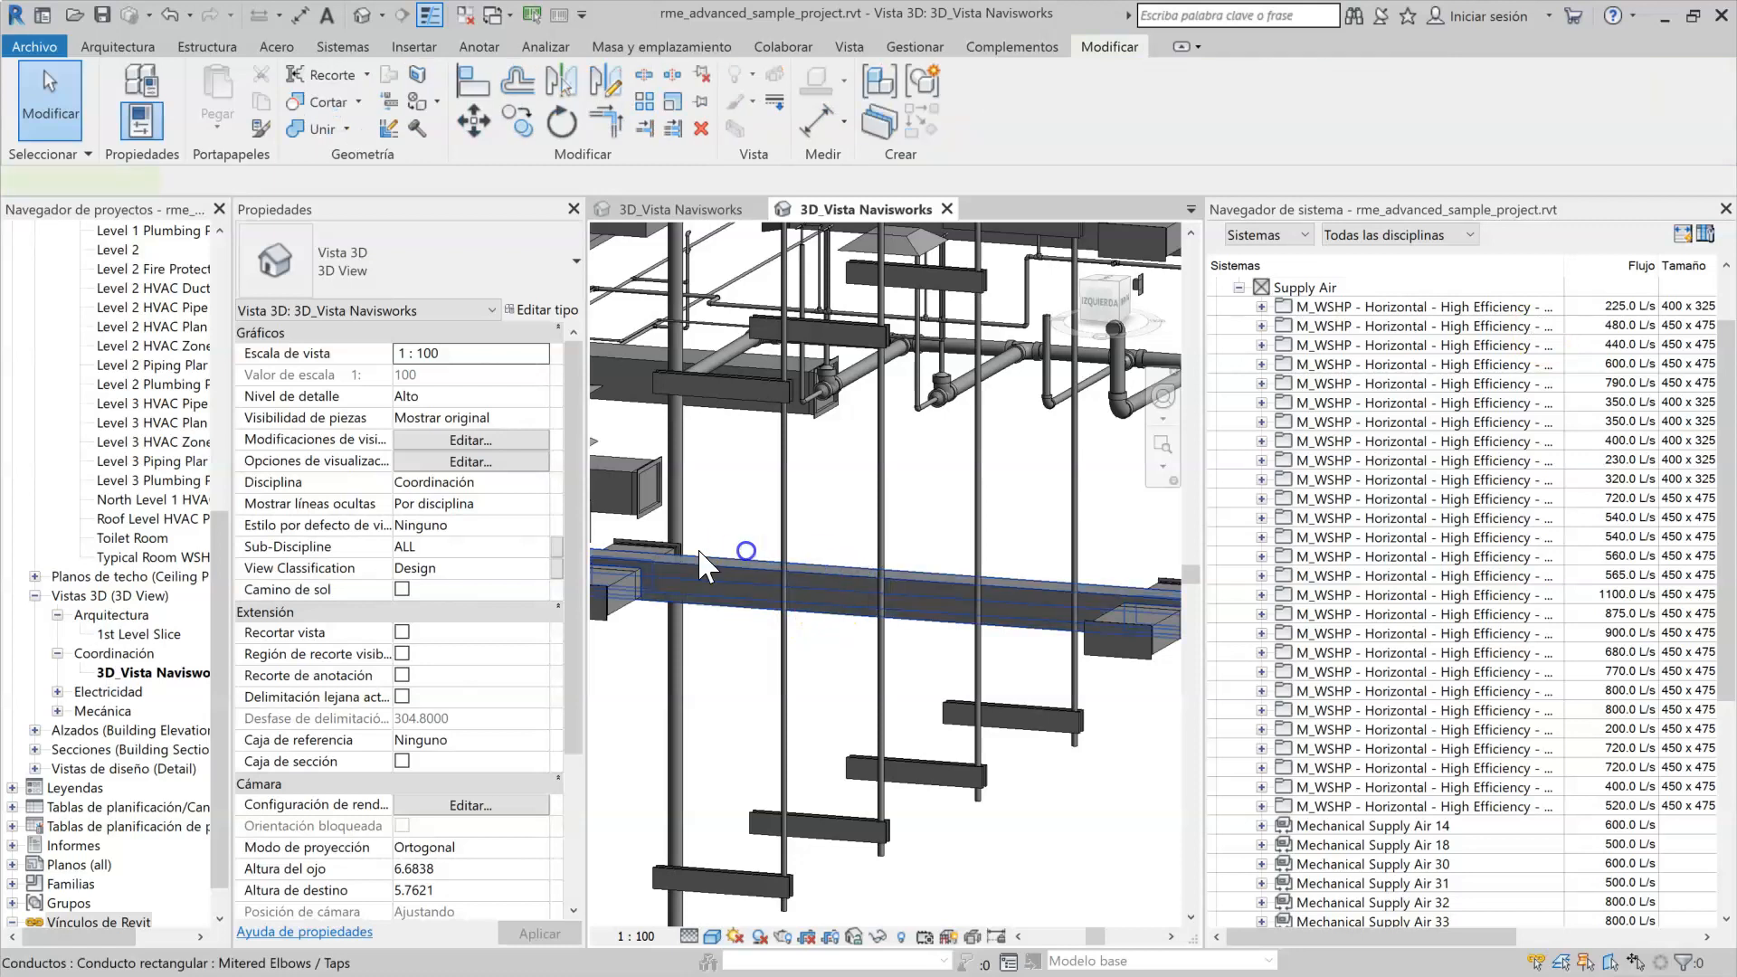
pyautogui.click(965, 587)
pyautogui.scroll(-3, 1380, 692)
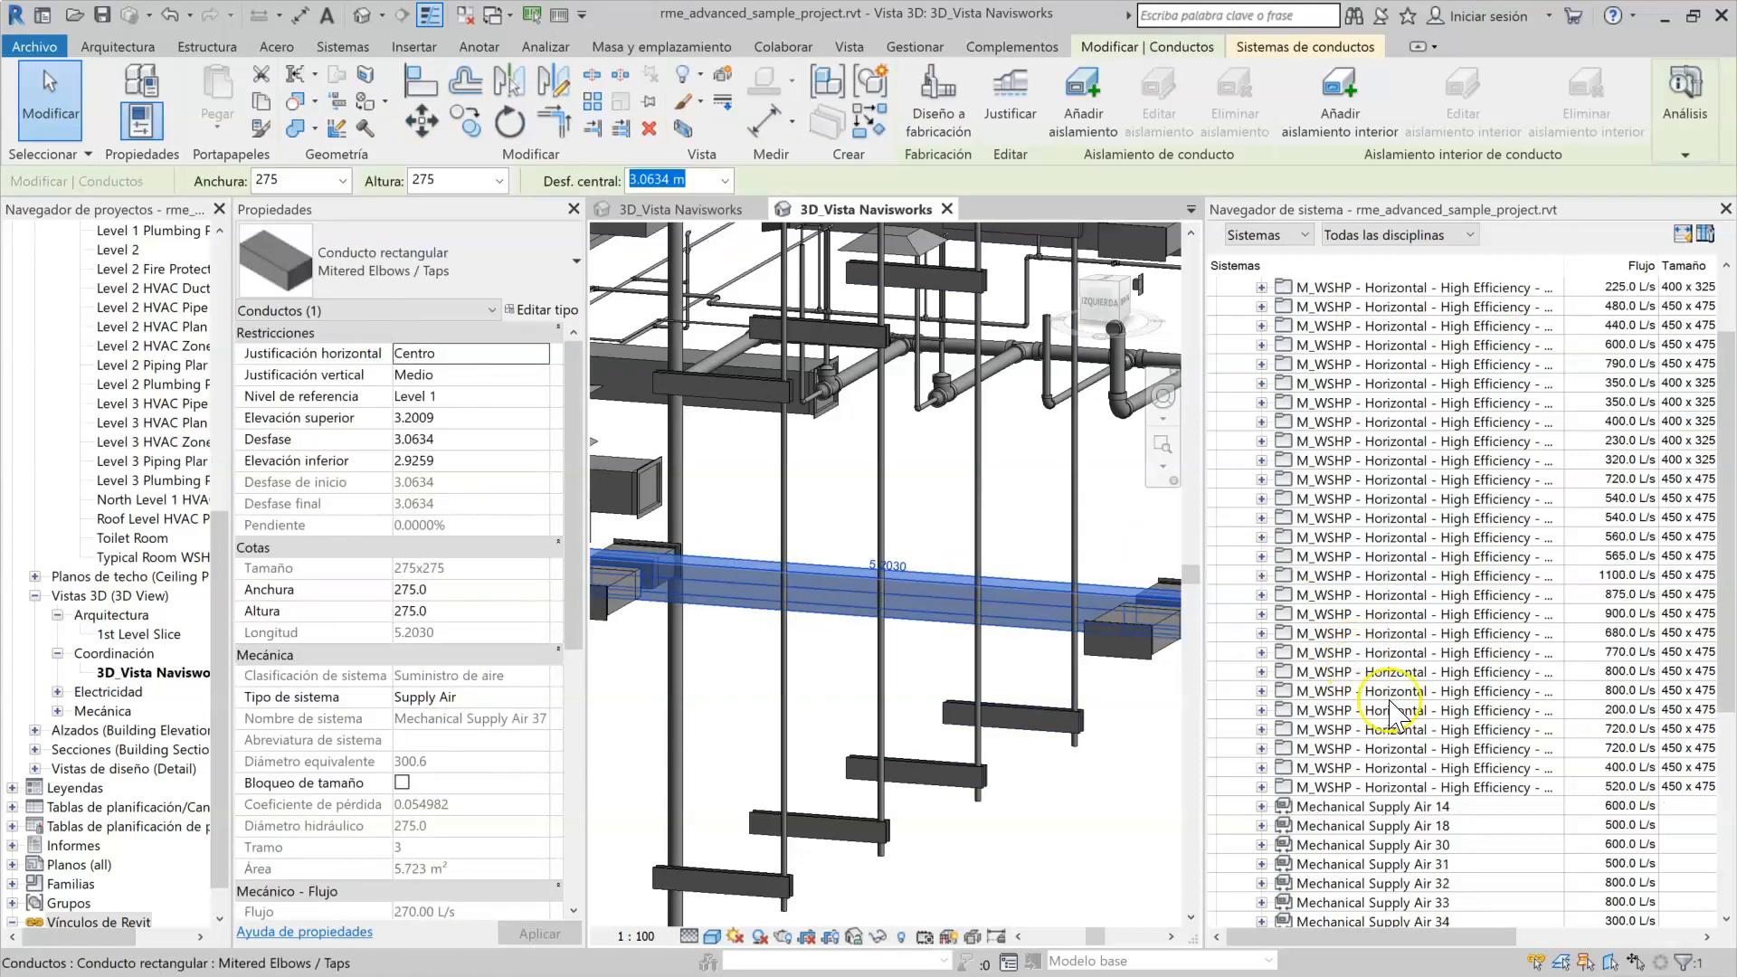
pyautogui.click(1438, 749)
pyautogui.scroll(-2, 1445, 764)
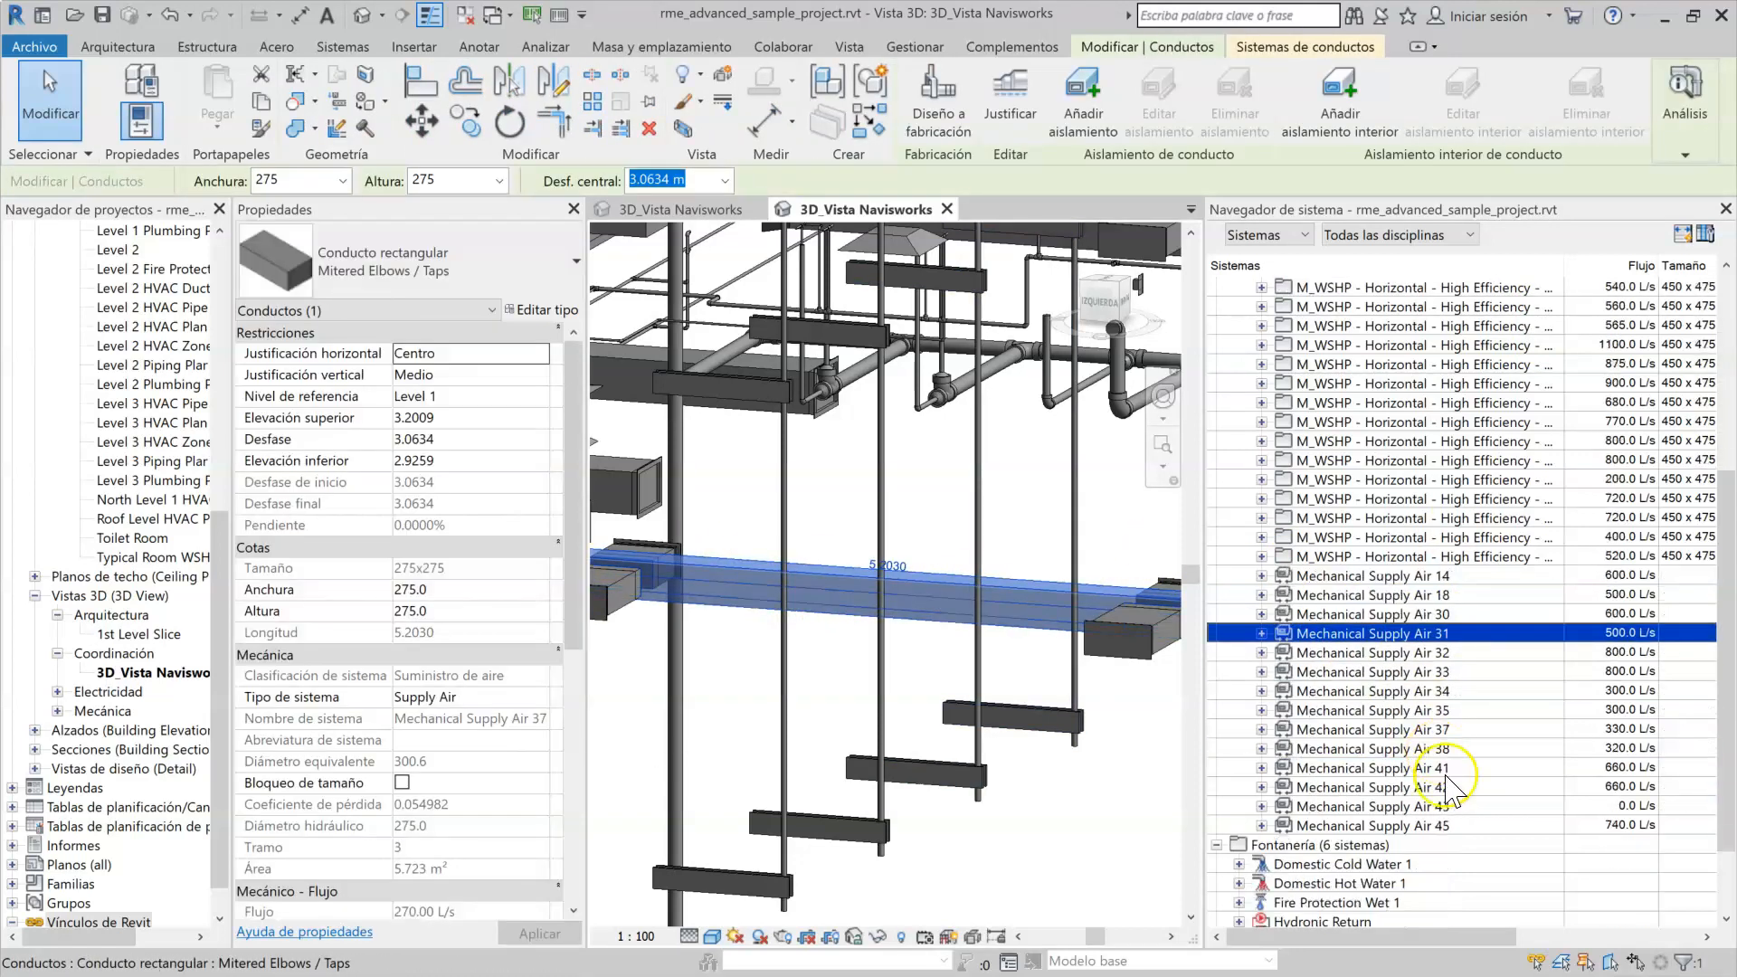
pyautogui.click(1427, 731)
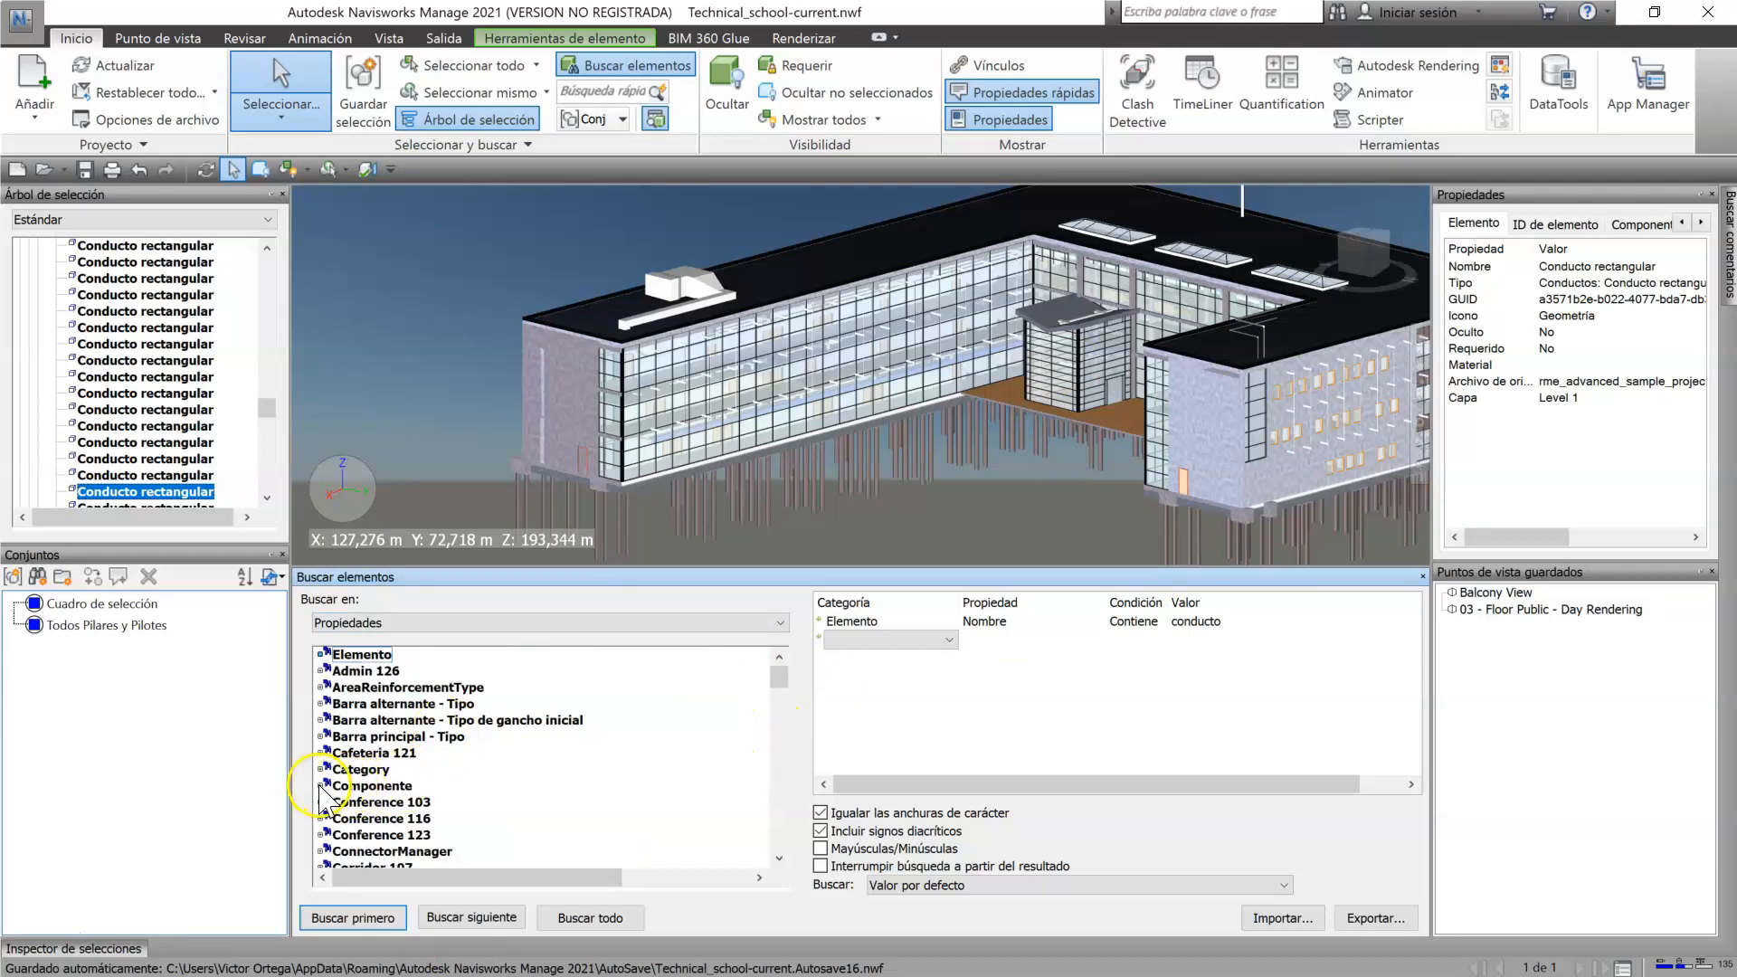
# Step: Expand Clasificación de sistema under the Componente category in the search tree and select Suministro de aire
pyautogui.click(320, 786)
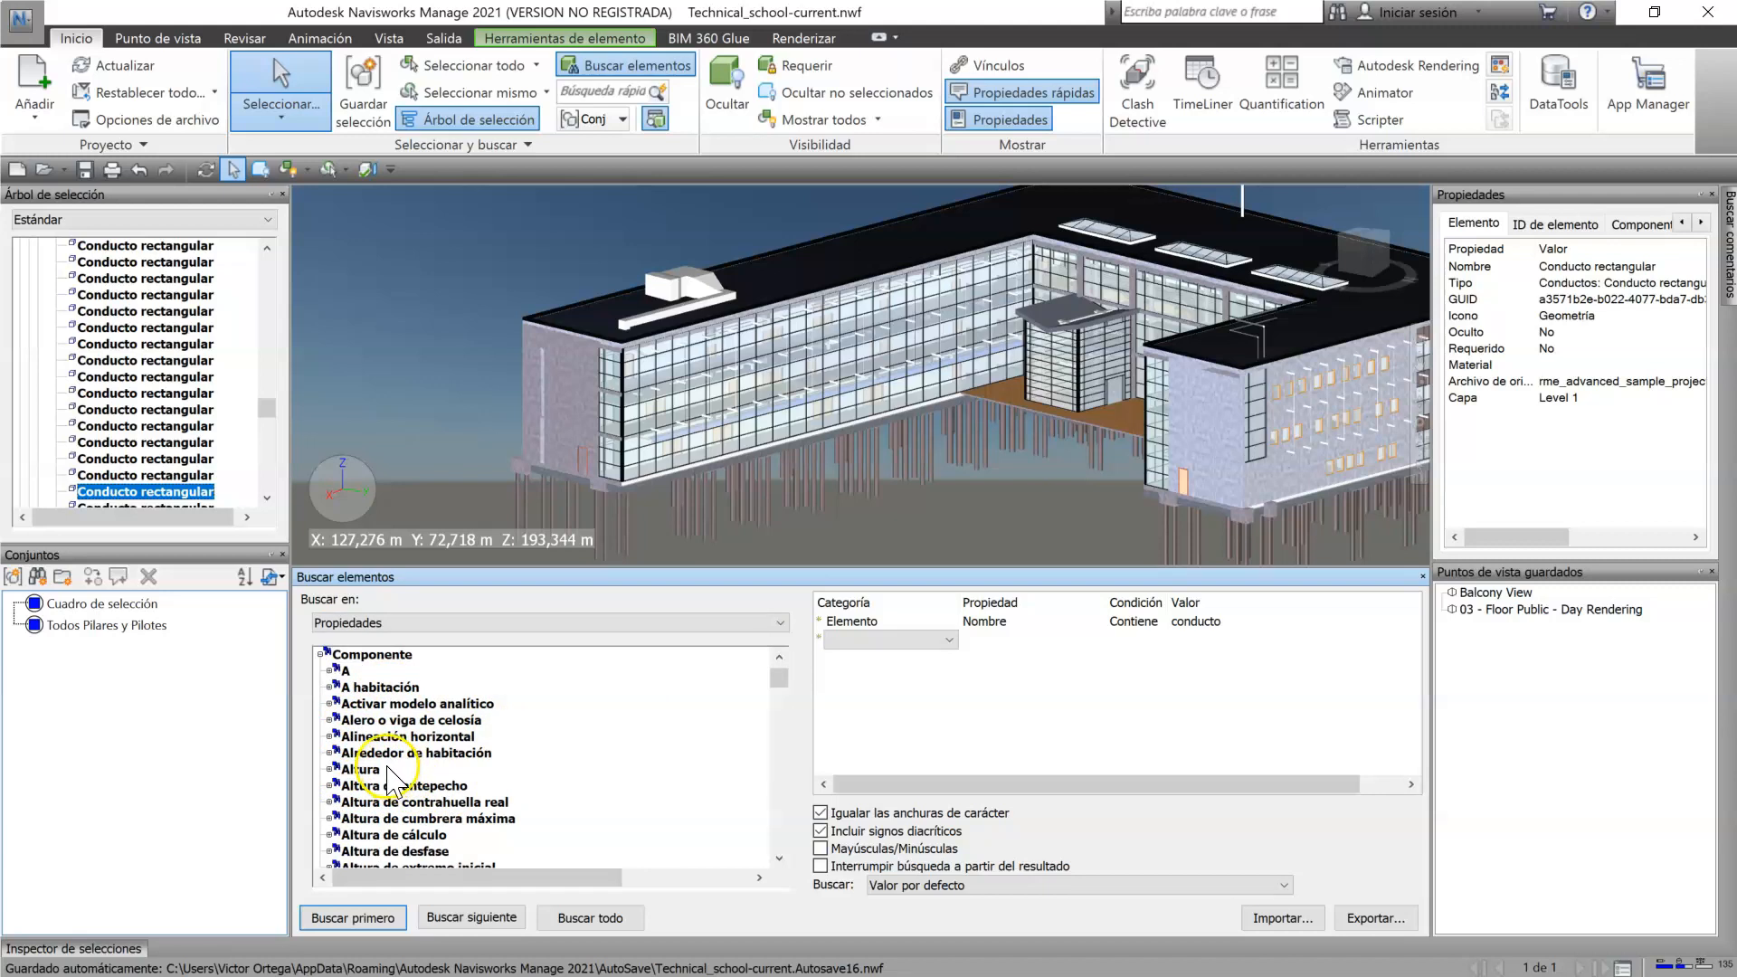
pyautogui.scroll(-10, 441, 769)
pyautogui.scroll(-4, 441, 747)
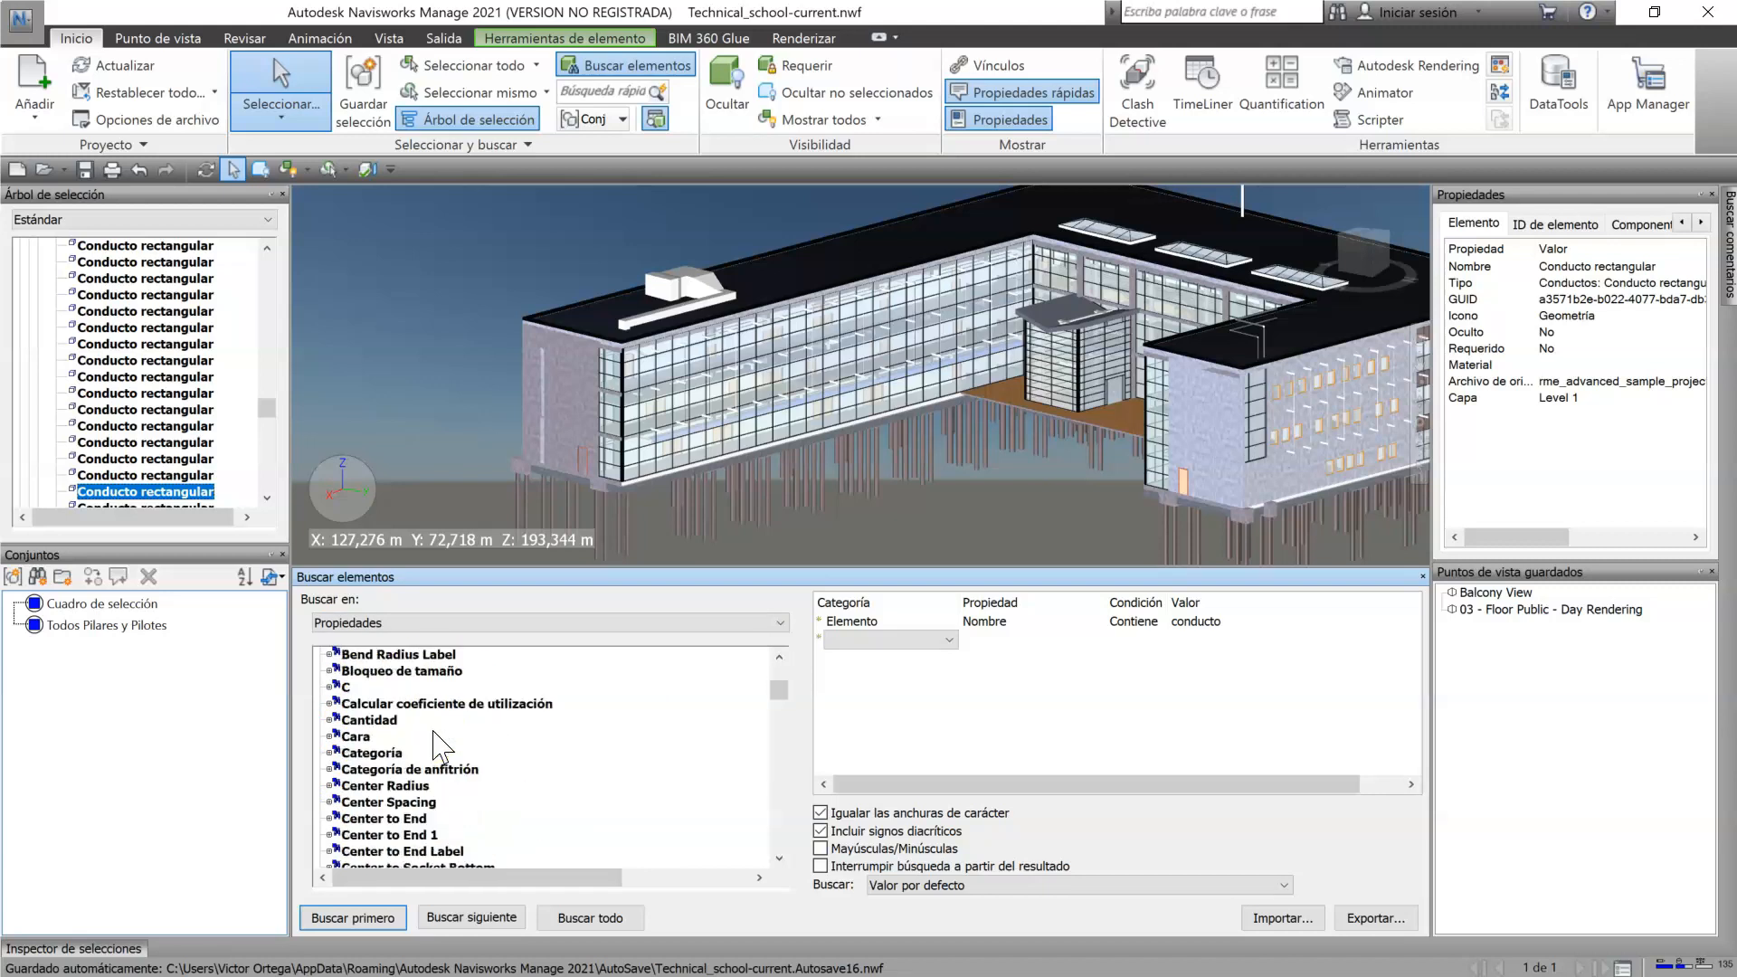
pyautogui.scroll(-6, 441, 748)
pyautogui.scroll(10, 443, 760)
pyautogui.scroll(-4, 448, 774)
pyautogui.scroll(-3, 444, 774)
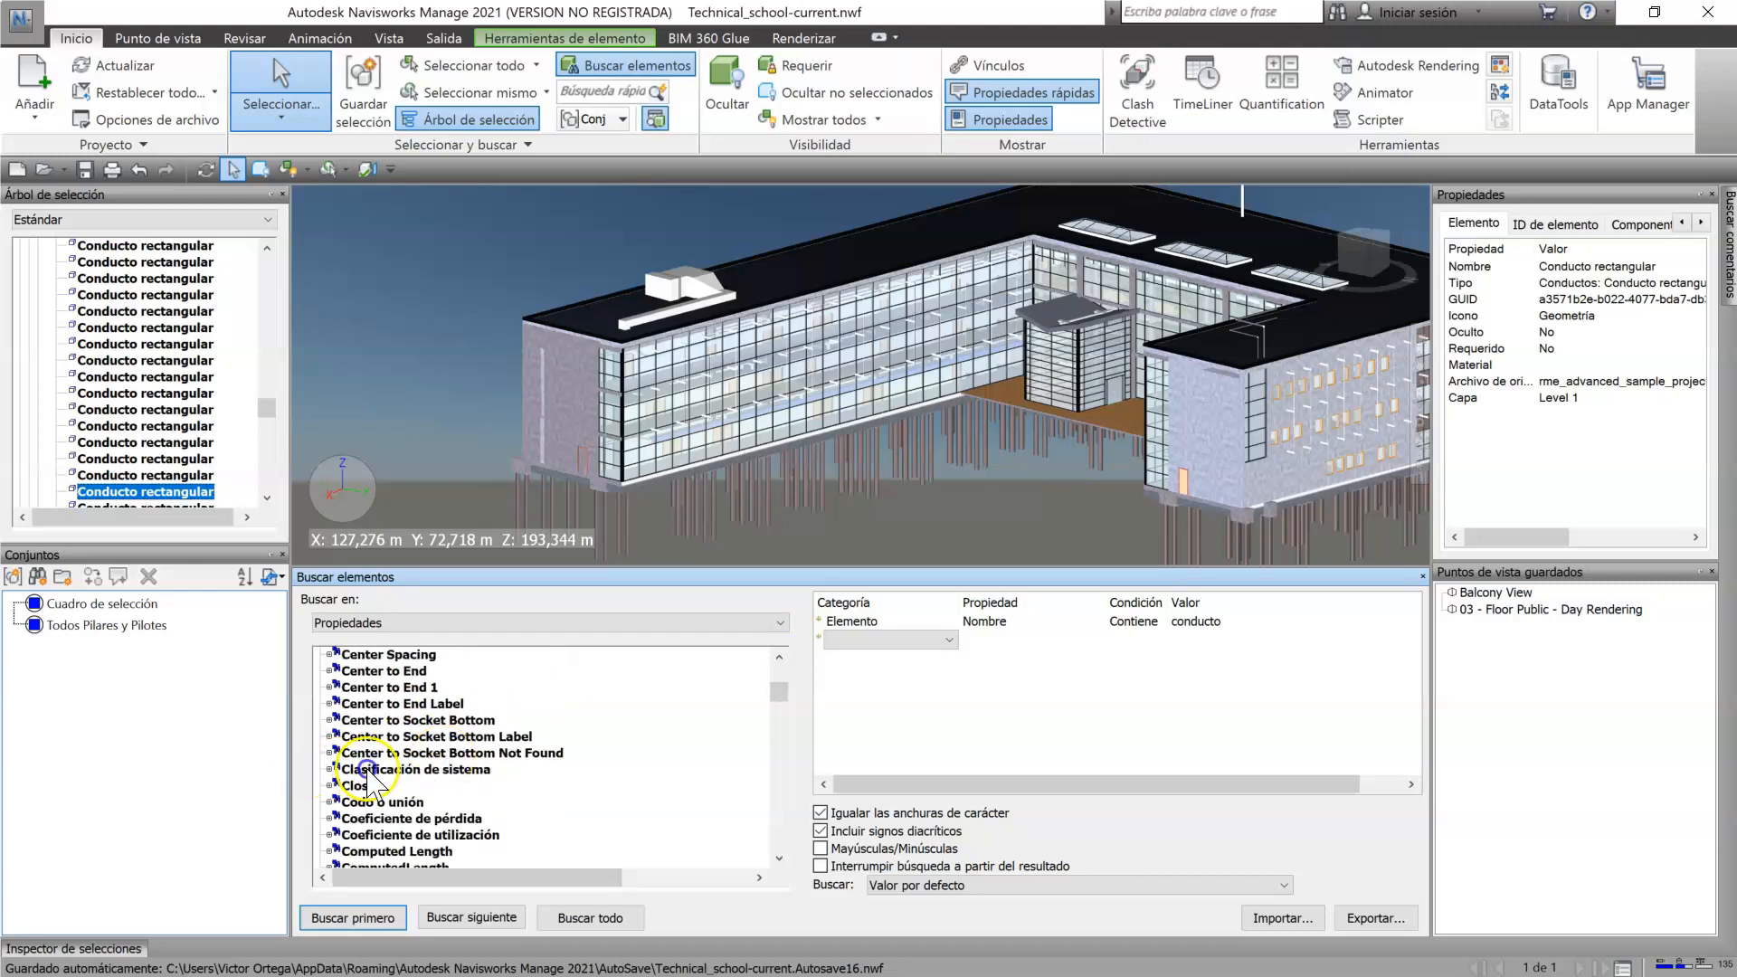
pyautogui.click(329, 769)
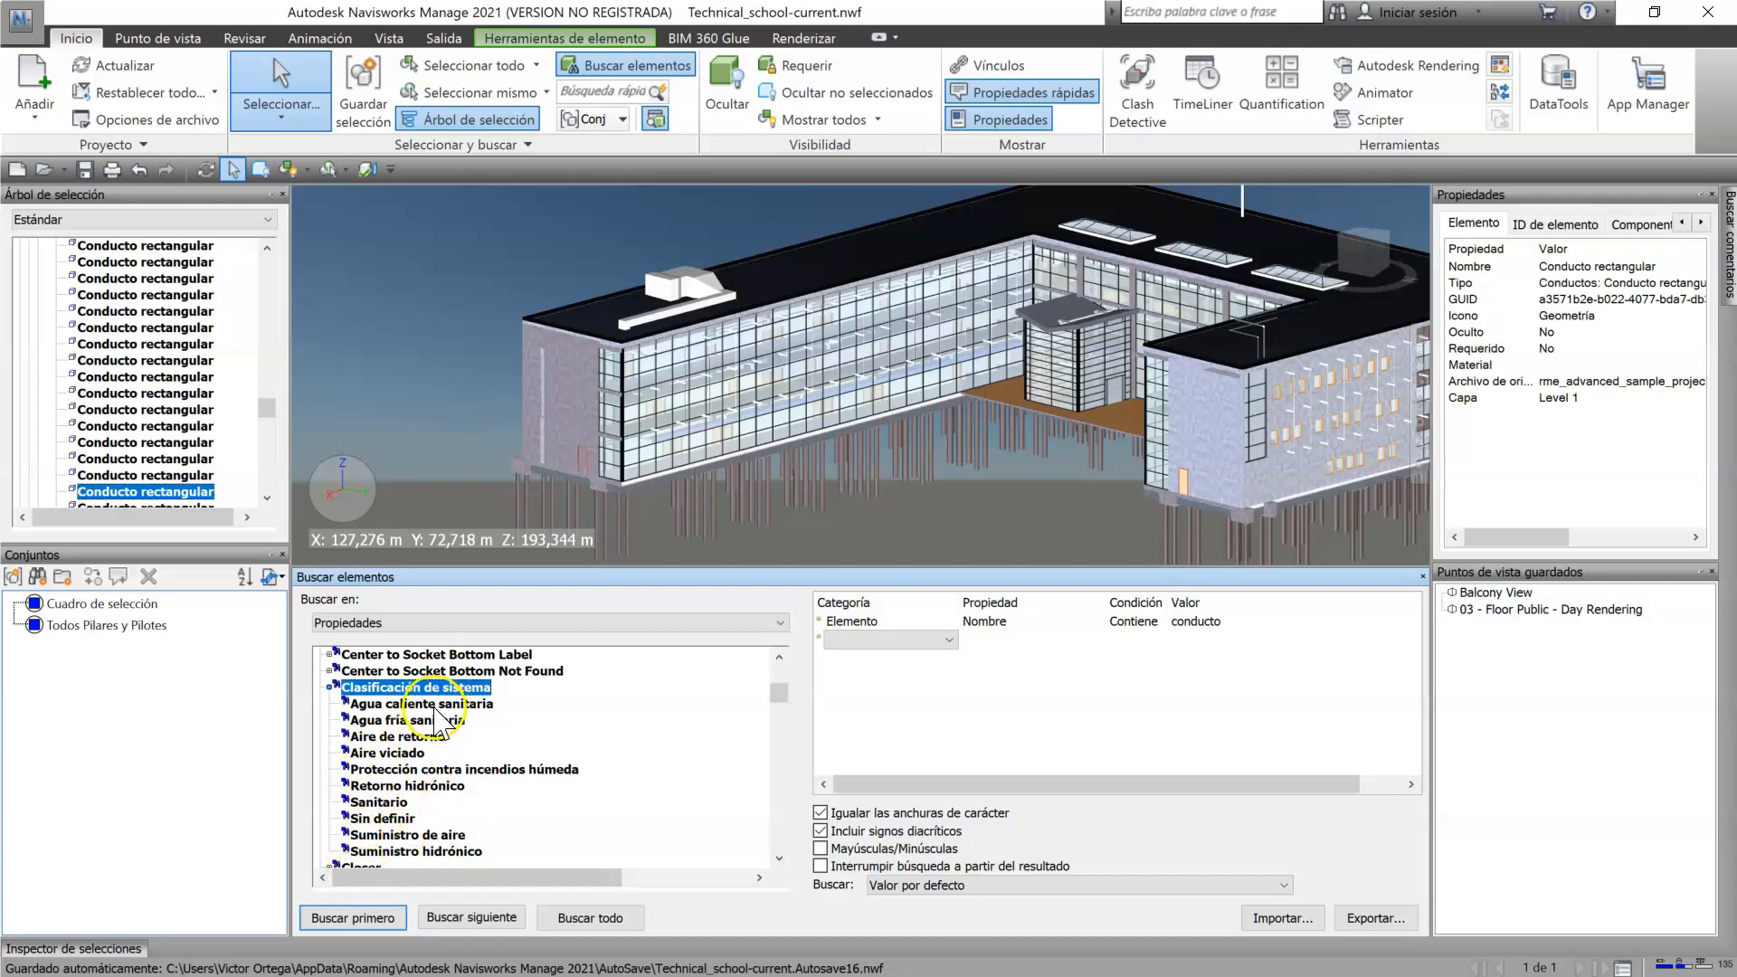
pyautogui.click(404, 835)
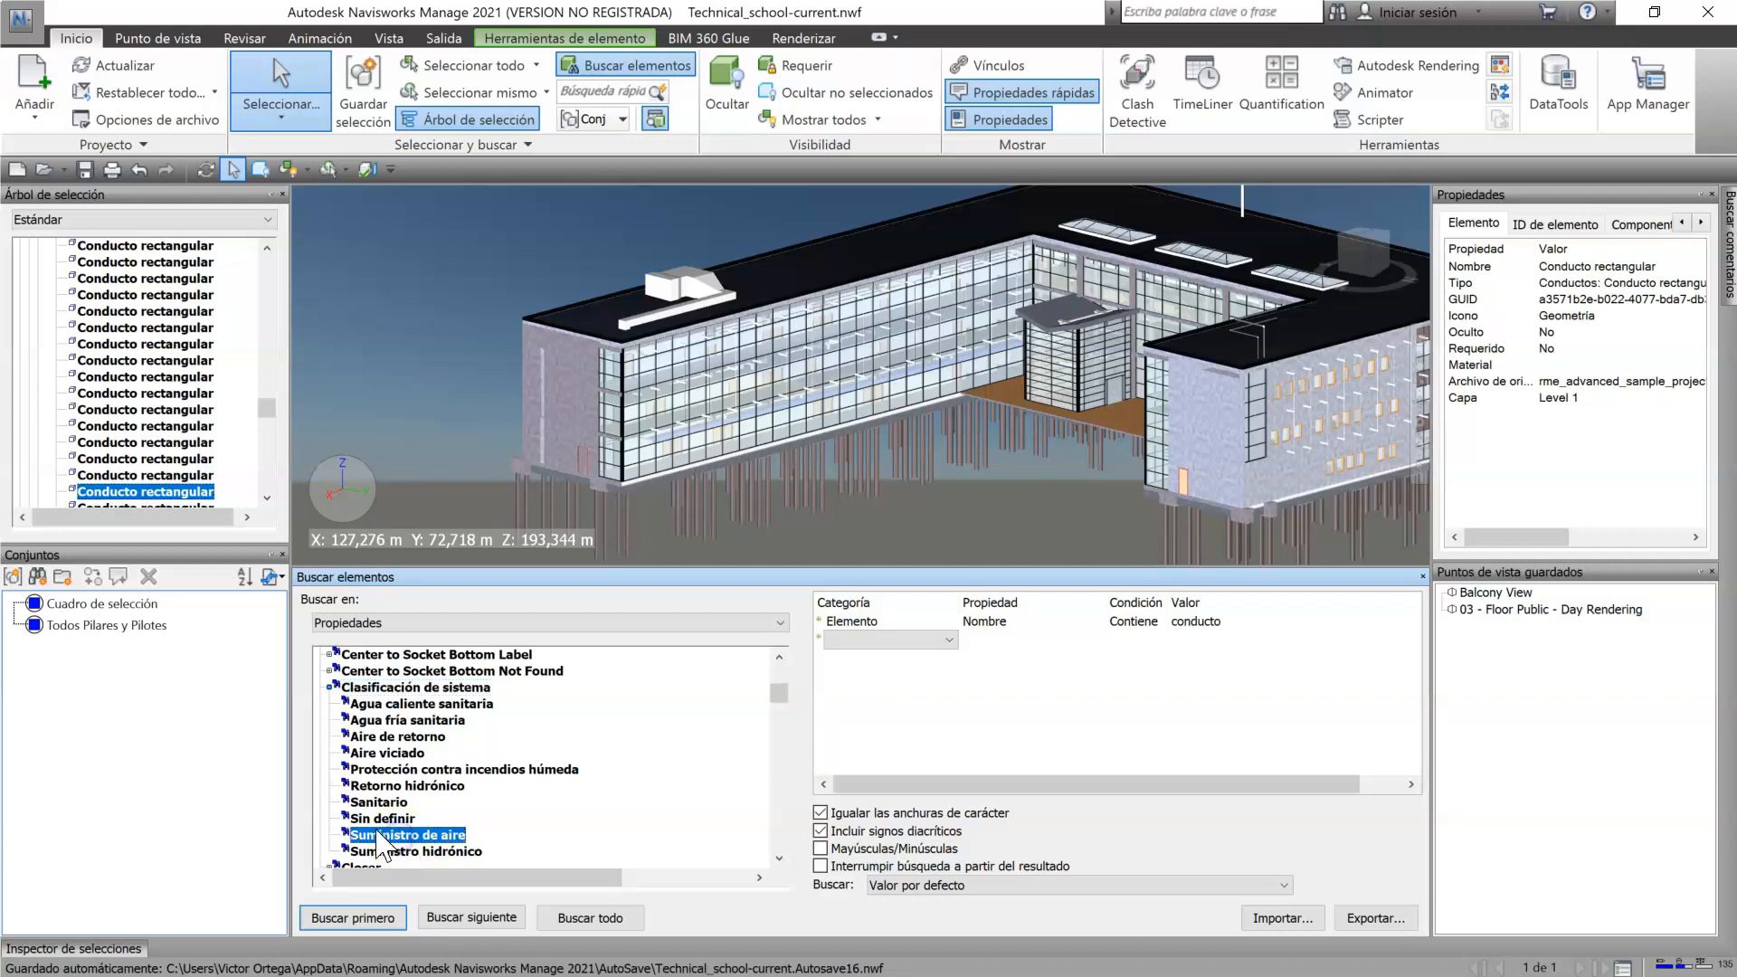
# Step: Collapse Clasificación de sistema and expand the Tipo de sistema values under the Componente category
pyautogui.click(328, 687)
pyautogui.scroll(-8, 398, 795)
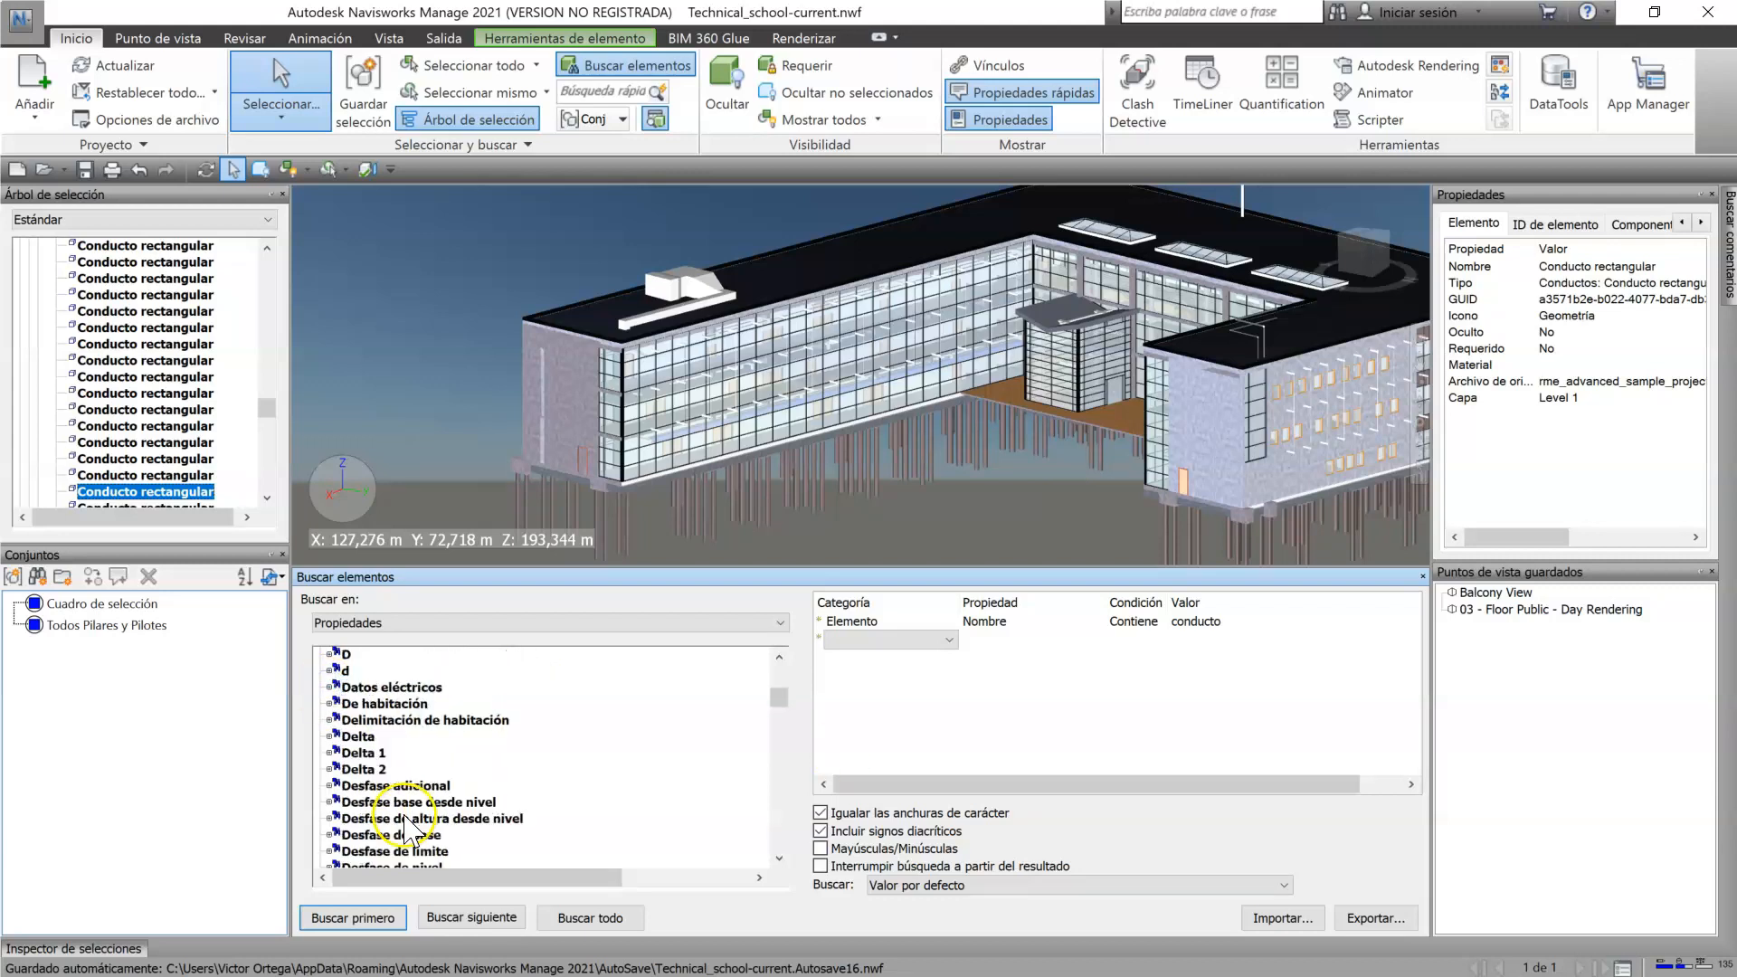
pyautogui.scroll(-10, 405, 797)
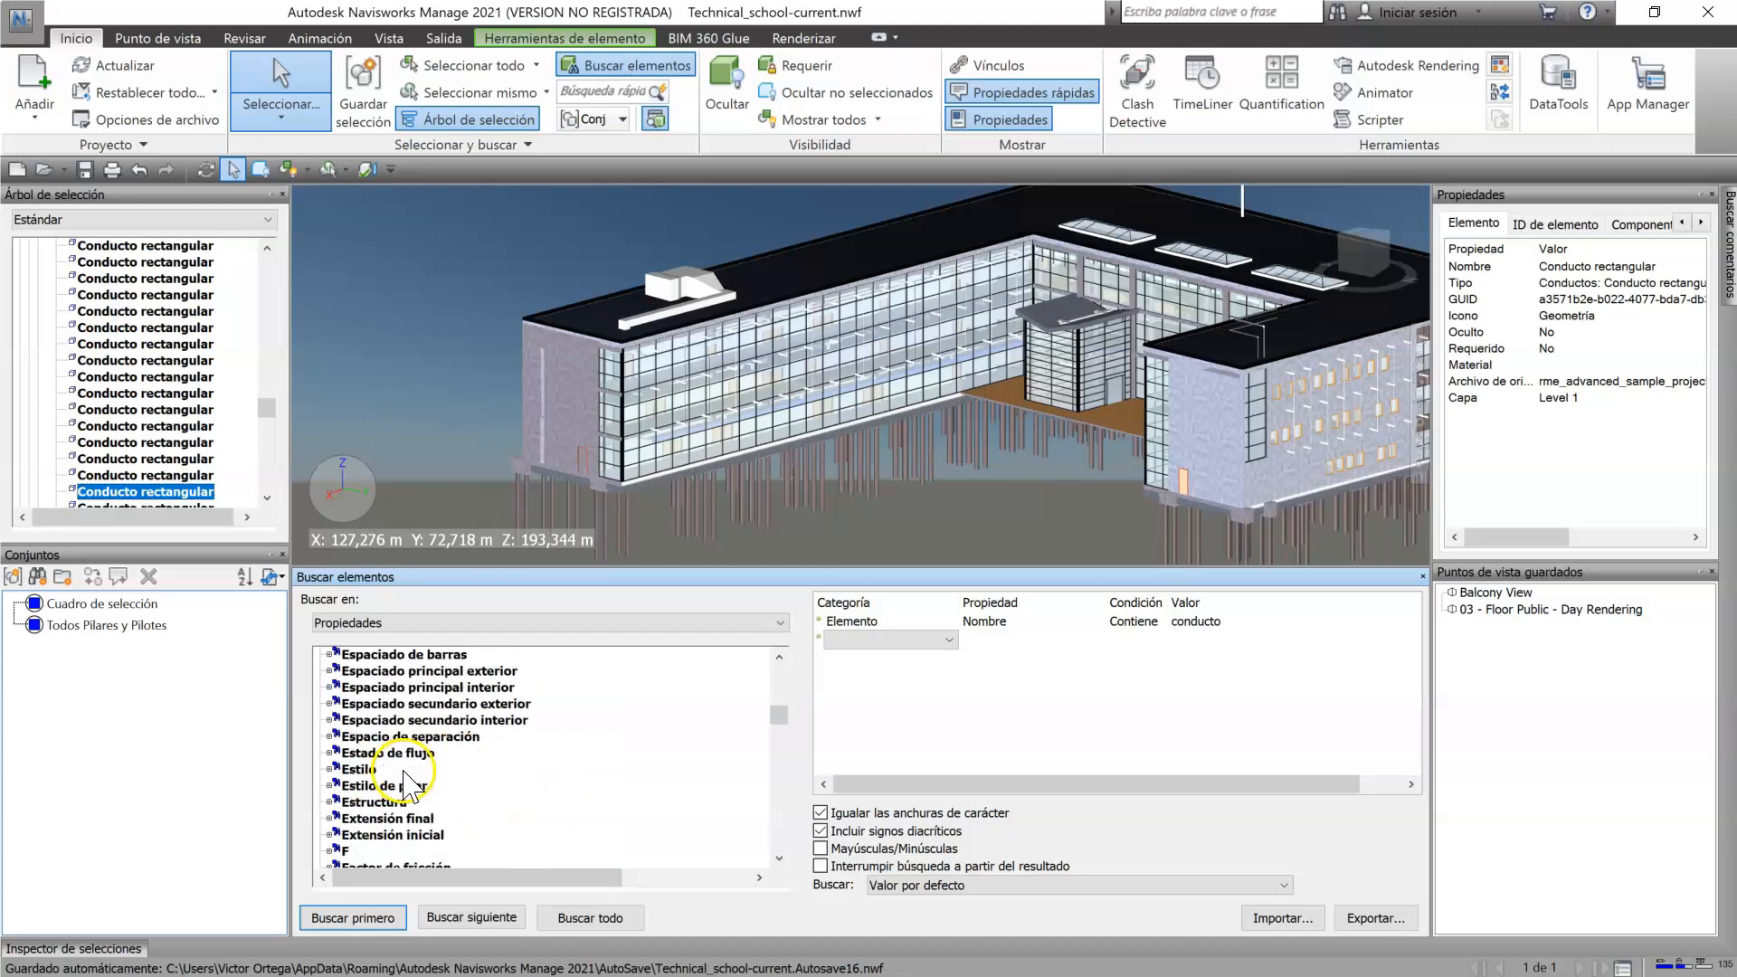
pyautogui.scroll(-10, 404, 765)
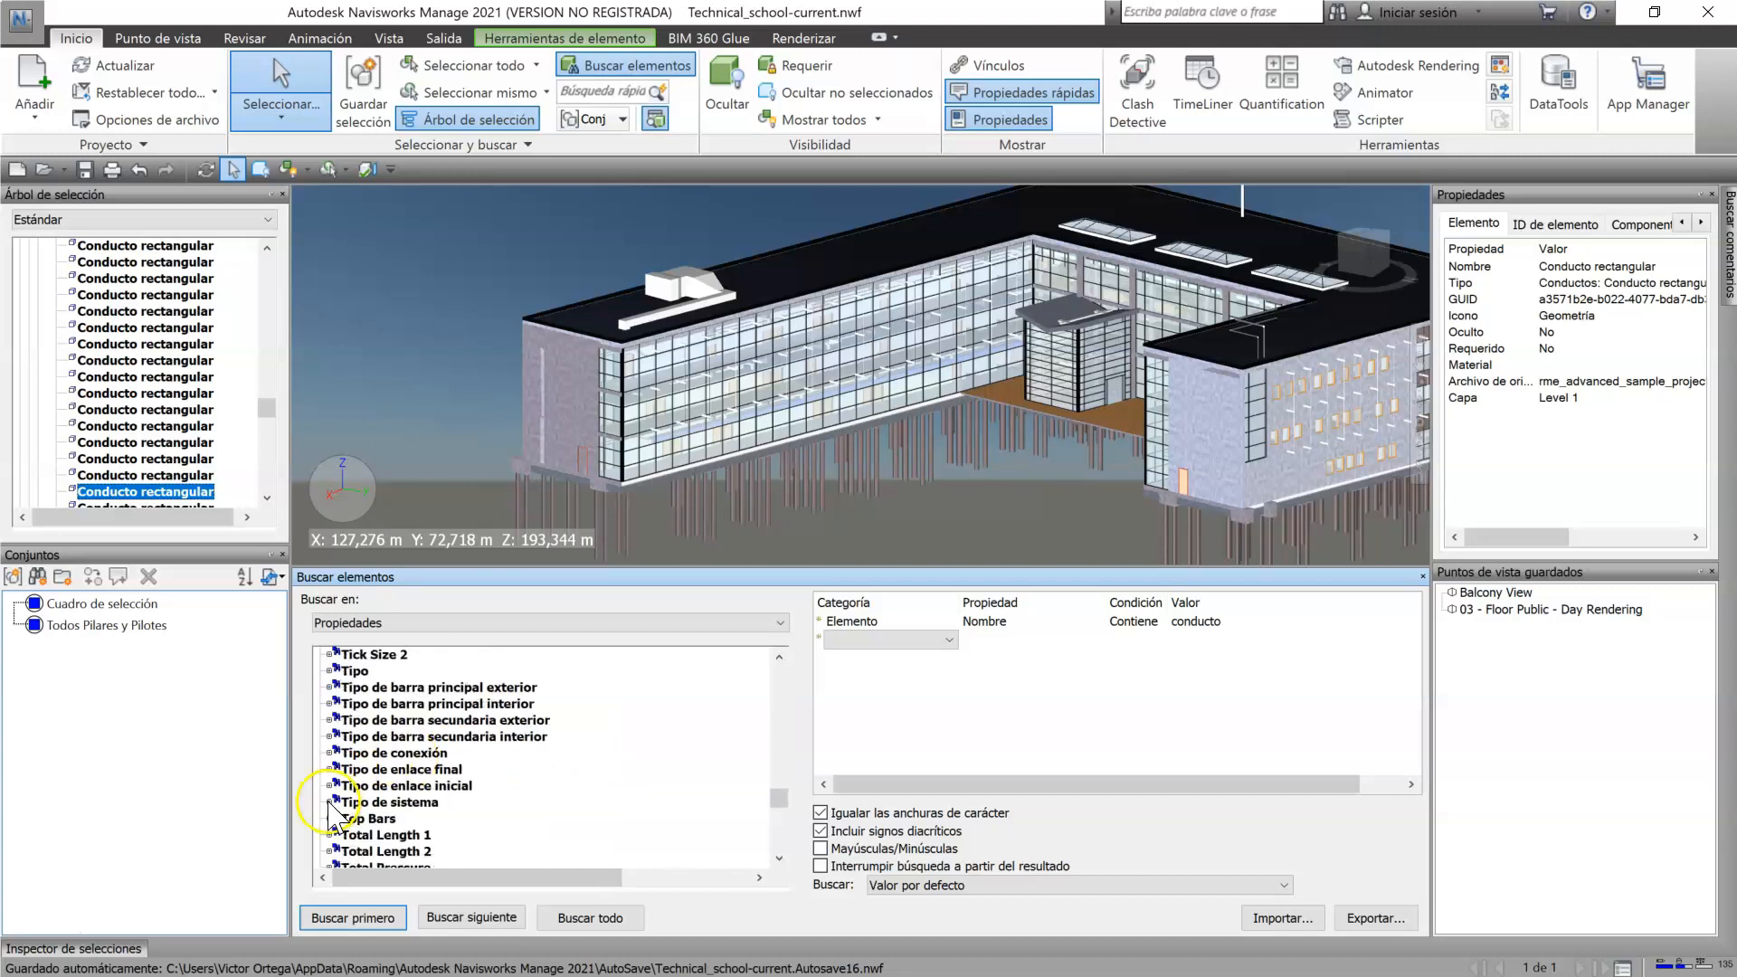
pyautogui.click(330, 802)
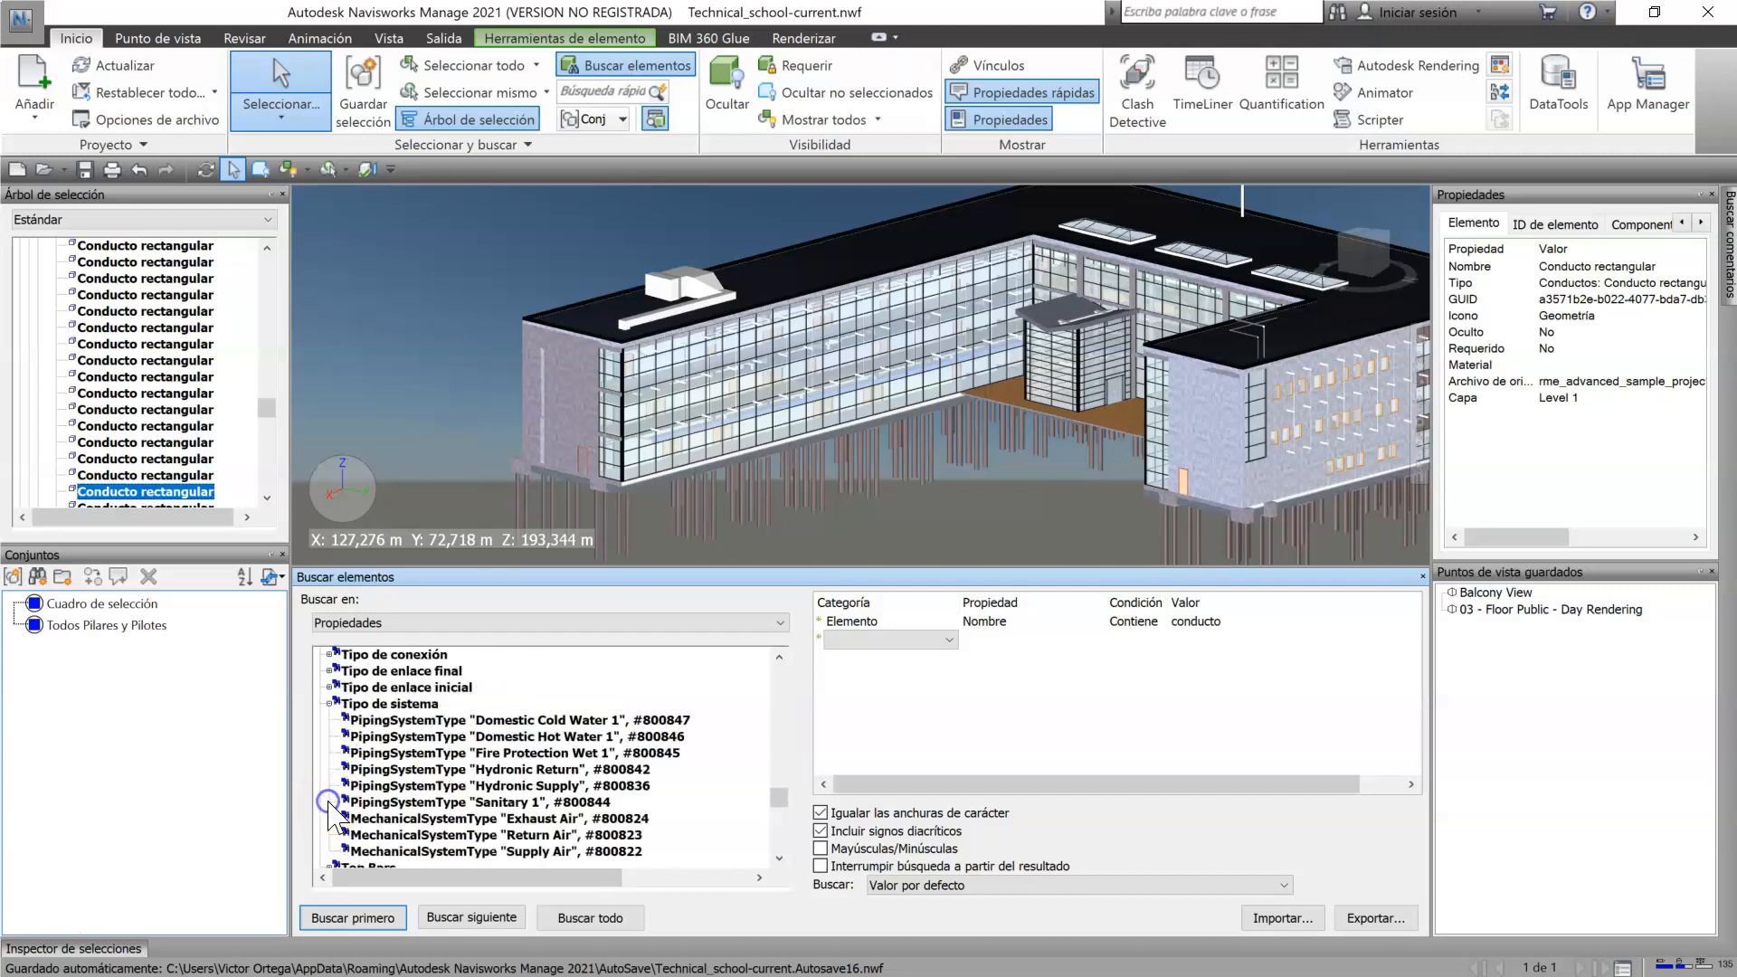
# Step: Select the "Supply Air" MechanicalSystemType in the search tree and collapse Tipo de sistema
pyautogui.click(550, 853)
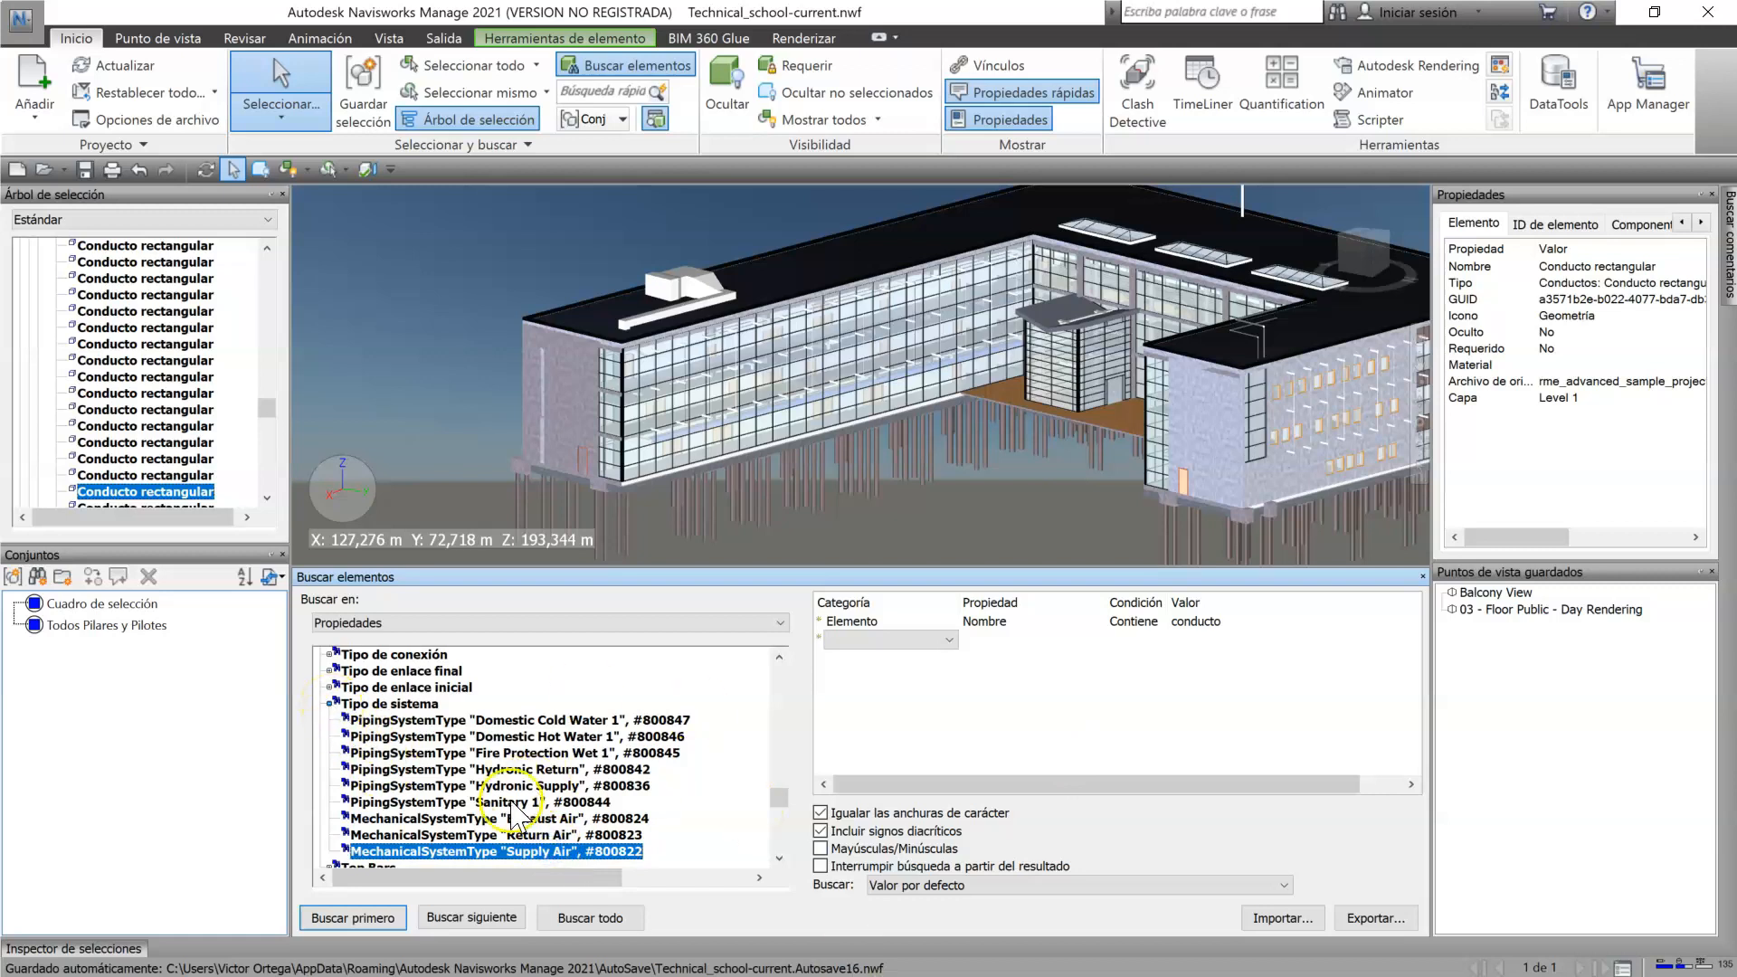
pyautogui.click(329, 705)
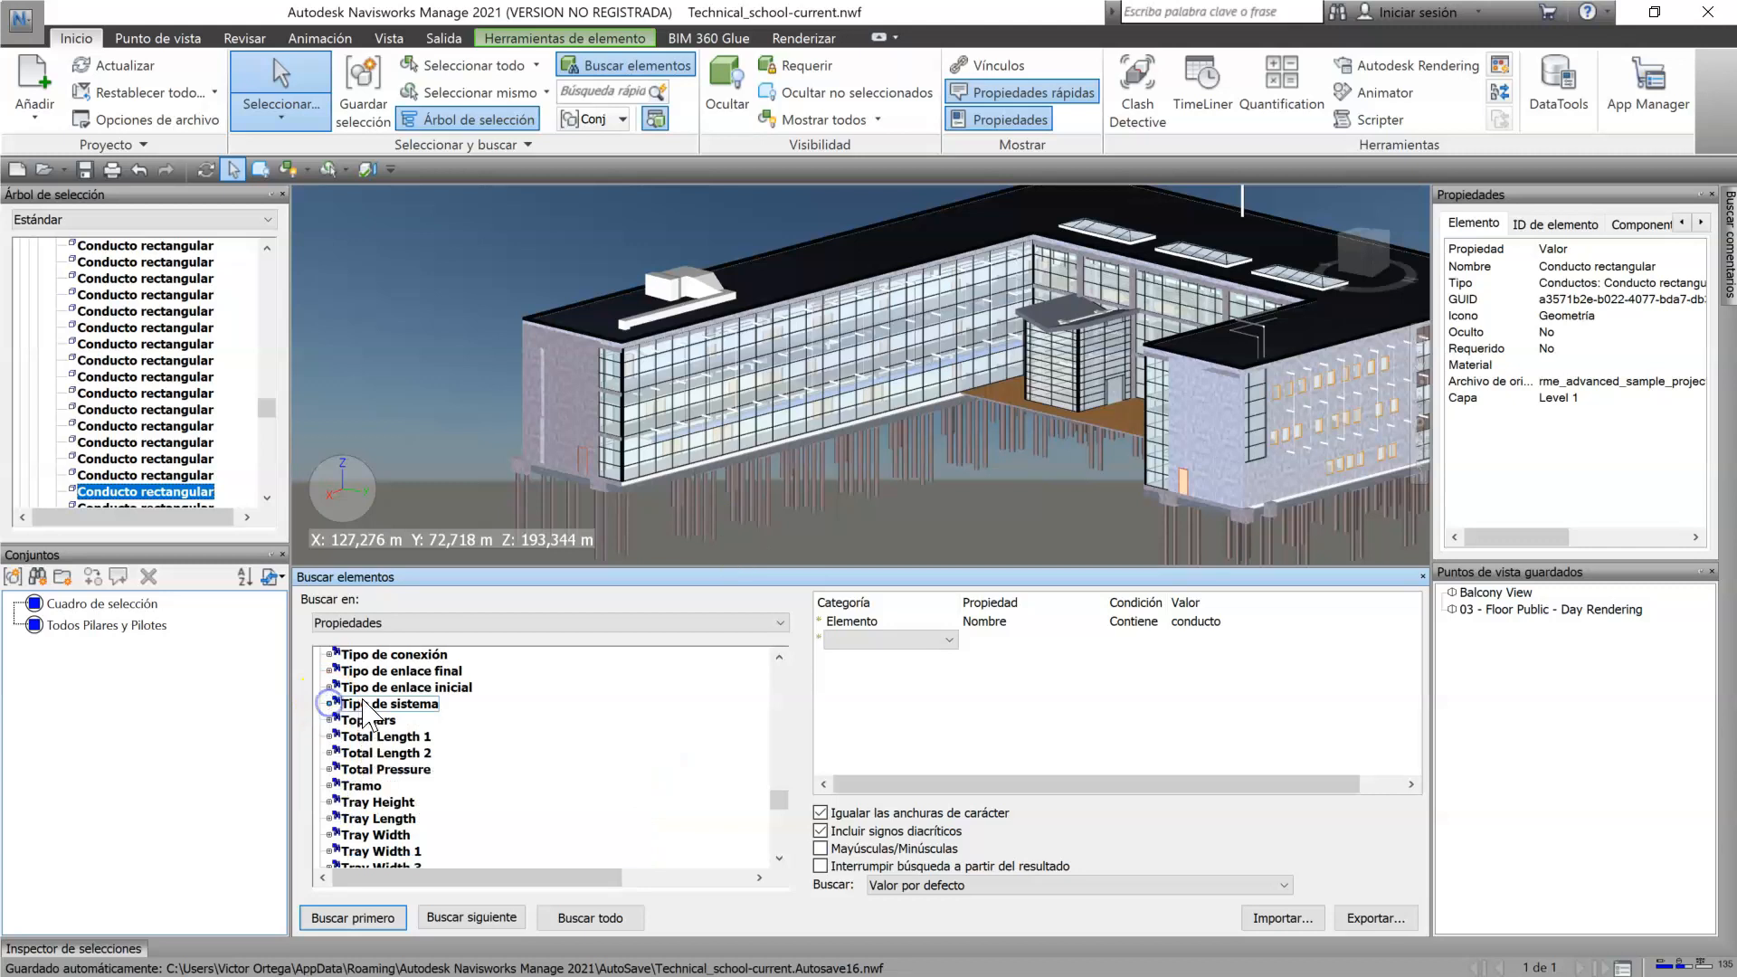
# Step: Expand Nombre de sistema under the Componente category in the search tree and select Mechanical Supply Air 37
pyautogui.scroll(-1, 398, 785)
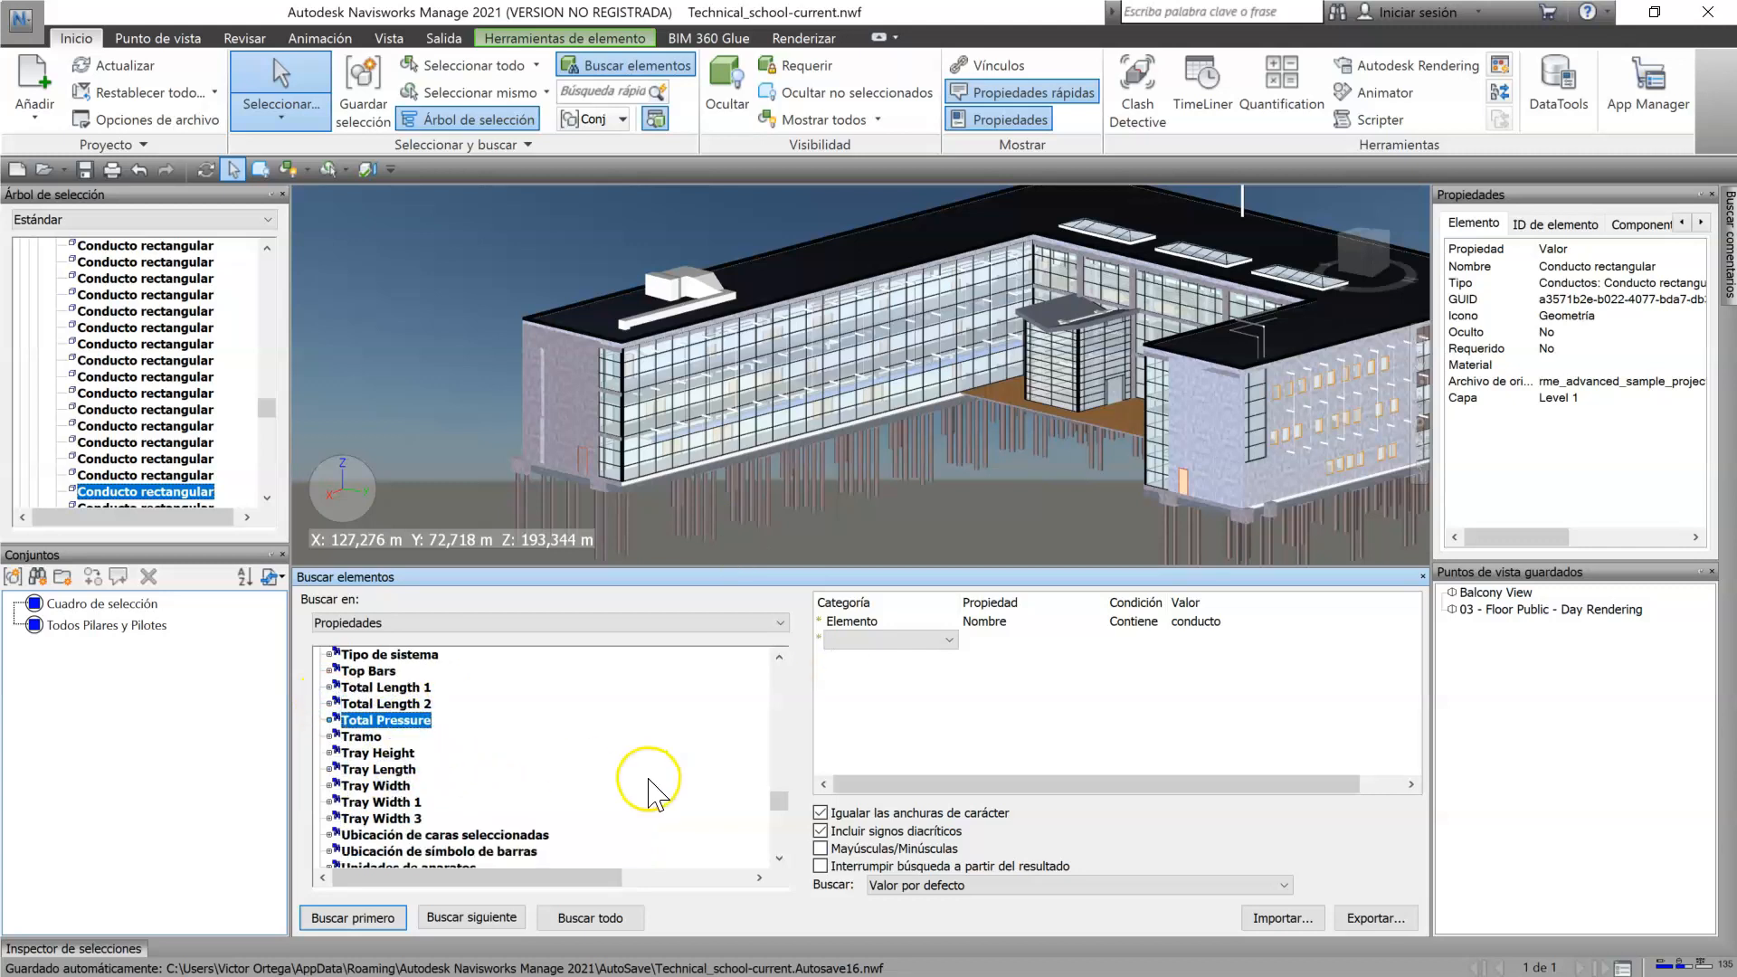
pyautogui.scroll(5, 394, 746)
pyautogui.scroll(15, 398, 750)
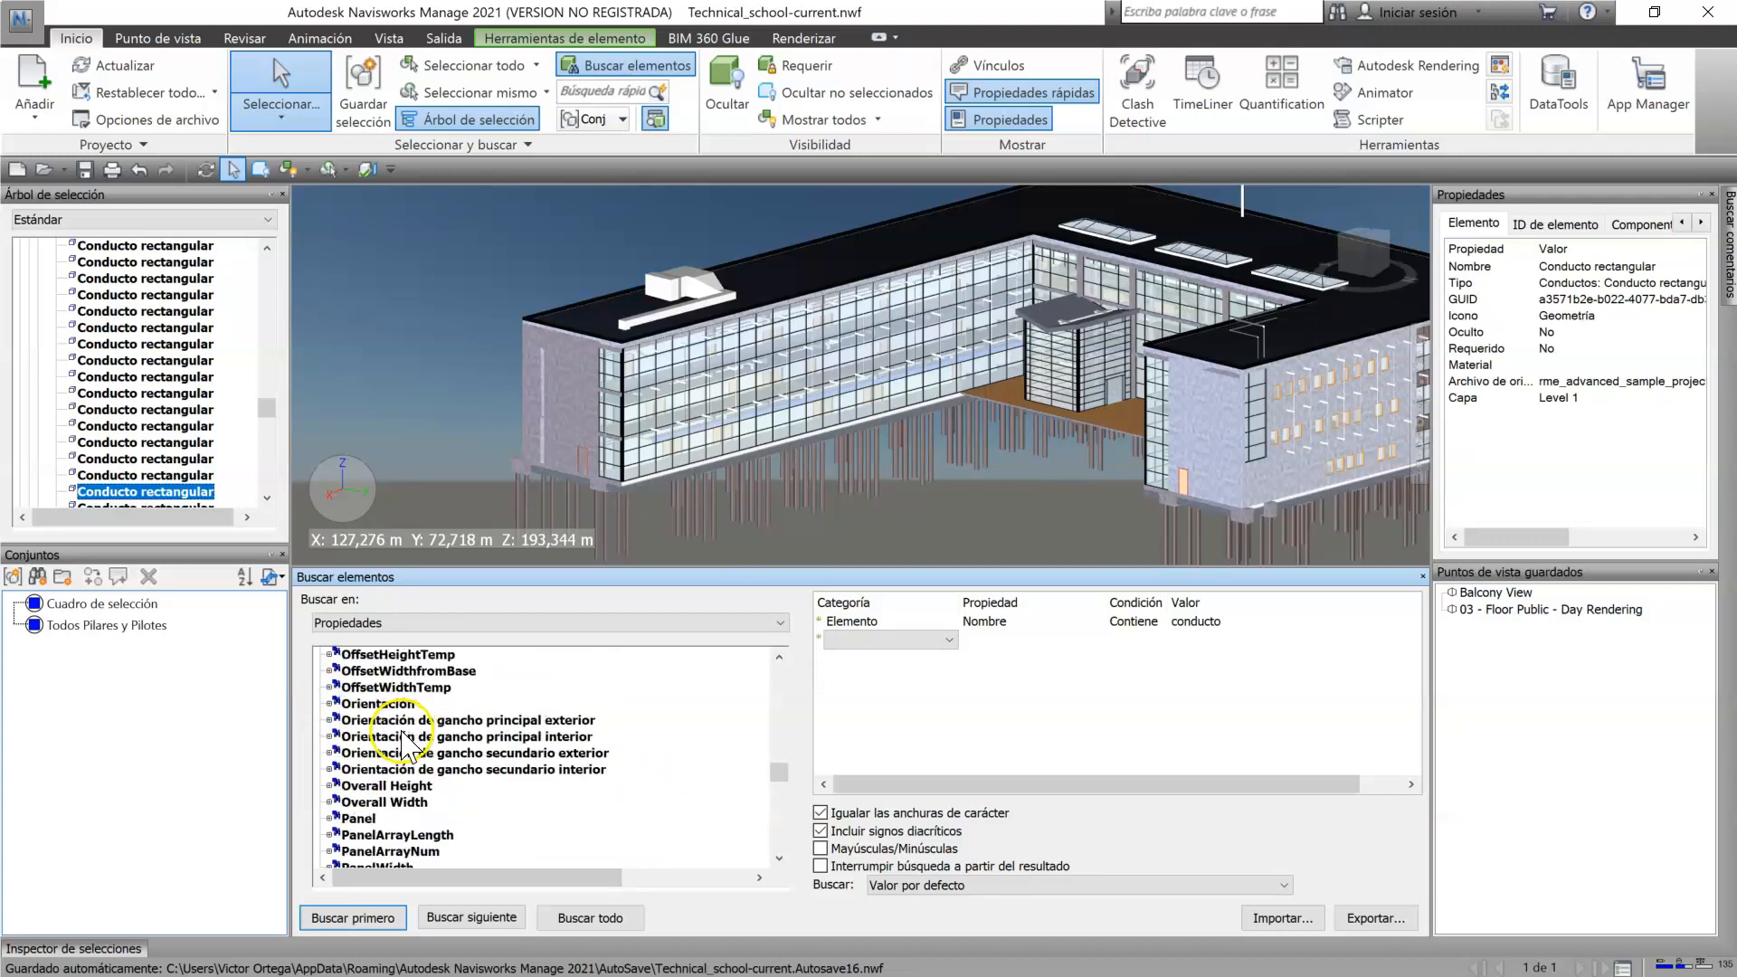
pyautogui.scroll(-12, 407, 742)
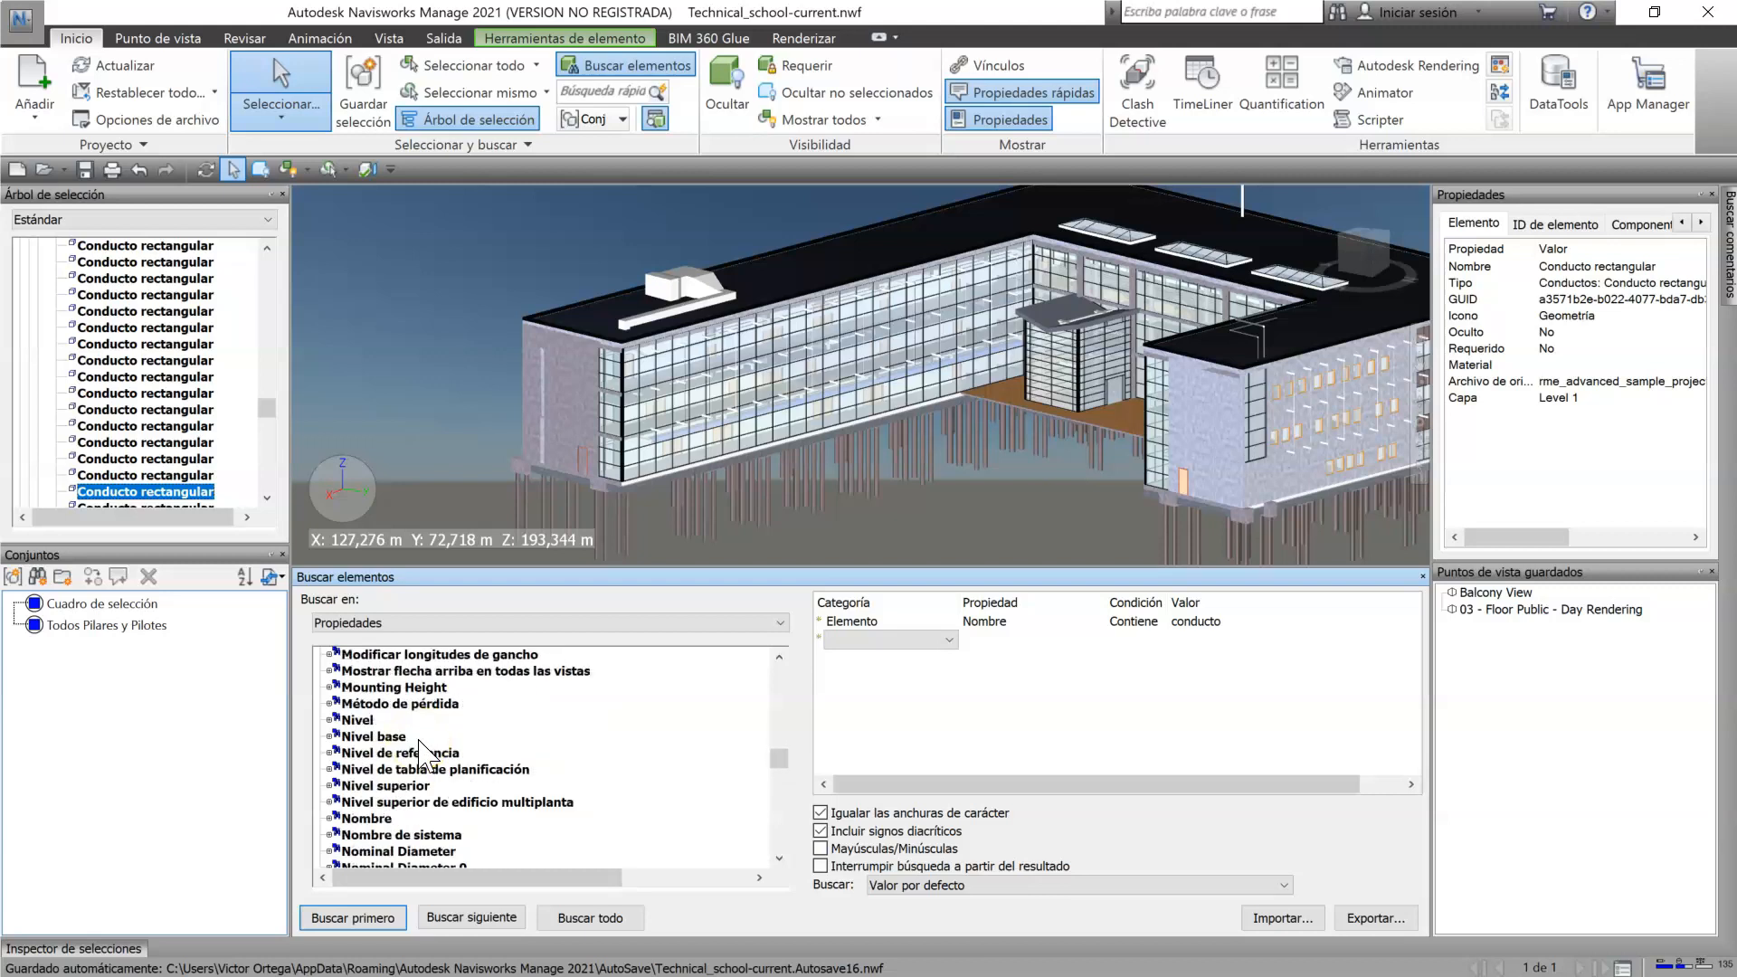
pyautogui.click(361, 688)
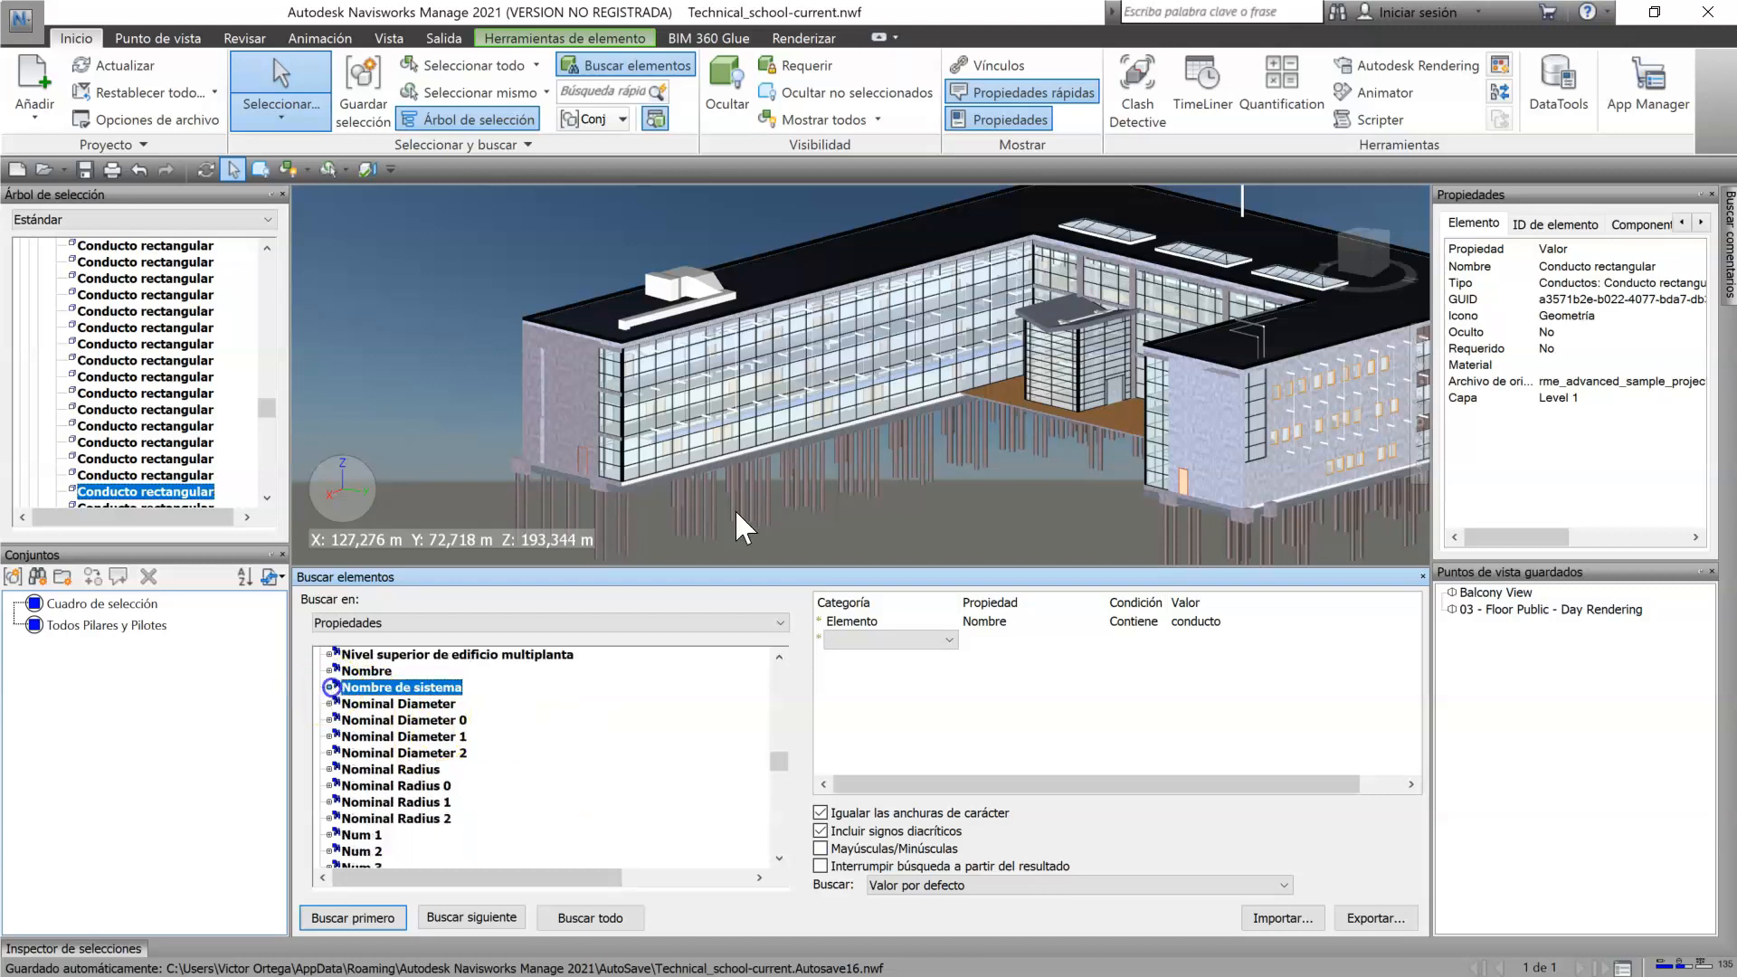
pyautogui.click(330, 687)
pyautogui.scroll(-3, 452, 701)
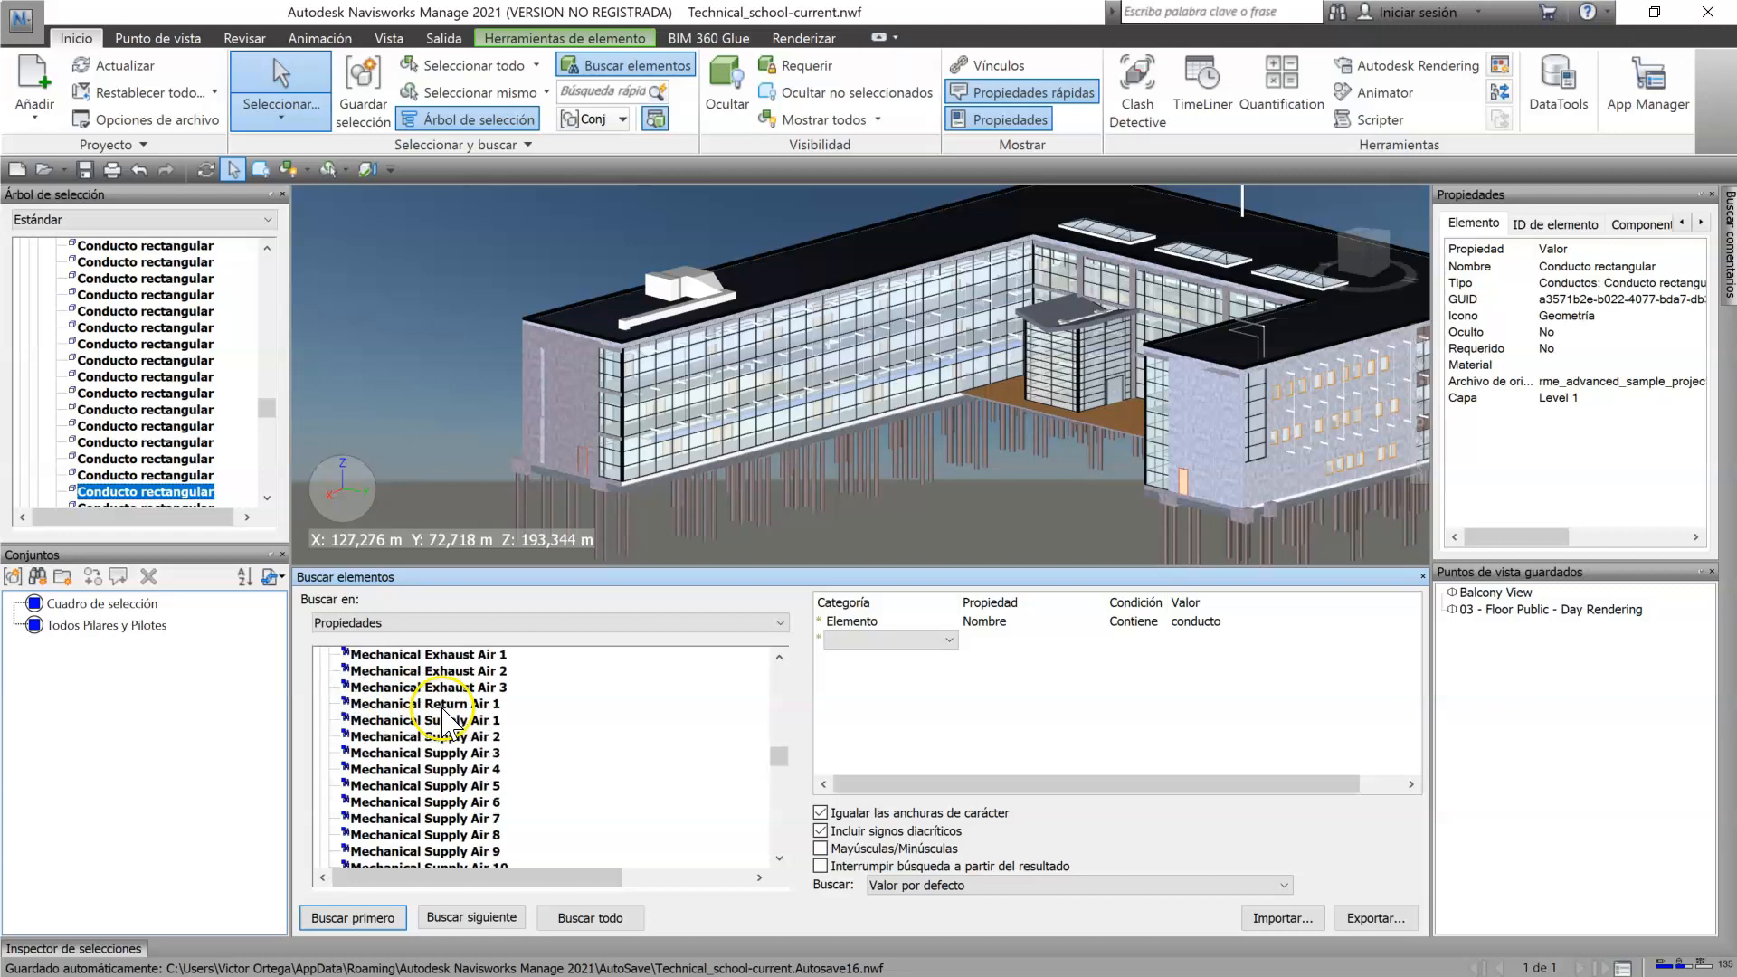
pyautogui.scroll(-4, 493, 698)
pyautogui.click(458, 753)
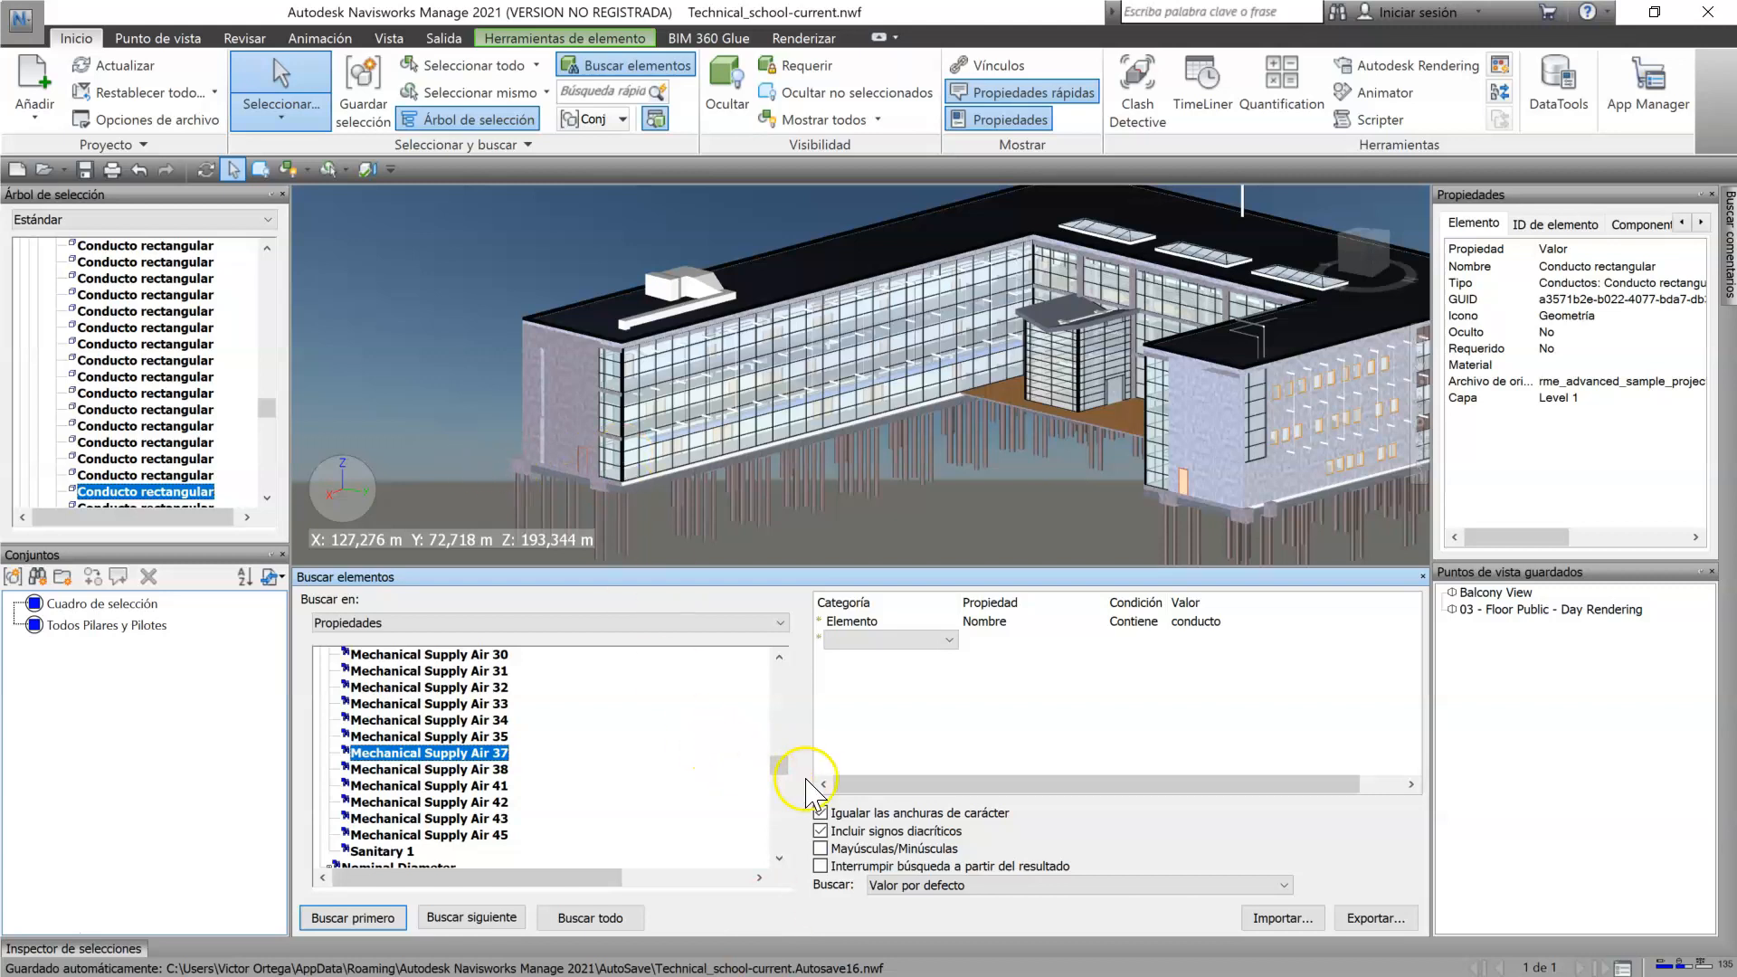
# Step: Collapse Nombre de sistema, then expand Tipo de sistema and select the "Sanitary 1" PipingSystemType as the search scope
pyautogui.scroll(15, 435, 730)
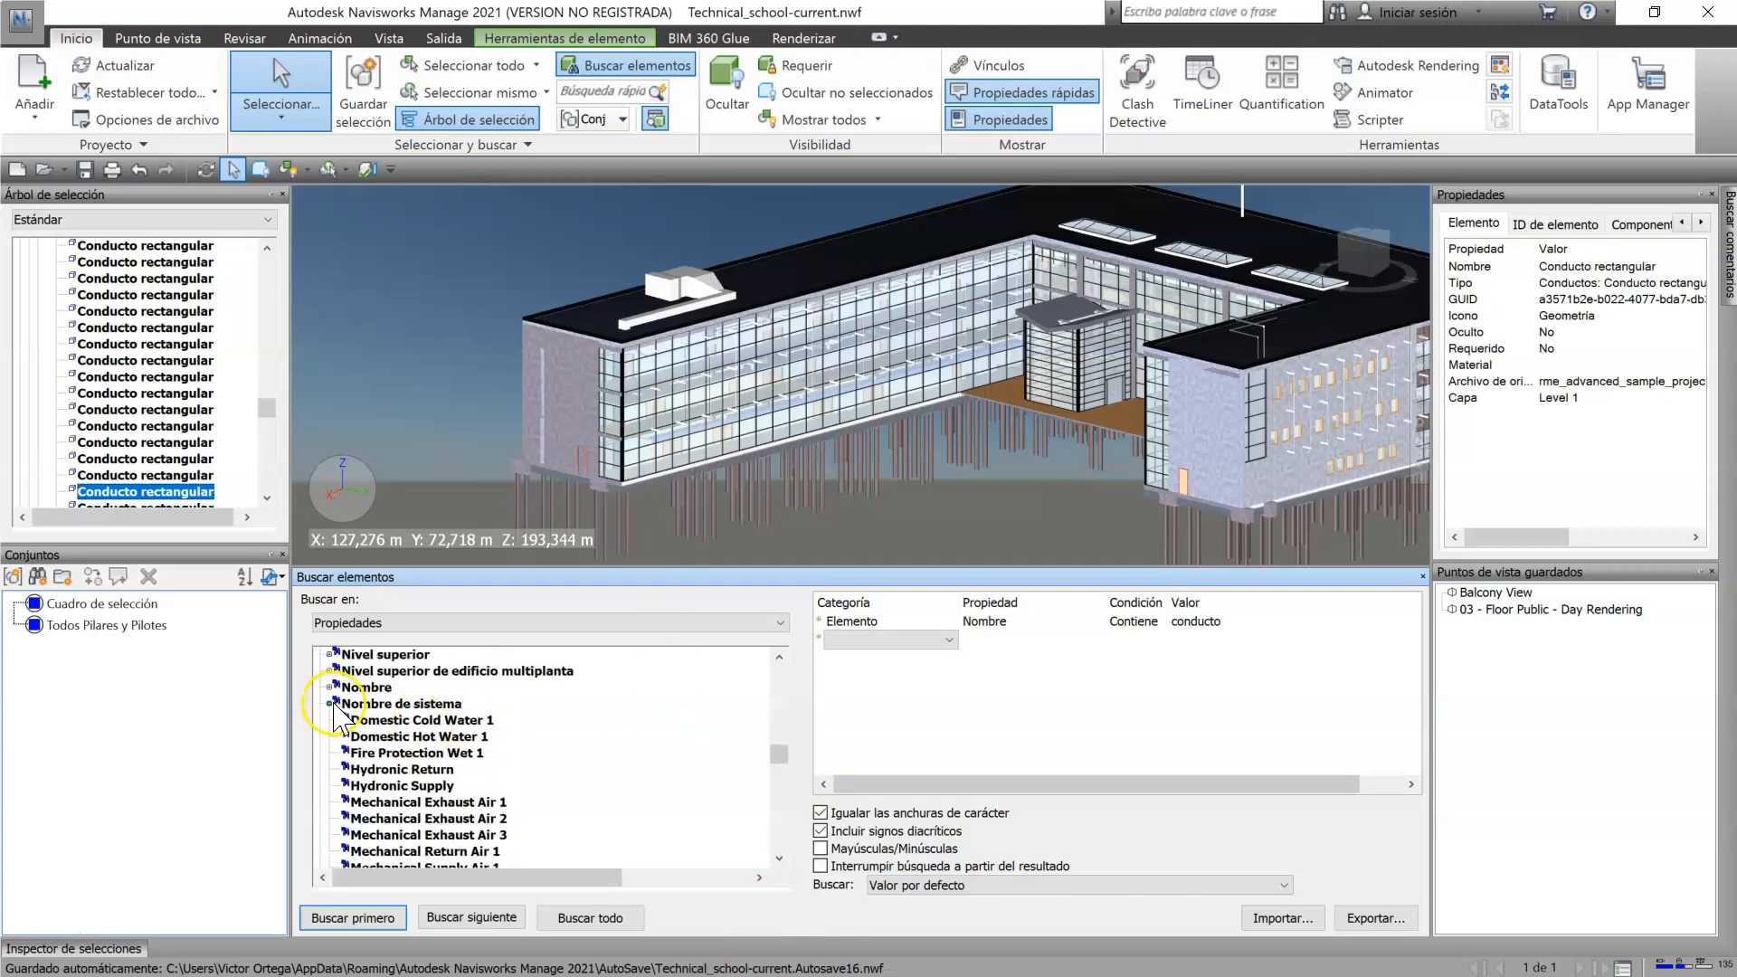
pyautogui.click(329, 704)
pyautogui.scroll(-8, 398, 751)
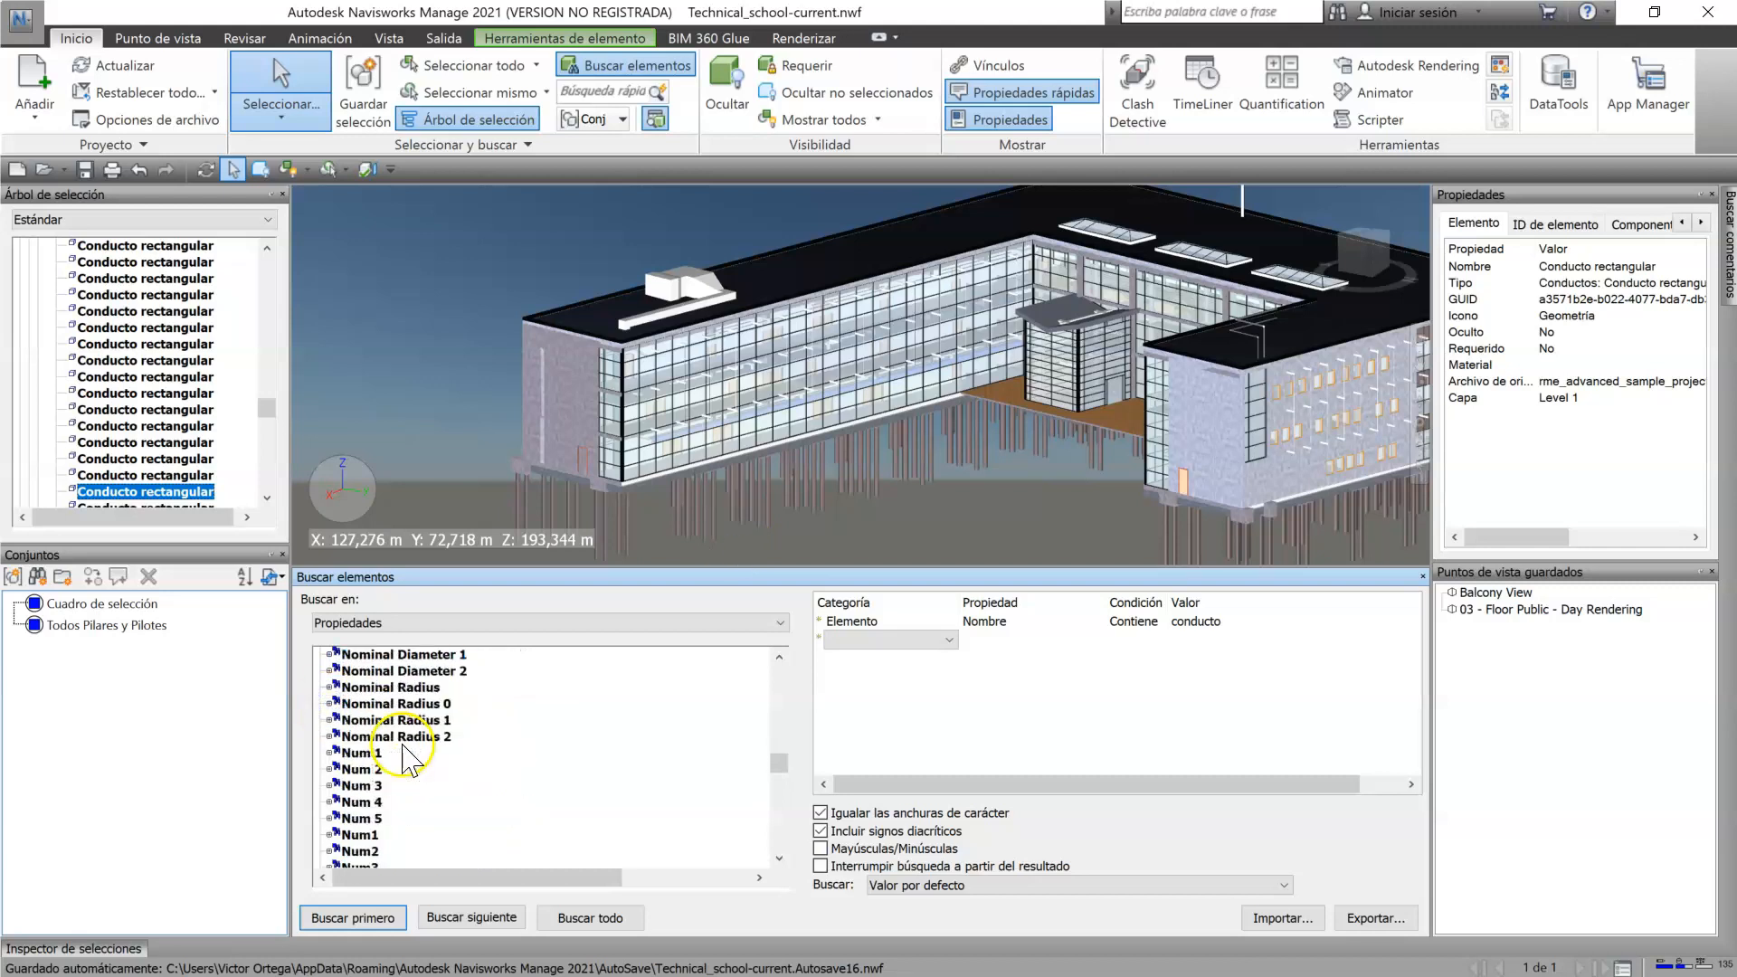
pyautogui.scroll(-20, 398, 751)
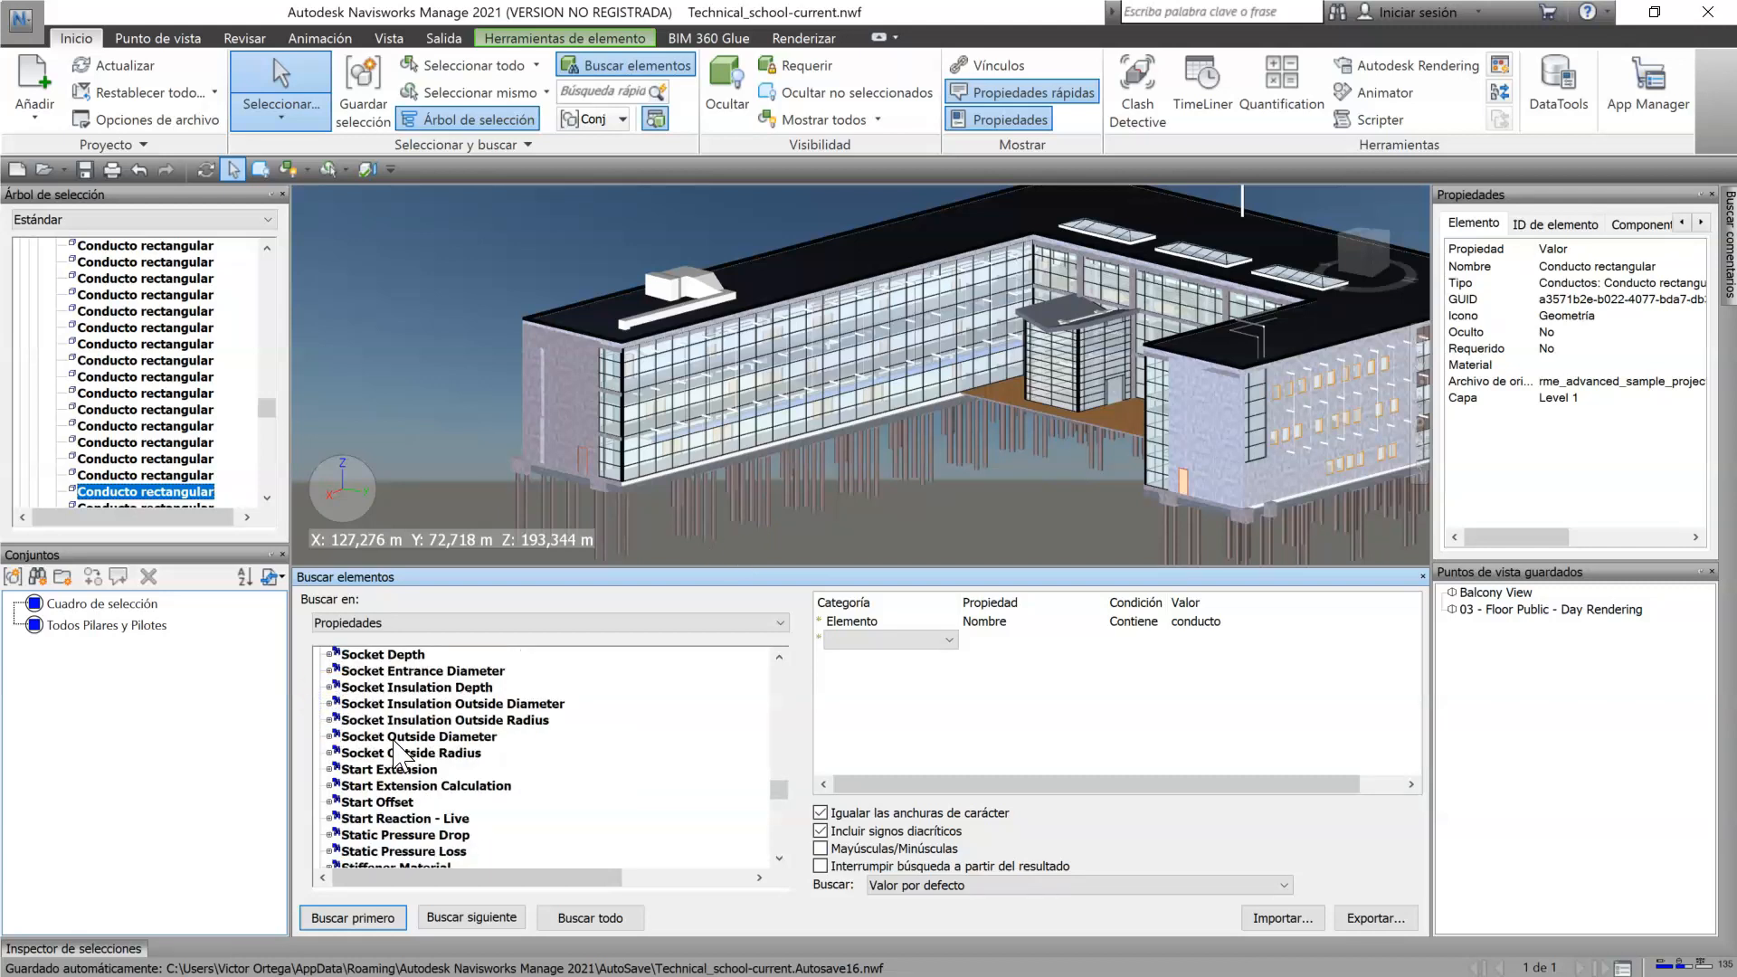
pyautogui.scroll(-2, 399, 751)
pyautogui.click(329, 769)
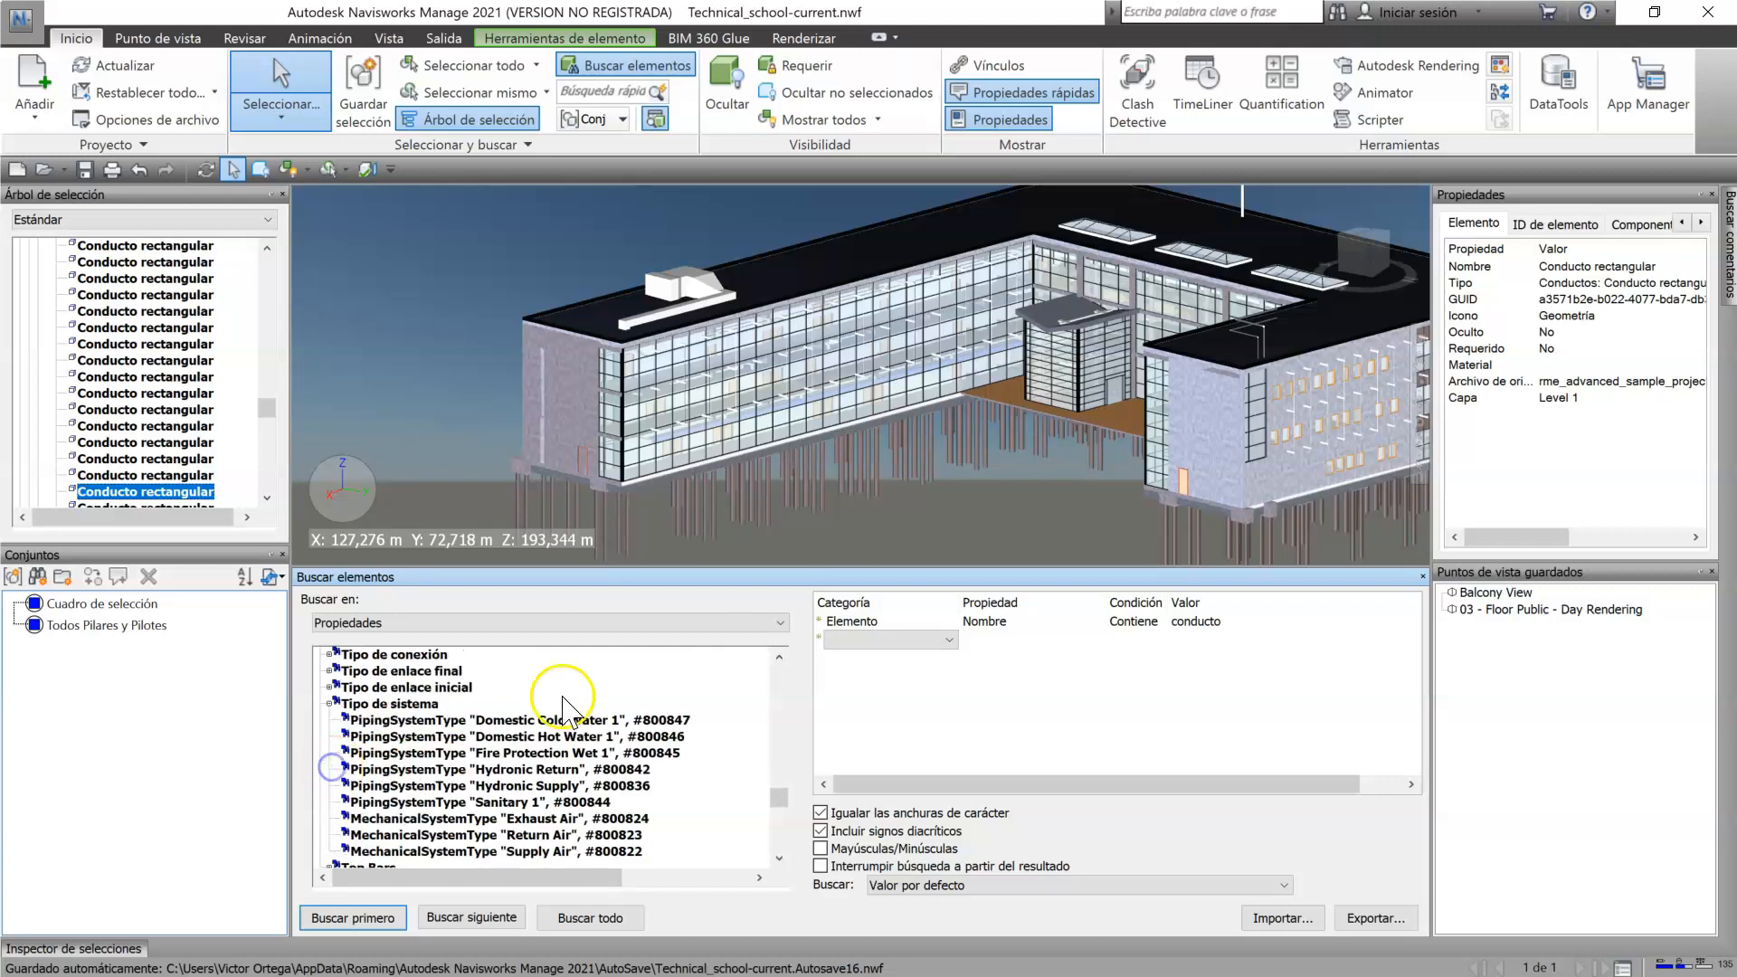
pyautogui.click(543, 803)
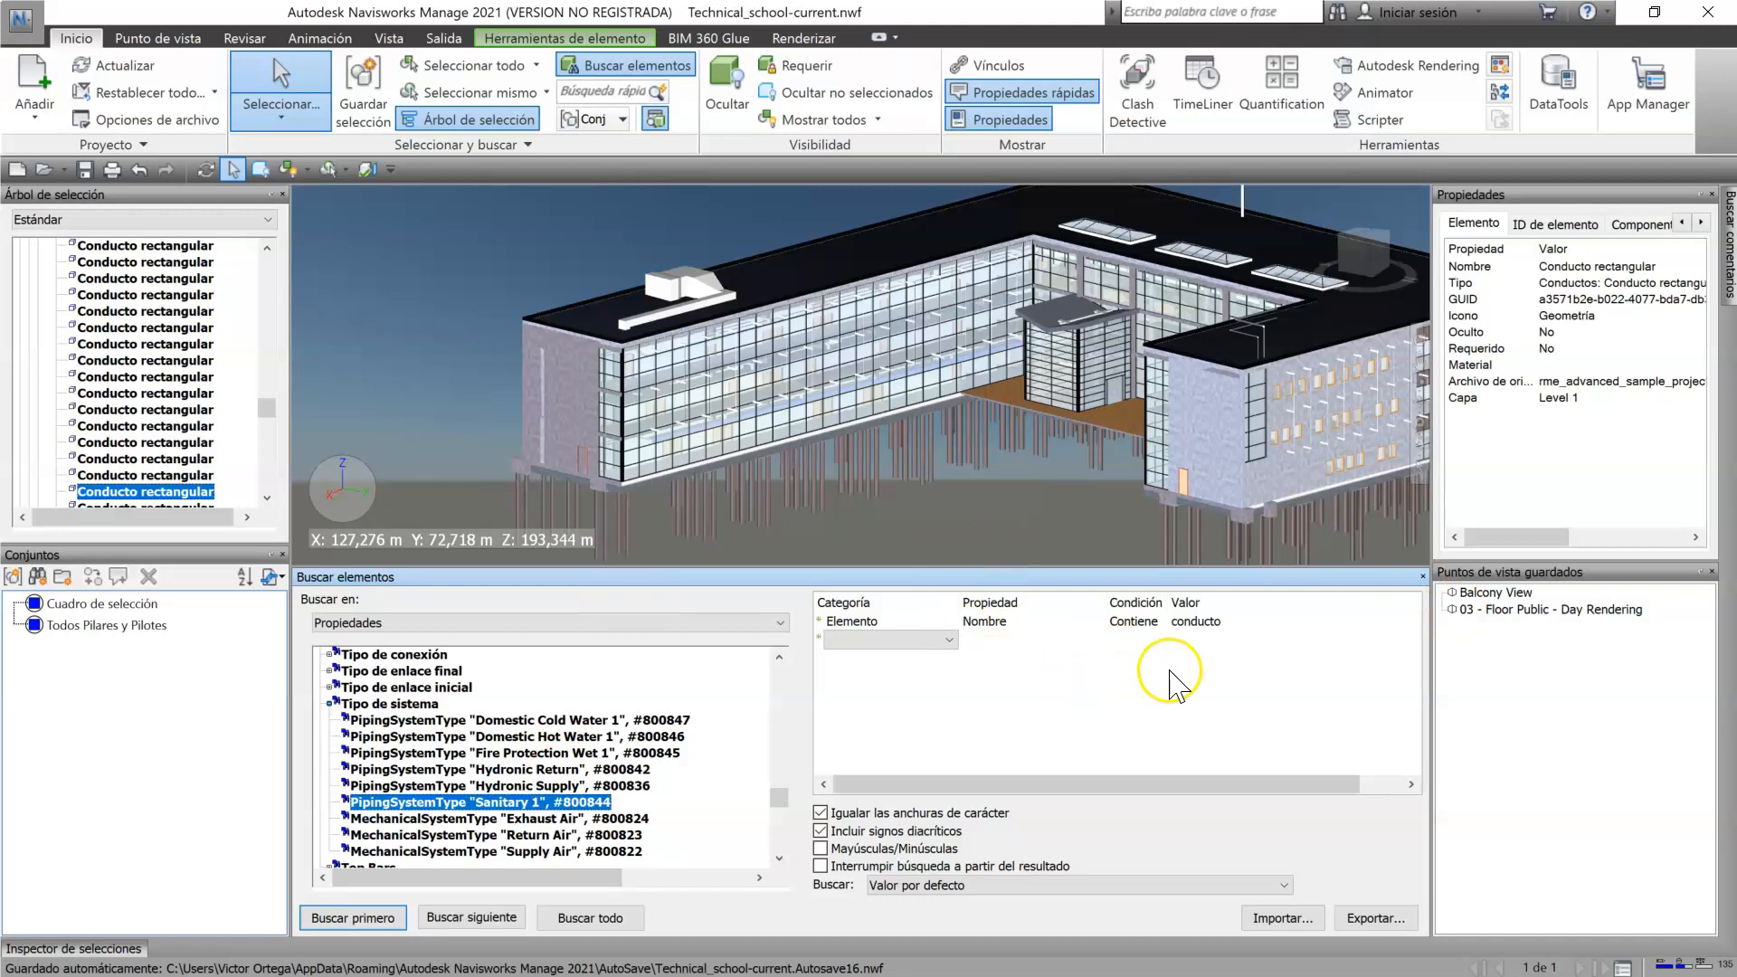
# Step: Replace the existing search criterion with the category Componente and the property Tamaño
pyautogui.click(914, 623)
pyautogui.click(914, 623)
pyautogui.click(902, 652)
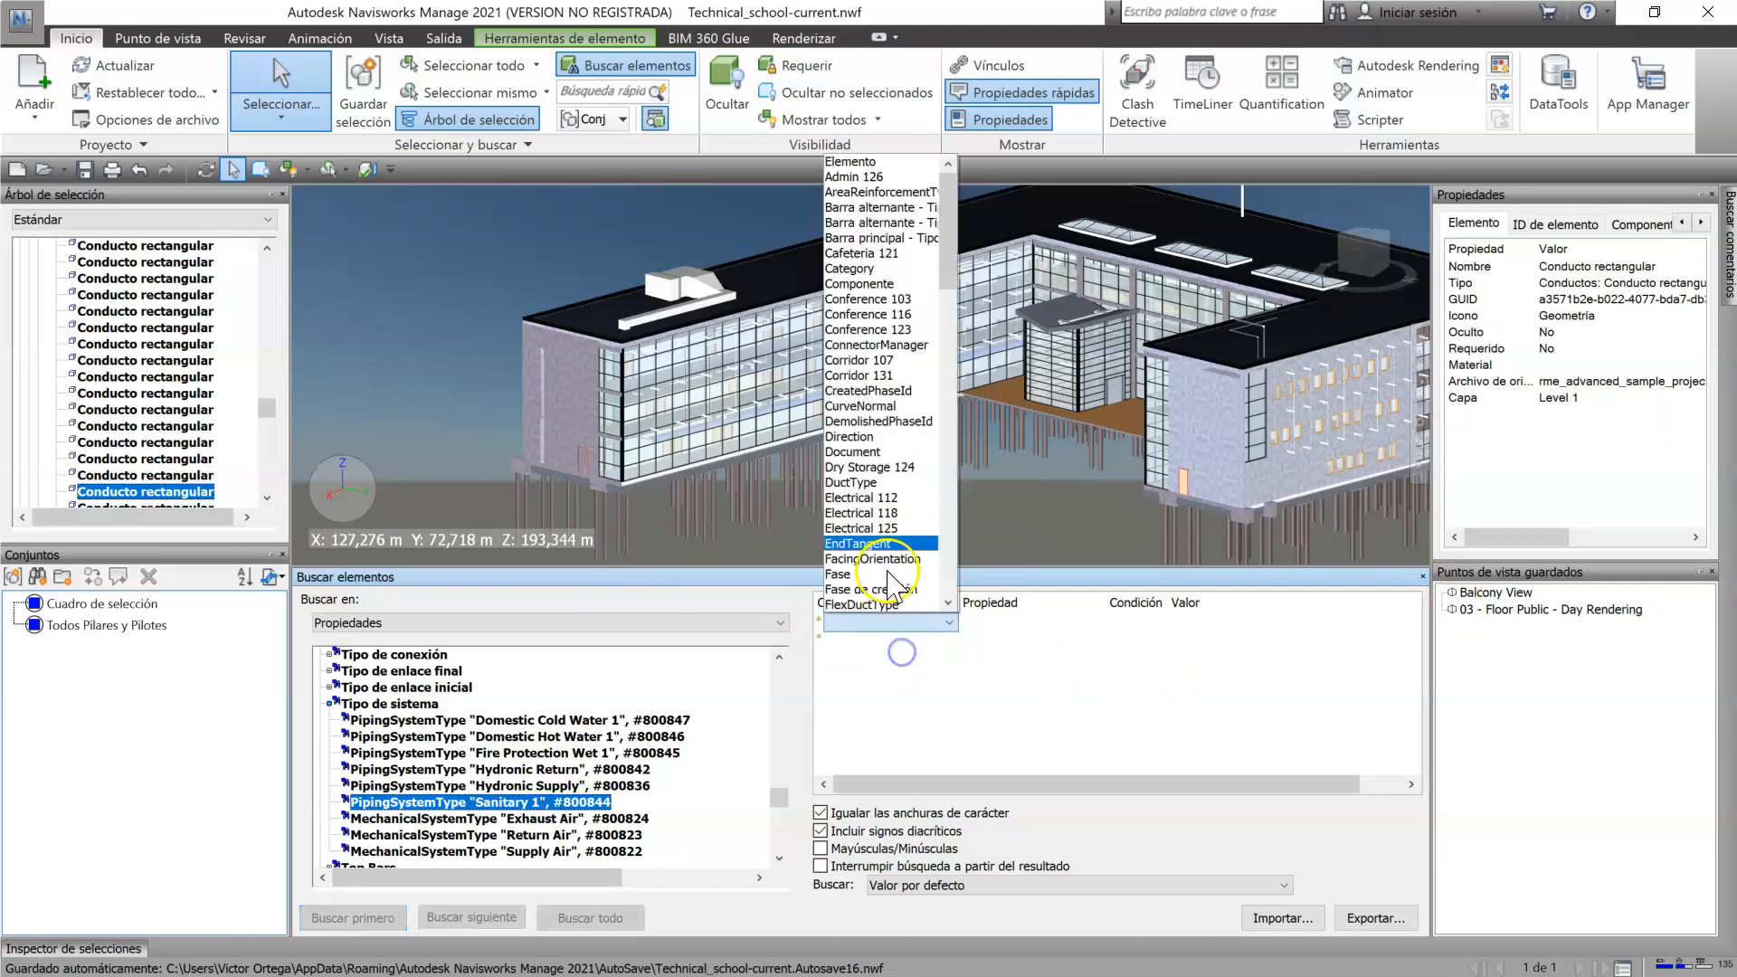
pyautogui.click(864, 284)
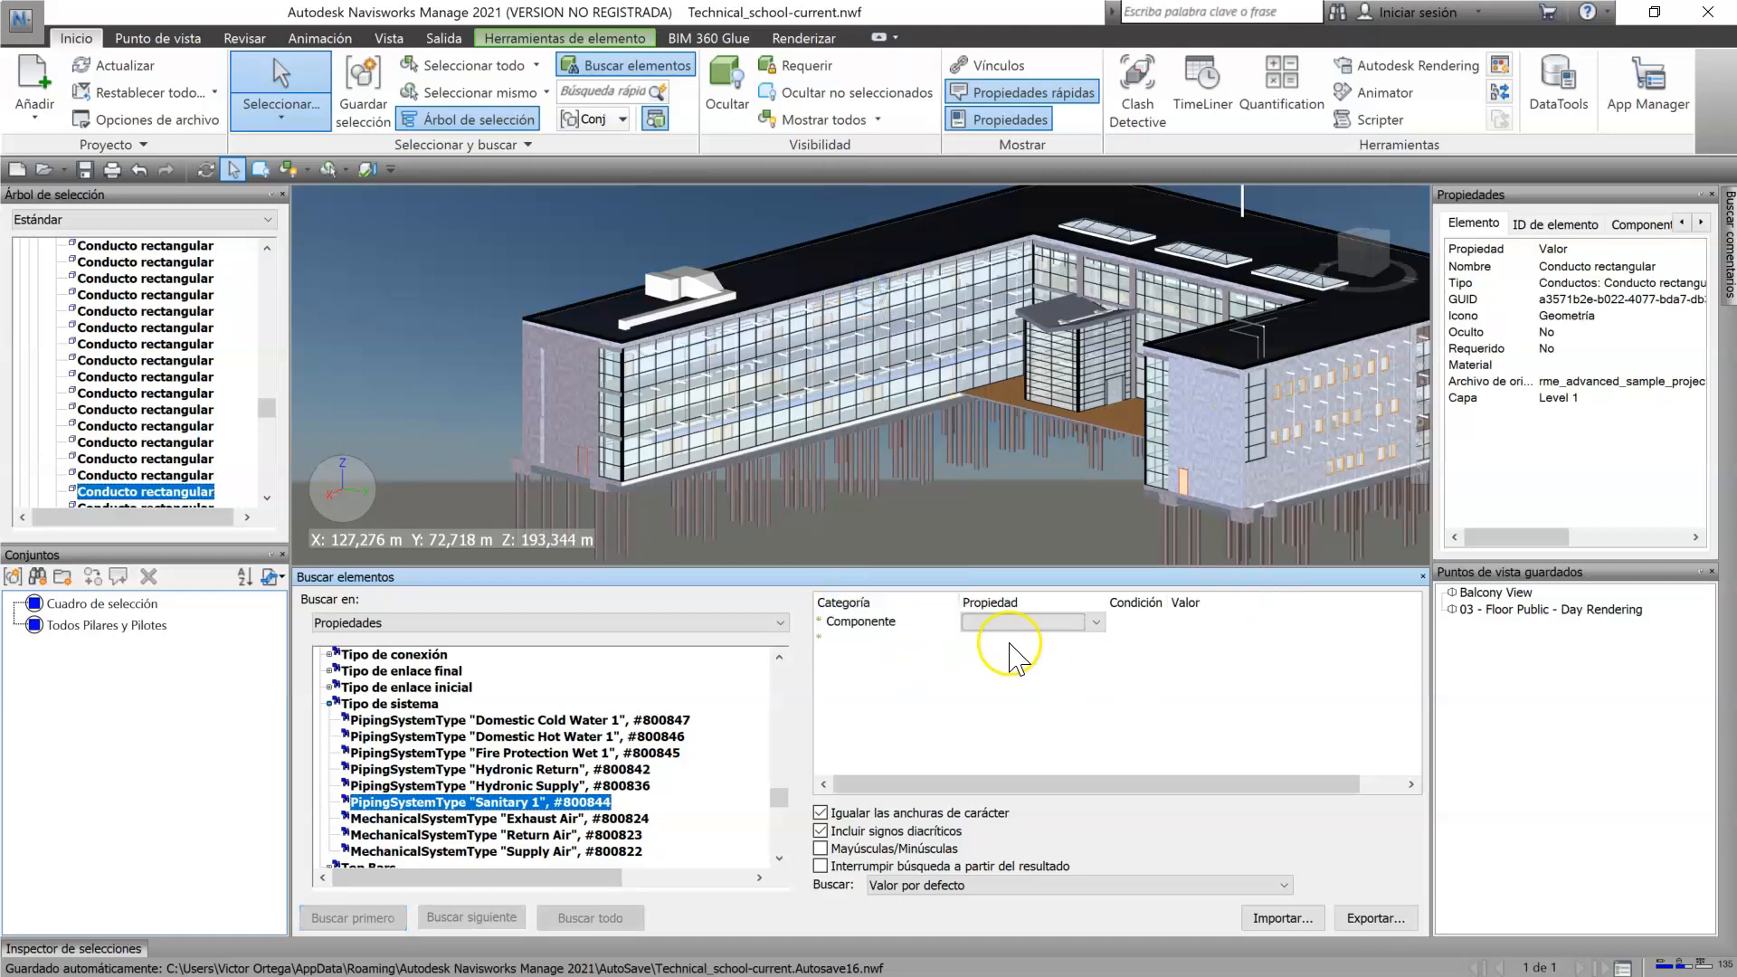
pyautogui.click(1049, 629)
pyautogui.press('t')
pyautogui.scroll(-2, 1030, 586)
pyautogui.scroll(-2, 1028, 583)
pyautogui.click(999, 424)
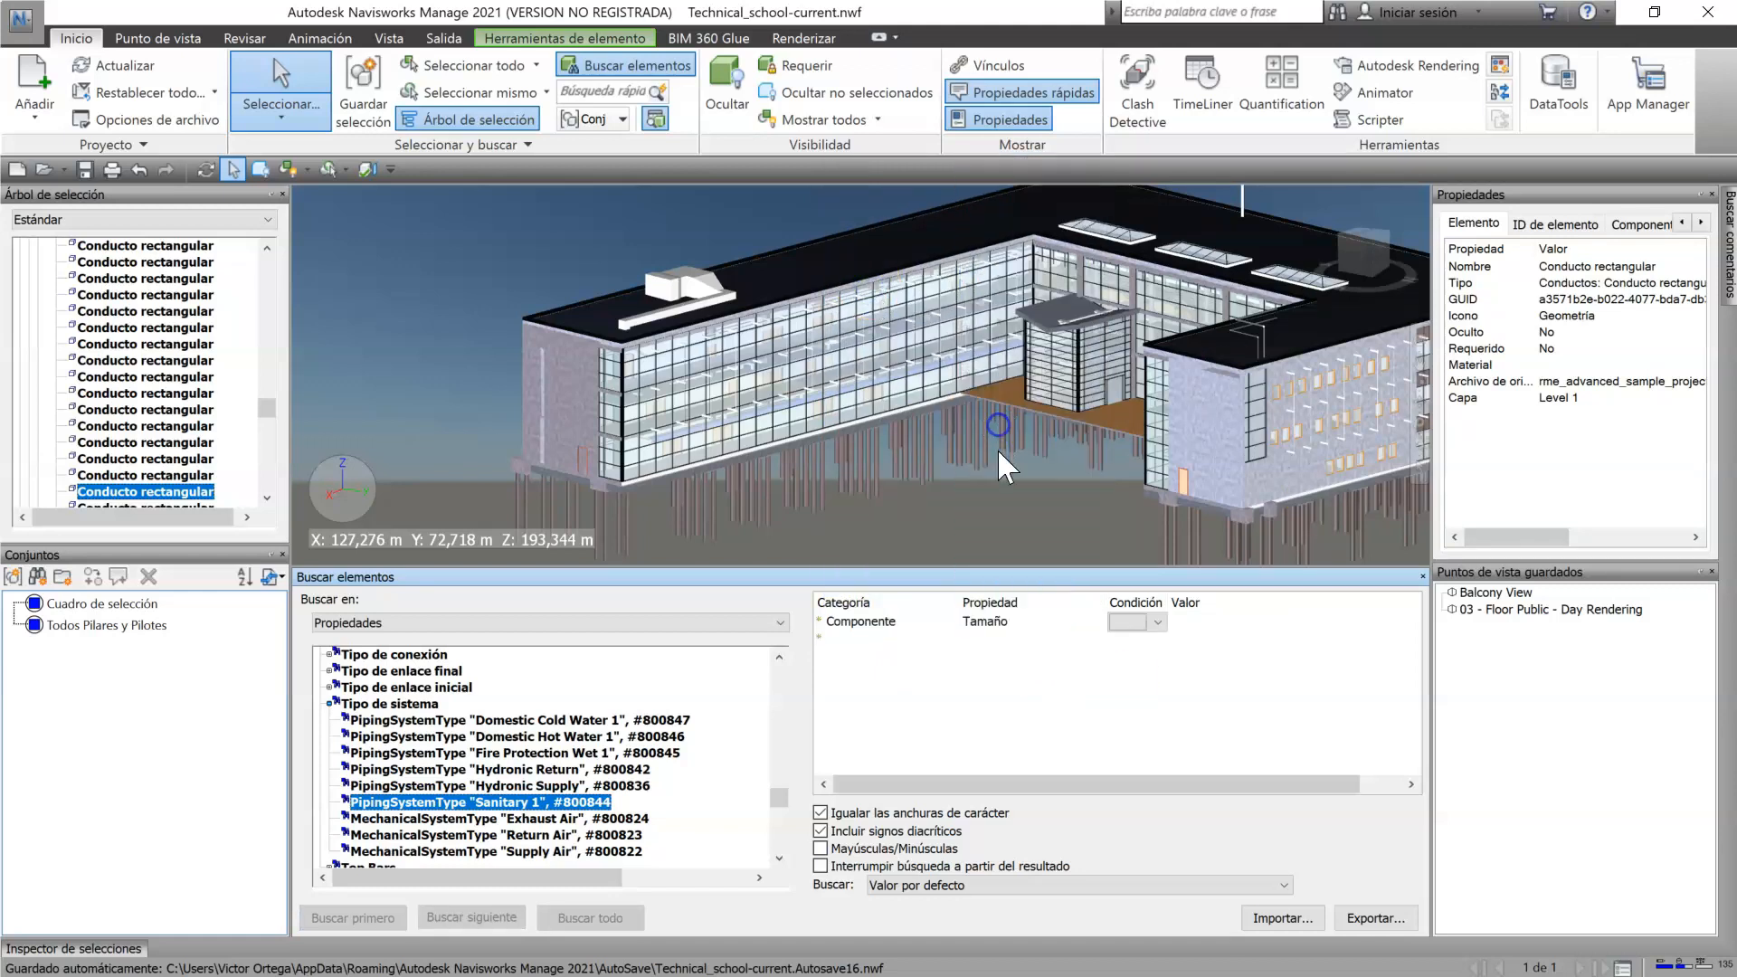
pyautogui.click(1157, 624)
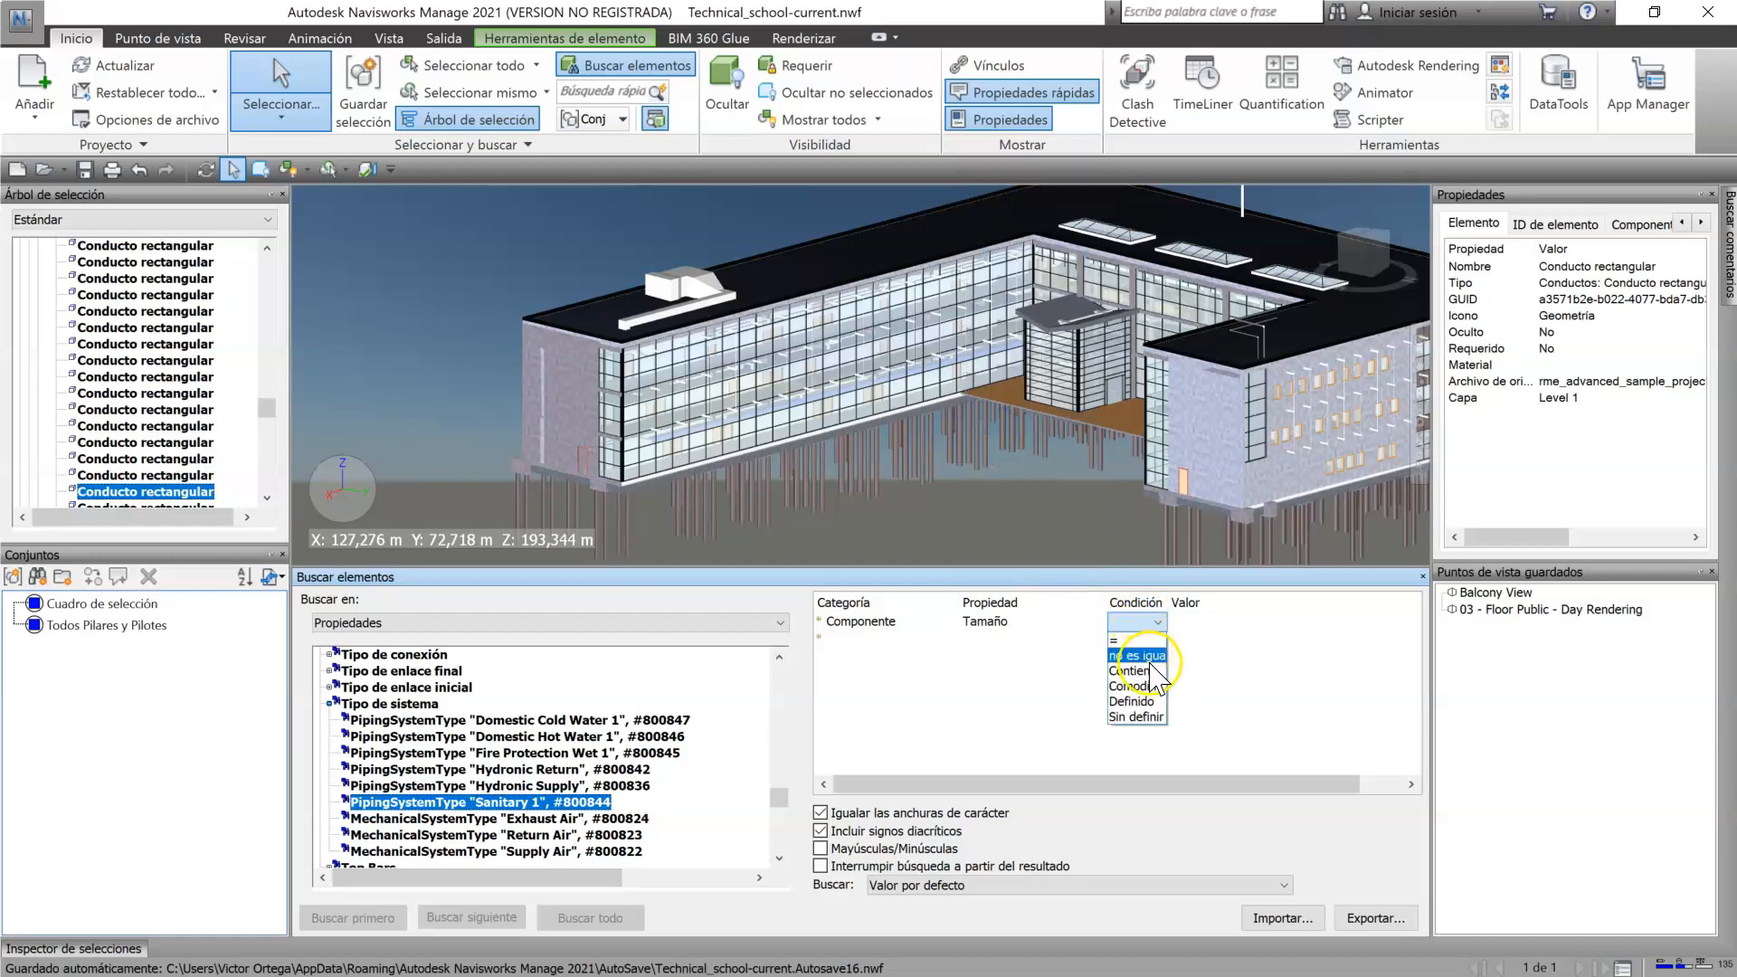
pyautogui.click(1145, 641)
pyautogui.click(1393, 623)
pyautogui.click(1408, 622)
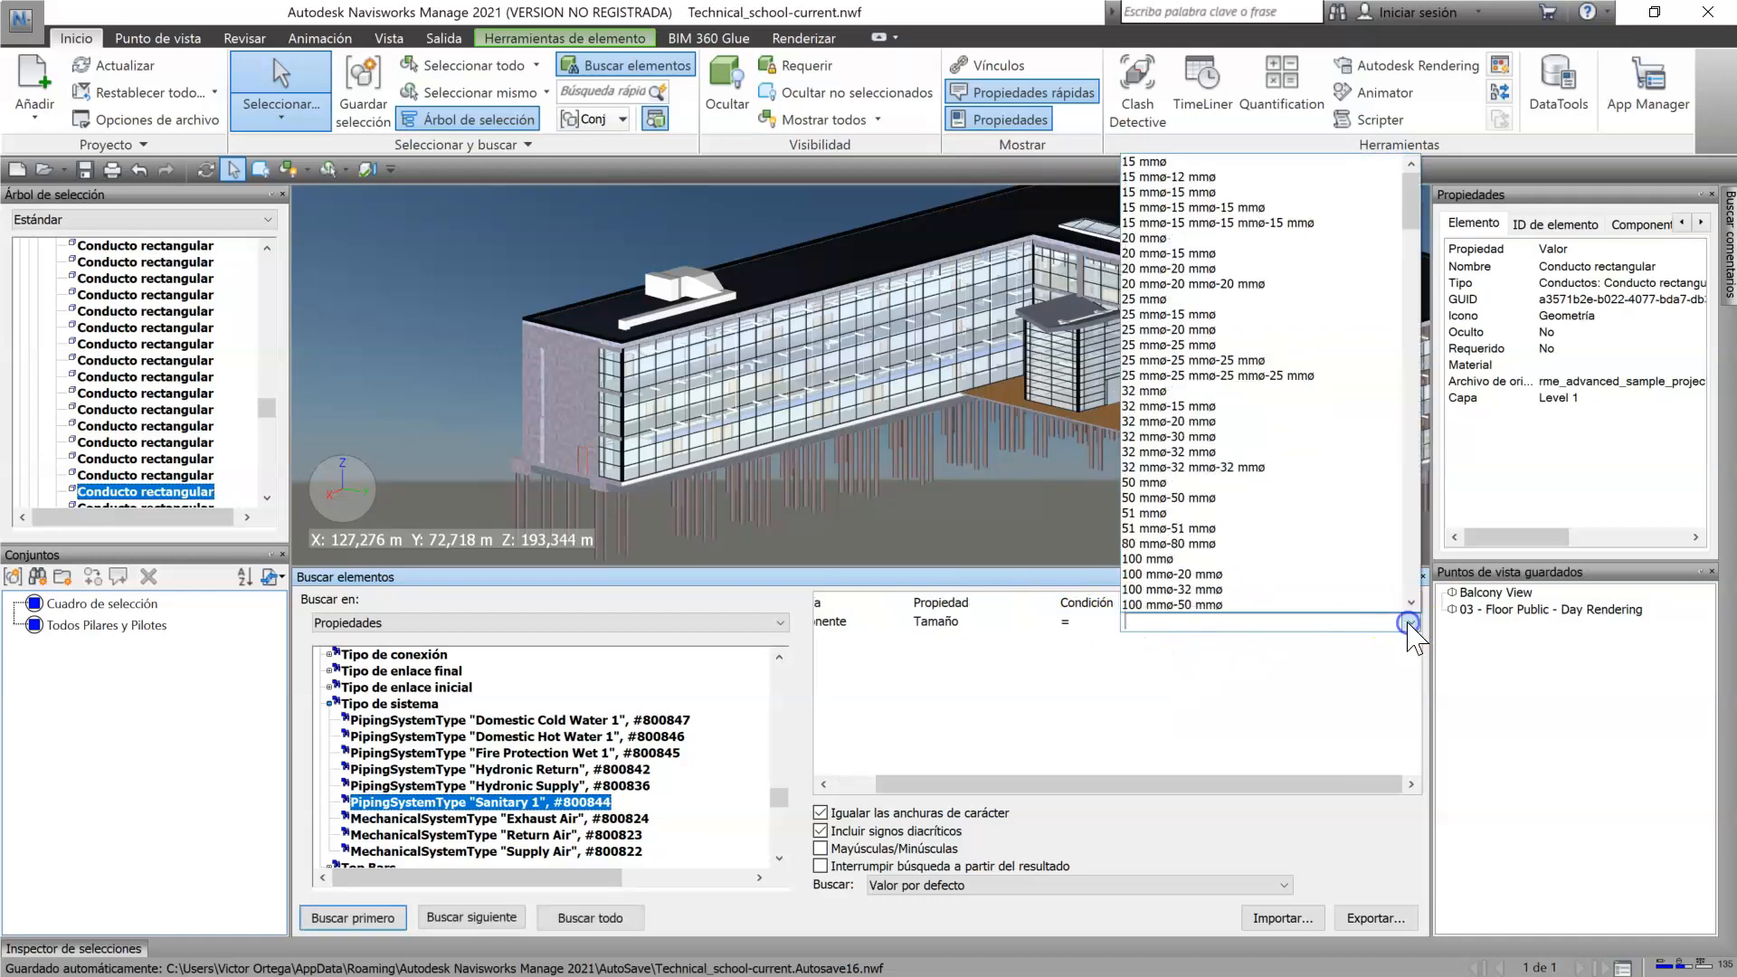
pyautogui.scroll(-4, 1284, 471)
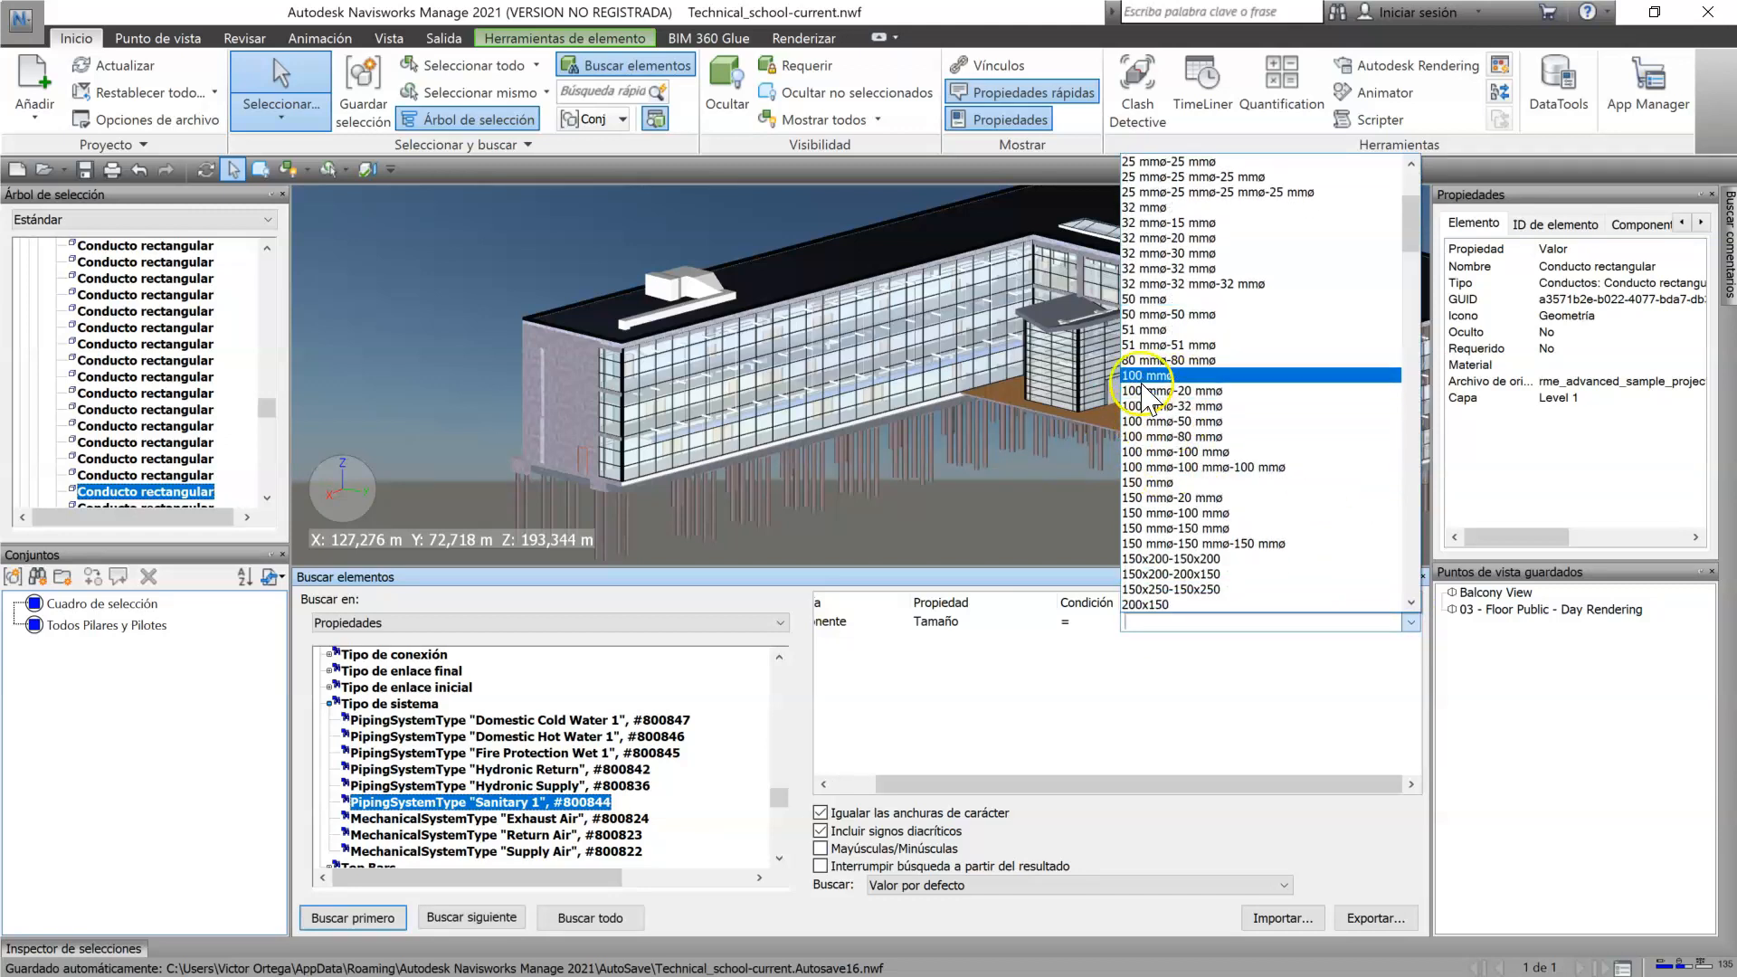
# Step: Set the Tamaño criterion's condition to Contiene and its value to 100 mmø
pyautogui.click(1086, 621)
pyautogui.click(1138, 622)
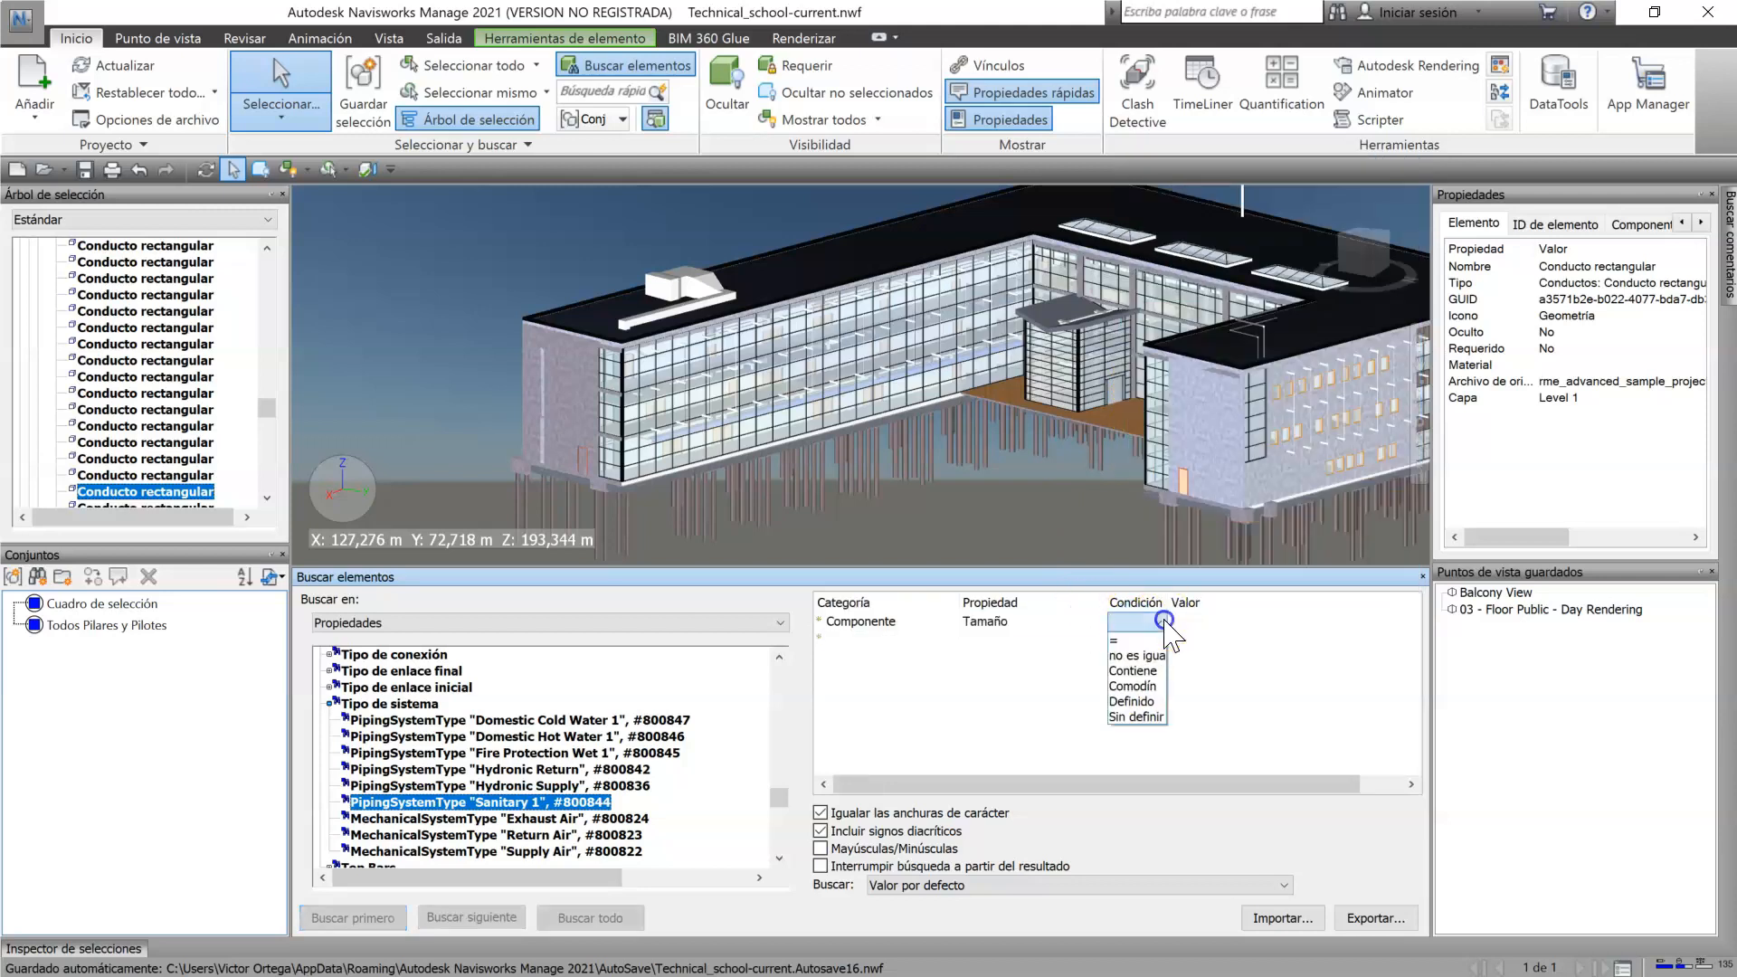
pyautogui.click(1144, 668)
pyautogui.click(1254, 629)
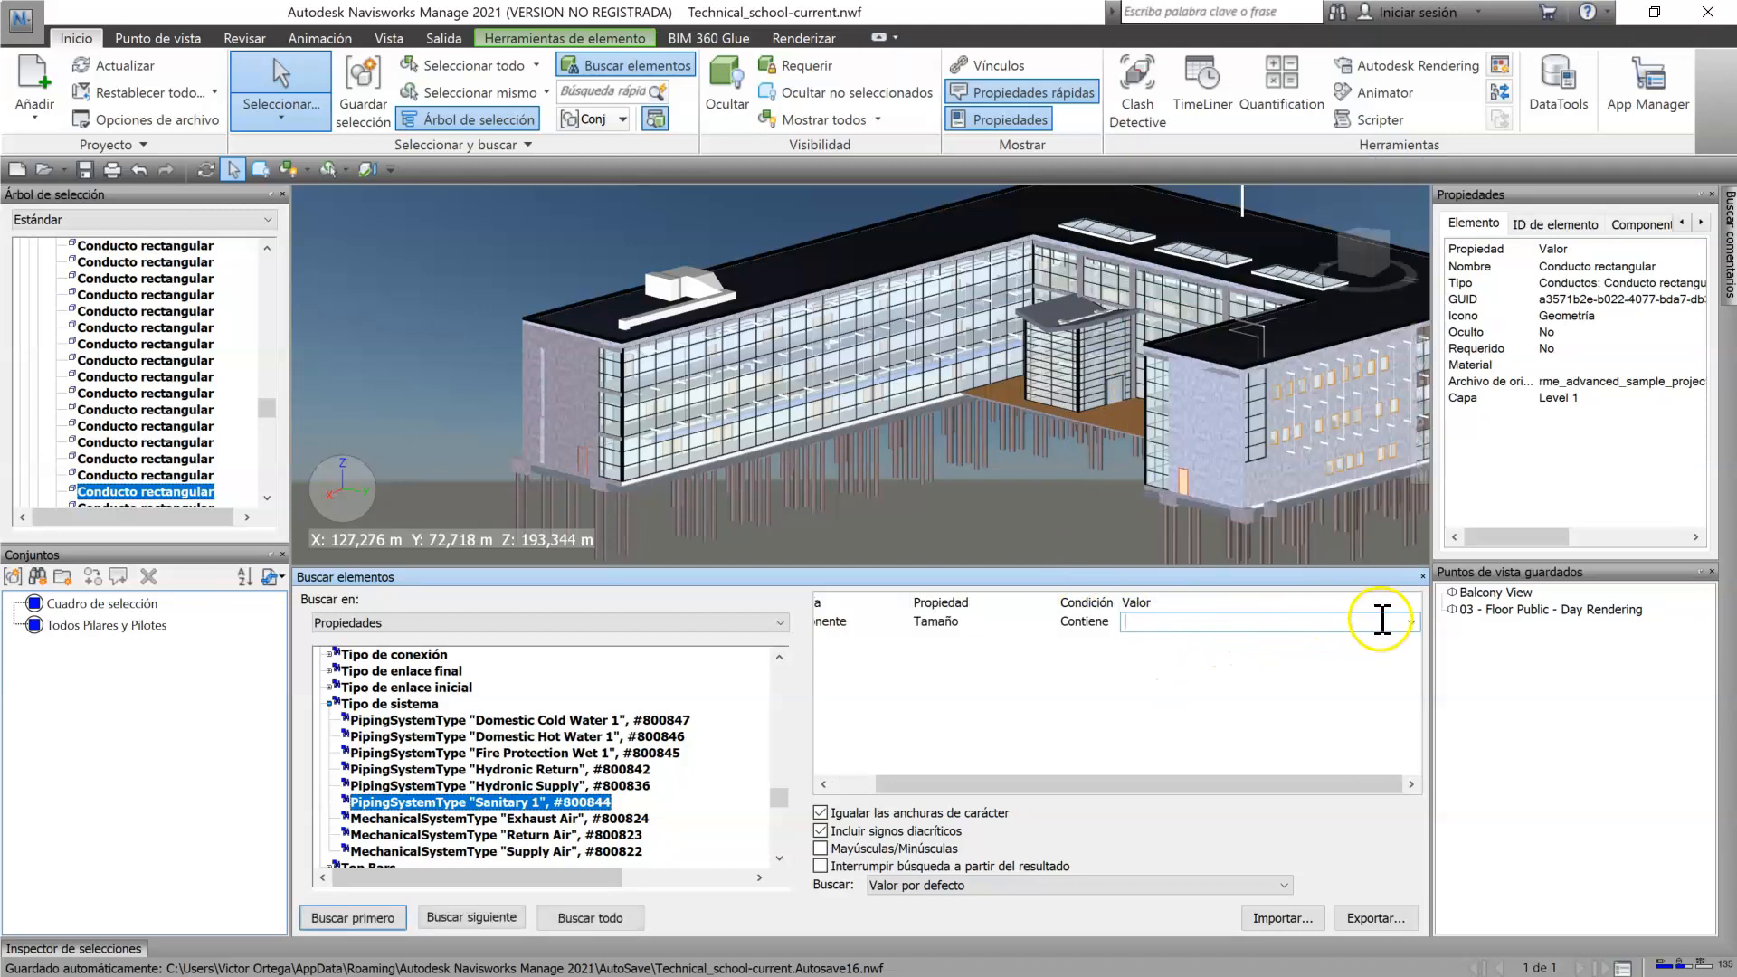
pyautogui.click(1409, 622)
pyautogui.scroll(-1, 1375, 570)
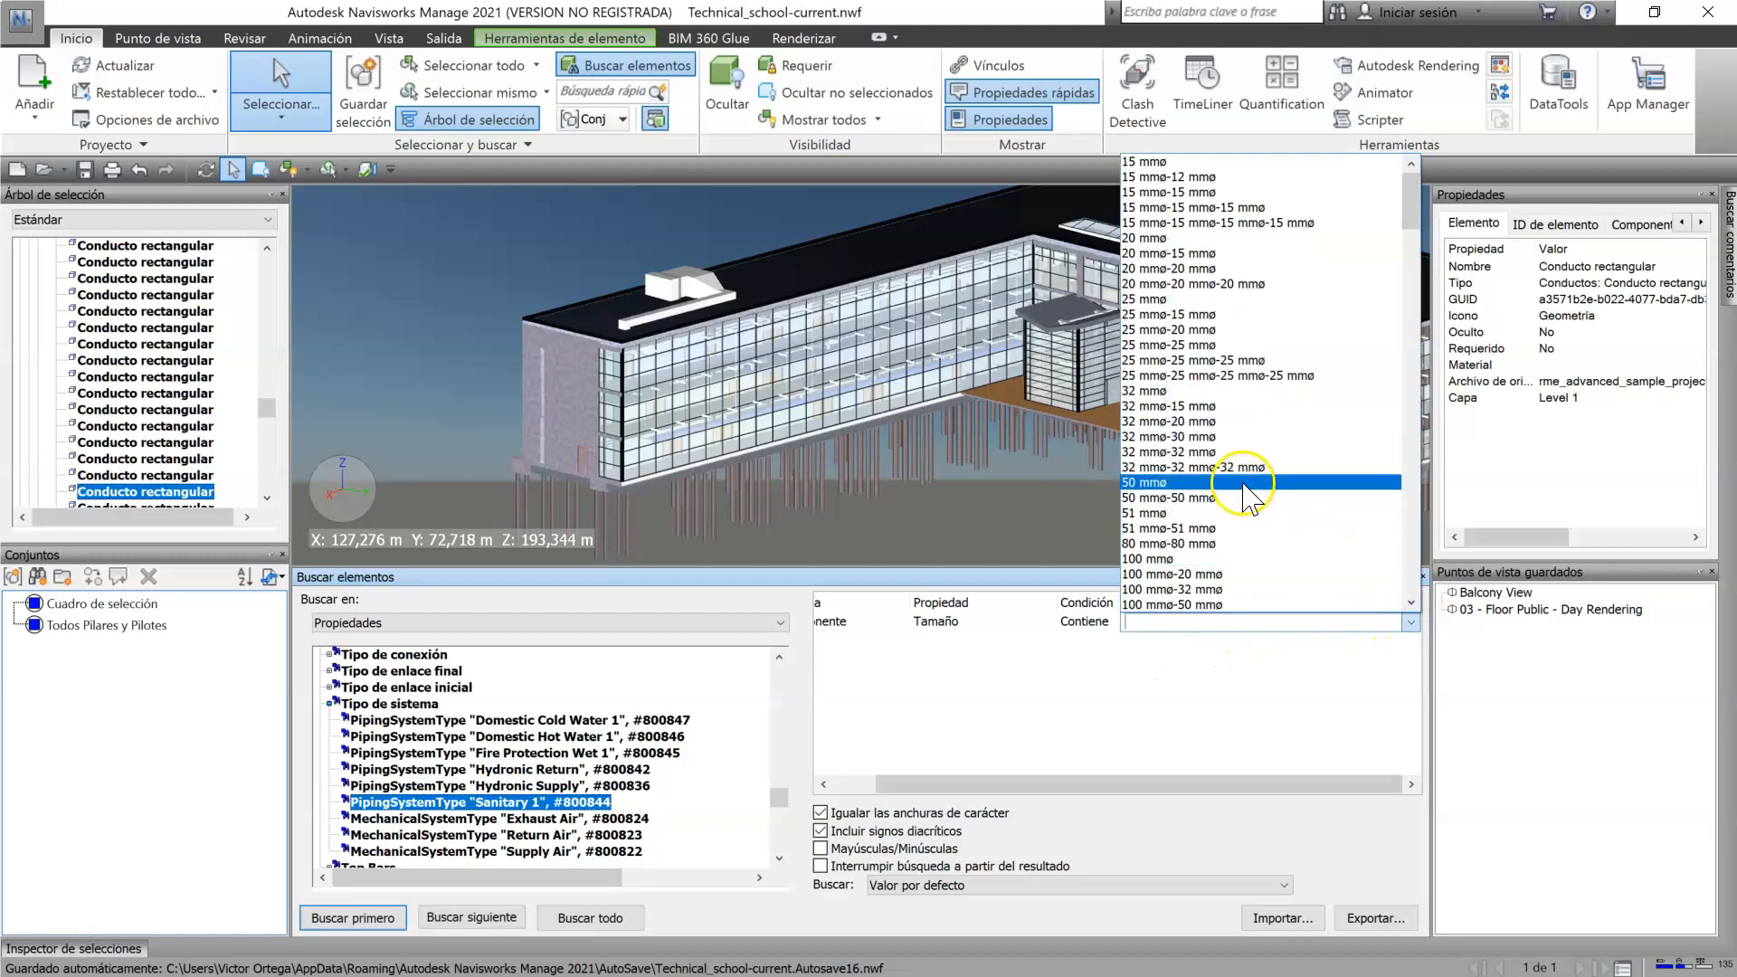
pyautogui.scroll(-4, 1239, 507)
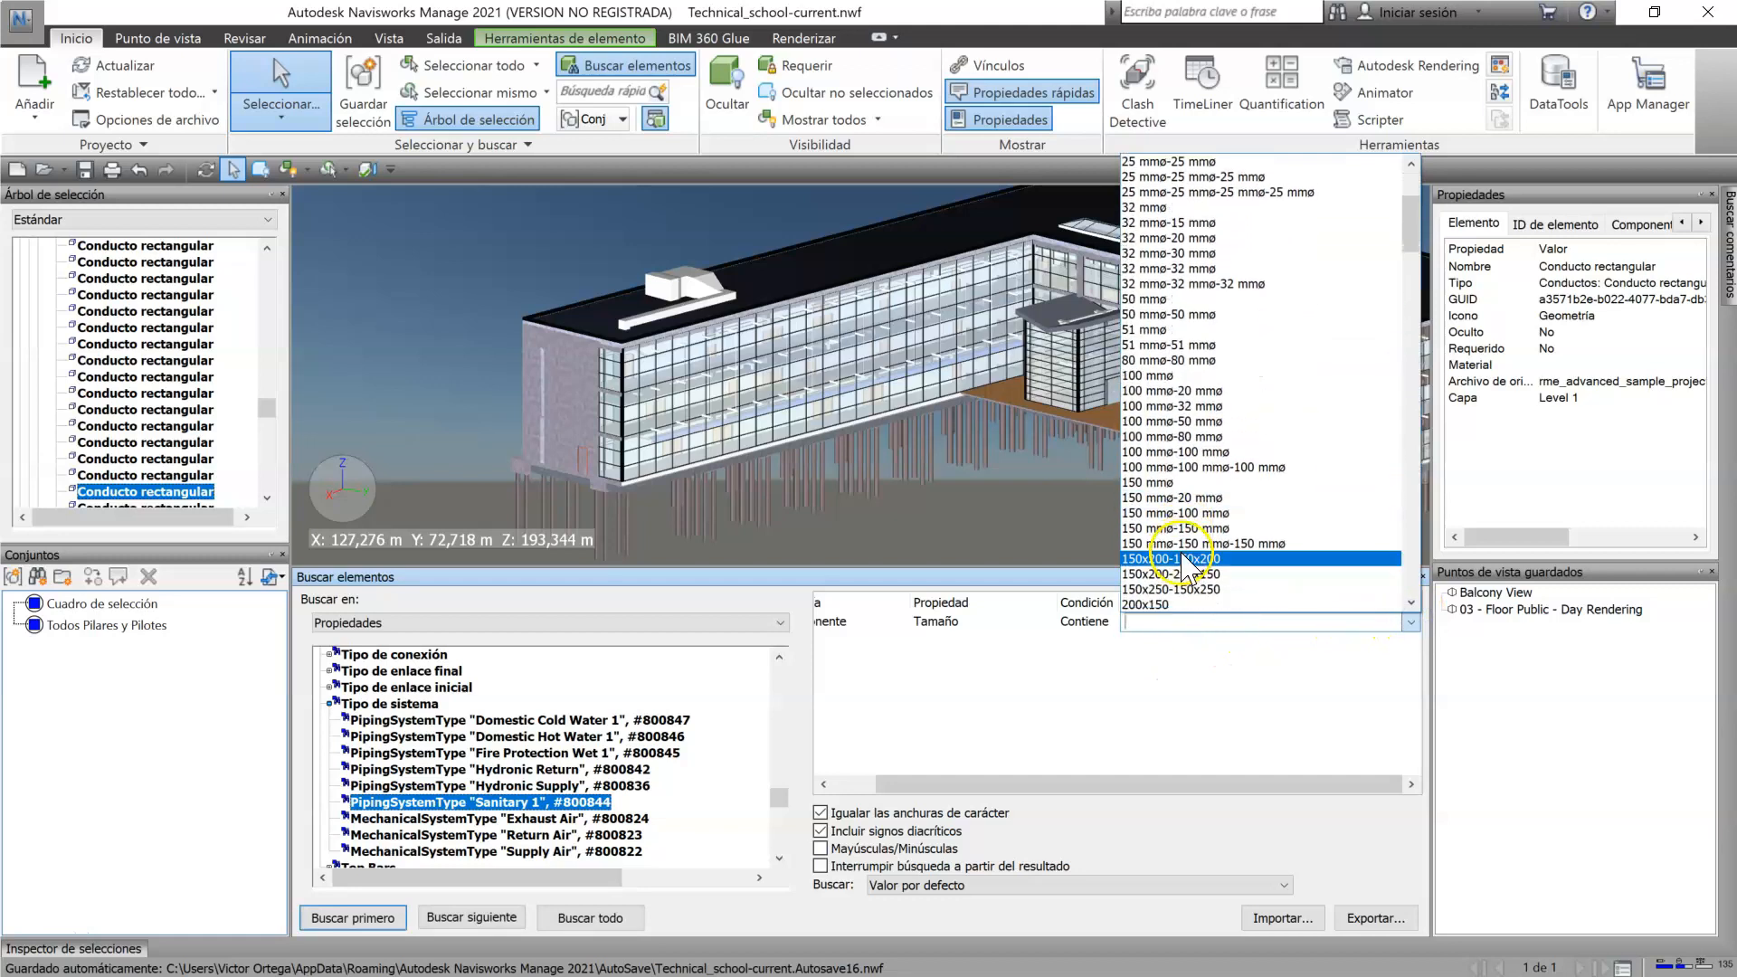
pyautogui.click(1167, 376)
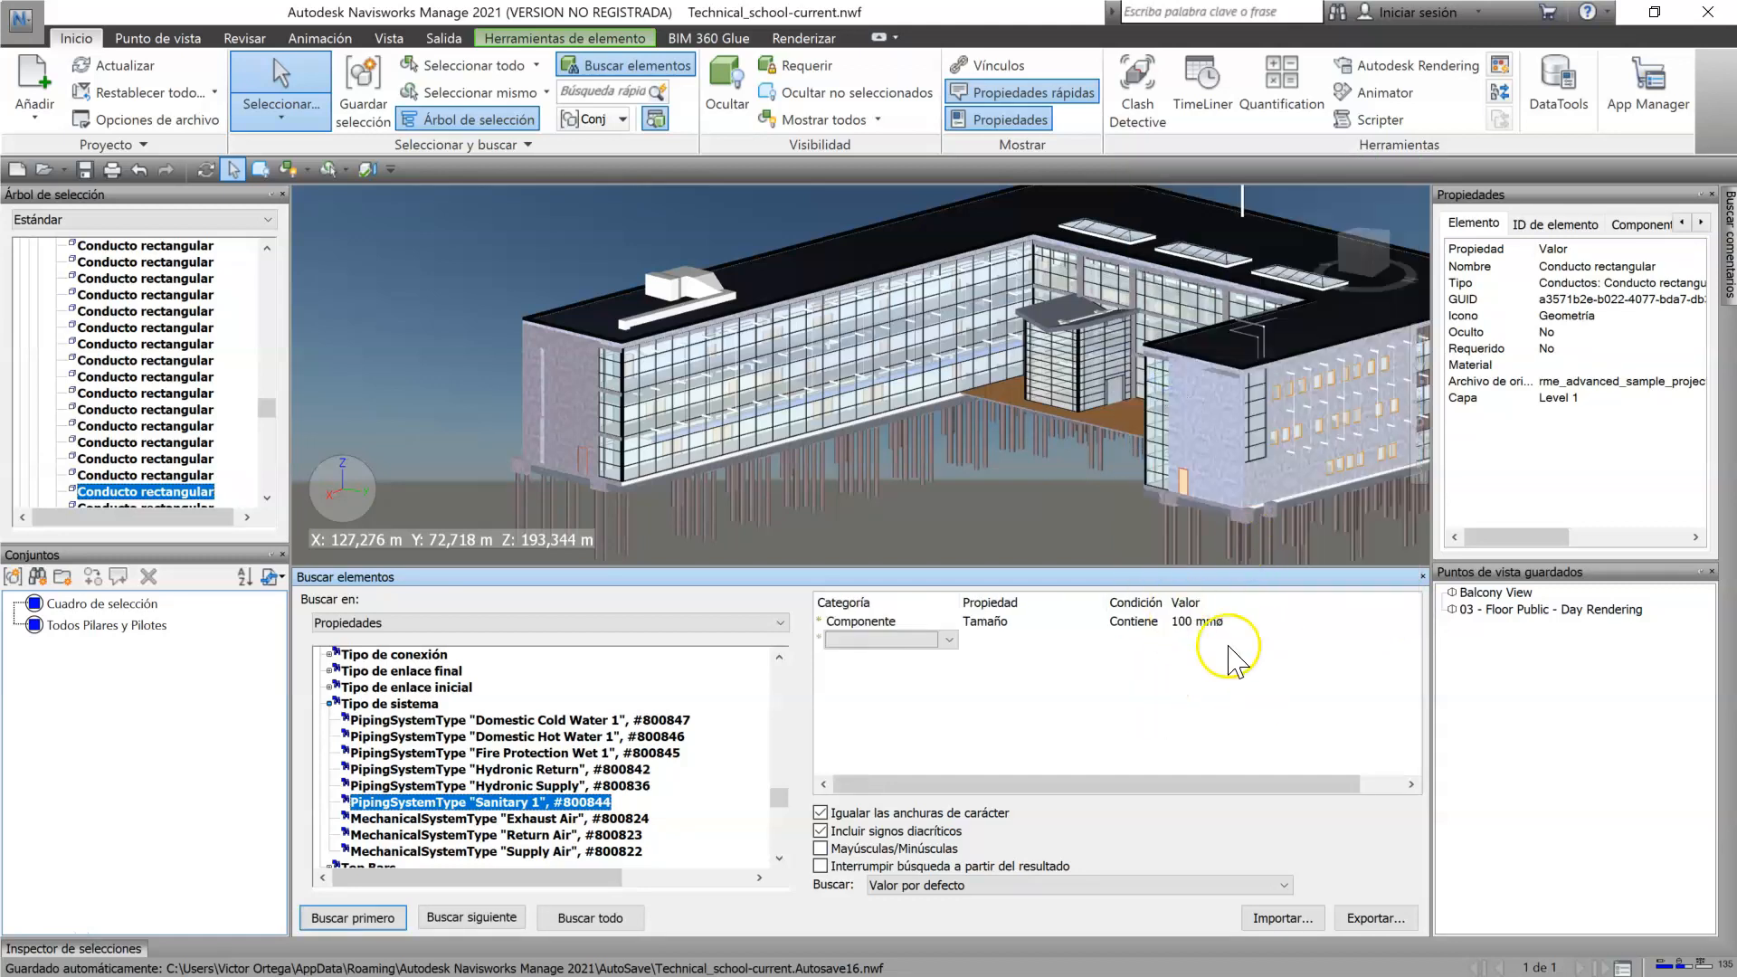
# Step: Find all items matching the size criterion within the Sanitary 1 system and hide everything unselected
pyautogui.click(628, 924)
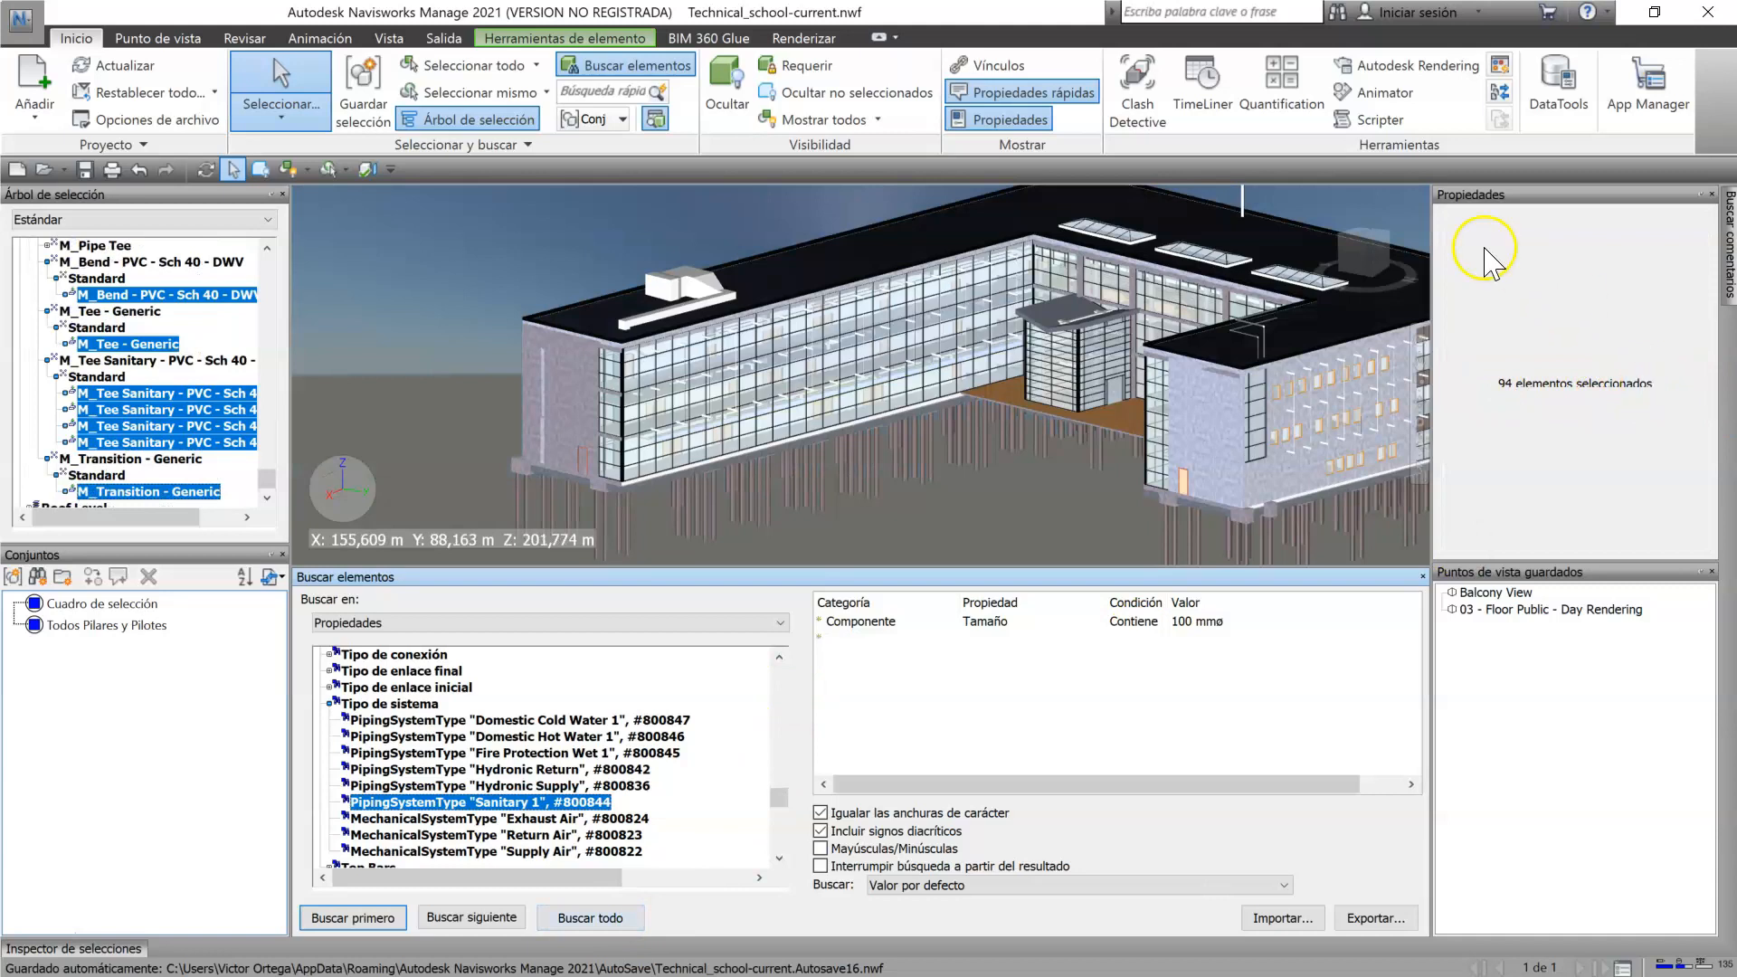
pyautogui.click(857, 92)
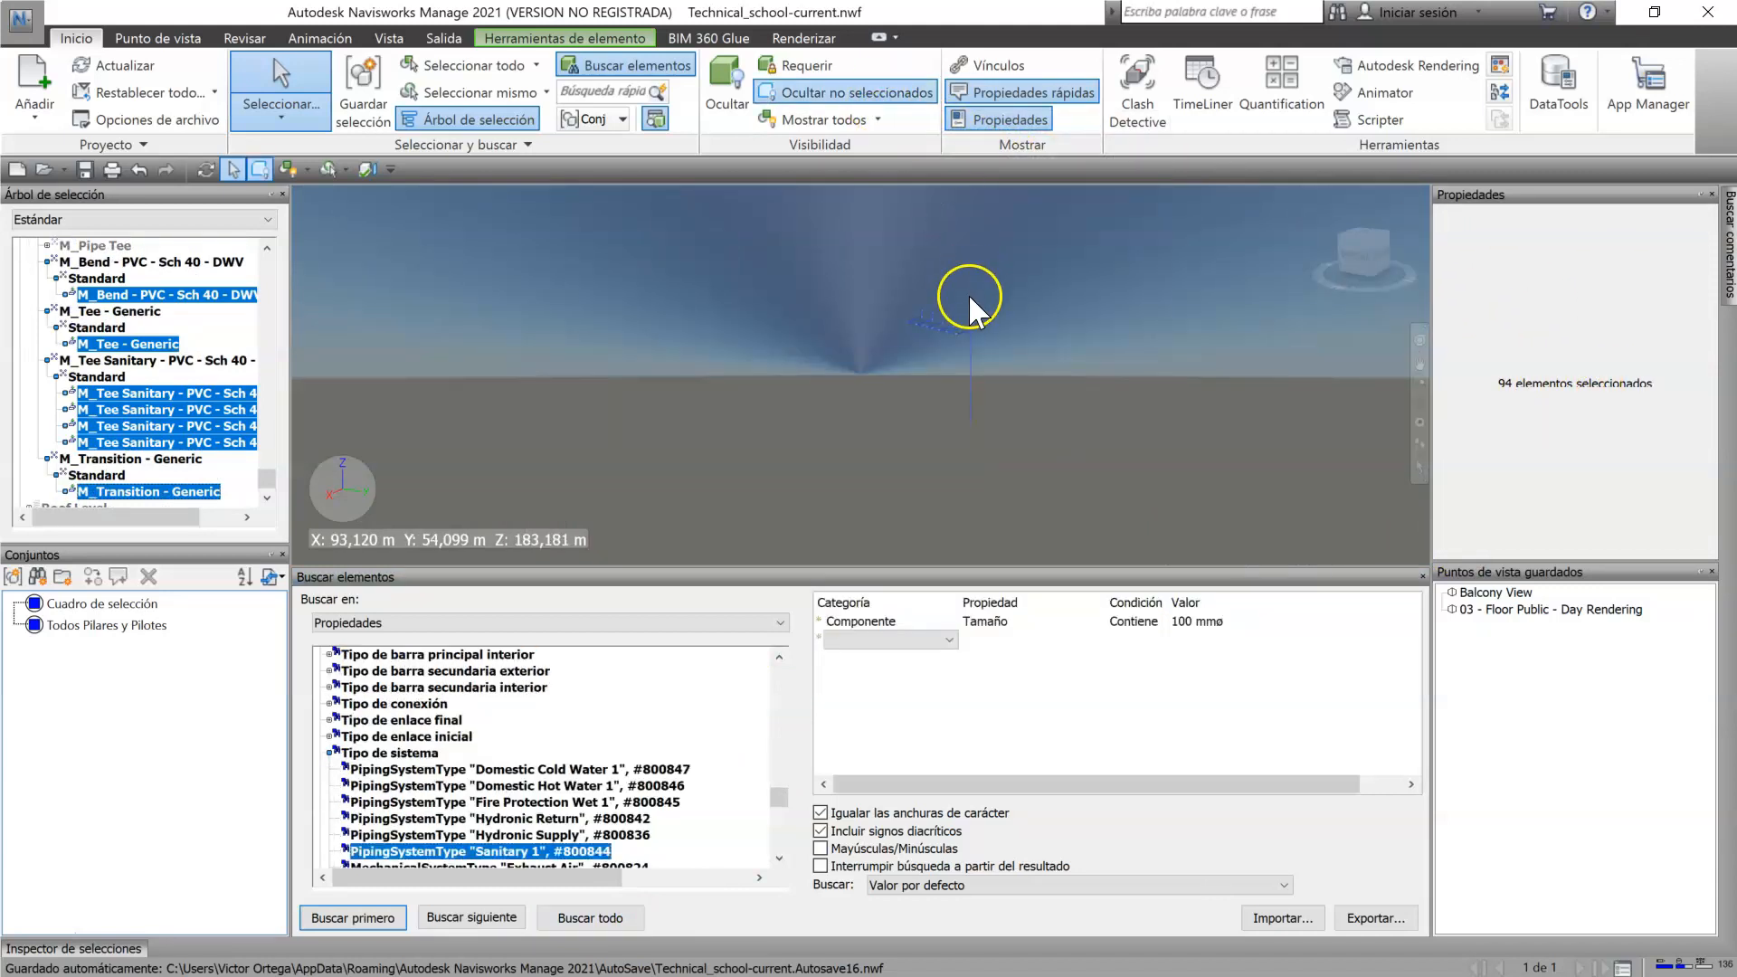
# Step: Select the PVC bend at the end of the isolated Level 3 pipe run and inspect the remaining sanitary pipes
pyautogui.scroll(1, 959, 351)
pyautogui.scroll(4, 994, 277)
pyautogui.moveTo(988, 288); pyautogui.dragTo(1030, 503, button='middle')
pyautogui.click(1011, 380)
pyautogui.keyDown('shift'); pyautogui.moveTo(962, 407); pyautogui.dragTo(679, 302, button='middle'); pyautogui.keyUp('shift')
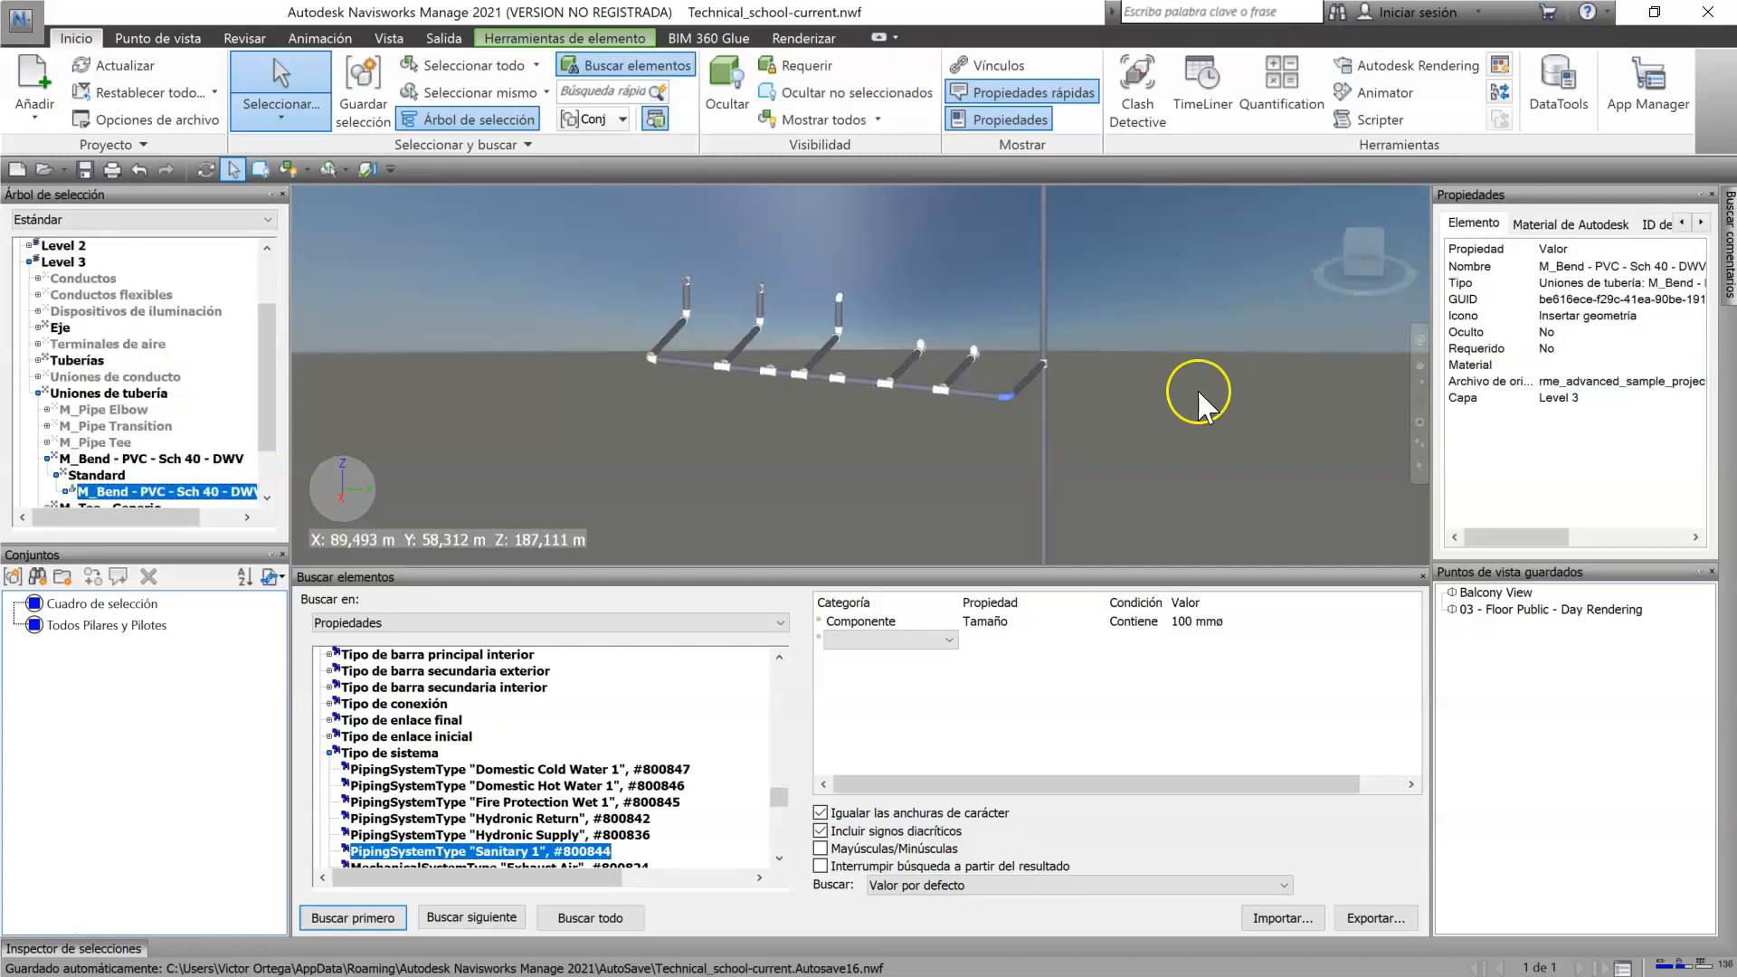
pyautogui.click(975, 393)
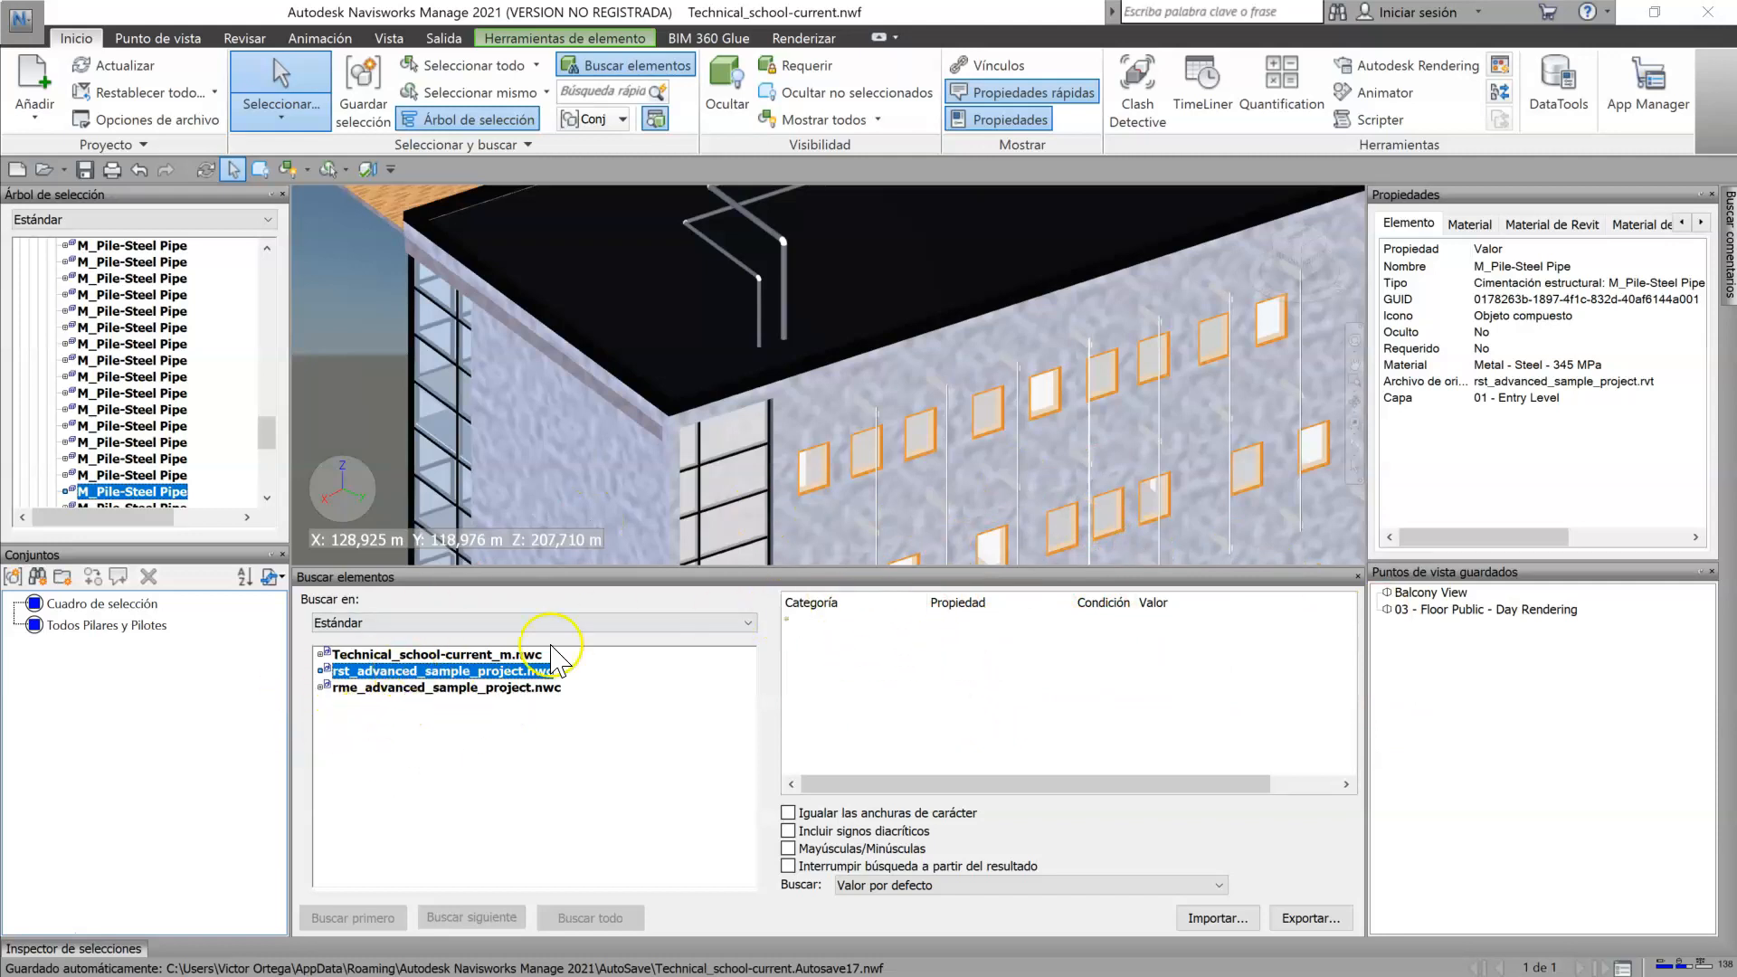
# Step: Switch the Buscar en search tree from Estándar to Propiedades
pyautogui.click(389, 622)
pyautogui.click(392, 666)
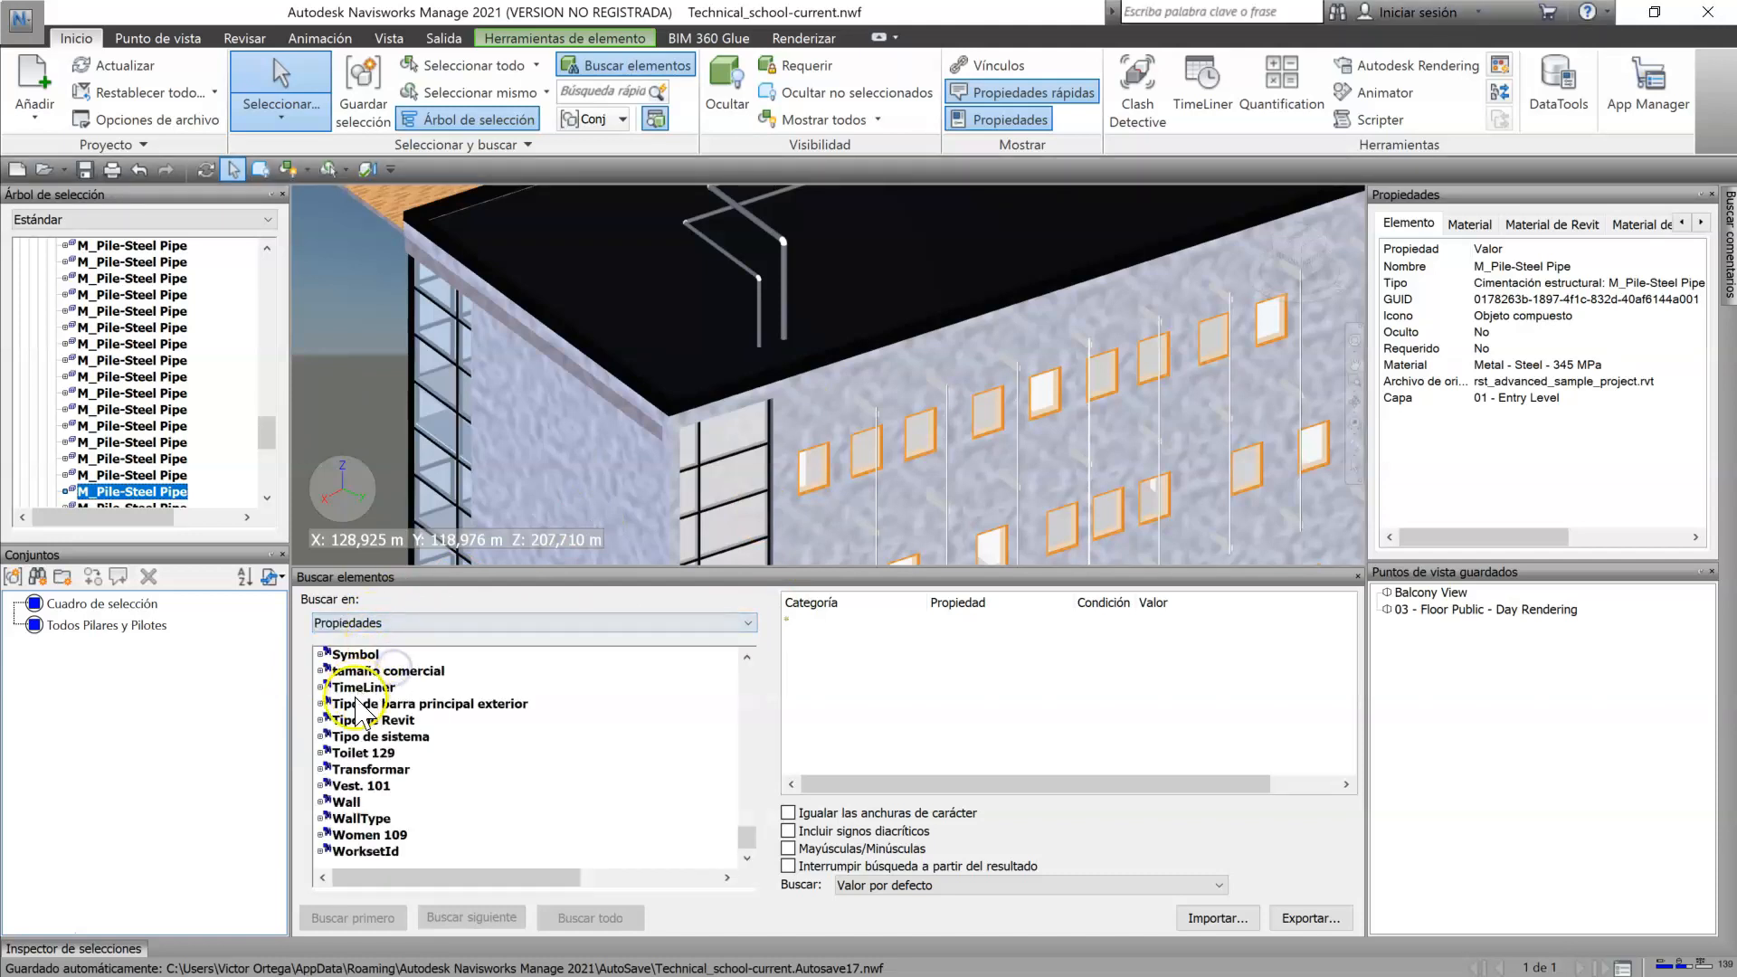